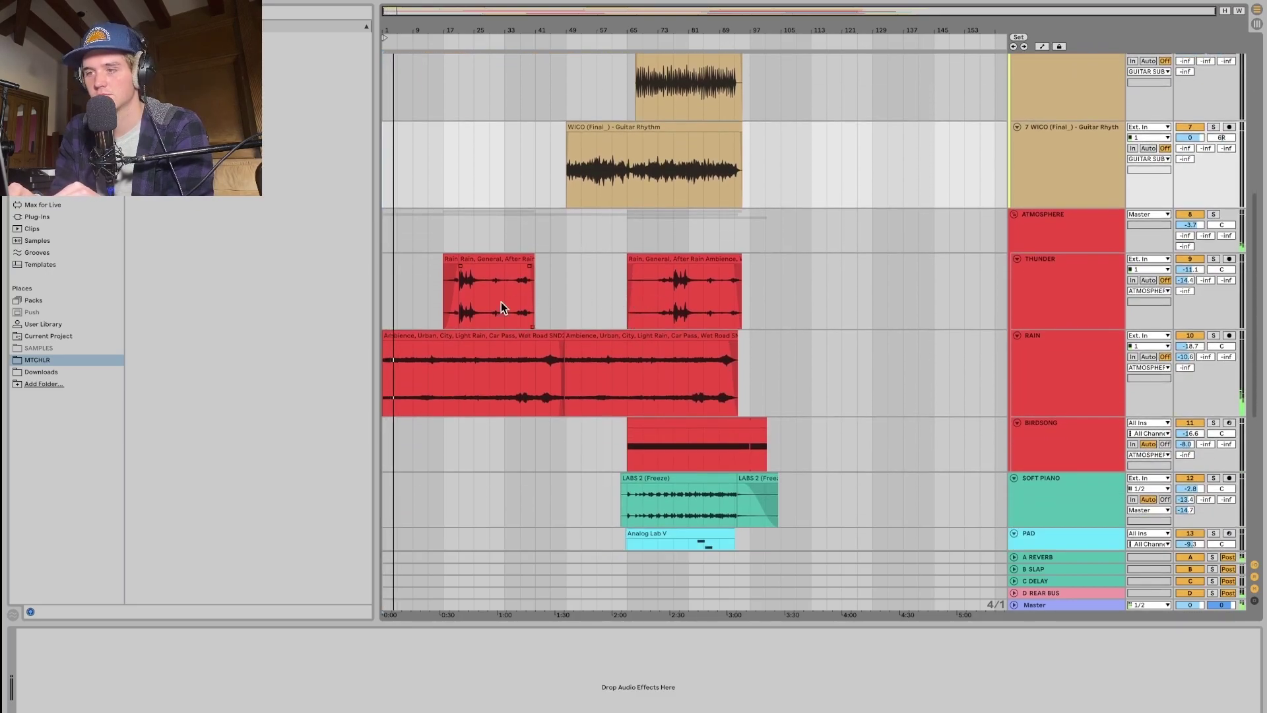
Play the arrangement from the second chorus at bar 65 and look over the guitar, atmosphere and instrument tracks.
click(635, 304)
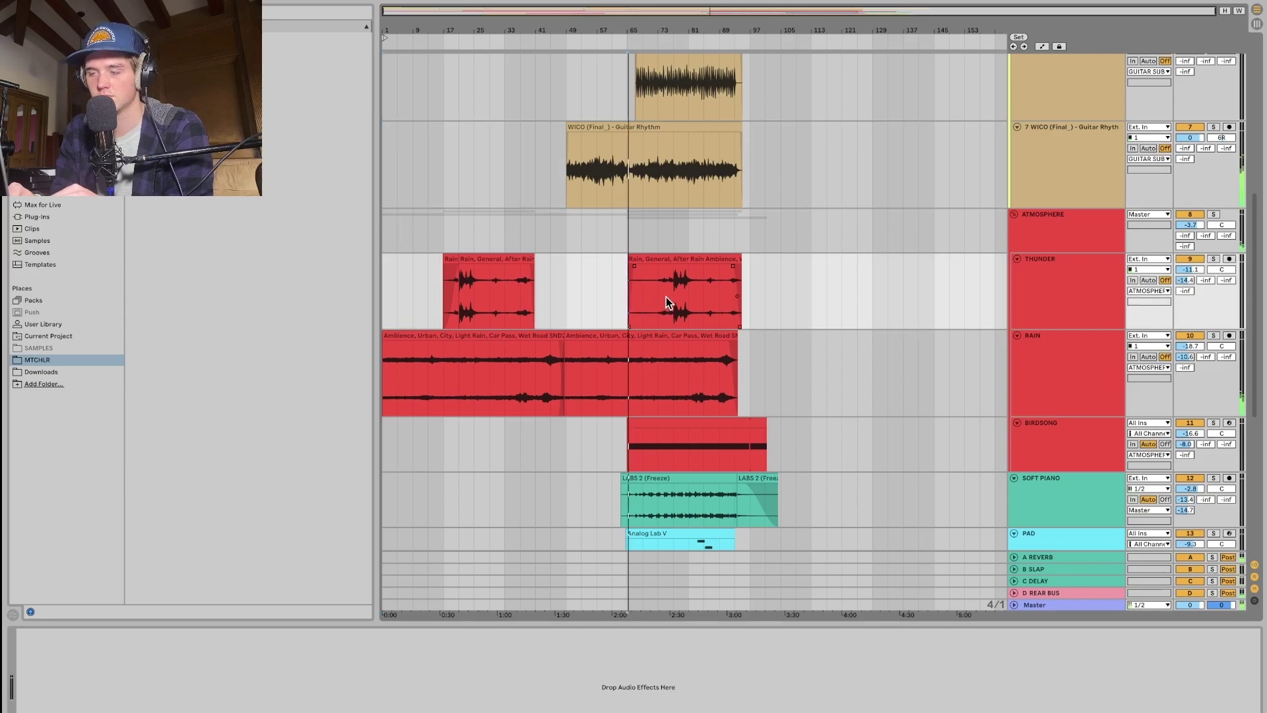
click(674, 297)
scroll(702, 314, down, 5)
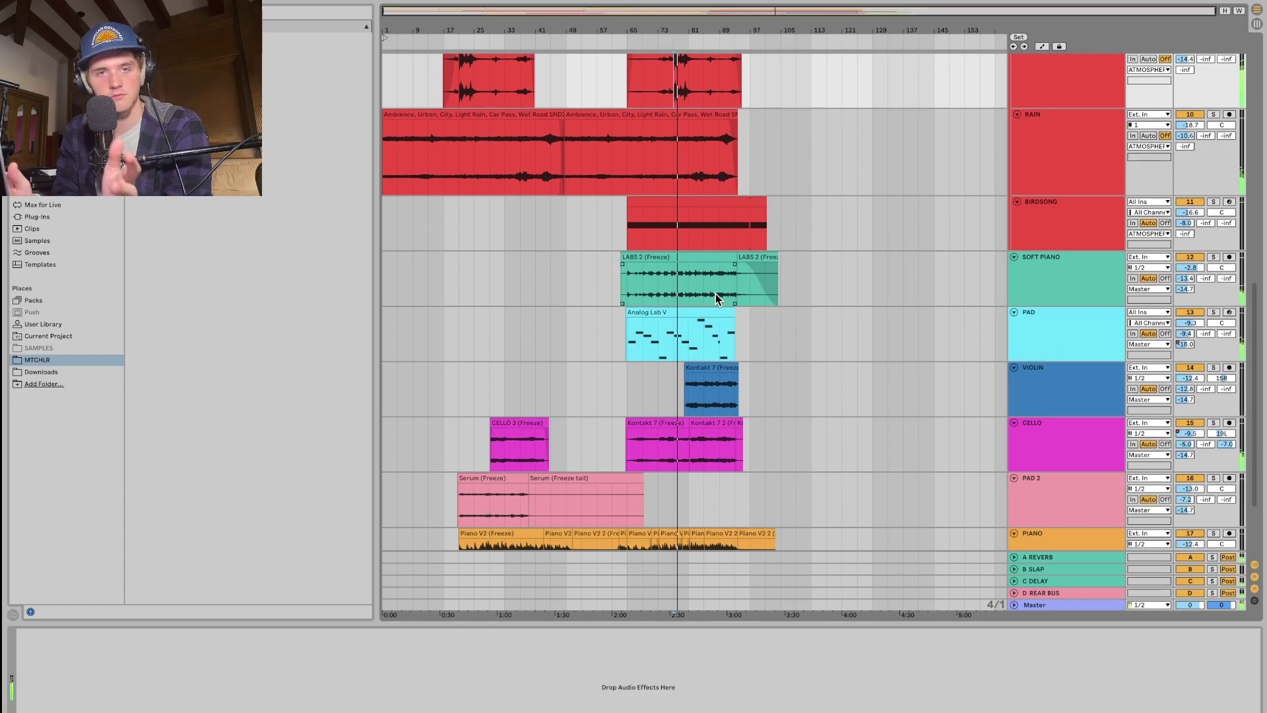
scroll(754, 308, up, 5)
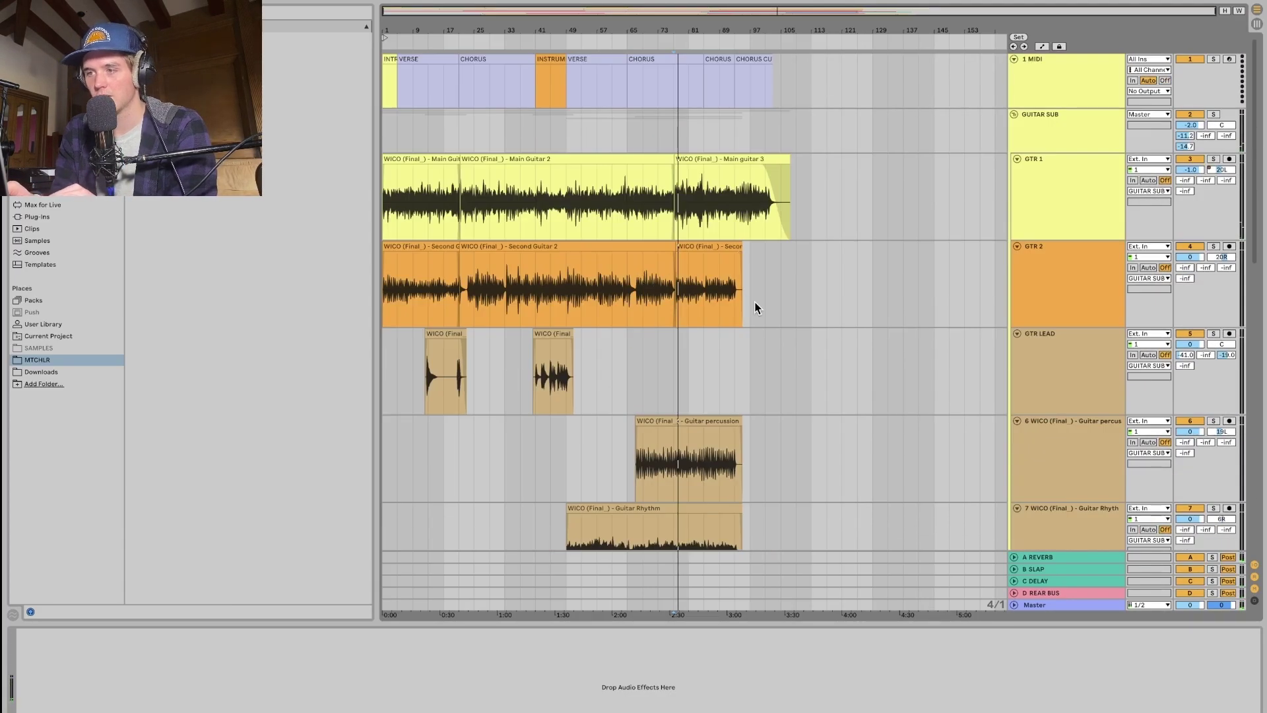
Collapse the GUITAR SUB and ATMOSPHERE groups and fold all instrument tracks from SOFT PIANO to E GTR.
click(1015, 114)
click(1011, 131)
click(1013, 126)
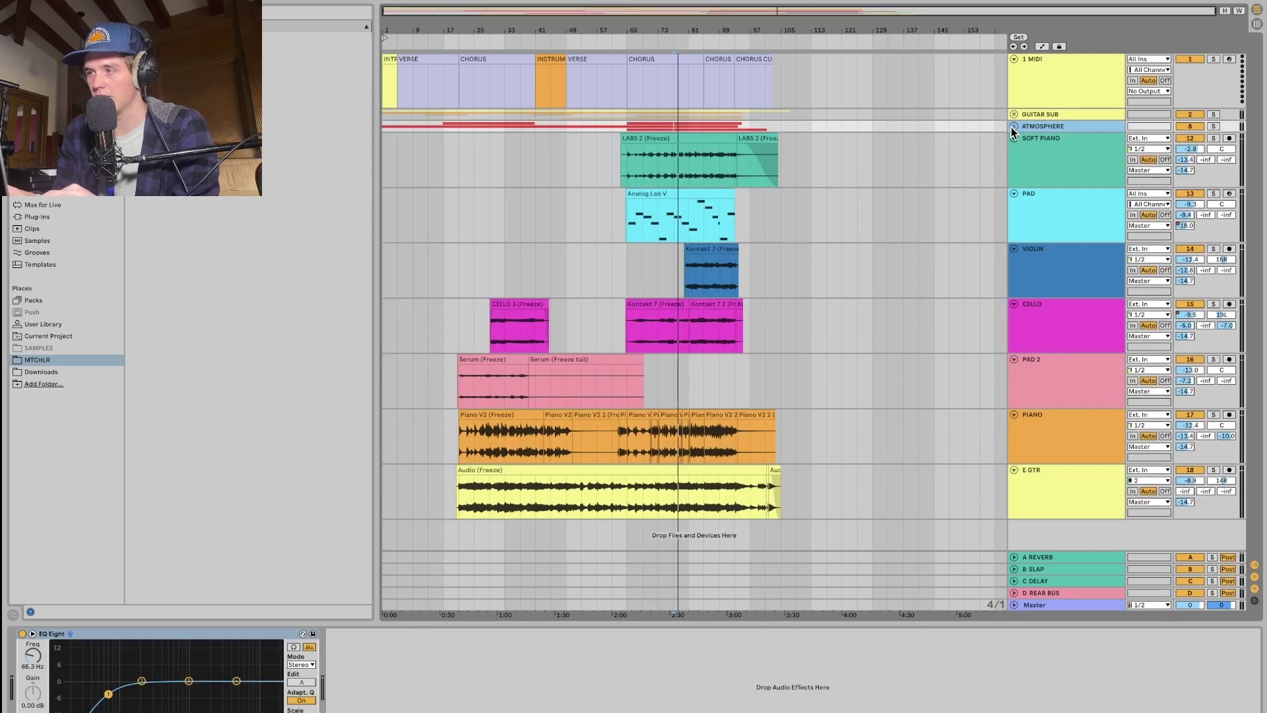
click(1014, 138)
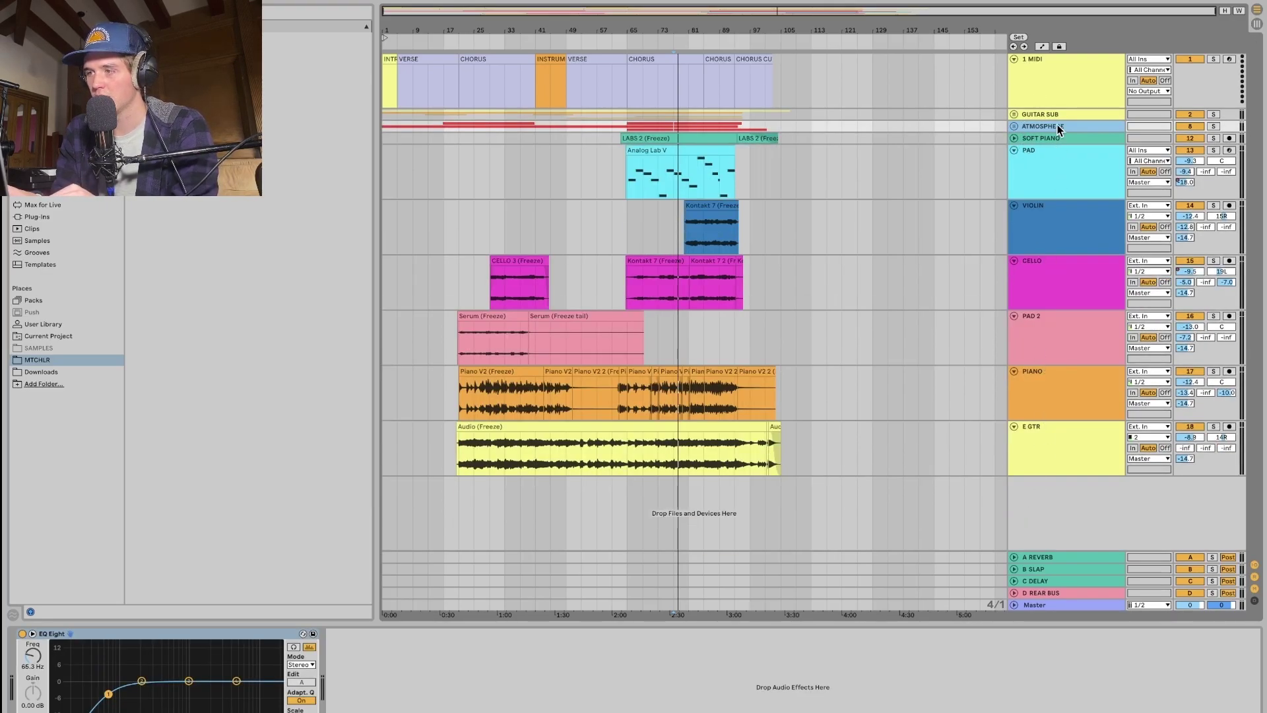
click(1081, 192)
shift+click(1024, 447)
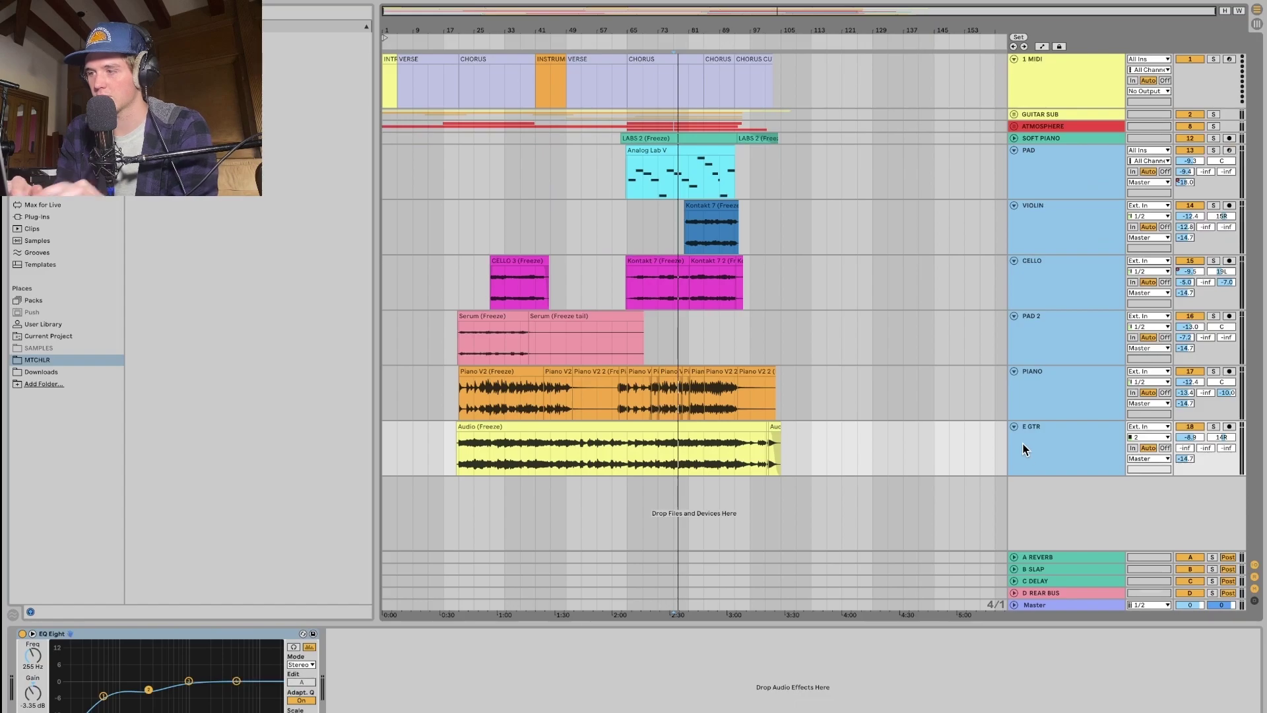
click(1013, 426)
Import the When It's Cold Out (WAV stems 2024) vocal files as separate audio tracks below E GTR.
drag(258, 254, 386, 245)
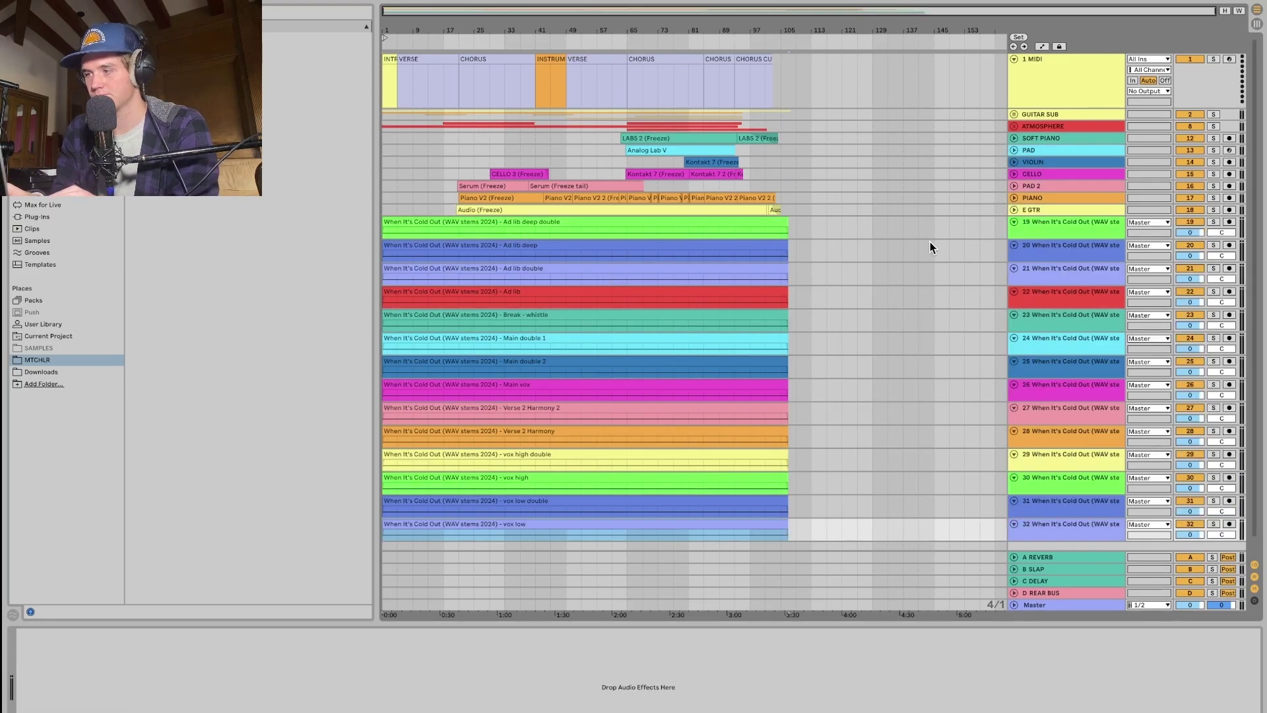
Colour all fourteen imported vocal tracks, 19 to 32, black and assign that colour to their clips.
click(1048, 232)
scroll(1048, 233, down, 1)
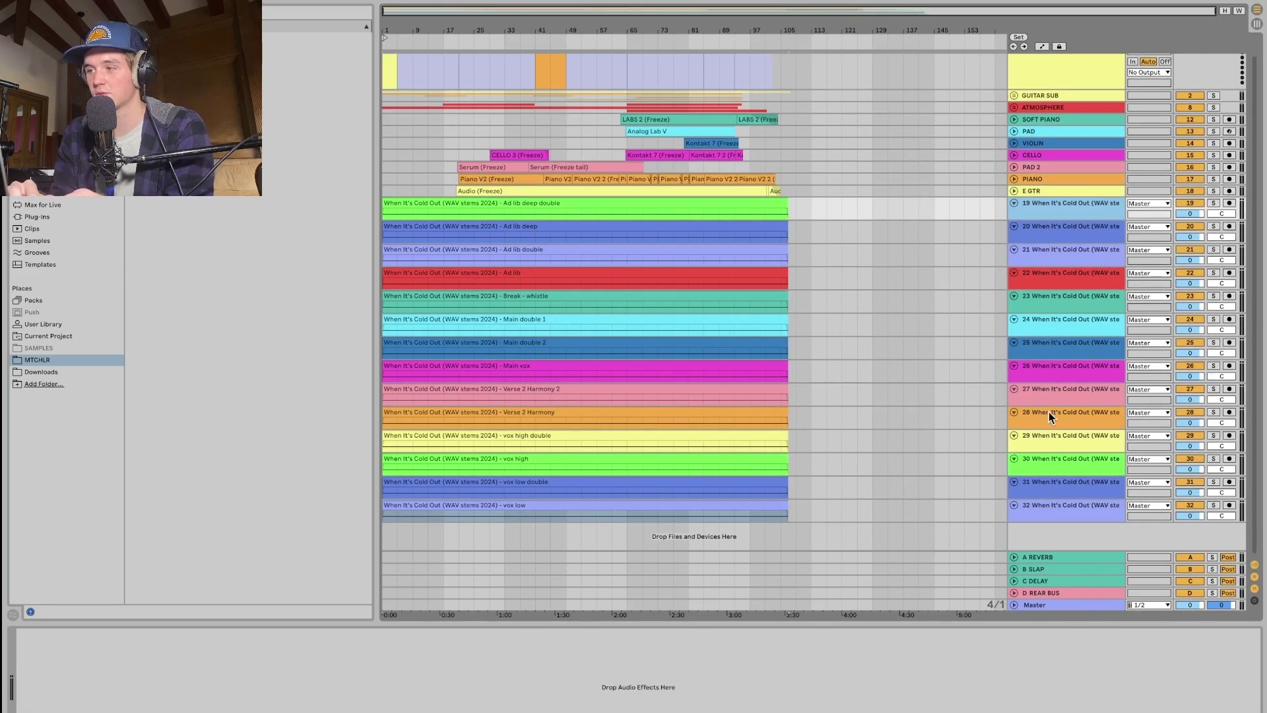
shift+click(1053, 503)
right_click(1052, 503)
click(1199, 466)
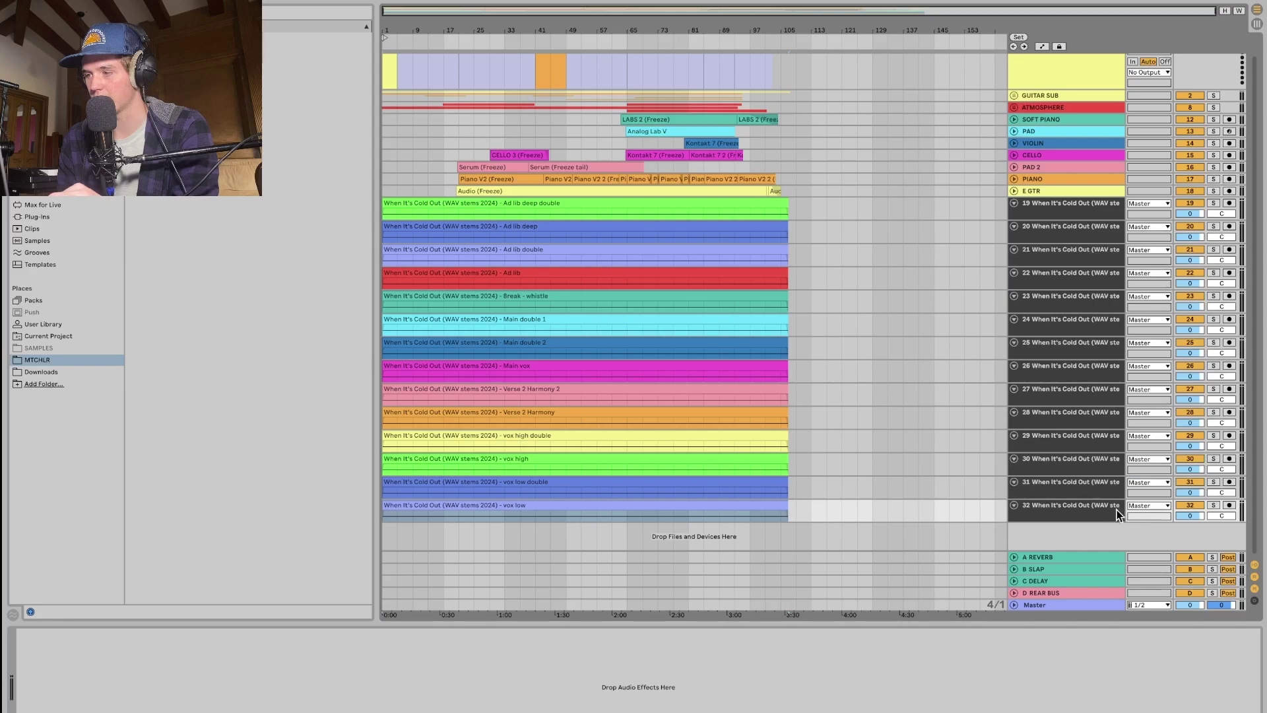
right_click(1109, 509)
click(1003, 487)
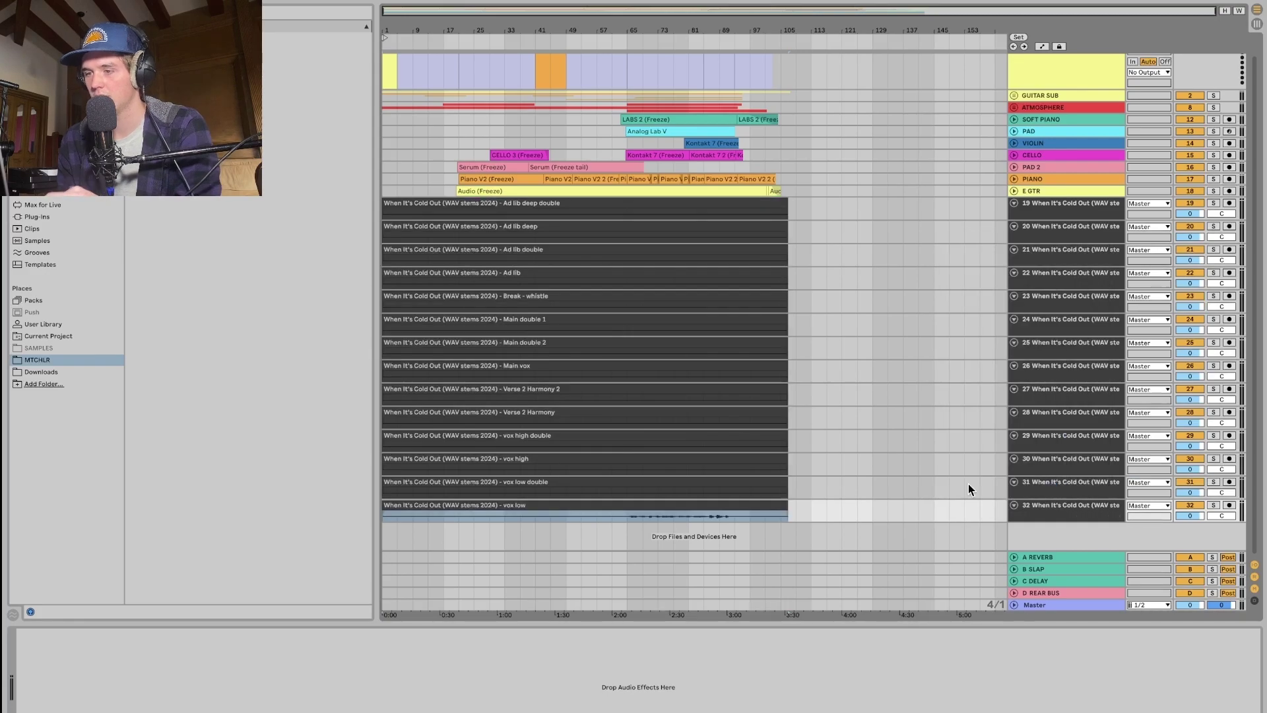
Colour the Break - whistle track pale green and move it below the two Verse 2 Harmony tracks.
click(444, 280)
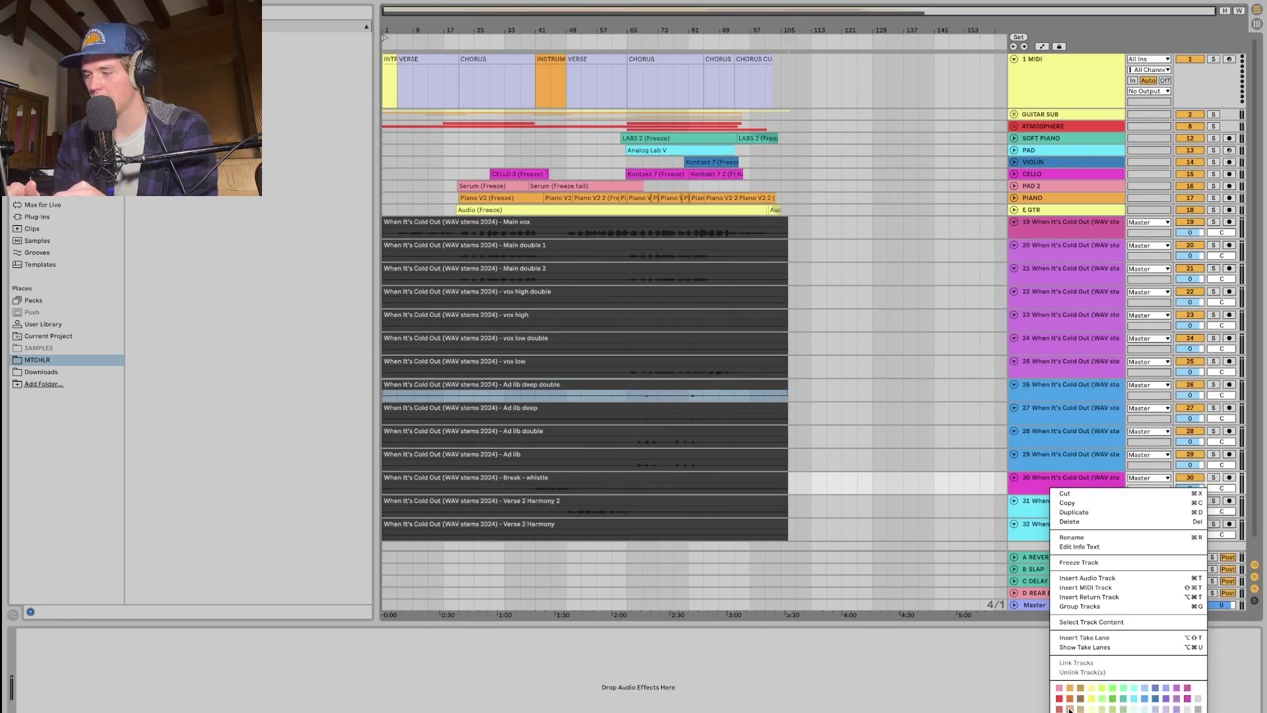
click(1136, 708)
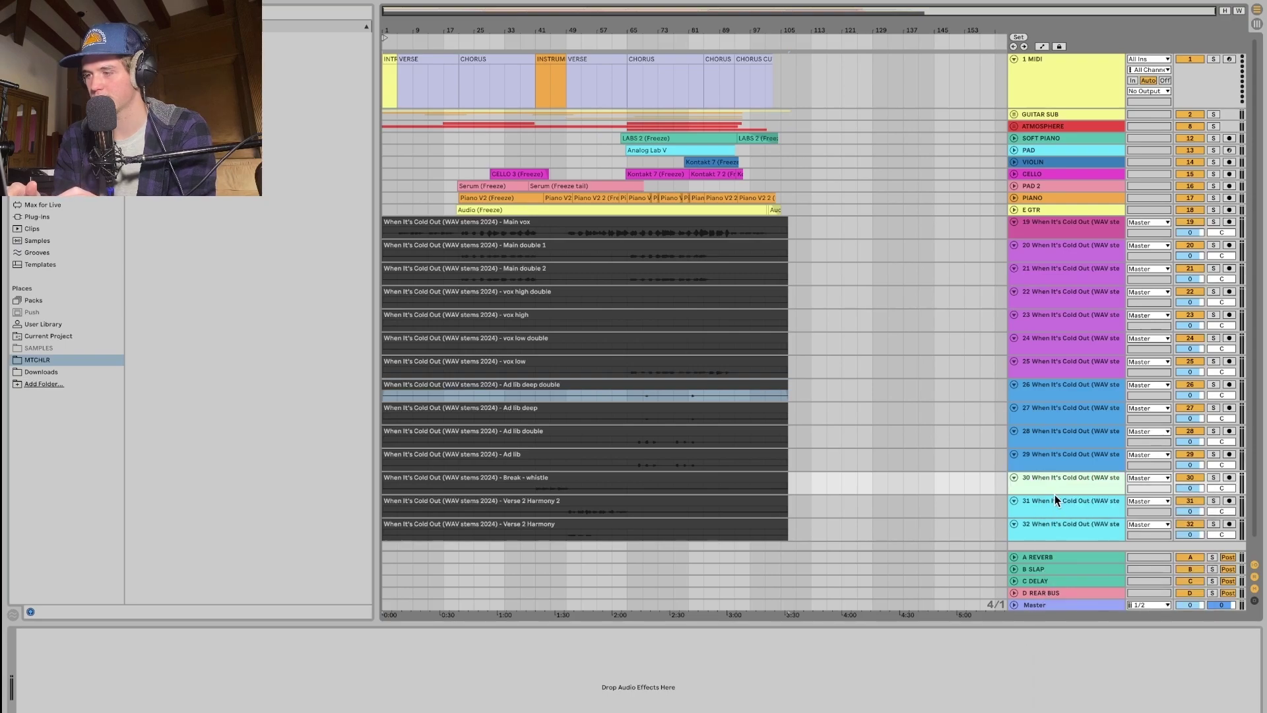
scroll(1059, 552, down, 1)
drag(1059, 489, 1060, 535)
Assign the track colours to the clips of all the vocal stems, from Main vox to Break - whistle.
right_click(1075, 248)
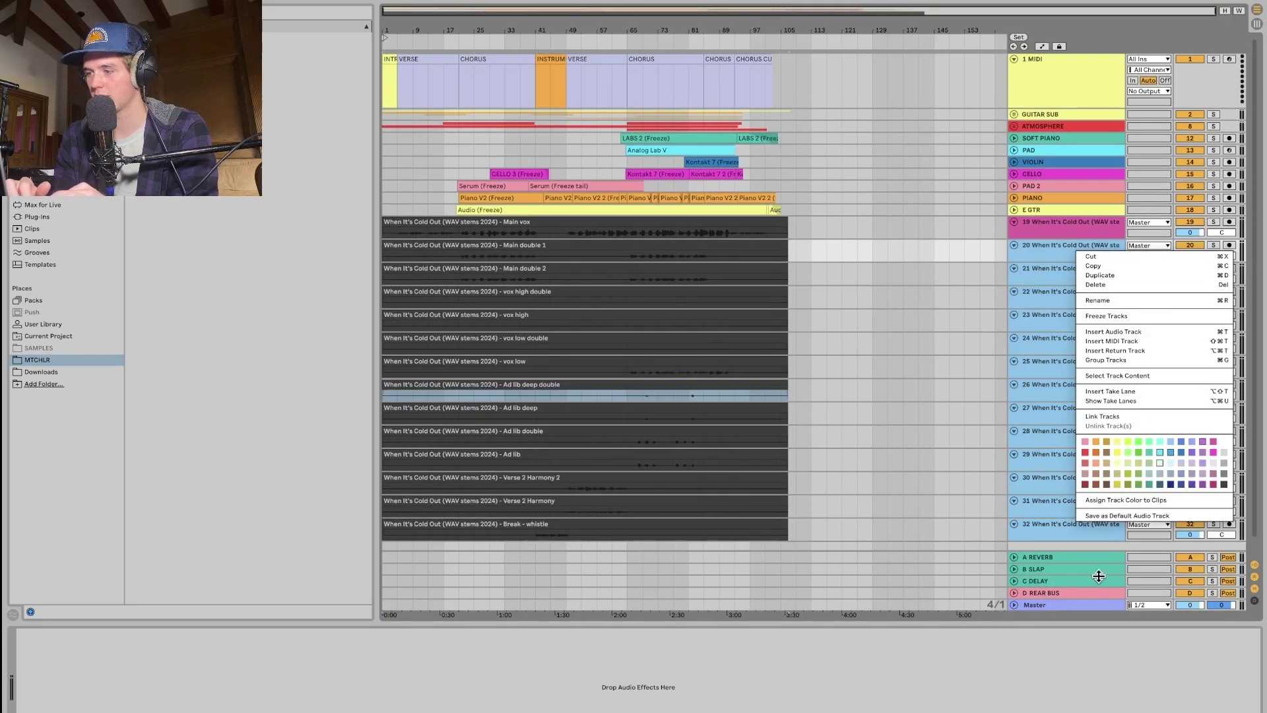
click(1112, 501)
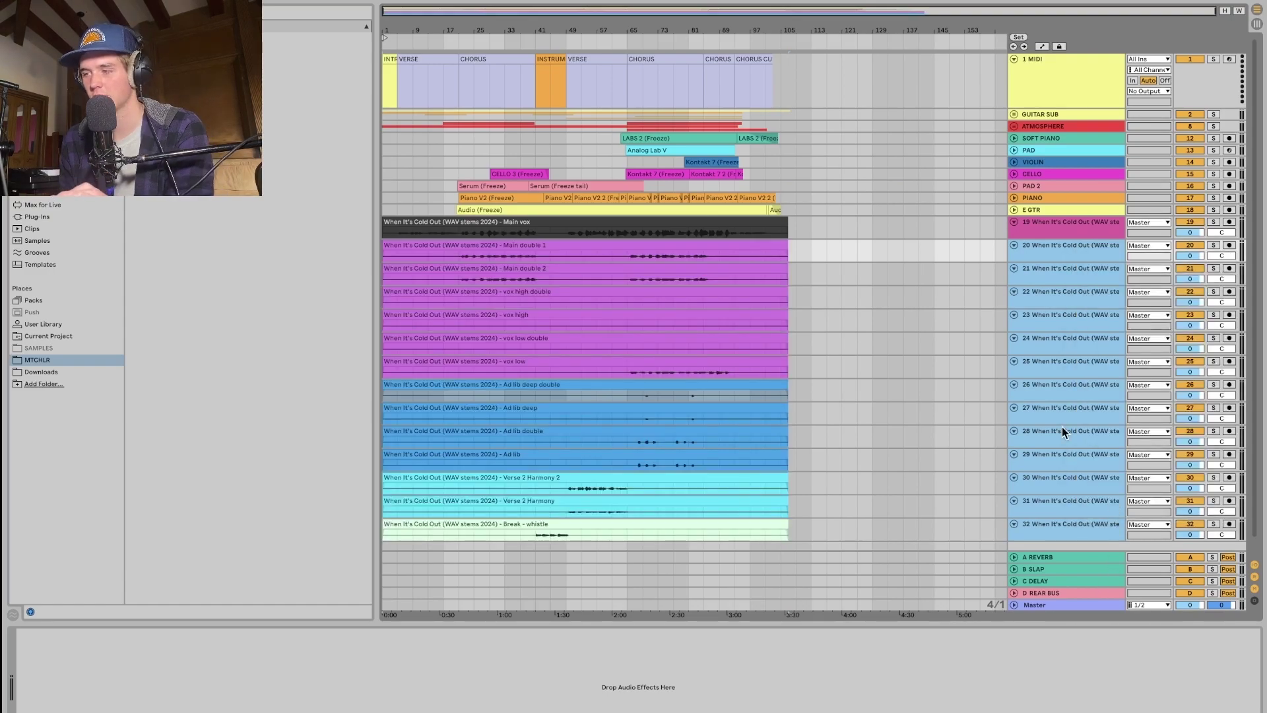
click(872, 231)
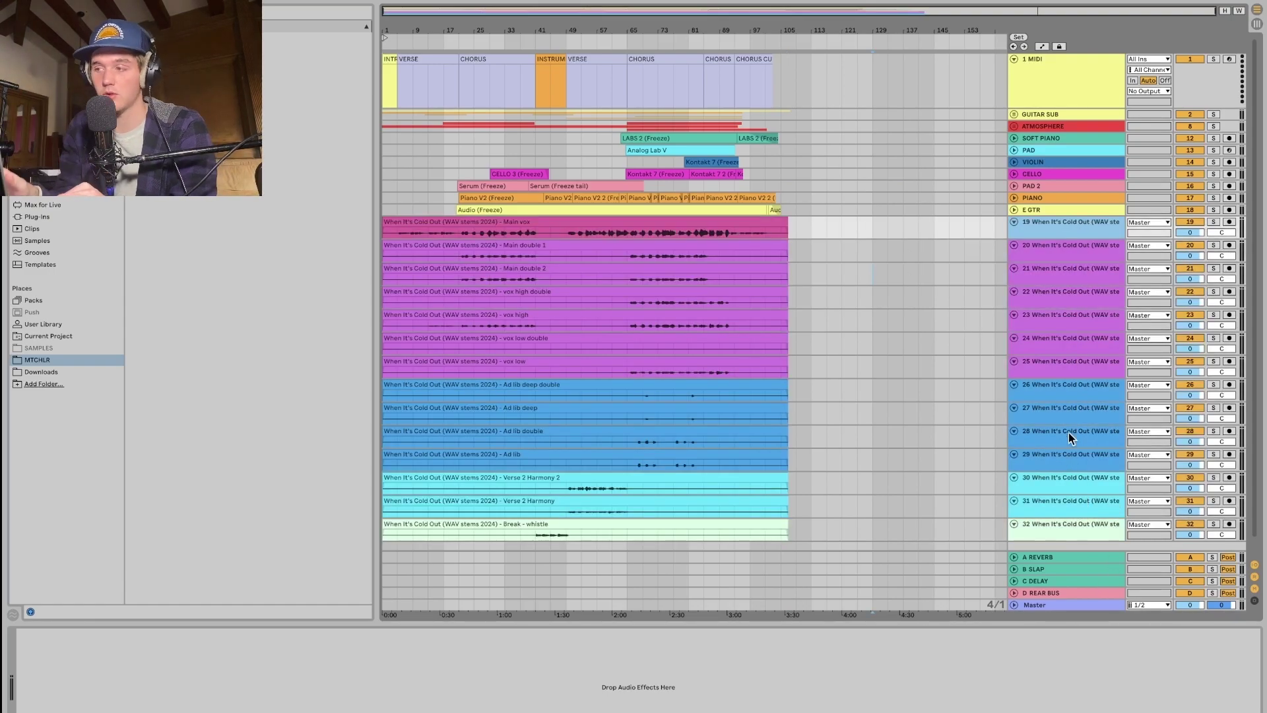
Deactivate vocal tracks 20 to 32 so that only Main vox stays active among the stems.
click(1043, 254)
key(ctrl+super+space)
shift+click(1039, 528)
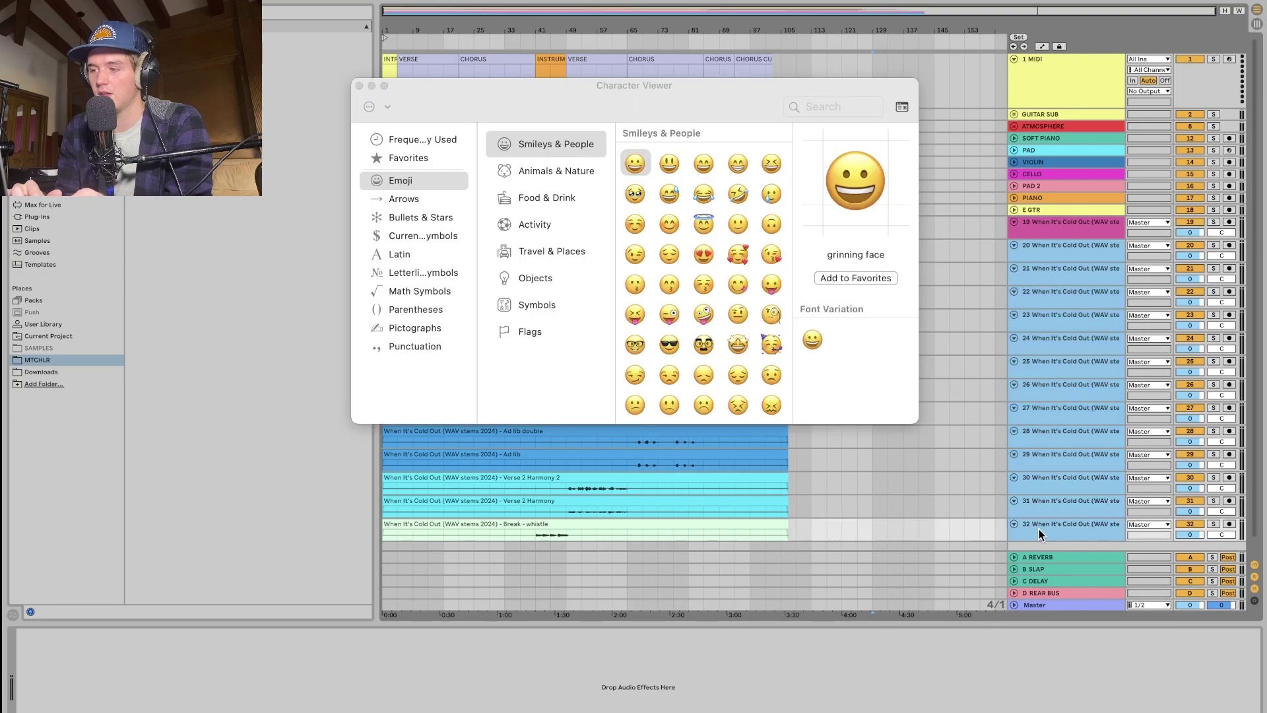
key(Escape)
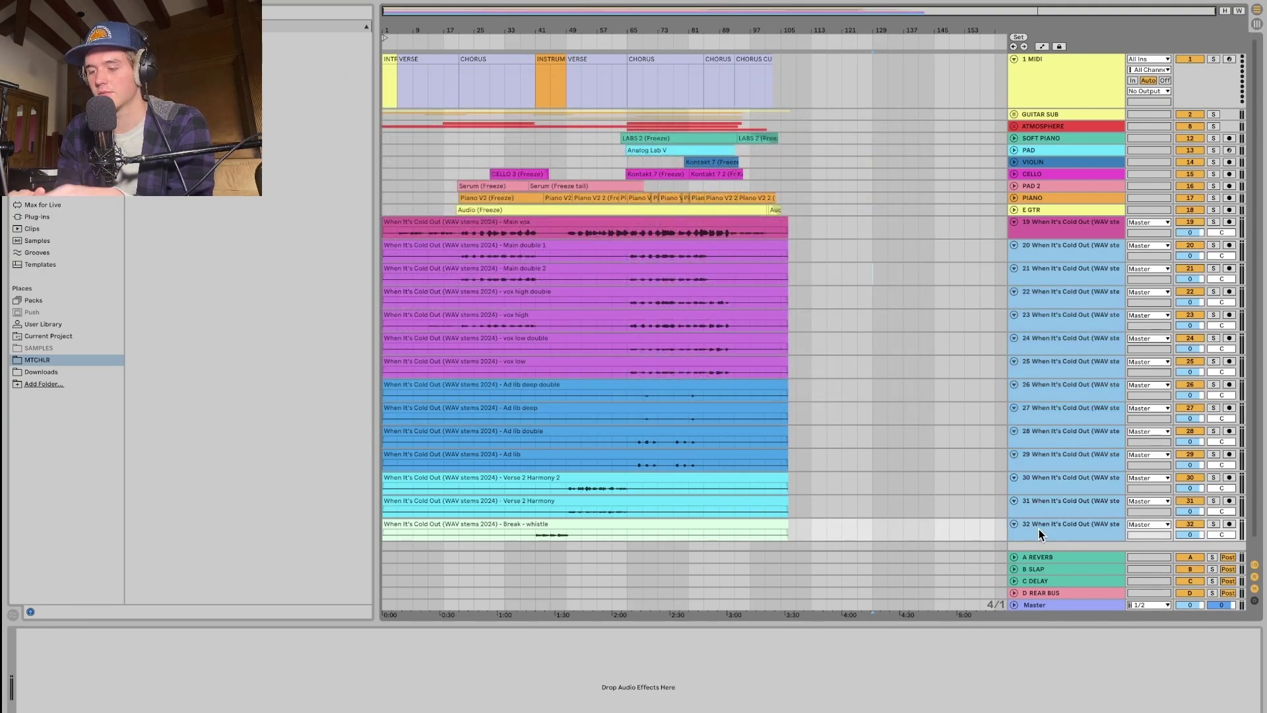
click(1189, 524)
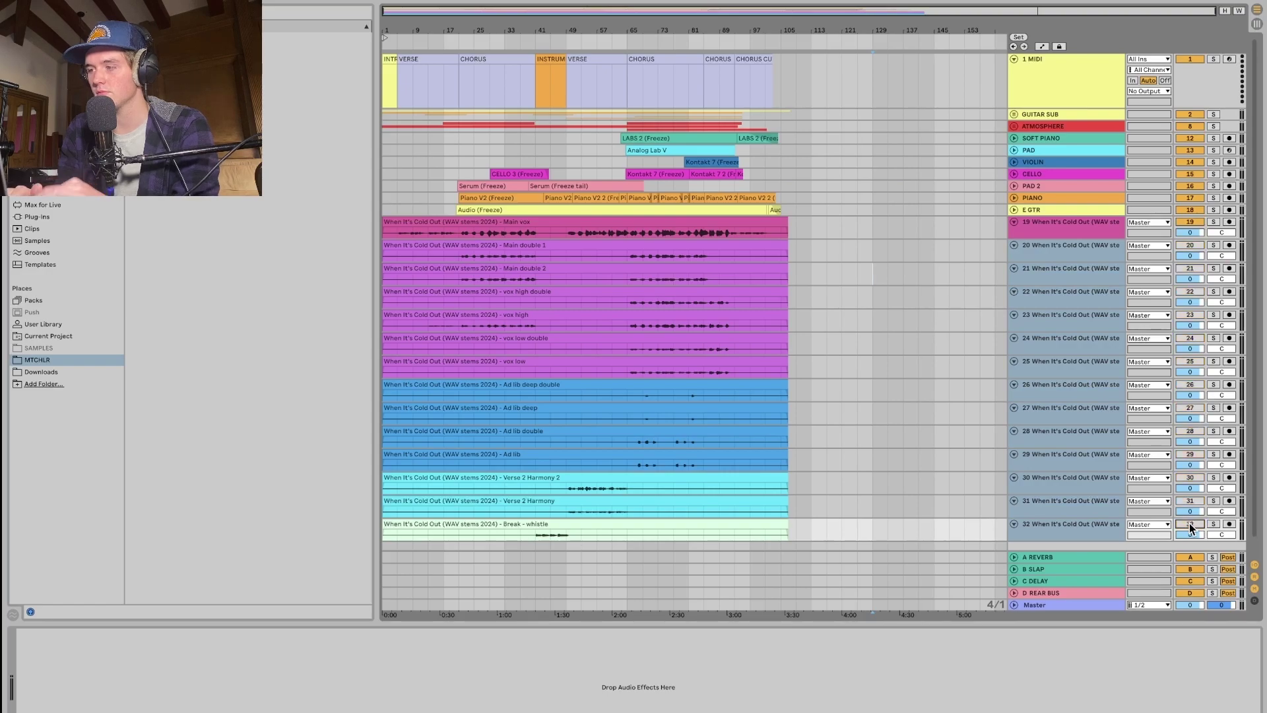
Separate the first-verse part of the Main vox clip at bar 21 and raise its gain to match the louder sections.
click(1018, 245)
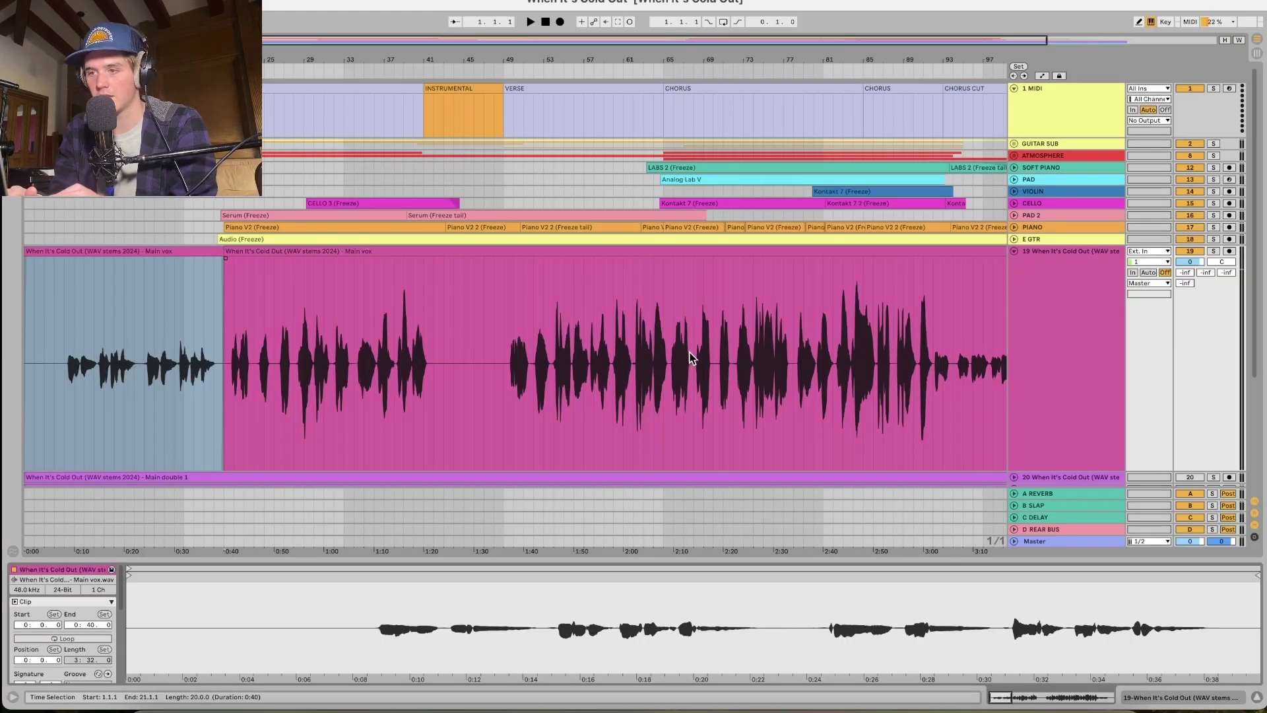
key(minus)
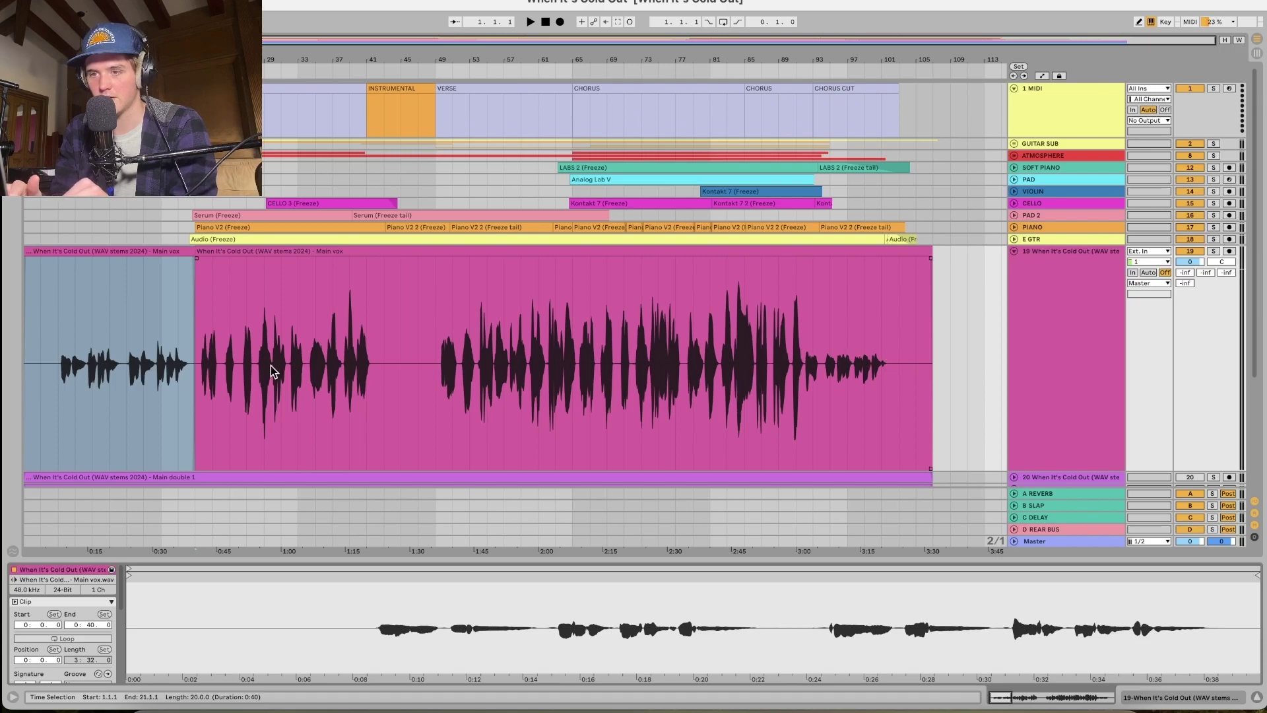
click(150, 430)
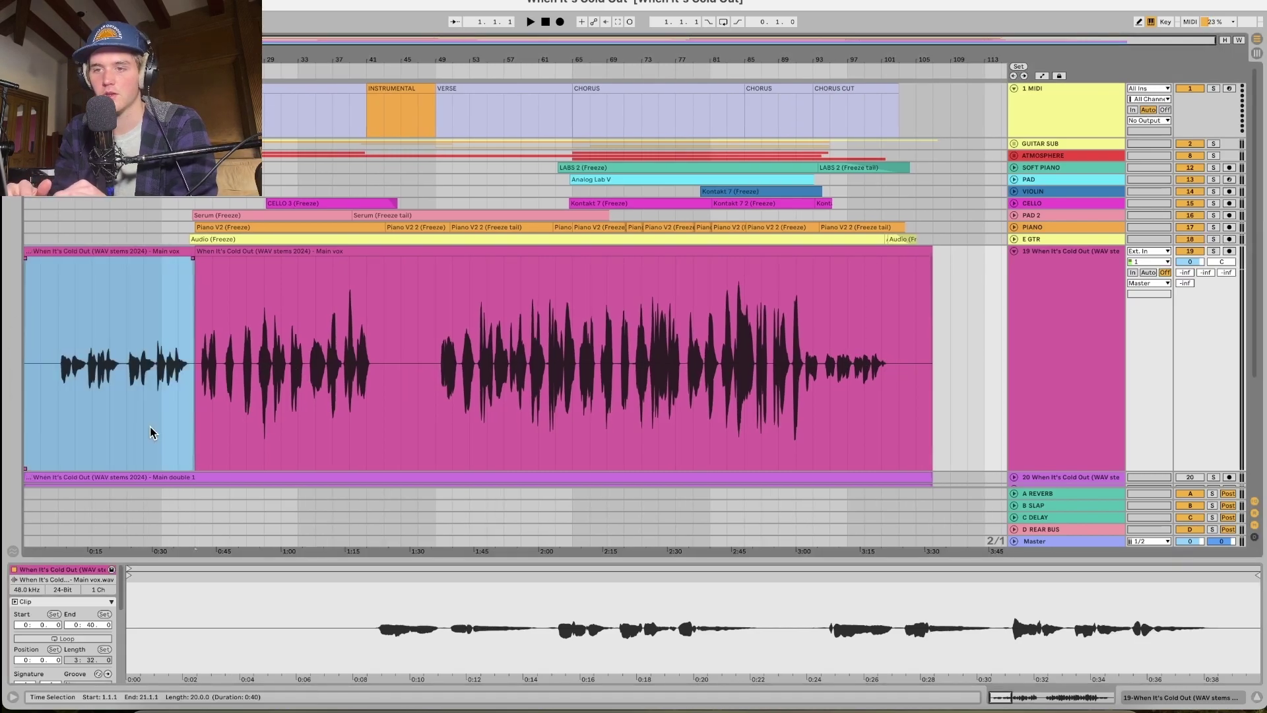
drag(232, 564, 238, 436)
drag(99, 600, 100, 600)
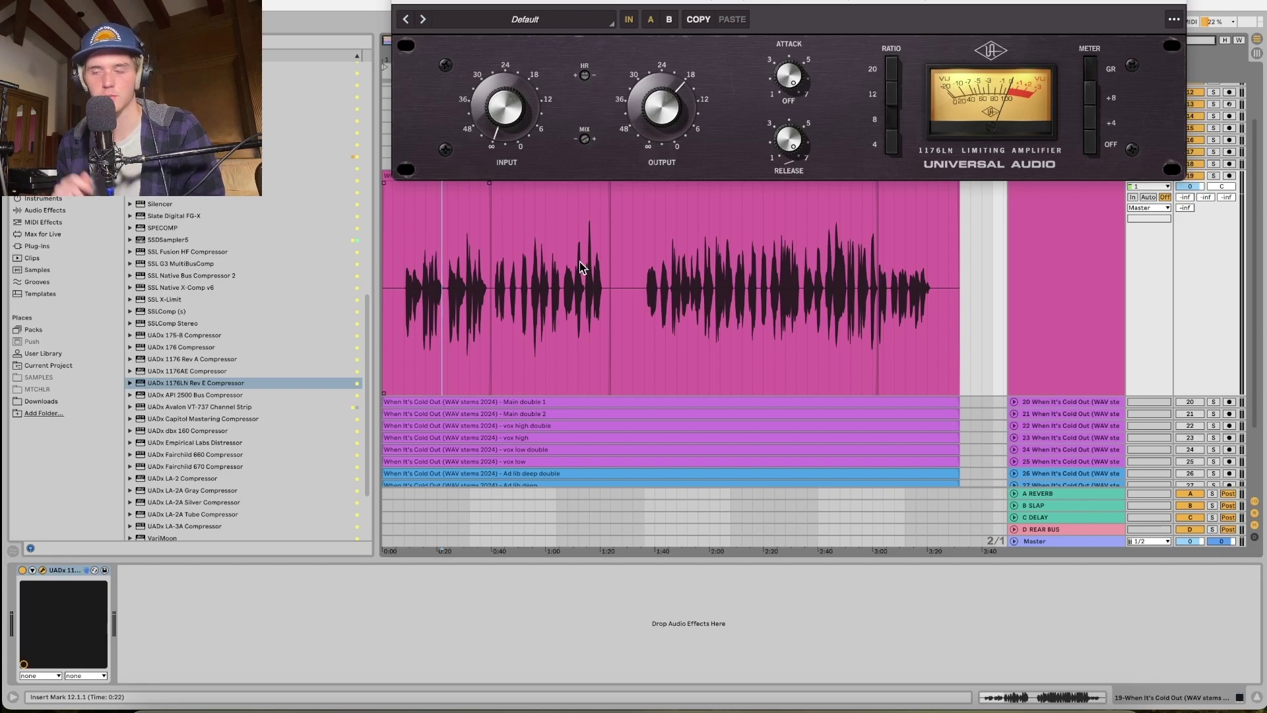
Examine the Main vox waveform for level differences and peaks across the first verse, first chorus and second verse.
click(405, 288)
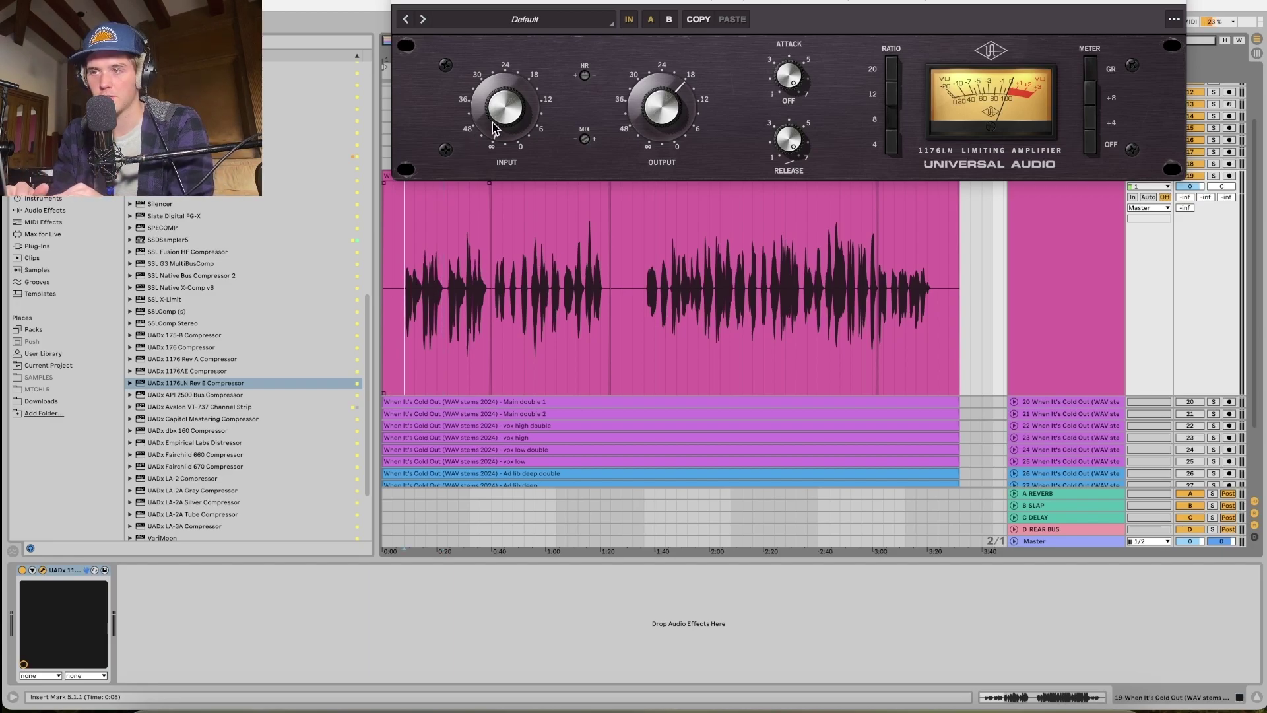
scroll(491, 303, up, 10)
click(445, 289)
drag(444, 288, 450, 287)
scroll(450, 287, right, 3)
scroll(450, 287, down, 4)
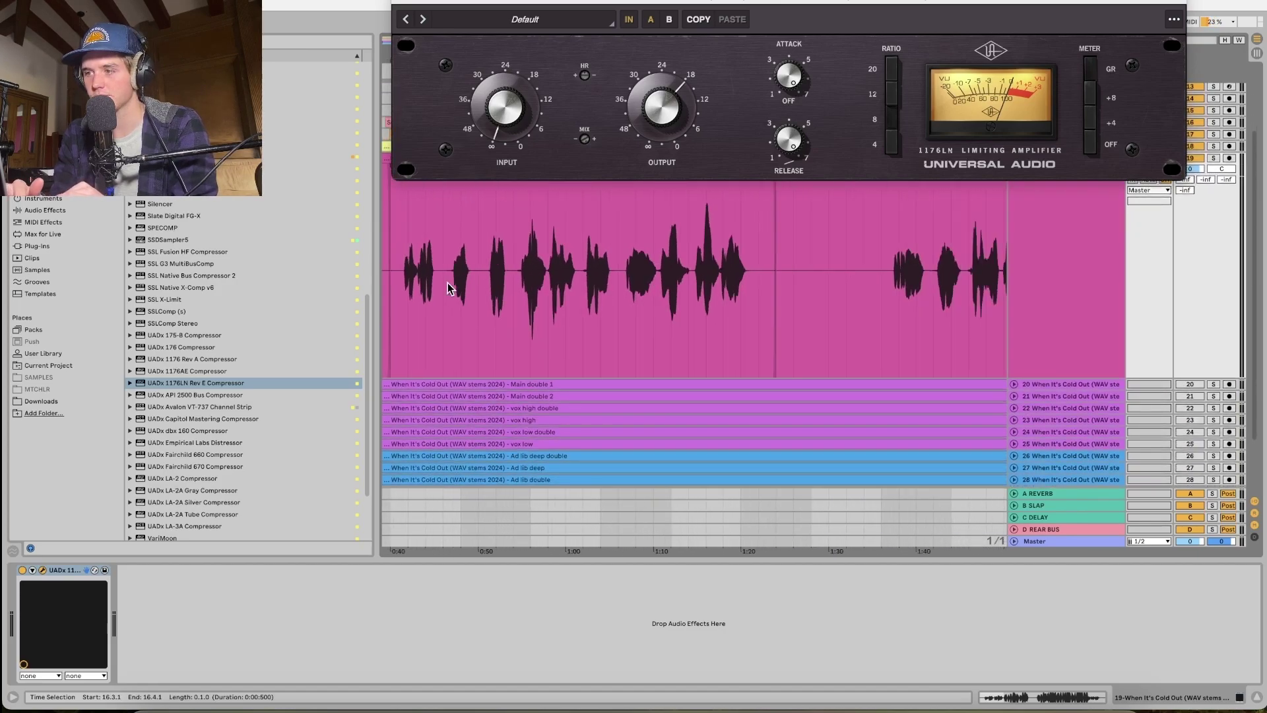
click(706, 223)
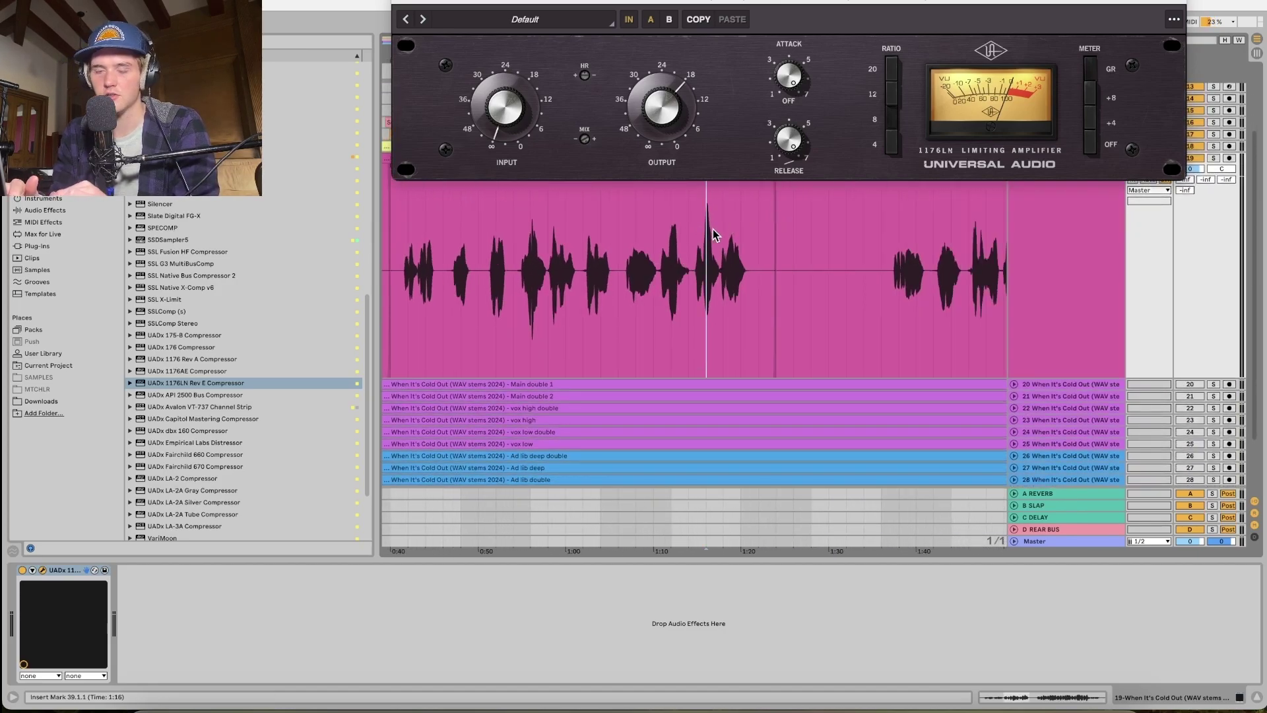
scroll(740, 231, right, 5)
drag(788, 236, 821, 243)
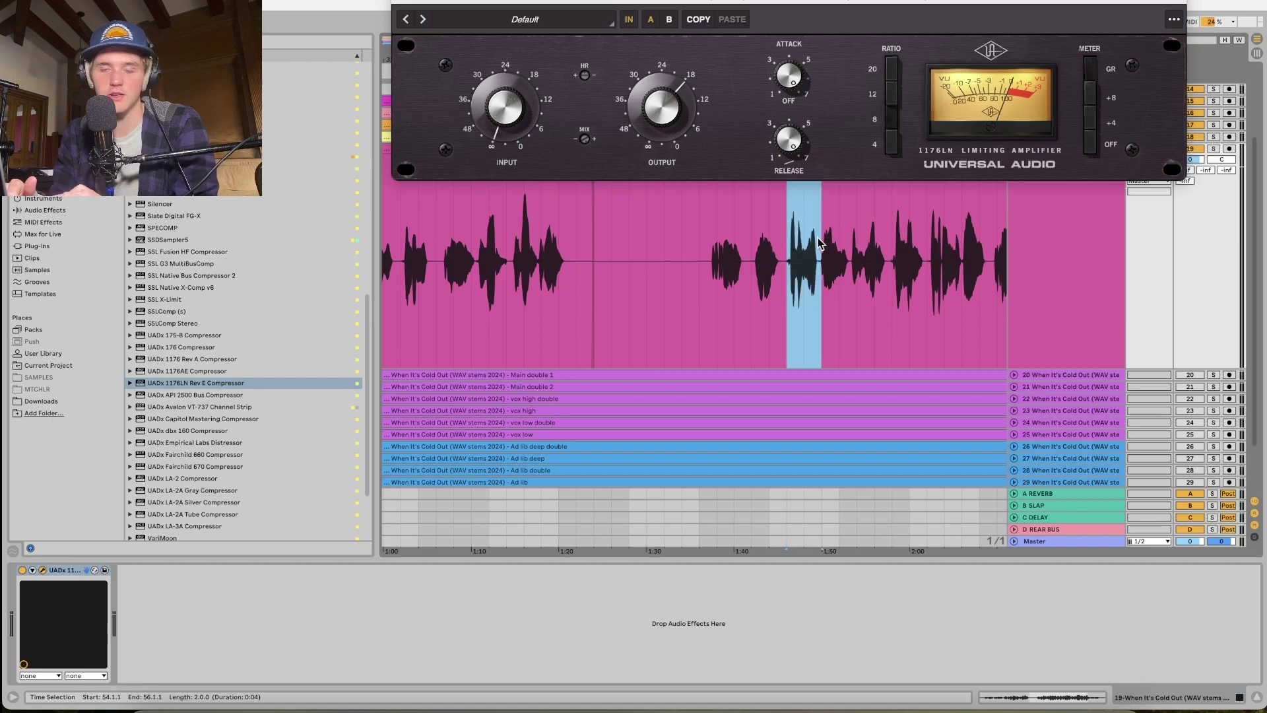
scroll(818, 244, right, 5)
scroll(818, 244, down, 2)
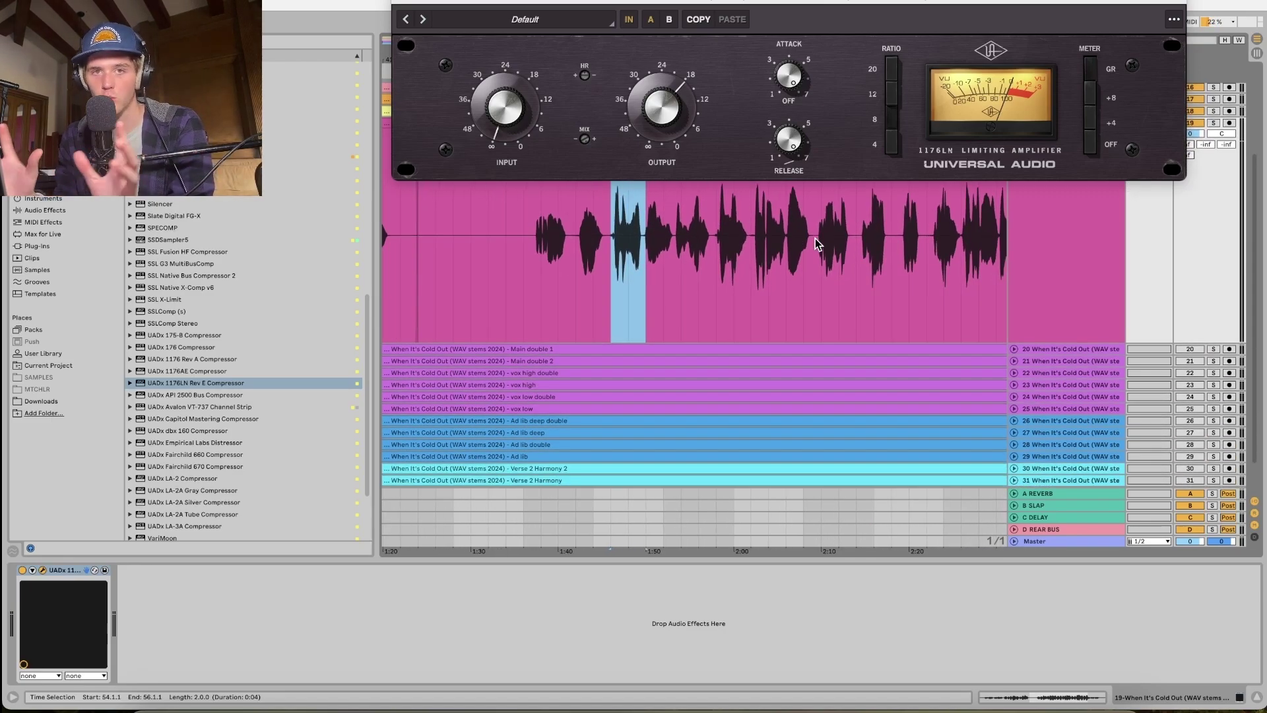
scroll(529, 292, up, 2)
scroll(529, 291, left, 8)
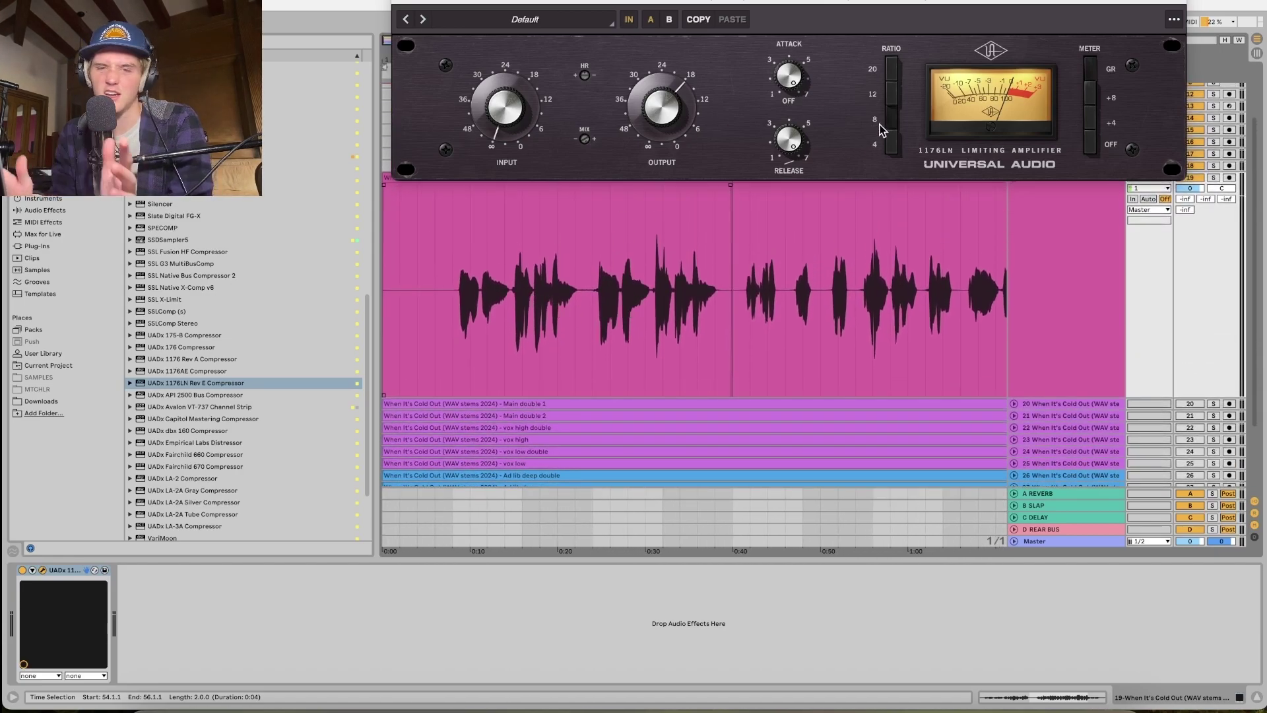
Play Main vox from 0:30 and raise the 1176LN compressor's input to about 48.
click(643, 290)
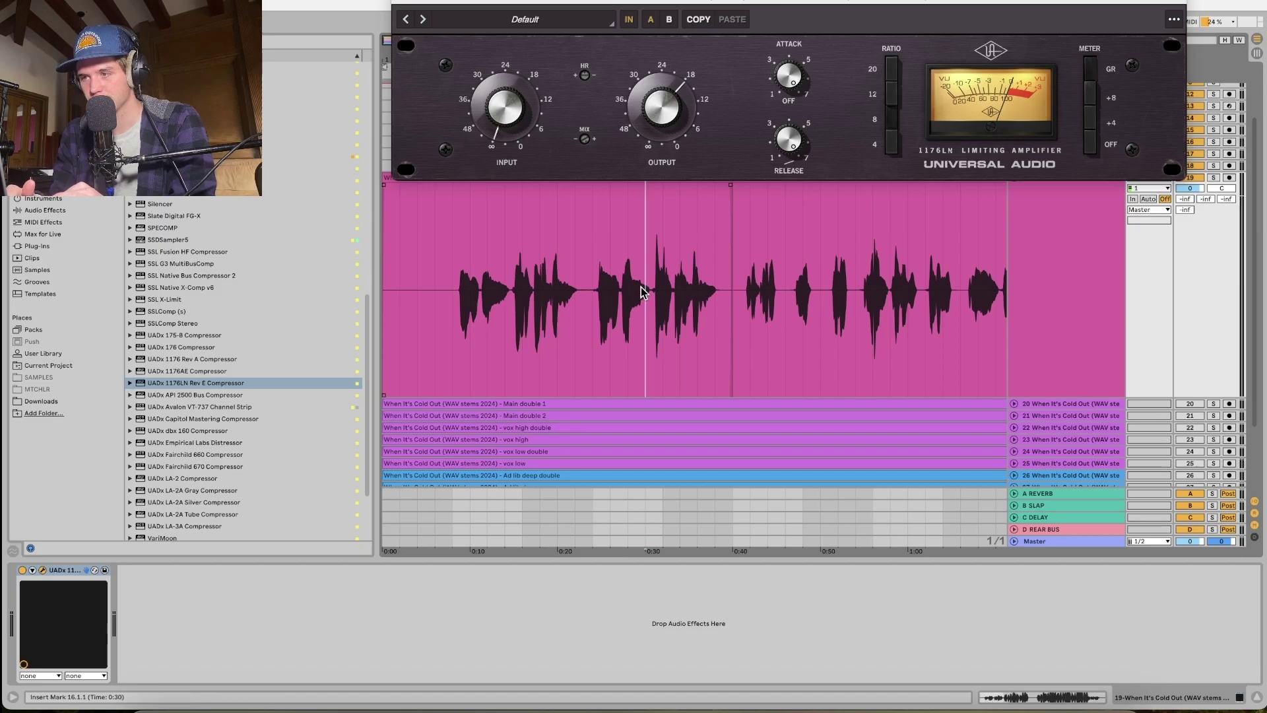
key(space)
scroll(661, 297, up, 5)
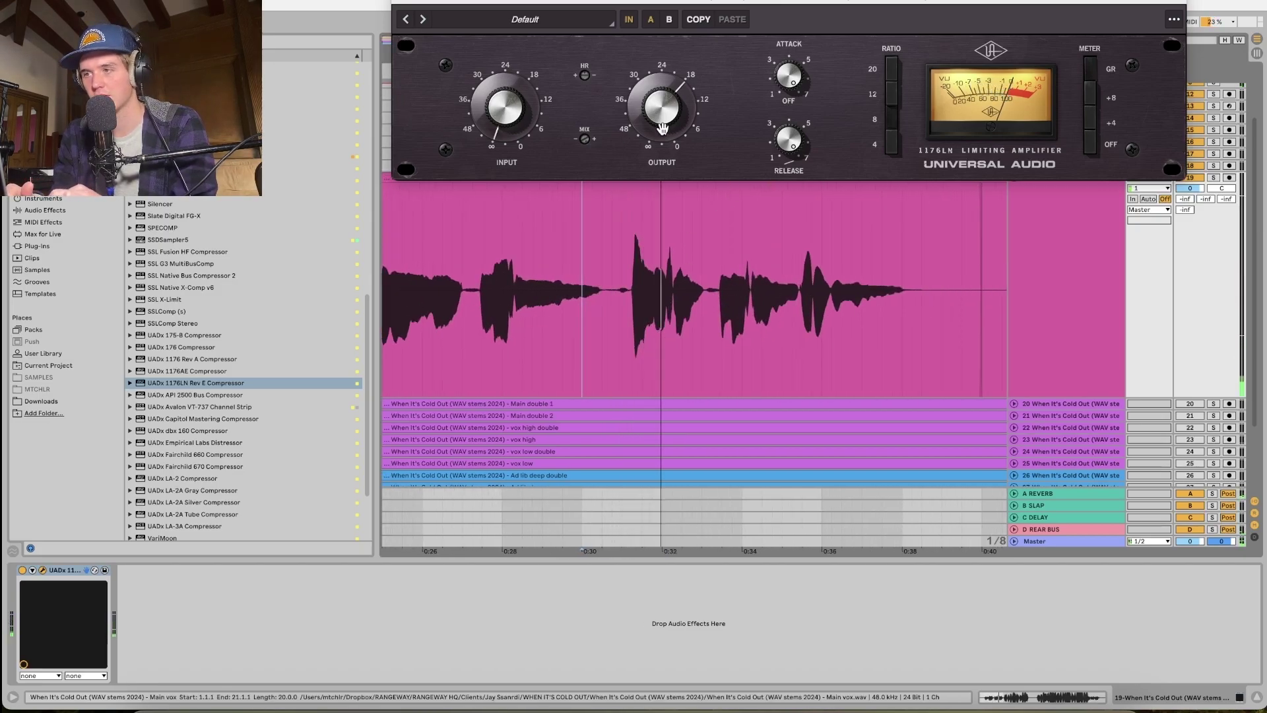
drag(510, 104, 505, 82)
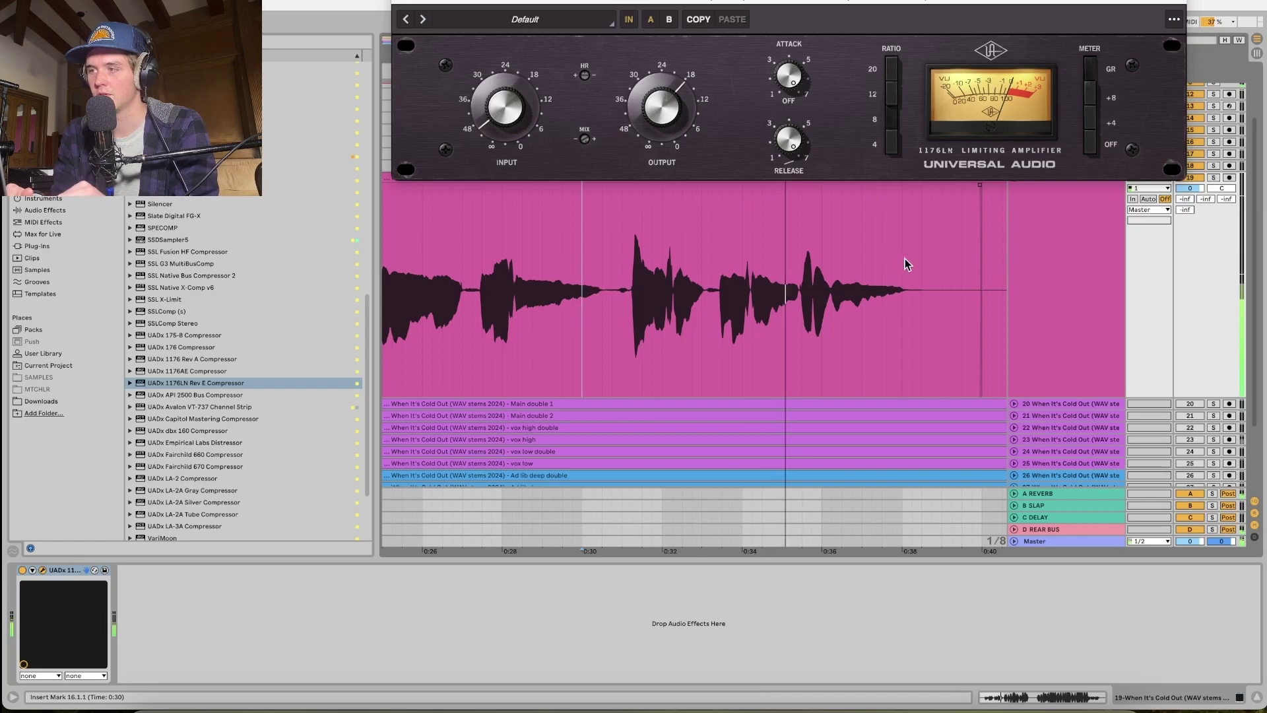
Audition the compressed Main vox from the first chorus entry at about 0:41 and around the loud peak near 1:15.
scroll(917, 270, right, 5)
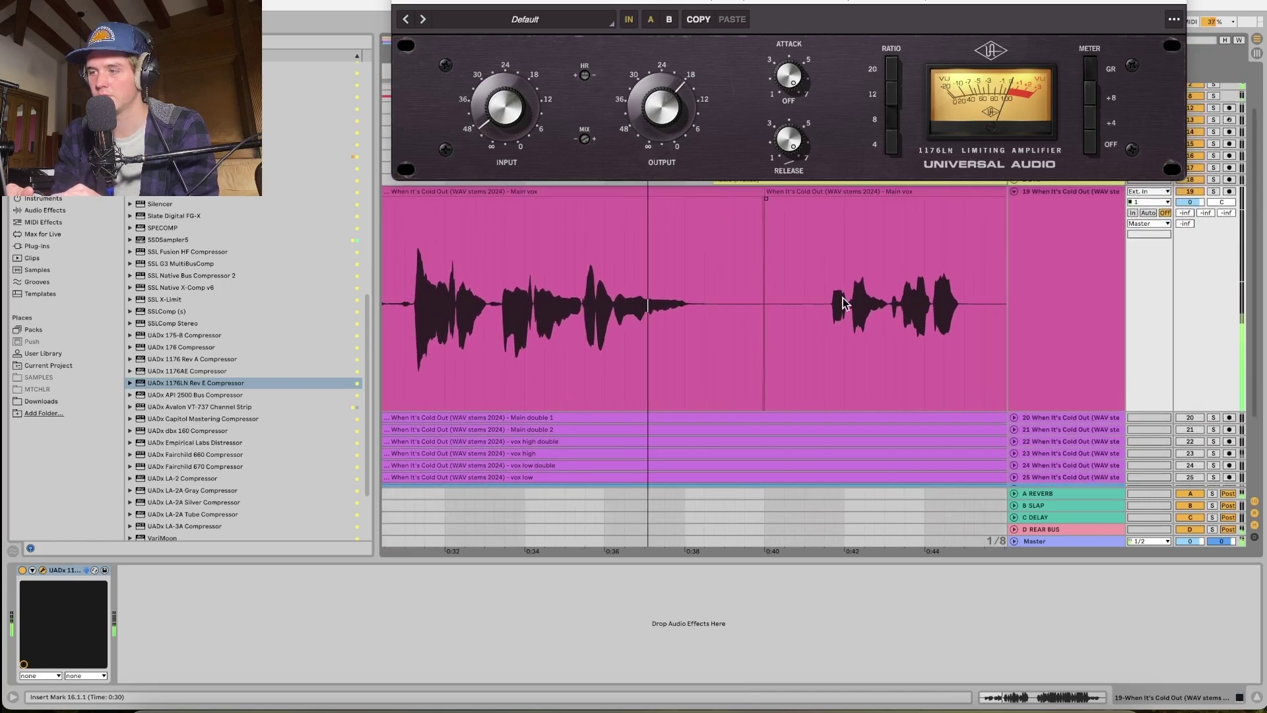
click(829, 301)
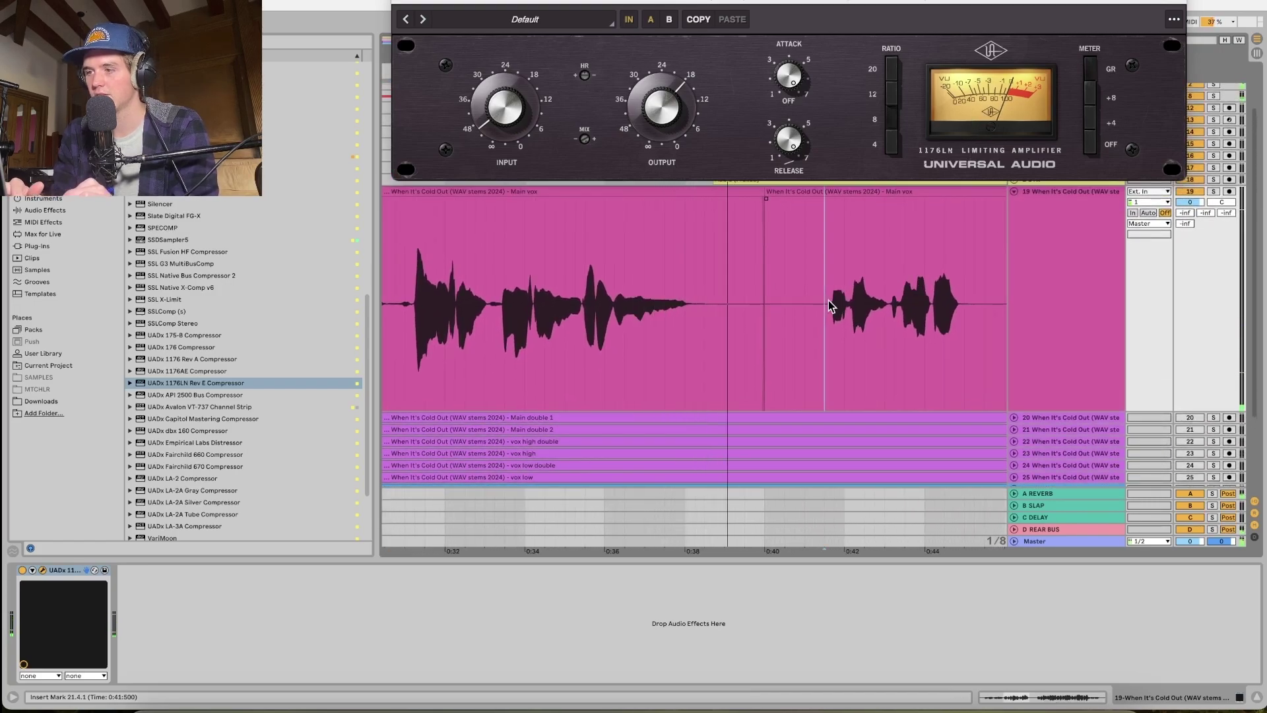
scroll(826, 300, down, 5)
click(890, 307)
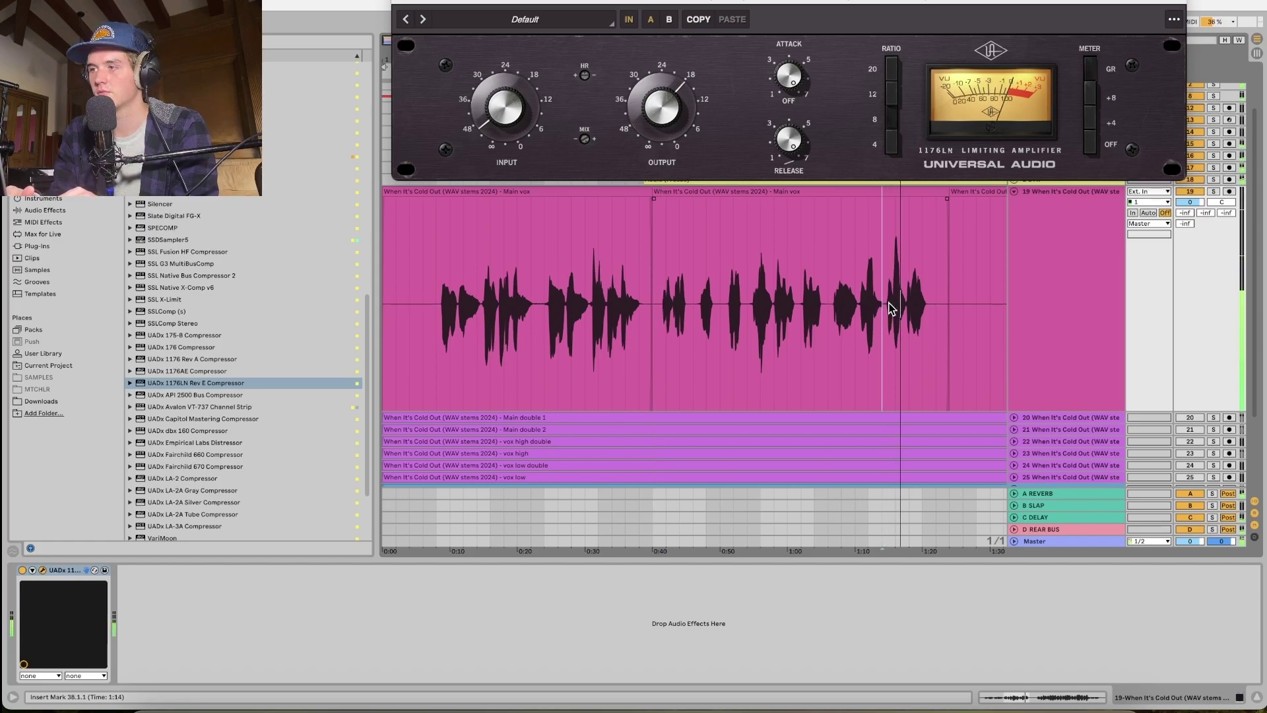
scroll(891, 307, up, 3)
click(891, 307)
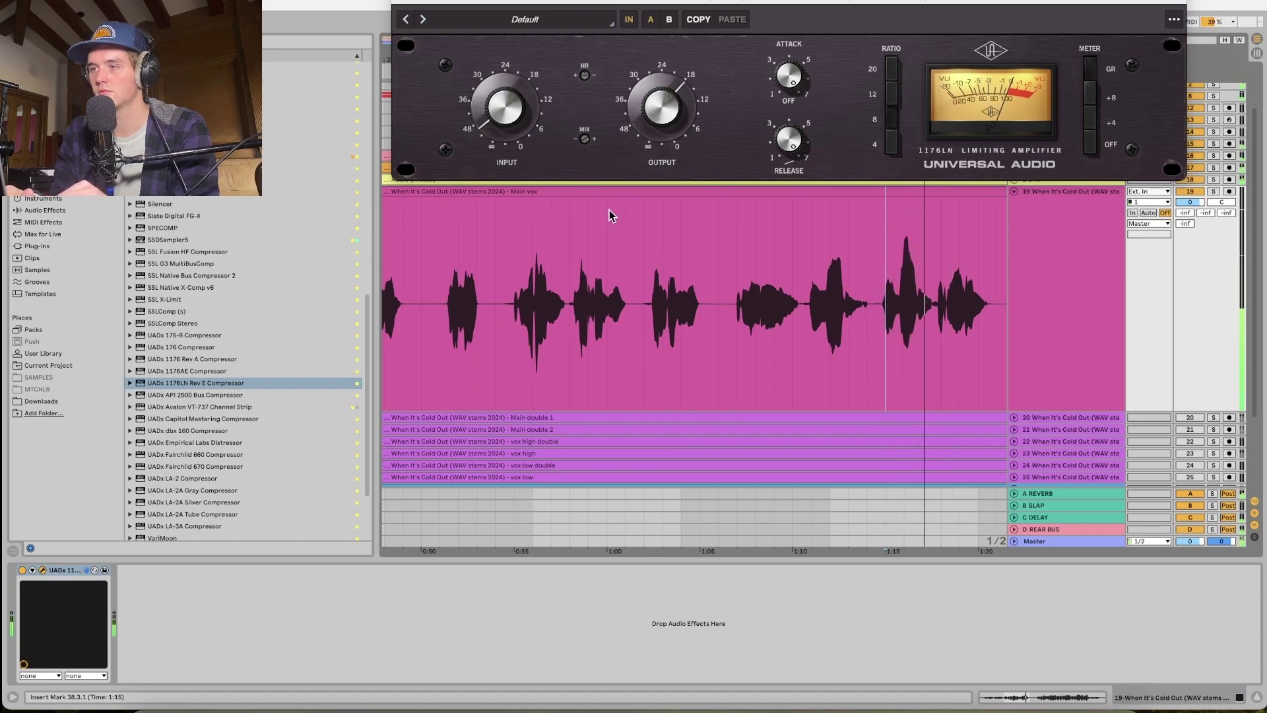
Audition the compressed Main vox from about 1:46 and 2:44 to check the 1176LN's control of the louder passages.
scroll(608, 210, down, 1)
scroll(608, 210, down, 3)
click(895, 304)
scroll(894, 303, up, 2)
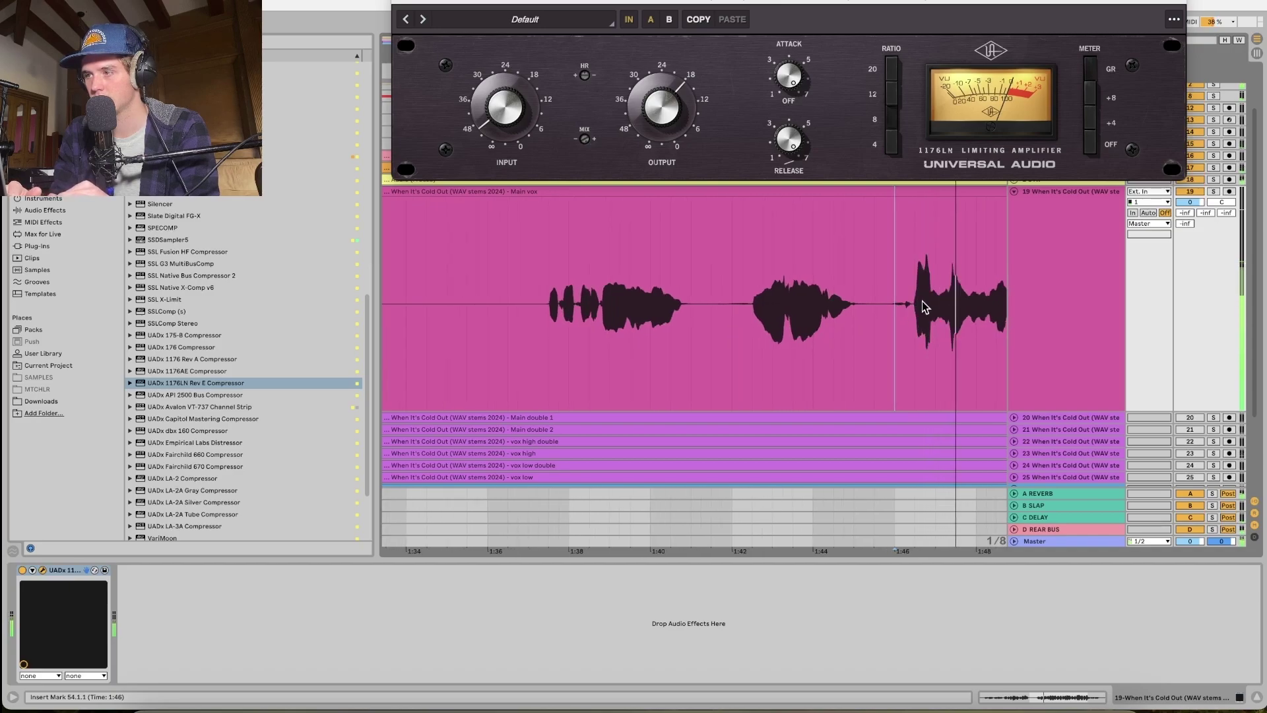
scroll(922, 301, up, 2)
scroll(922, 306, down, 4)
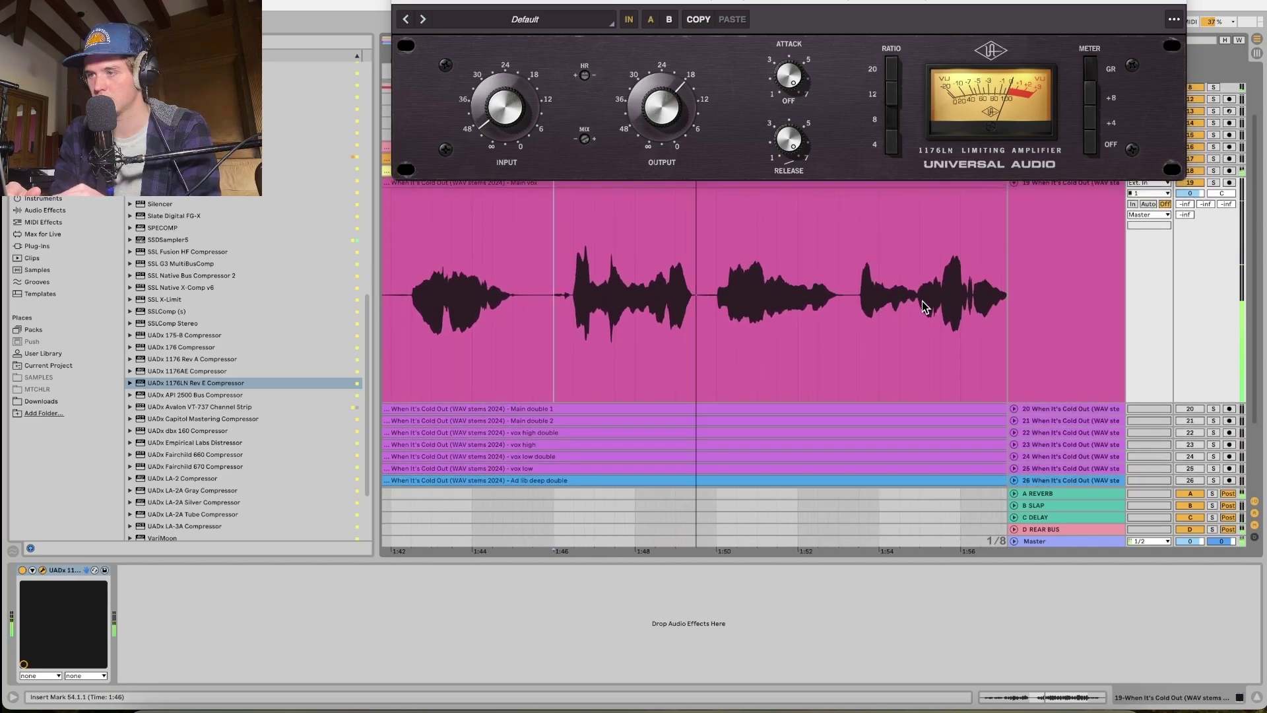
scroll(923, 302, down, 10)
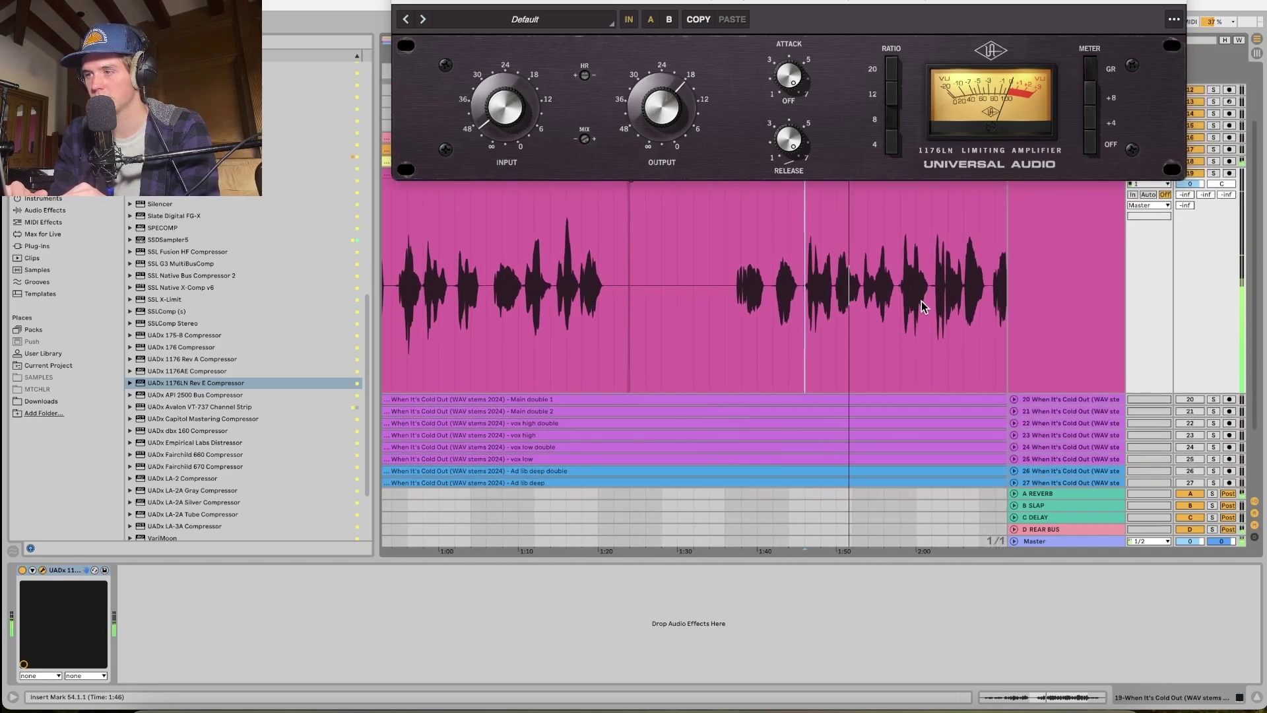
scroll(922, 301, right, 3)
click(822, 266)
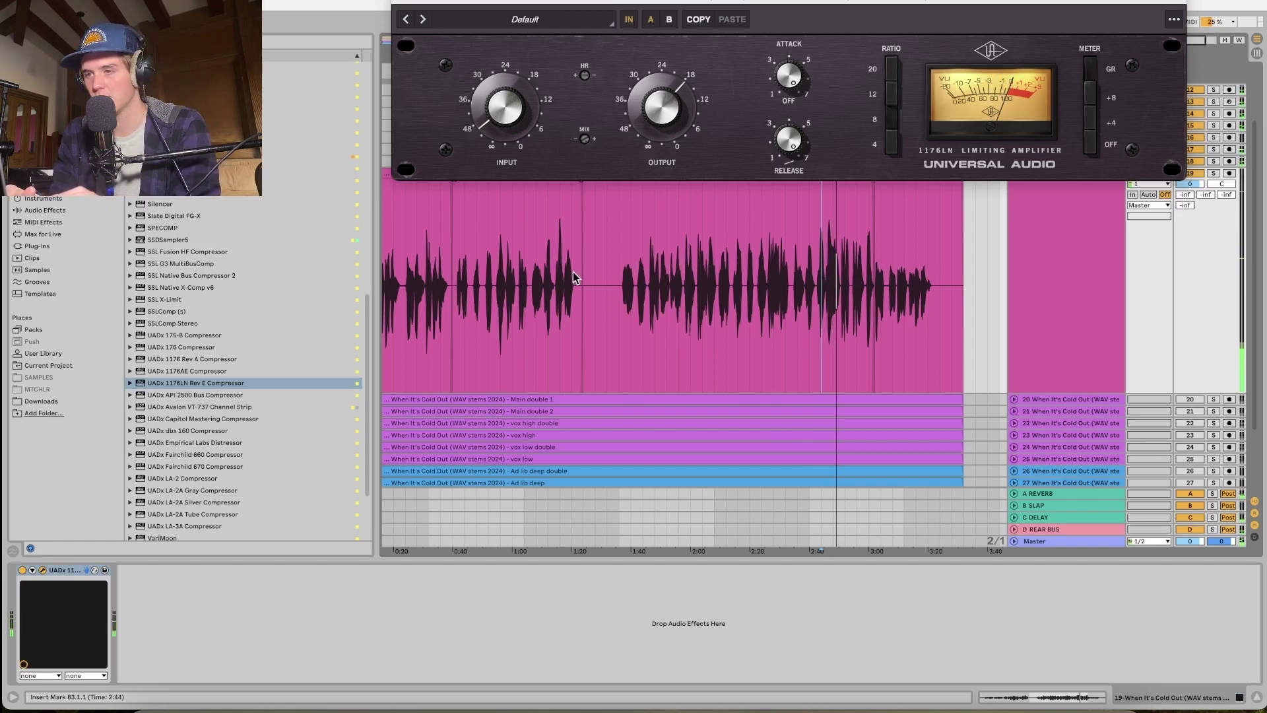
Insert the UADx LA-2A Tube Compressor after the 1176 on Main vox and place its window below the 1176's.
scroll(448, 259, left, 2)
scroll(448, 260, down, 1)
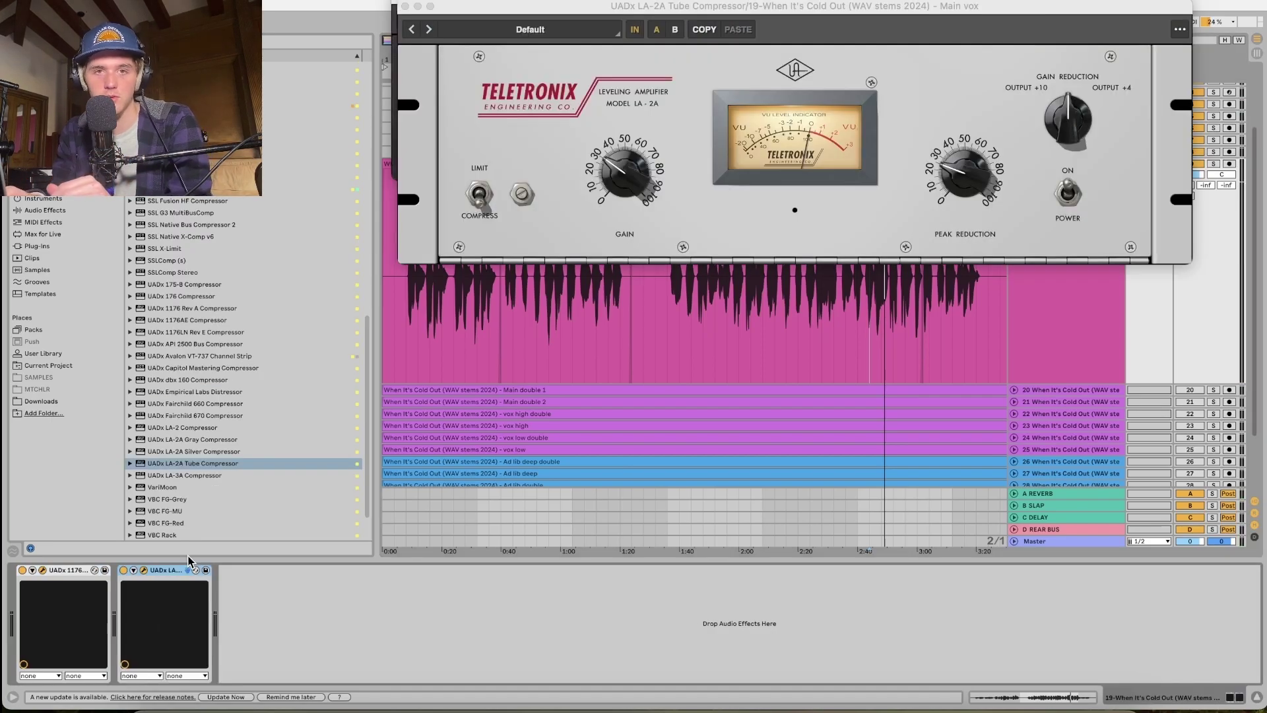
drag(652, 20, 647, 288)
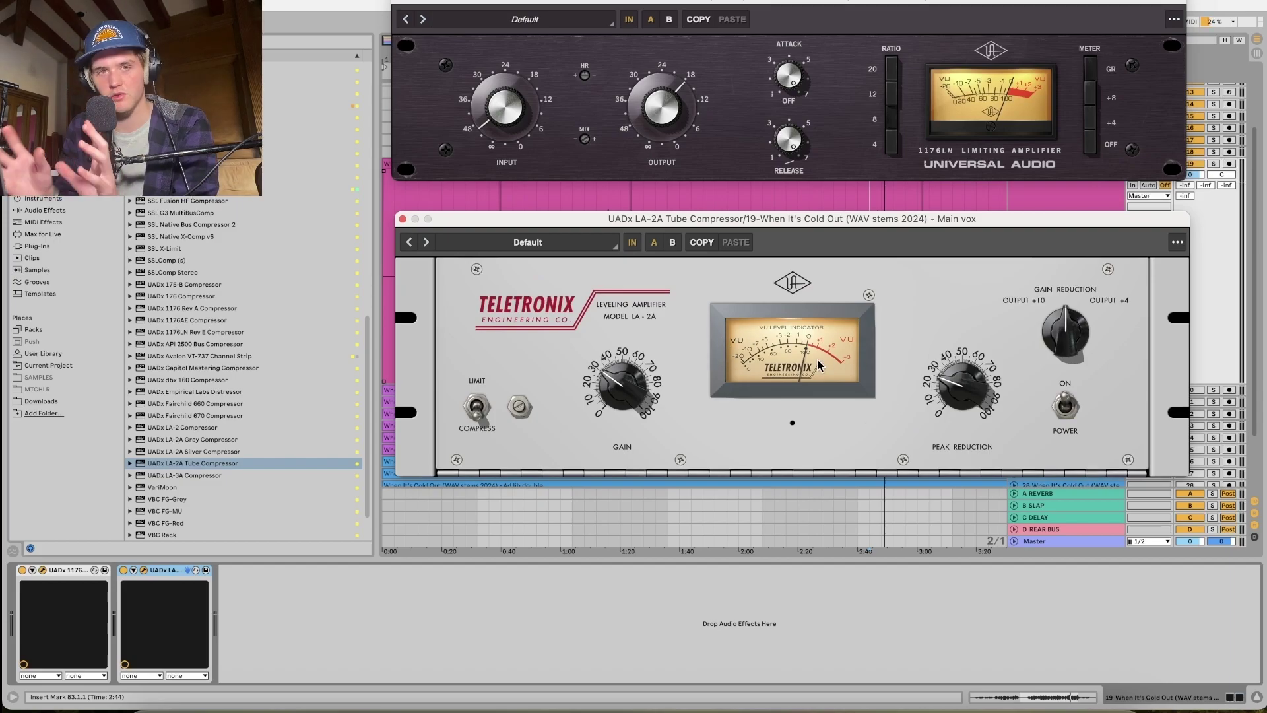
drag(581, 227, 579, 418)
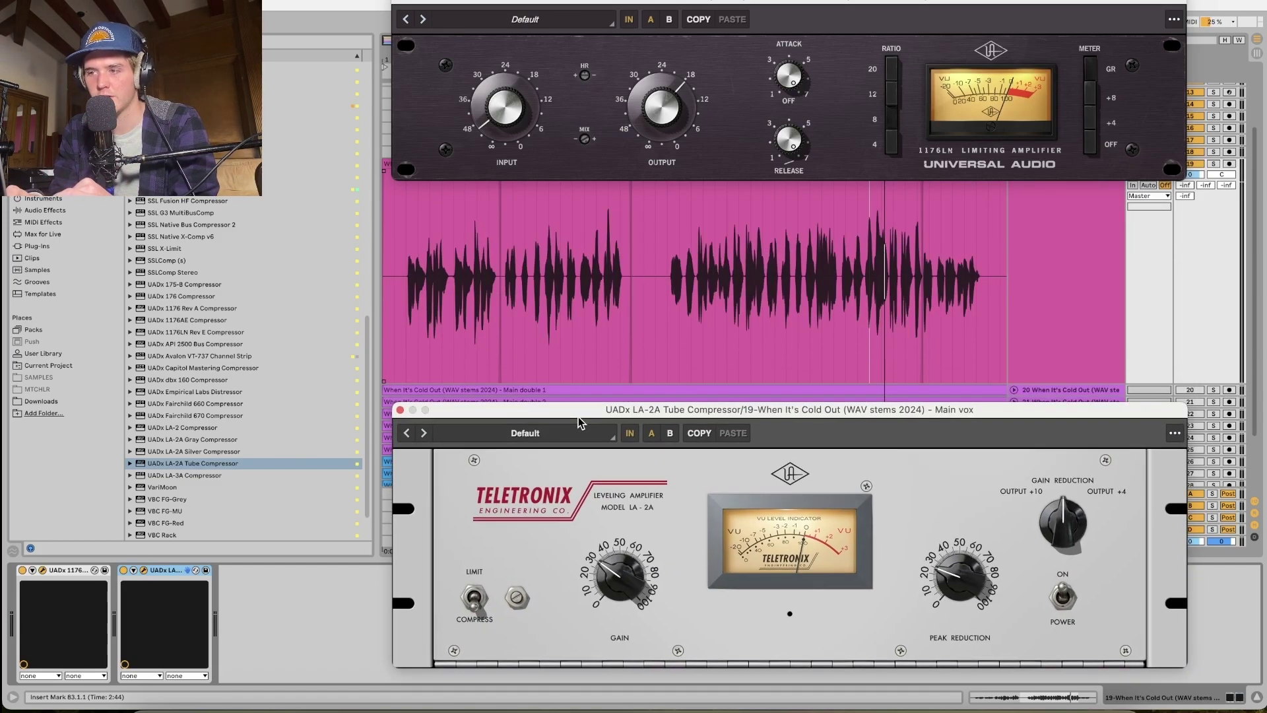
Raise the LA-2A's peak reduction slightly while playing Main vox from the first verse, and audition it from 0:24 and 2:44.
click(418, 302)
click(403, 301)
key(space)
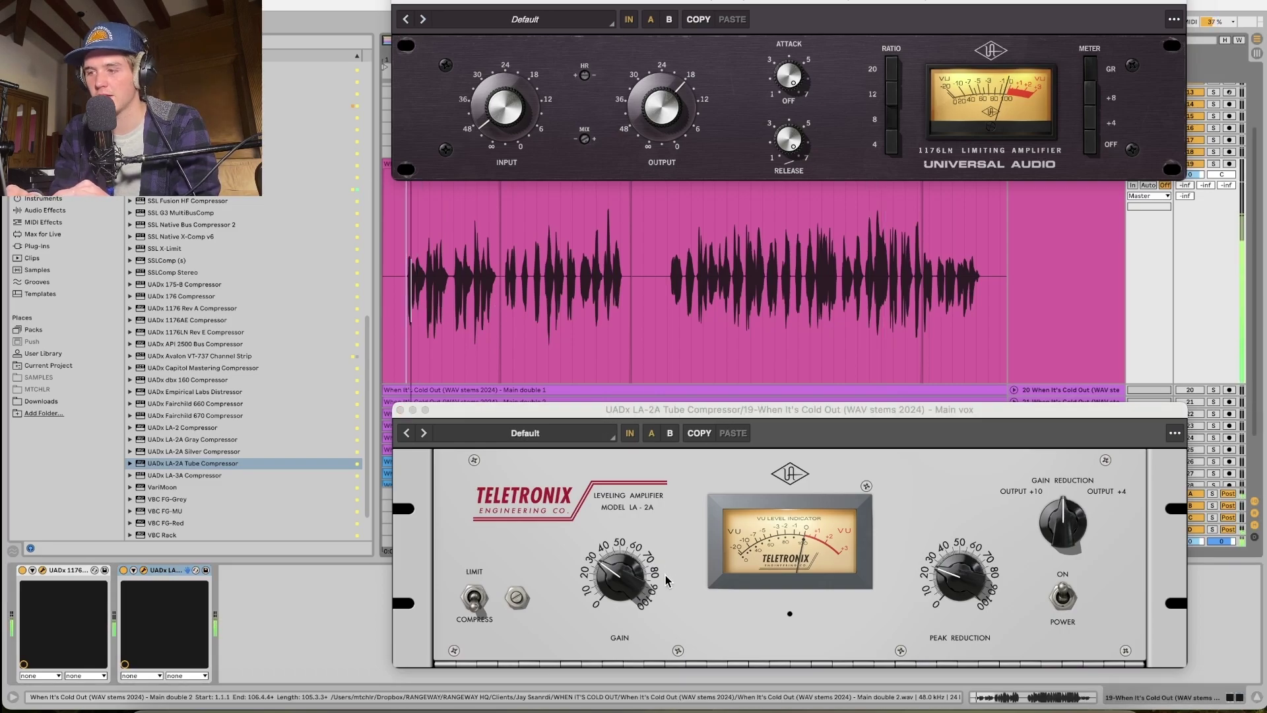
mouse_move(943, 581)
mouse_down()
mouse_move(951, 554)
mouse_move(945, 586)
mouse_up()
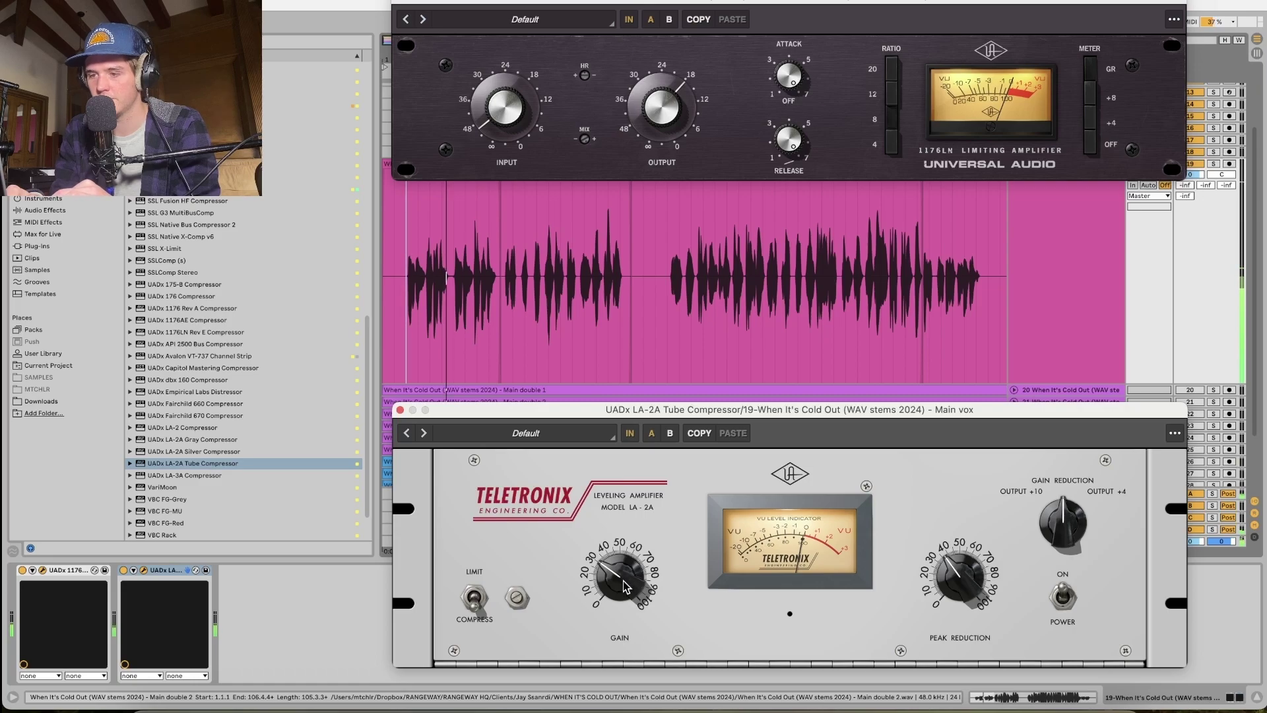
click(459, 316)
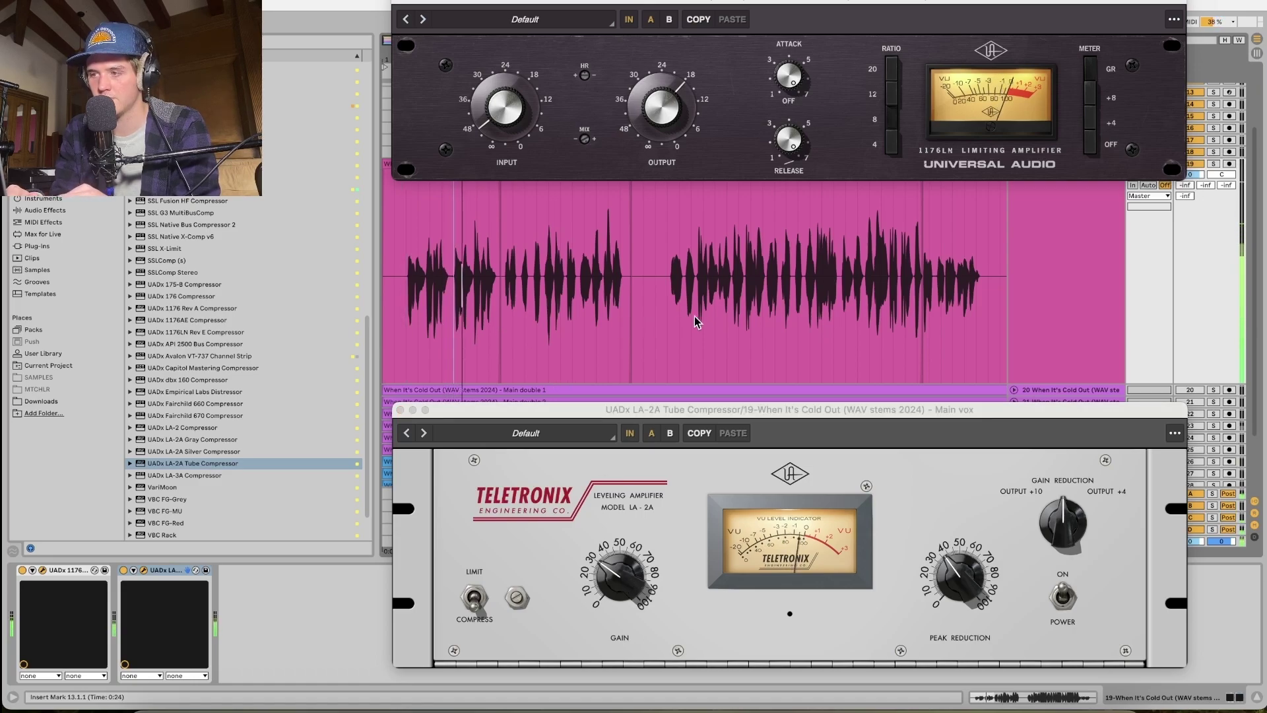
click(873, 300)
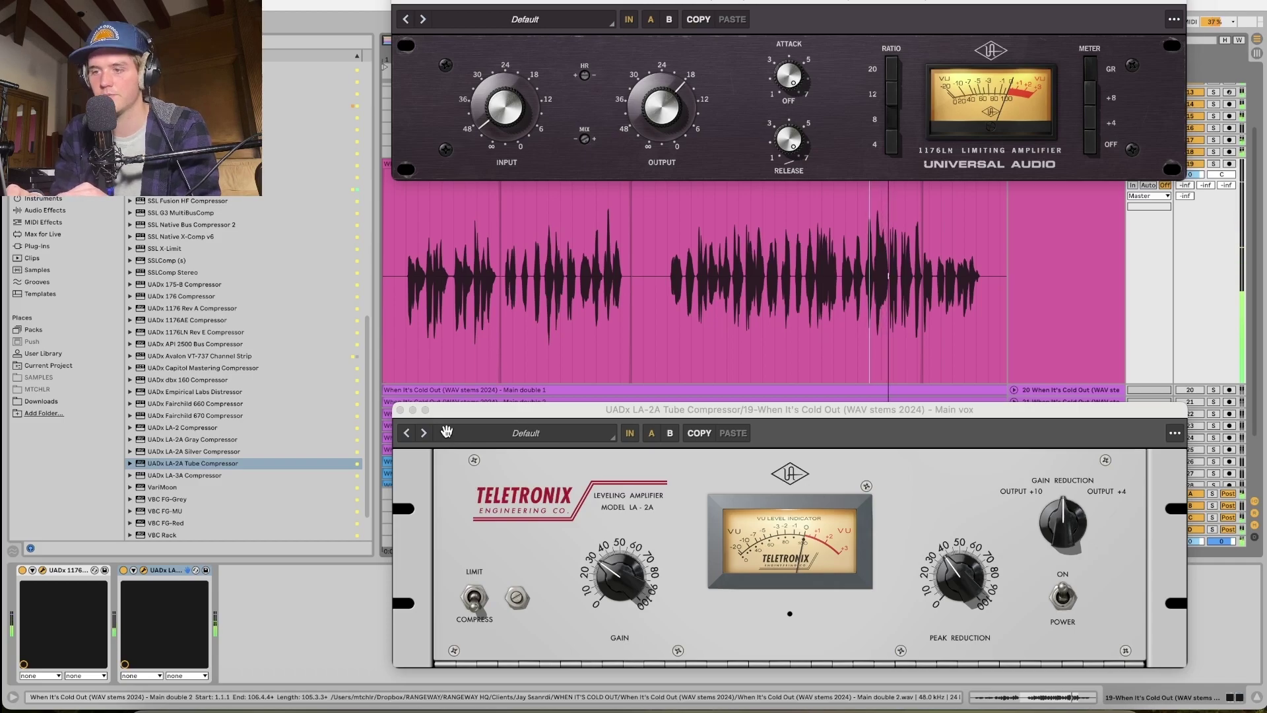
Compare Main vox with both compressors on and off, fine-tune the LA-2A's gain and peak reduction, and close both compressor windows.
click(23, 570)
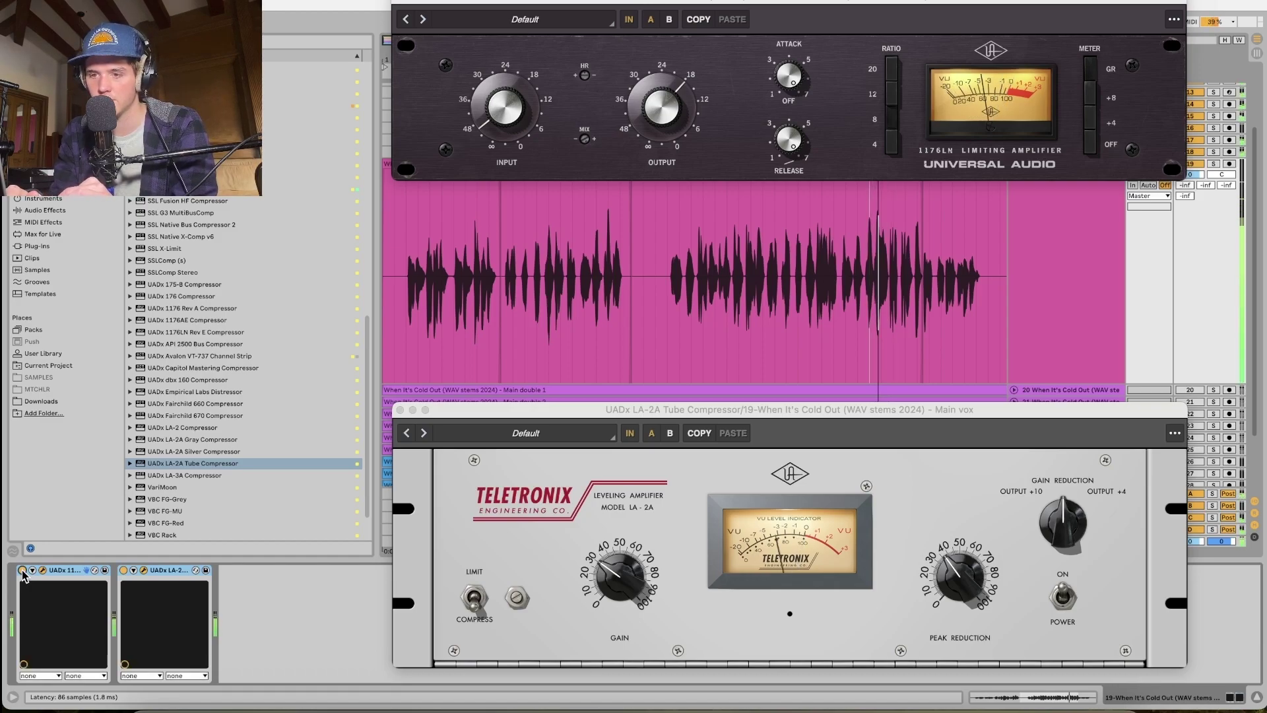
click(616, 578)
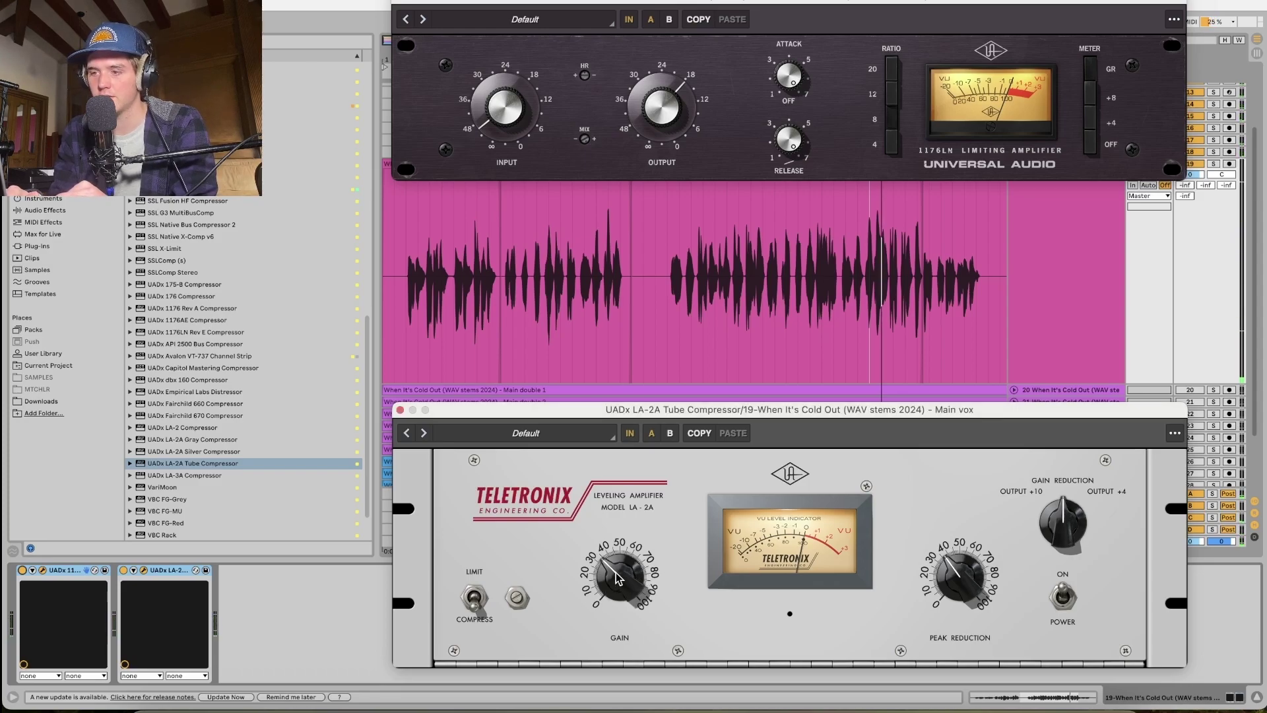
click(23, 572)
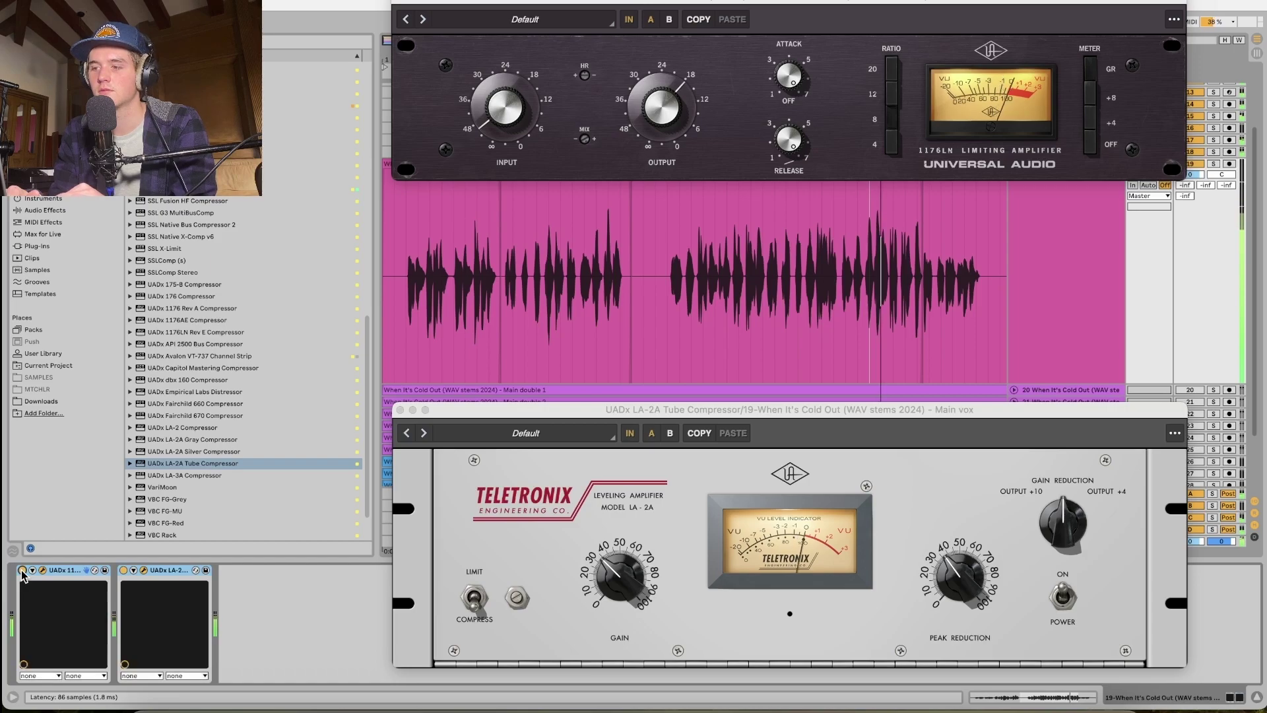
click(23, 572)
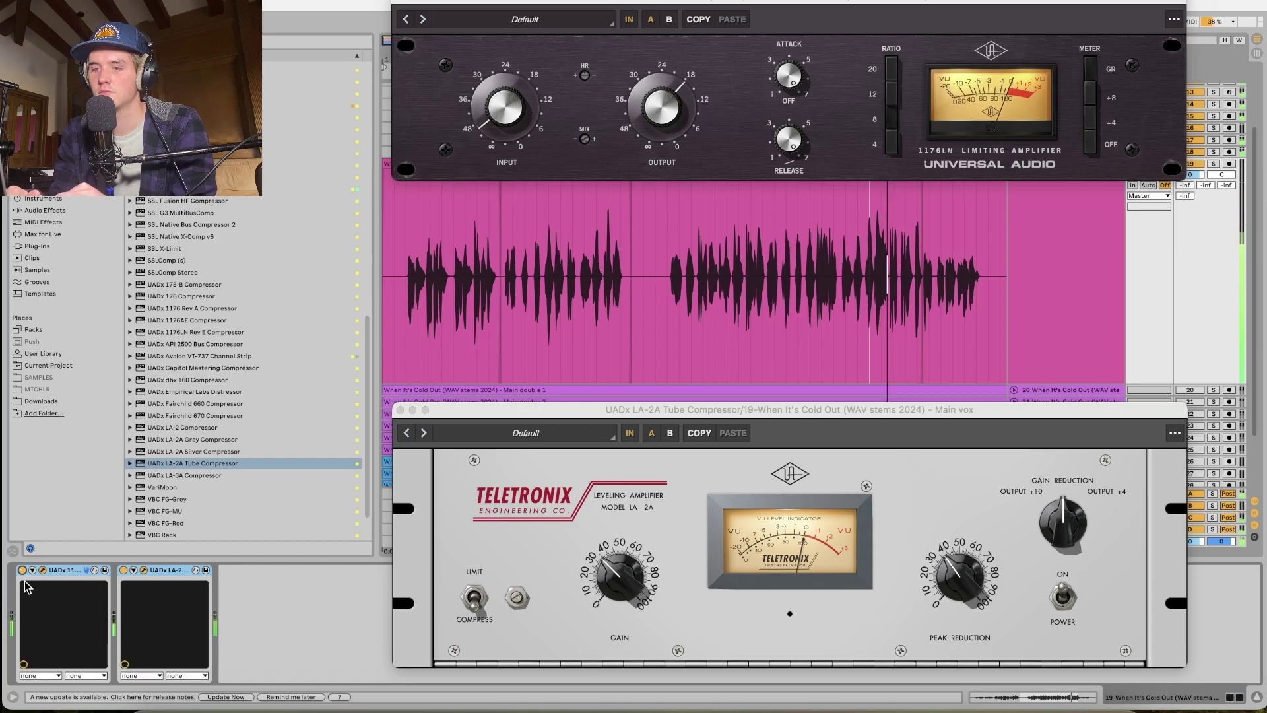
click(961, 589)
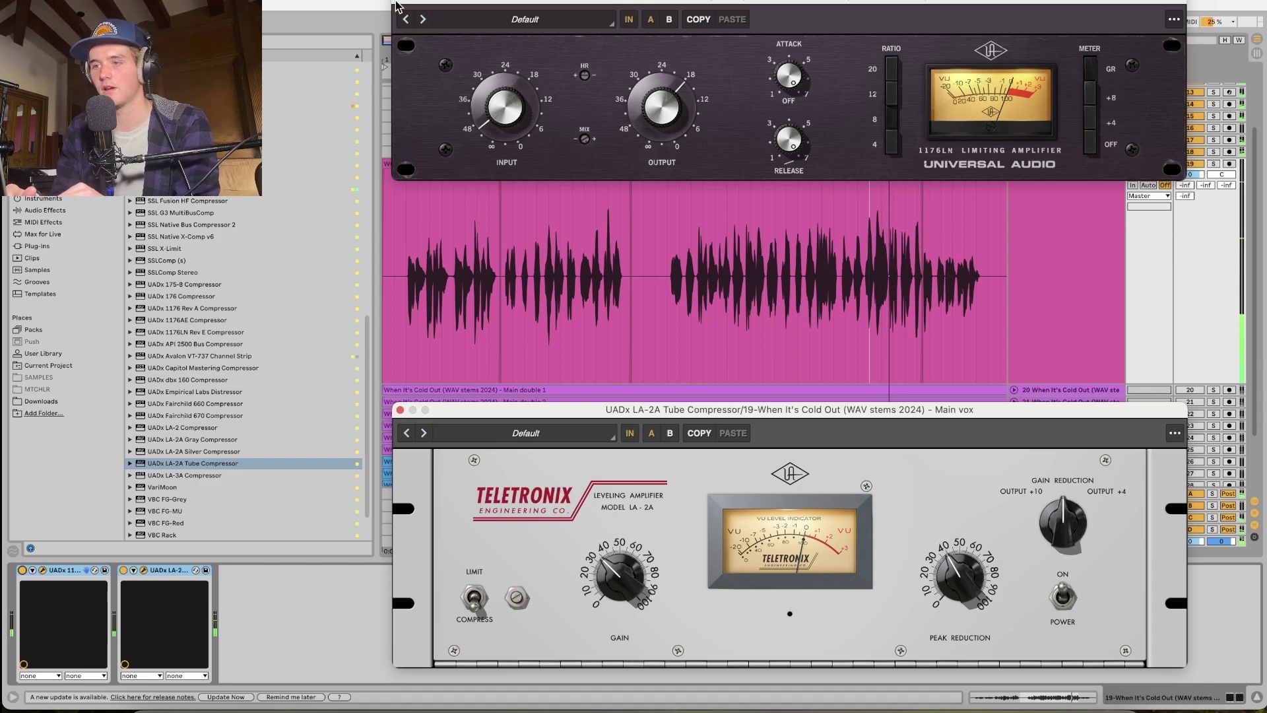
click(400, 410)
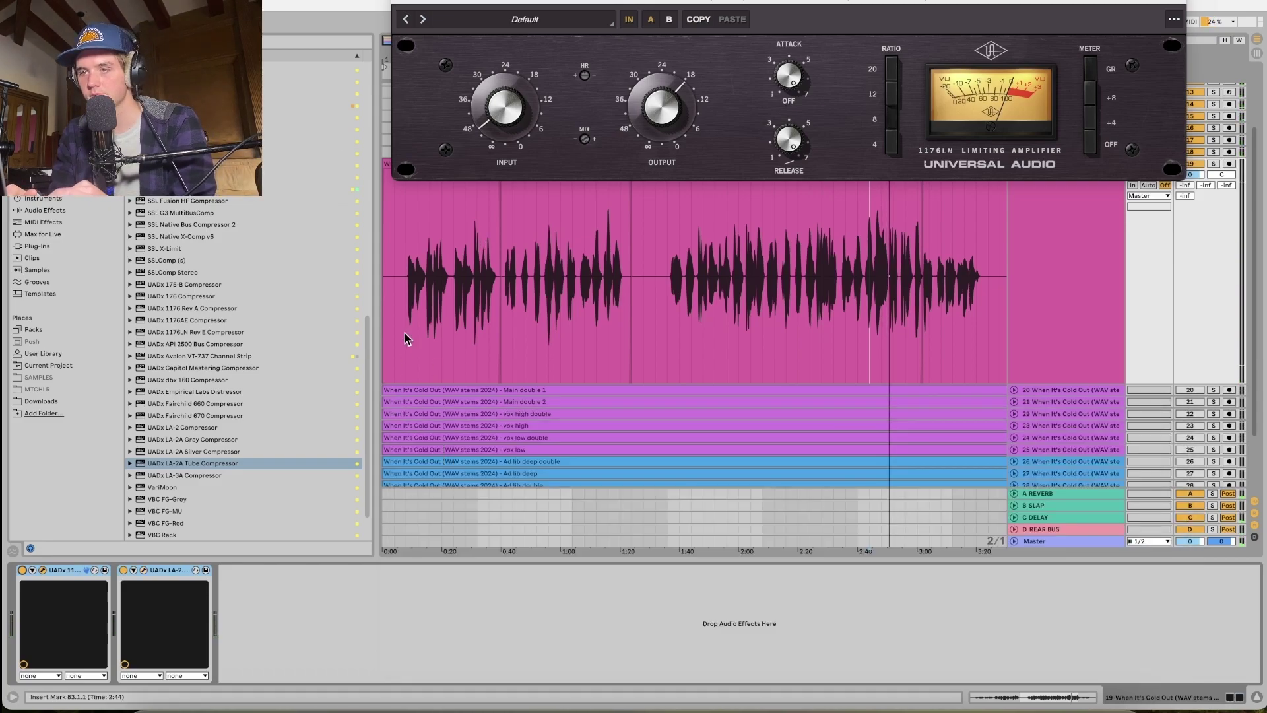
click(400, 2)
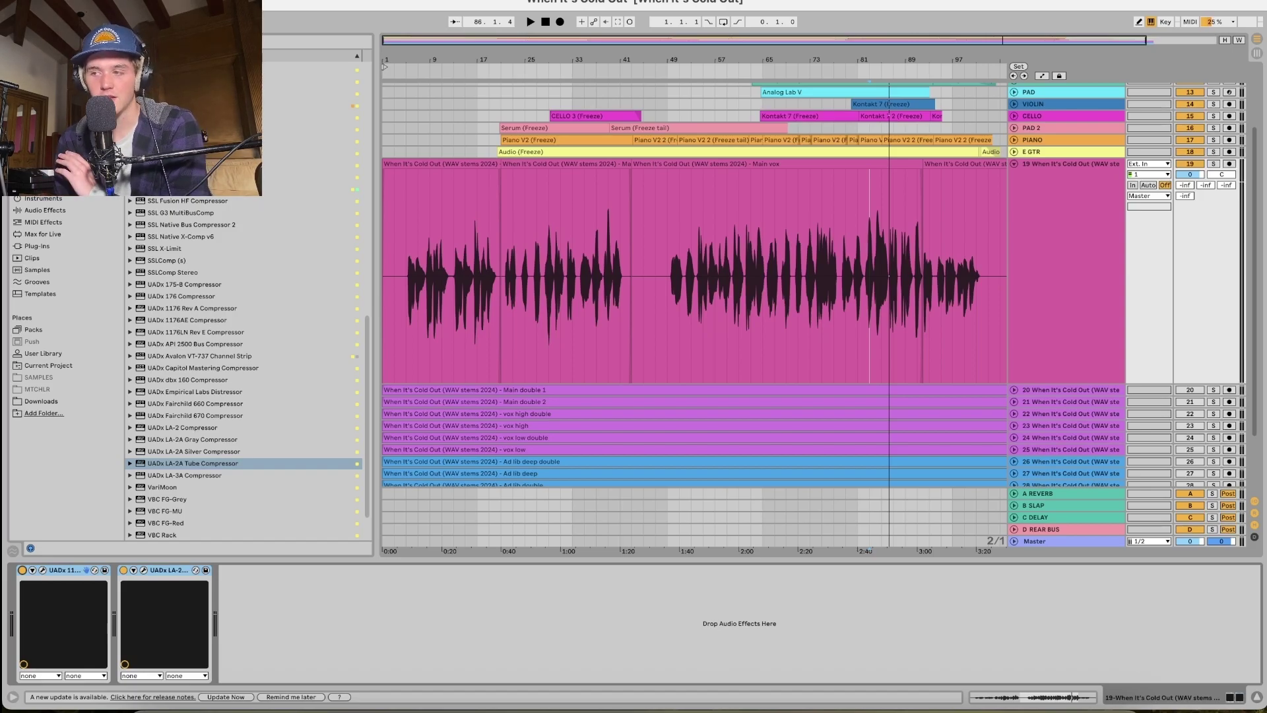
Solo Main vox and audition the compressed vocal from bar 49 at 1:36.
click(1213, 164)
click(671, 283)
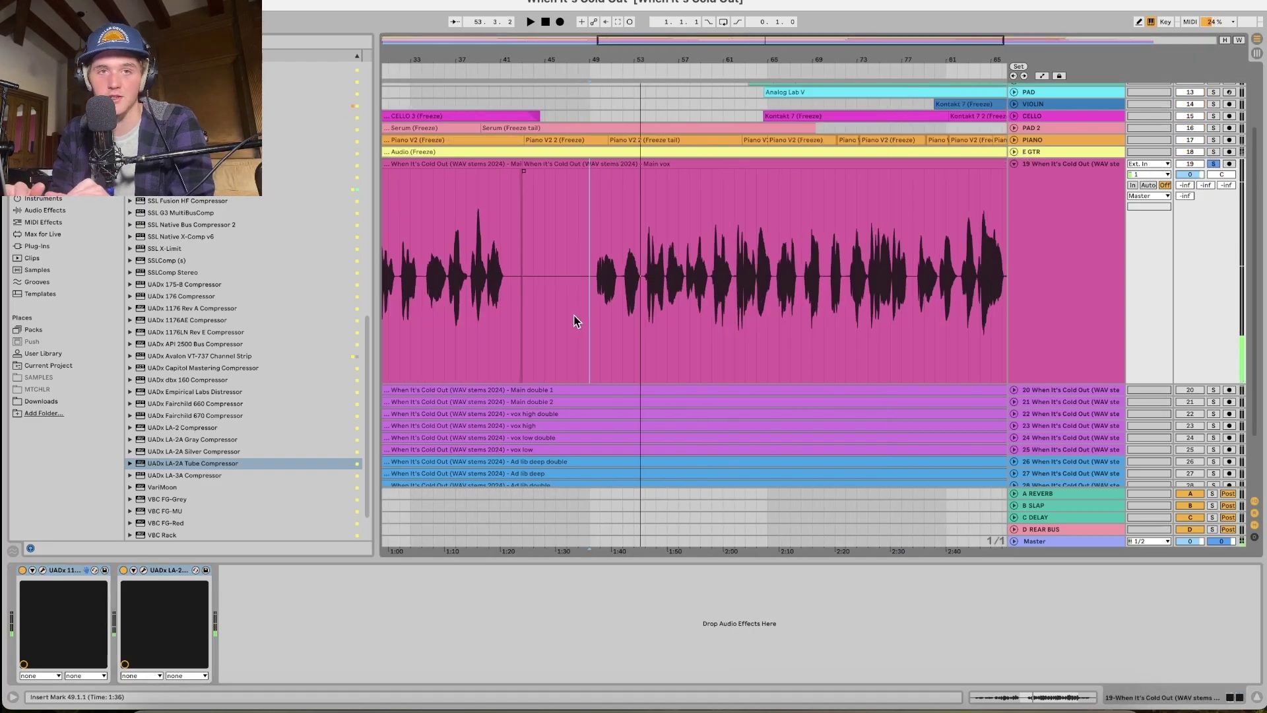
scroll(574, 320, down, 3)
scroll(578, 314, down, 3)
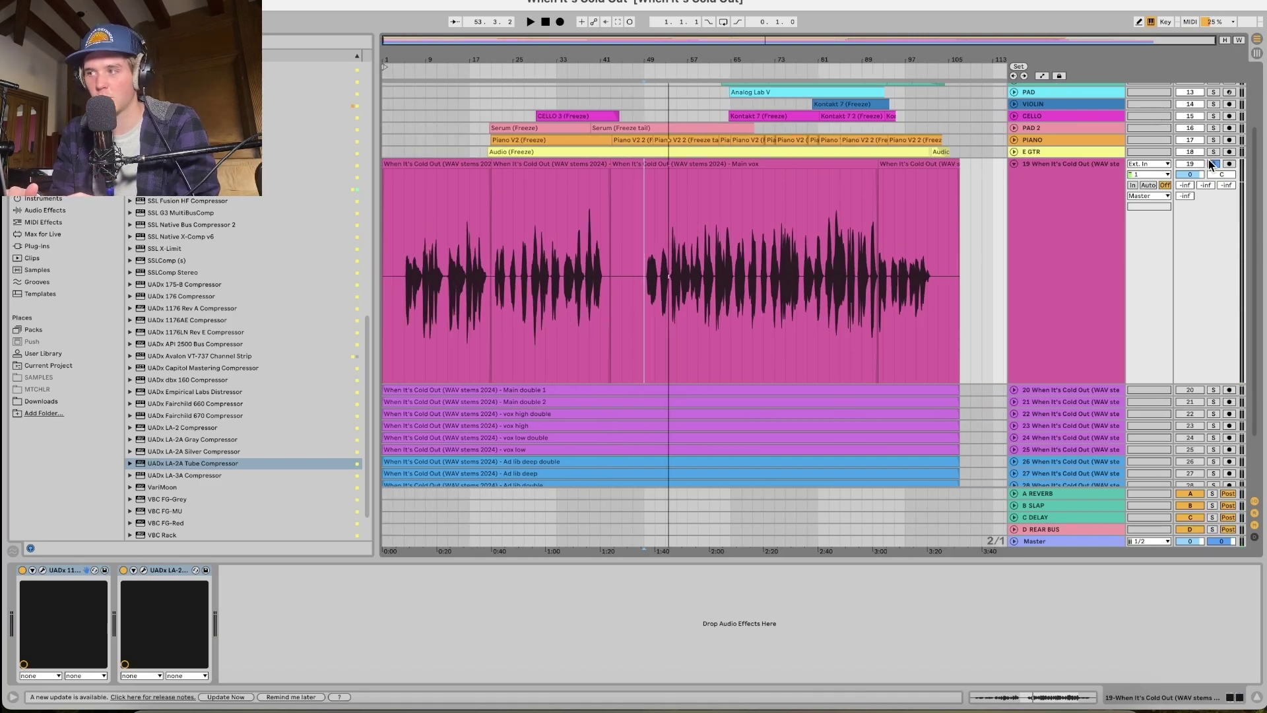
Insert Pro-Q 3 after the LA-2A on Main vox and add a 12 dB/oct low cut at about 49 Hz.
click(1096, 207)
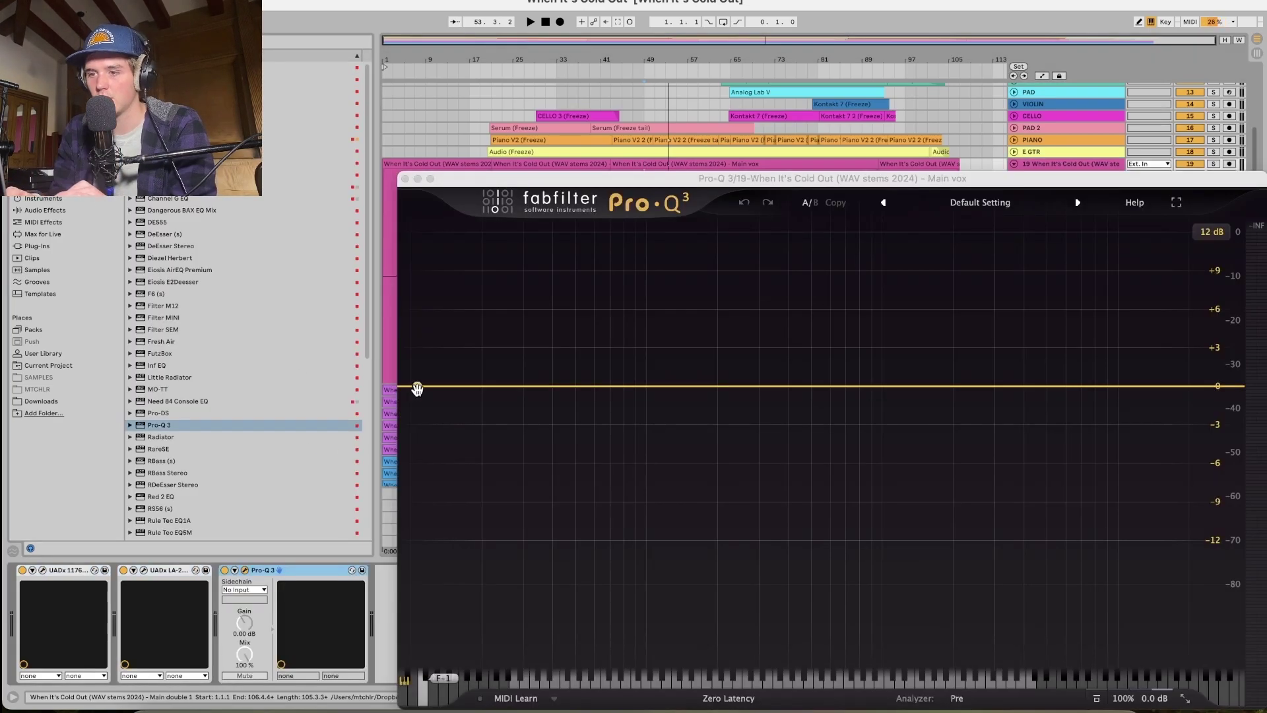
key(space)
click(419, 389)
drag(419, 389, 573, 389)
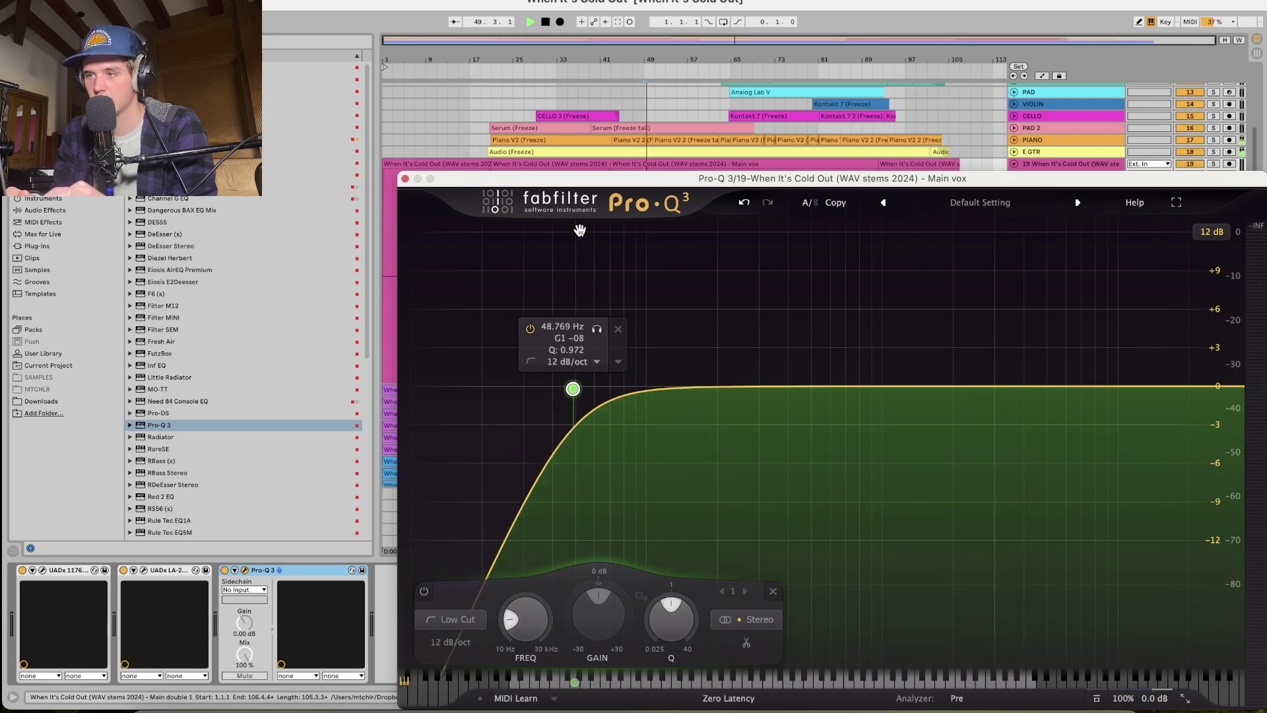
Raise the Pro-Q 3 low cut to about 93 Hz while auditioning Main vox from bar 49.
drag(573, 181, 498, 294)
drag(498, 503, 540, 505)
key(space)
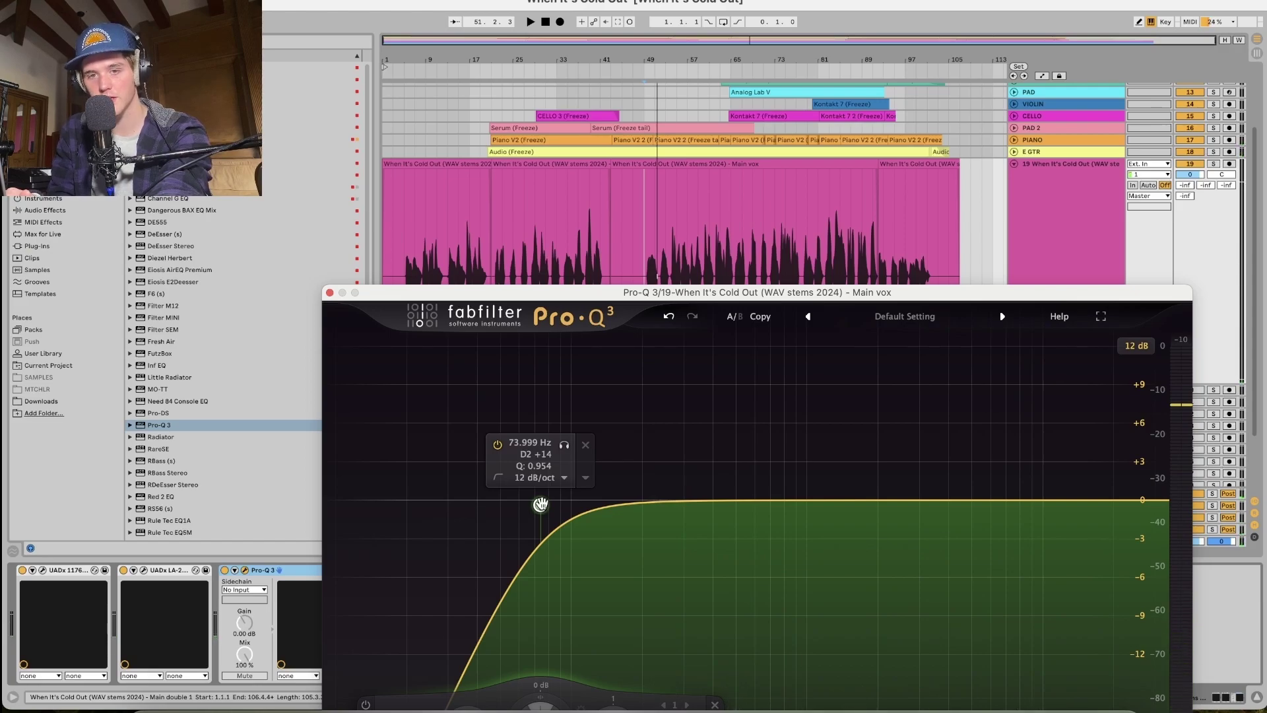
key(space)
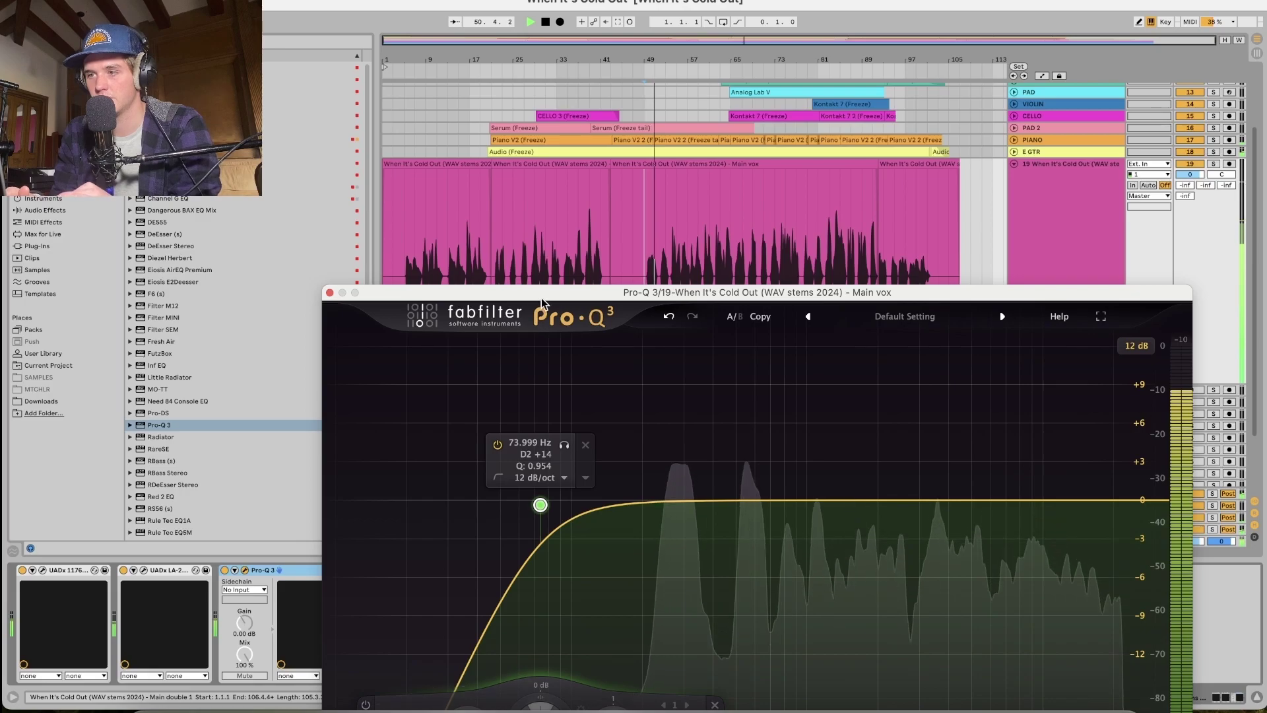
drag(535, 292, 515, 200)
drag(521, 413, 544, 412)
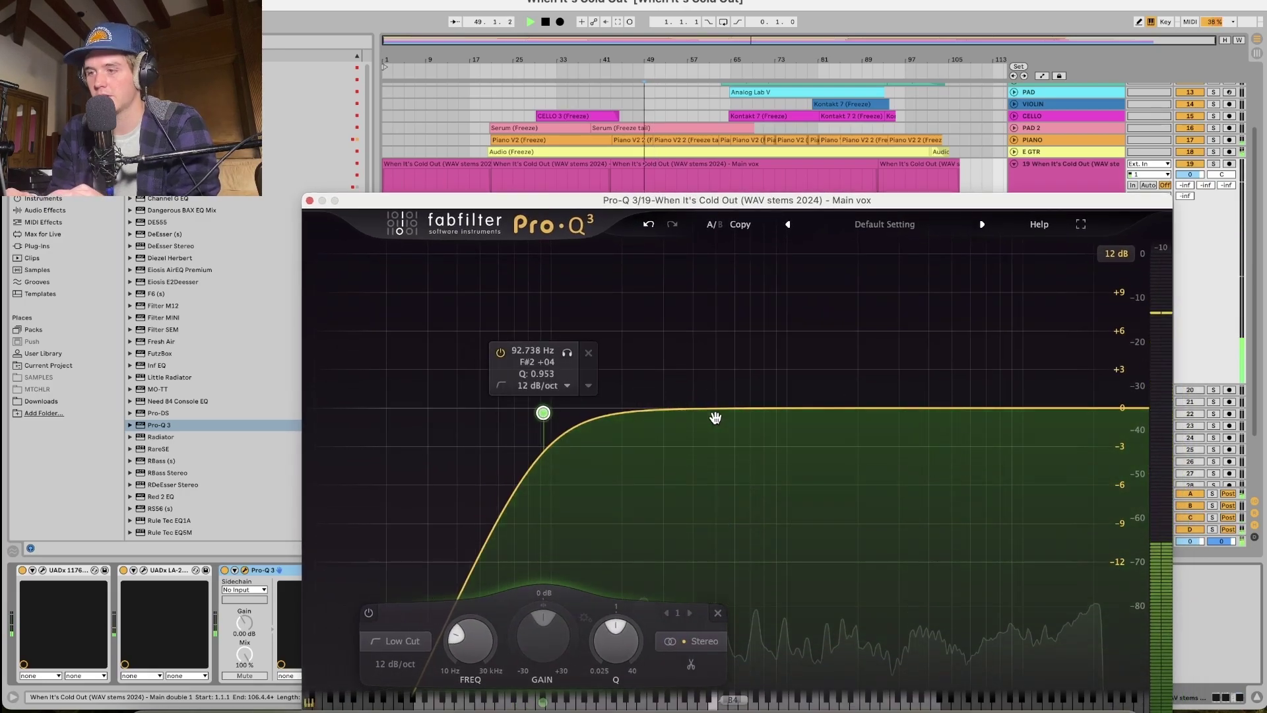
Add a broad bell cut of about 2.1 dB near 533 Hz and an upper-mid bell boost of about 1.5 dB in Pro-Q 3.
mouse_move(709, 414)
mouse_down()
mouse_move(734, 466)
mouse_move(761, 466)
mouse_move(709, 452)
mouse_move(705, 465)
mouse_move(705, 436)
mouse_up()
drag(731, 477, 701, 445)
drag(786, 413, 918, 388)
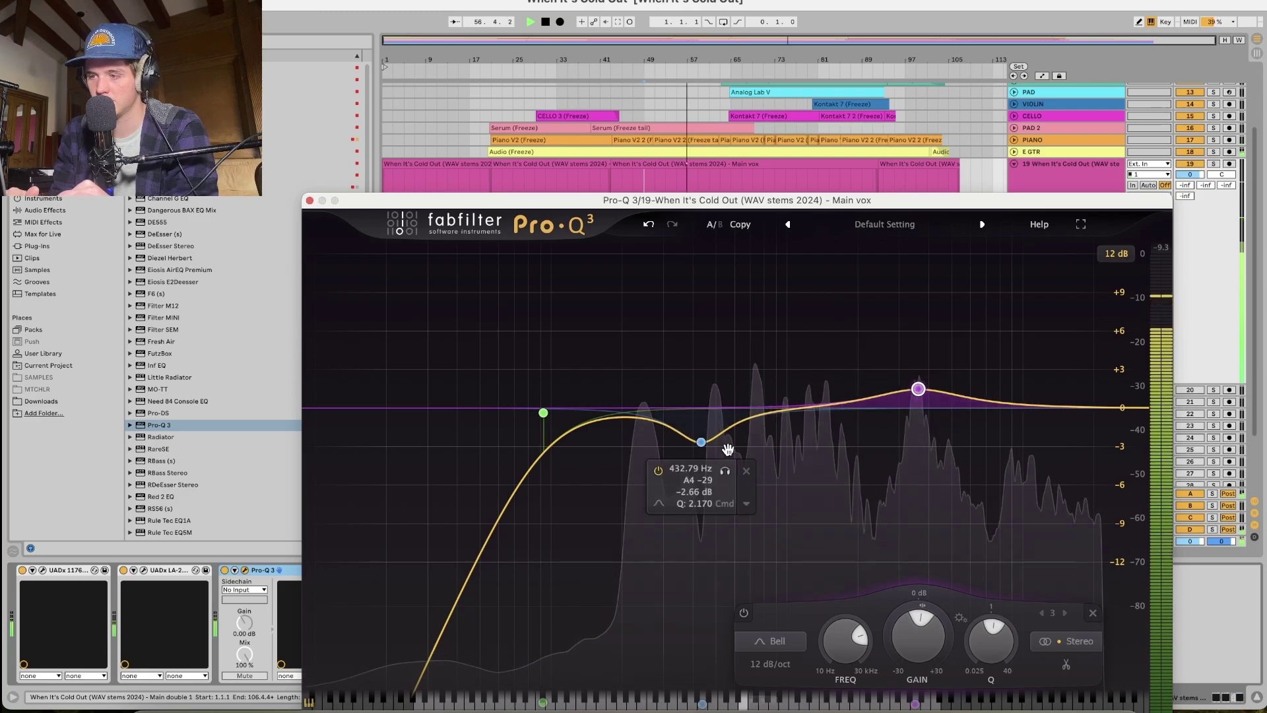
drag(701, 441, 726, 452)
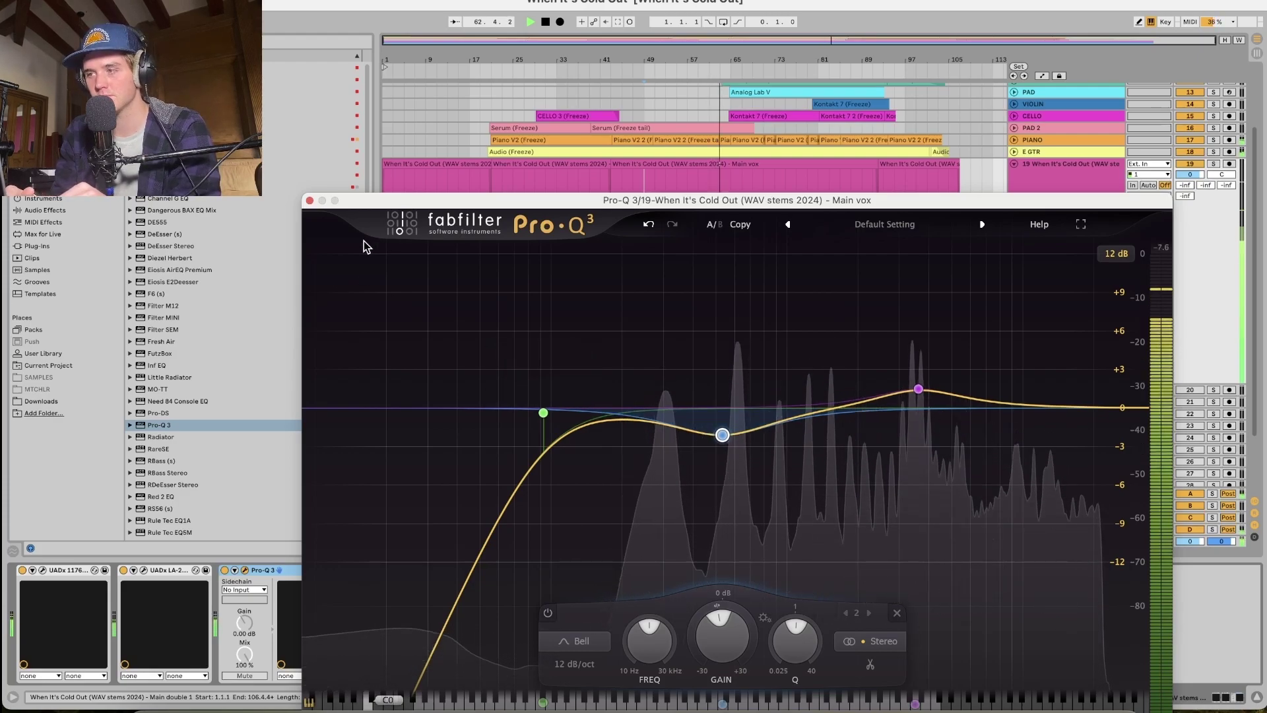
Settle the Pro-Q 3 low cut at about 102 Hz, ease the bell cut near 533 Hz slightly, and close the EQ window.
mouse_move(551, 427)
drag(544, 412, 580, 404)
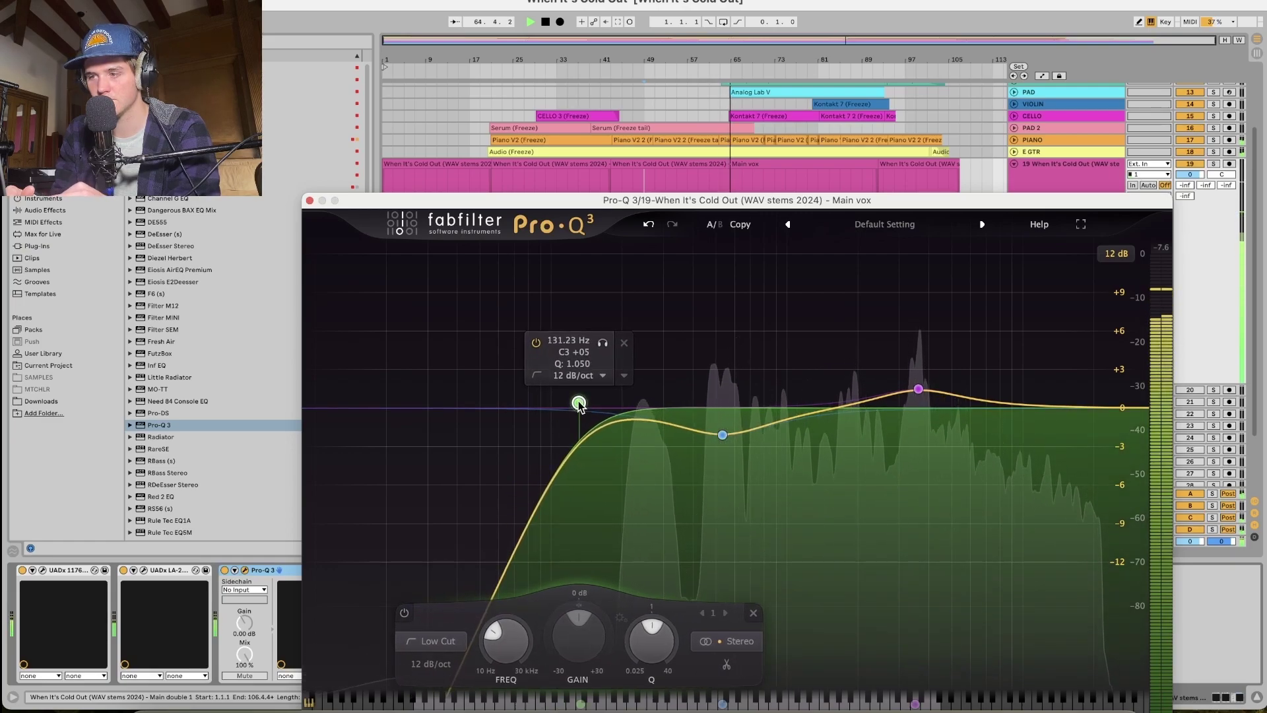
click(309, 202)
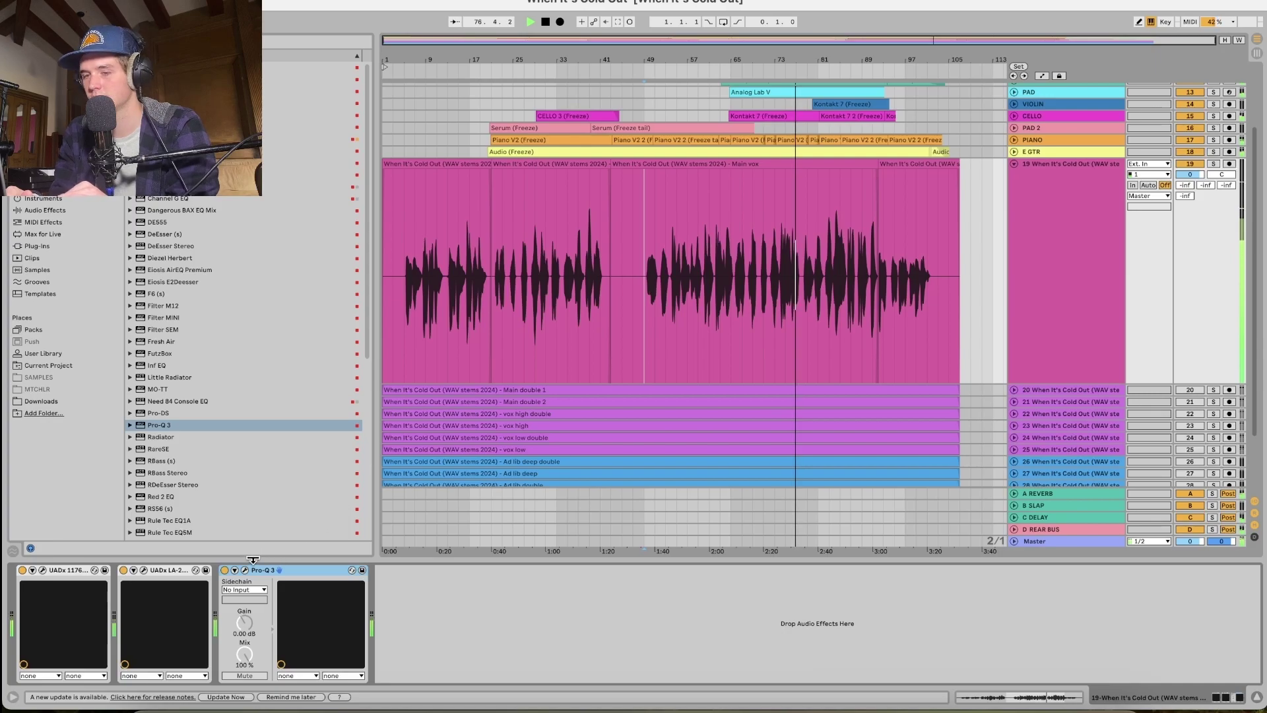
click(245, 570)
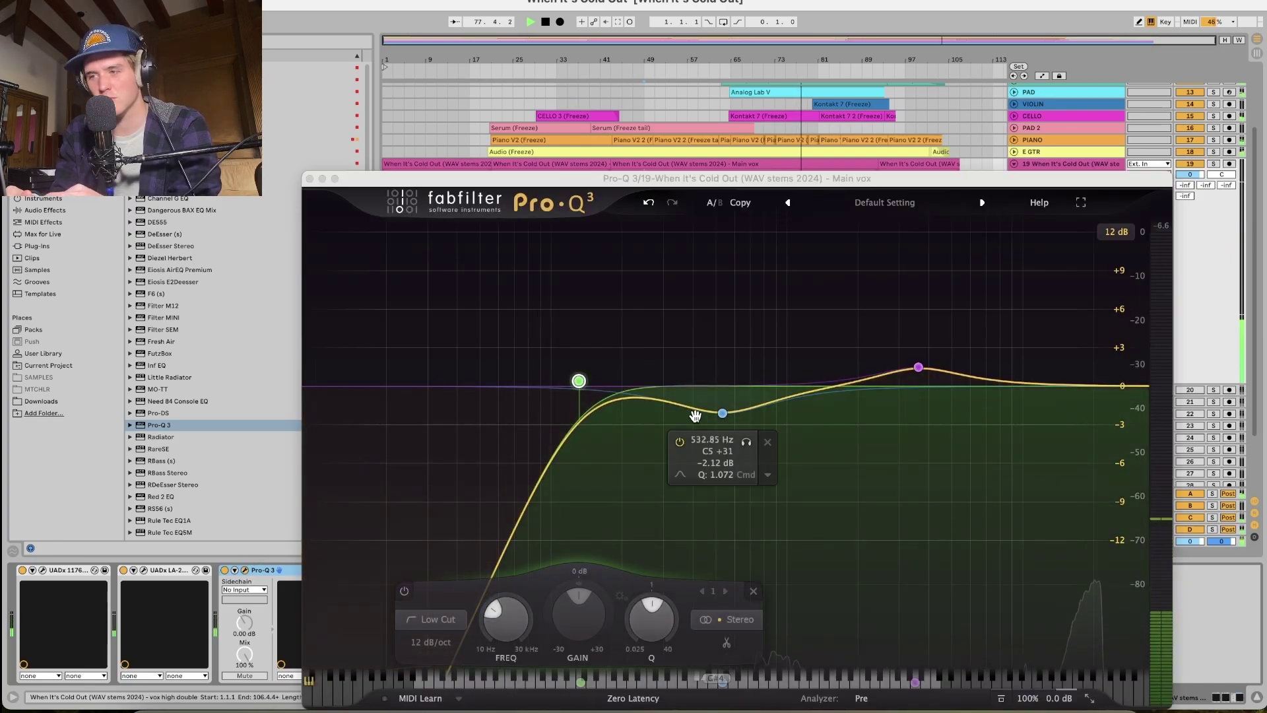
drag(723, 413, 721, 408)
drag(579, 381, 553, 386)
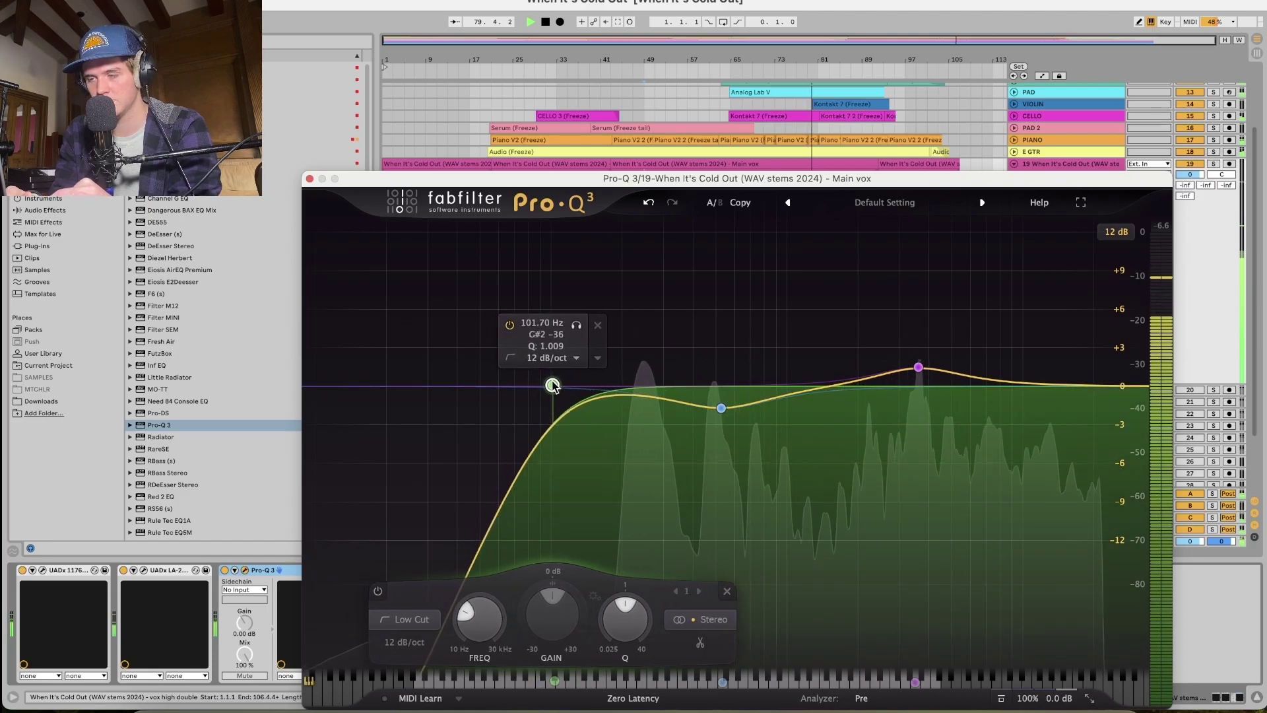
click(310, 178)
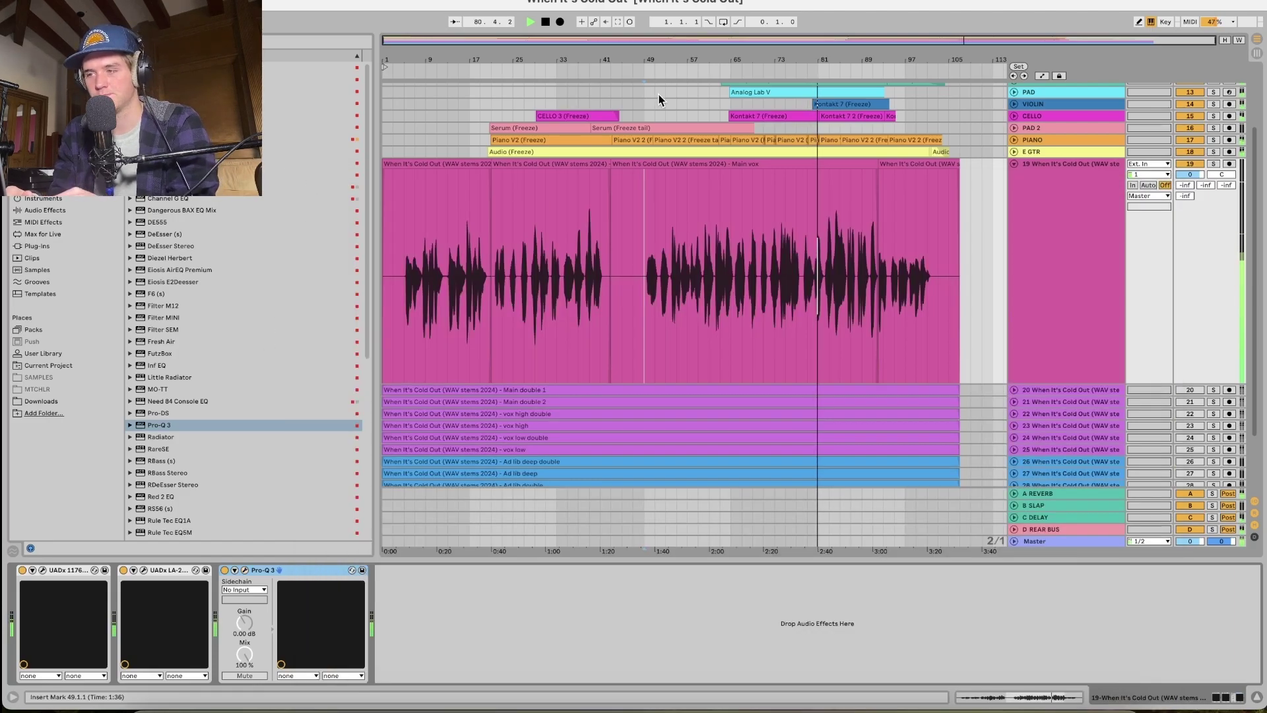
Insert the UADx Pultec EQP-1A EQ after Pro-Q 3 on Main vox and set its low frequency to 100 CPS.
key(space)
scroll(214, 397, down, 10)
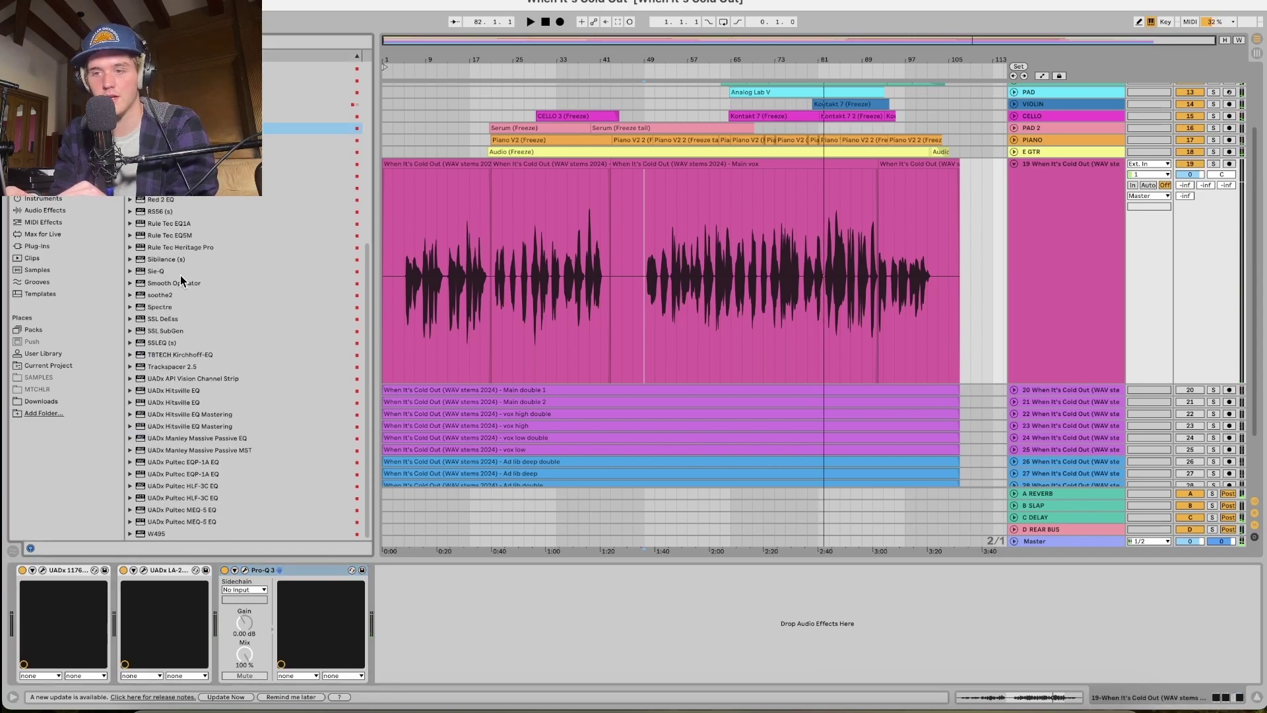
drag(192, 464, 523, 609)
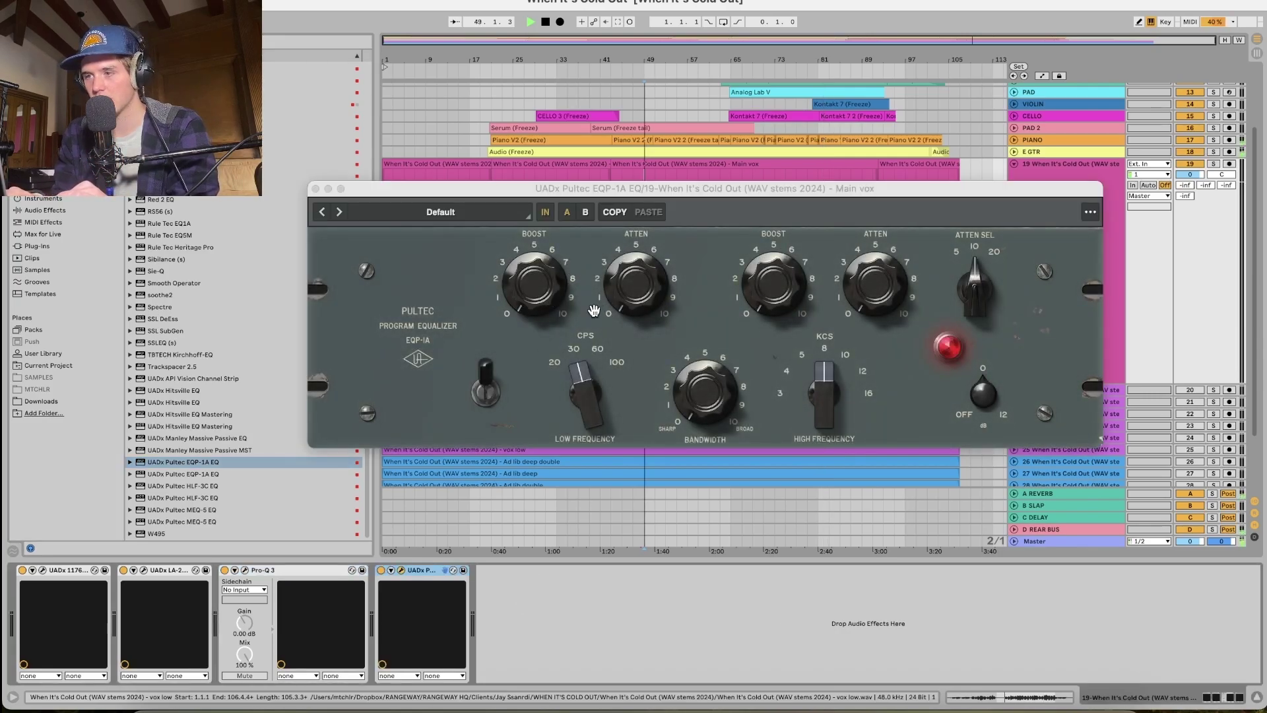
drag(596, 399, 604, 277)
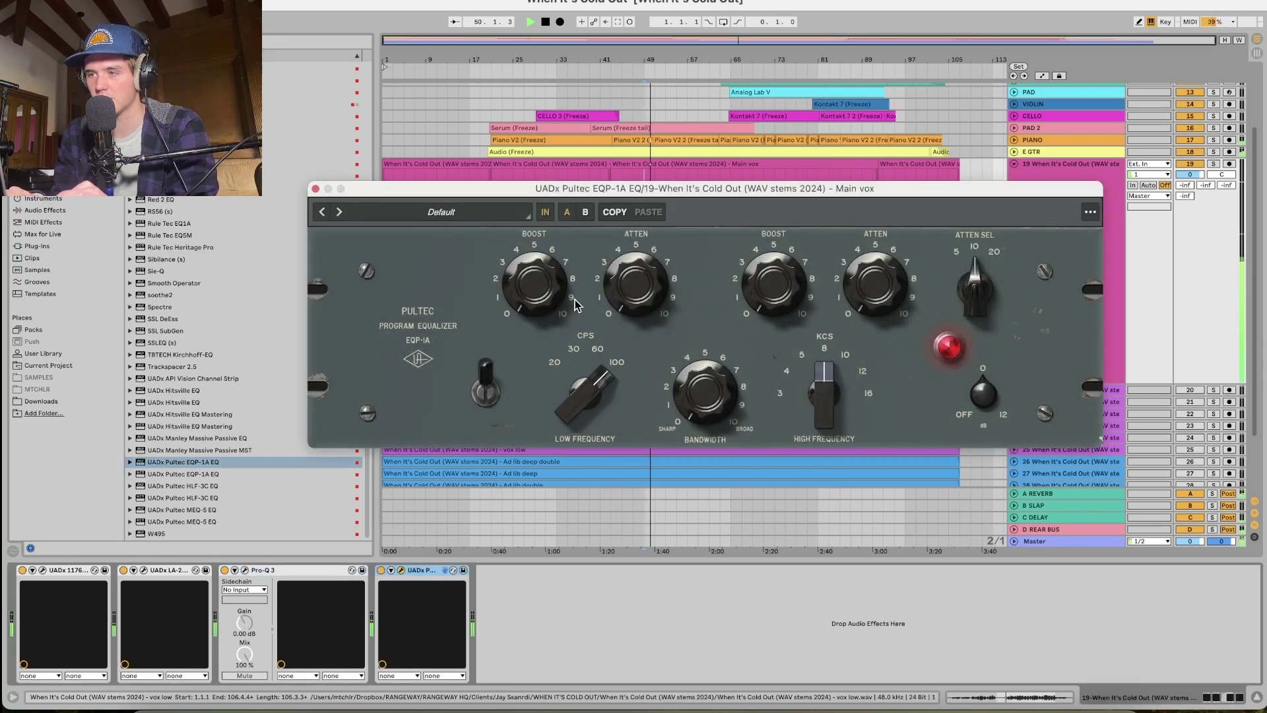
Dial in about 2 of low boost and low attenuation on the Pultec, plus a high boost of about 2 at 10 KCS.
drag(536, 295, 533, 263)
drag(636, 301, 638, 274)
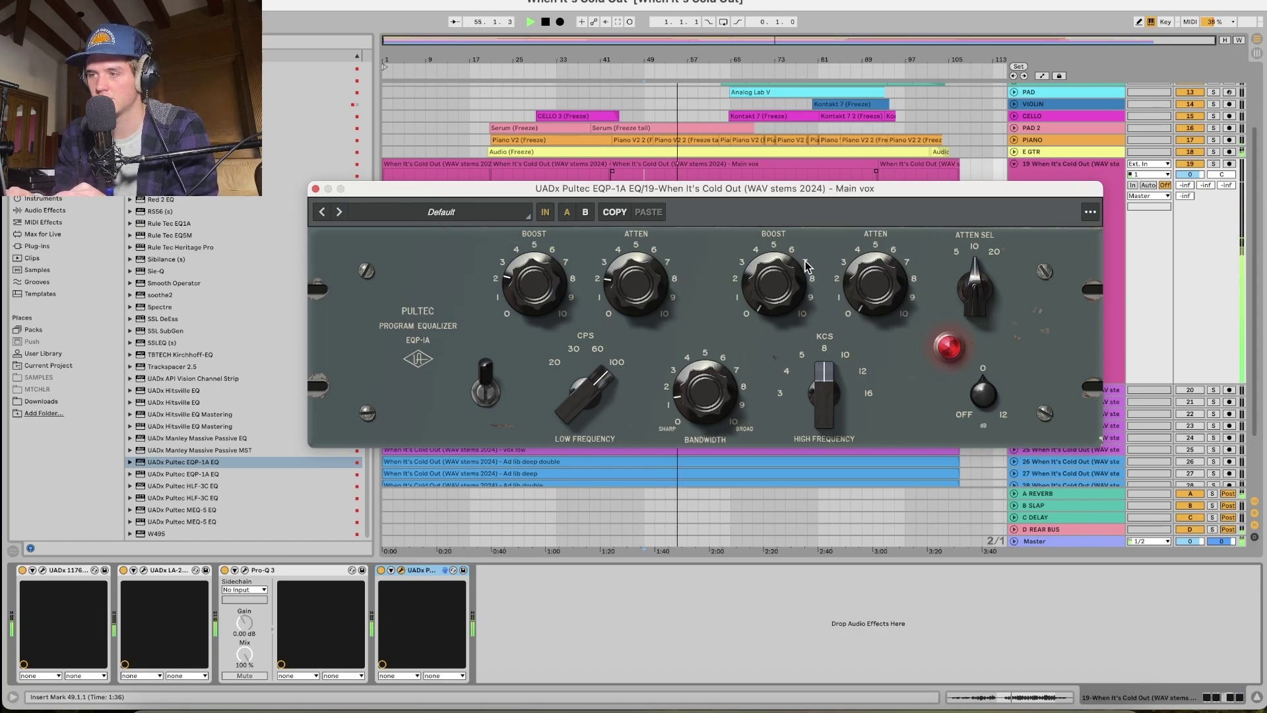
drag(824, 376, 825, 346)
drag(777, 266, 777, 262)
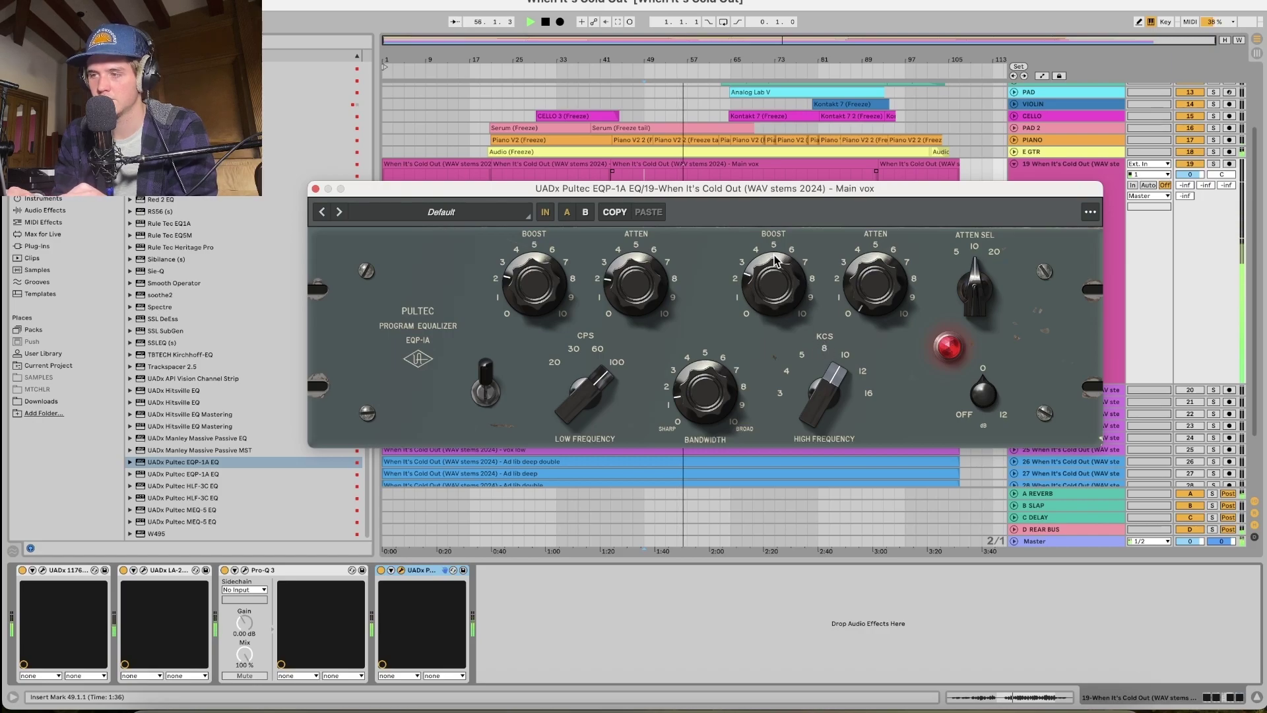
drag(842, 366, 838, 343)
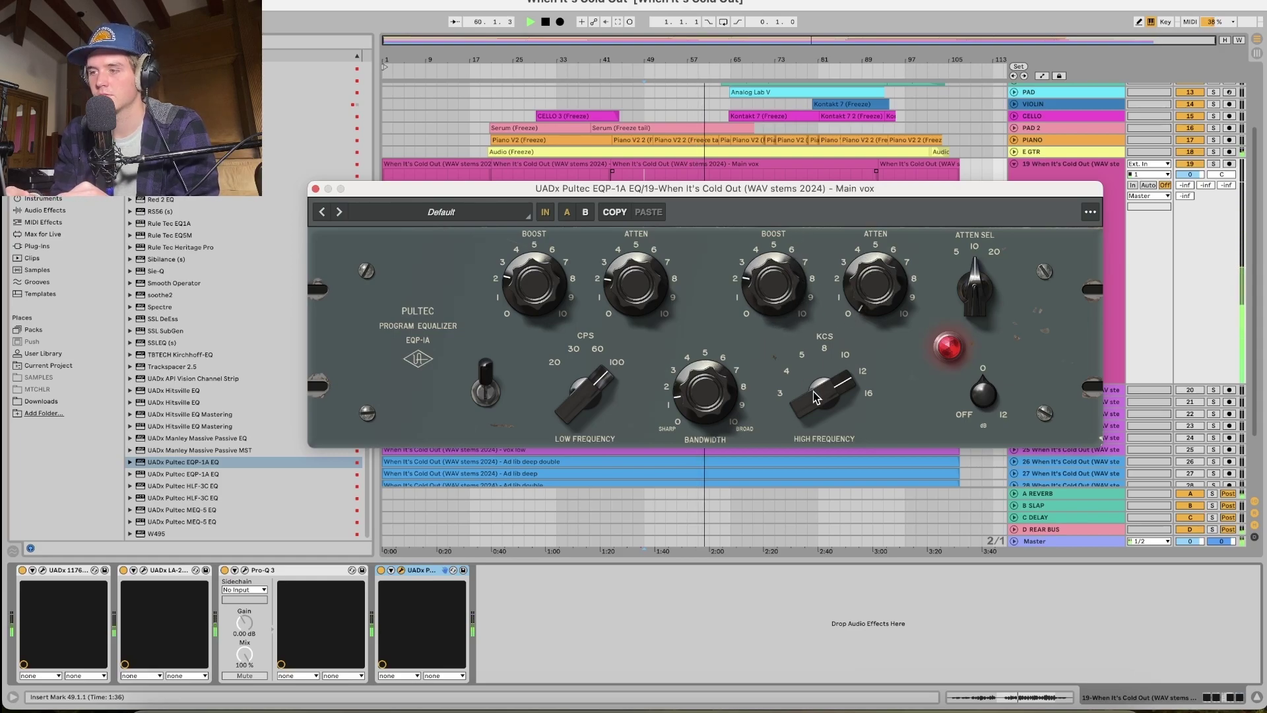
drag(814, 392, 813, 410)
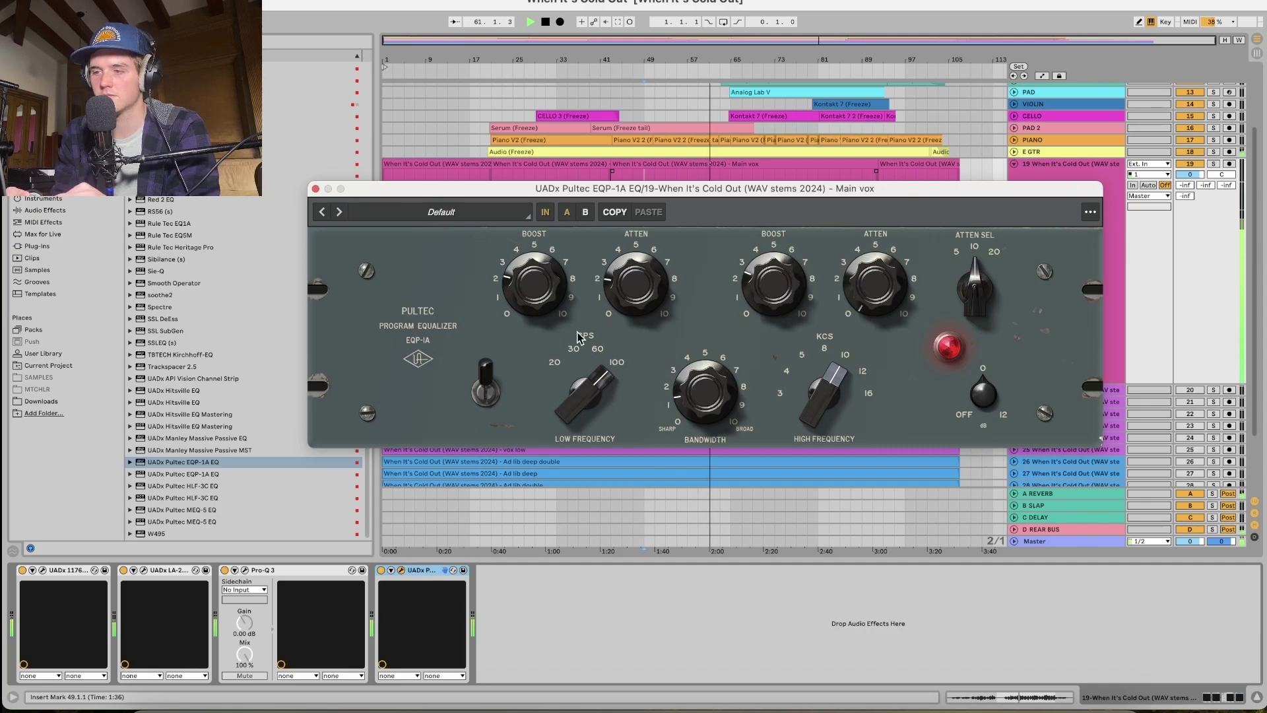
Compare the vocal with the Pultec bypassed, settle its low boost near 3.5 and low attenuation near 2, and close it.
click(382, 571)
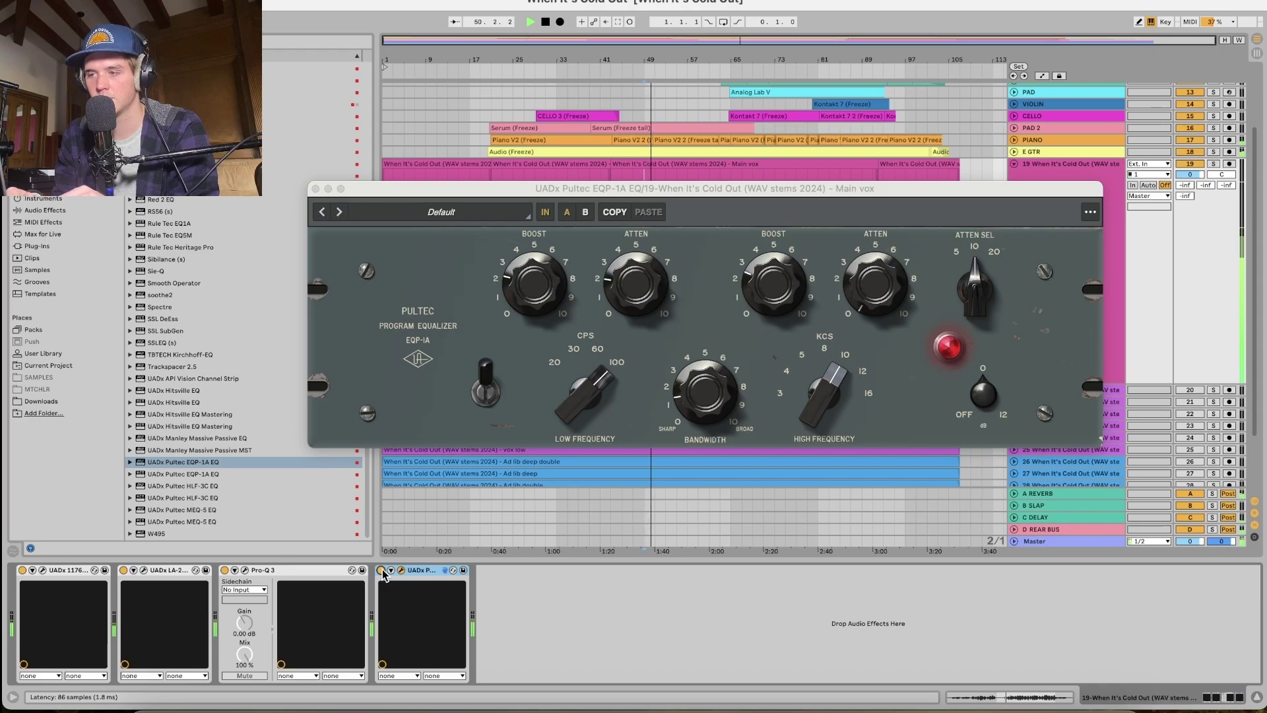
click(536, 292)
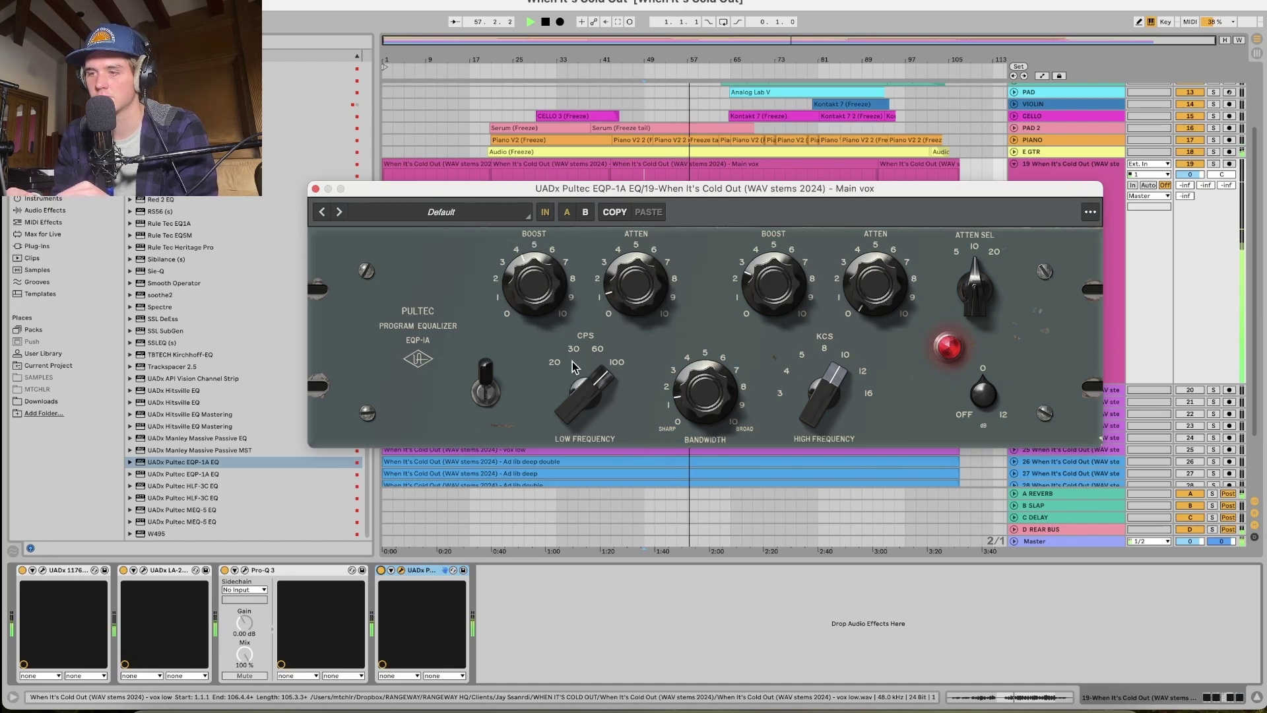
click(316, 189)
click(454, 569)
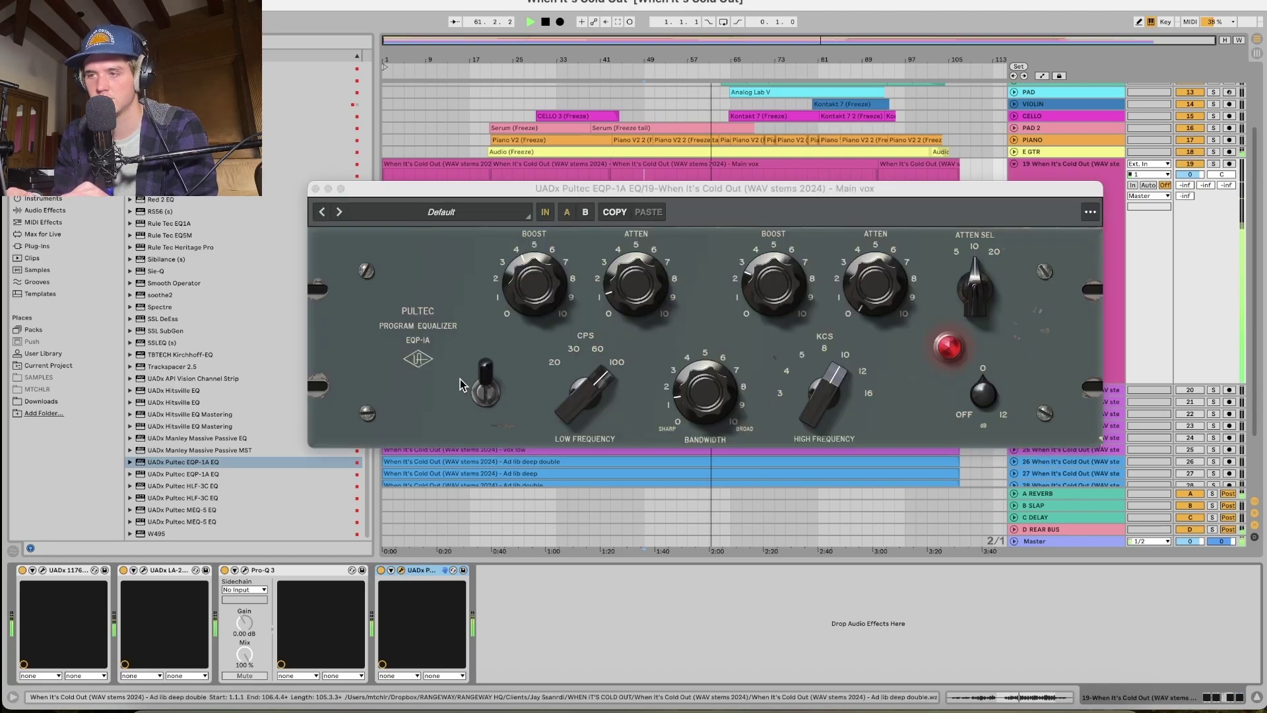
drag(605, 291, 605, 274)
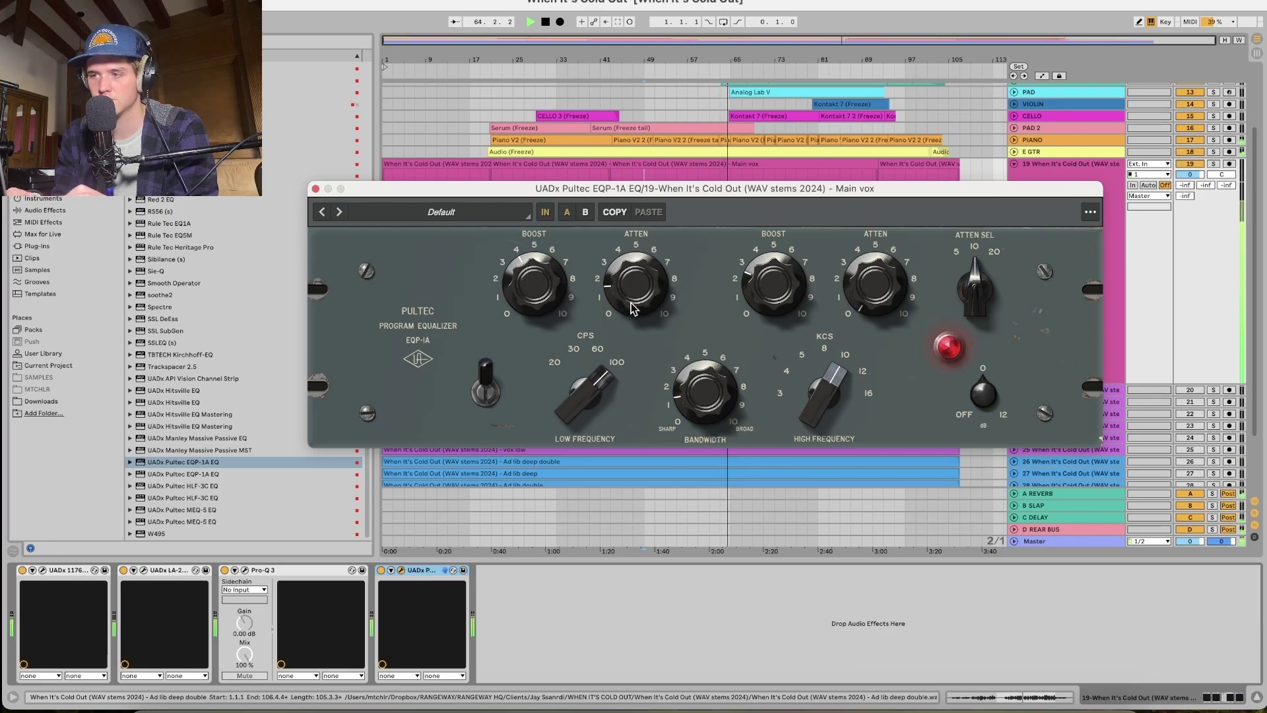
drag(505, 266, 505, 274)
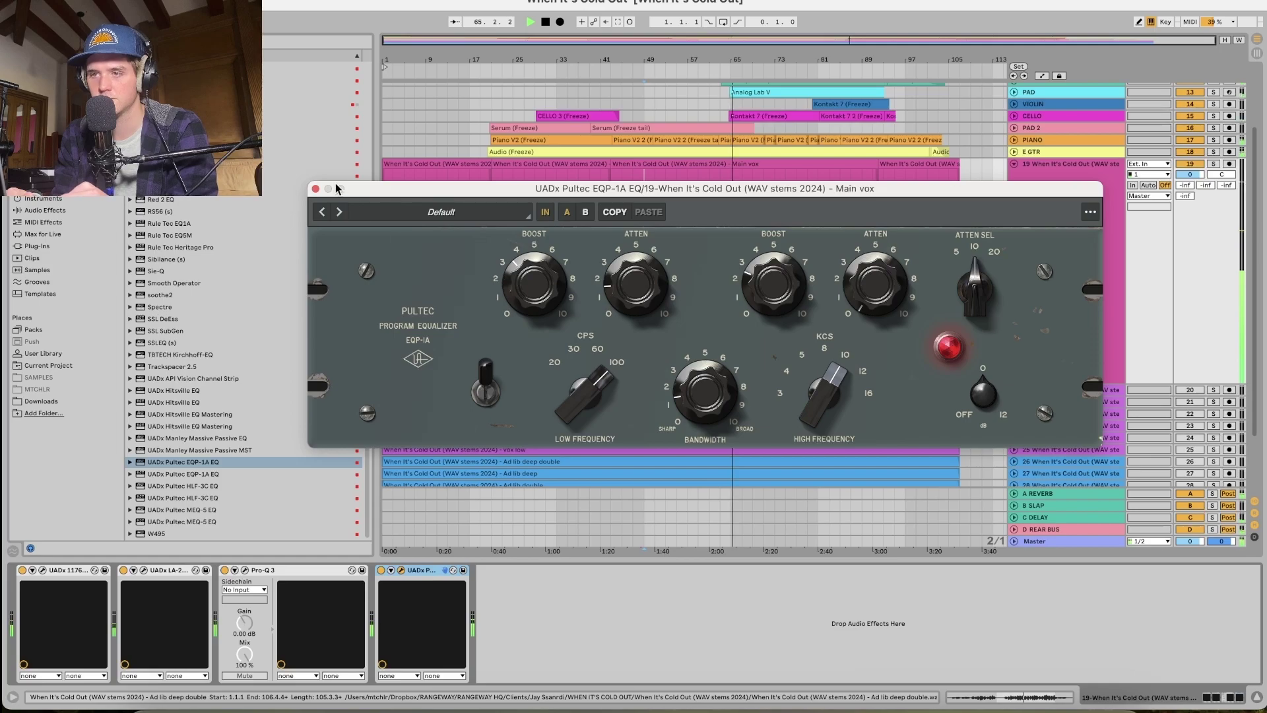
click(316, 188)
key(space)
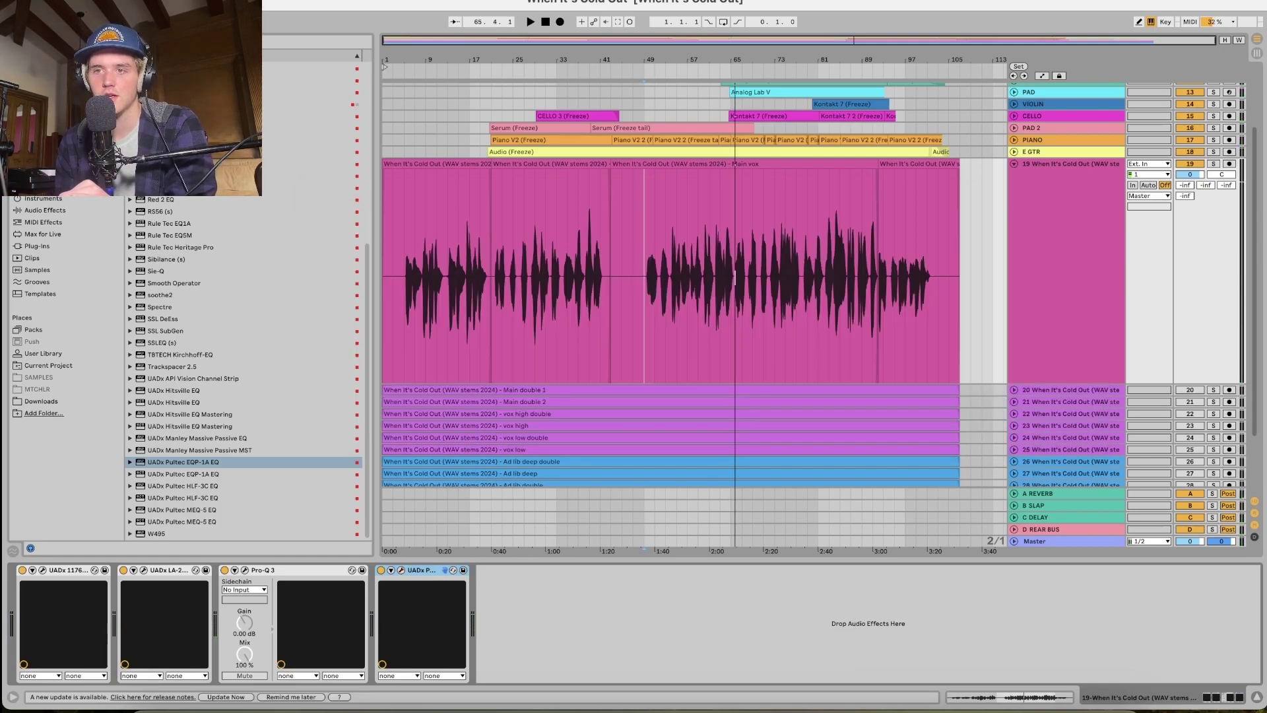
Insert Black Box Analog Design HG-2 after the Pultec on Main vox and play the vocal from bar 49.
scroll(244, 363, up, 10)
drag(310, 115, 421, 344)
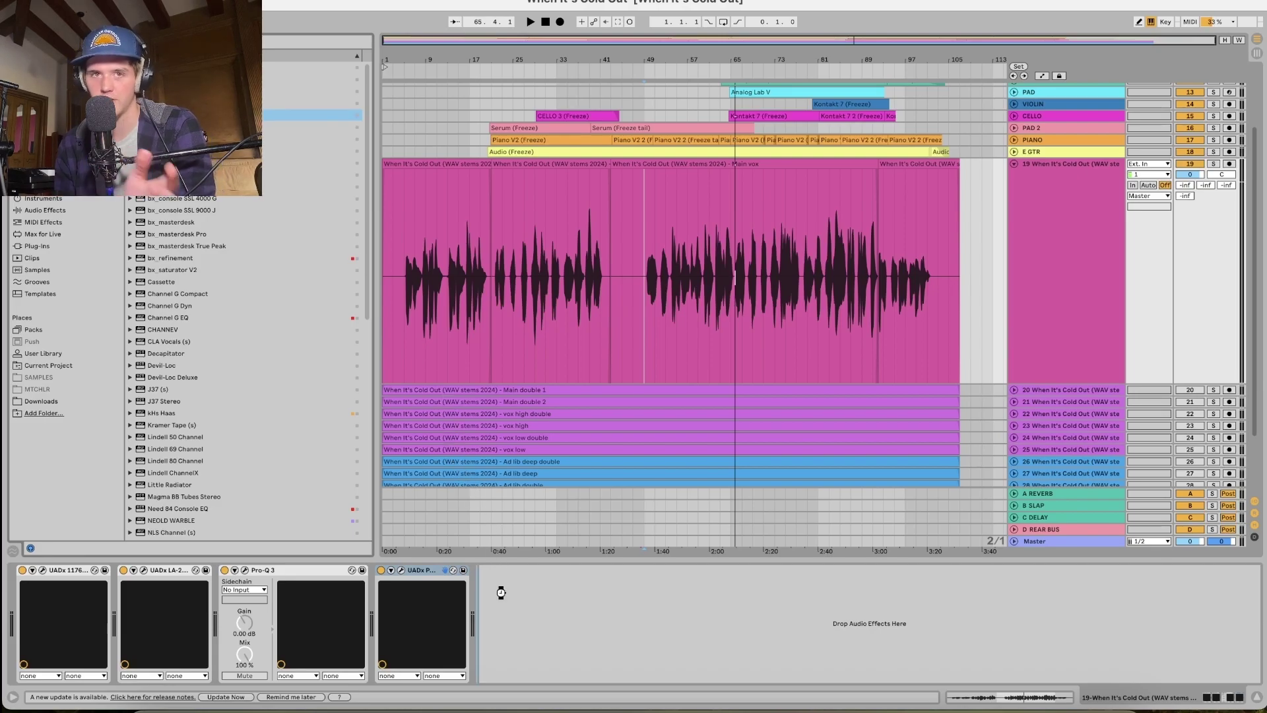
drag(501, 592, 502, 589)
key(space)
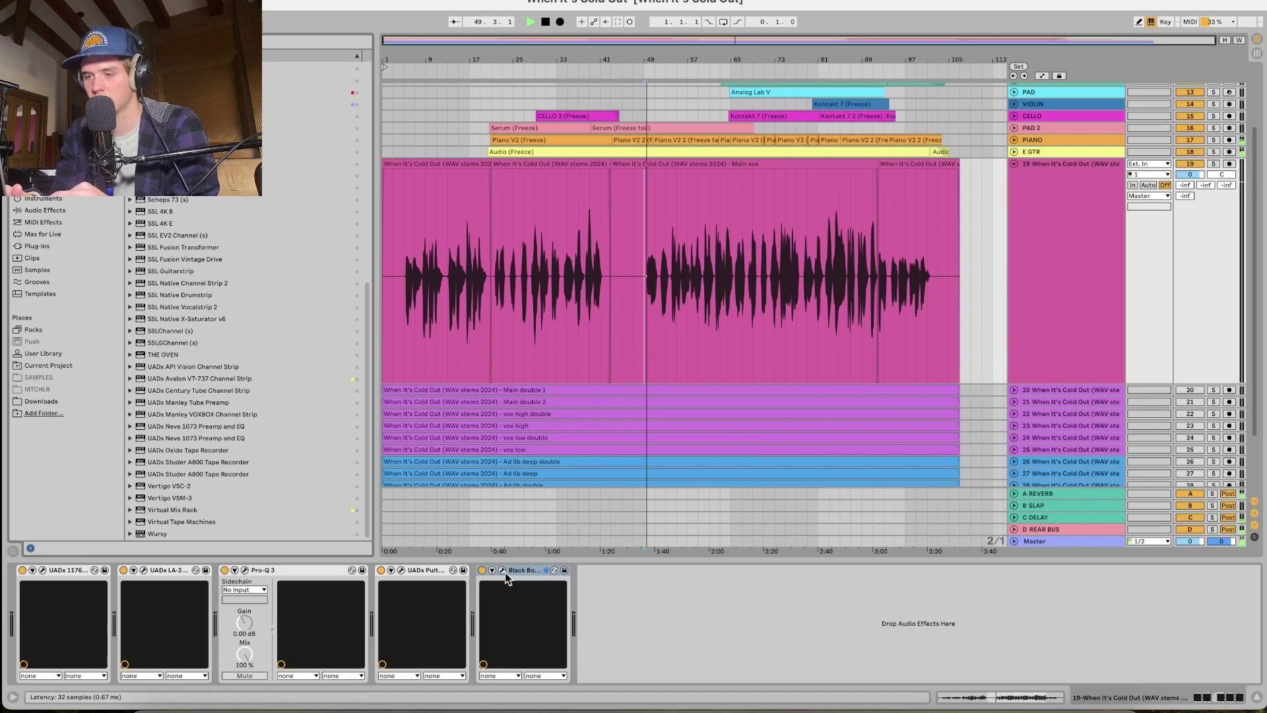
drag(559, 362, 557, 187)
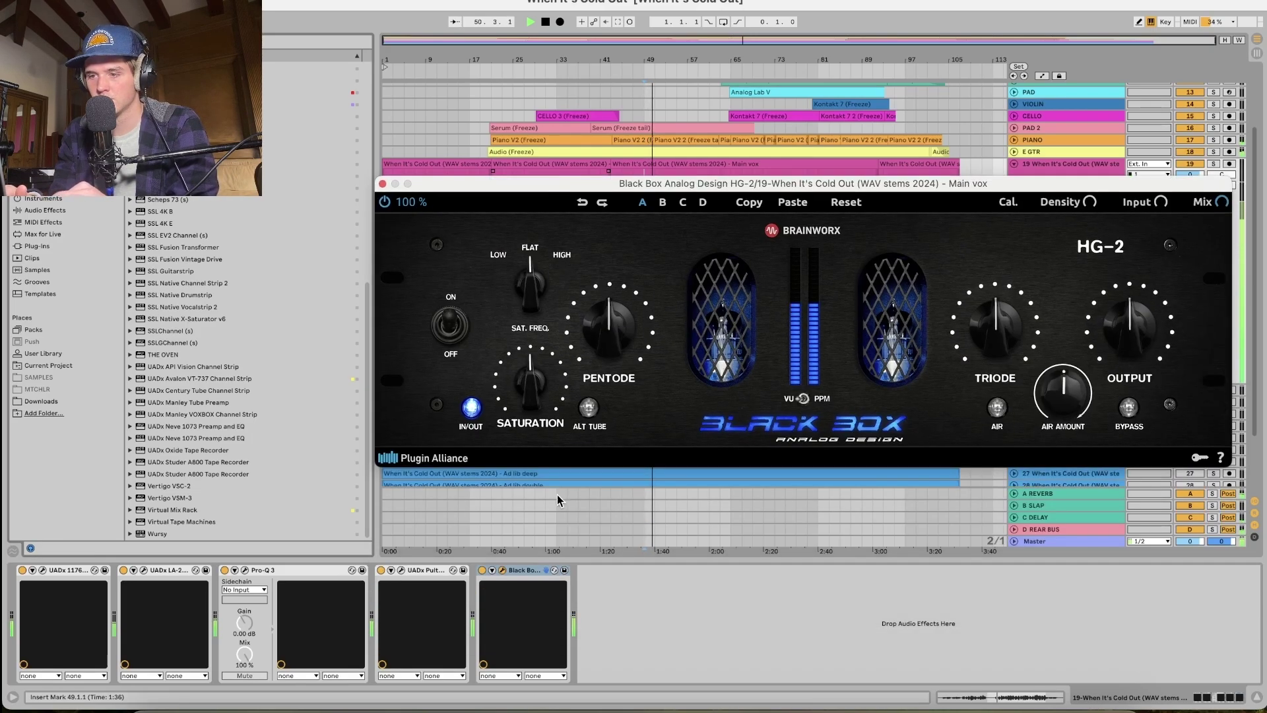
Enable Alt Tube in the HG-2 and slightly lower its saturation and output, comparing against the bypassed device.
click(483, 569)
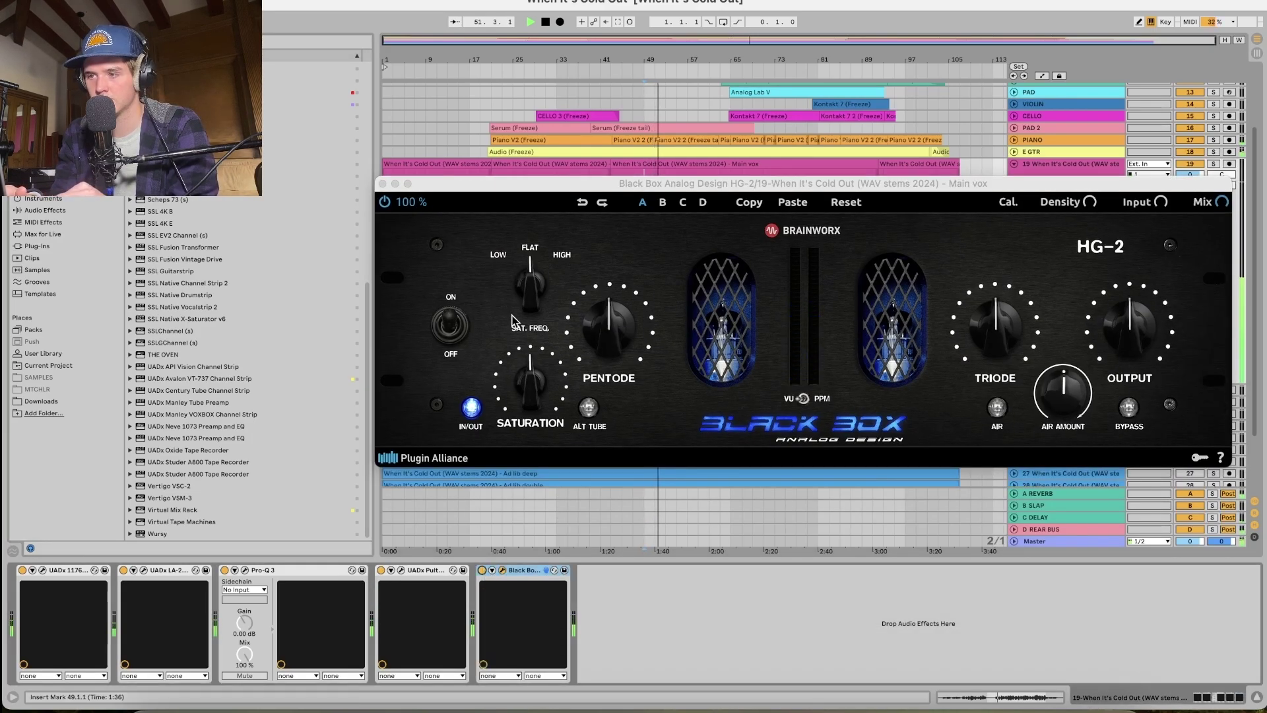
key(space)
click(589, 408)
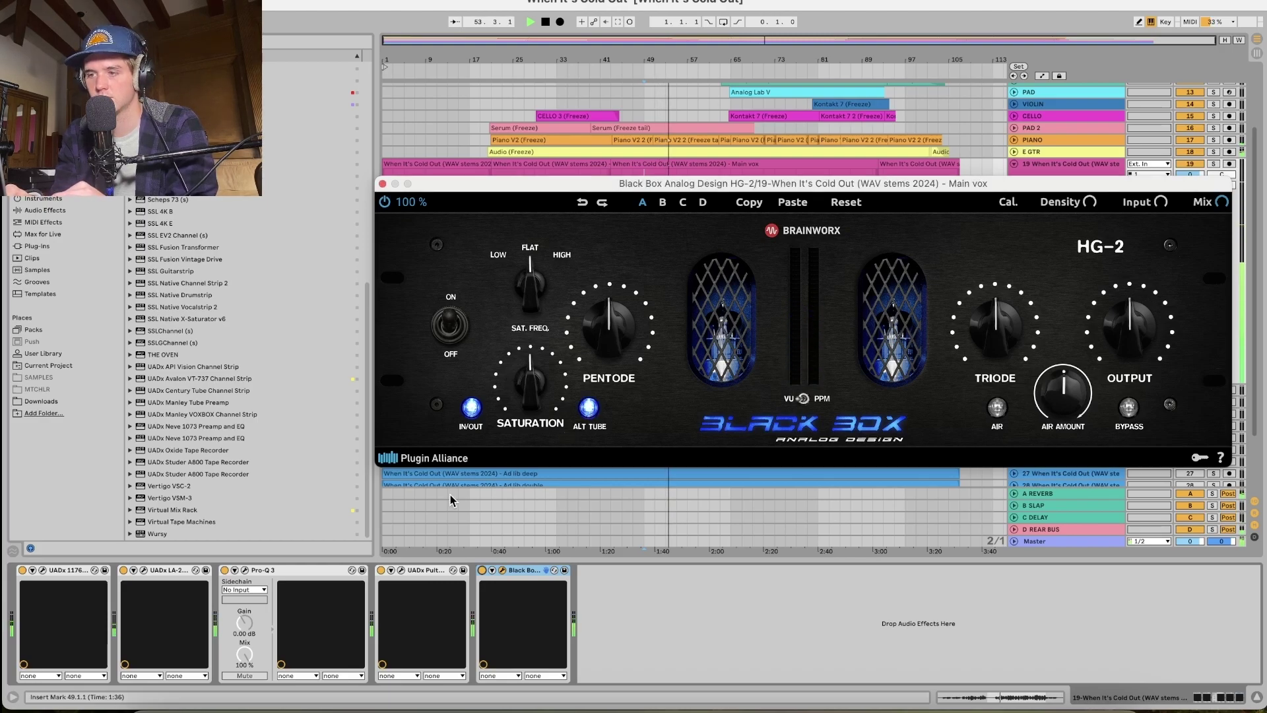
key(space)
drag(528, 388, 526, 399)
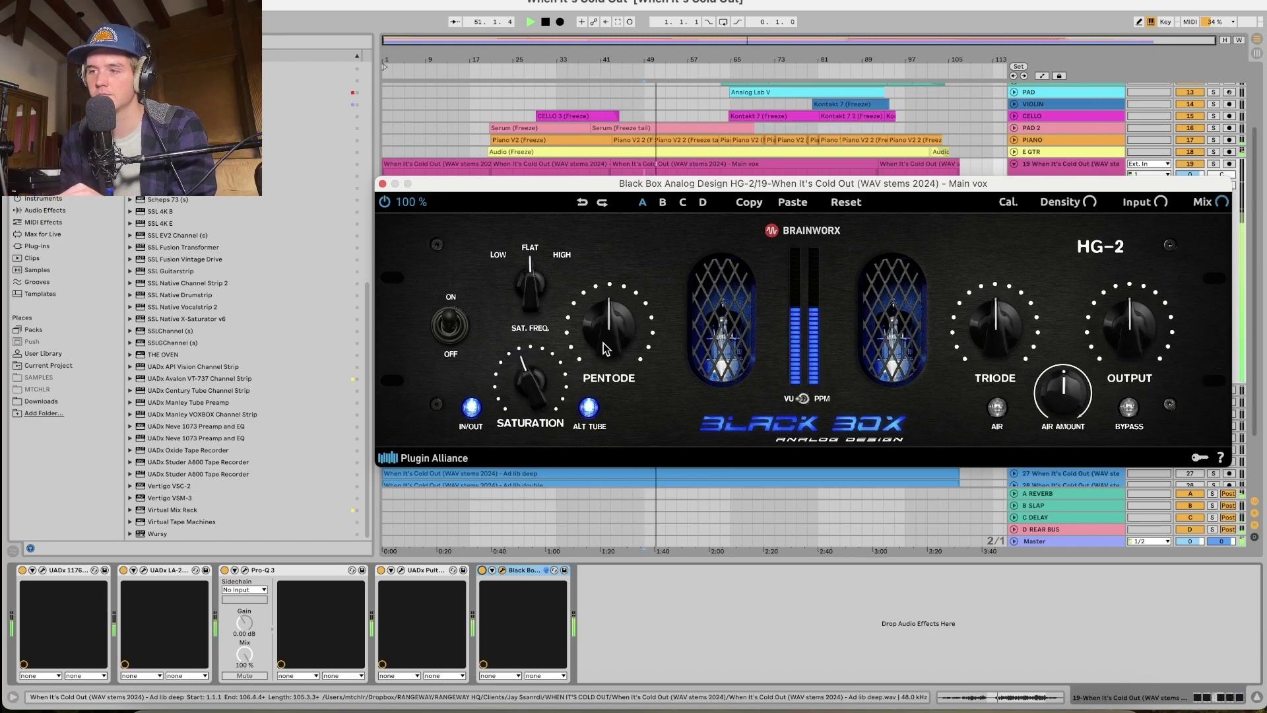
drag(1129, 344, 1131, 359)
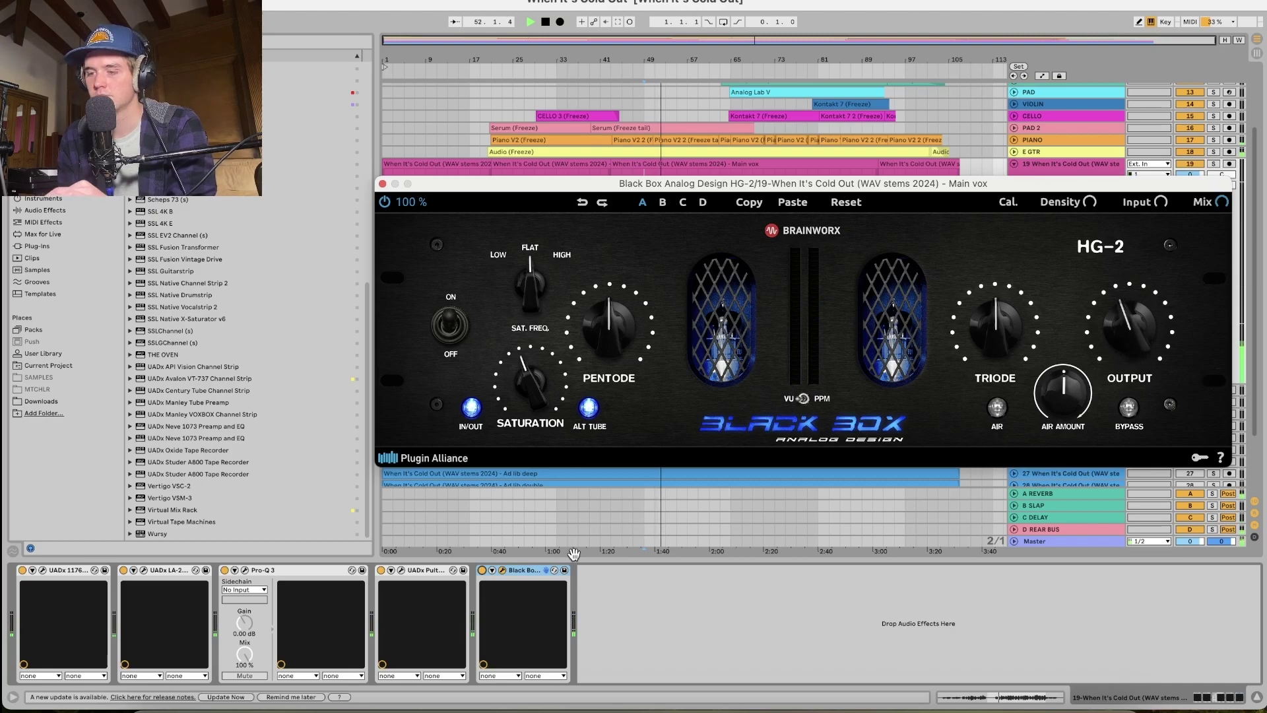
click(482, 570)
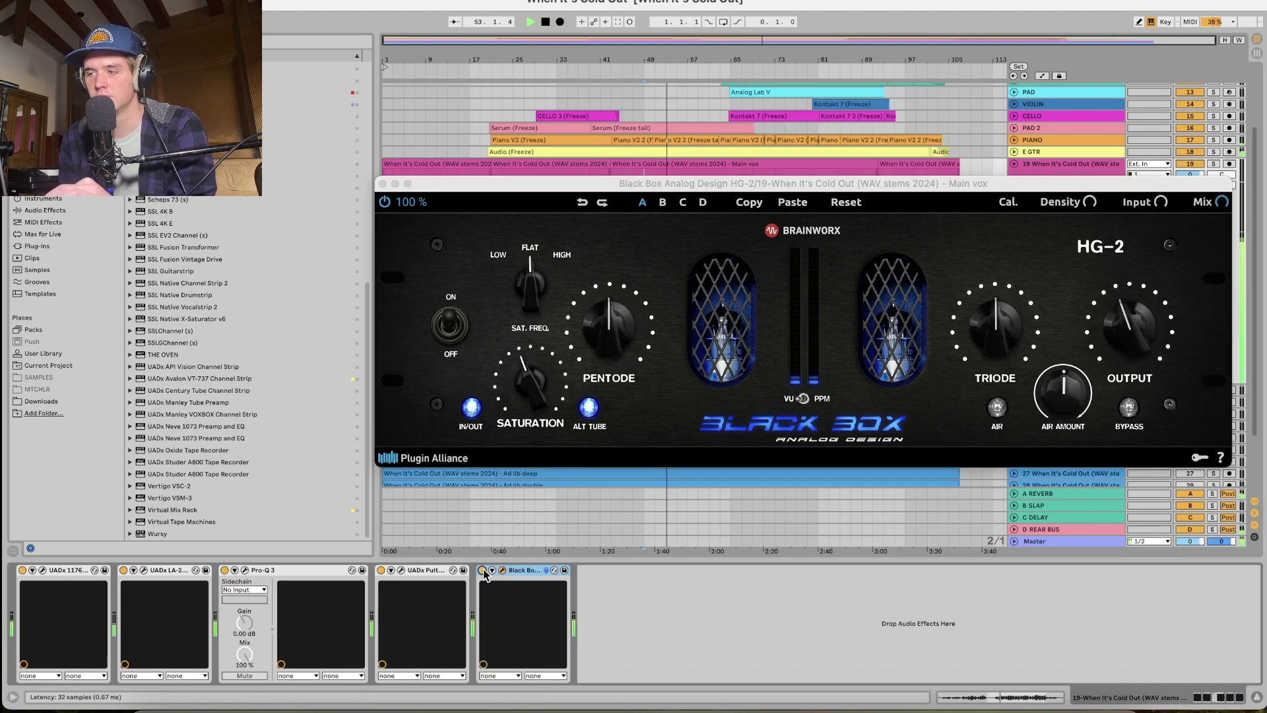
Raise the HG-2 triode to about 55% and the pentode slightly, and trim the output to about 41%.
click(1001, 412)
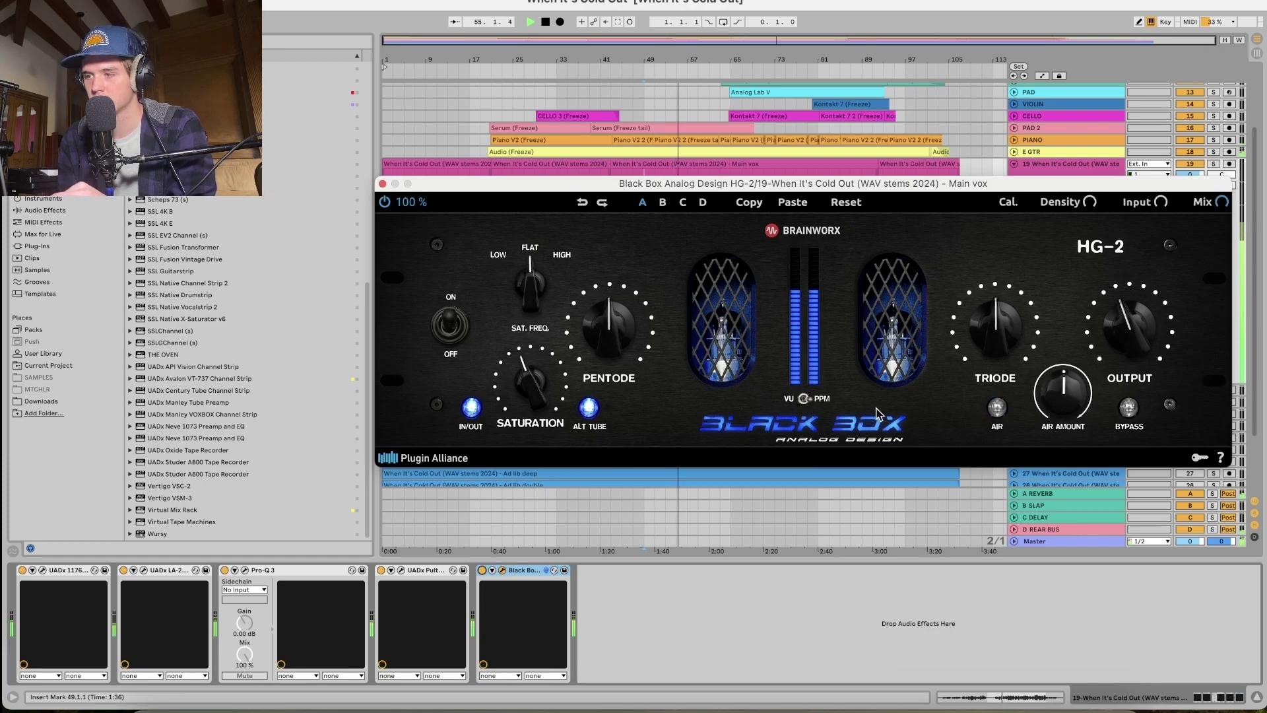
drag(998, 350, 1001, 338)
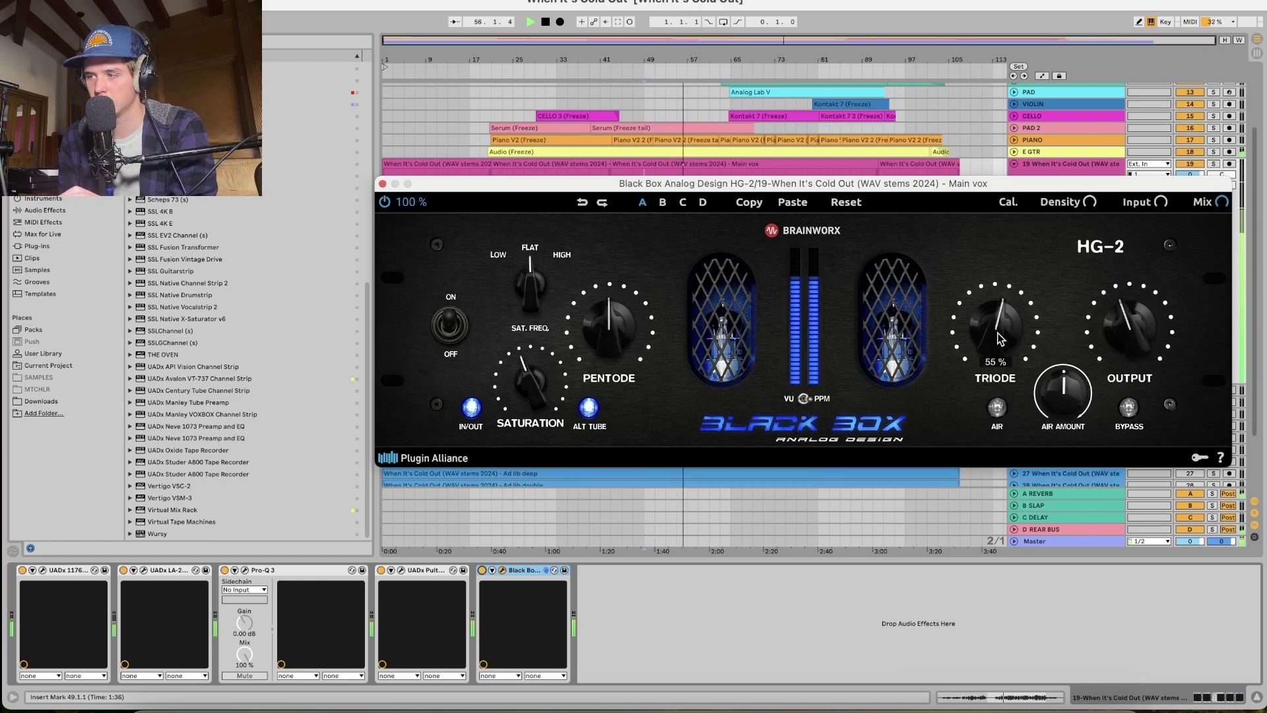
drag(609, 335, 612, 332)
drag(1134, 350, 1135, 355)
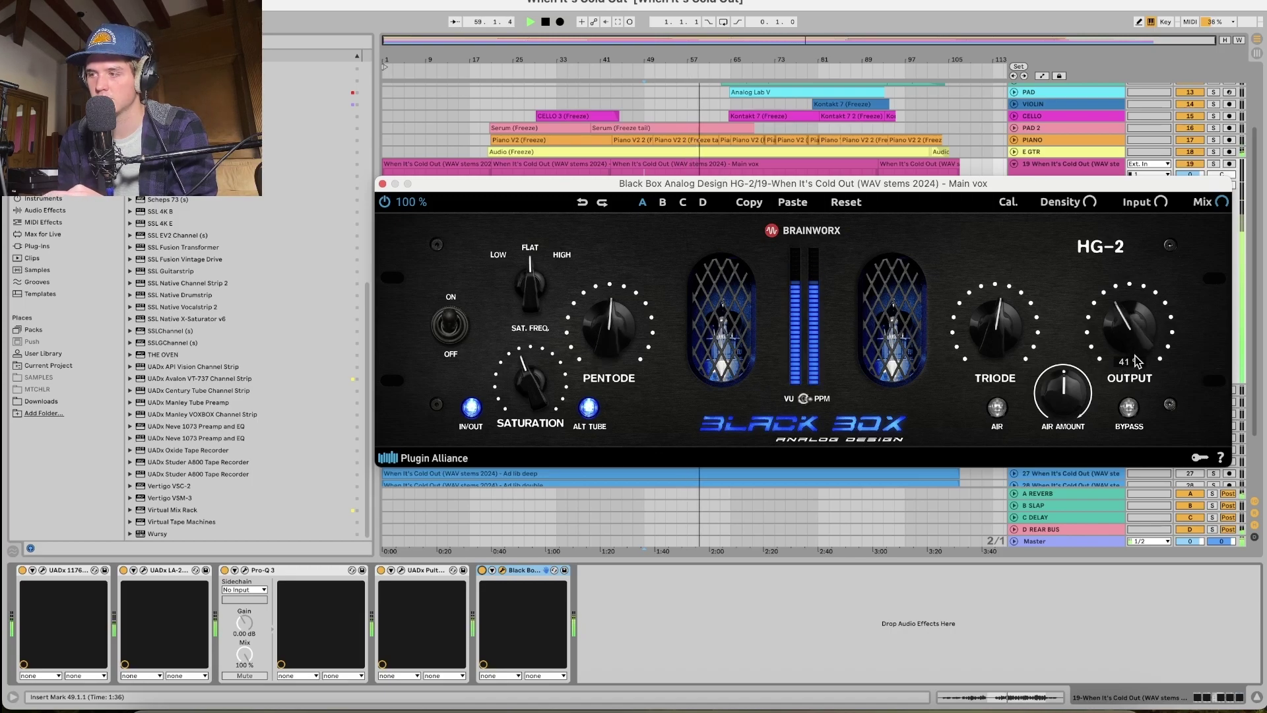
key(space)
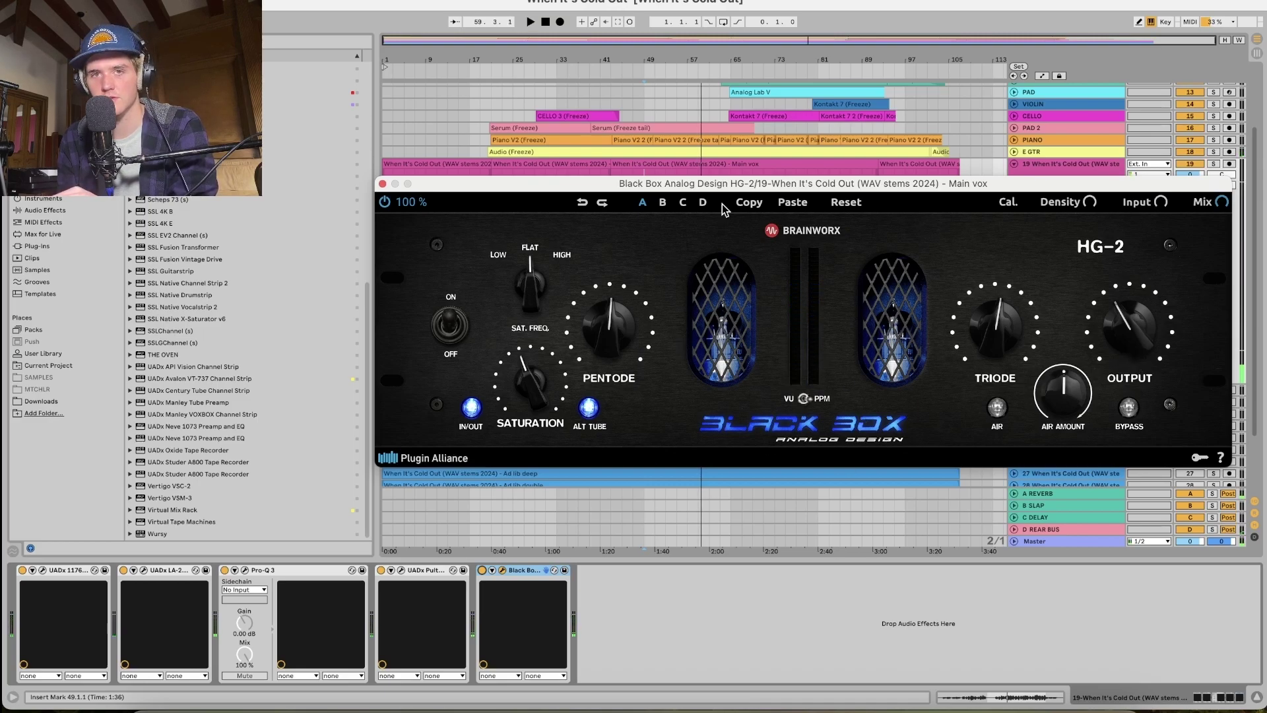
Rebalance the HG-2 drive by raising the saturation and lowering both the pentode and triode slightly below centre.
drag(547, 385, 545, 399)
drag(618, 341, 620, 356)
drag(544, 377, 539, 351)
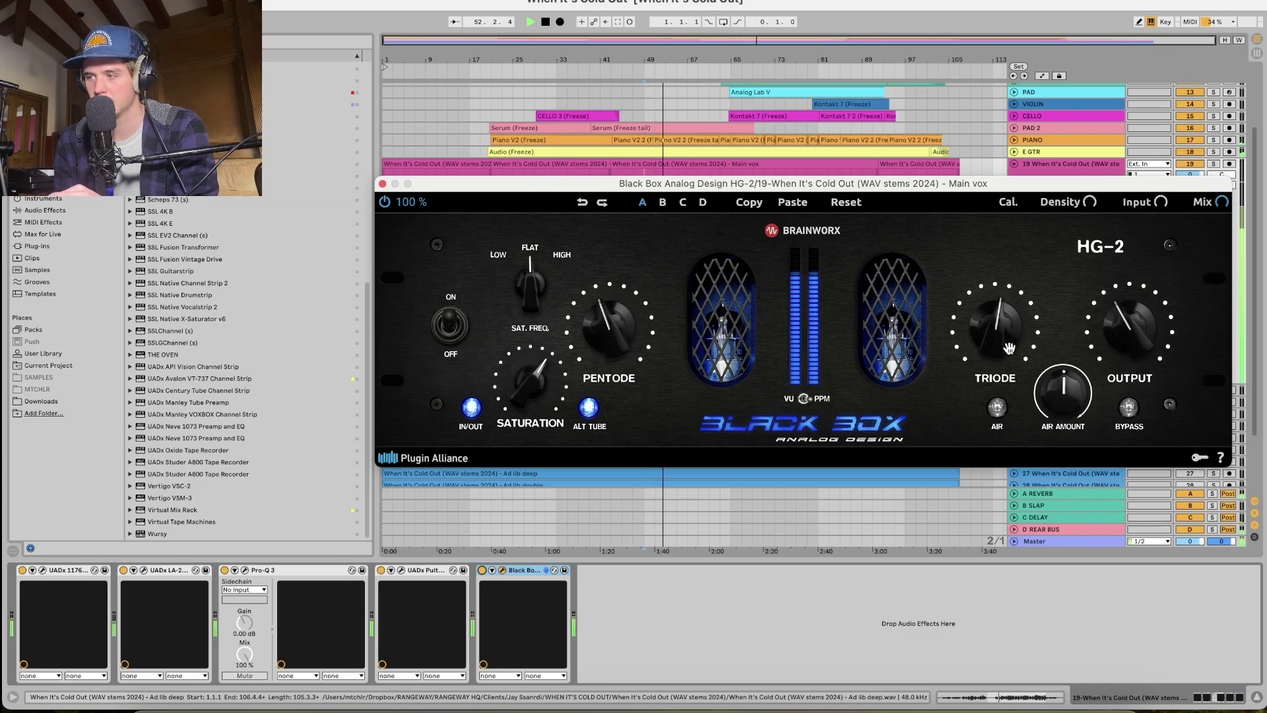
drag(1004, 344, 1006, 360)
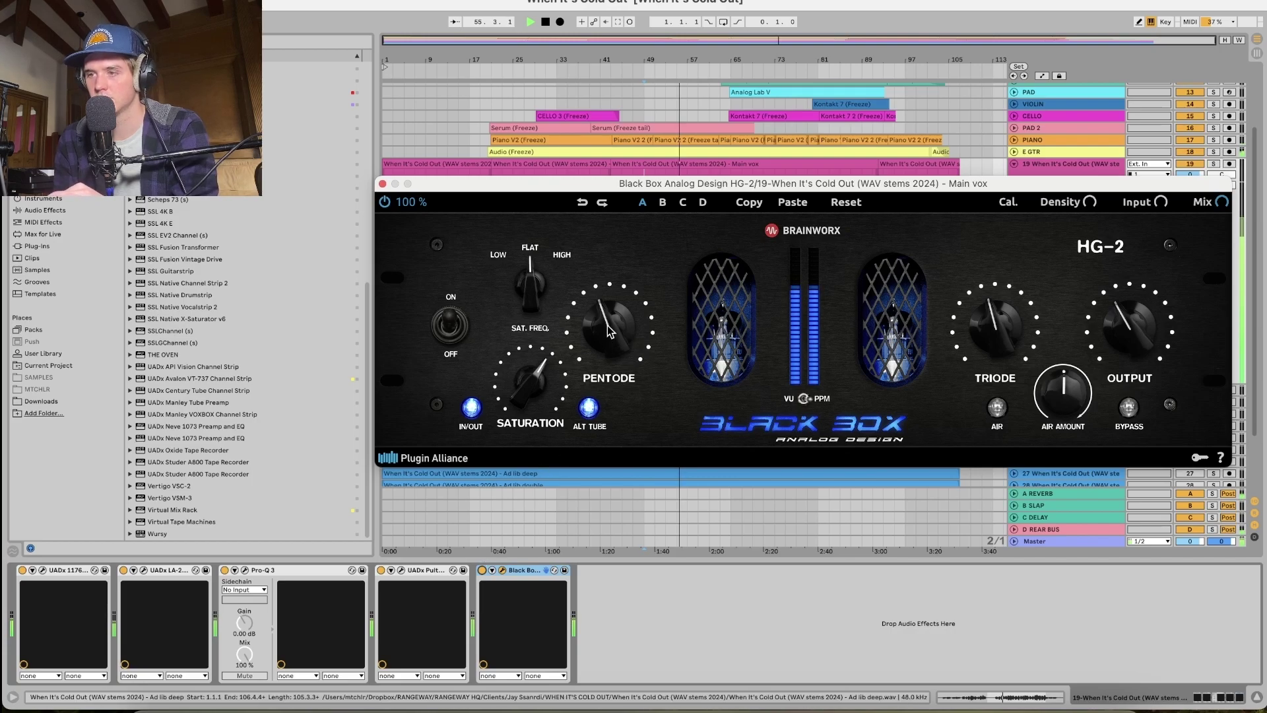
Turn off Alt Tube with the HG-2 output at about 60%, and reduce the pentode and saturation.
click(588, 407)
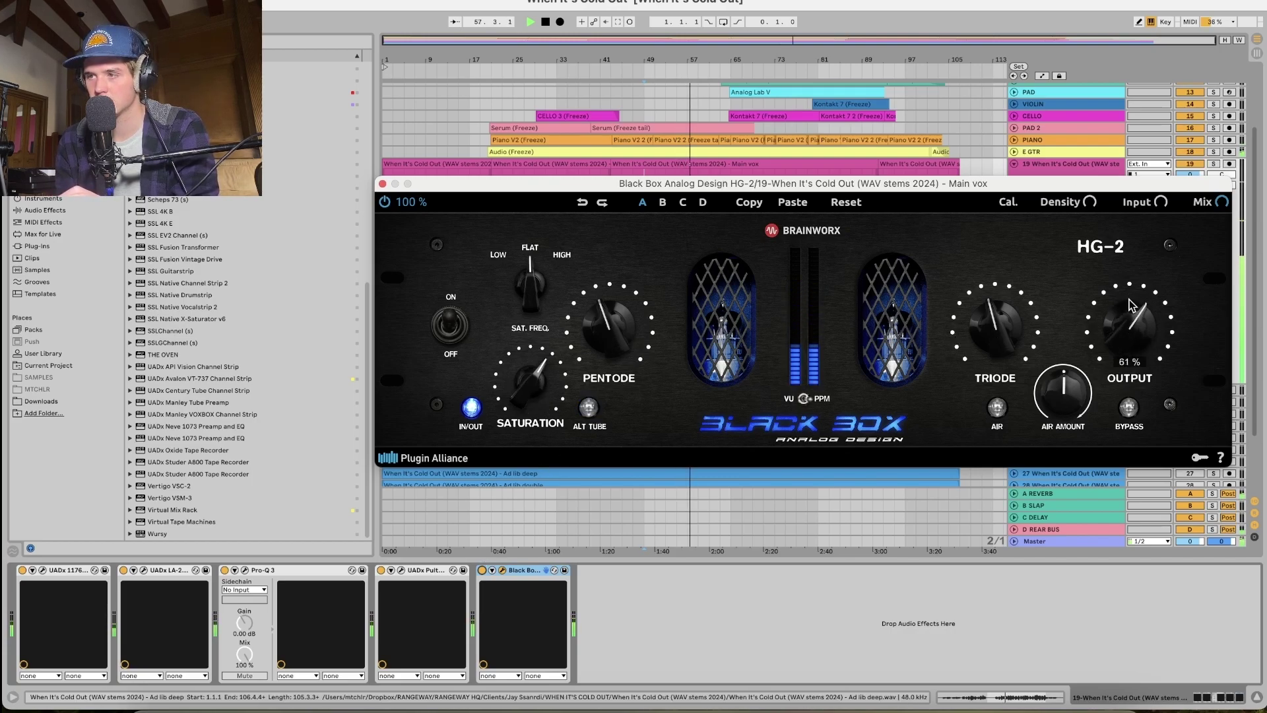
mouse_move(620, 337)
drag(518, 394, 520, 428)
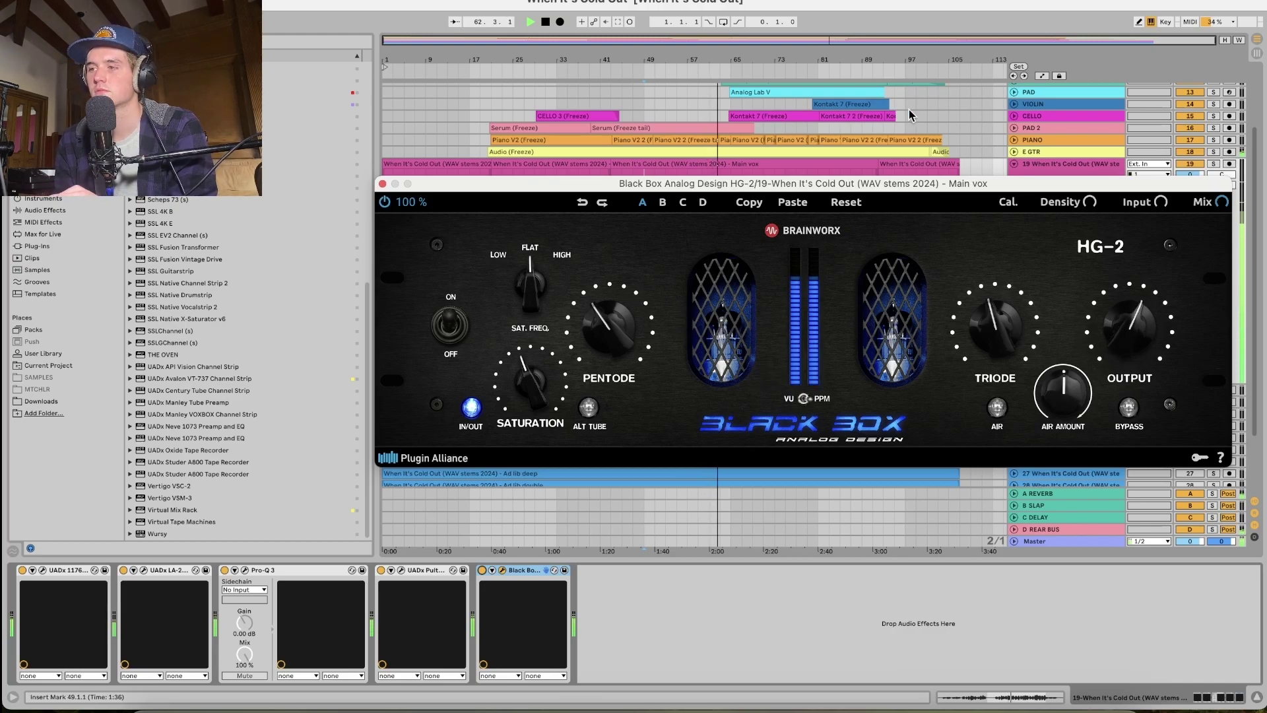
Move the HG-2 window aside, compare the vocal with the saturation bypassed, and close the window.
drag(864, 184, 734, 99)
click(483, 570)
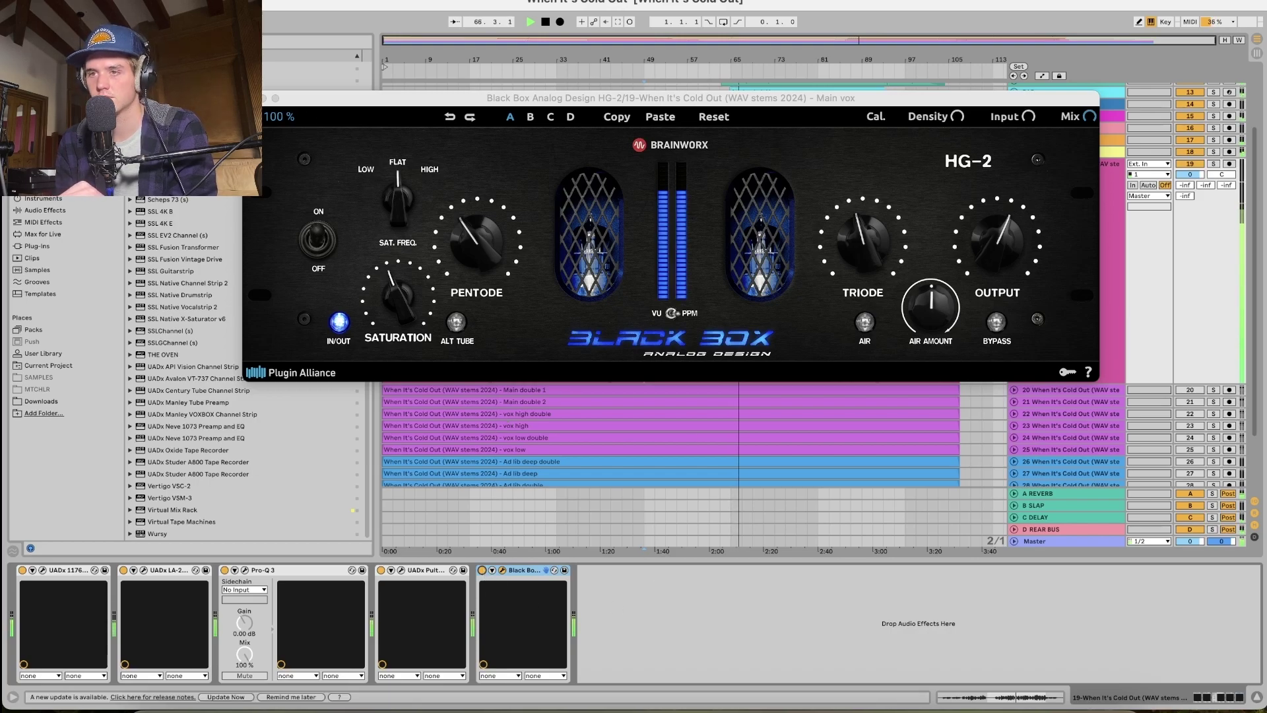
click(253, 97)
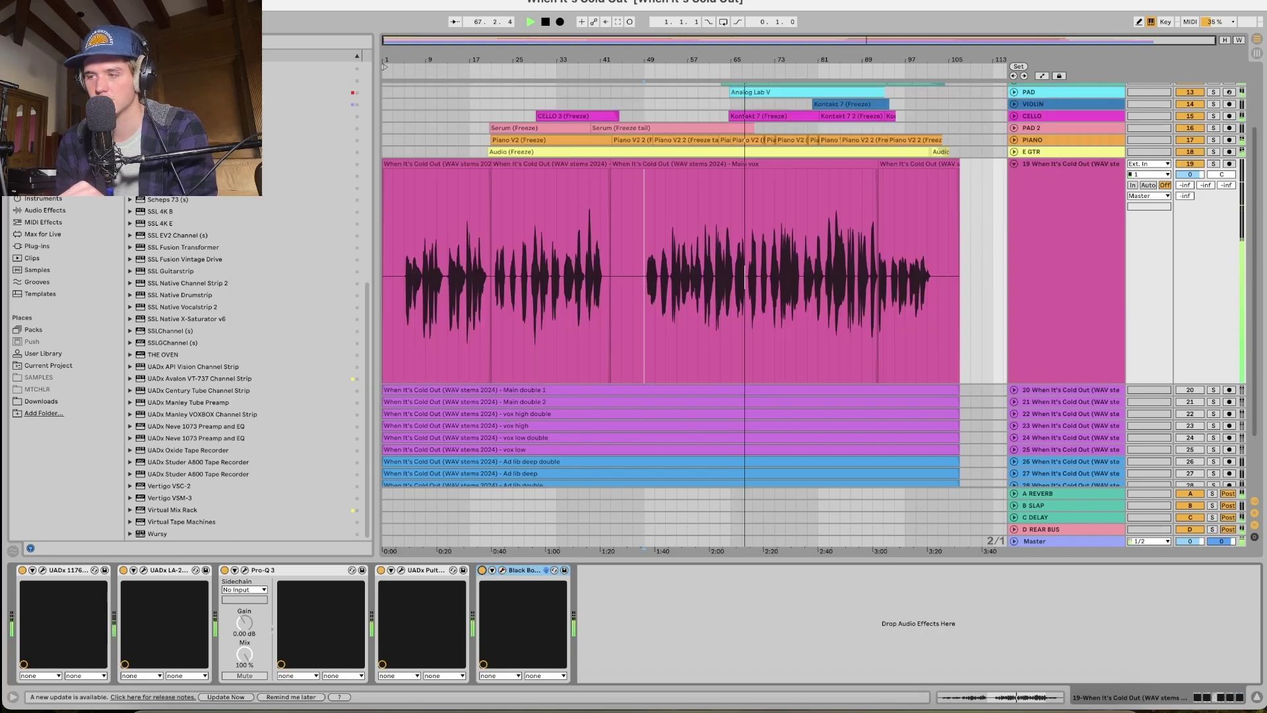
Stop playback and insert the RVox (s) compressor after the Black Box HG-2 on Main vox.
click(37, 91)
key(space)
scroll(243, 326, down, 2)
scroll(243, 326, up, 8)
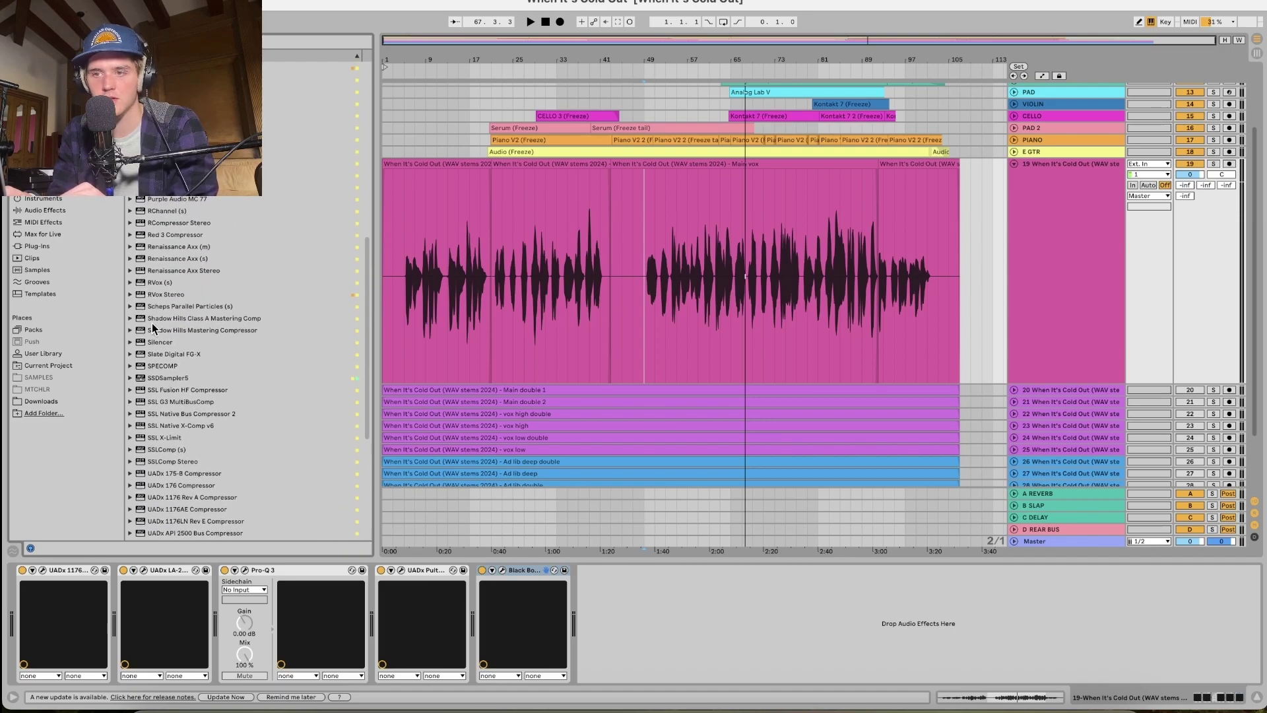
drag(148, 284, 541, 547)
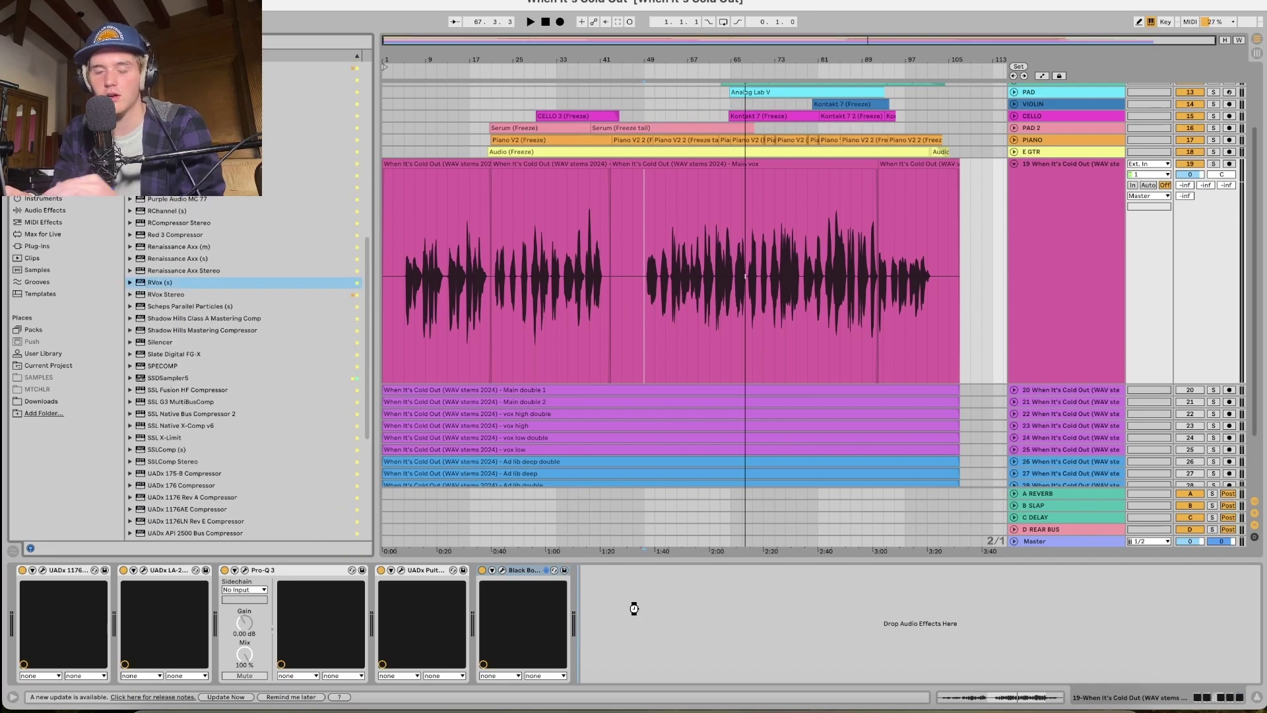
drag(637, 614, 639, 613)
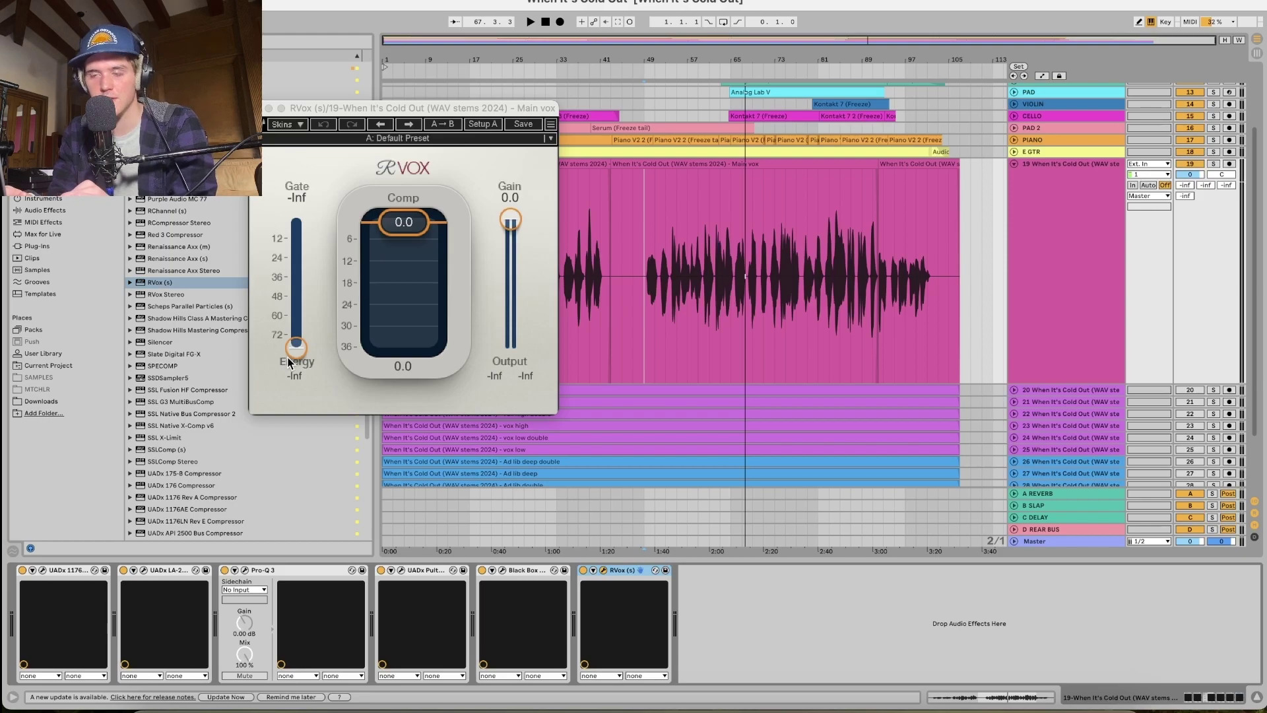
Audition RVox from bar 49 and set its compression to about -18 and its gain to -6.3.
drag(404, 223, 404, 303)
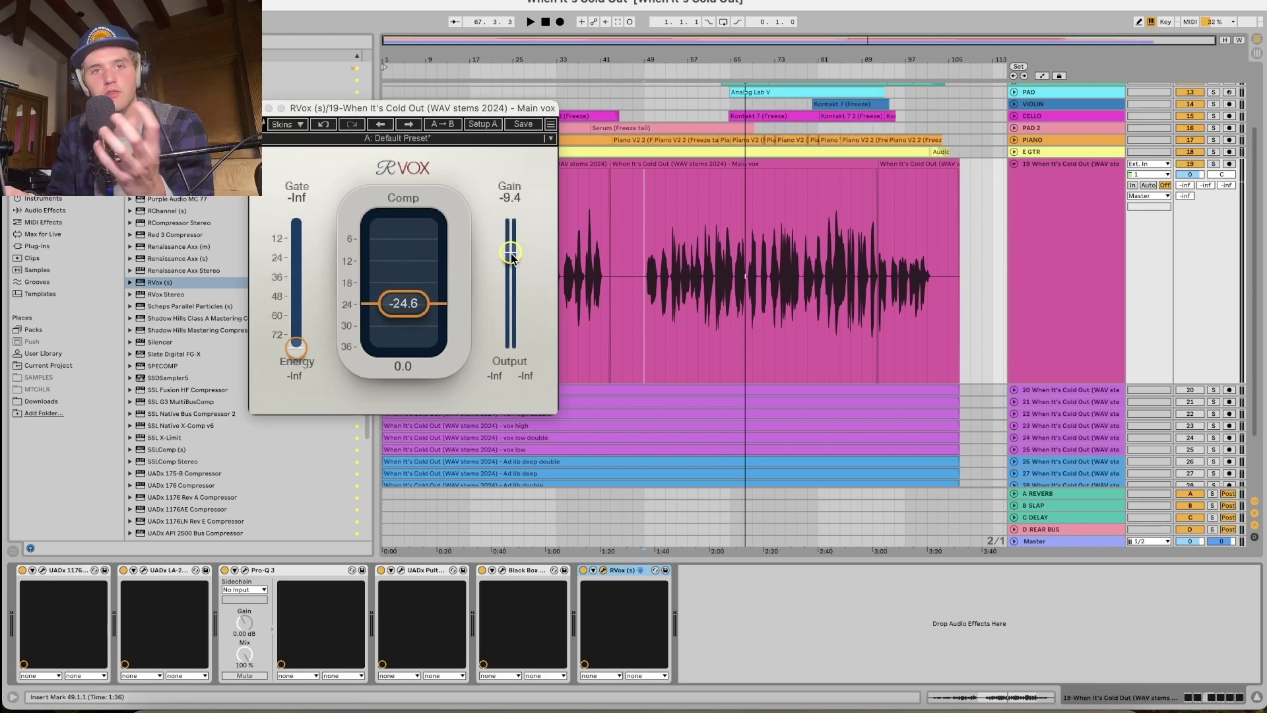
key(space)
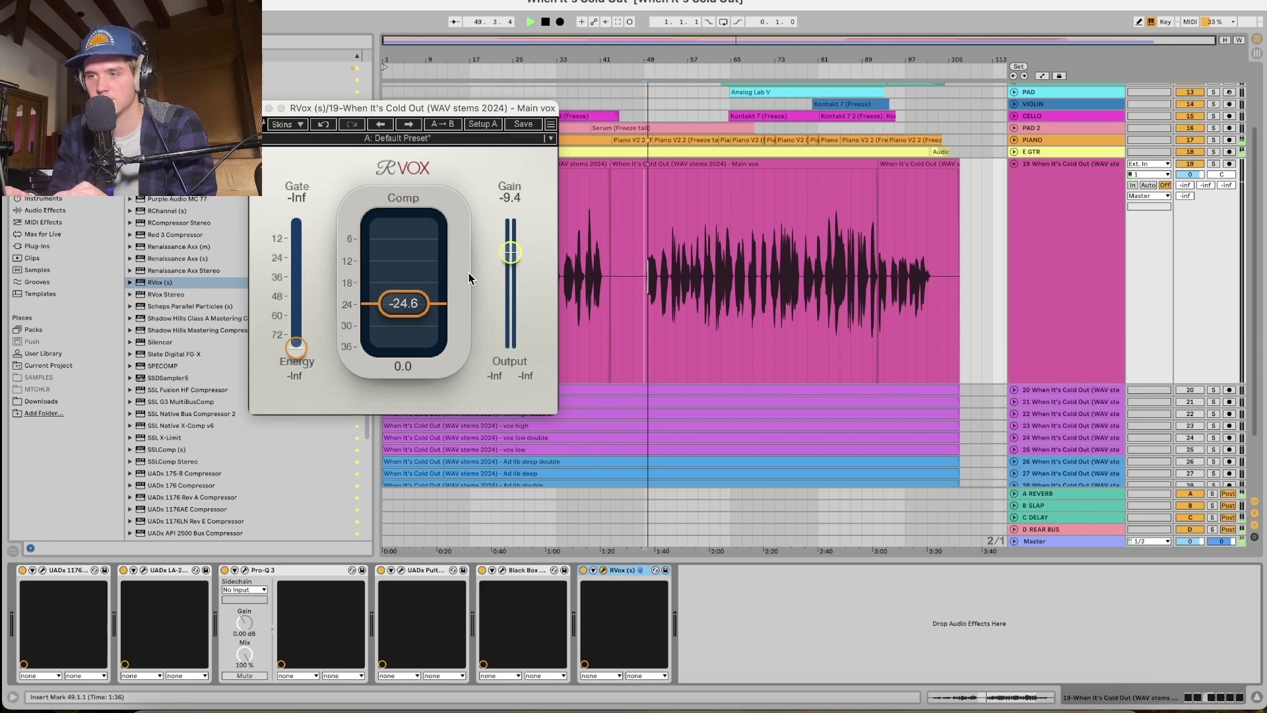
drag(511, 252, 510, 252)
drag(390, 303, 396, 285)
drag(511, 252, 511, 241)
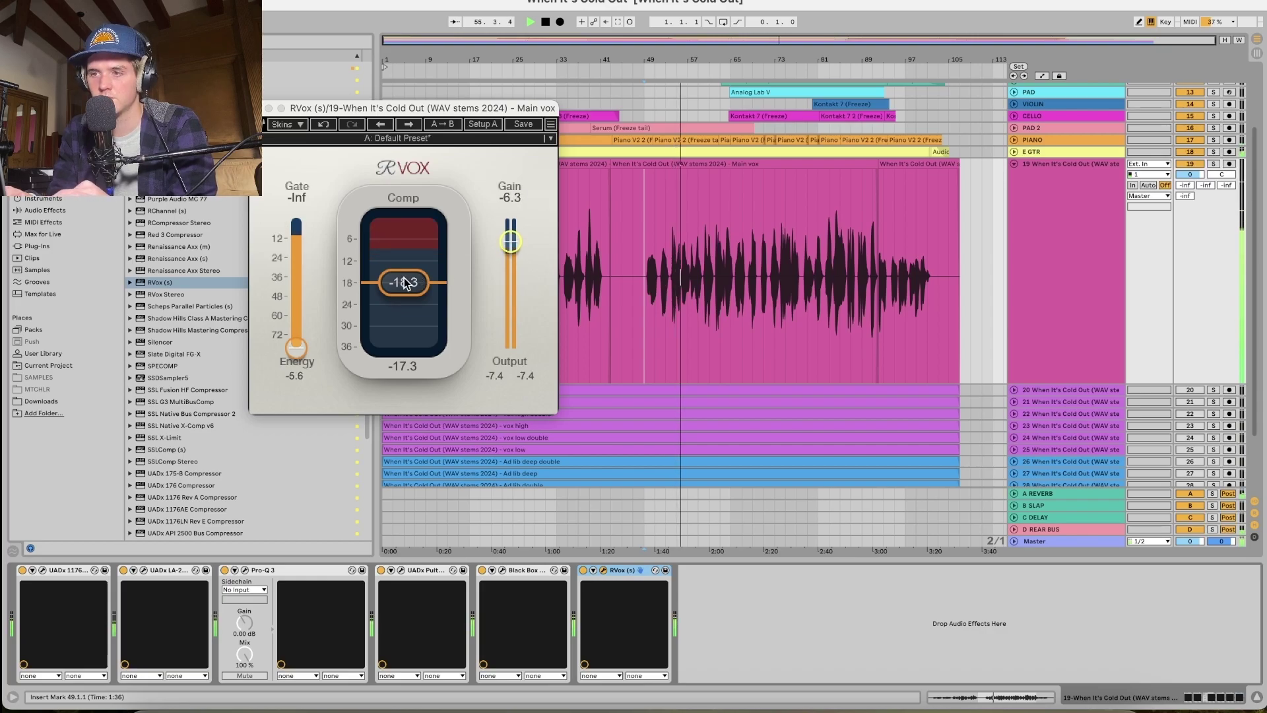
drag(404, 282, 403, 280)
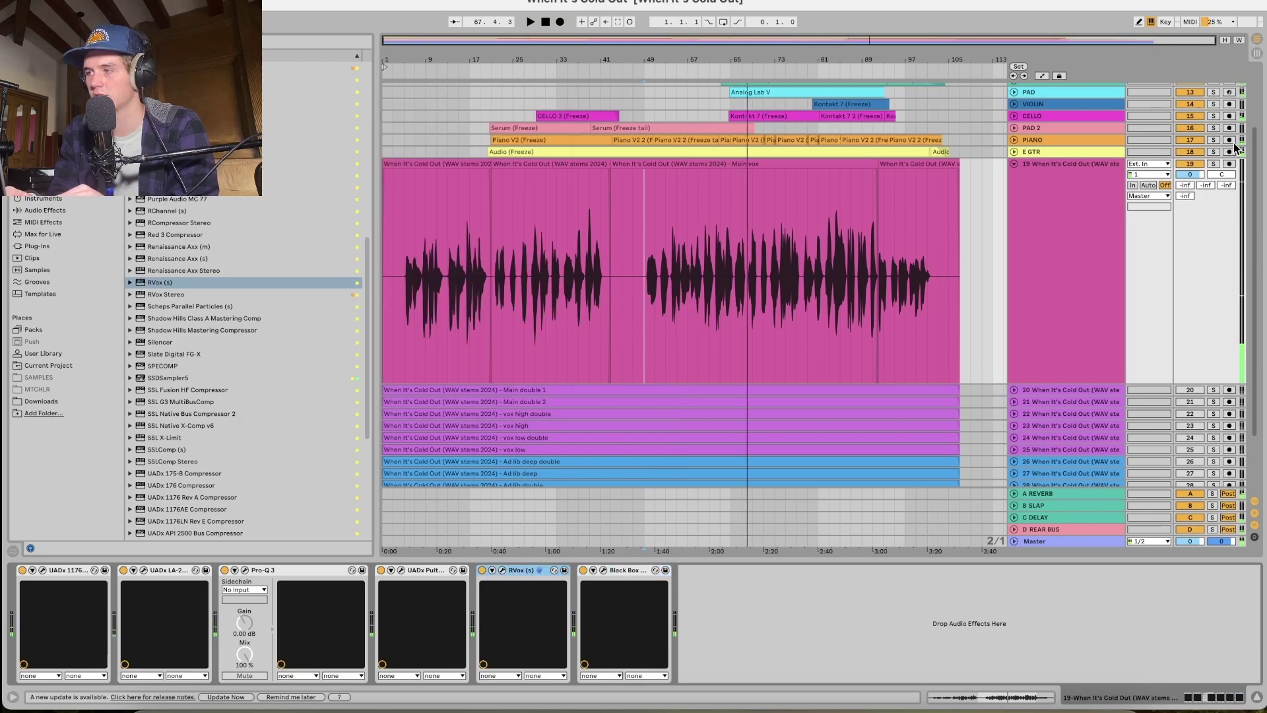
Solo the main vocal track and audition it from bar 49, then from the first verse at bar 5.
click(1213, 164)
key(space)
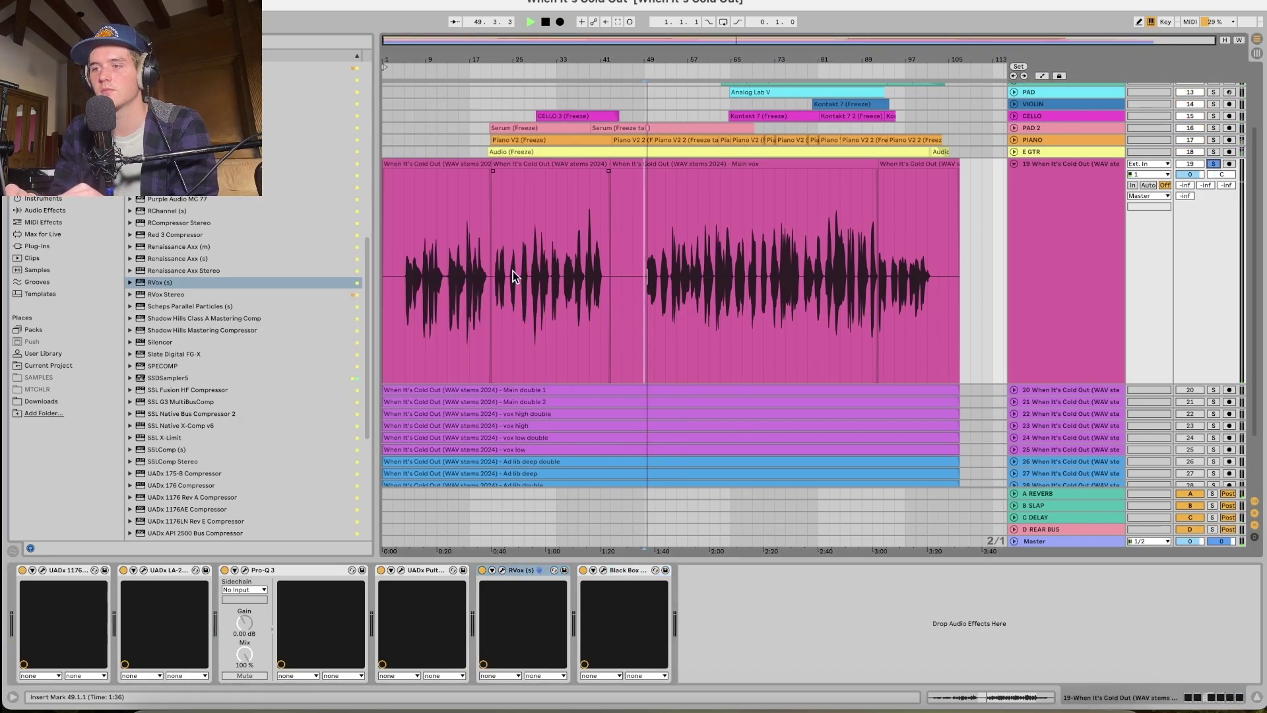
click(406, 287)
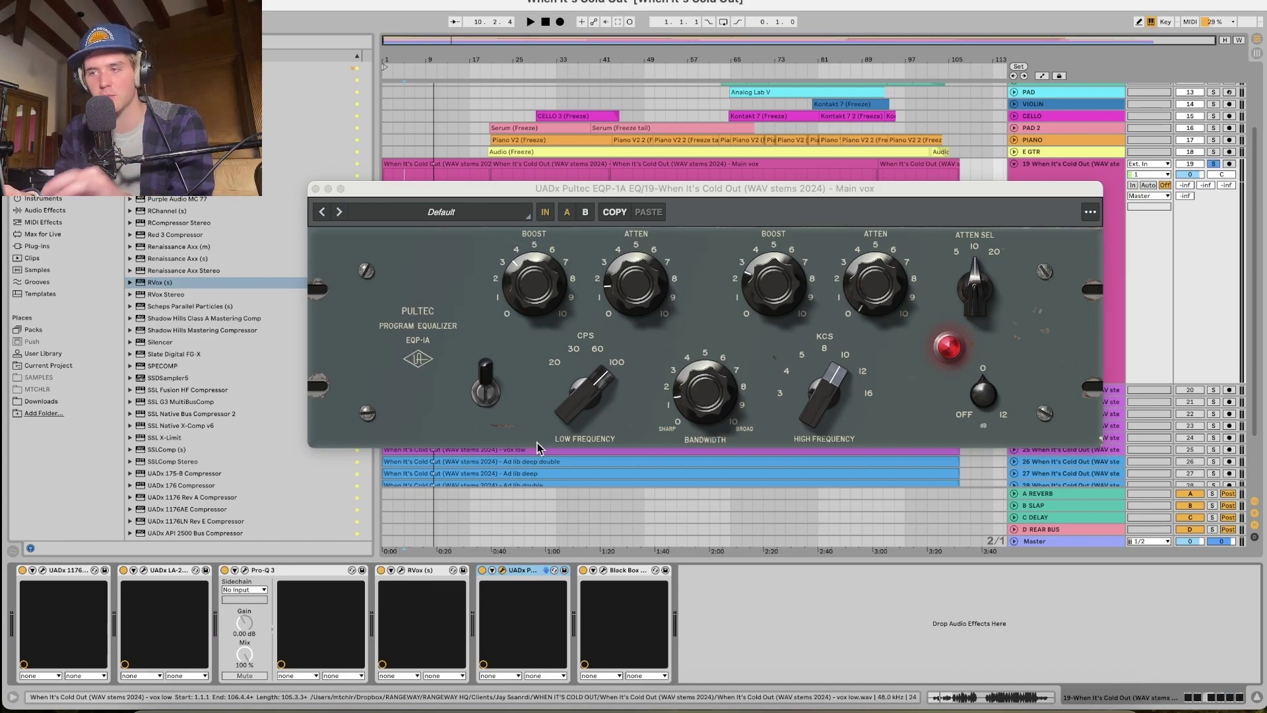
Fine-tune the low-frequency boost and attenuation on the Pultec EQP-1A during playback and close its window.
drag(533, 295, 536, 310)
key(space)
drag(632, 296, 630, 304)
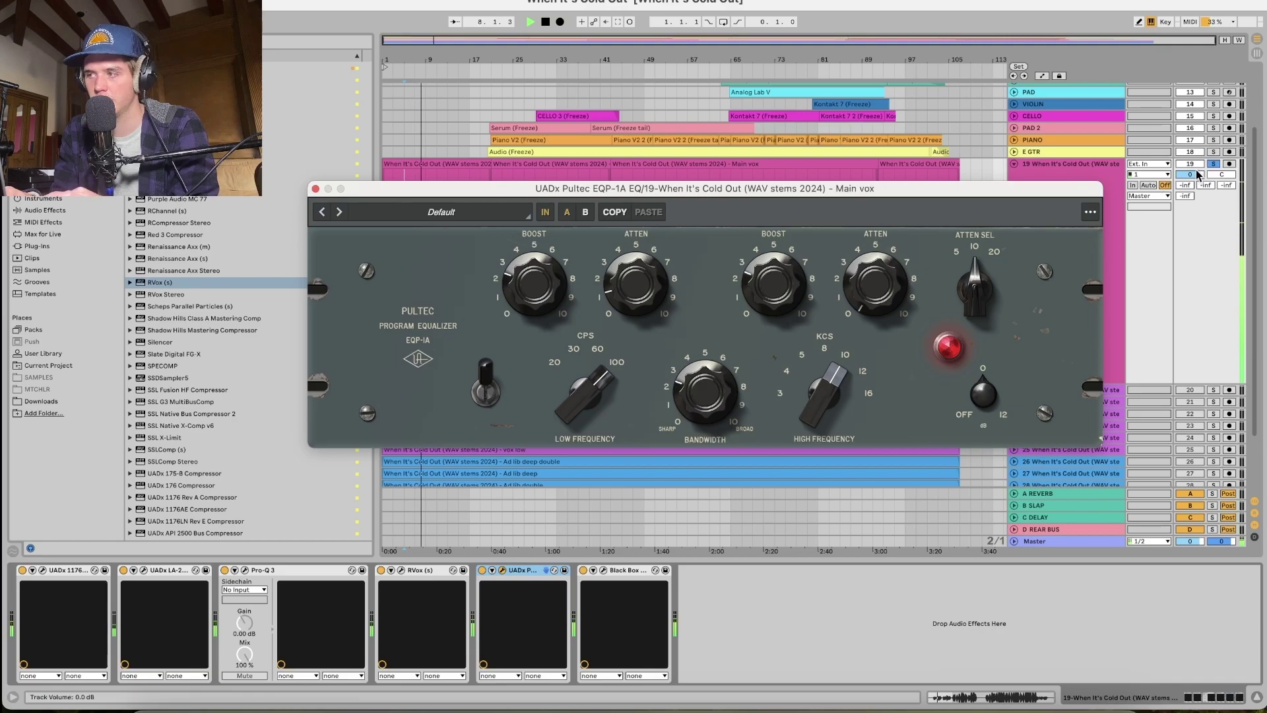
click(315, 189)
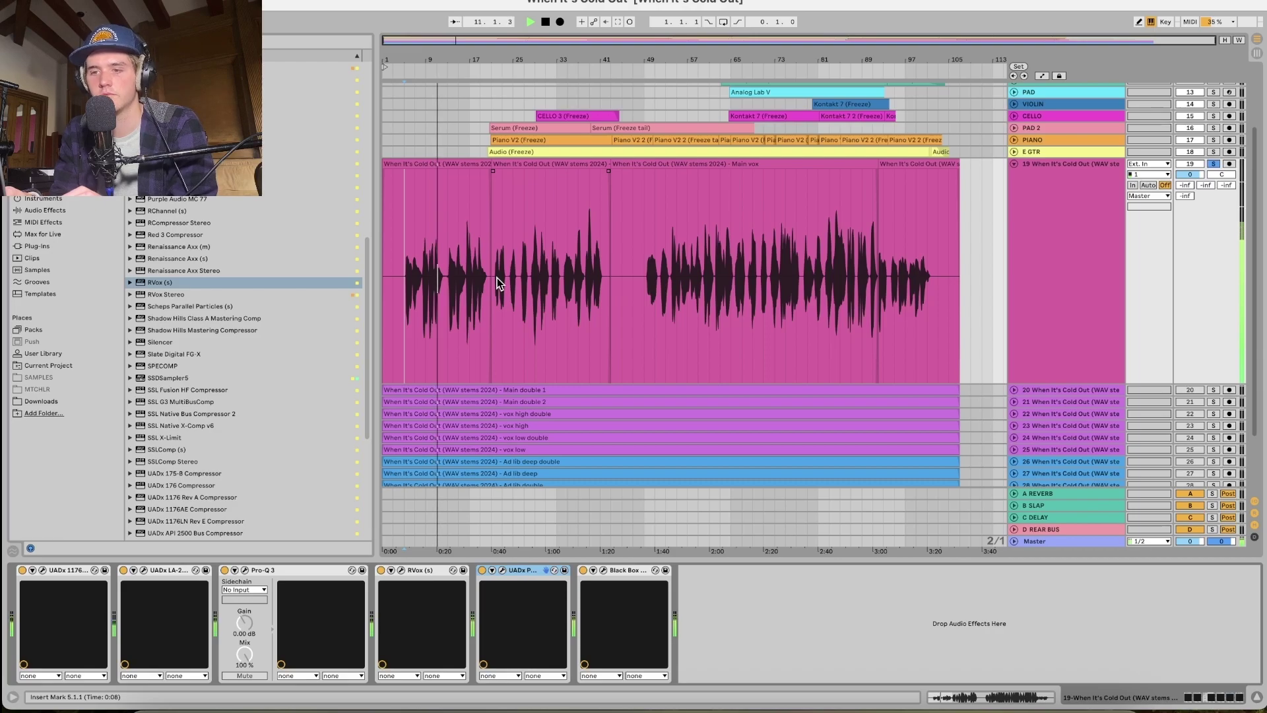
Stop playback and insert the SSL Fusion HF Compressor after the Black Box HG-2 on Main vox.
key(space)
scroll(220, 334, down, 3)
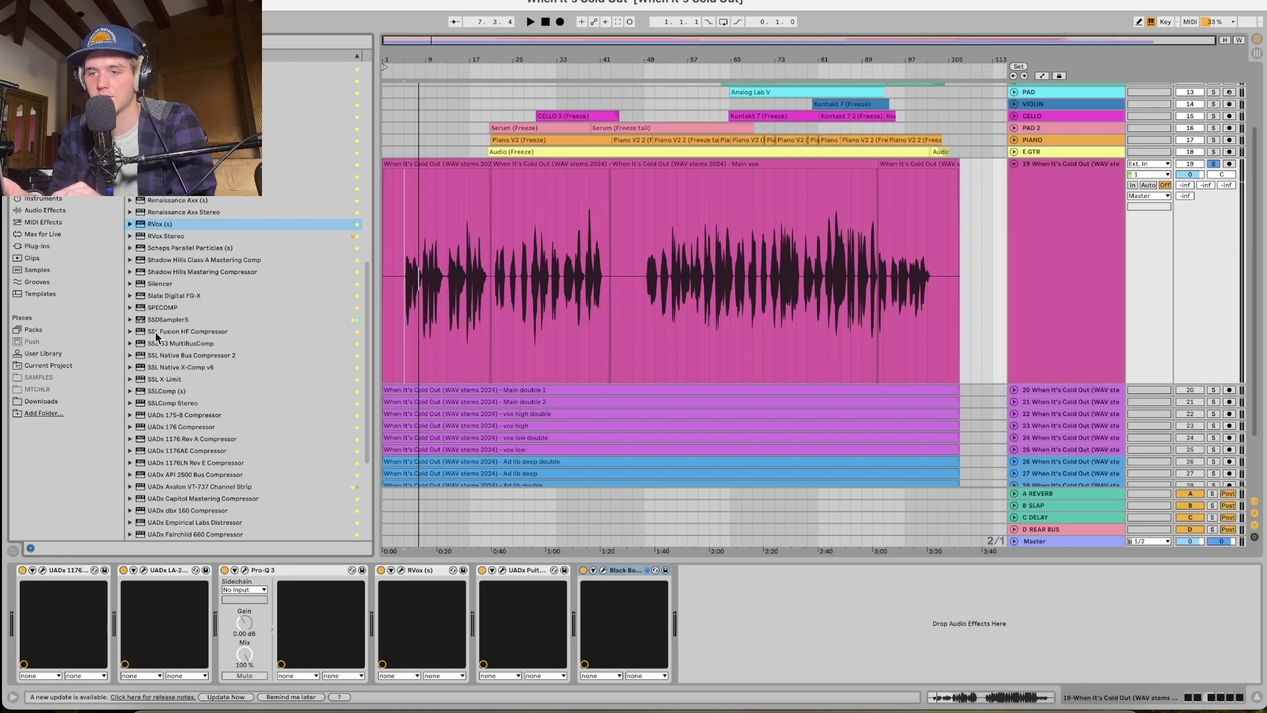
scroll(156, 332, up, 10)
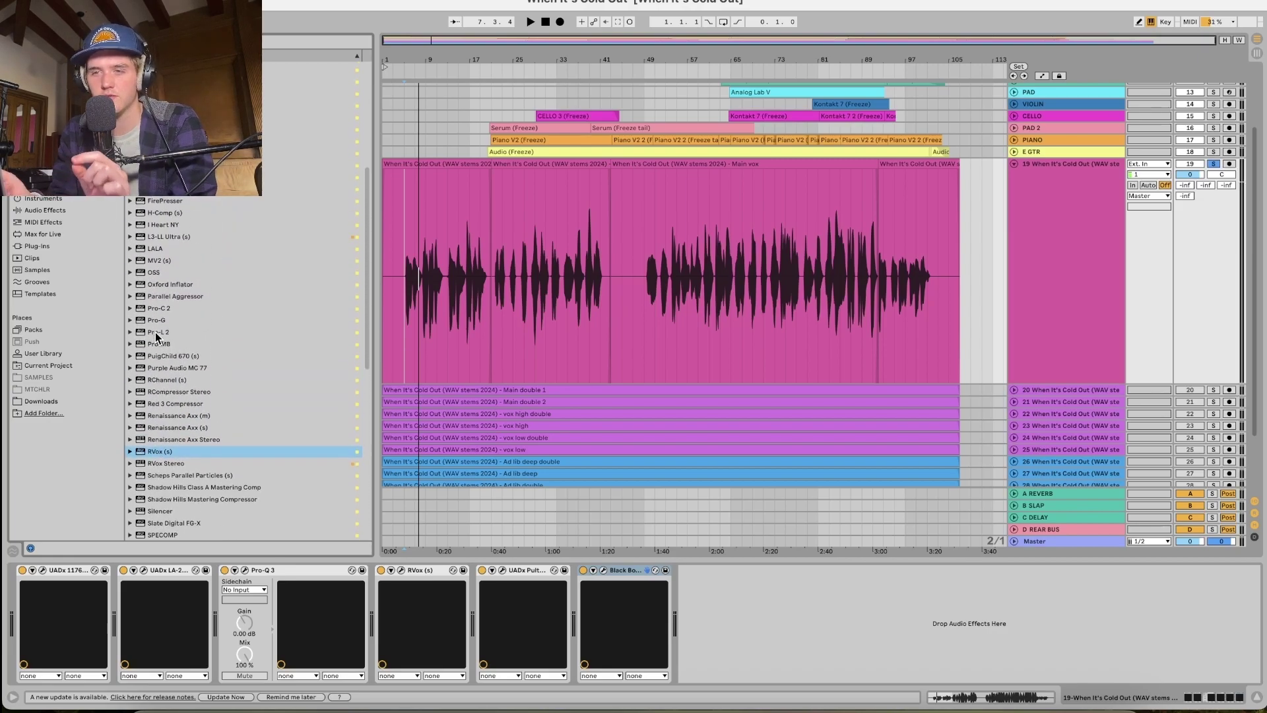
scroll(215, 267, down, 8)
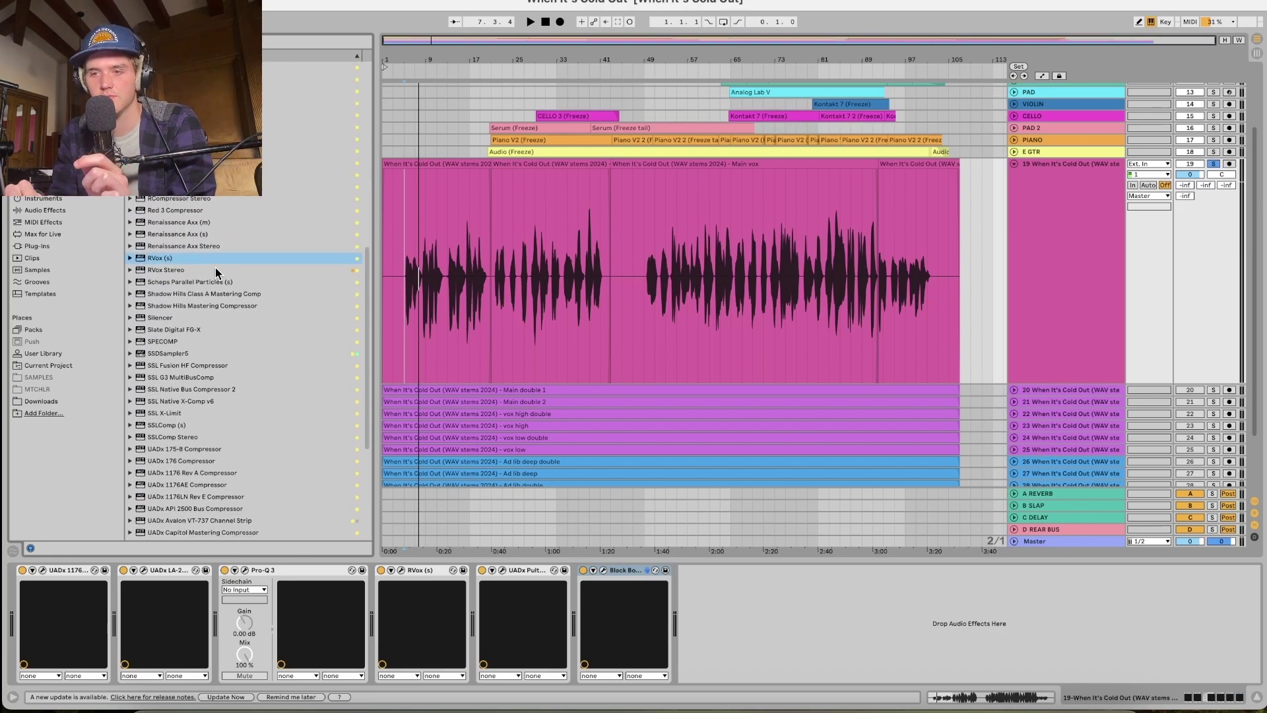
mouse_move(168, 366)
mouse_down()
mouse_move(531, 473)
mouse_move(735, 588)
mouse_move(726, 594)
mouse_up()
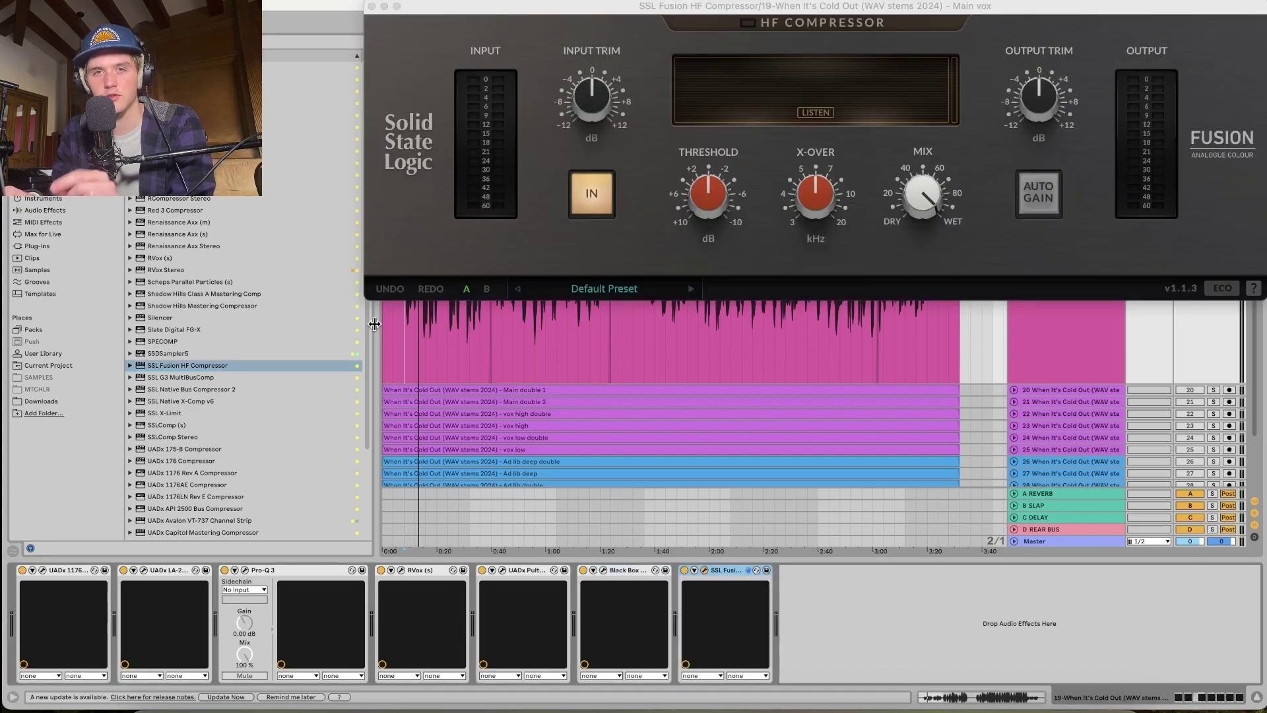
Play from bar 5 with Listen on, and adjust the HF Compressor's threshold to slightly above 0 dB and raise its crossover frequency.
click(405, 338)
key(space)
click(827, 113)
drag(702, 221, 703, 210)
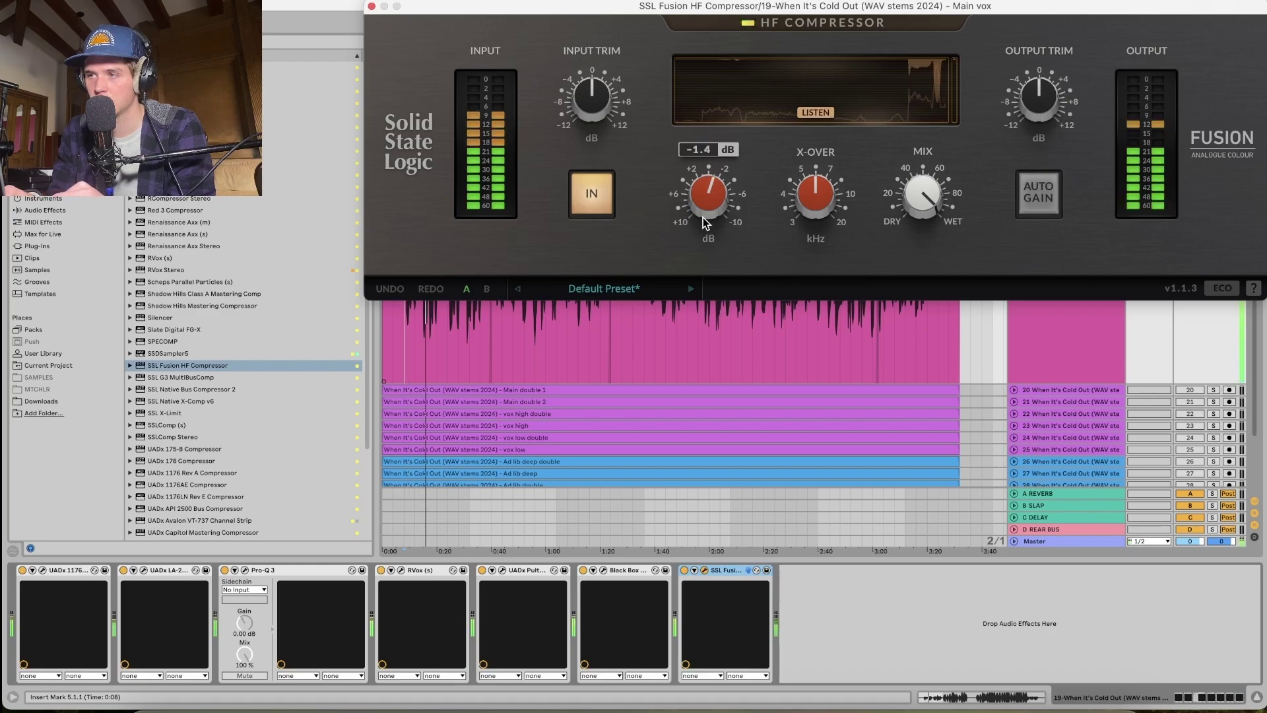
drag(704, 212, 691, 224)
mouse_move(597, 116)
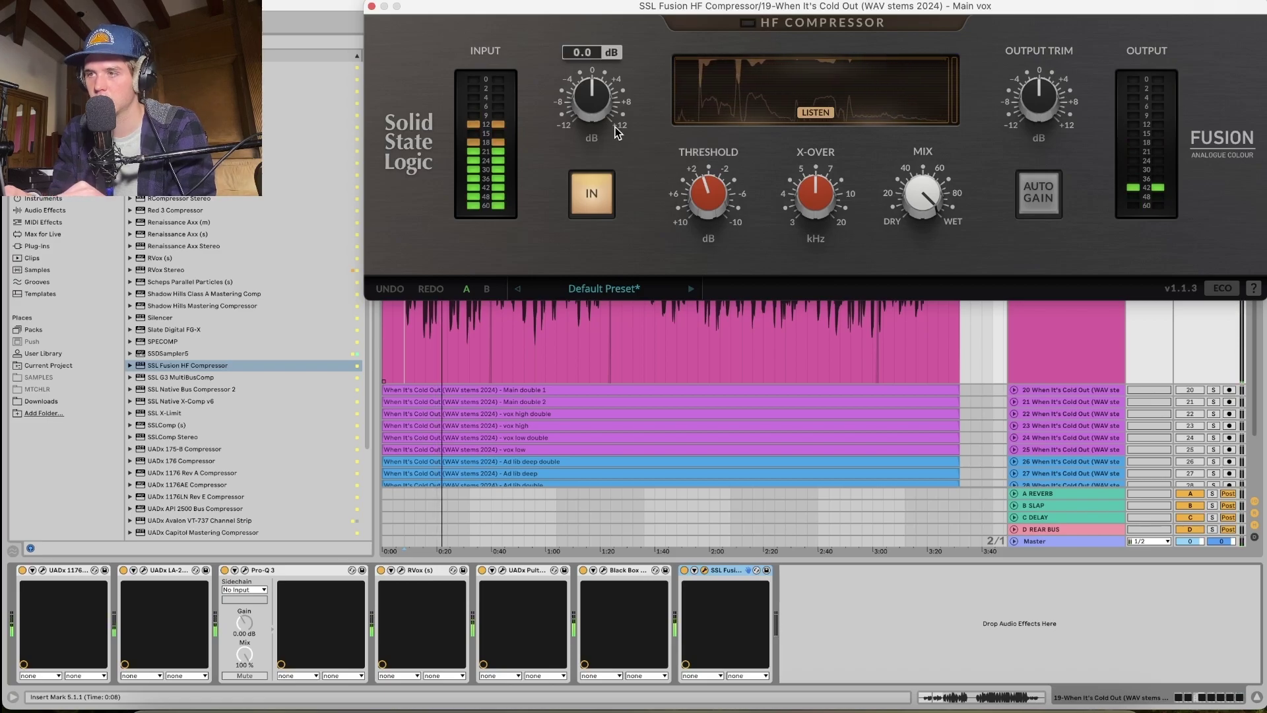
mouse_move(811, 198)
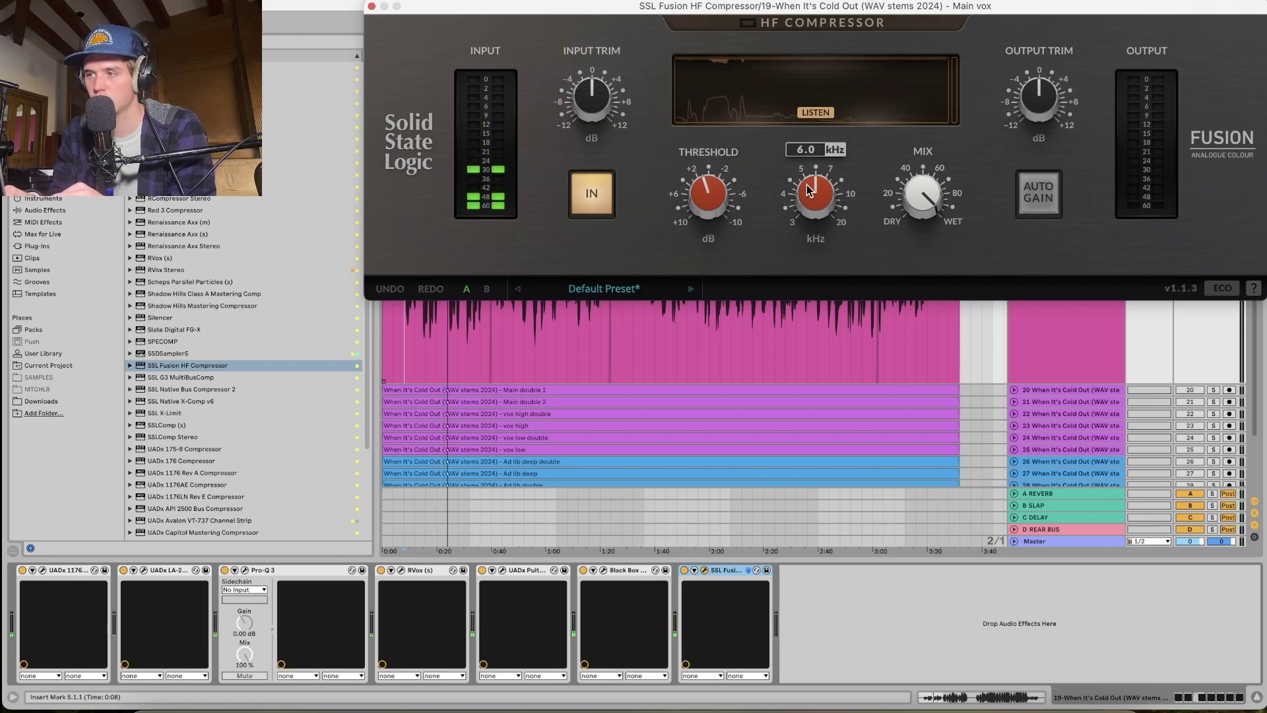
drag(811, 198, 811, 177)
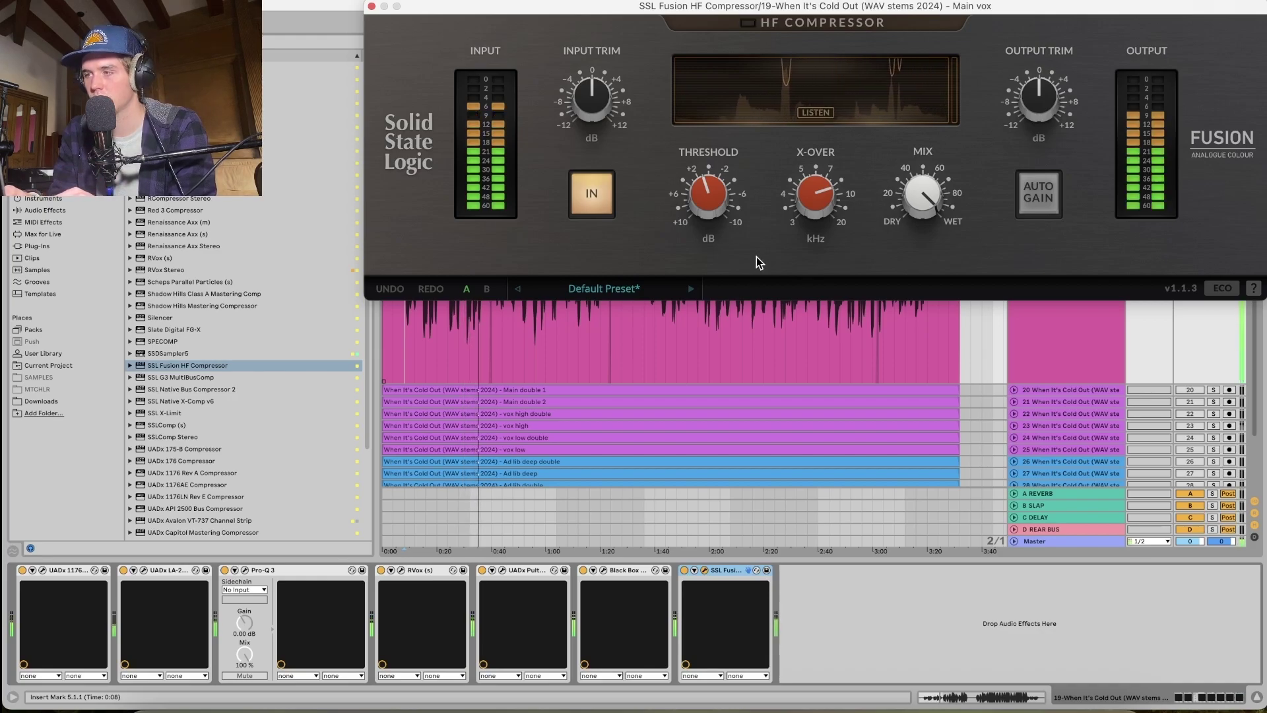
Move the HF Compressor window aside, replay the vocal from bar 15, and compare it with the compressor bypassed.
key(space)
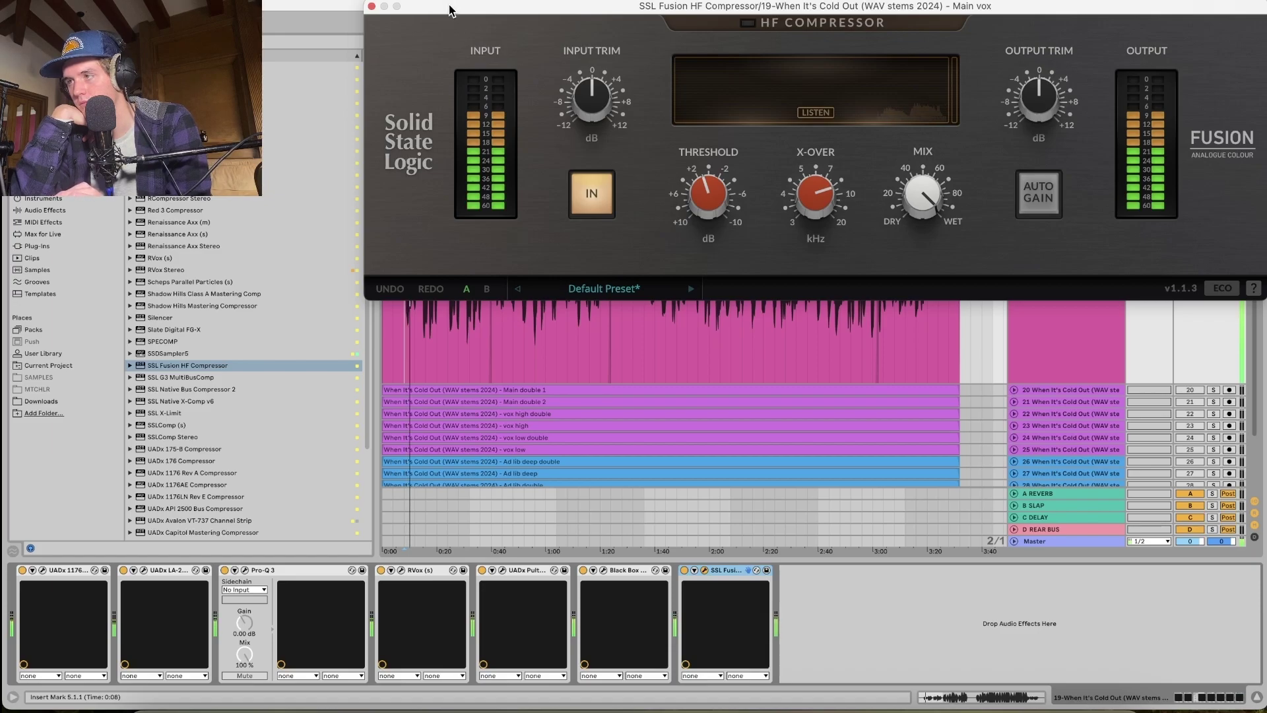
key(space)
drag(449, 9, 569, 74)
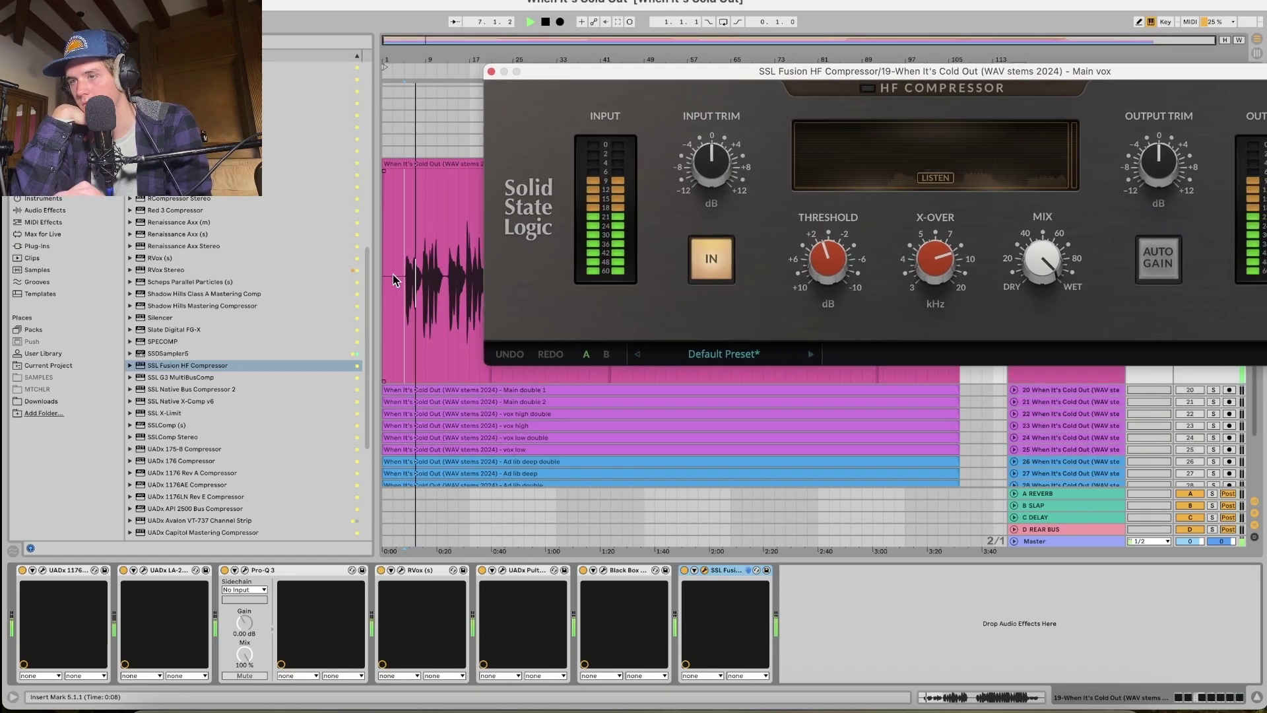
click(460, 264)
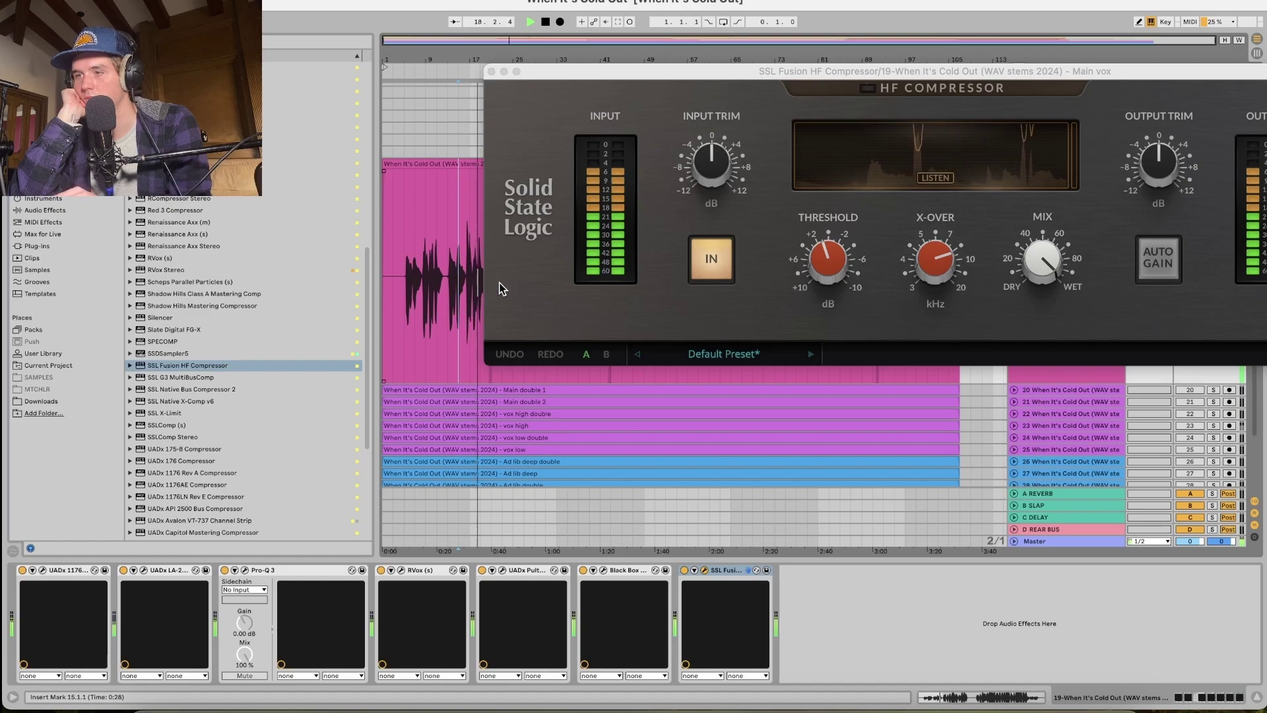
click(711, 258)
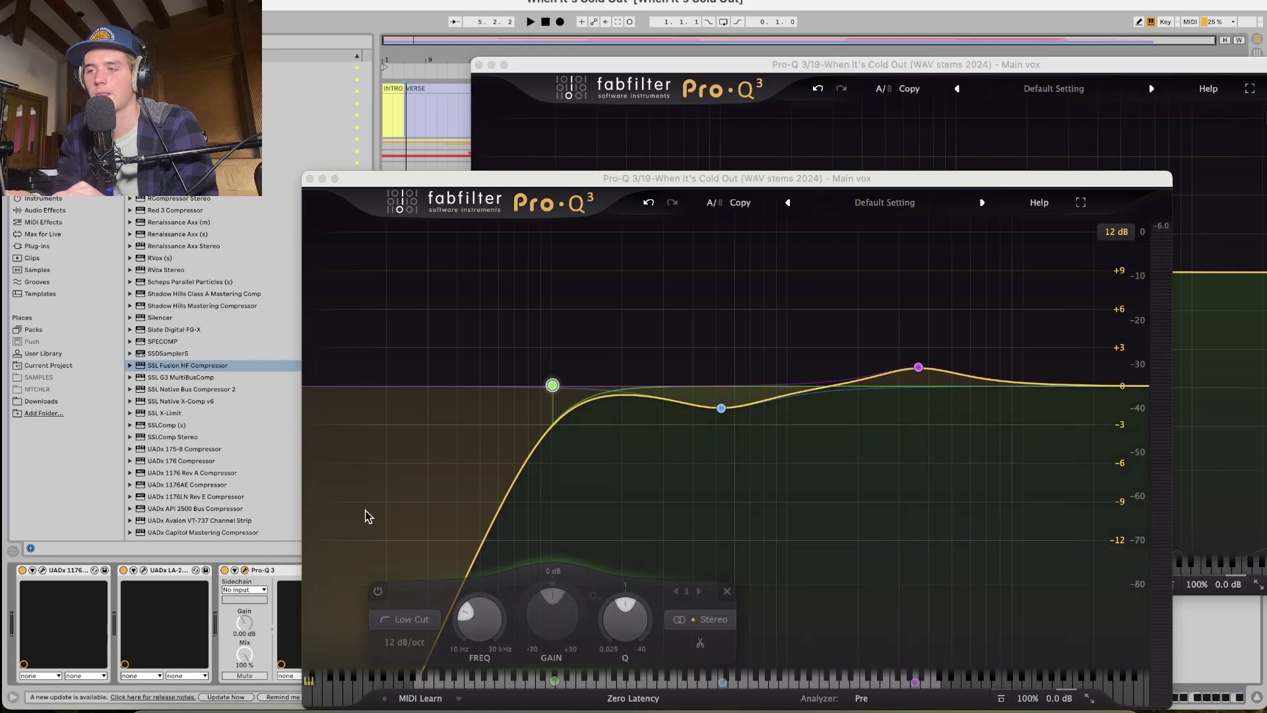
Lower the frequencies of the low cut and the low-mid dip in the vocal's first Pro-Q 3 during playback.
drag(553, 385, 513, 384)
key(space)
drag(722, 410, 702, 399)
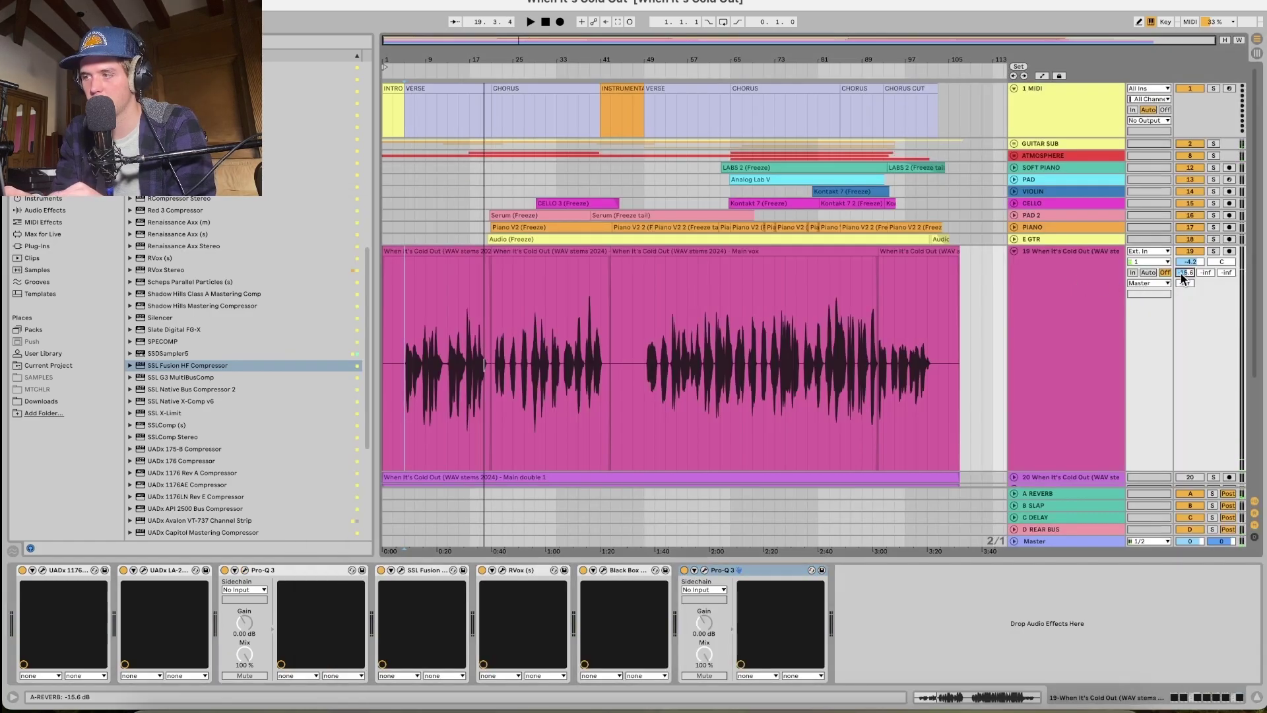
Play the mix and set the main vocal's reverb send to -12.6 dB, and adjust its delay send.
key(space)
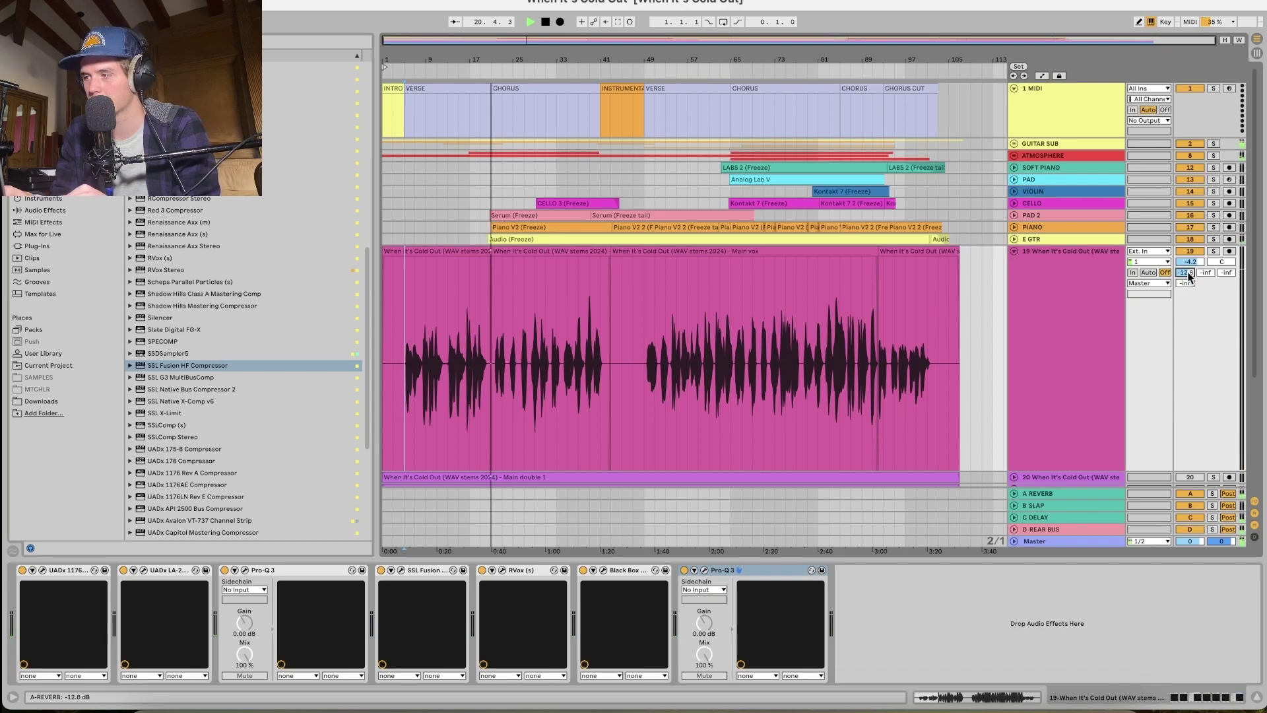
drag(1222, 276, 1223, 284)
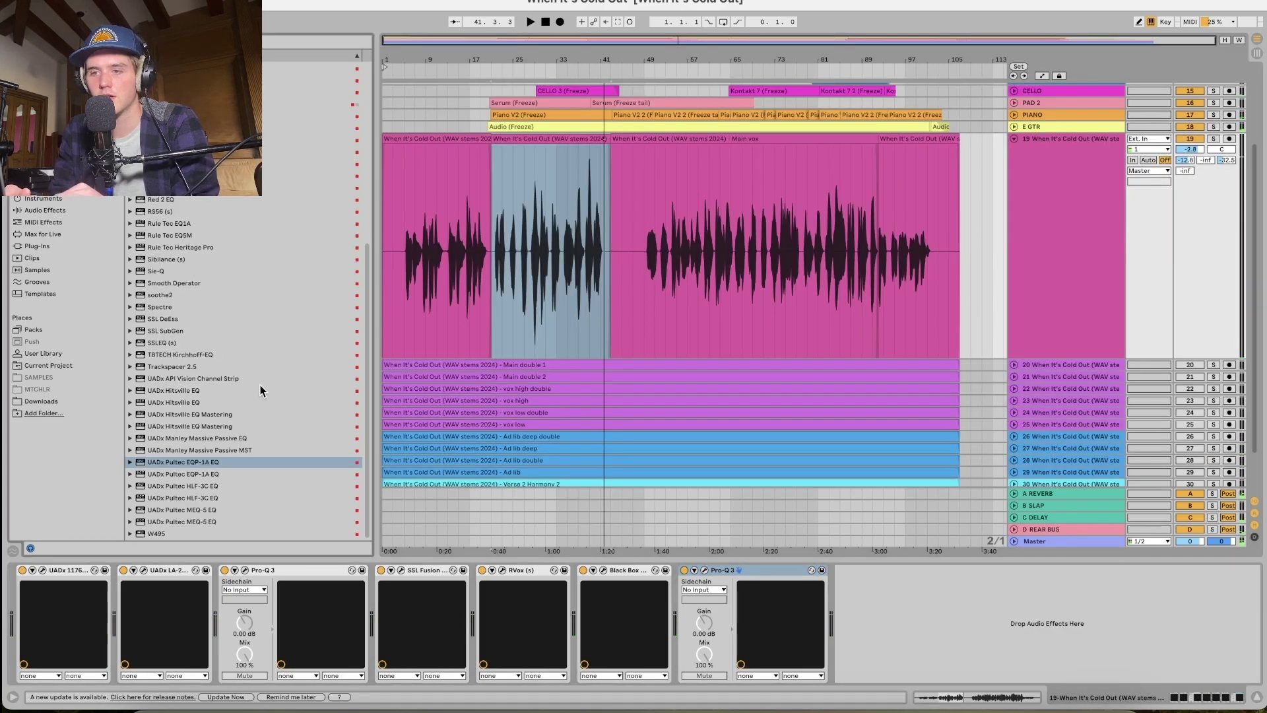
Insert Fresh Air at the end of the main vocal chain, set High Air to about 17 during playback, and close its window.
scroll(195, 223, up, 5)
scroll(205, 203, down, 1)
drag(171, 320, 682, 304)
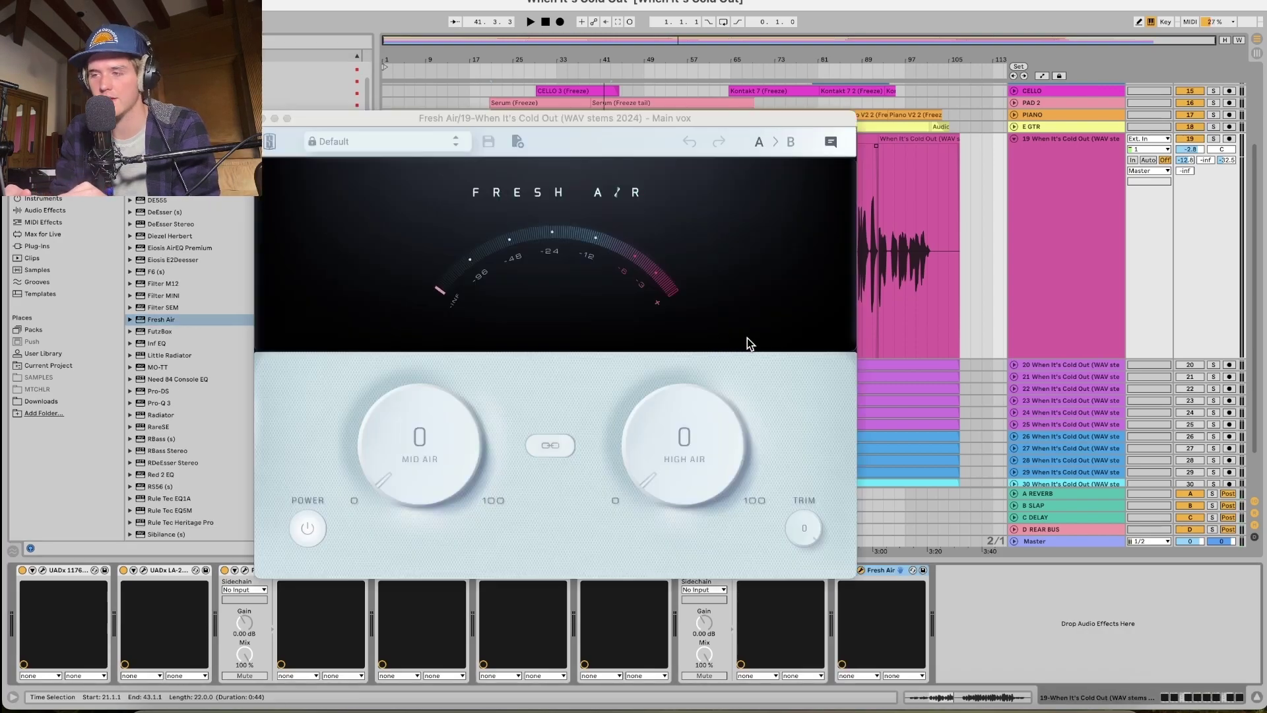
key(space)
drag(707, 438, 694, 366)
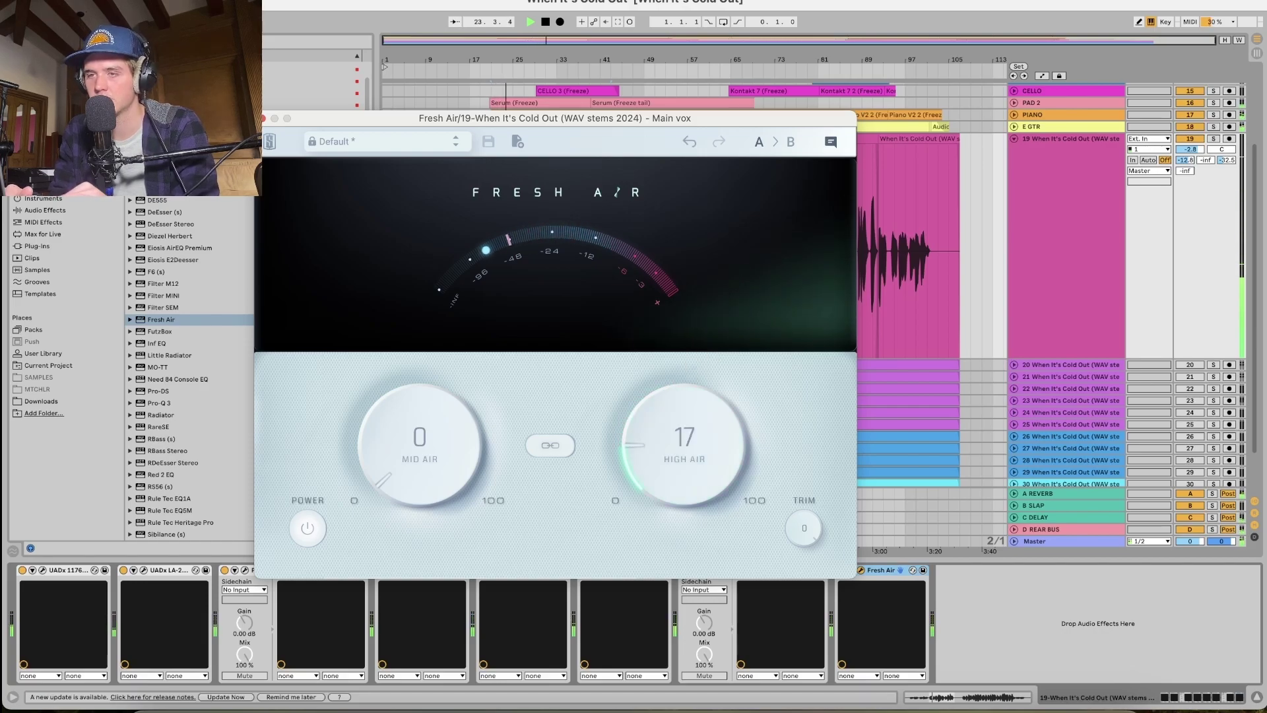
click(263, 119)
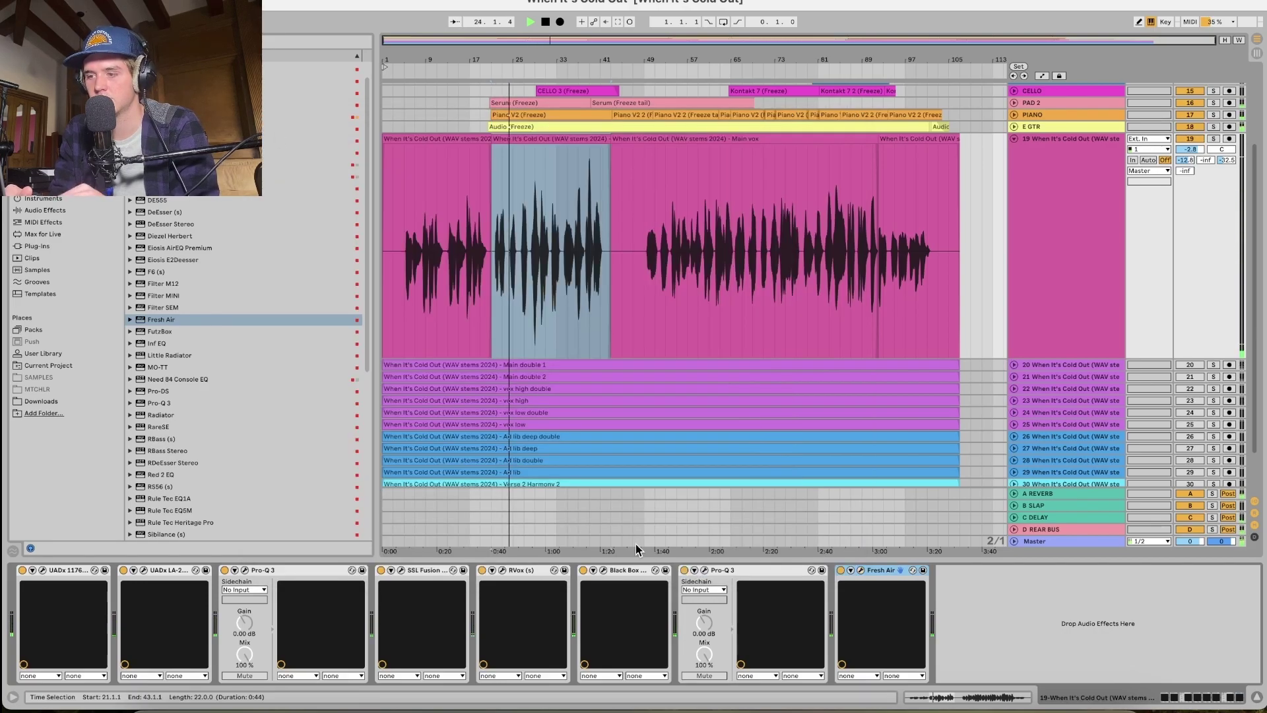
Delete the second Pro-Q 3, placed just before Fresh Air, from the main vocal chain.
click(716, 570)
key(Delete)
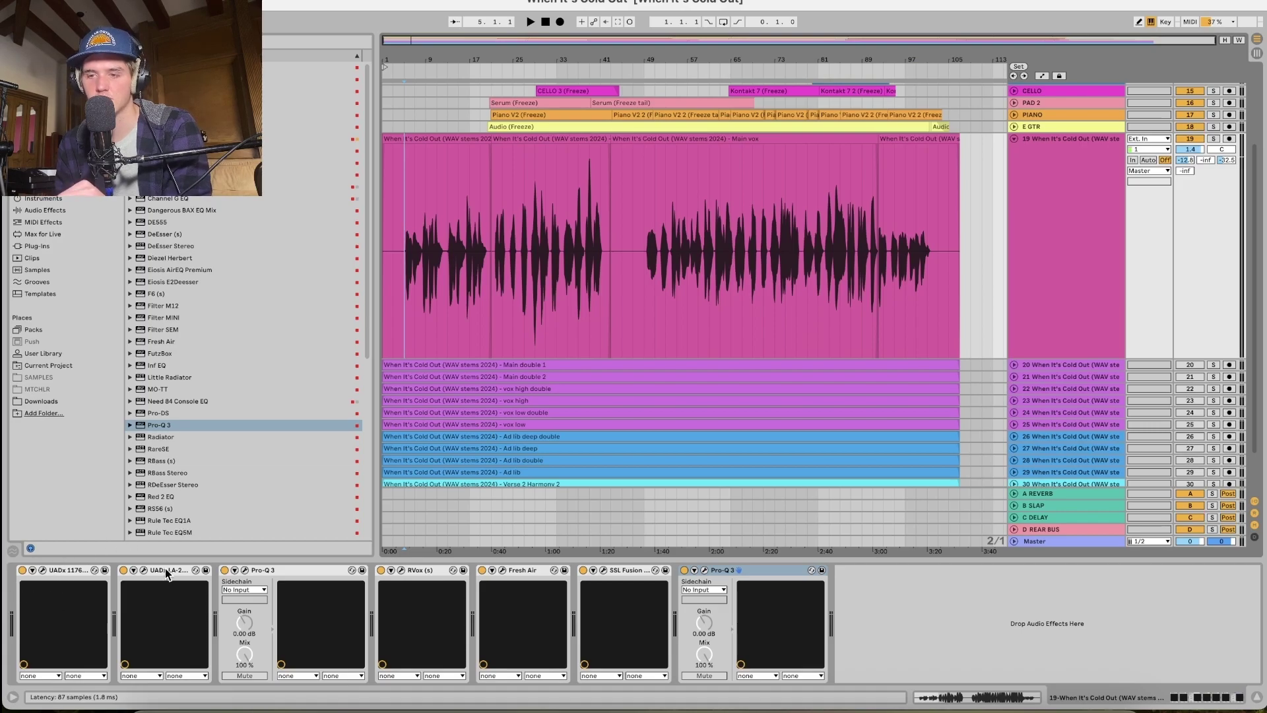
Raise the low cut of the first Pro-Q 3 on Main vox to about 62 Hz.
click(245, 570)
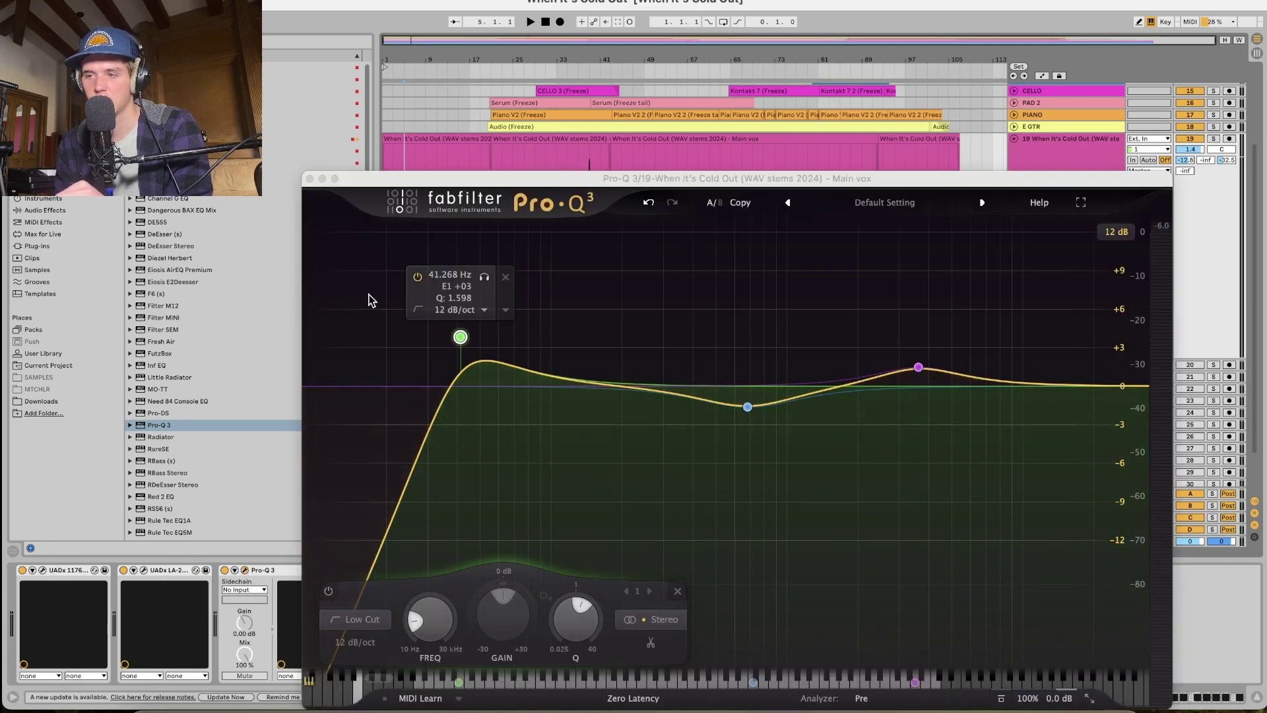
drag(460, 338, 494, 337)
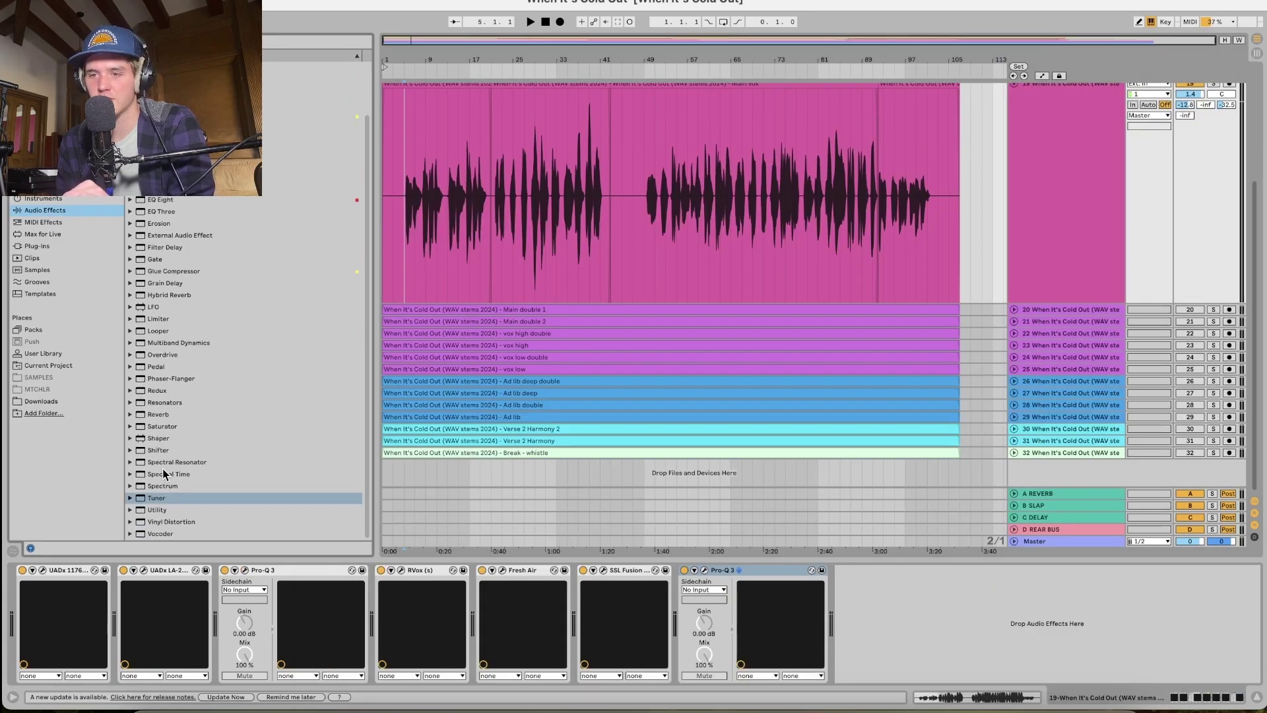
Place a Tuner on a new audio track below the vocal stems and arm the track to read a sung note's pitch.
drag(155, 500, 1026, 474)
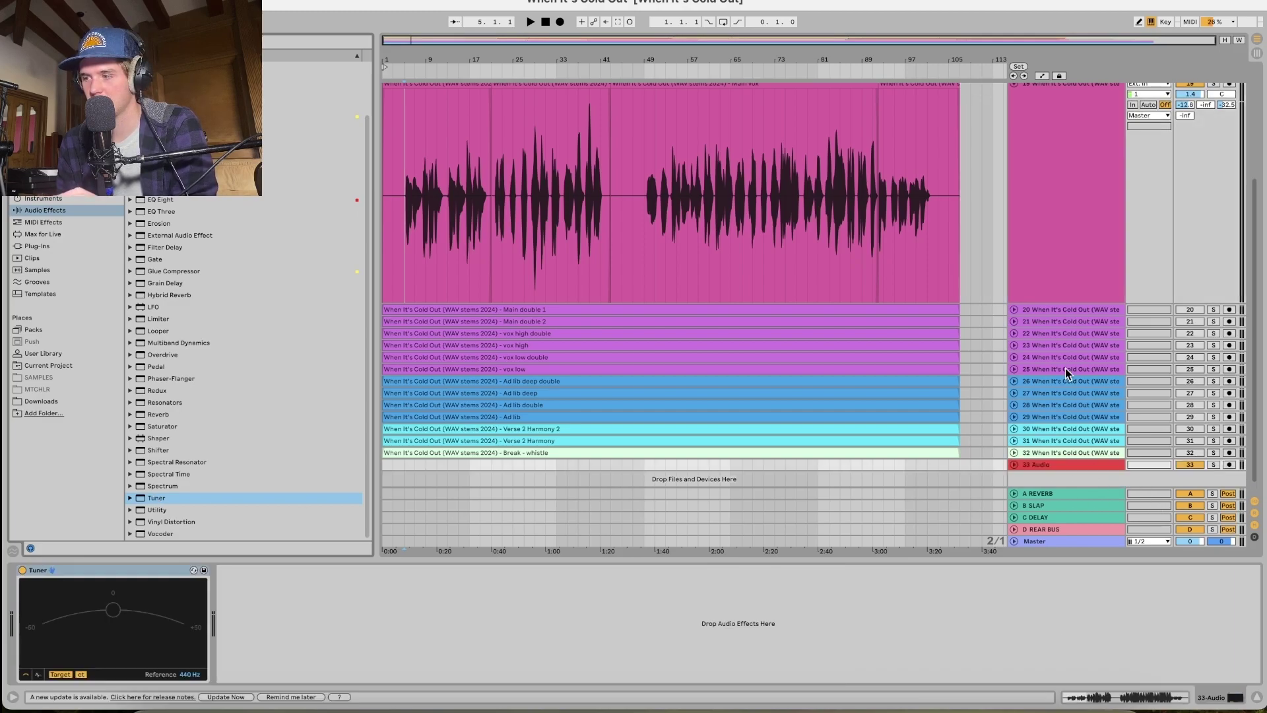
click(1014, 452)
click(1147, 420)
click(1138, 439)
click(1228, 409)
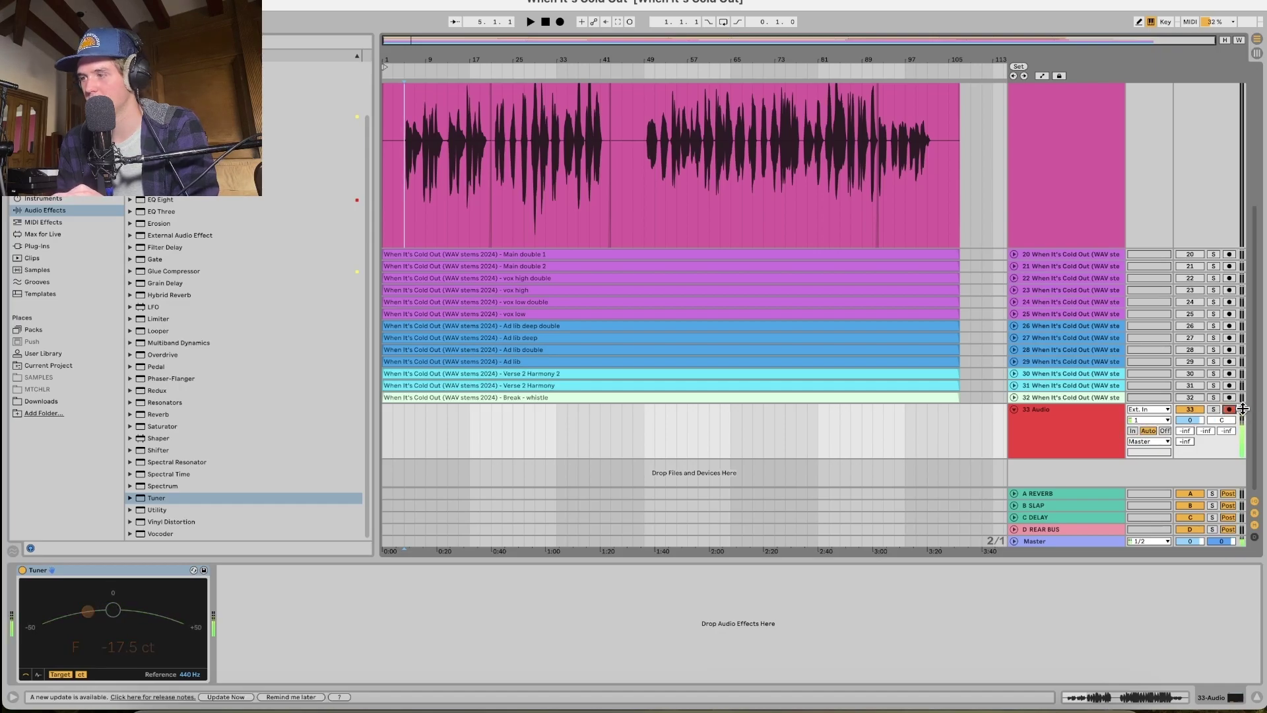
Delete the temporary Tuner track and reselect the main vocal track.
click(1052, 420)
key(Delete)
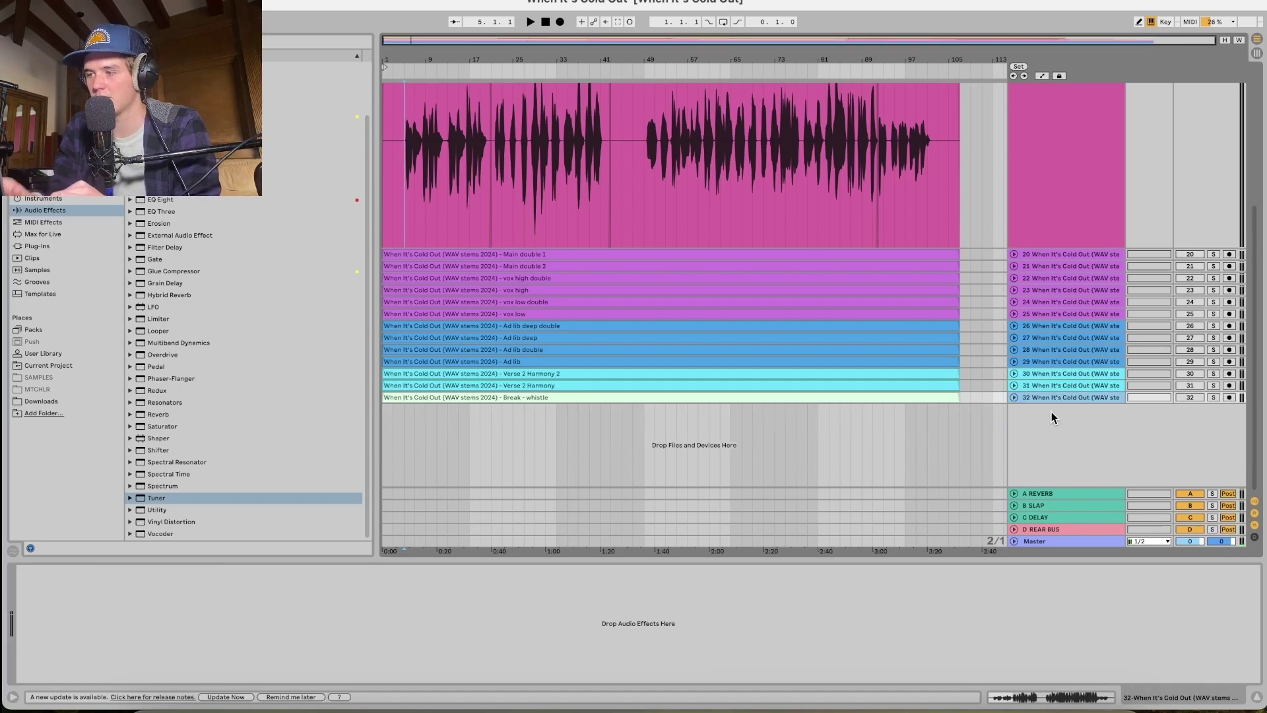
scroll(1027, 270, up, 5)
click(1027, 271)
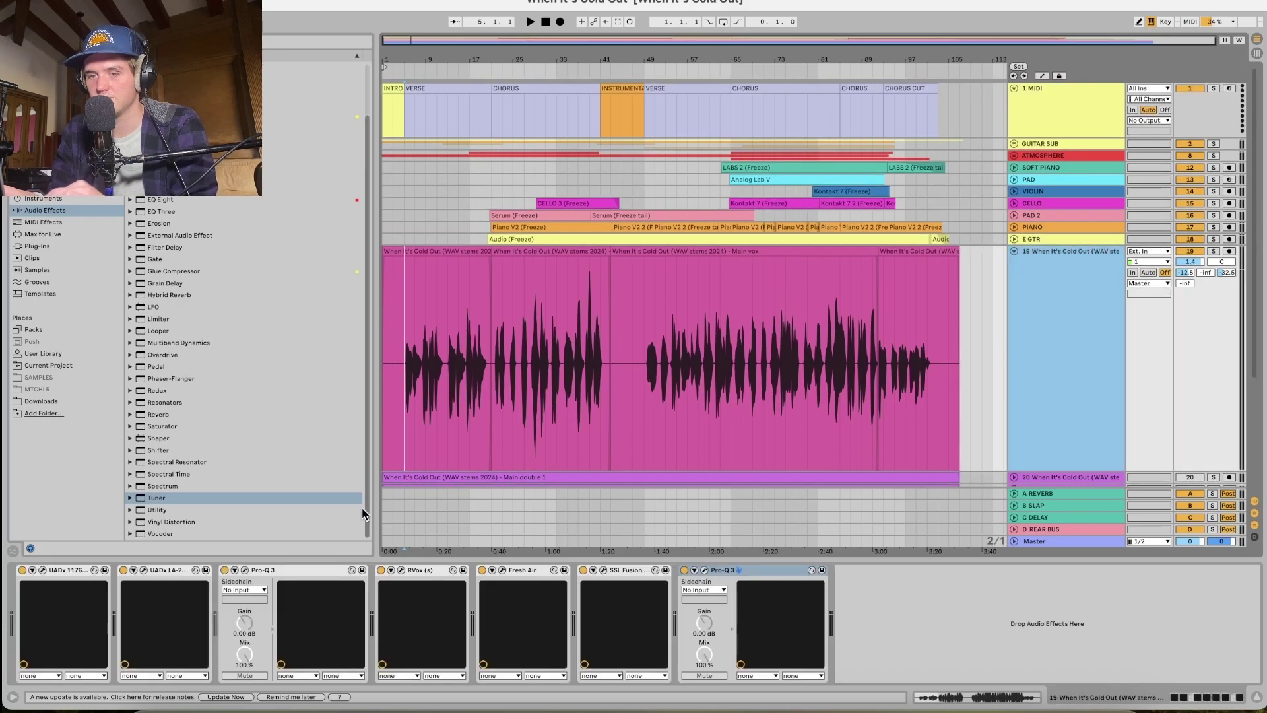
Open the first Pro-Q 3, check the frequency and note of its low-cut band, and close it.
click(245, 570)
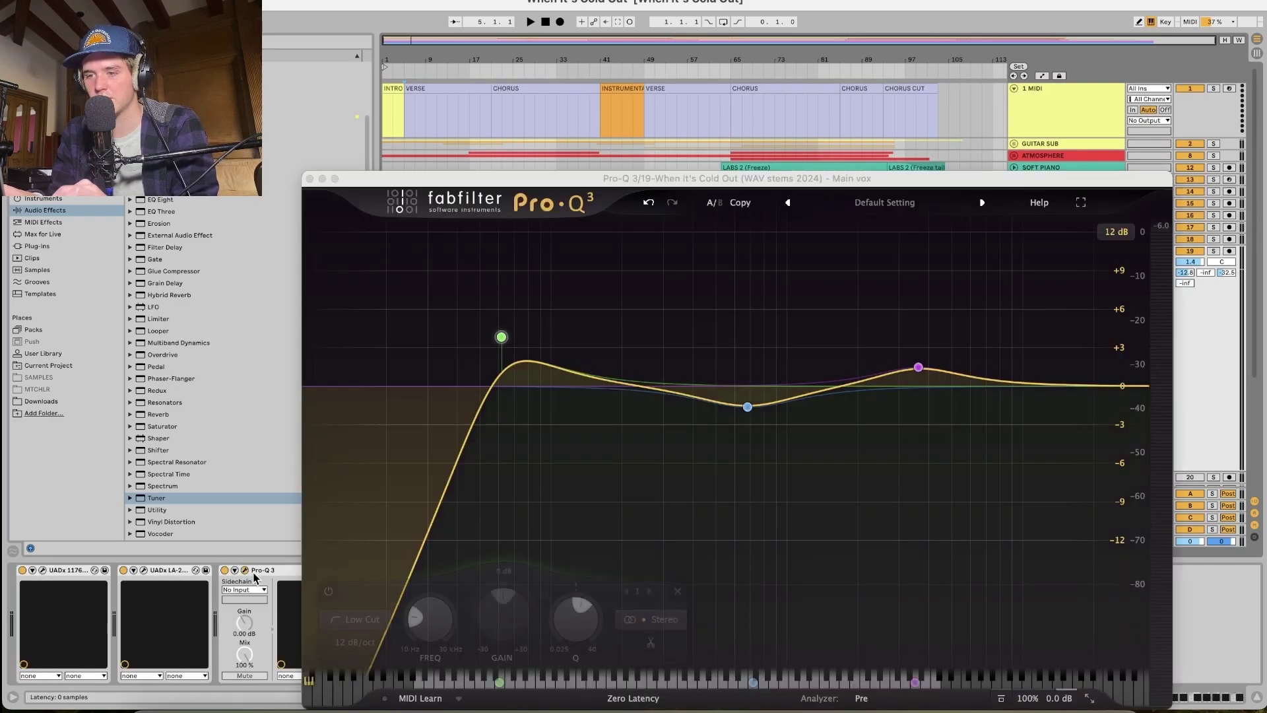
click(502, 339)
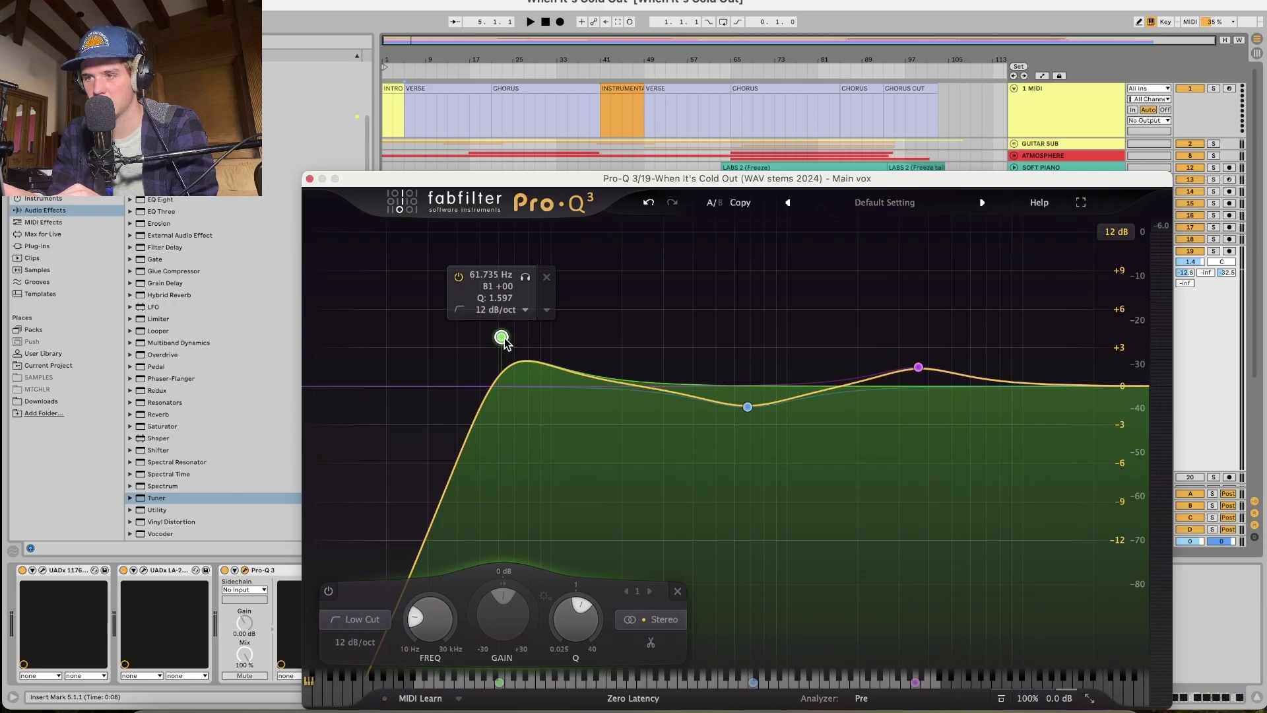
click(310, 179)
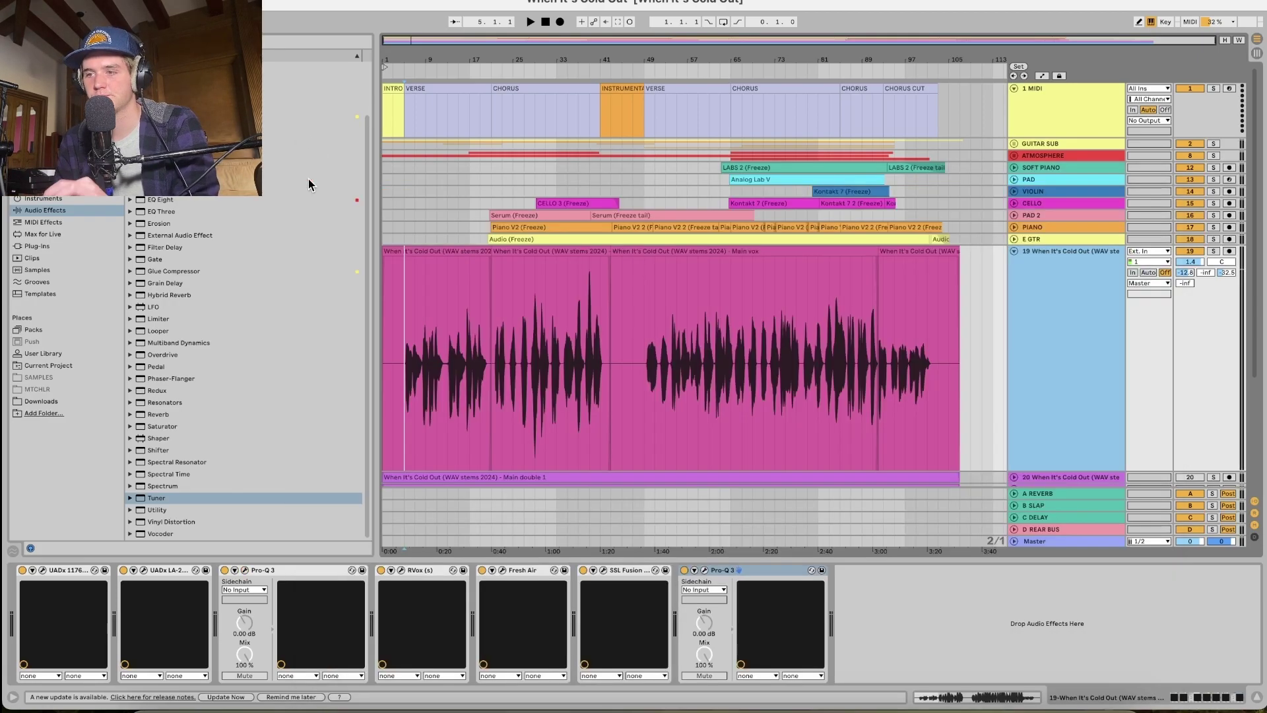
Open RVox on Main vox, solo the track, and briefly play from bar 5 to check its compression.
click(401, 570)
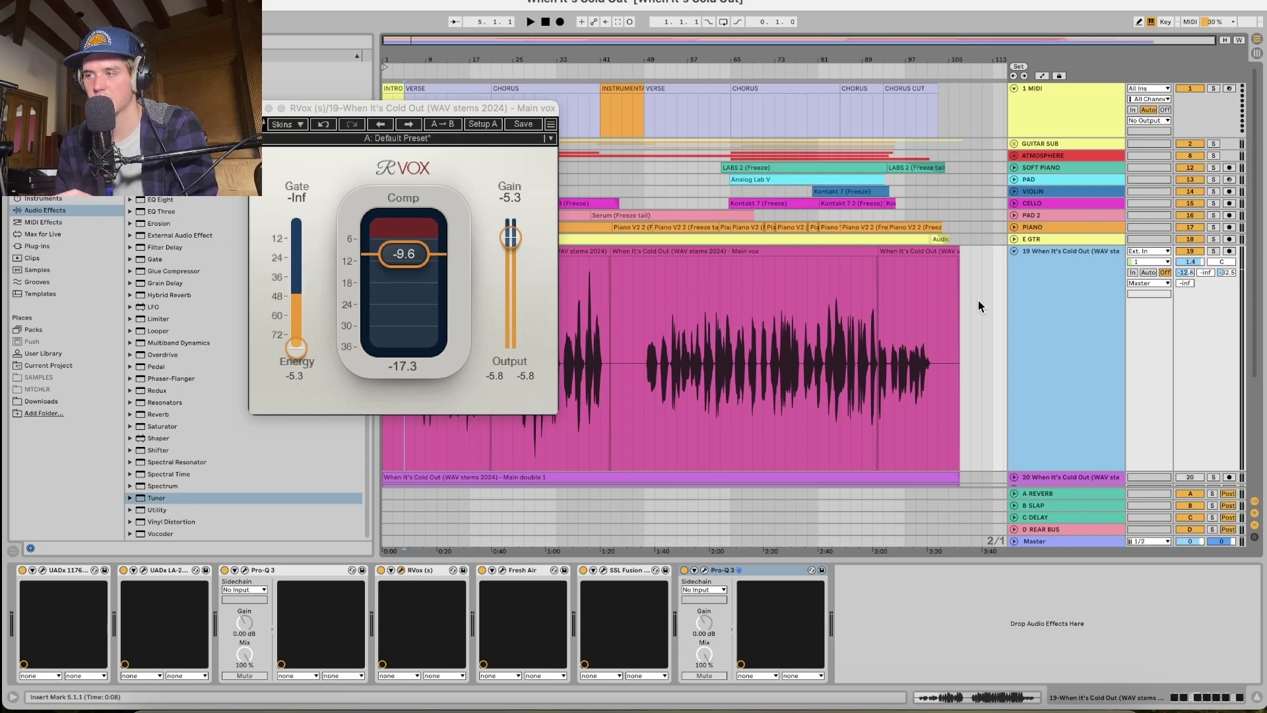
key(s)
key(space)
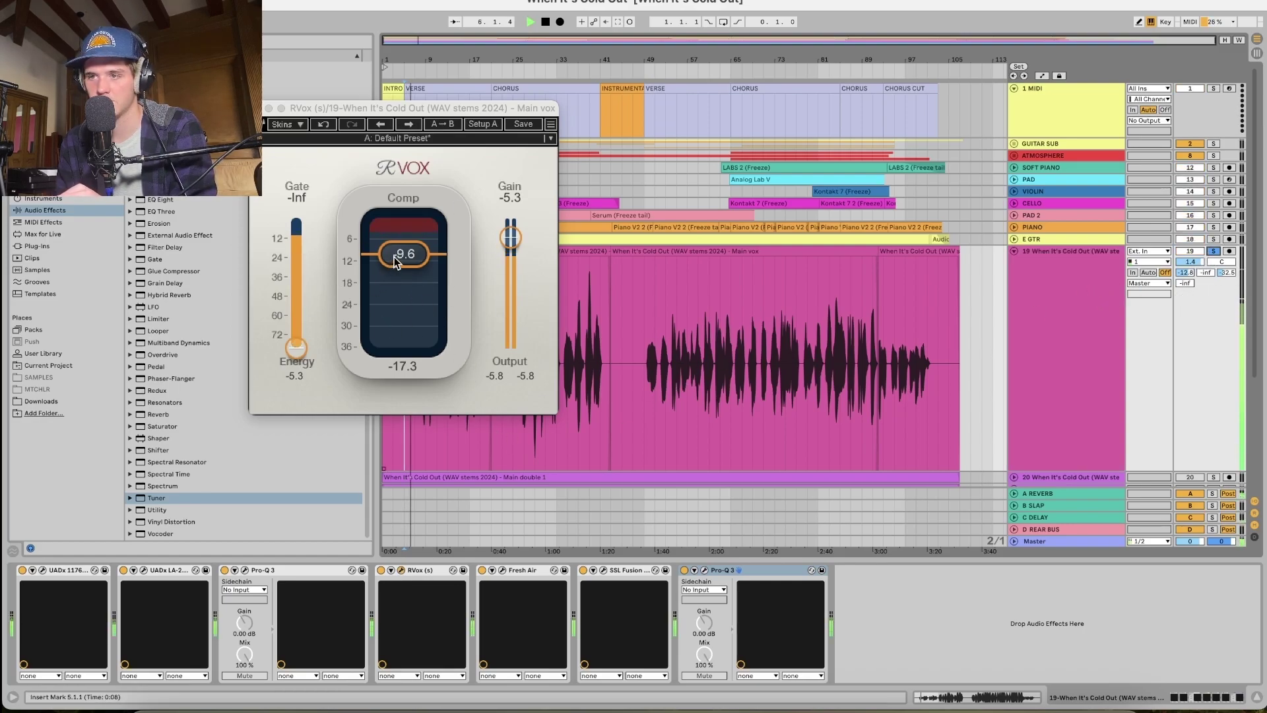
key(space)
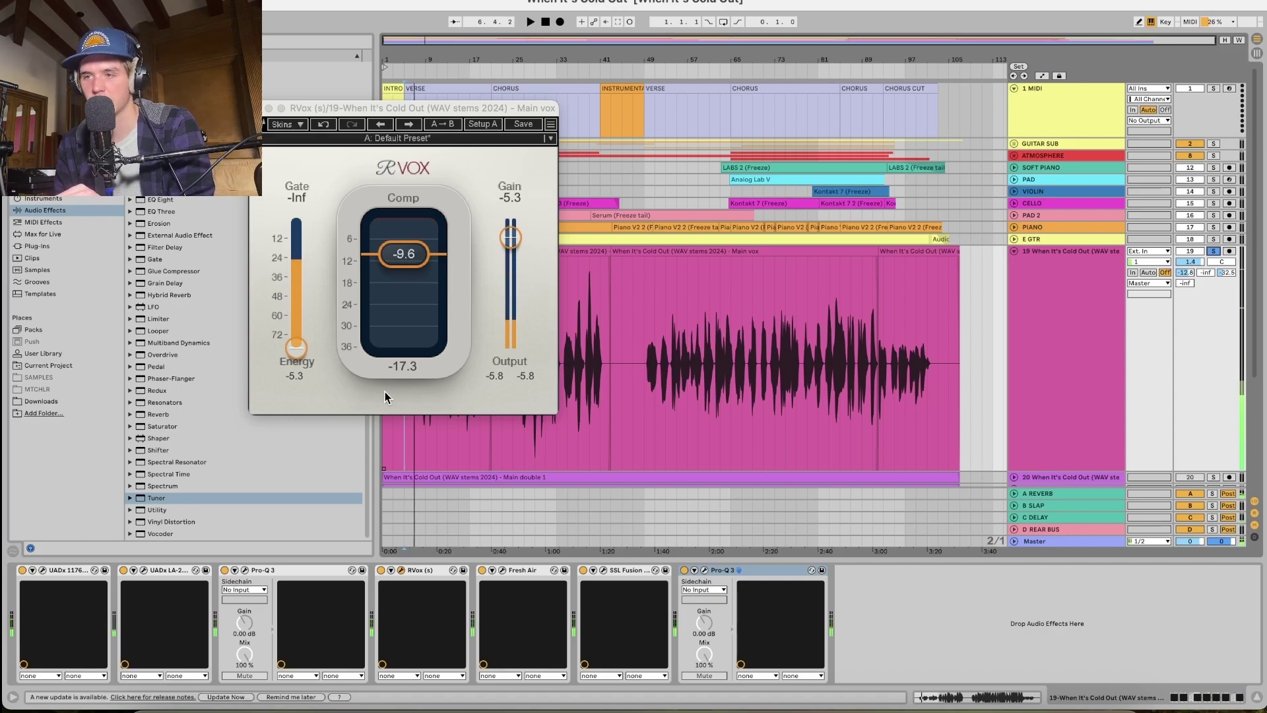
Check the Fresh Air and SSL Fusion HF Compressor settings on Main vox, closing both plug-ins and RVox.
click(502, 570)
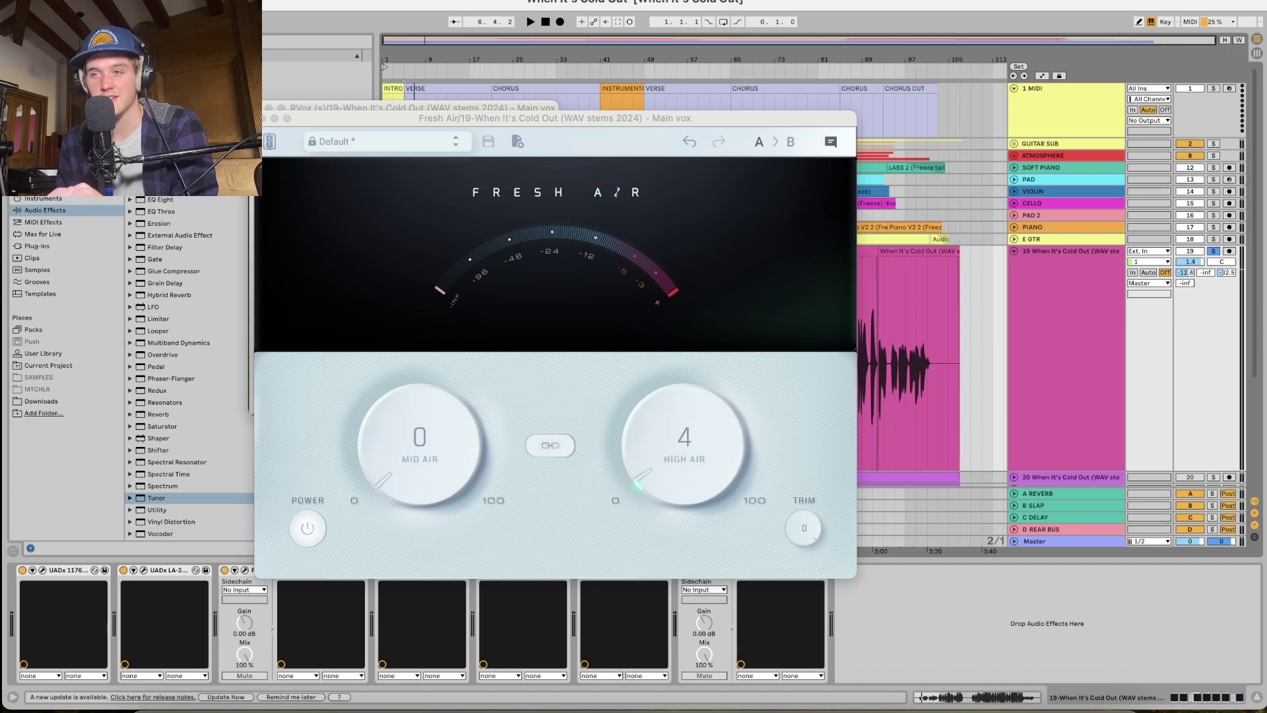
click(264, 119)
click(268, 109)
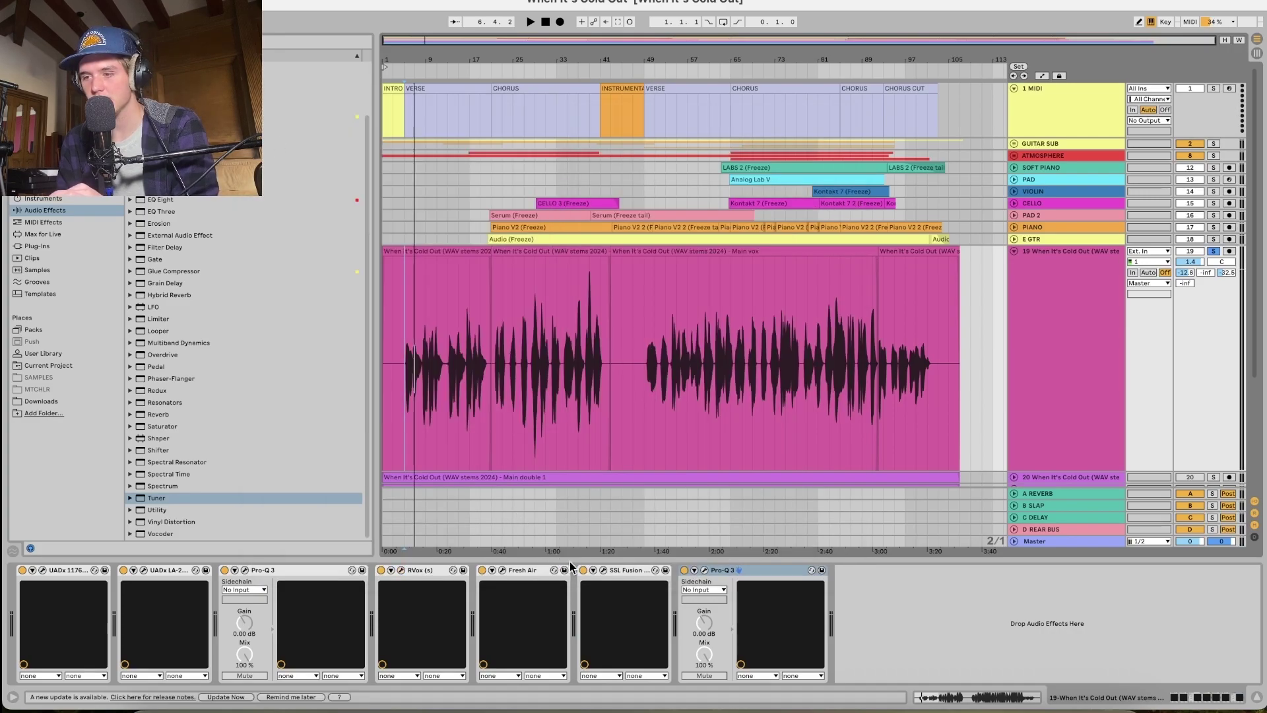
click(602, 572)
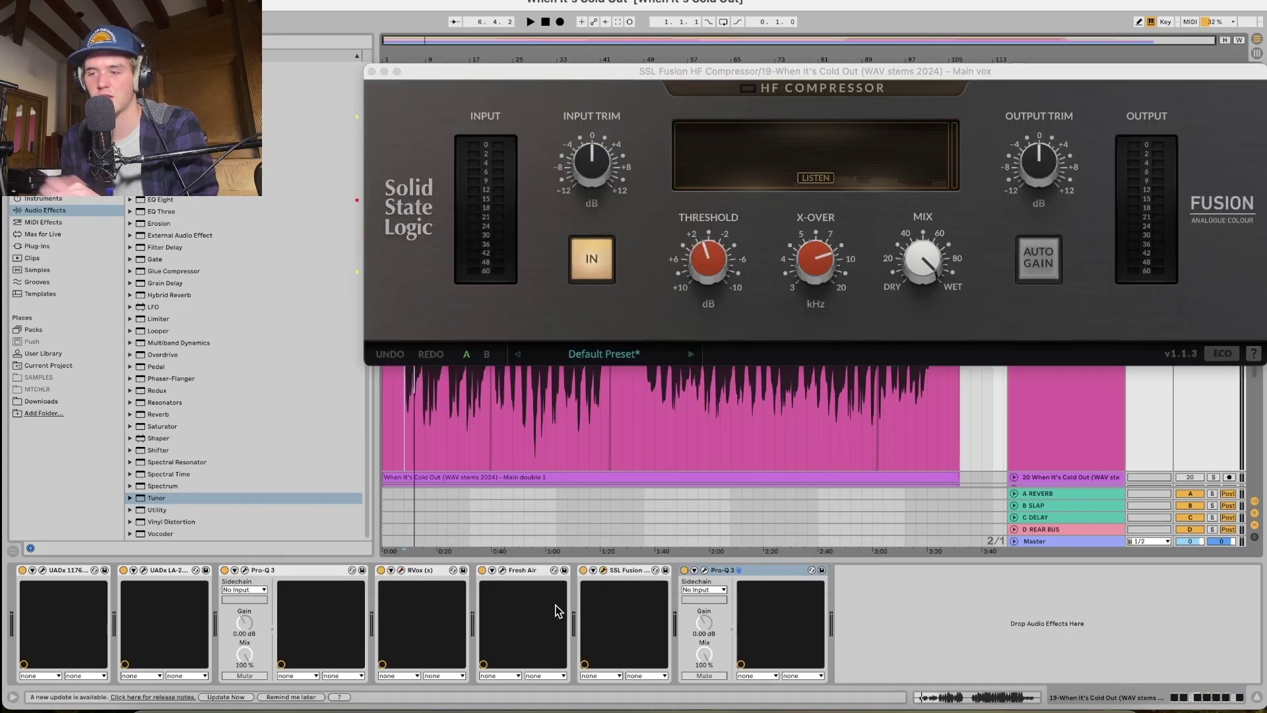
click(371, 71)
Audition the bell cut in the last Pro-Q 3 during playback and move it to about 304 Hz at -2.19 dB.
click(705, 571)
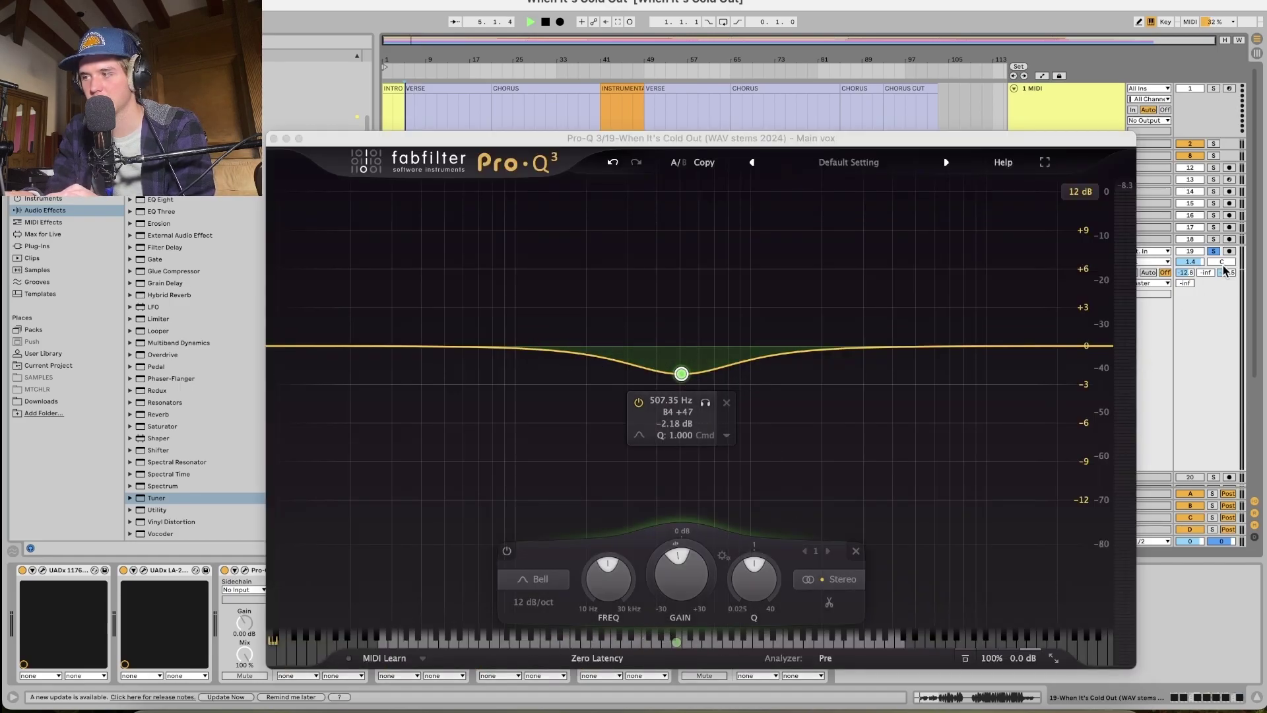
key(space)
click(704, 401)
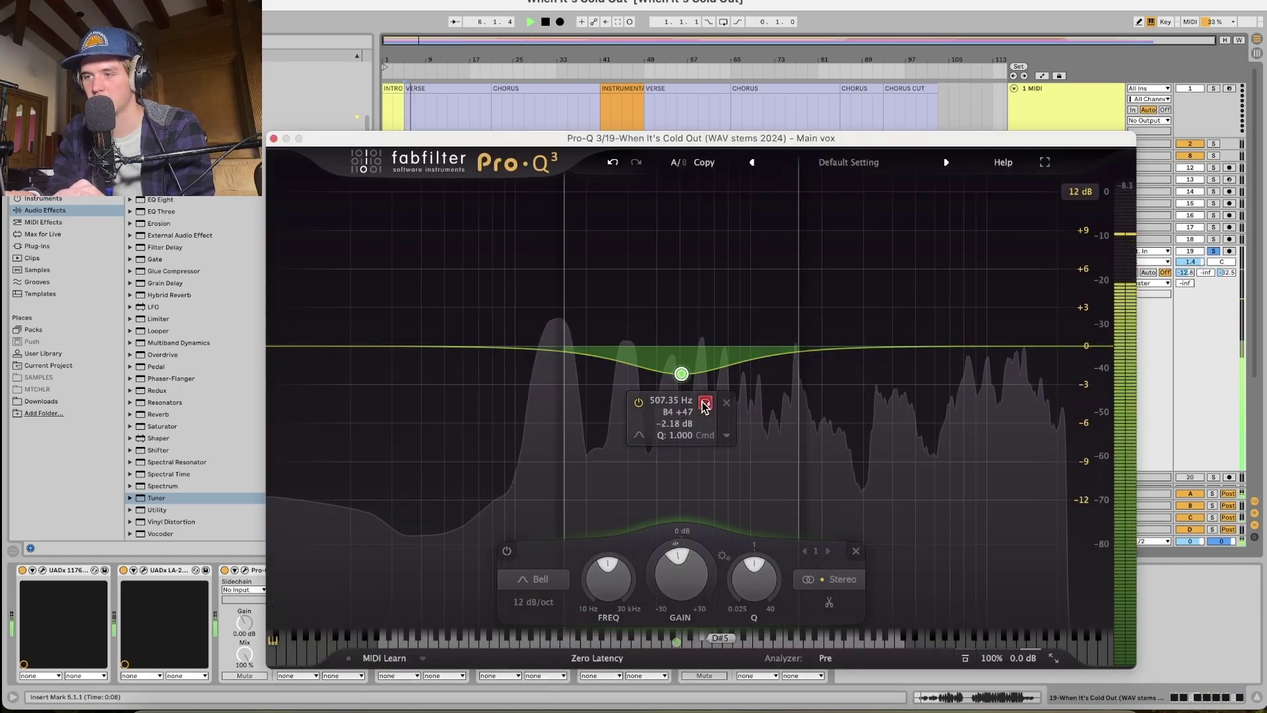
drag(681, 374, 657, 405)
click(671, 403)
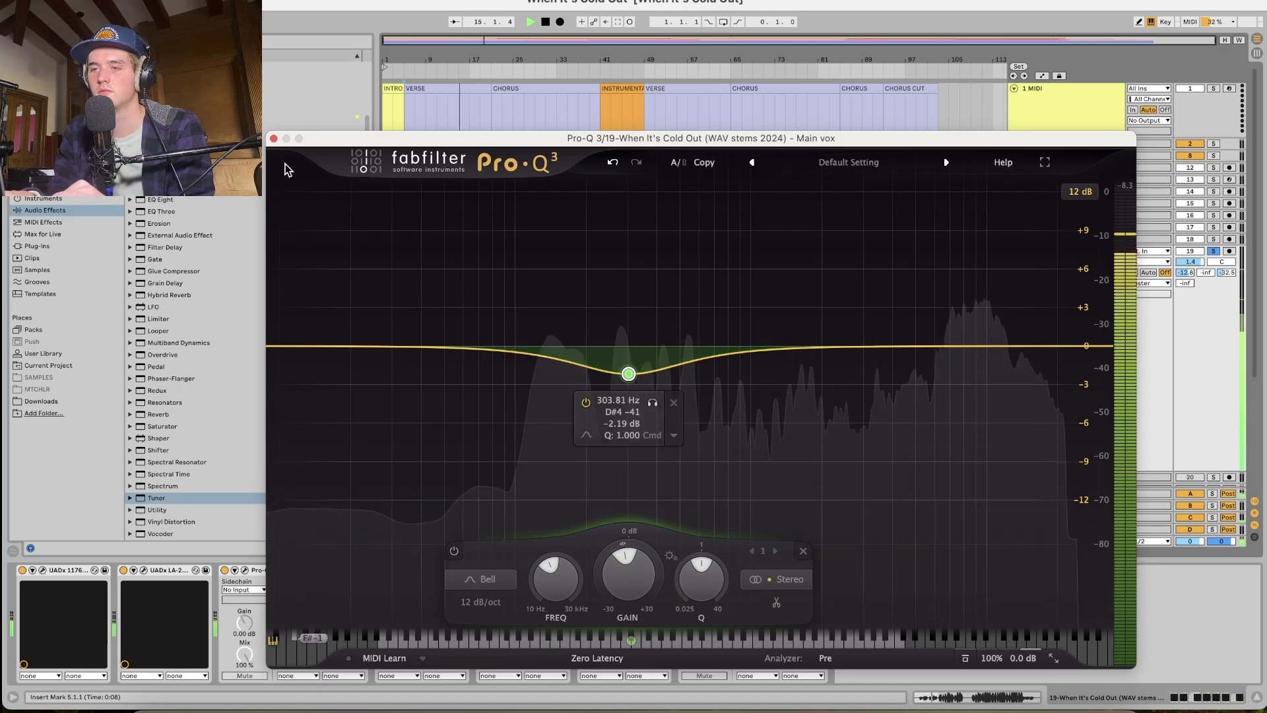
click(273, 139)
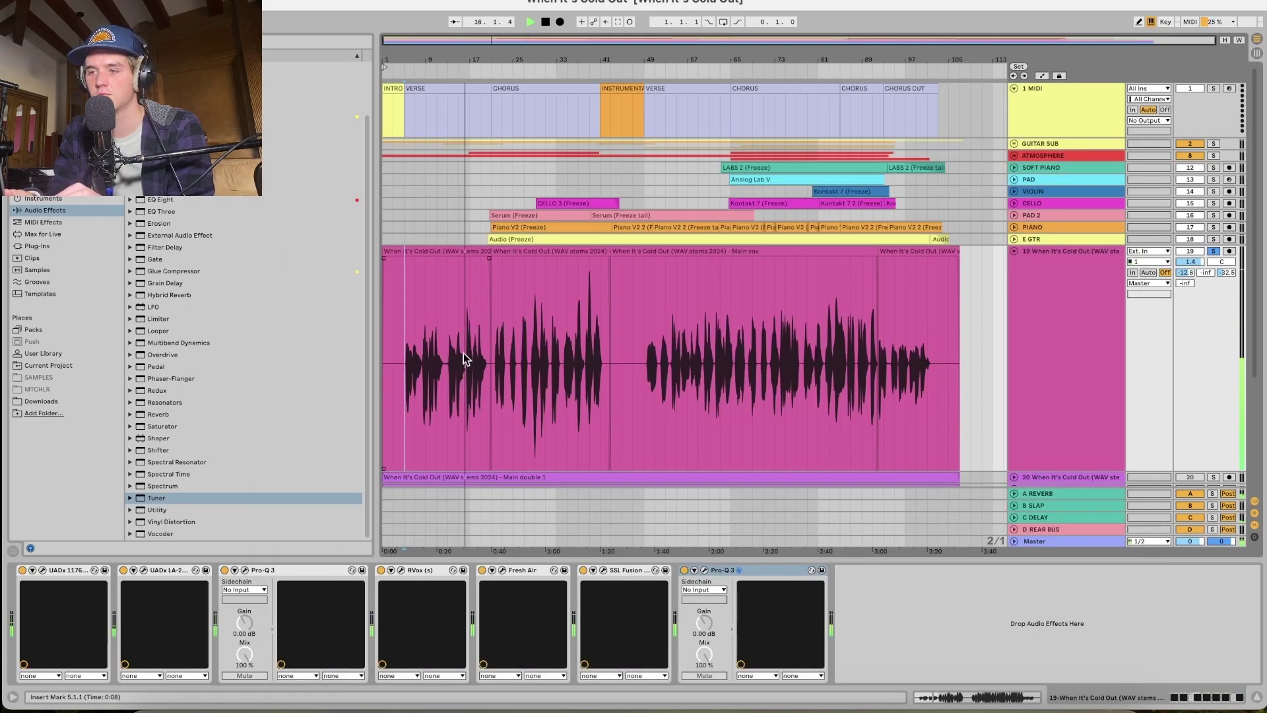
key(space)
Group the six purple backing vocal tracks, from Main double 1 to vox low, and name the group DBLS.
scroll(664, 277, down, 5)
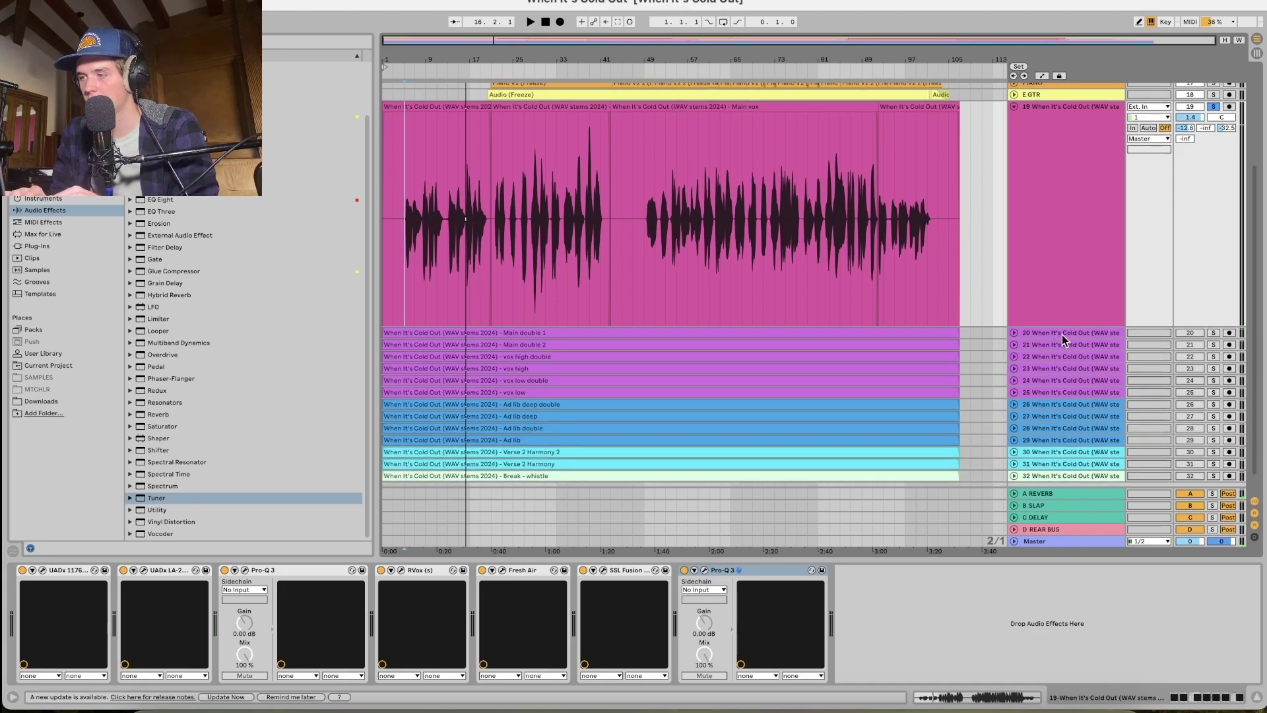
click(1062, 320)
click(1071, 392)
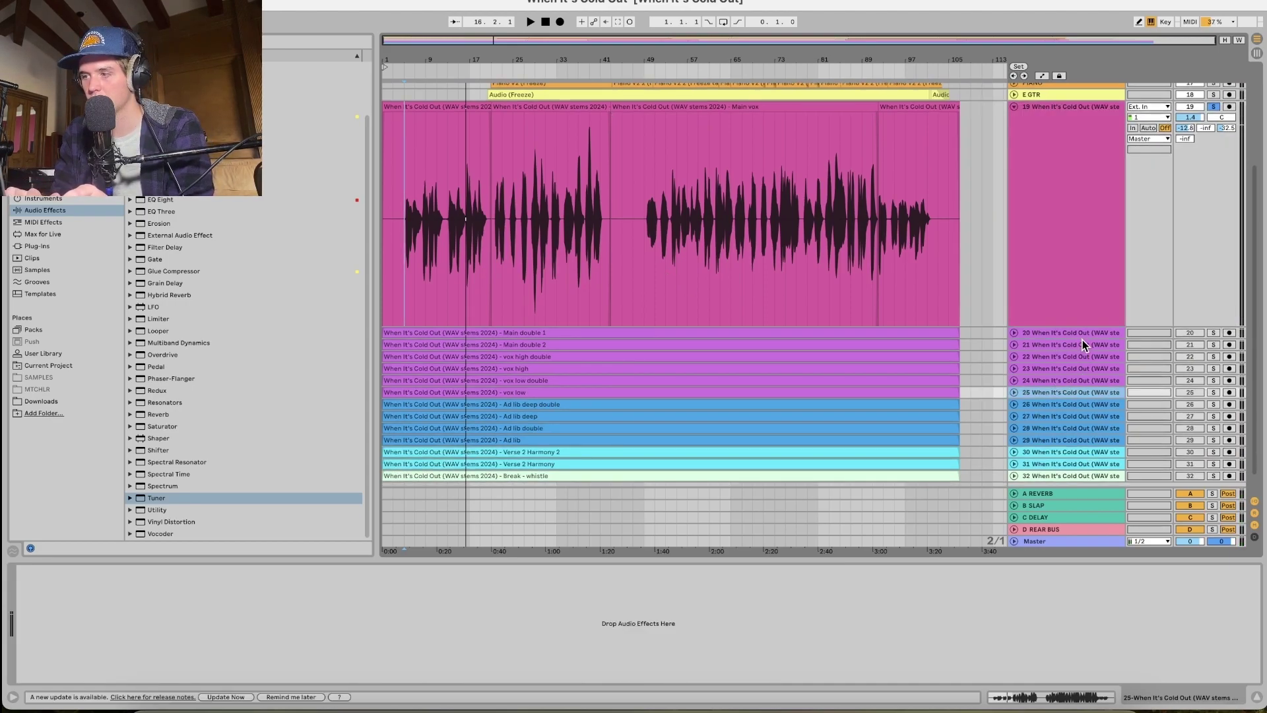
shift+click(1083, 334)
key(super+g)
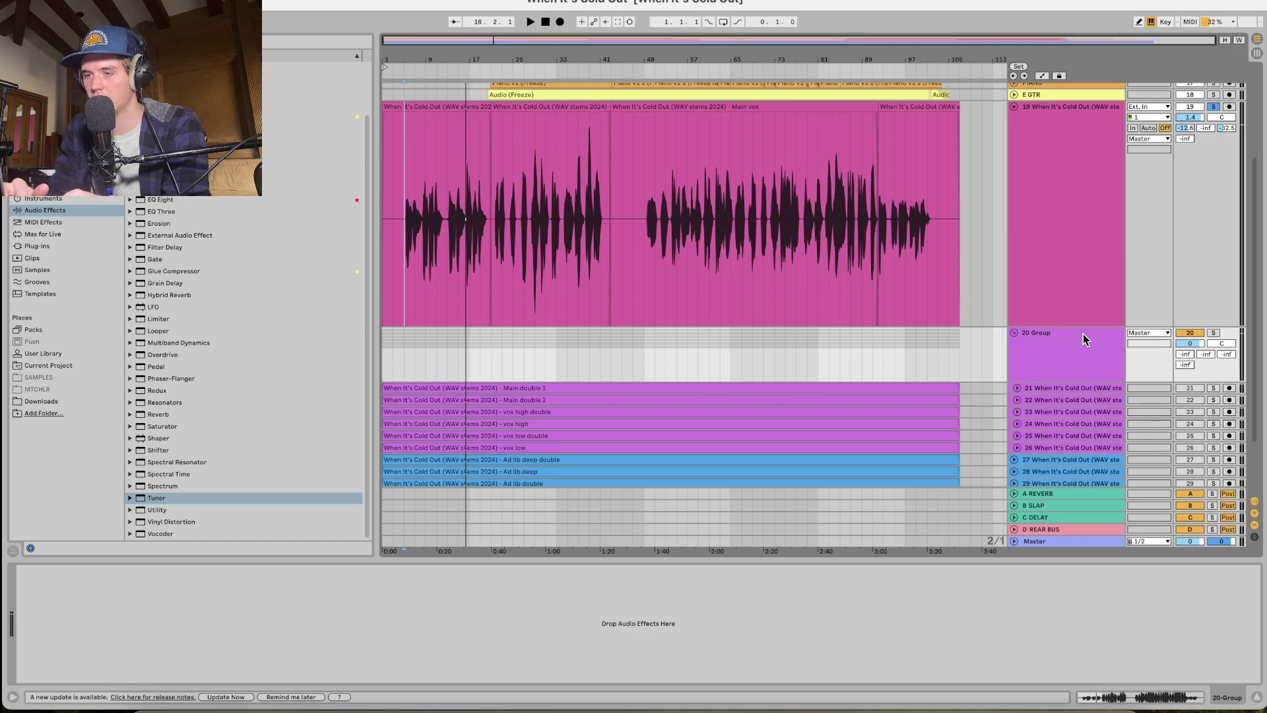
click(1083, 334)
key(super+r)
text(D)
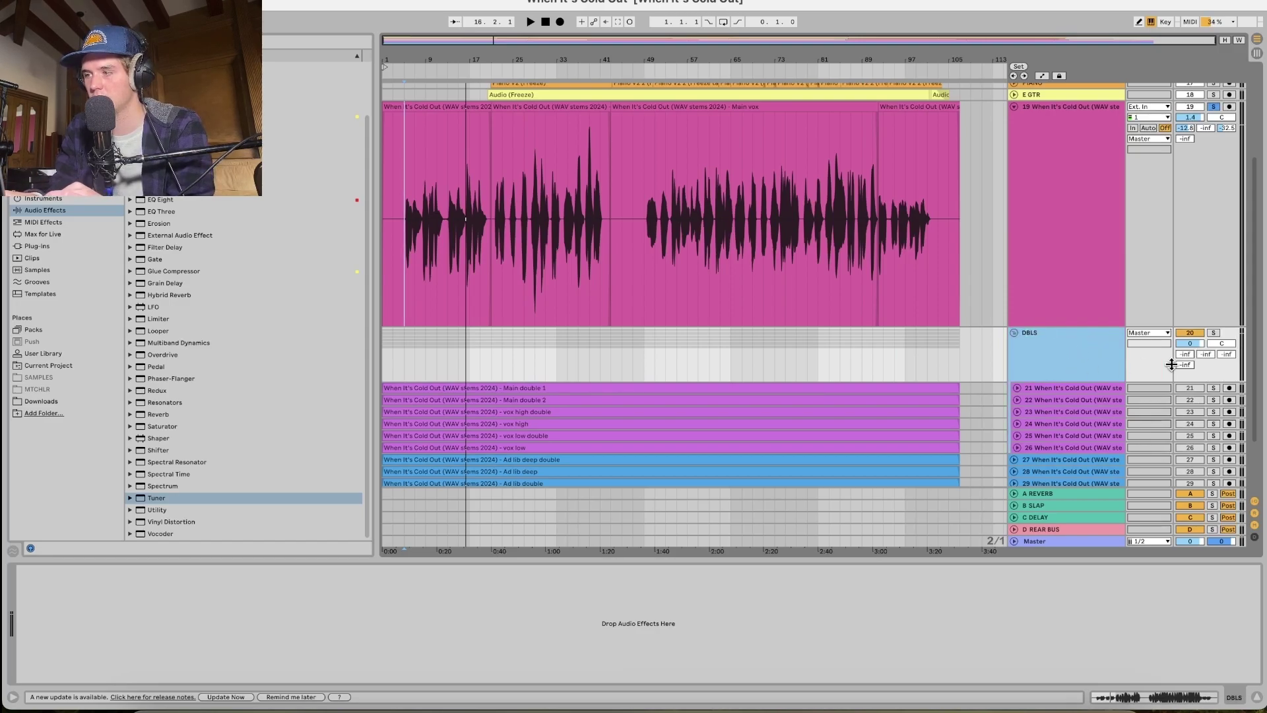
Solo the DBLS group together with Main vox during playback and expand the six grouped tracks to show their waveforms.
click(1213, 332)
key(space)
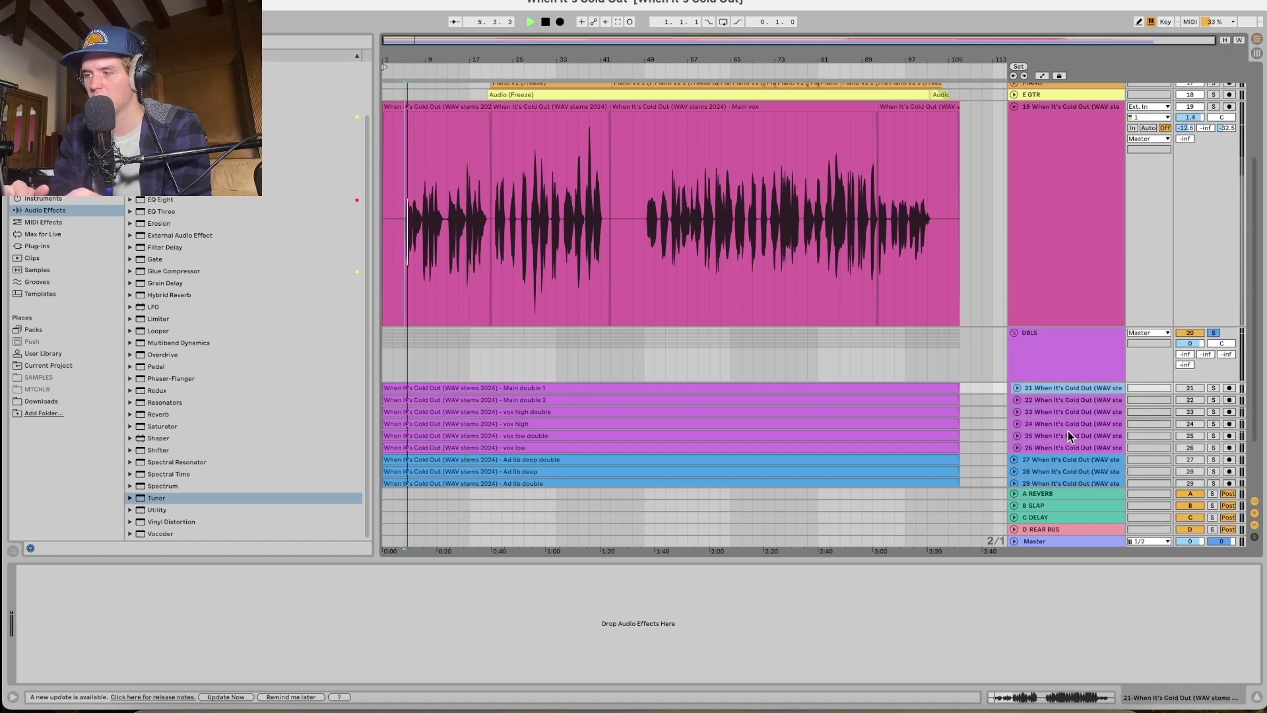
click(1064, 447)
drag(1062, 452, 1064, 495)
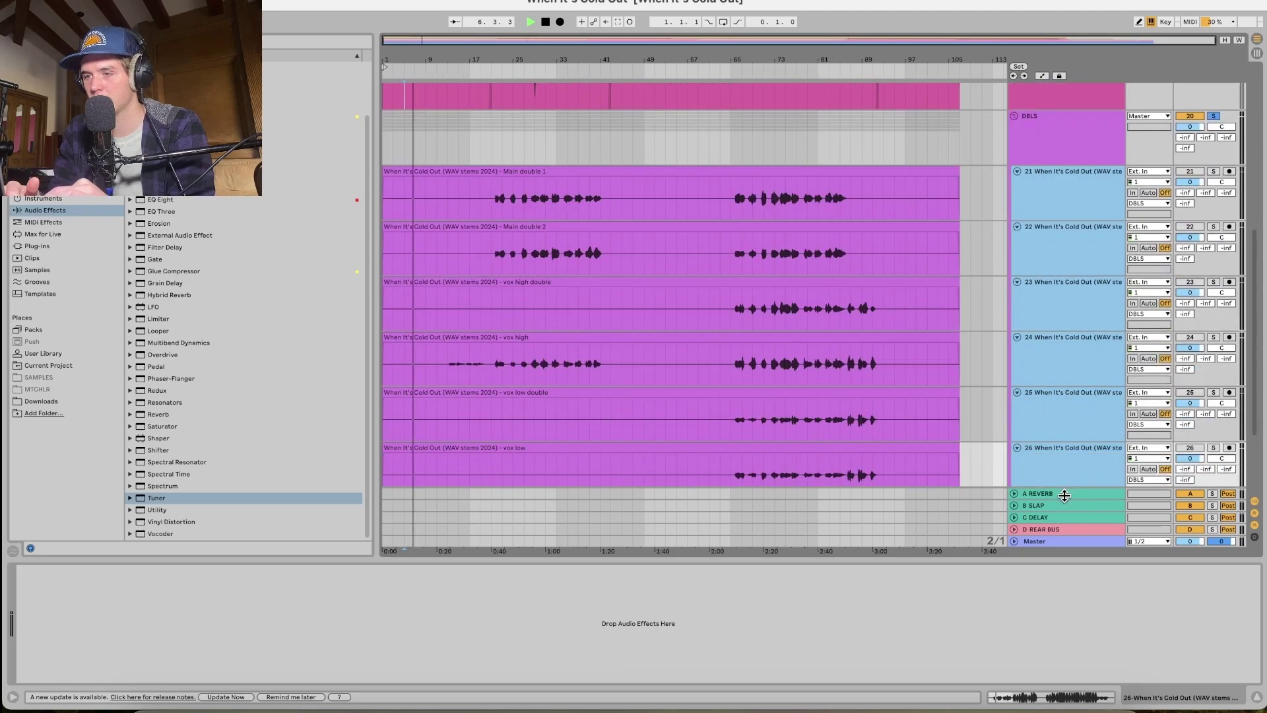
super+click(1213, 171)
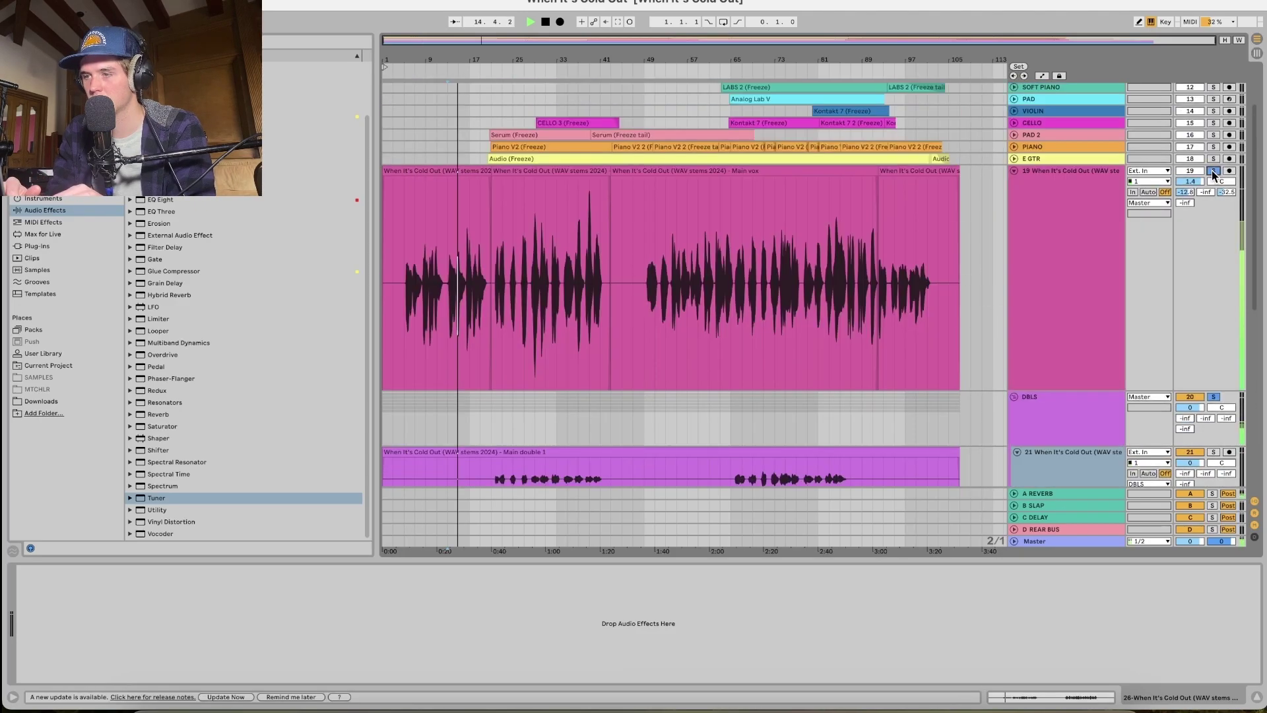
scroll(870, 223, down, 8)
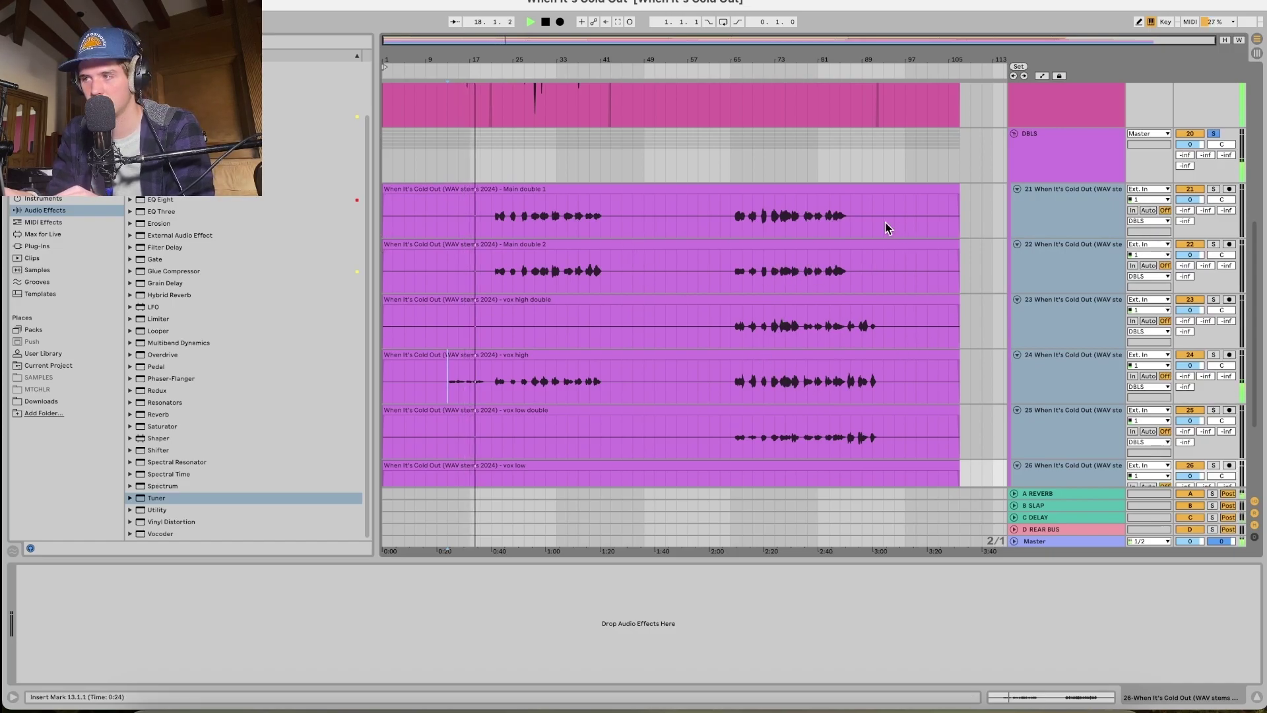
Pan Main double 1 to 30L and Main double 2 to 30R.
click(727, 221)
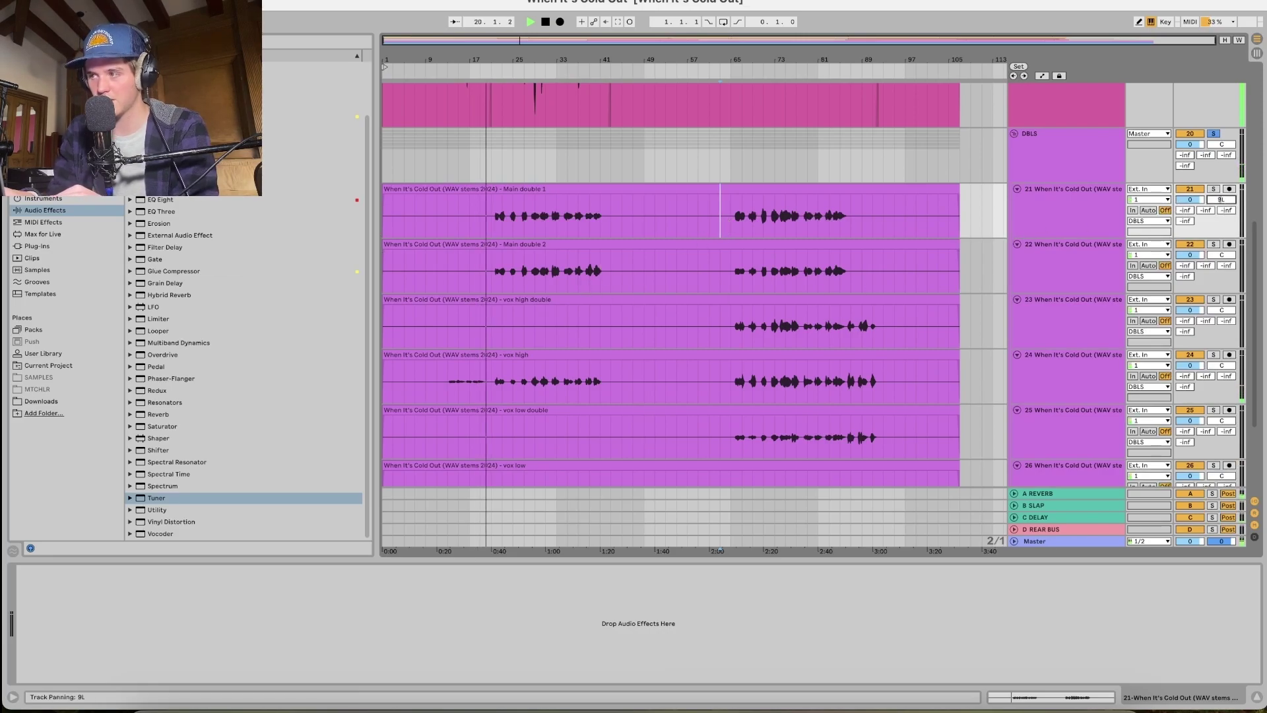
drag(1222, 200, 1221, 252)
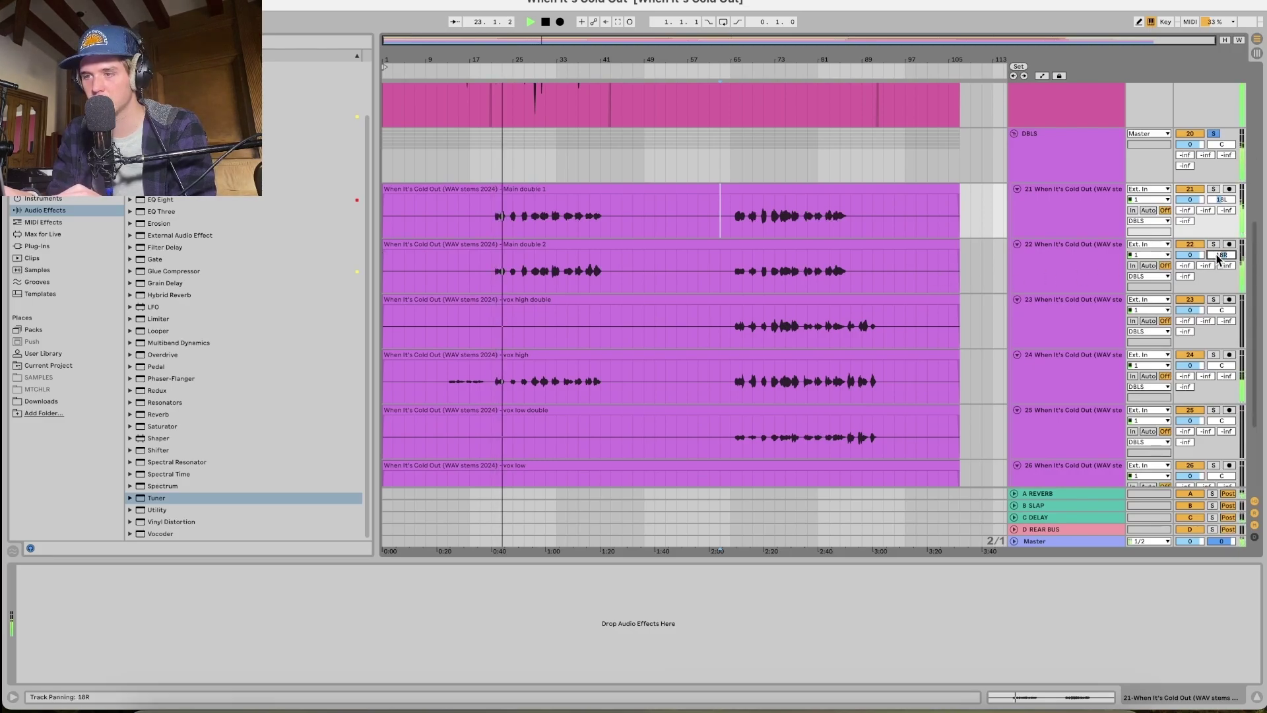
drag(1221, 255, 1221, 249)
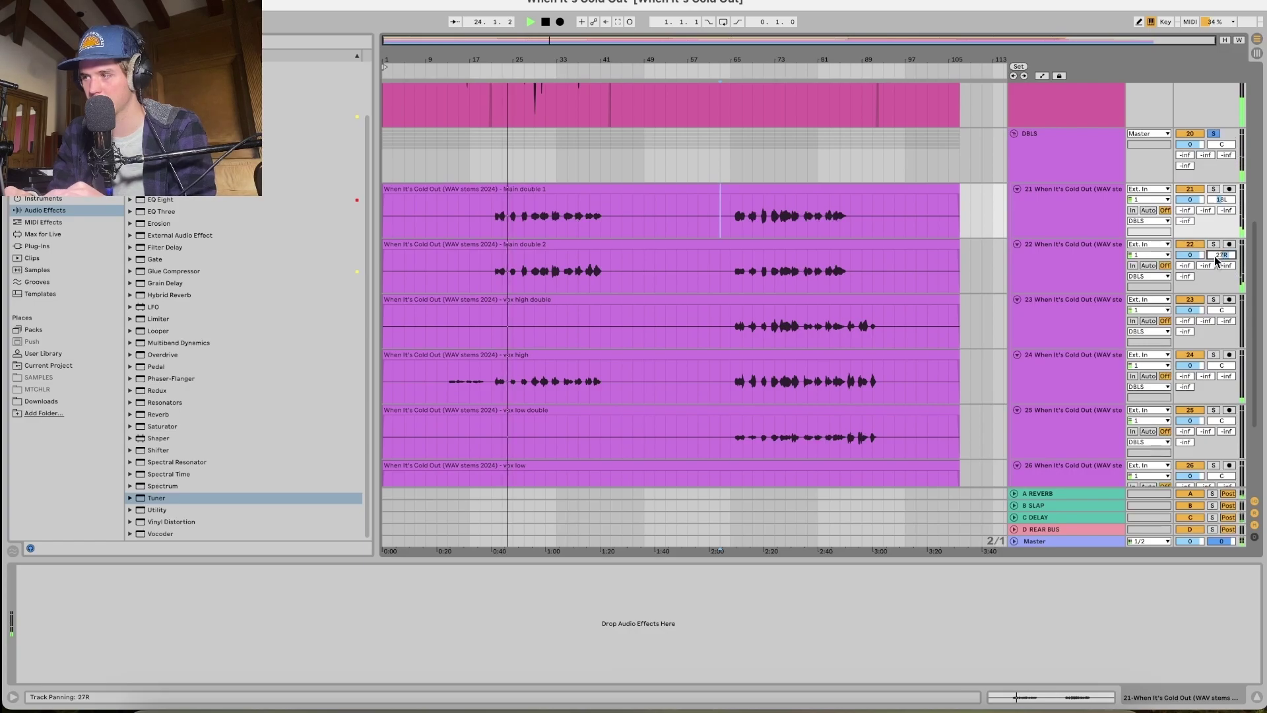
click(1218, 200)
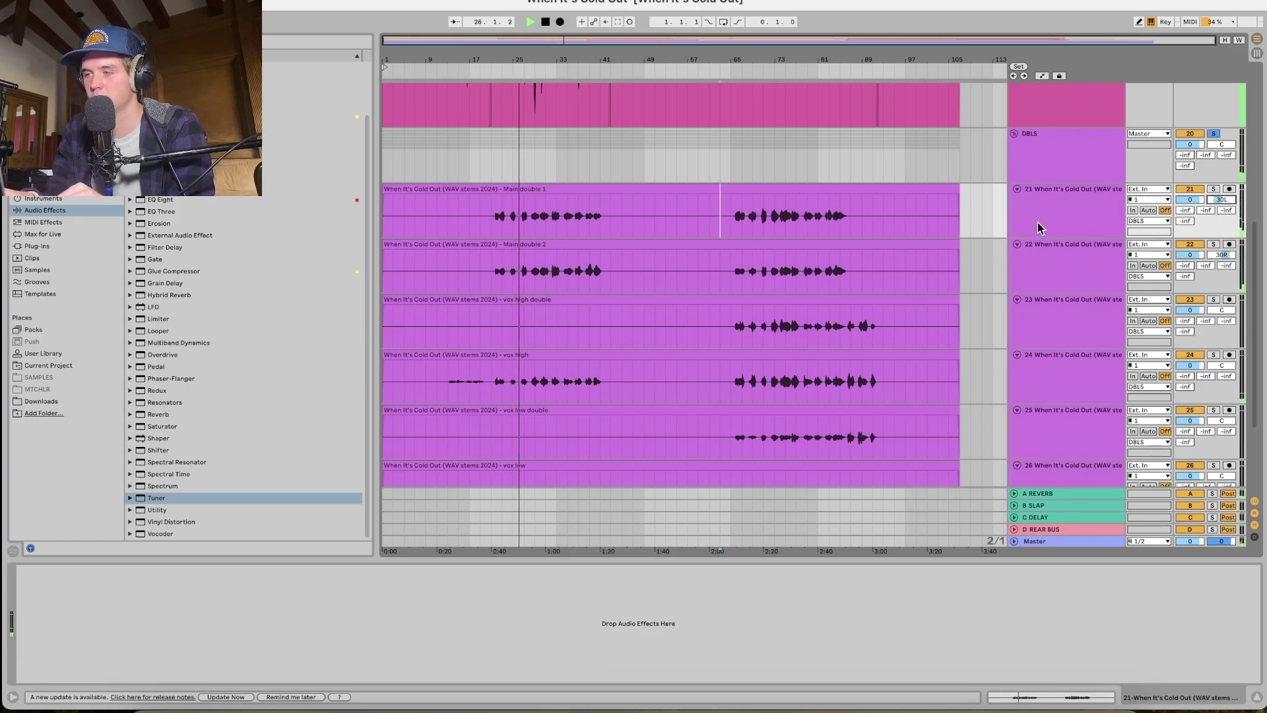
click(1080, 217)
shift+click(1065, 258)
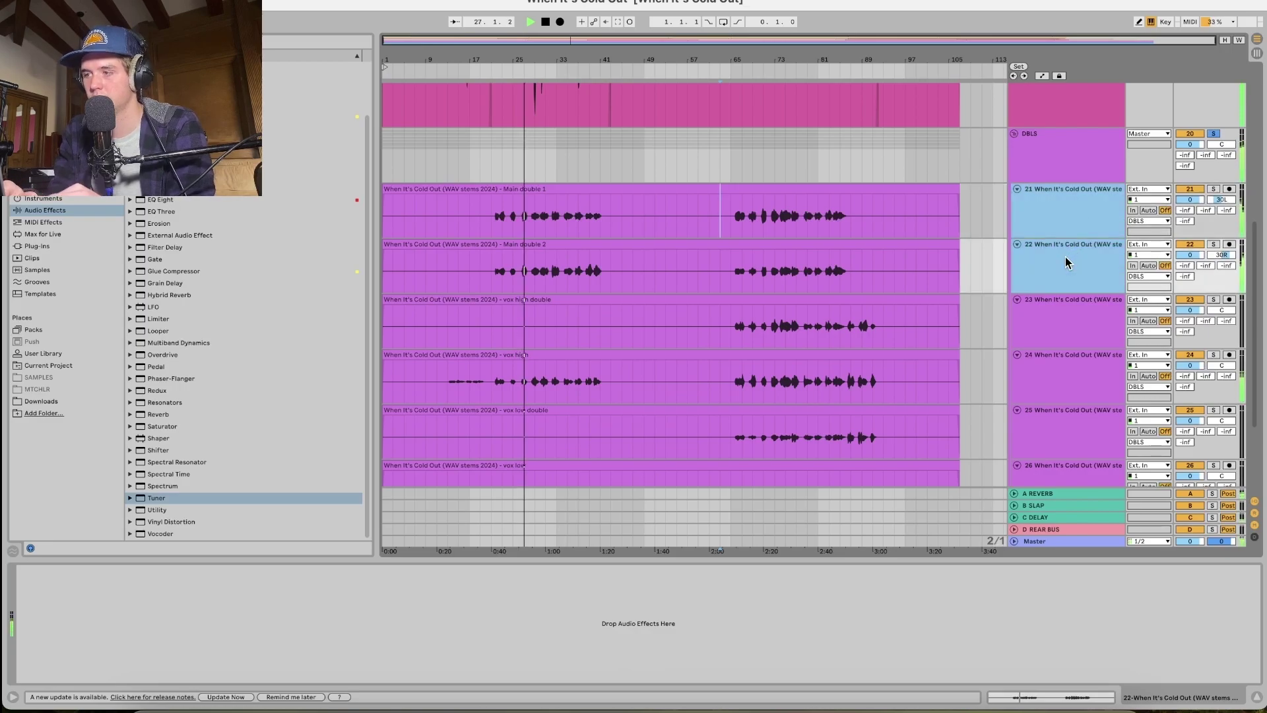
Add Pro-Q 3 to the DBLS group with a 12 dB/oct low cut at about 131 Hz.
click(1040, 173)
key(space)
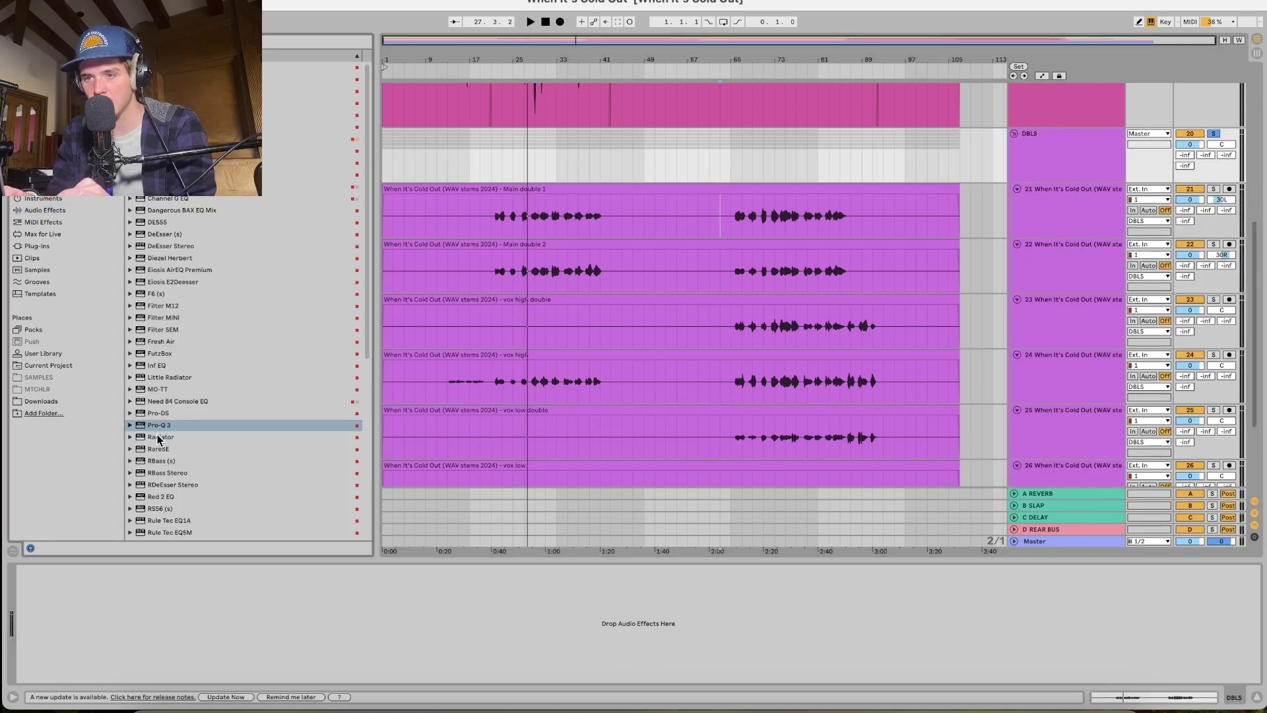
drag(154, 428, 920, 399)
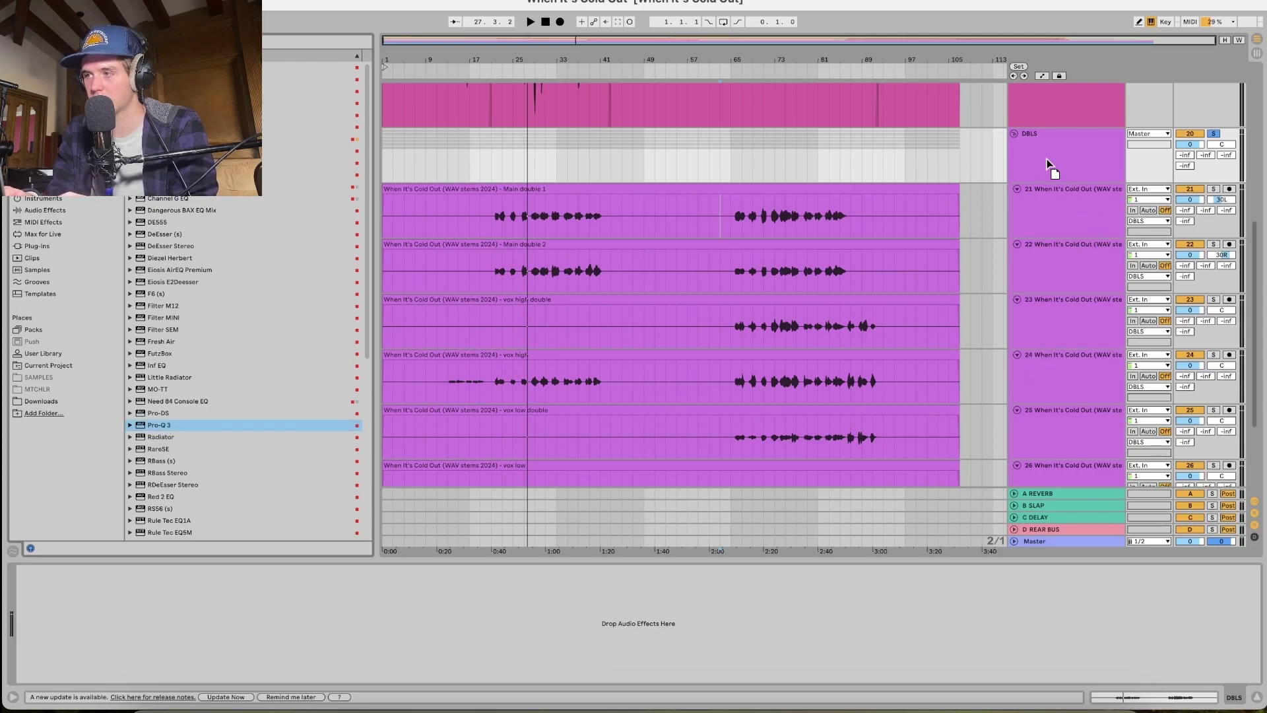
drag(270, 489, 80, 618)
drag(287, 362, 549, 374)
key(space)
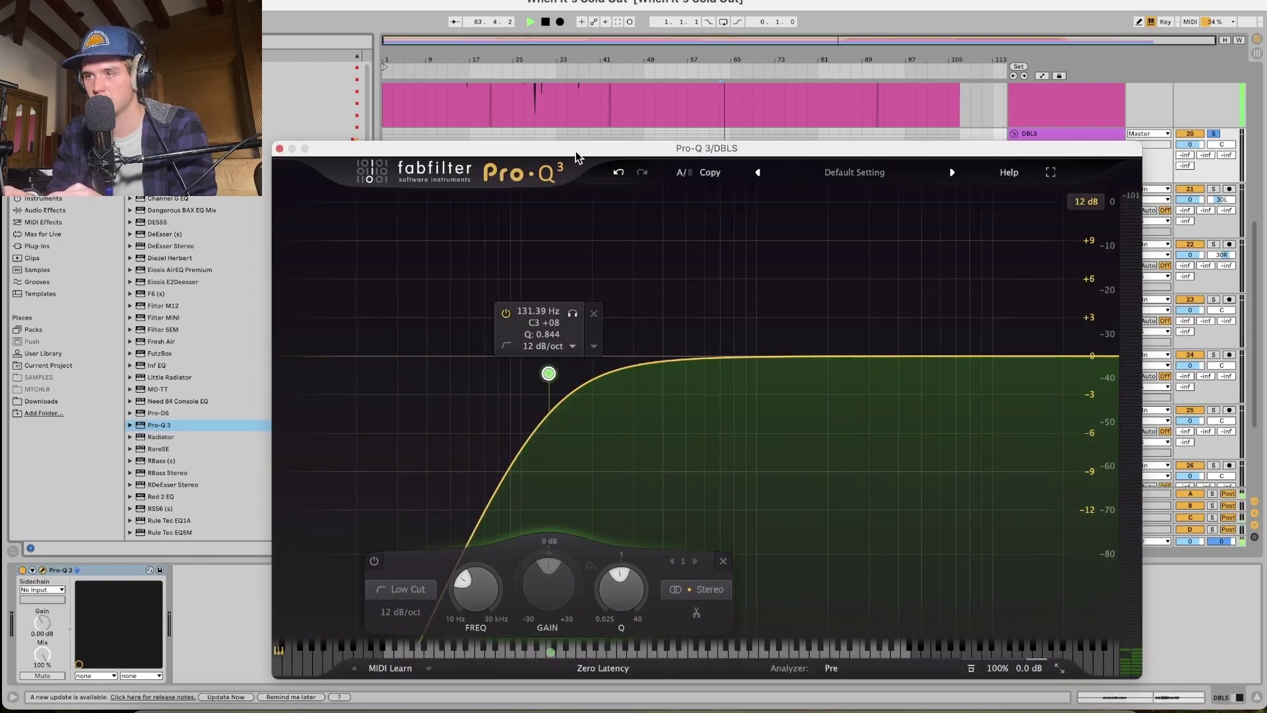
Play the doubles from the first chorus and raise the low-cut frequency of the DBLS group's Pro-Q 3.
drag(576, 152, 577, 428)
click(488, 268)
key(space)
key(space)
scroll(488, 268, up, 5)
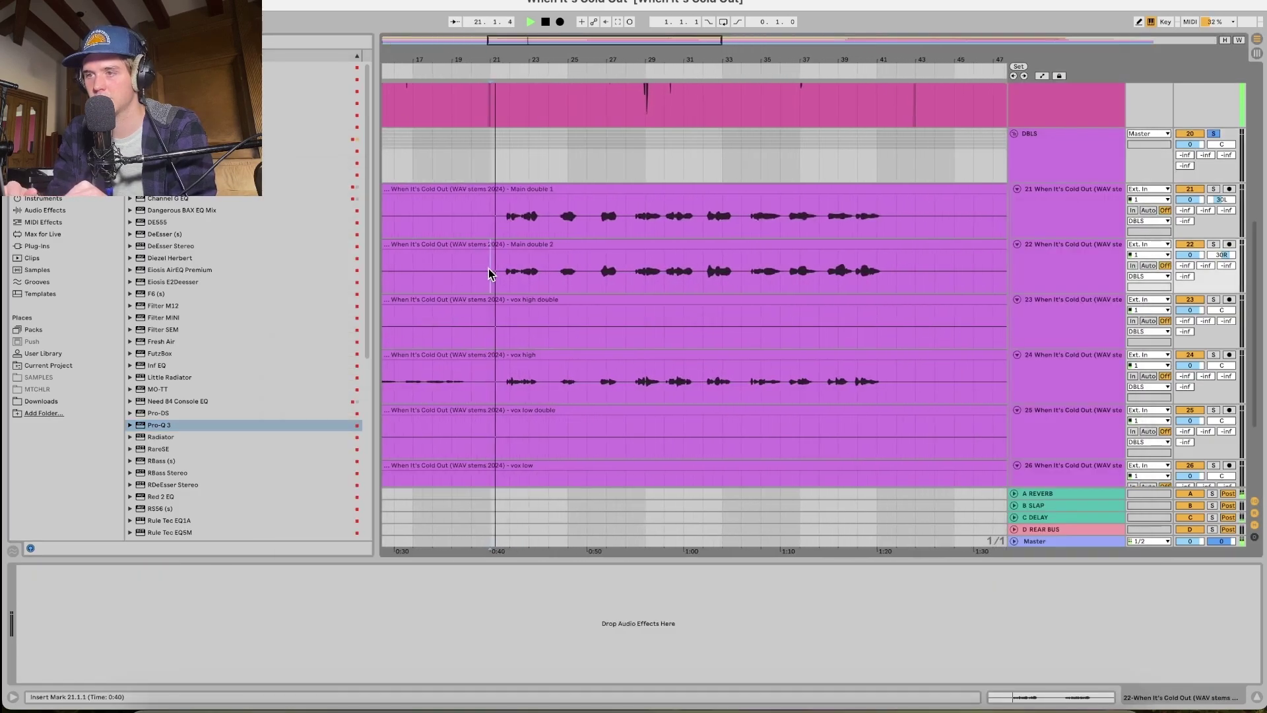
click(507, 218)
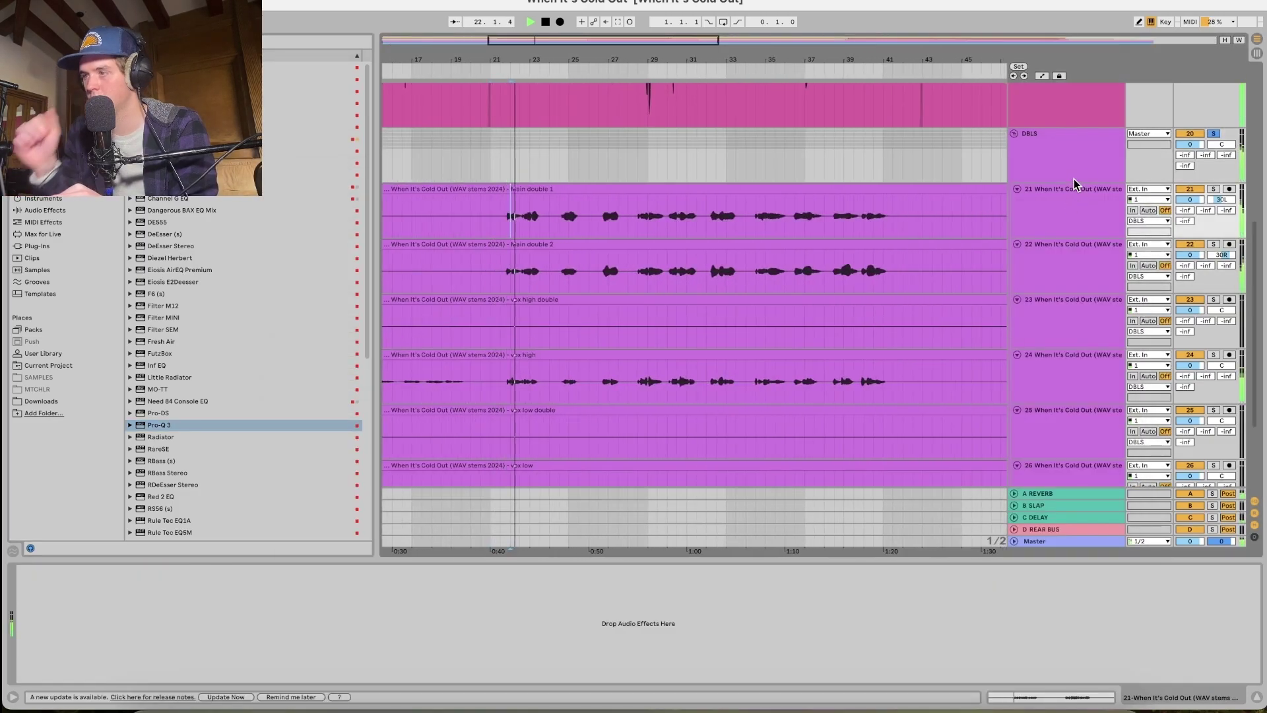
click(1075, 179)
drag(574, 350, 679, 348)
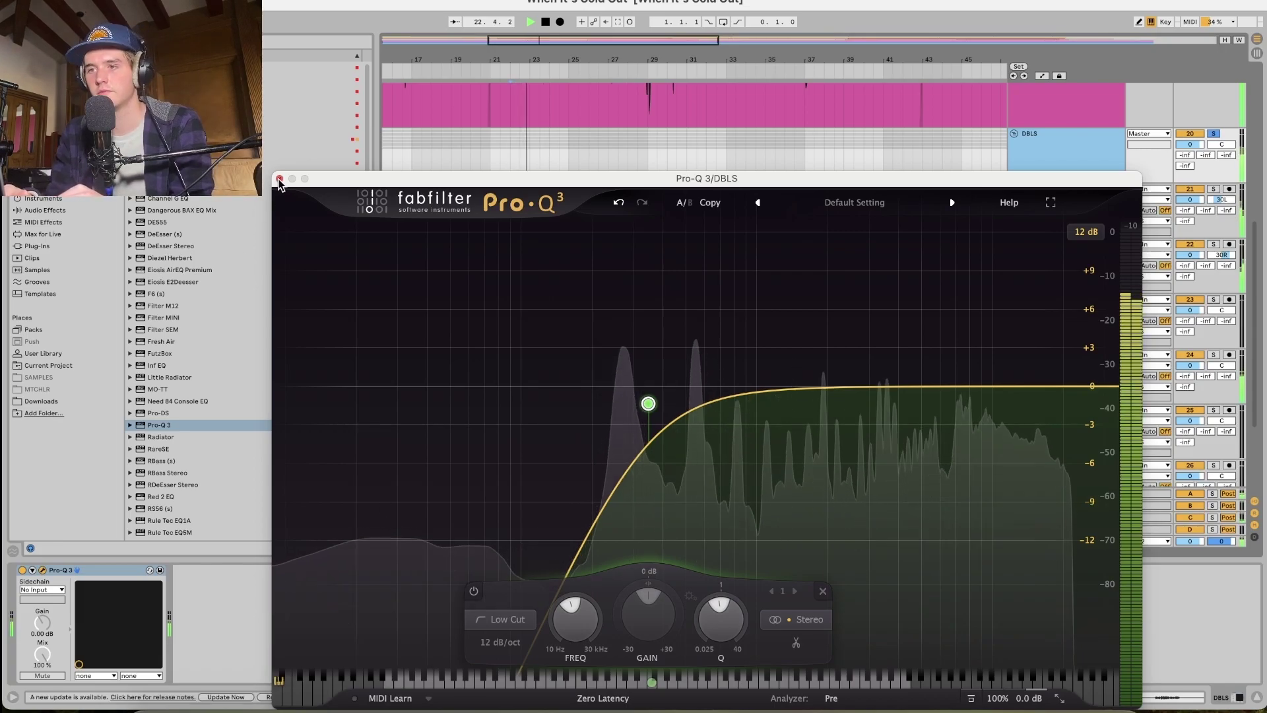
click(279, 178)
Lower the DBLS group volume to -4.0 dB.
scroll(603, 284, down, 5)
scroll(602, 284, right, 2)
scroll(602, 284, up, 4)
scroll(603, 284, left, 3)
scroll(602, 288, left, 3)
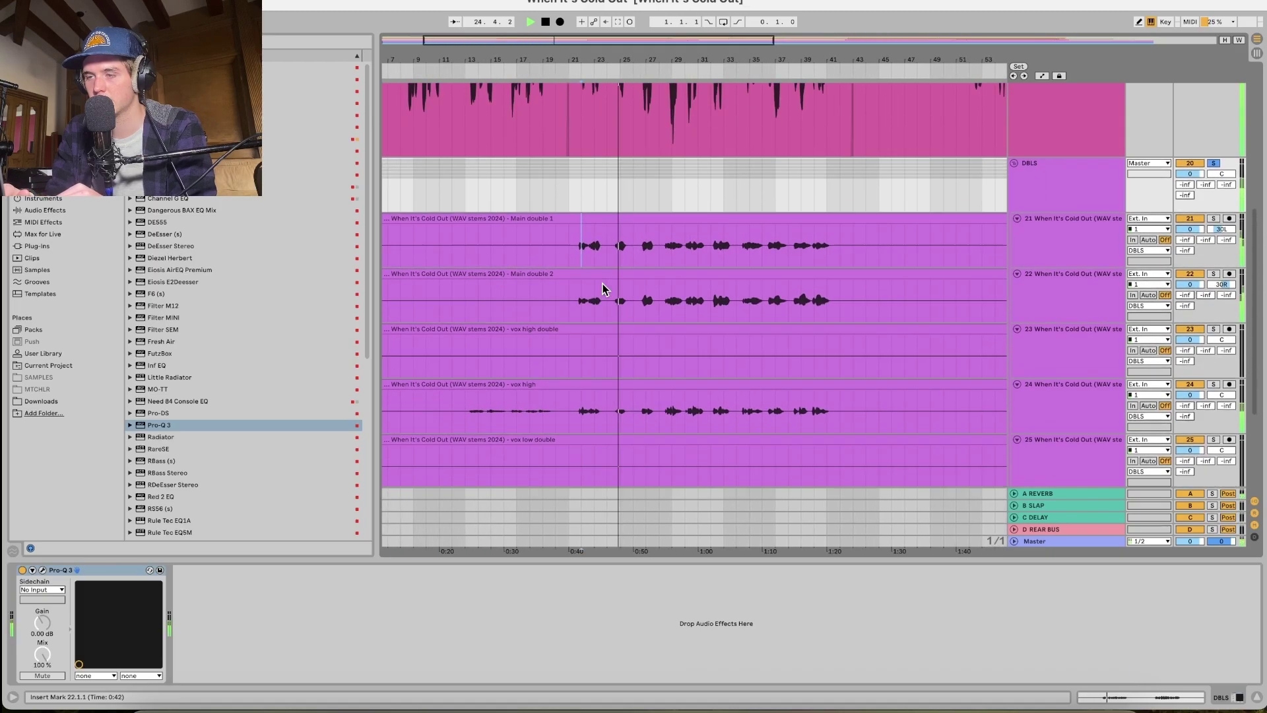
click(1038, 283)
click(1113, 183)
drag(1189, 174, 1189, 190)
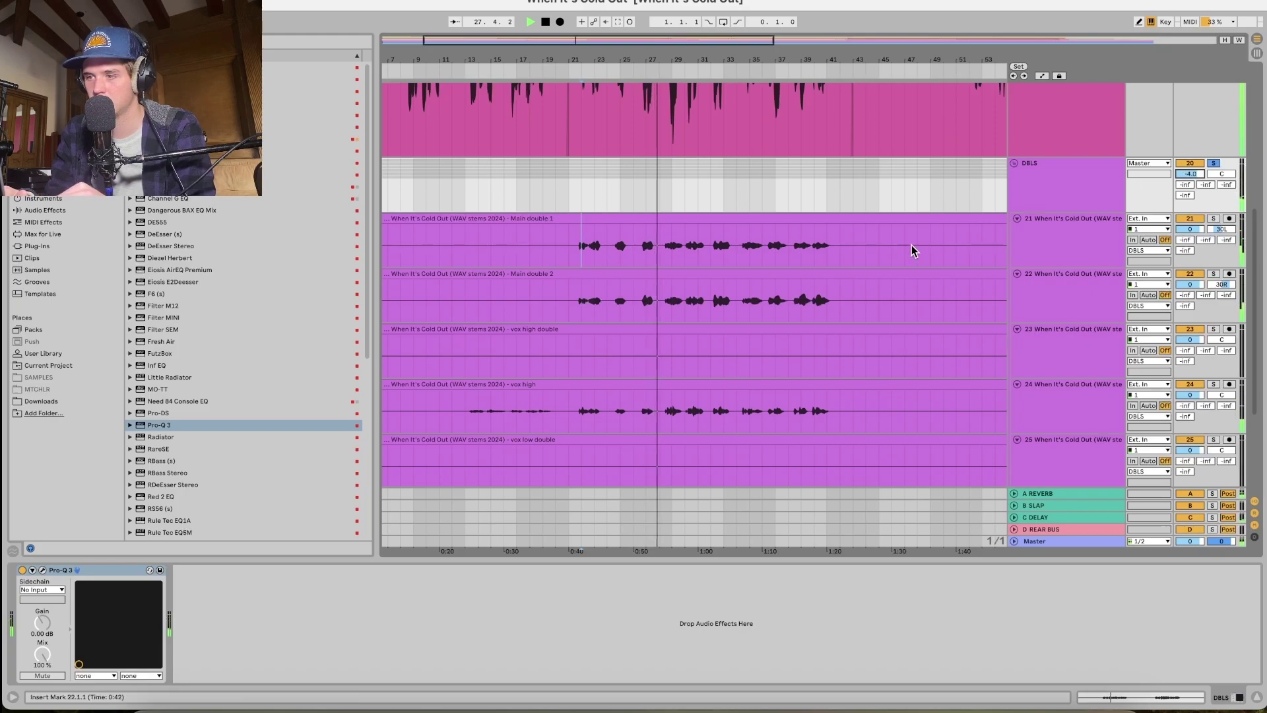
Pan vox low double to 50L and vox low to 50R, and play from bar 65.
scroll(912, 244, down, 5)
key(w)
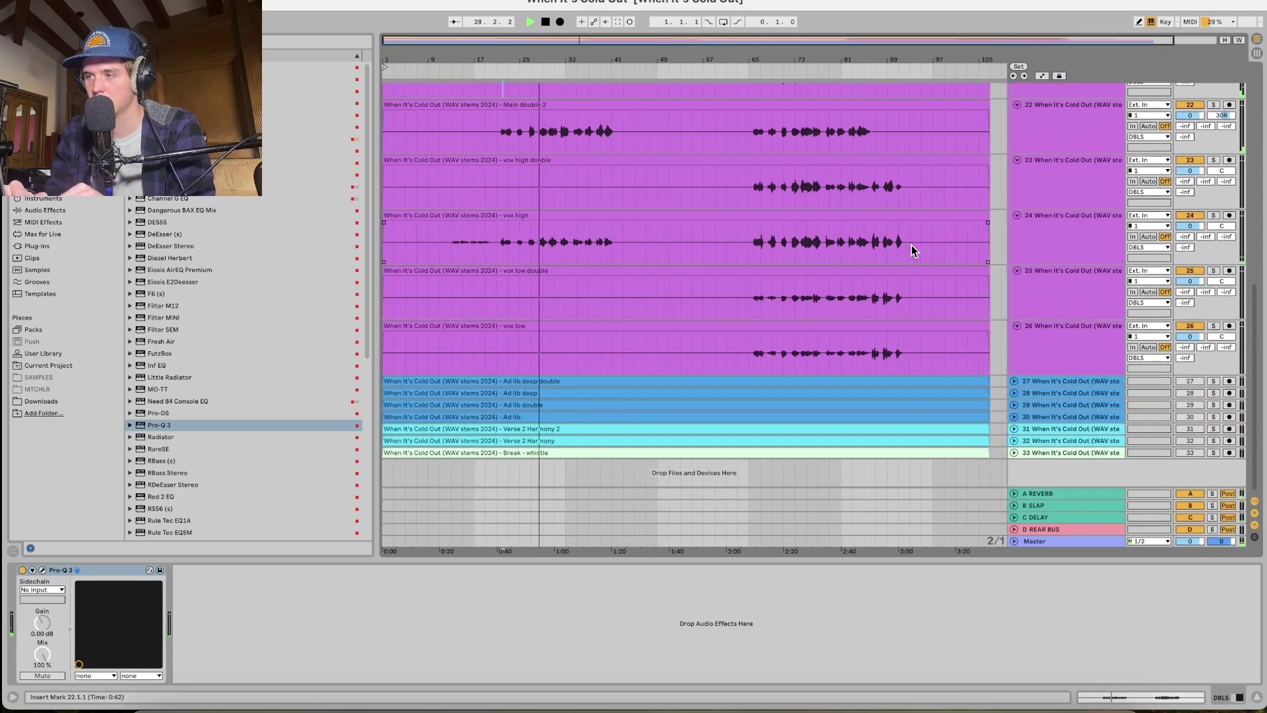
click(748, 297)
key(space)
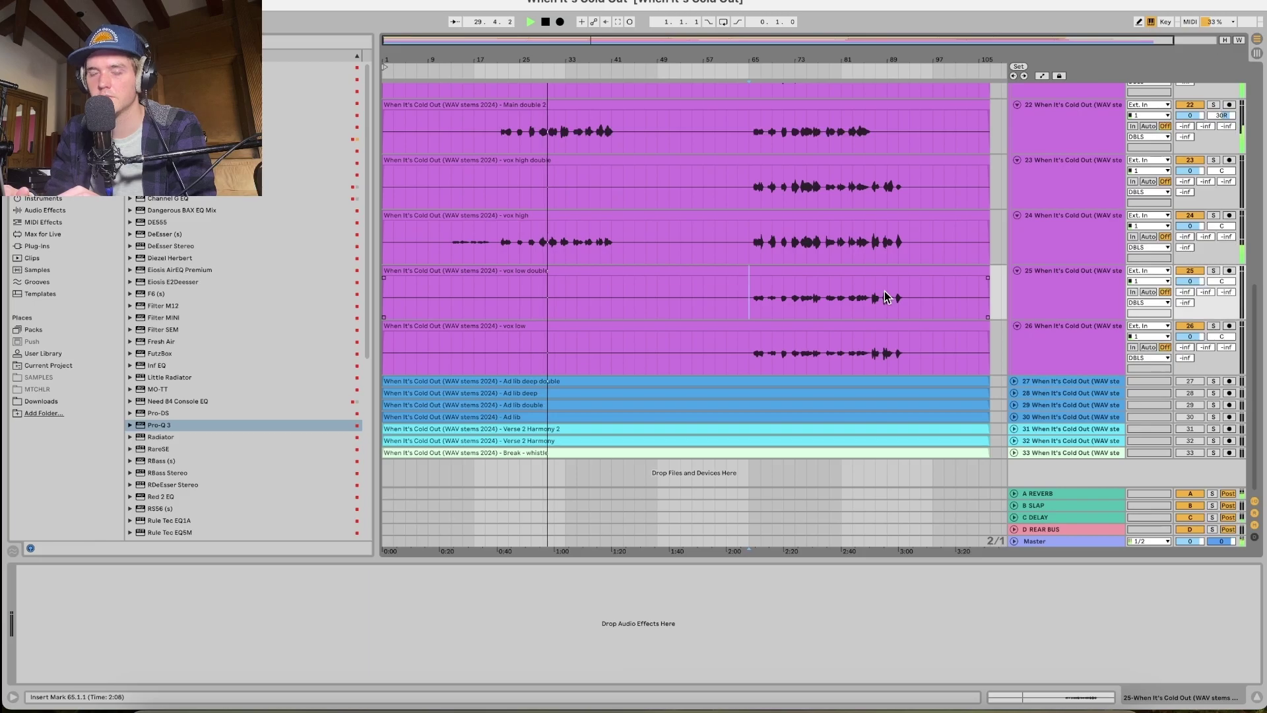
drag(1221, 337, 1222, 295)
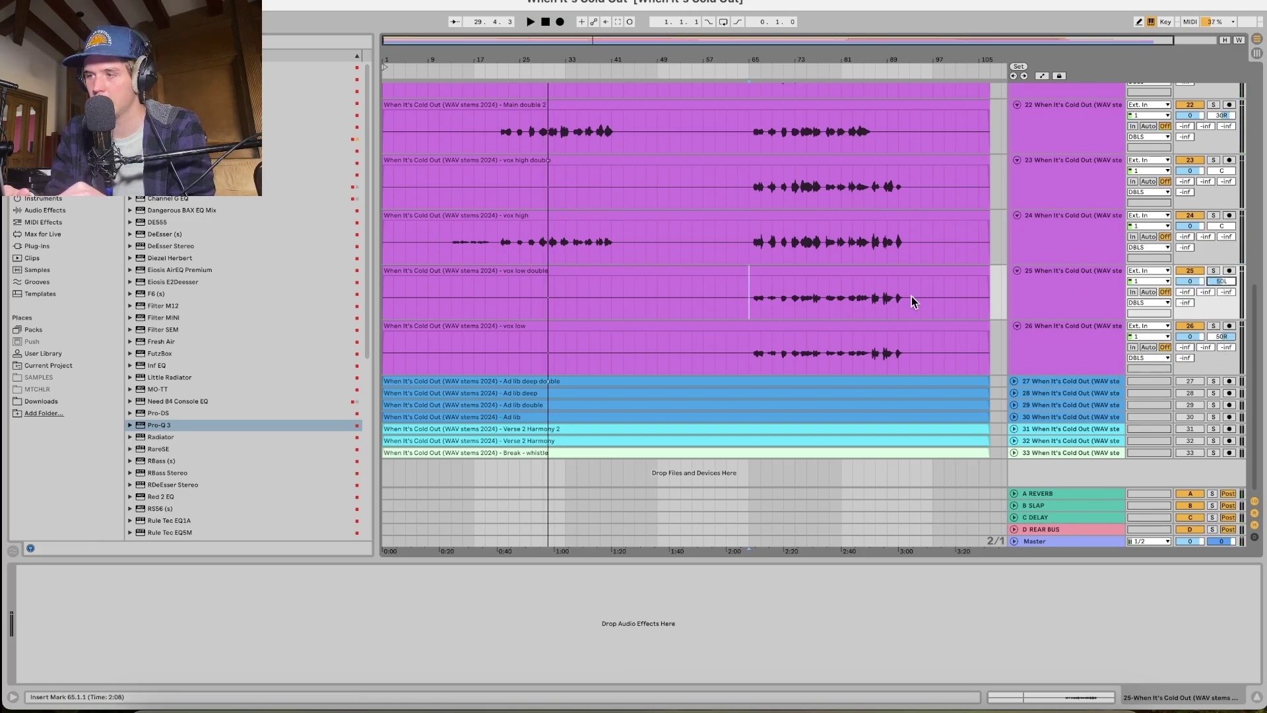
key(space)
Solo vox low double and vox low together to hear them alone, and release the solo during playback.
scroll(744, 298, up, 3)
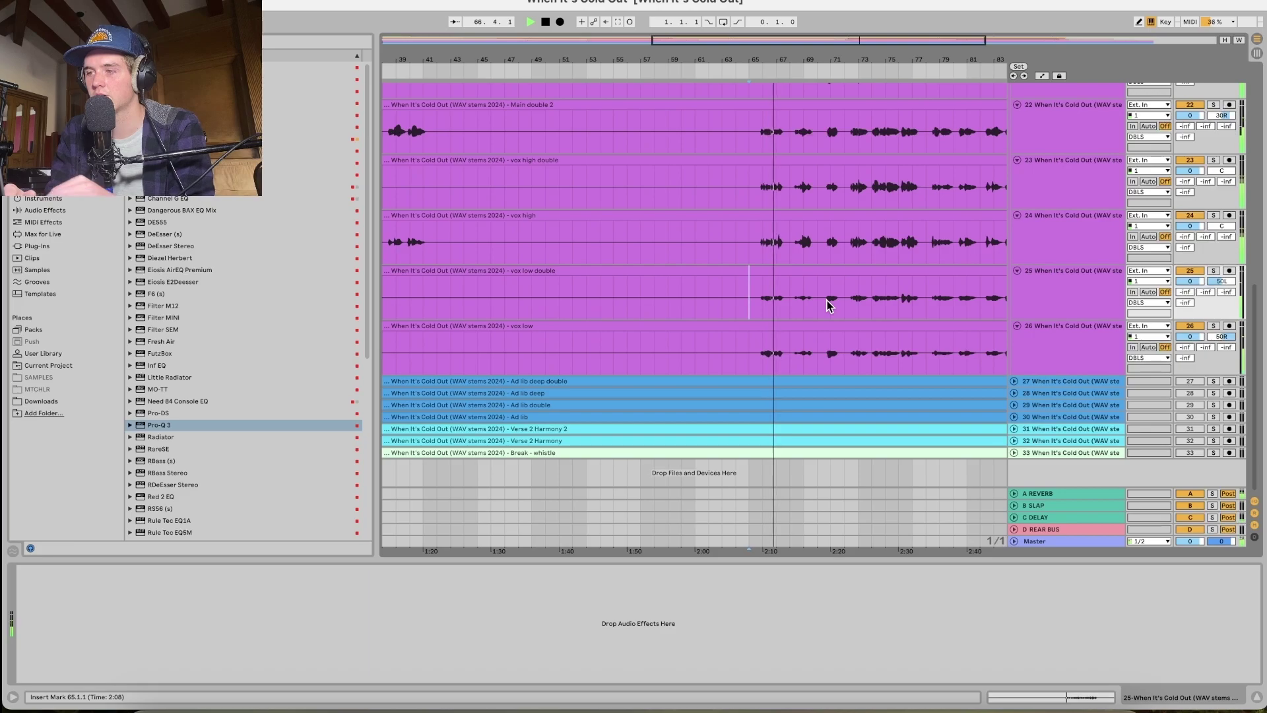
click(1031, 302)
shift+click(1079, 335)
key(space)
key(space)
click(1215, 326)
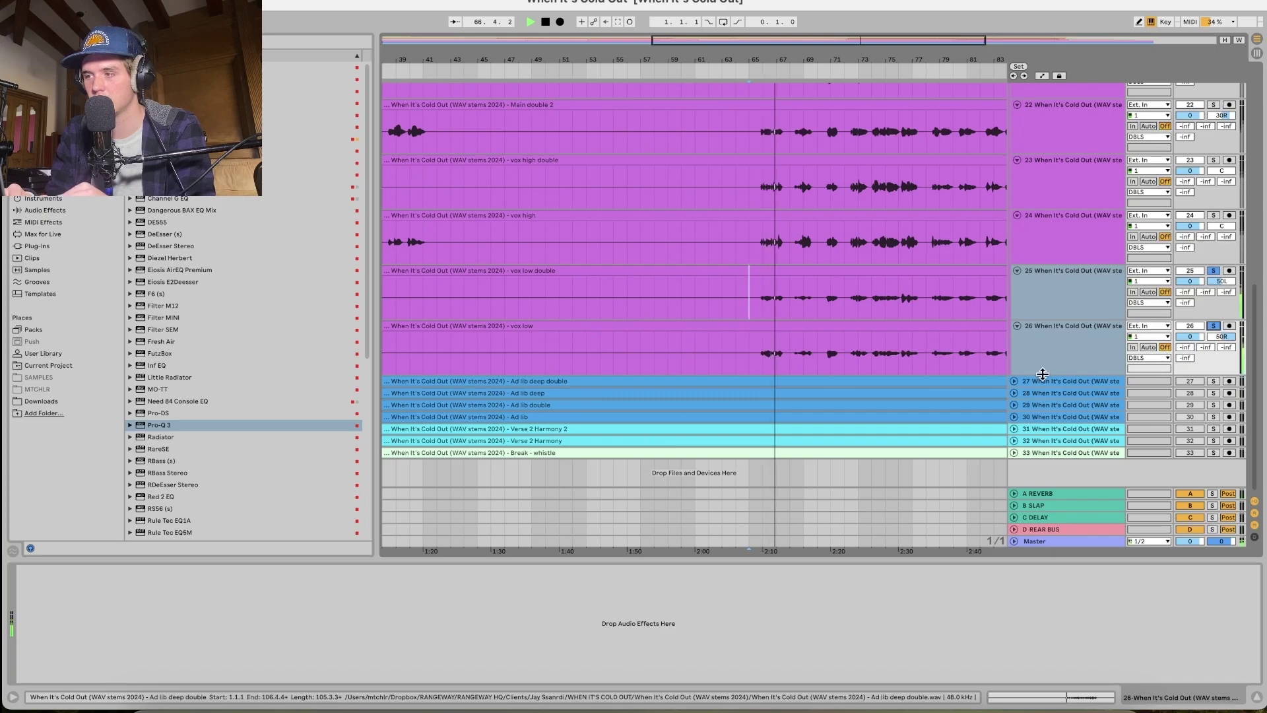
click(1214, 326)
key(minus)
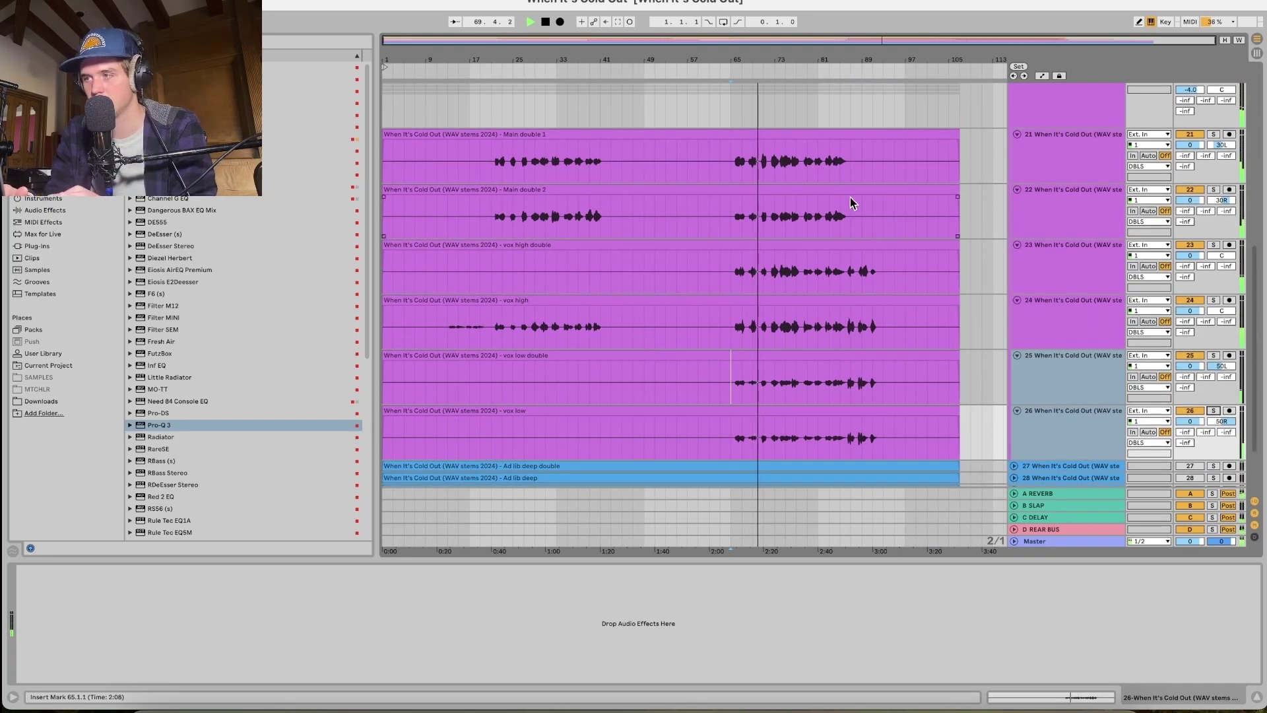
scroll(850, 202, up, 3)
scroll(850, 199, down, 1)
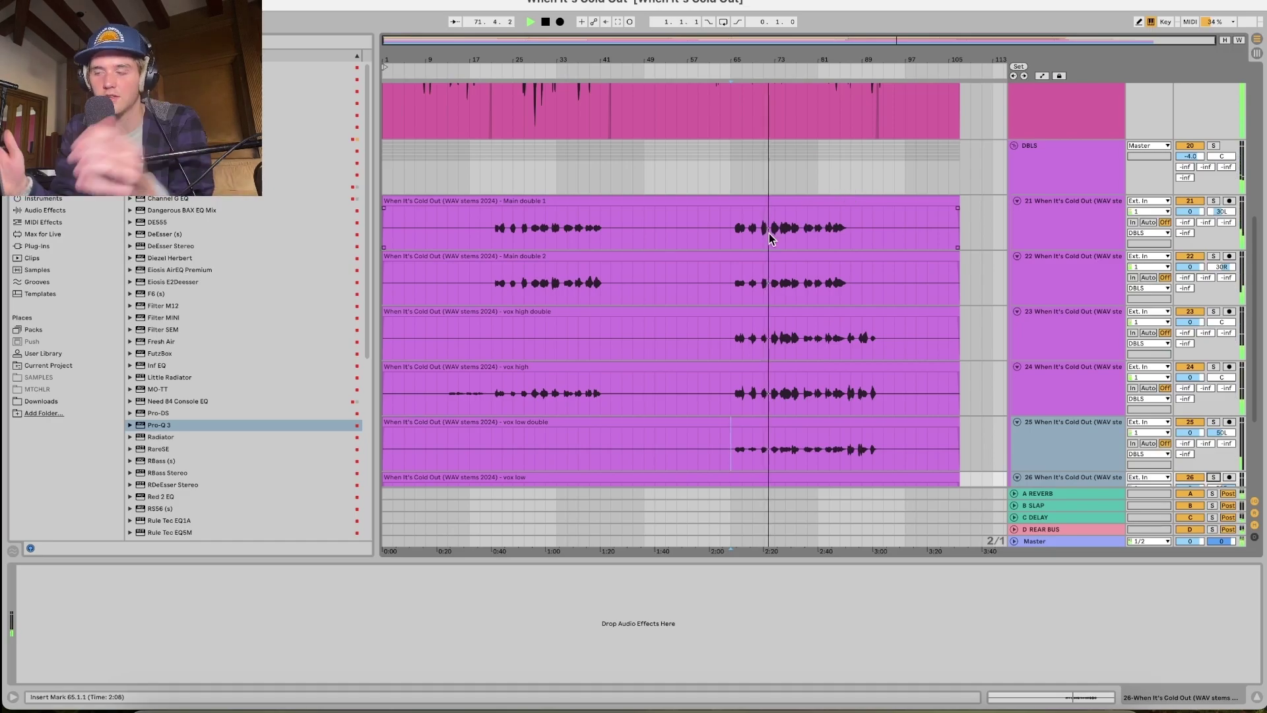
Add SSL Native Bus Compressor 2 to the DBLS group and solo the group.
key(space)
click(1048, 175)
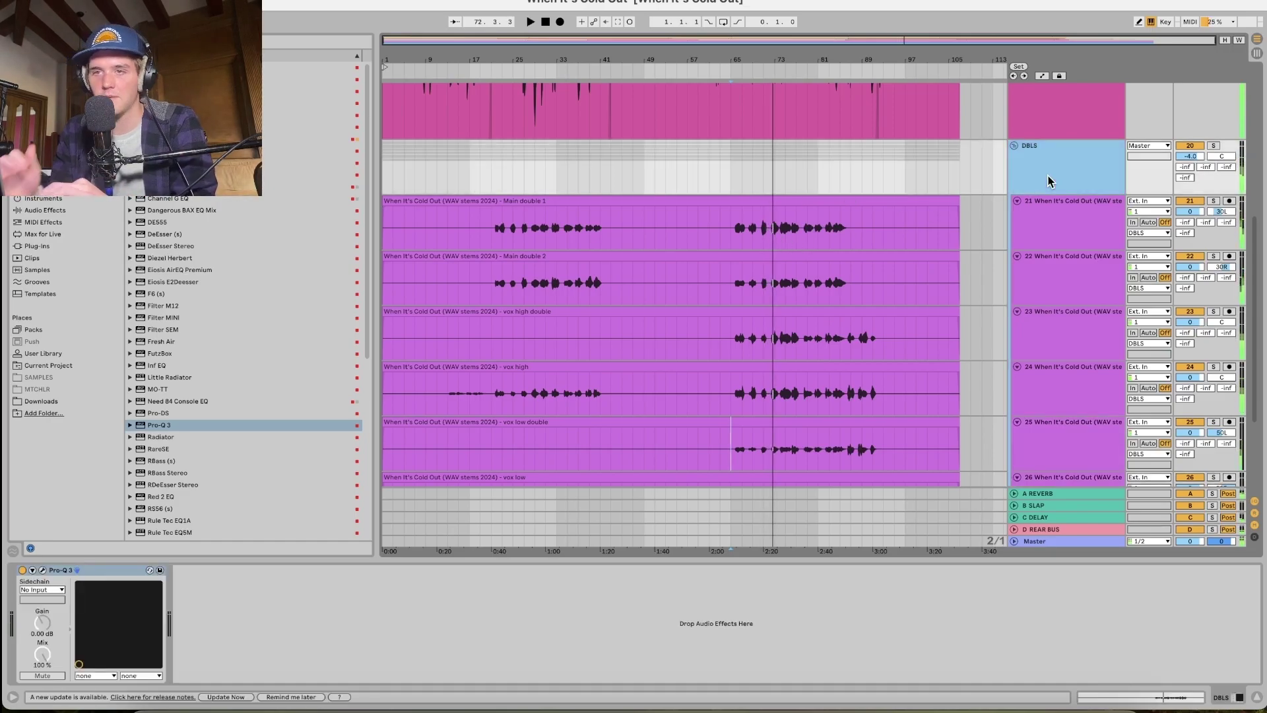
click(41, 91)
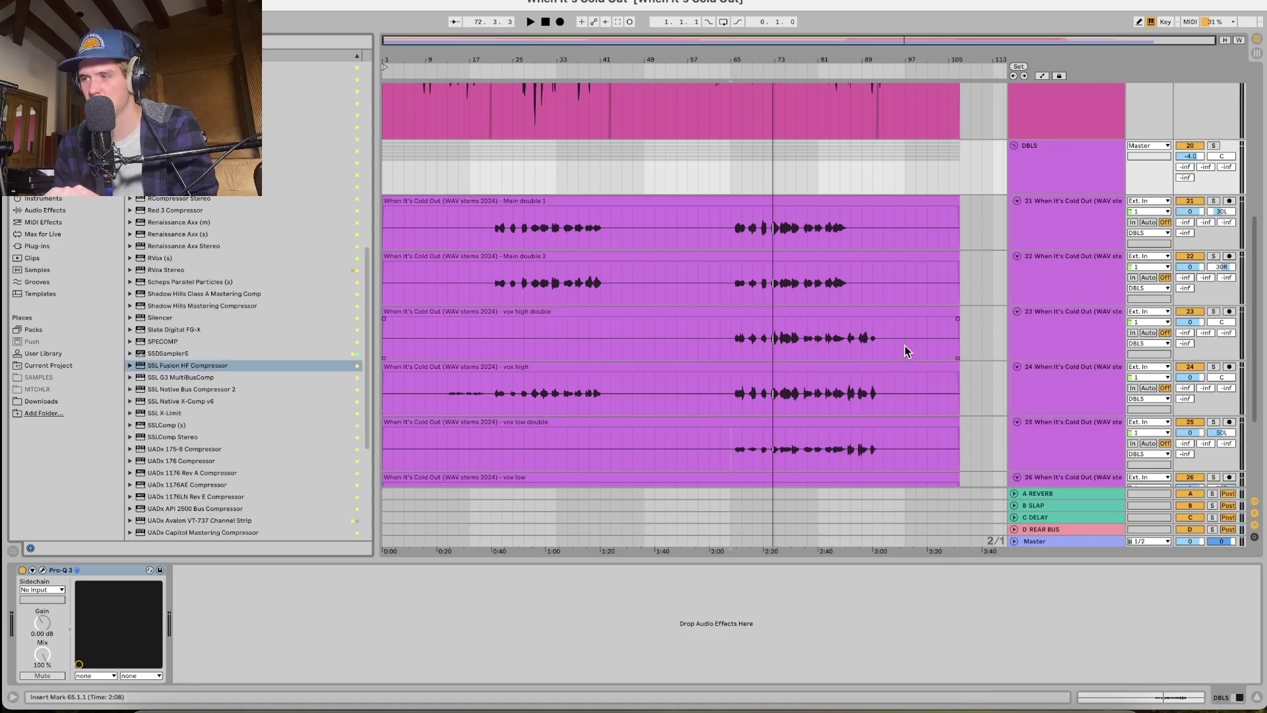
mouse_move(1032, 362)
mouse_down()
mouse_move(1032, 505)
mouse_move(1031, 327)
mouse_move(1031, 362)
mouse_up()
scroll(210, 328, down, 5)
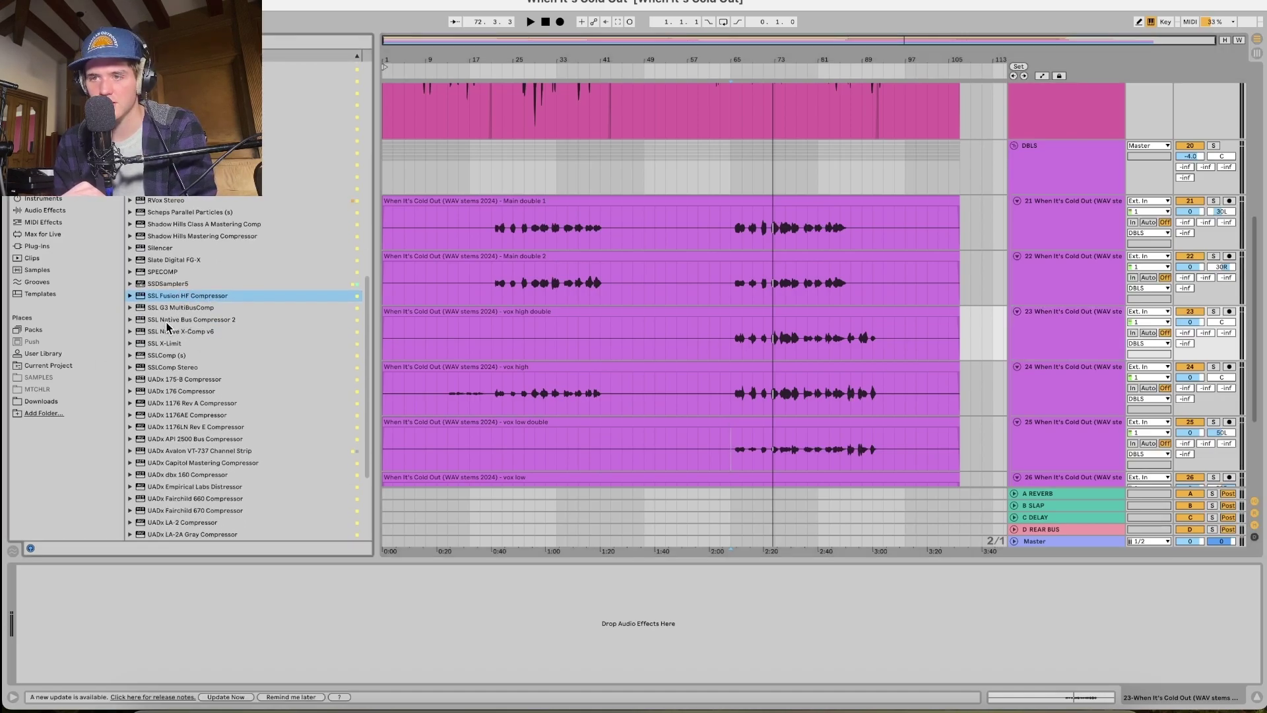
drag(173, 322, 1074, 228)
drag(693, 191, 627, 143)
click(1213, 146)
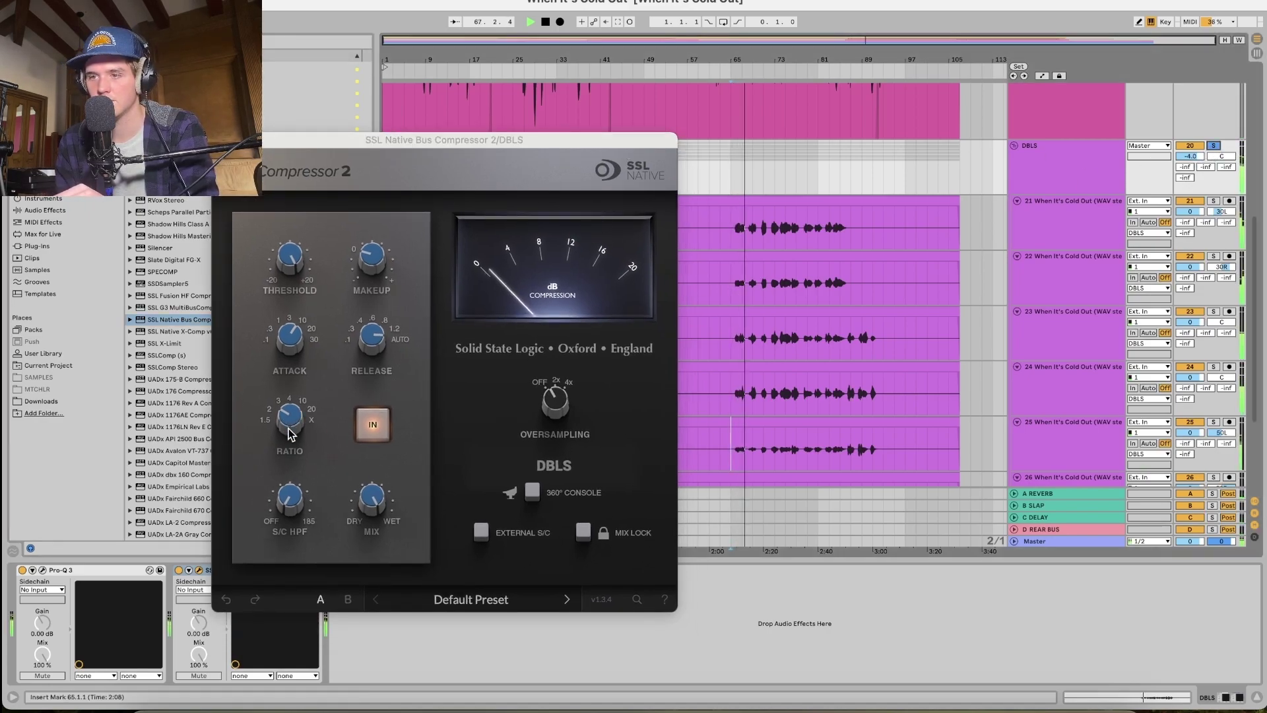
Adjust the bus compressor's threshold and attack while the soloed doubles play, and close its window.
click(295, 263)
drag(295, 291, 305, 335)
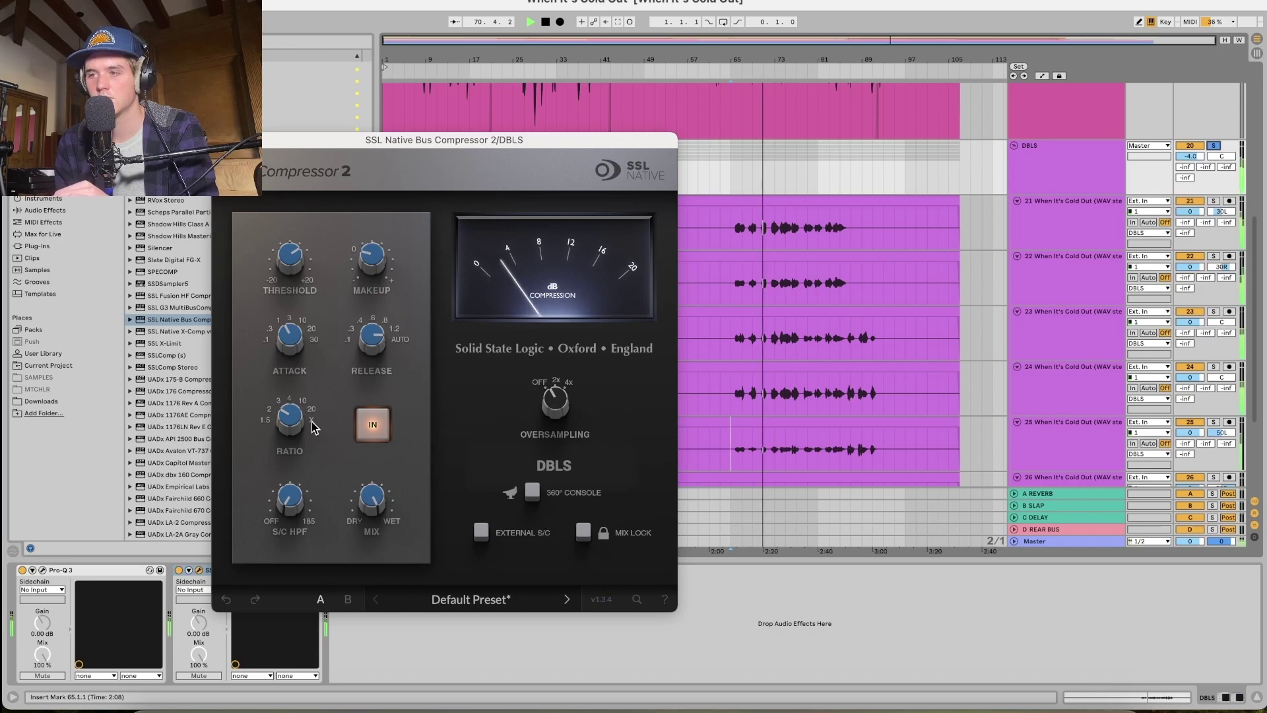
key(super+alt+p)
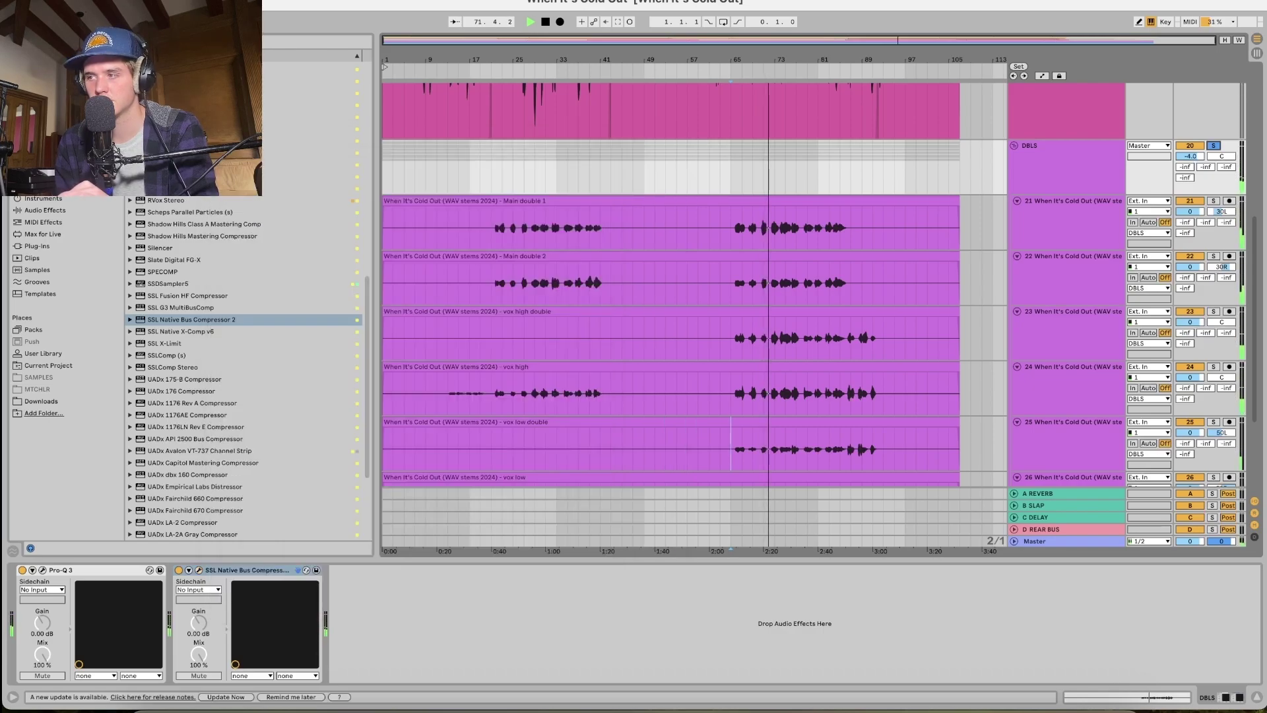
Set the DBLS group's send to A REVERB to -24.6 dB and stop playback.
click(1067, 151)
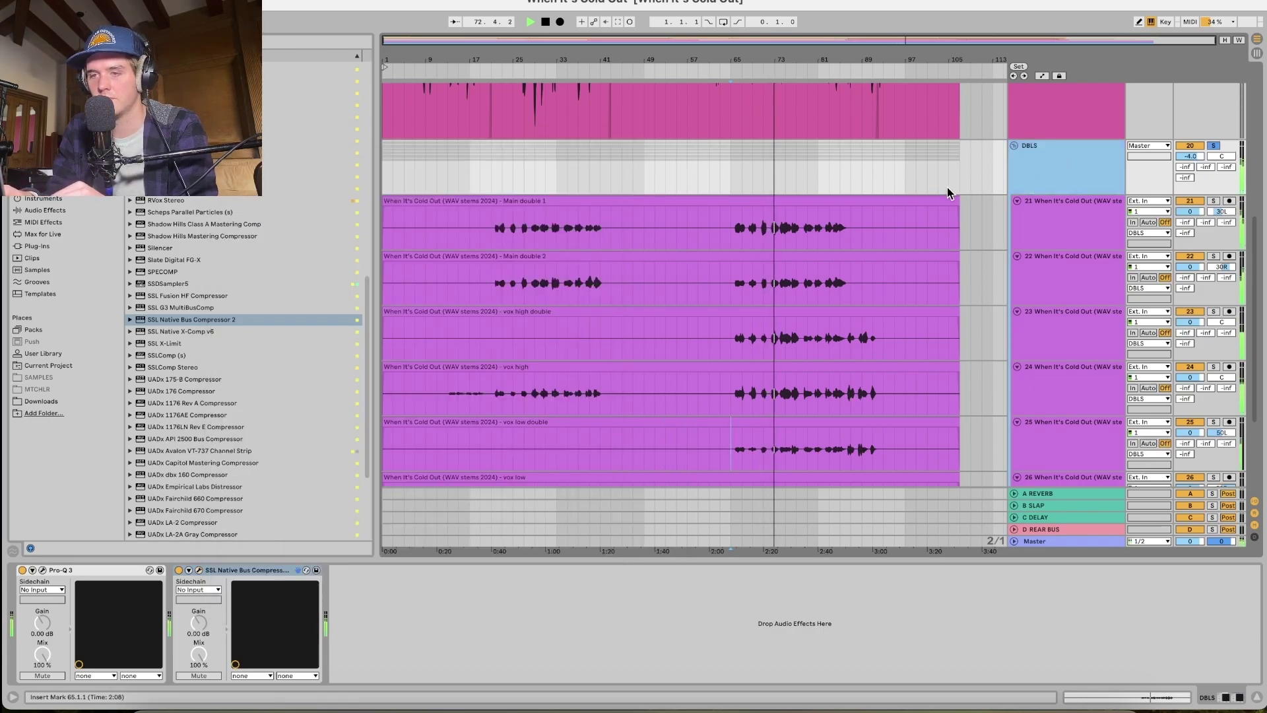
click(1184, 167)
drag(1184, 167, 1185, 149)
key(space)
Set ValhallaVintageVerb's low cut on A REVERB to 330 Hz, and the DBLS group's reverb send to -21.0 dB.
click(1035, 495)
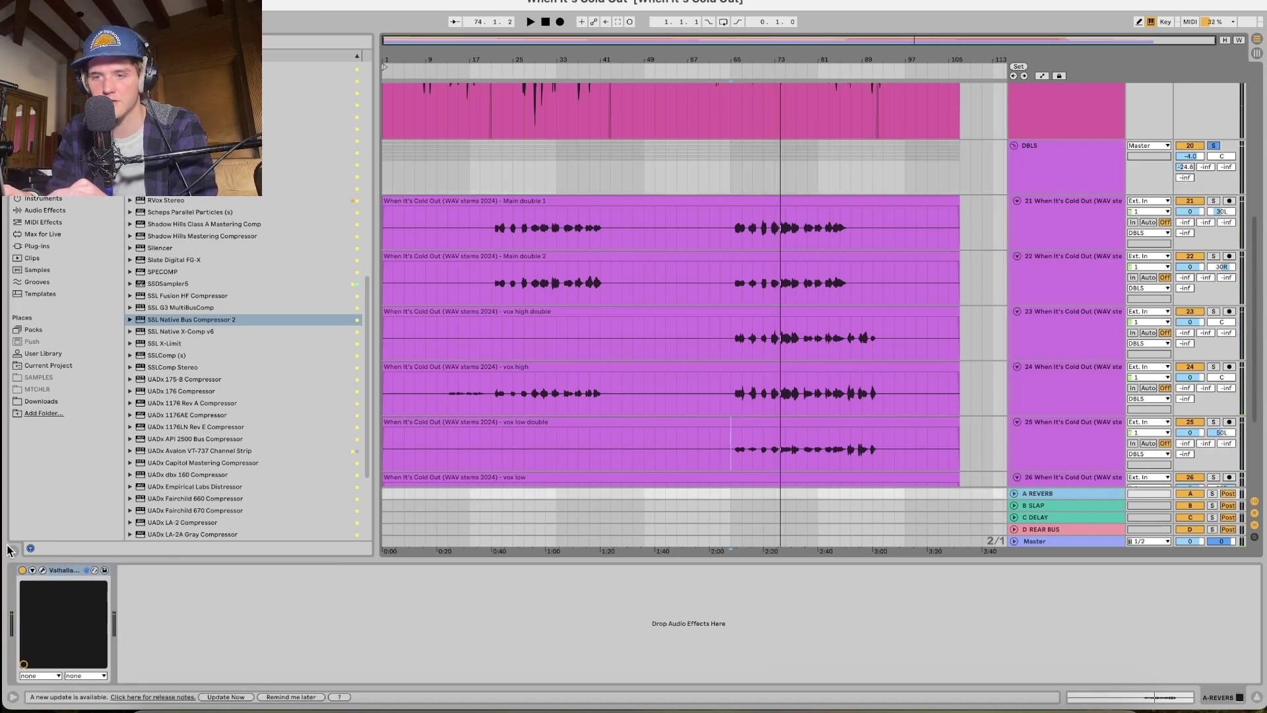
click(42, 570)
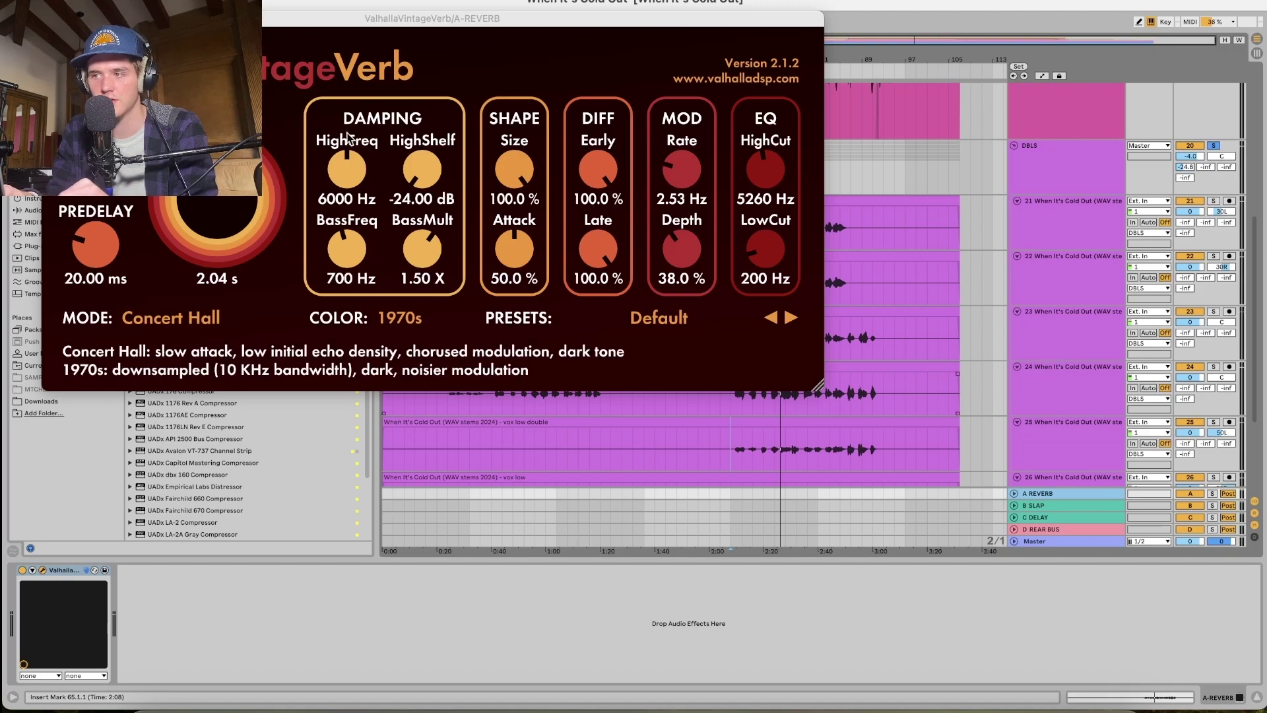
drag(766, 251, 766, 235)
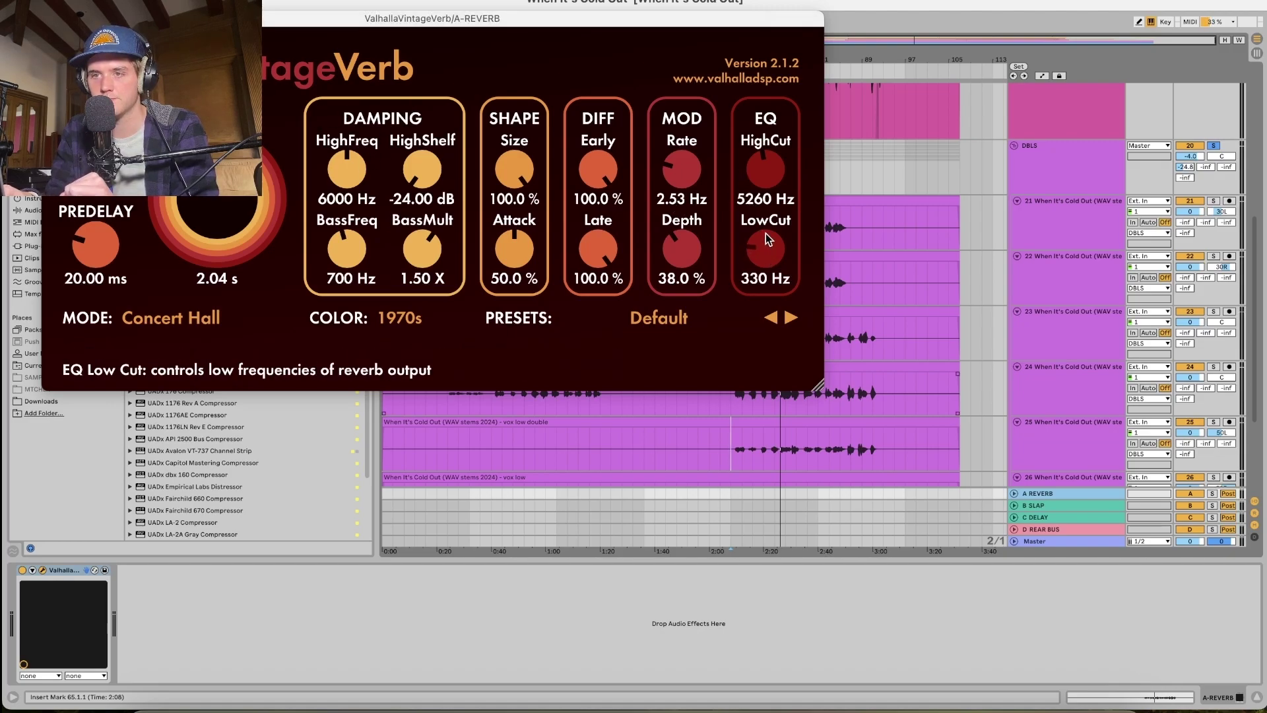
key(space)
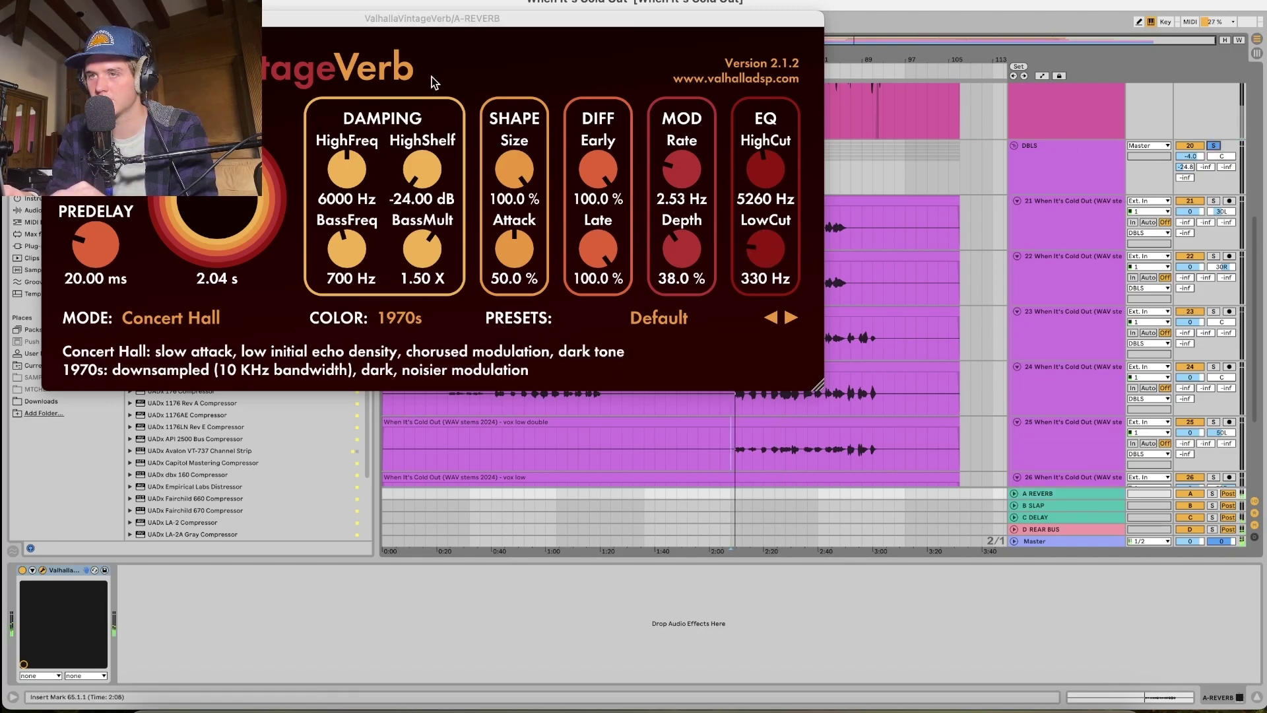
click(53, 19)
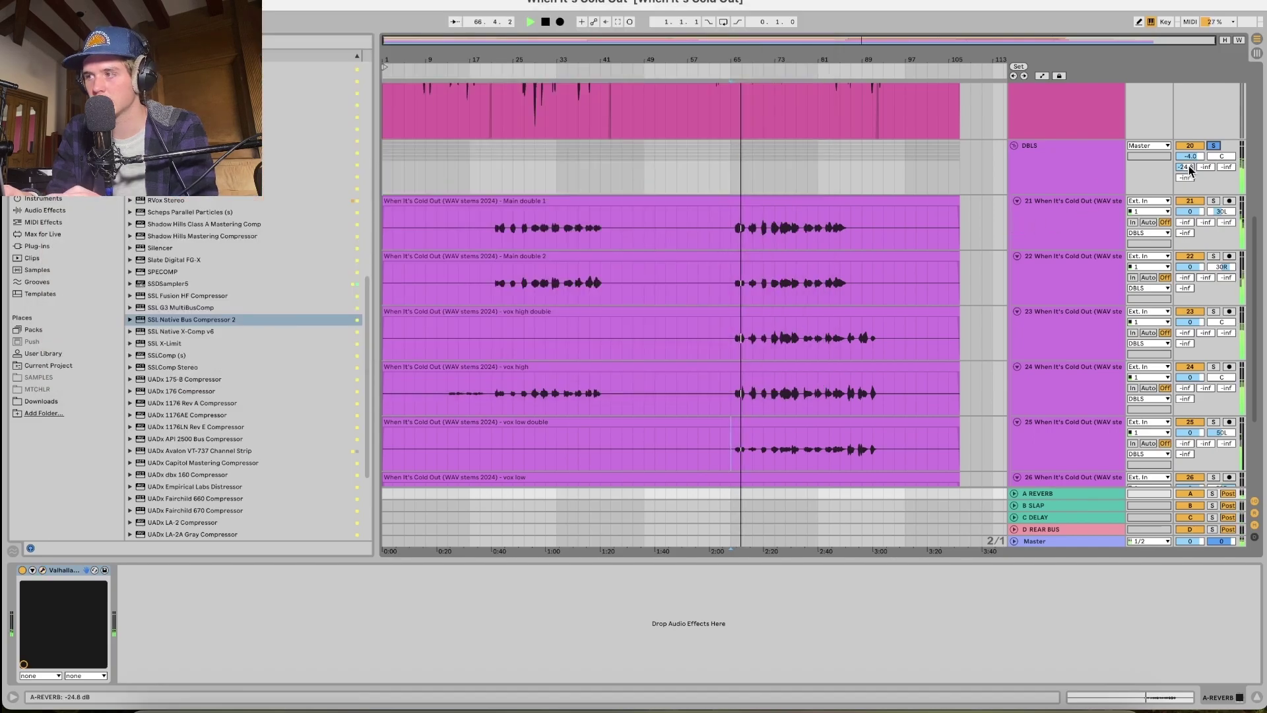
drag(1185, 166, 1226, 151)
Switch ValhallaDelay on C DELAY to PingPong style with the right delay synced to a 1/4 note.
click(1036, 517)
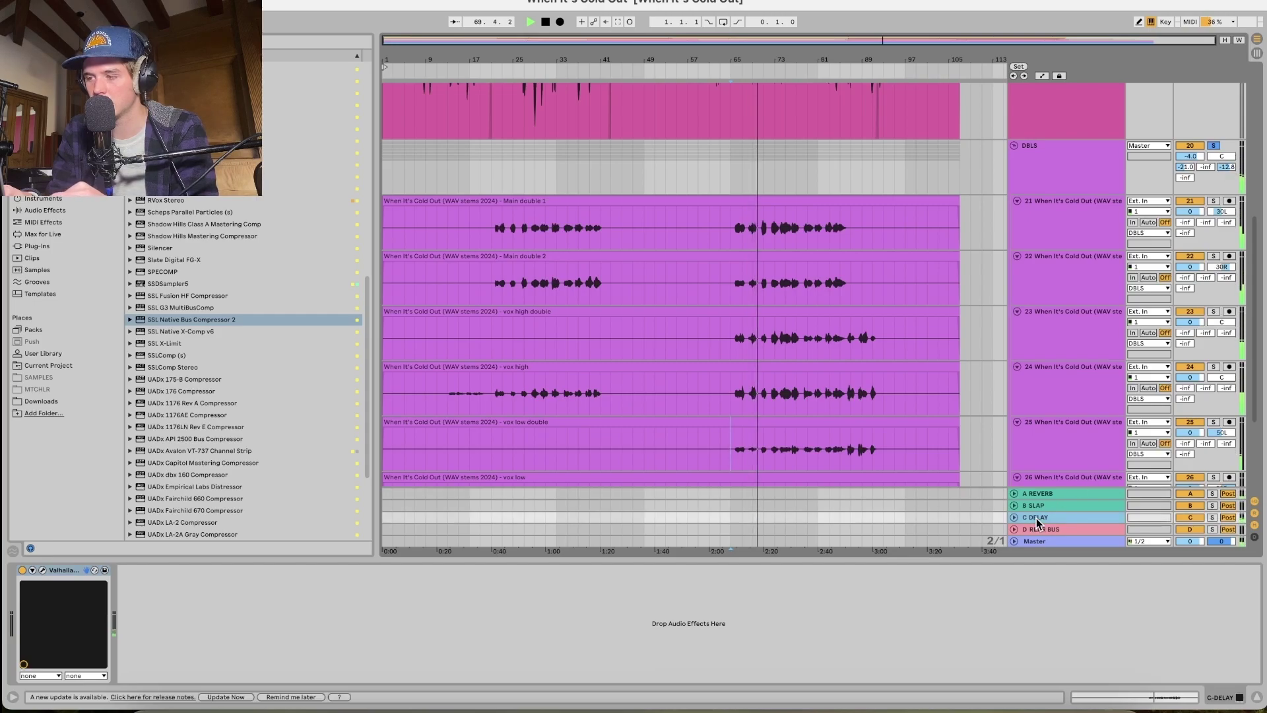
click(42, 570)
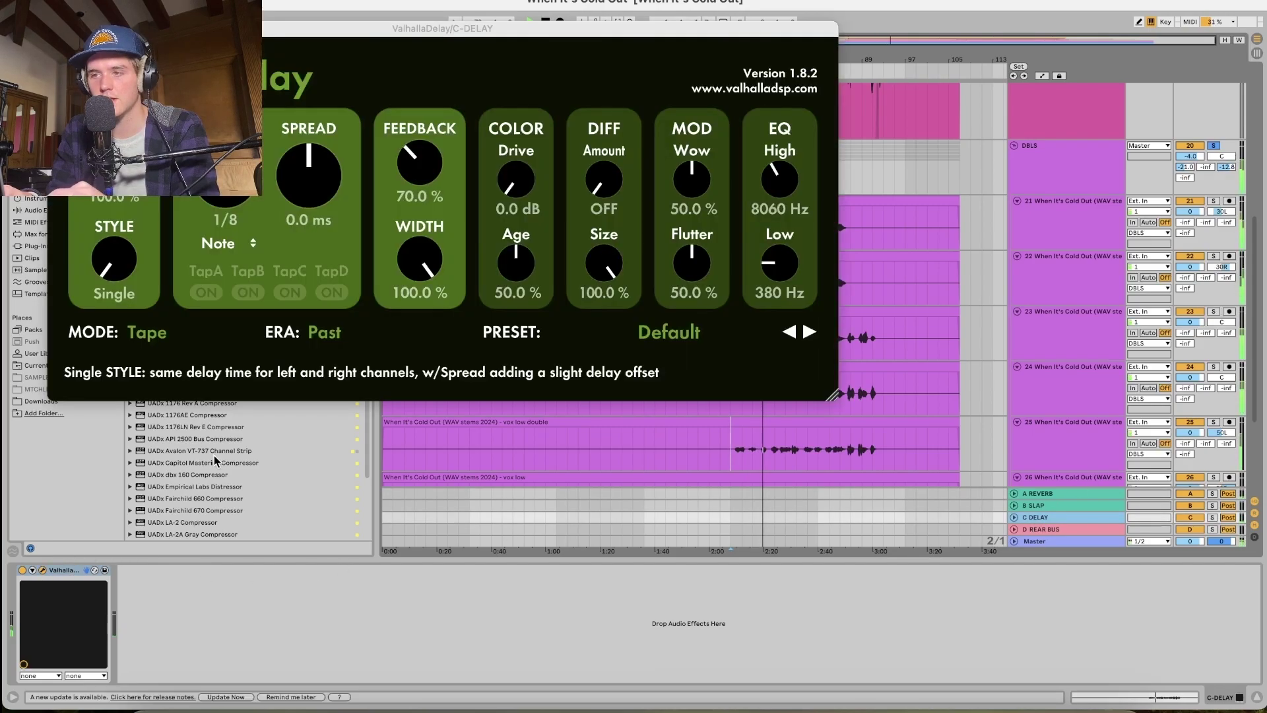
drag(113, 259, 113, 210)
click(311, 243)
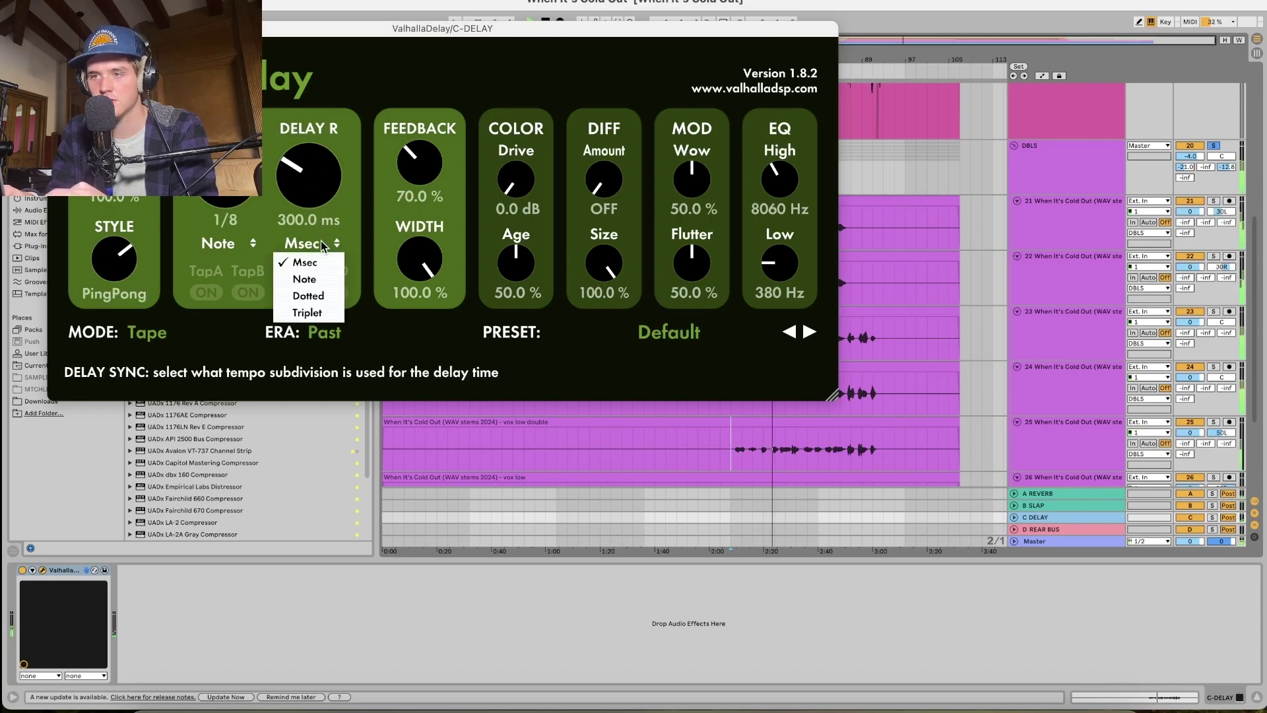
click(311, 280)
mouse_move(305, 183)
mouse_down()
mouse_move(305, 148)
mouse_move(305, 168)
mouse_up()
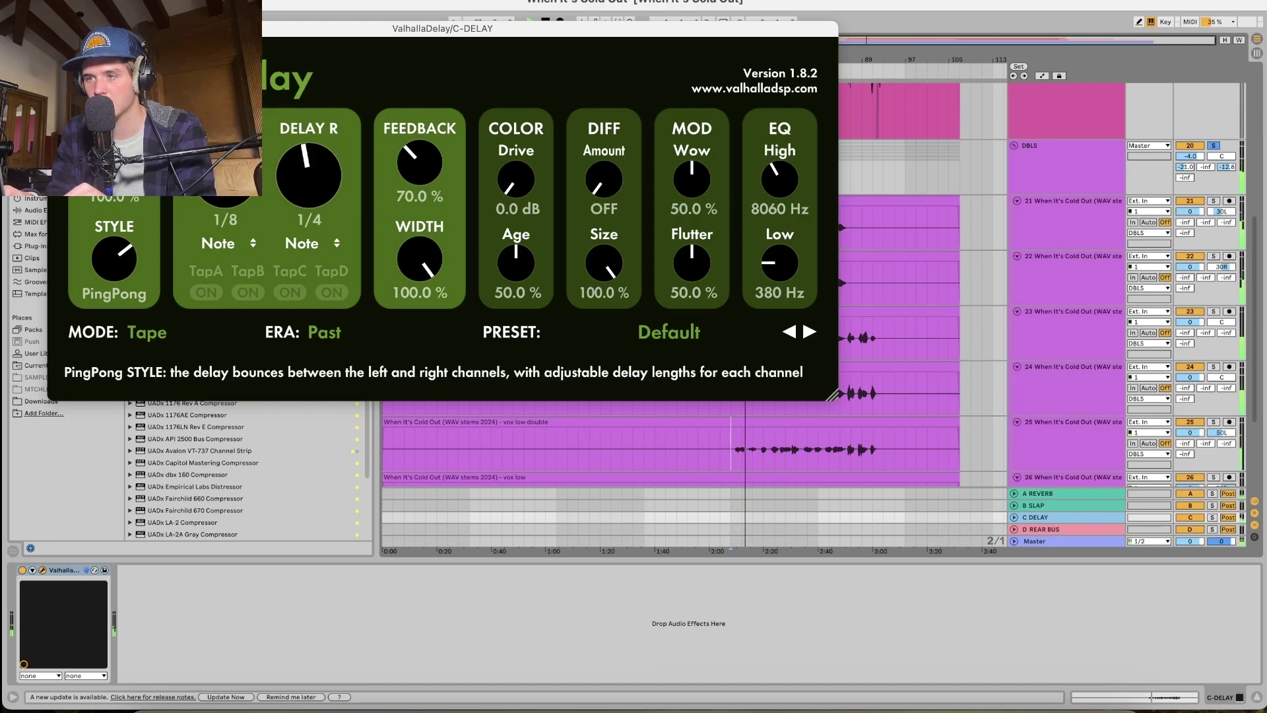
Close the delay and set the DBLS group's send to C DELAY to -17.0 dB.
key(super+w)
click(1226, 167)
drag(1226, 167, 1231, 173)
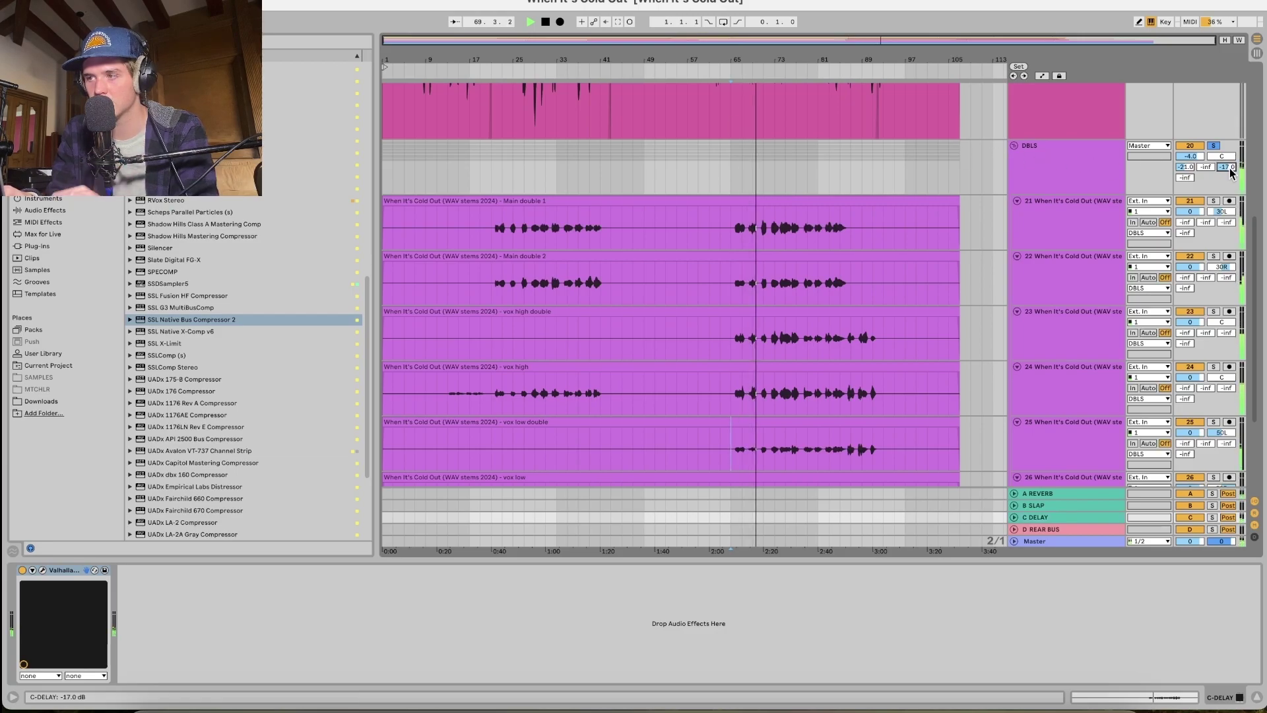
Solo the main vox track and set its send to B SLAP to -11.2 dB.
scroll(905, 294, up, 5)
click(1213, 153)
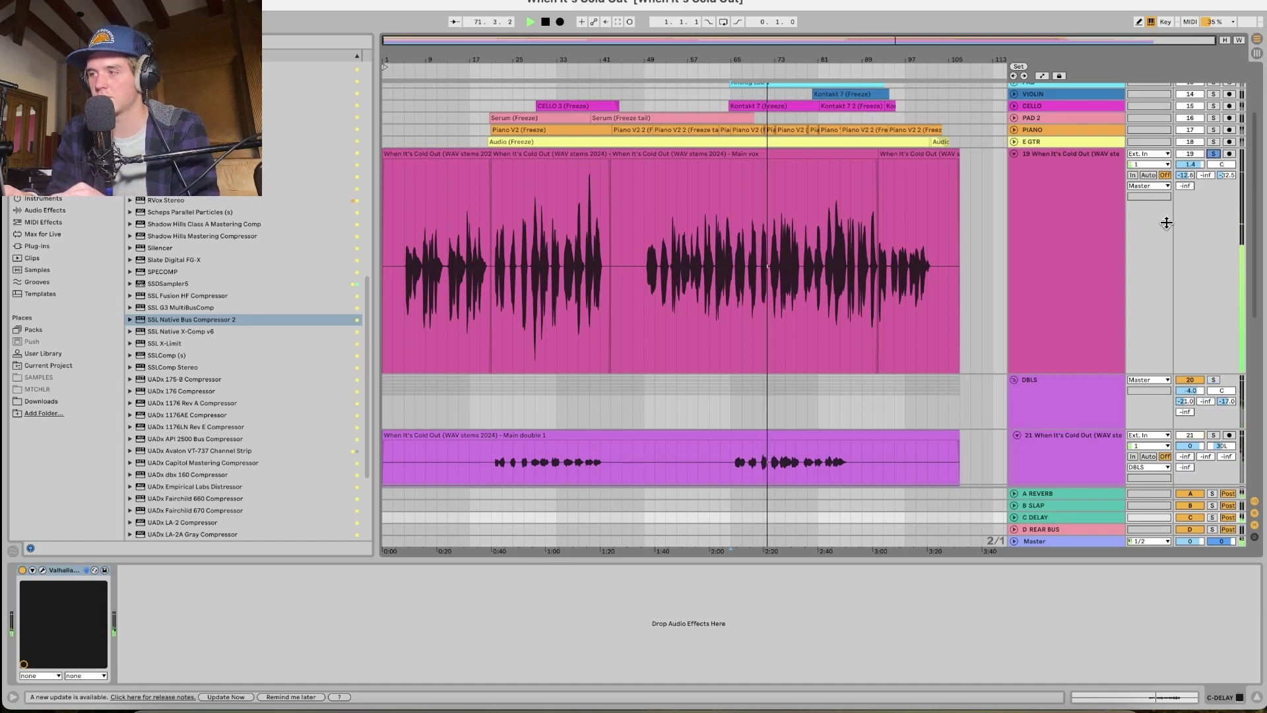
mouse_move(1207, 176)
mouse_down()
mouse_move(1207, 151)
mouse_move(1205, 179)
mouse_up()
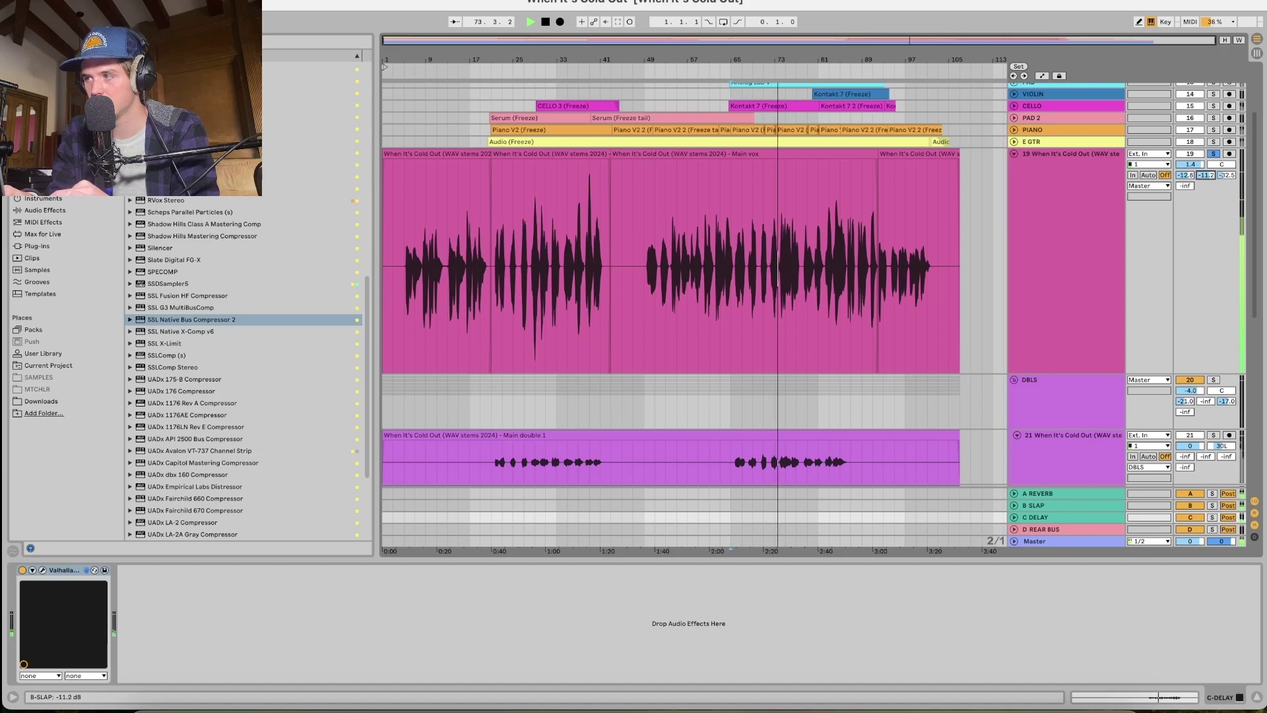
Open EchoBoy on B SLAP and review its delay time and echo mode settings.
click(1033, 507)
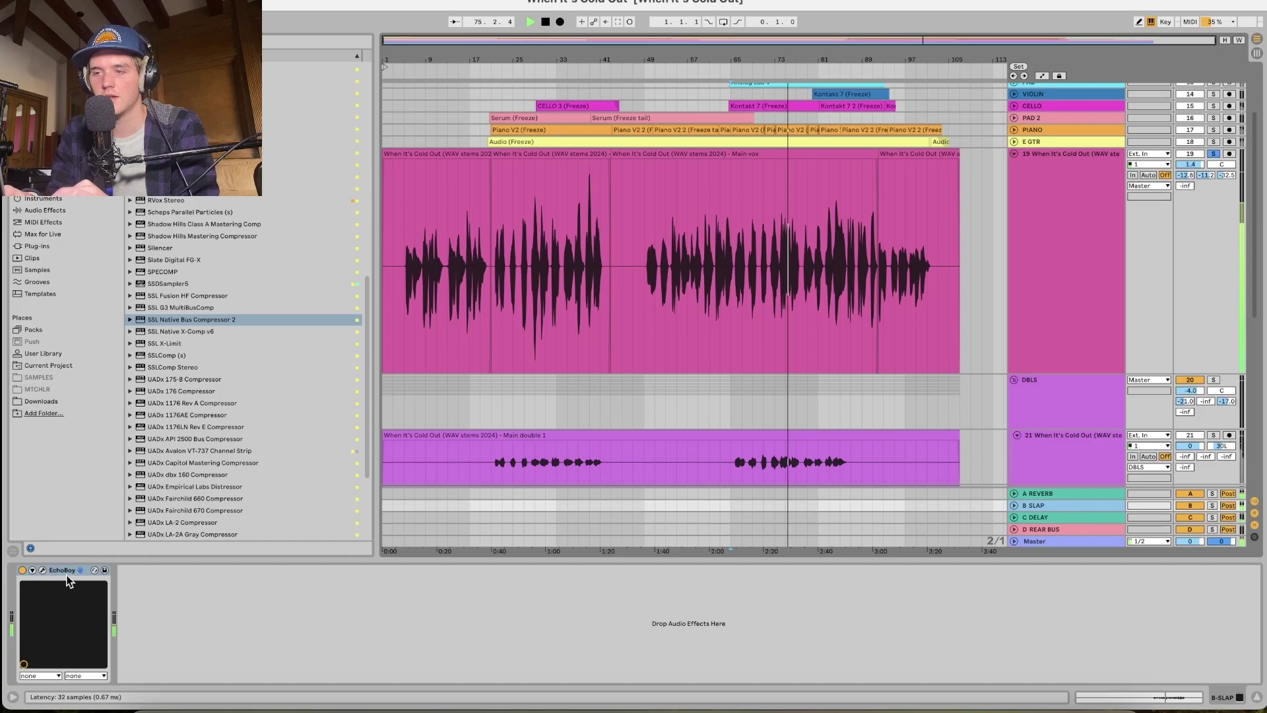
click(42, 570)
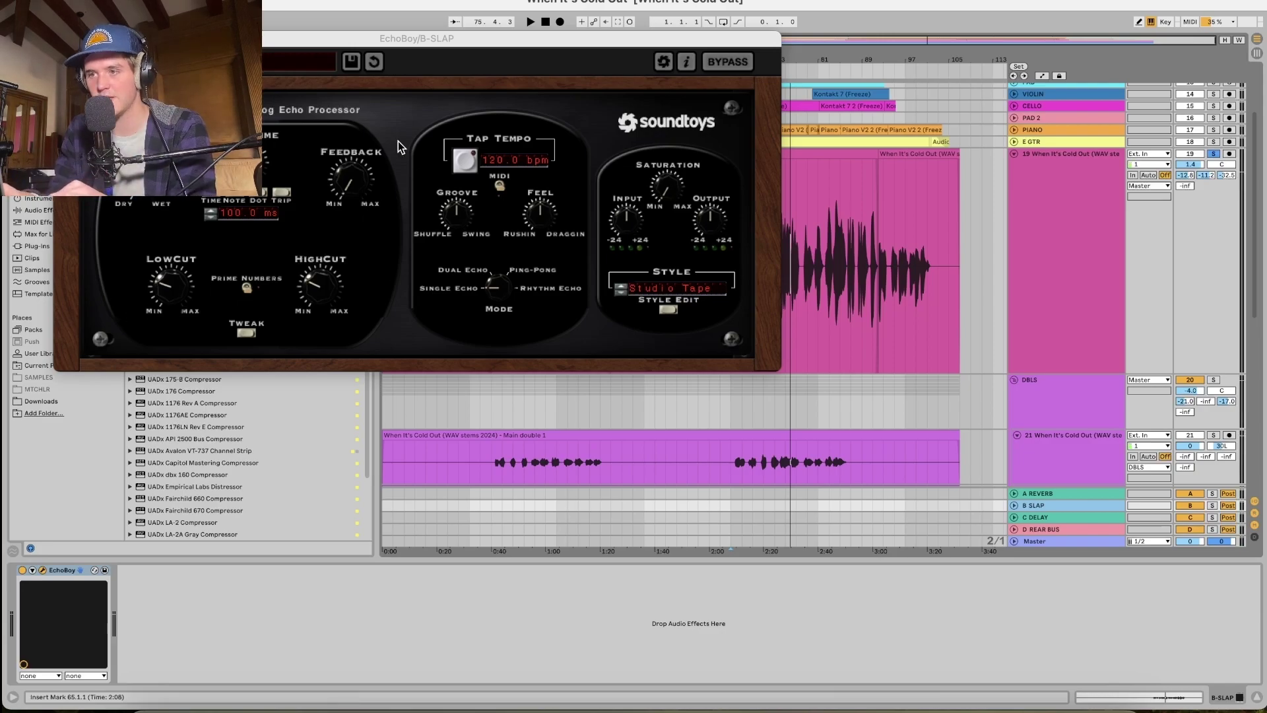
click(509, 280)
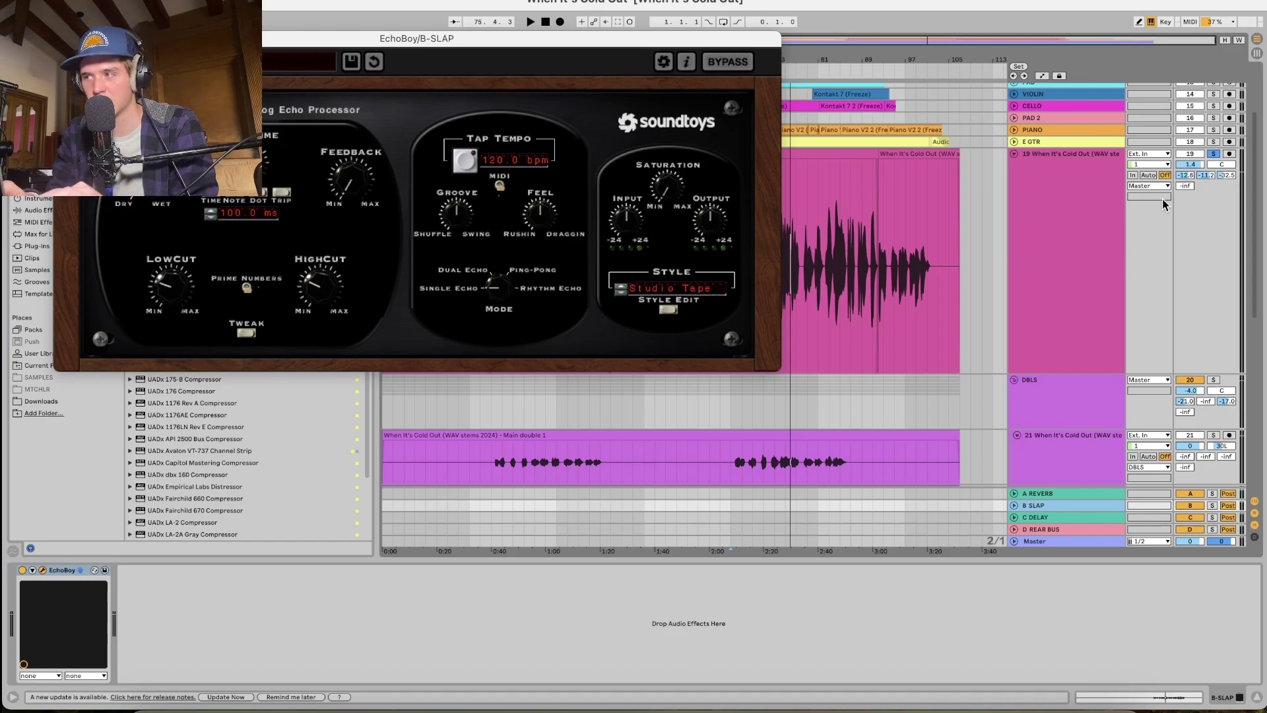
click(1005, 242)
Solo the main vox and the DBLS group together and play from bar 65.
click(1040, 295)
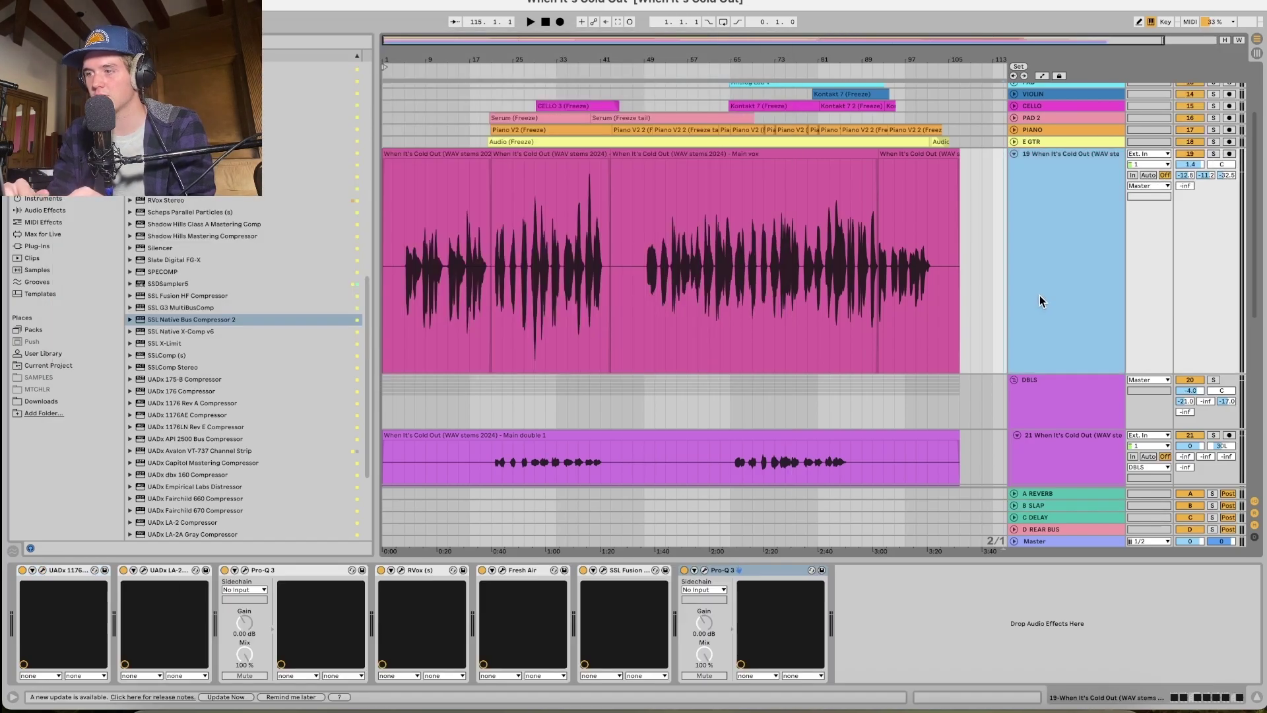
shift+click(1046, 405)
click(1213, 381)
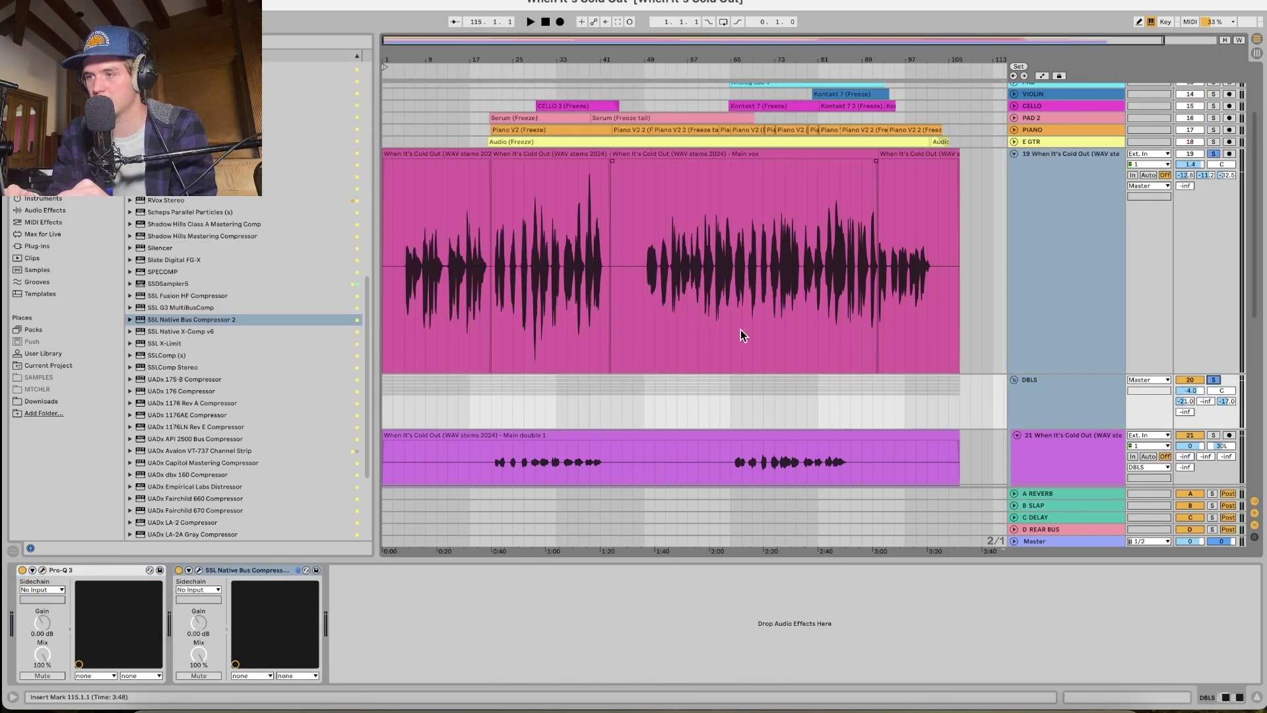
click(726, 325)
key(space)
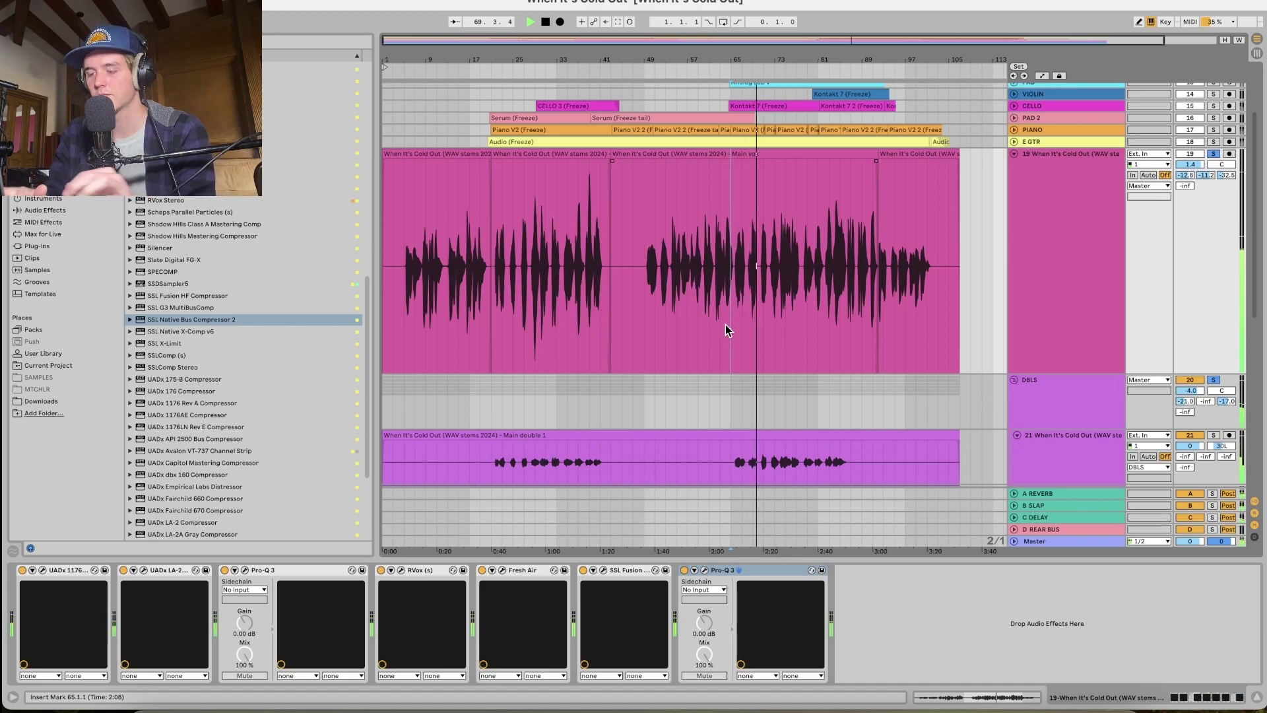
Add Auto-Tune Artist first in the main vox chain with key B, retune speed 96 and flex-tune 12.
click(1050, 250)
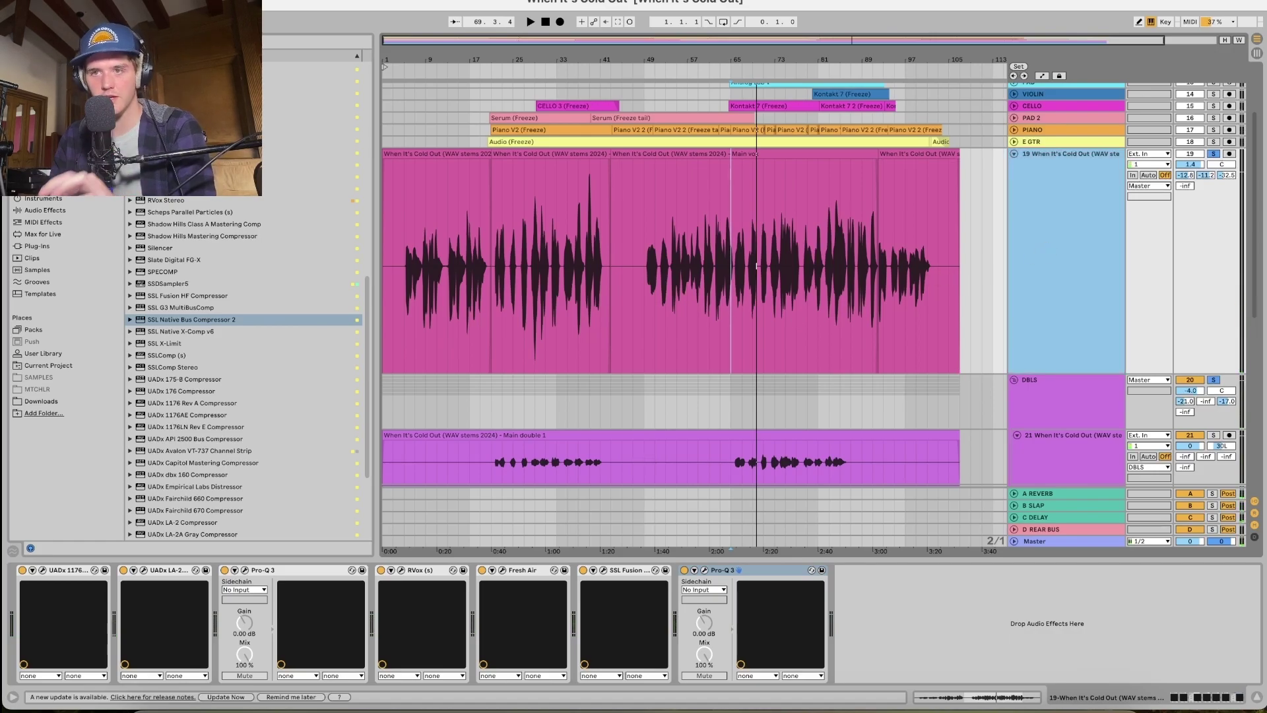
key(super+f)
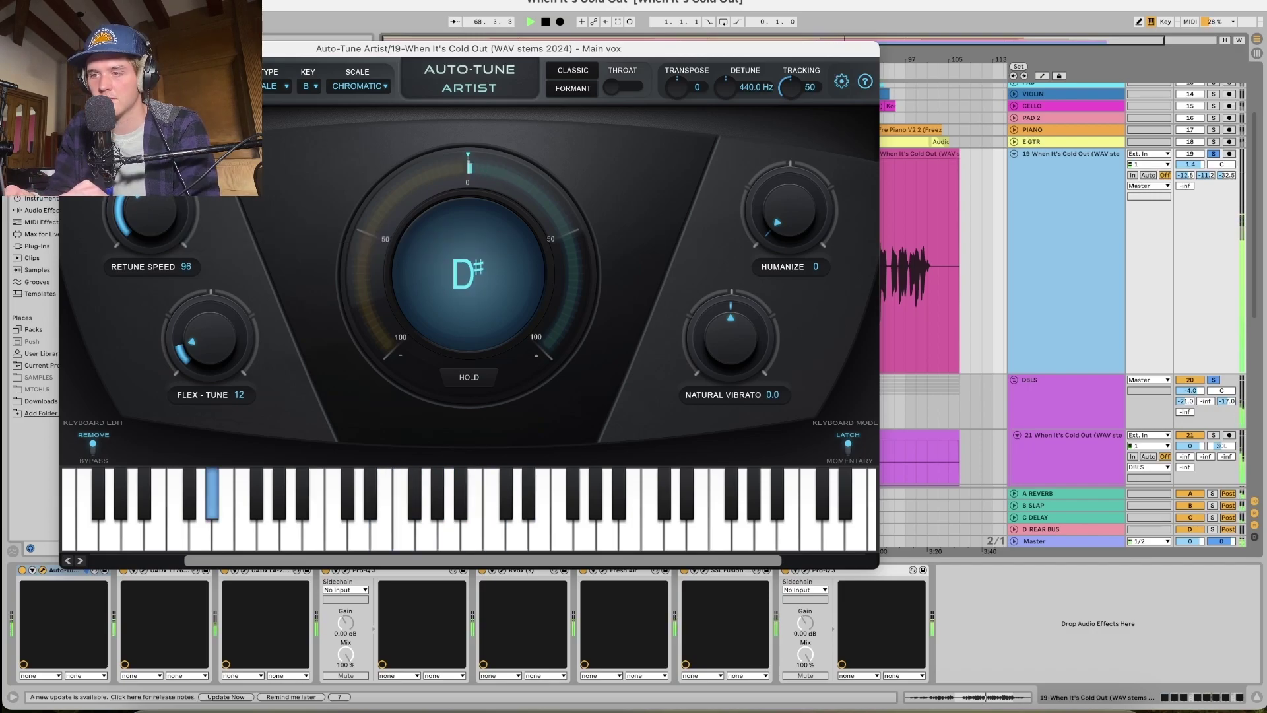
key(super+w)
Solo the vox high track and play it from bar 65.
scroll(639, 237, down, 4)
scroll(638, 238, down, 2)
key(space)
scroll(989, 301, down, 3)
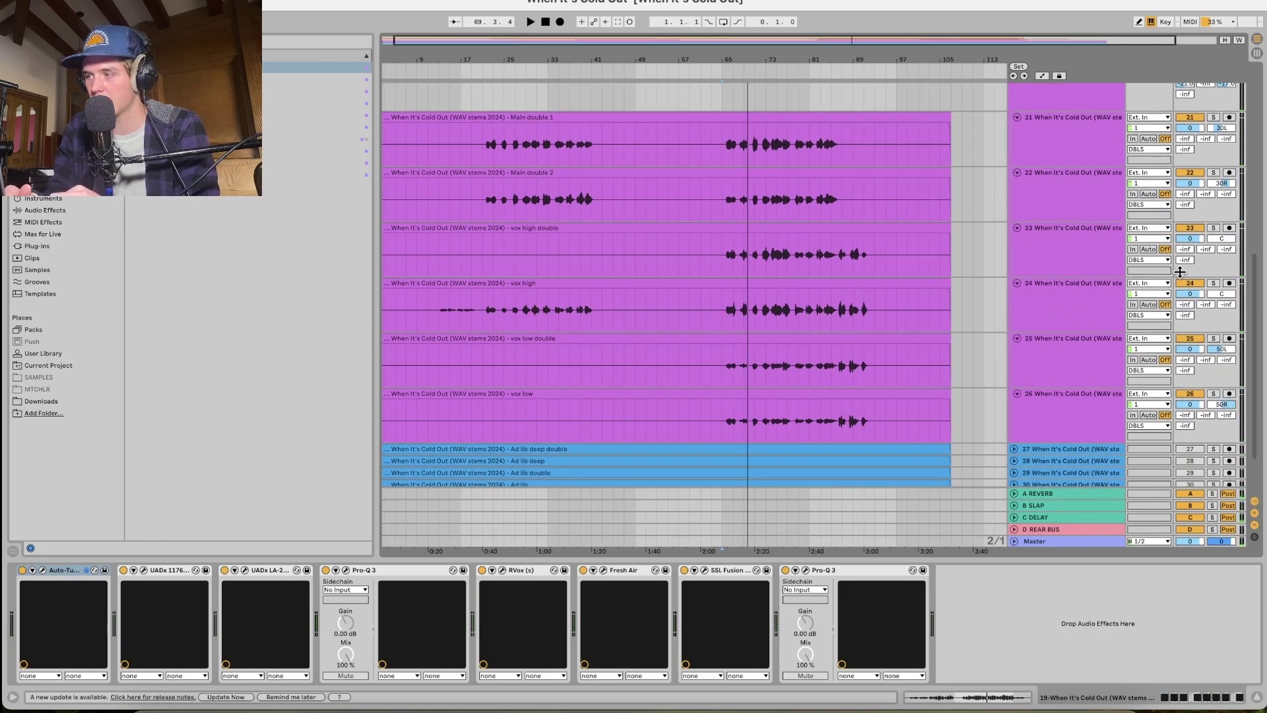
click(1213, 283)
key(space)
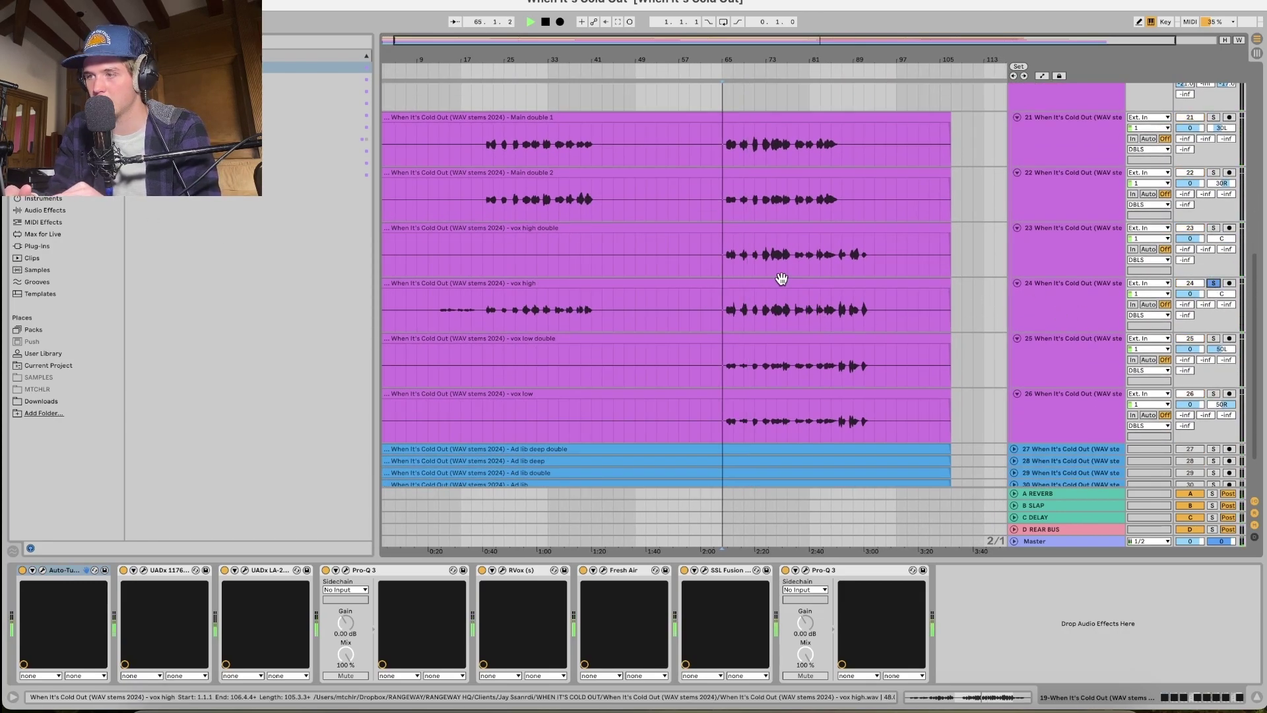
Add Auto-Tune Artist to the vox high track and set its key and scale to B major.
click(1039, 305)
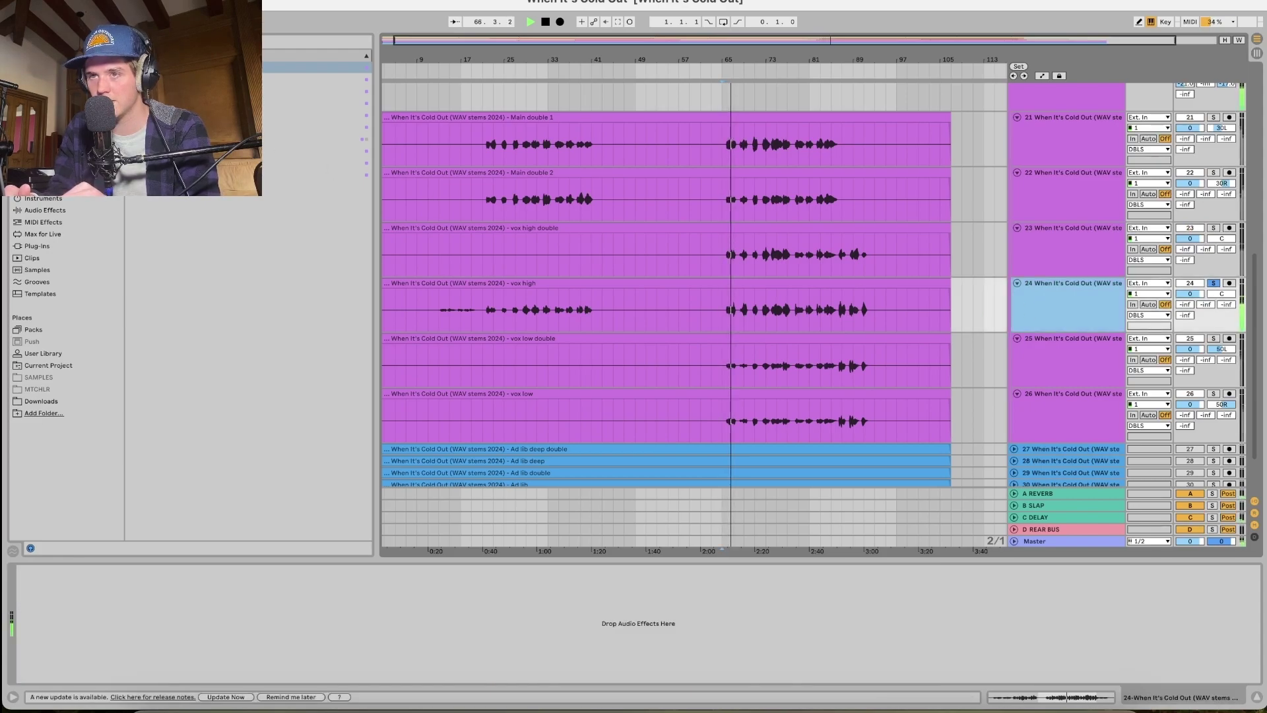
drag(749, 360, 769, 320)
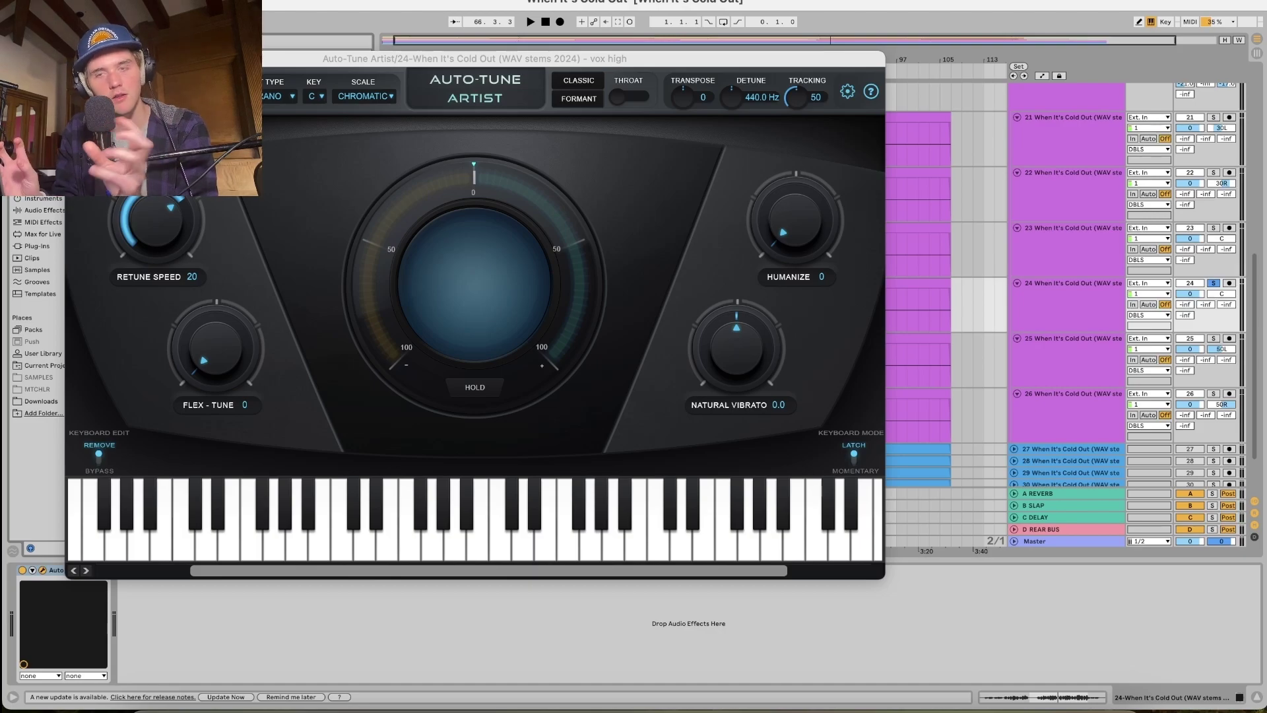
click(322, 102)
click(311, 304)
click(348, 96)
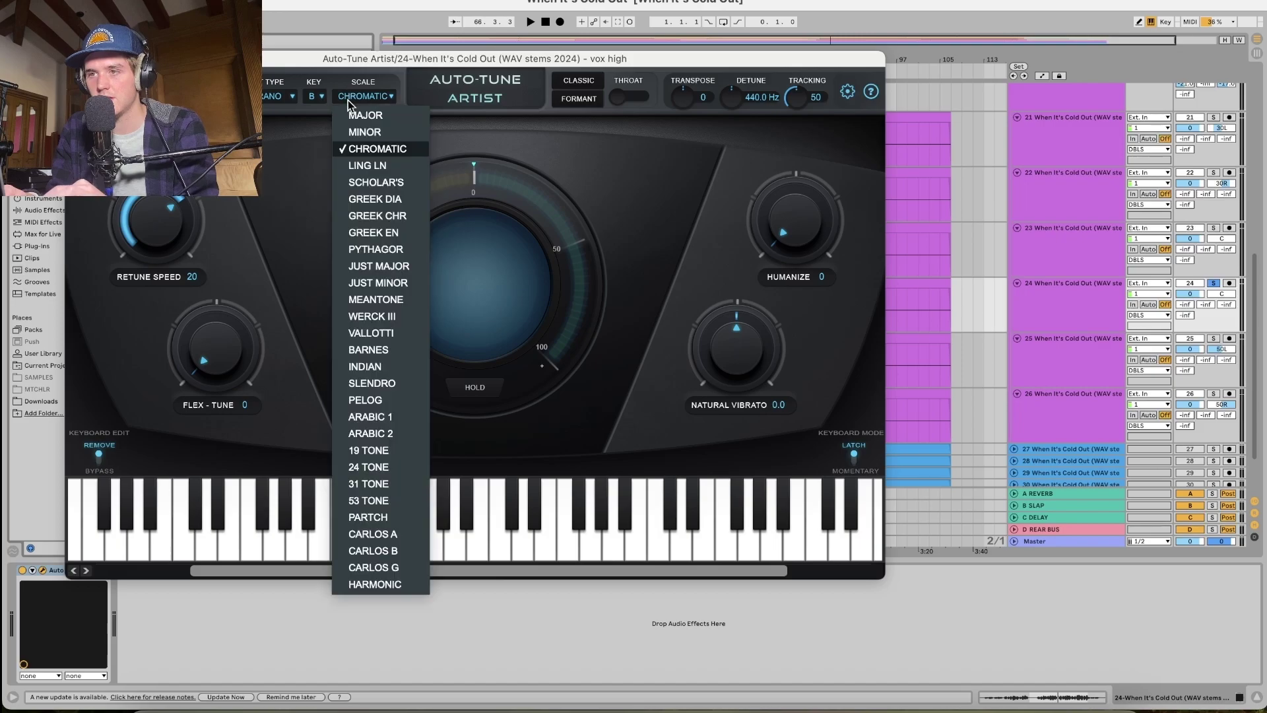
click(365, 115)
Set the vox high Auto-Tune's retune speed to 28 during playback and close the plug-in window.
click(271, 97)
click(267, 99)
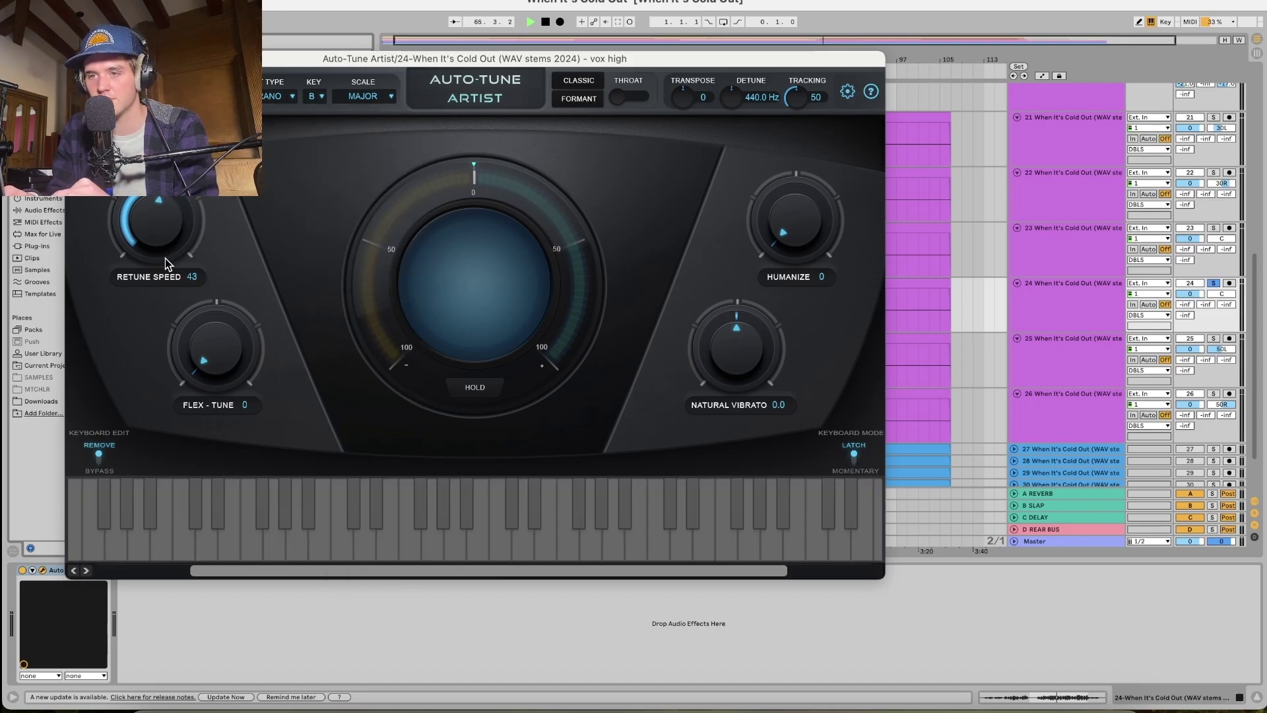
drag(165, 257, 165, 213)
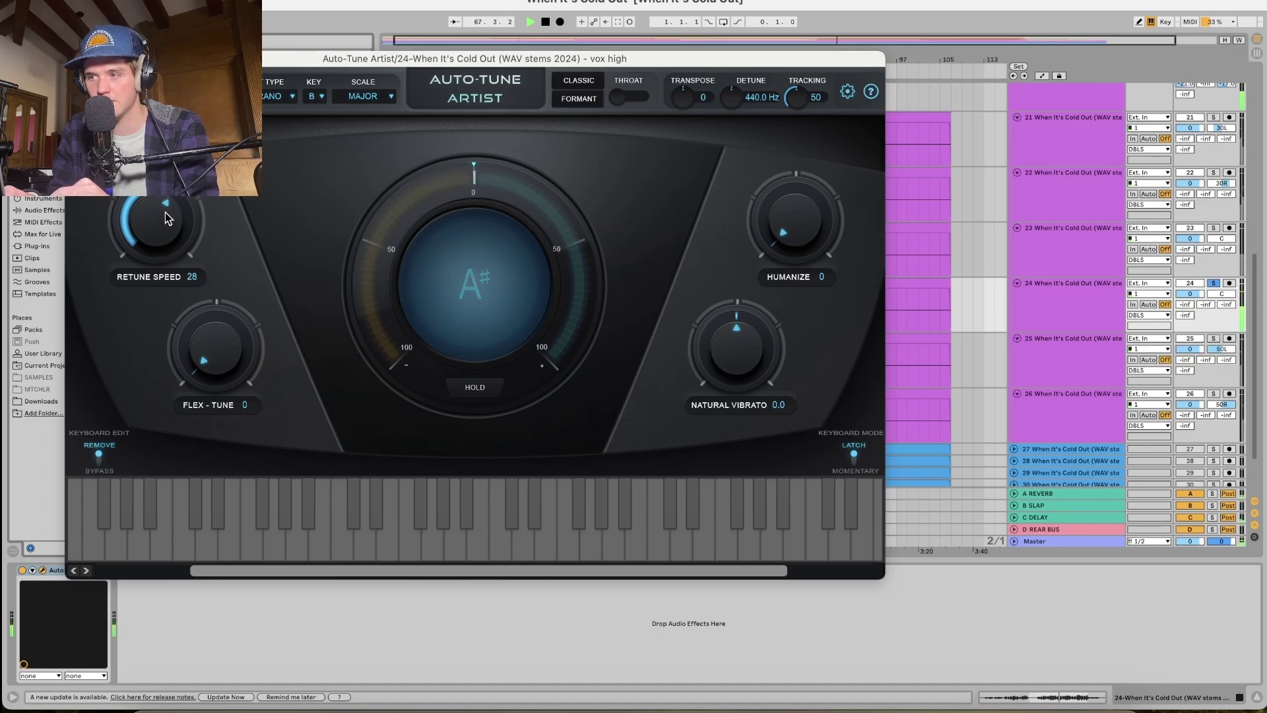
key(super+w)
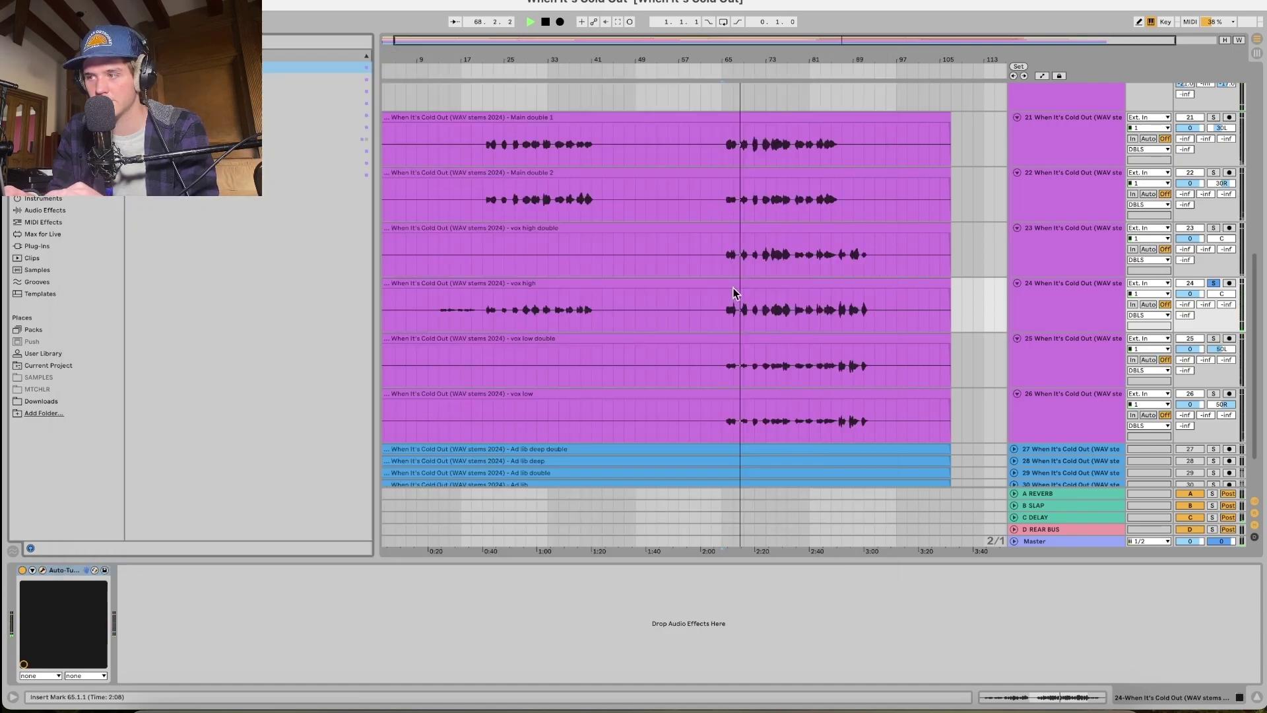
Add an EQ Eight after Auto-Tune on the vox high track and raise its low-cut band to about 625 Hz.
click(1072, 326)
key(space)
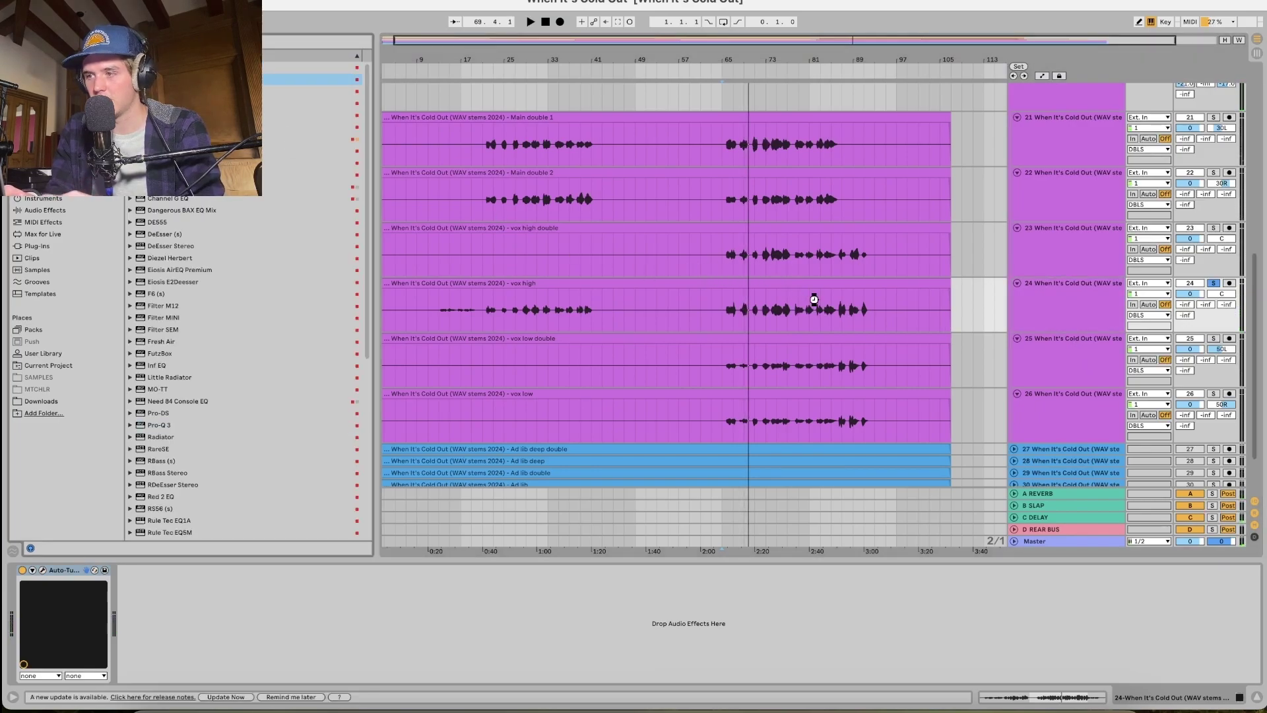
click(159, 674)
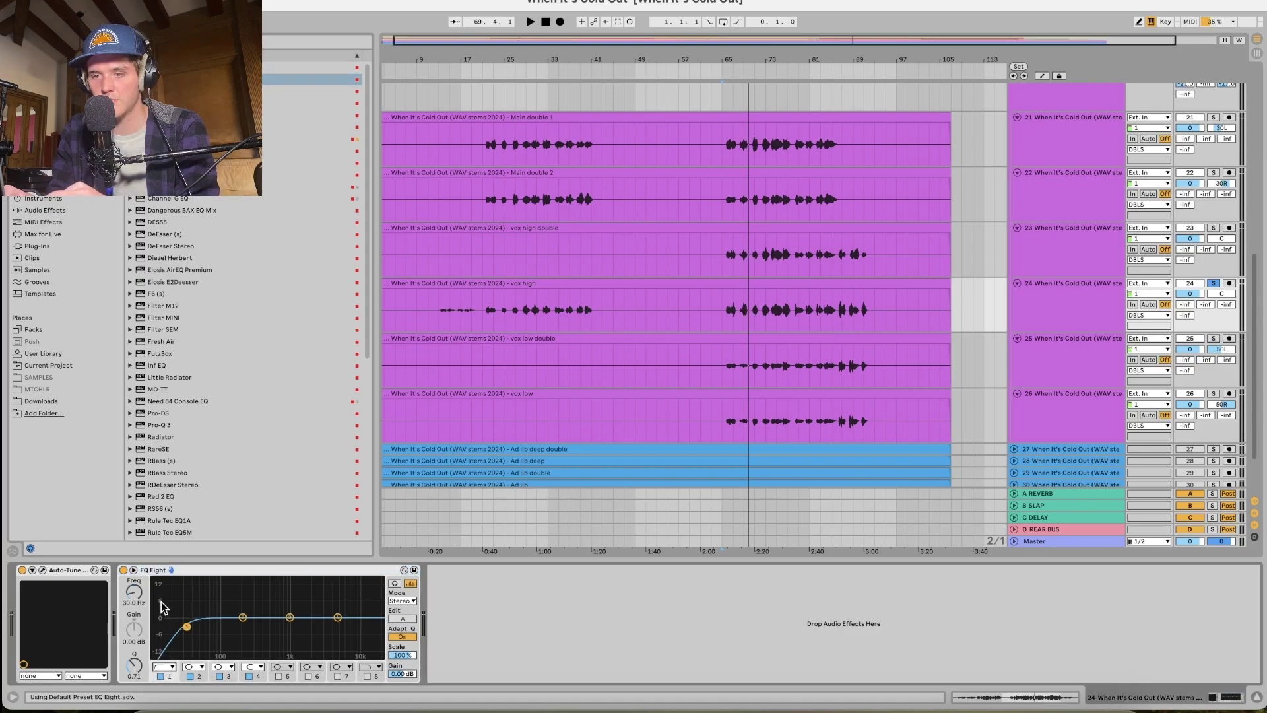
key(space)
drag(187, 626, 276, 632)
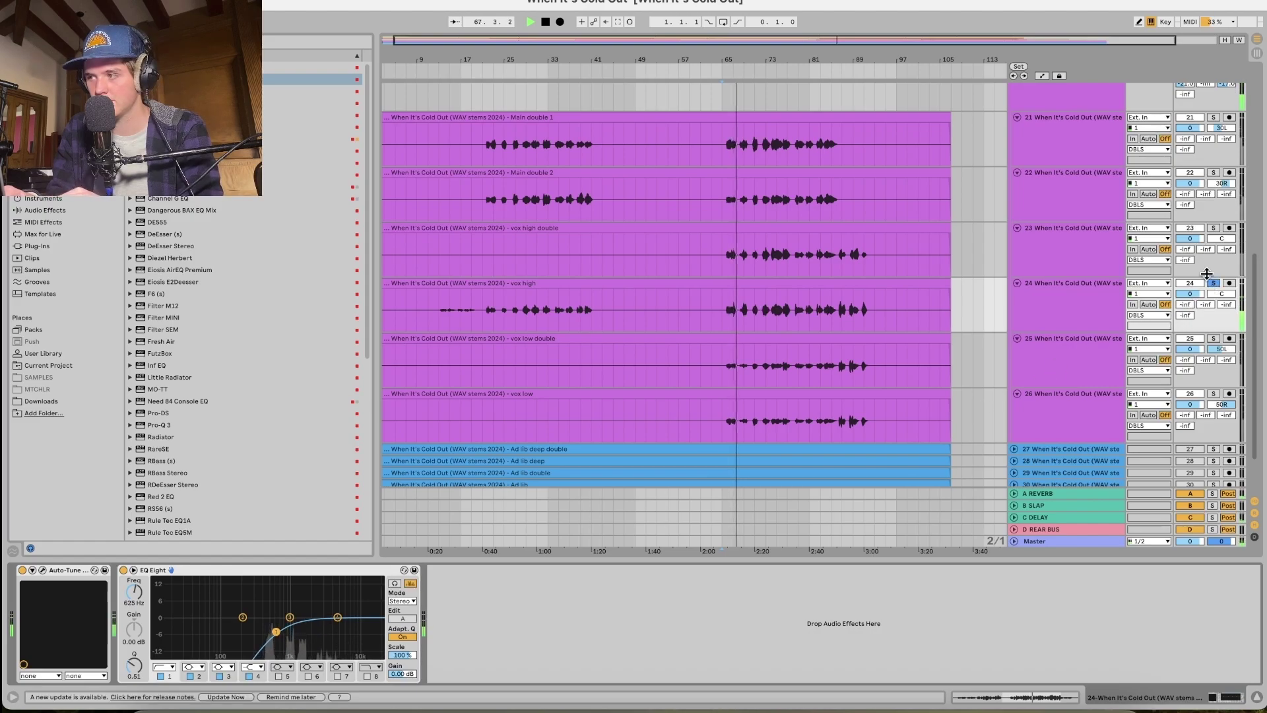
Solo the DBLS group and lower the vox high EQ's low-cut frequency to about 417 Hz.
scroll(1196, 218, up, 3)
click(1213, 160)
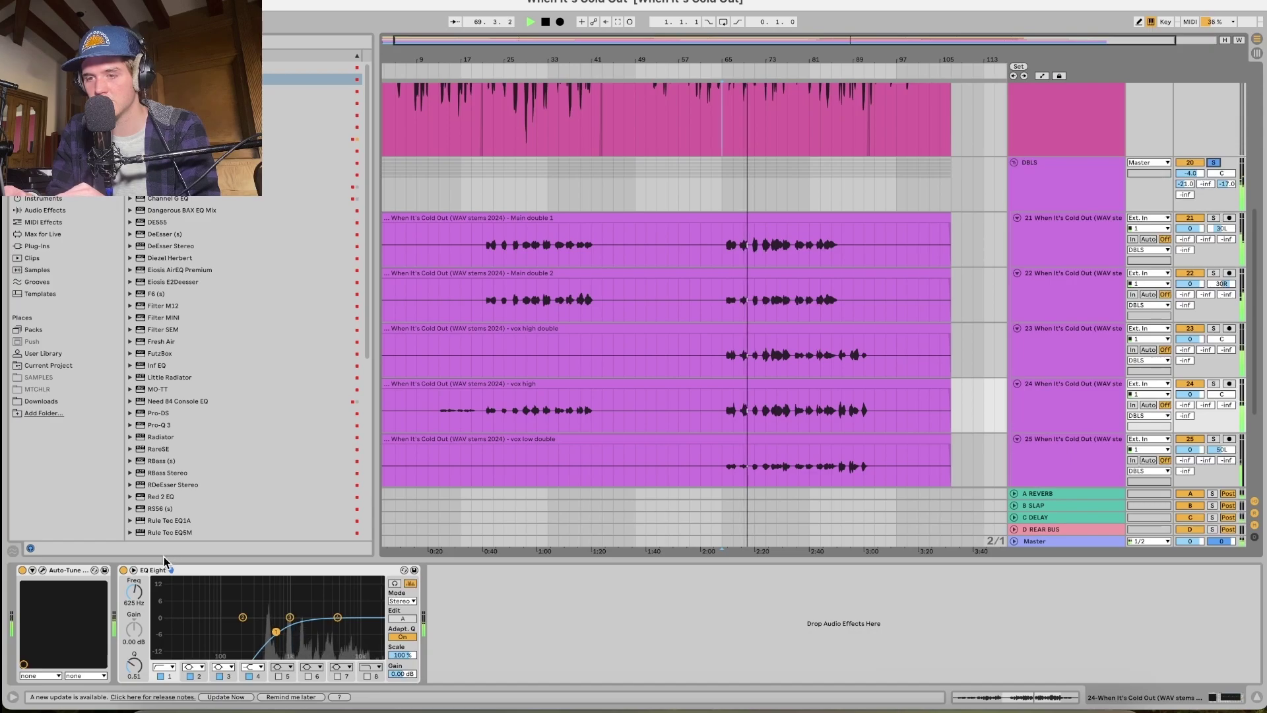
drag(274, 632, 264, 631)
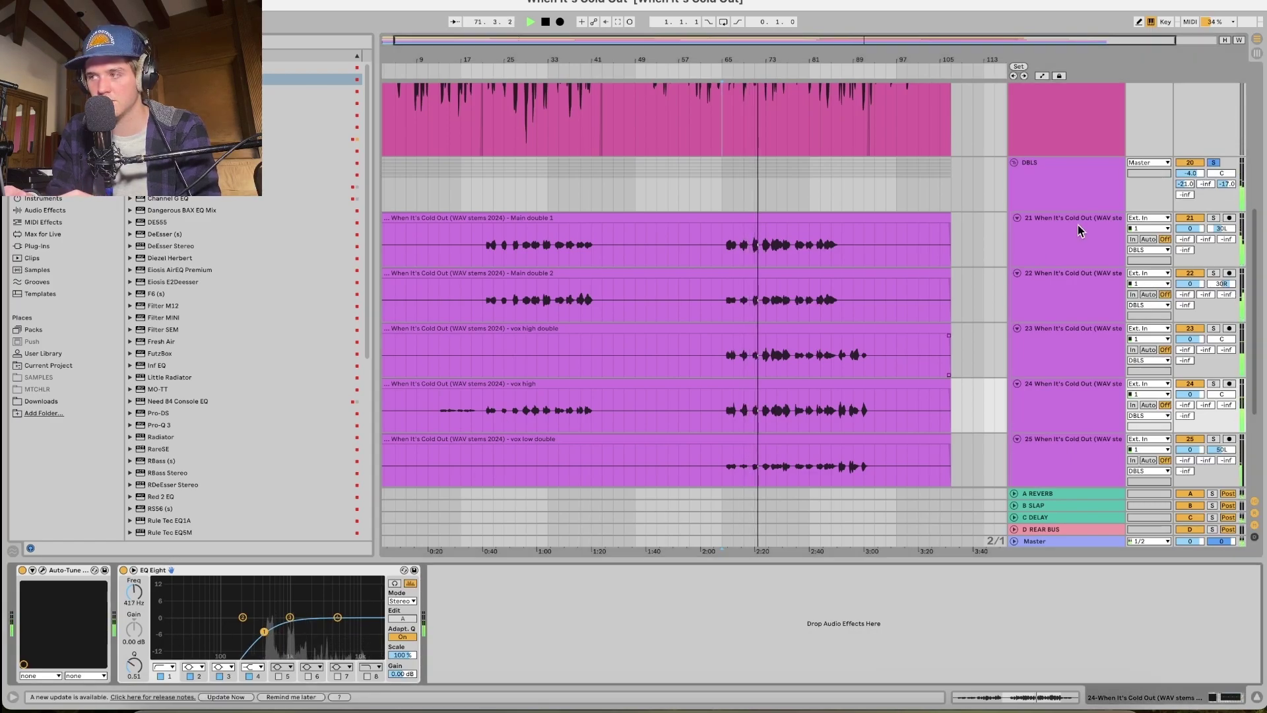
Unsolo the DBLS group and play the full mix from the start of the song.
scroll(1081, 235, up, 3)
scroll(1081, 224, up, 4)
click(1213, 195)
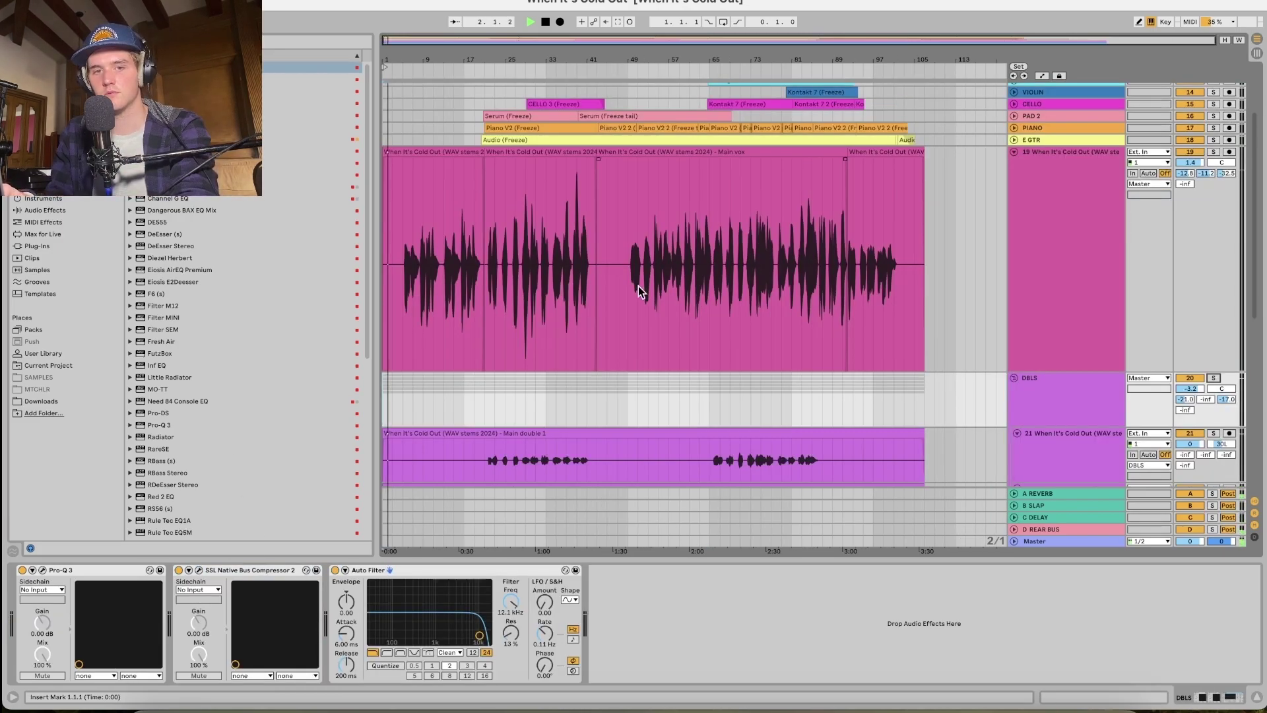
Select the main vox track during playback and lower its slap send to -21.2 dB.
scroll(410, 338, up, 3)
scroll(410, 338, down, 3)
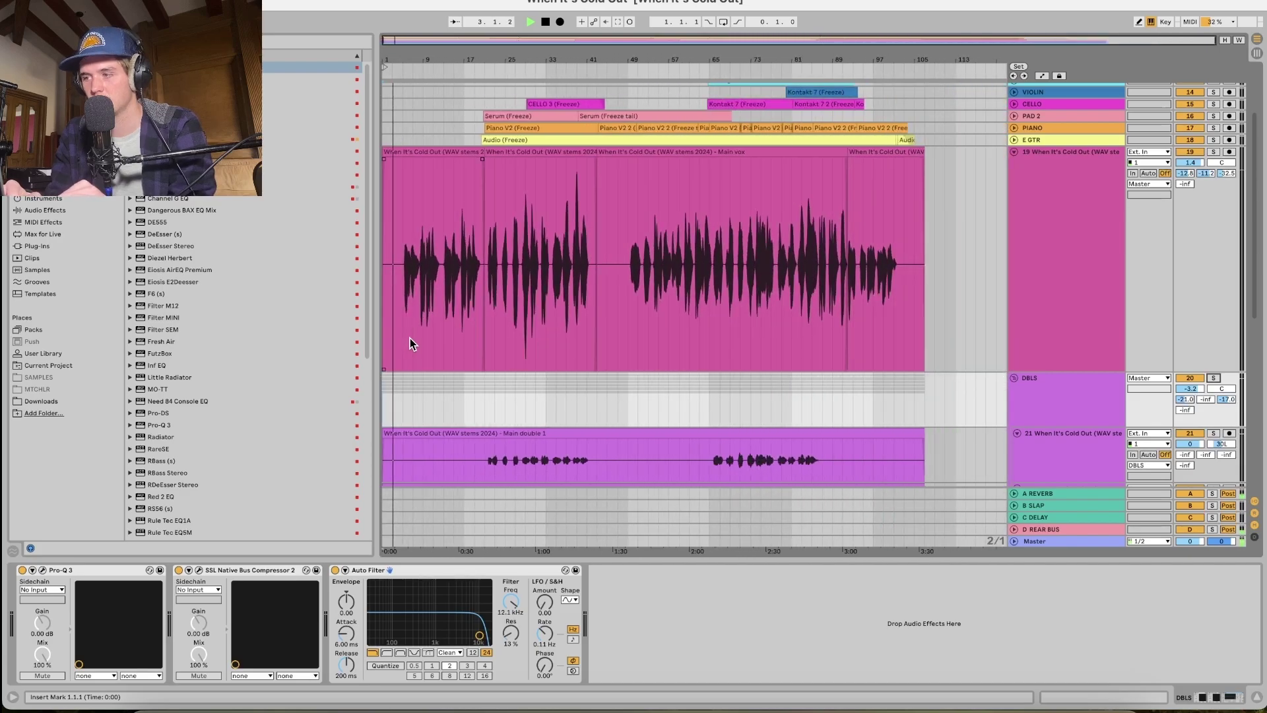
scroll(518, 366, down, 12)
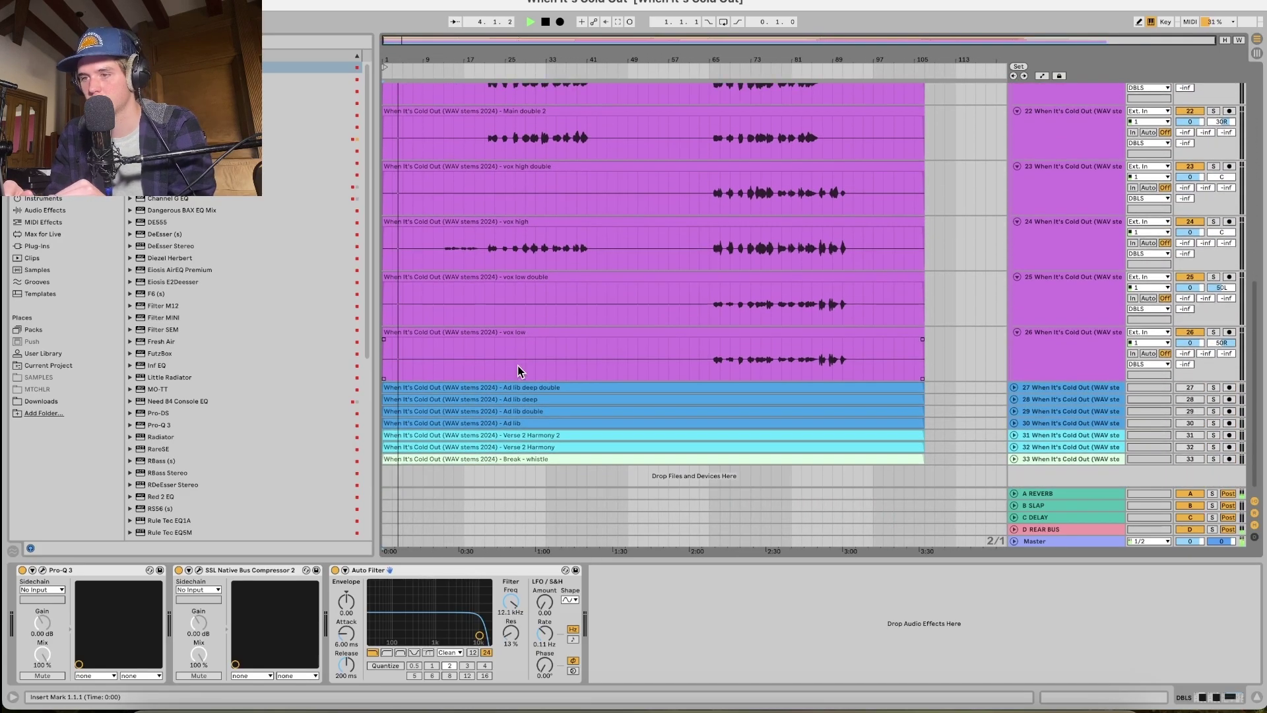
scroll(466, 292, up, 5)
scroll(466, 292, up, 2)
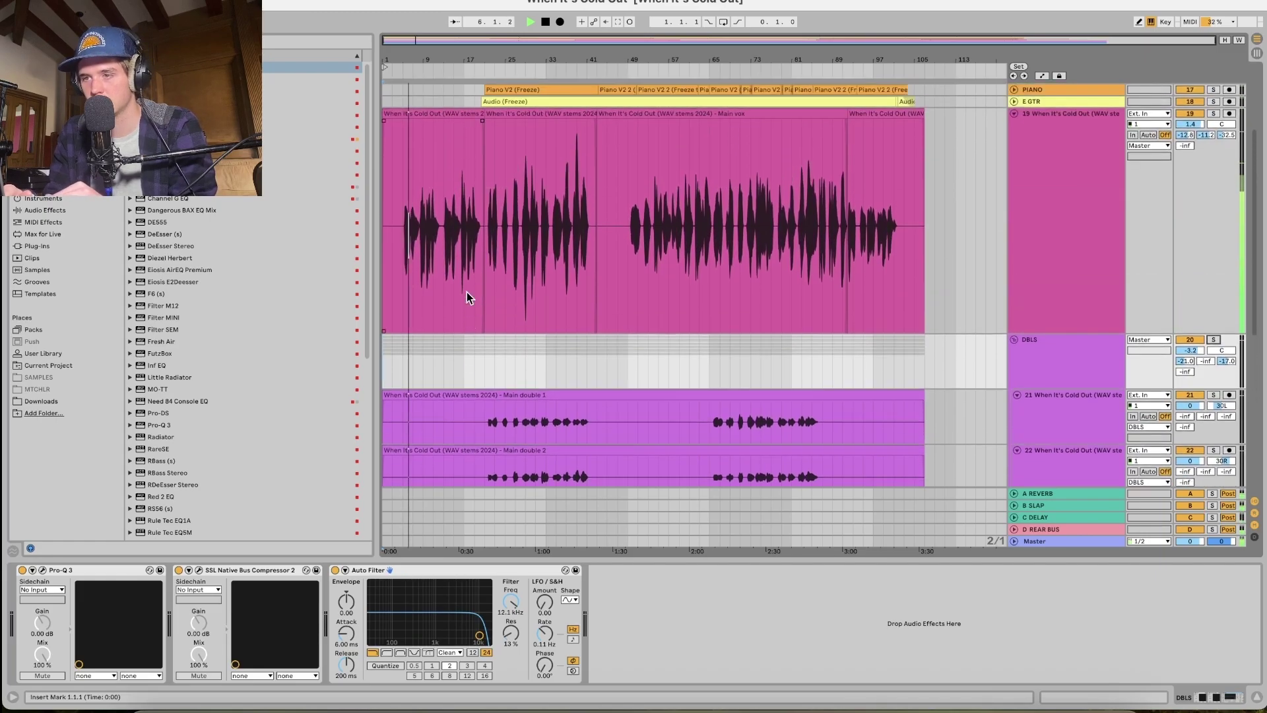
click(1061, 253)
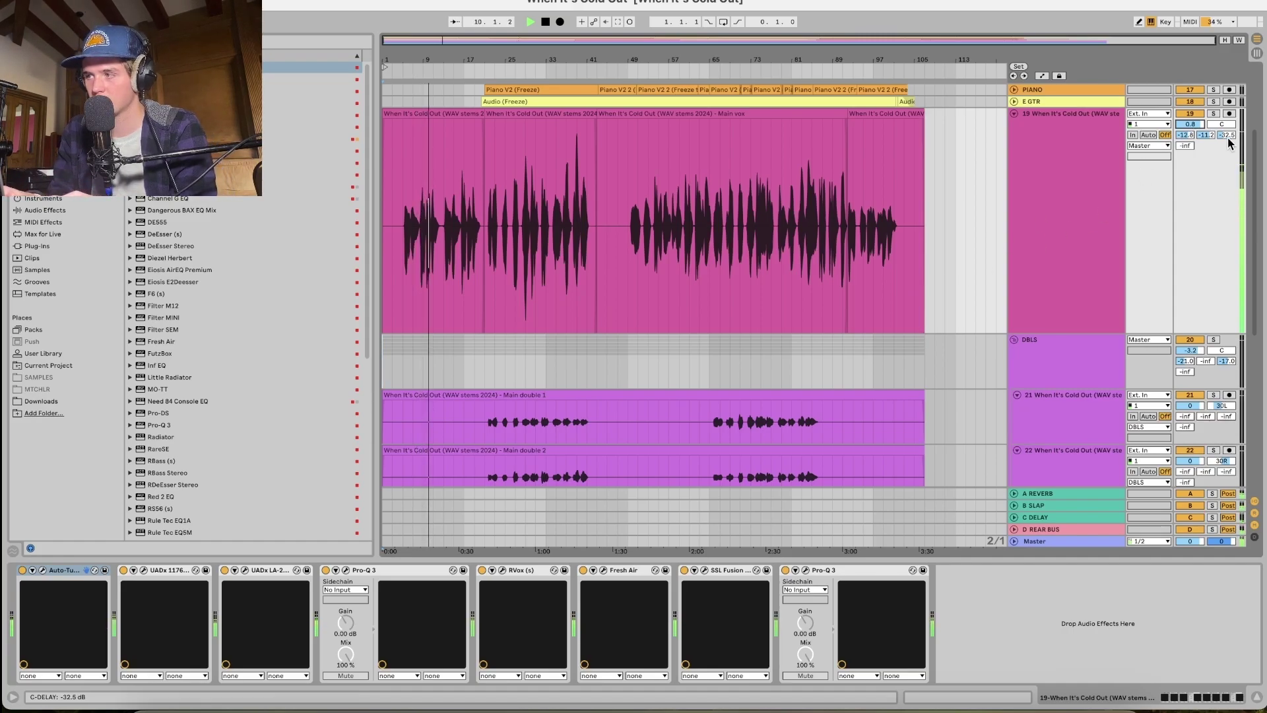
drag(1205, 135, 1206, 156)
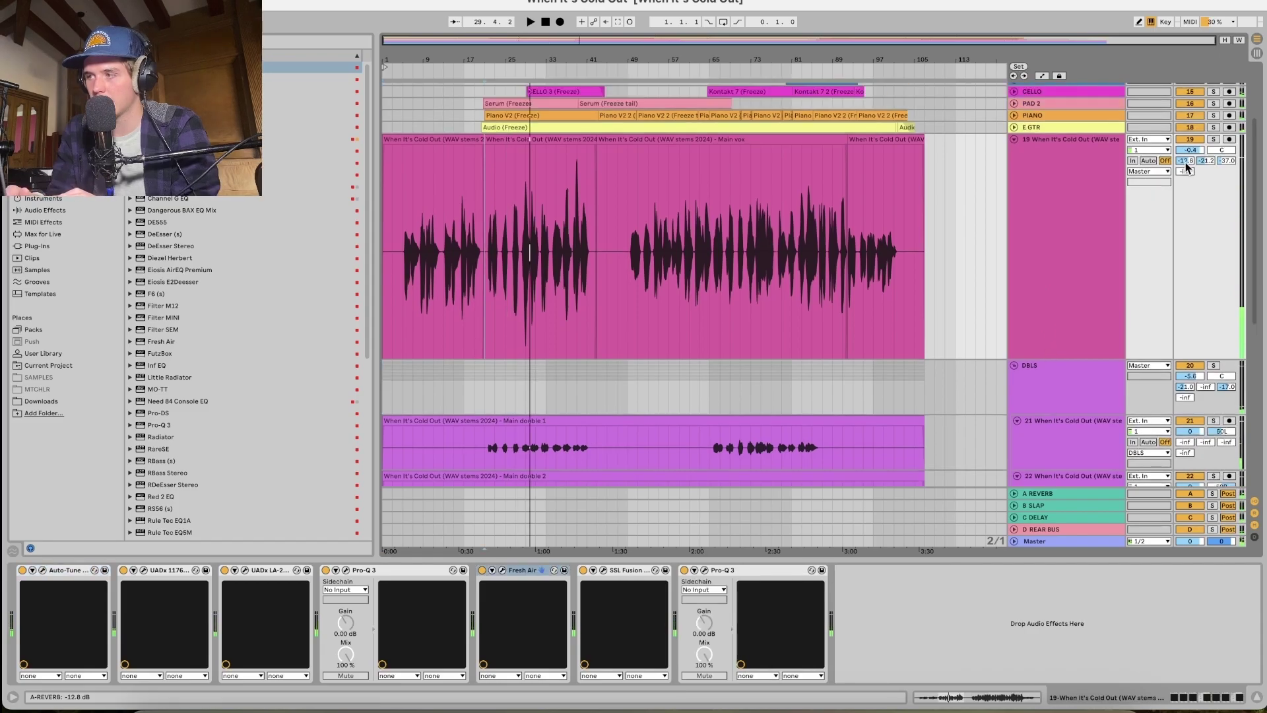
Show the reverb send automation on the main vox track and raise it to about -9 dB over bars 21 to 43.
right_click(1186, 161)
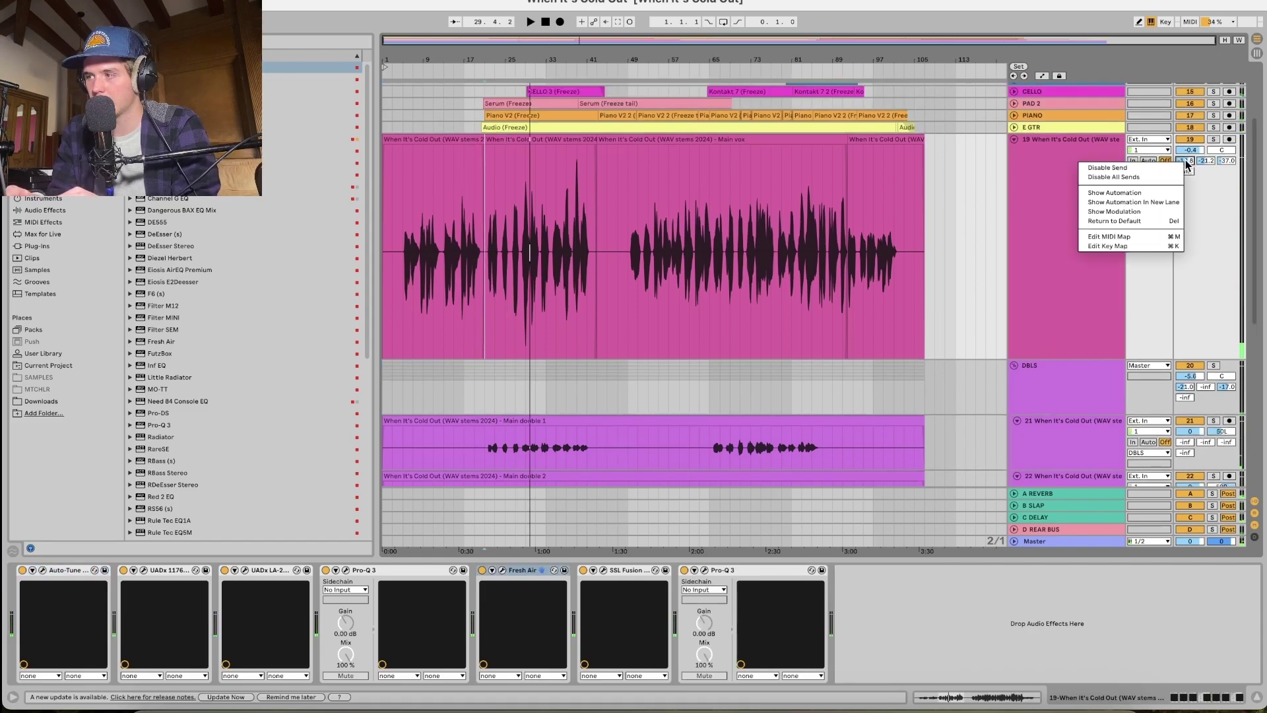
click(1122, 192)
scroll(496, 214, up, 3)
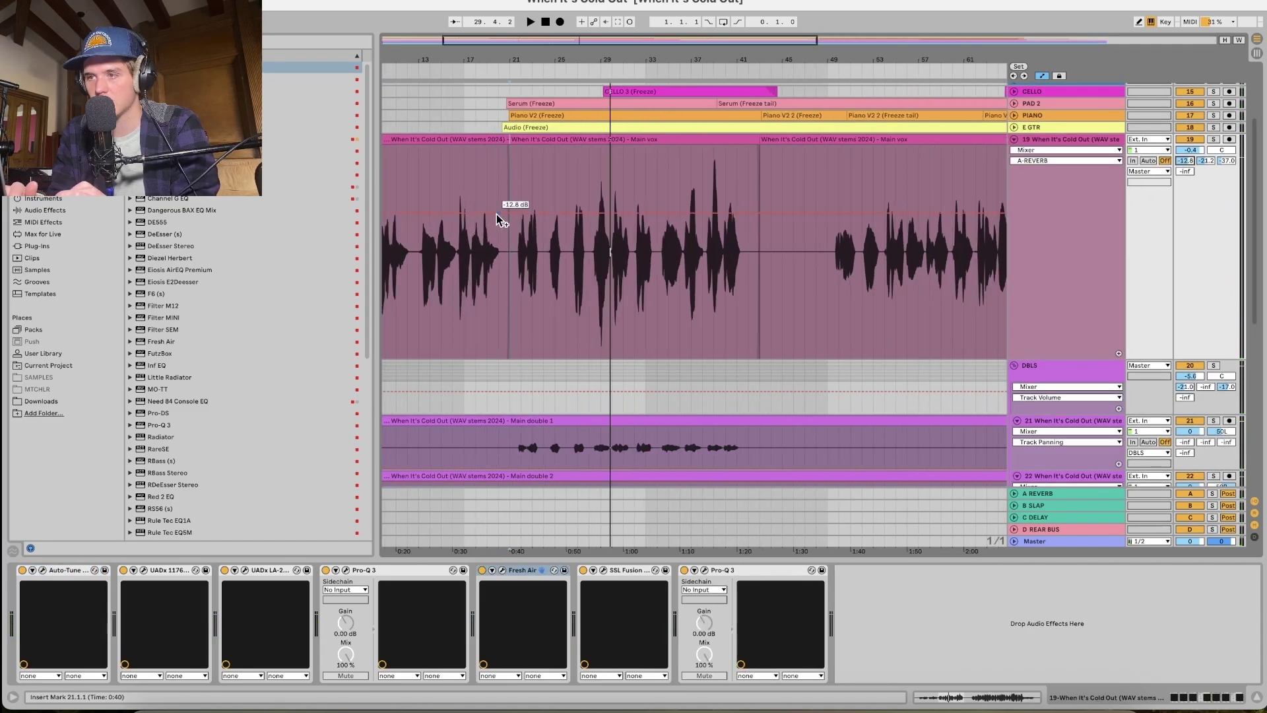
drag(507, 205, 756, 208)
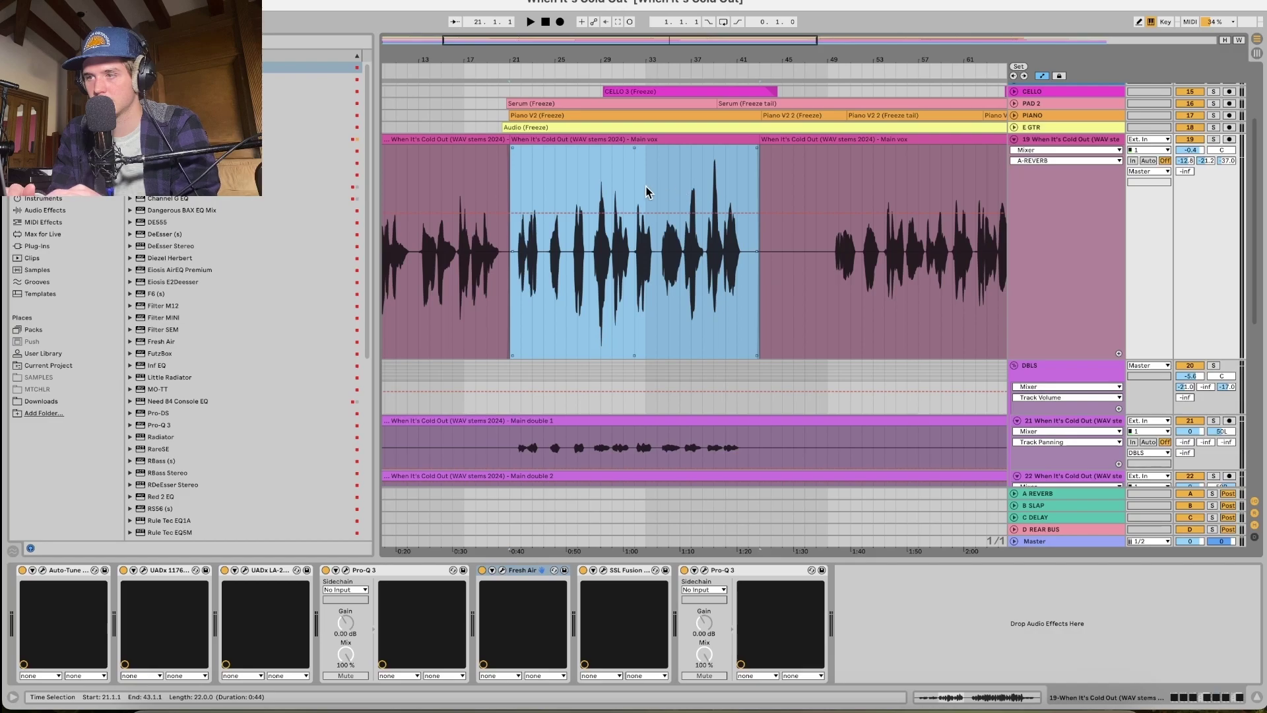
drag(634, 212, 633, 194)
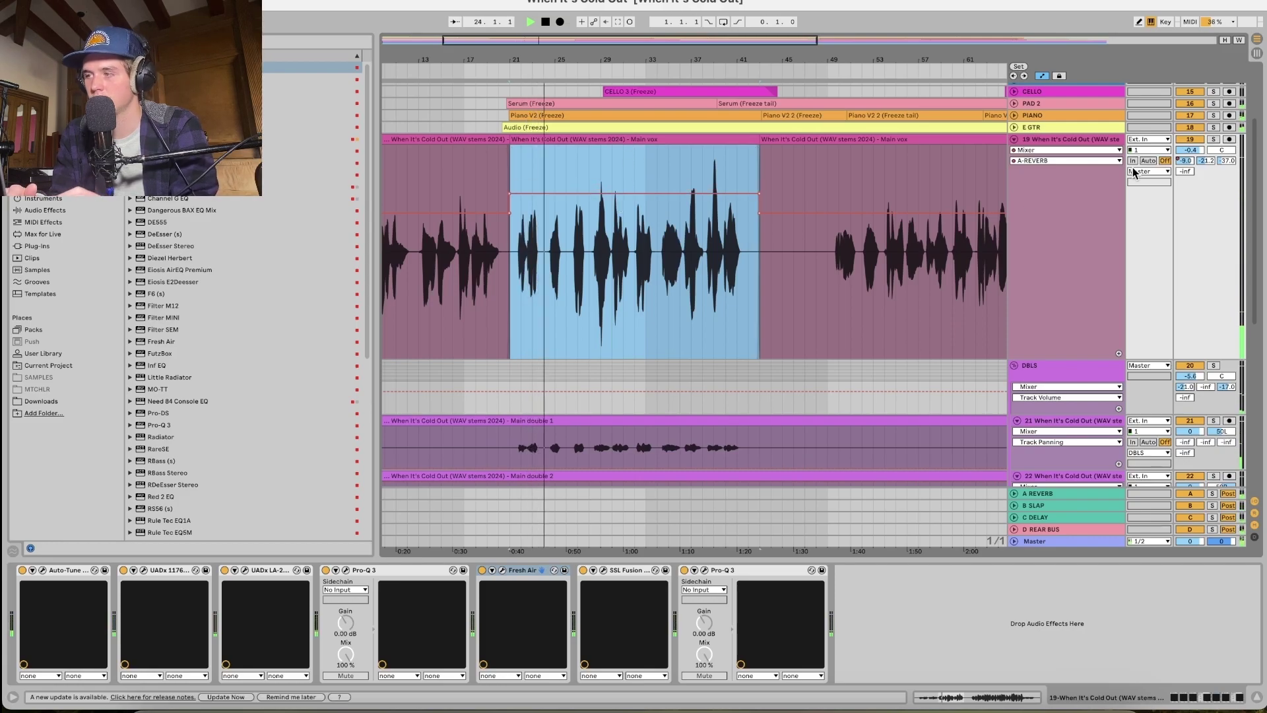
Show the main vox delay send automation and raise it to about -27.5 dB over bars 21 to 43.
right_click(1228, 163)
click(1165, 194)
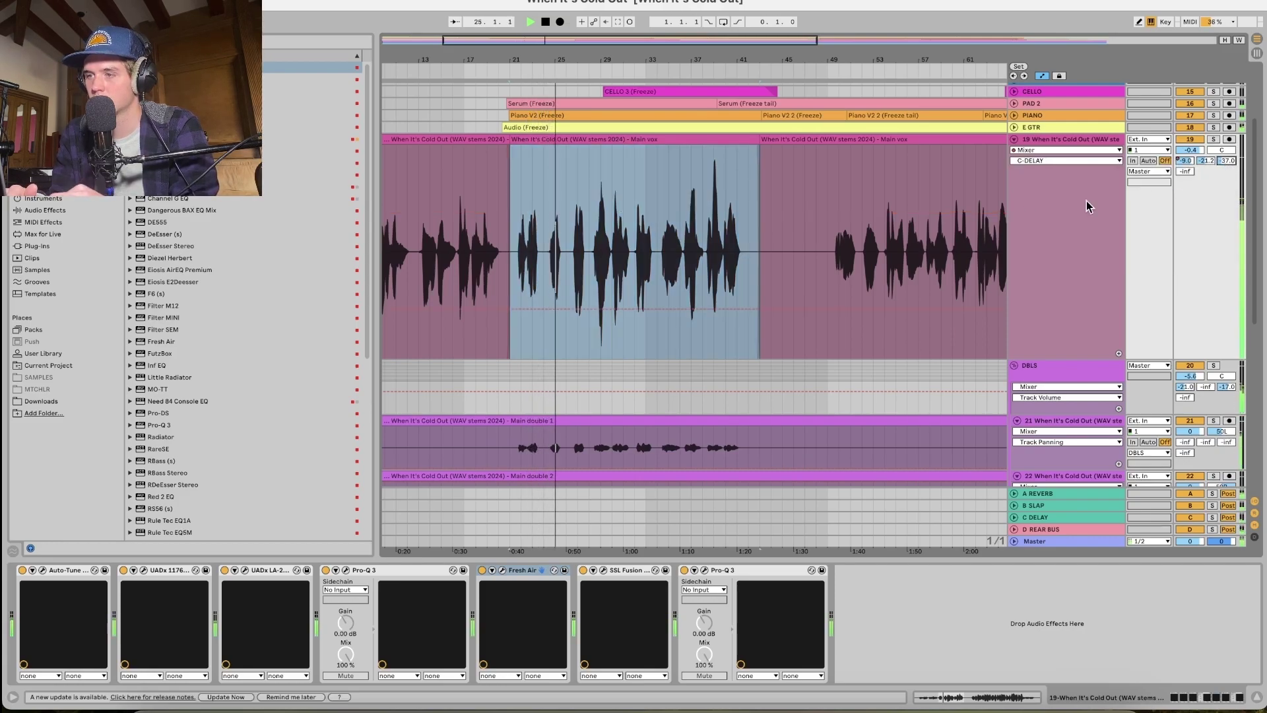
drag(634, 148, 634, 129)
drag(622, 290, 622, 287)
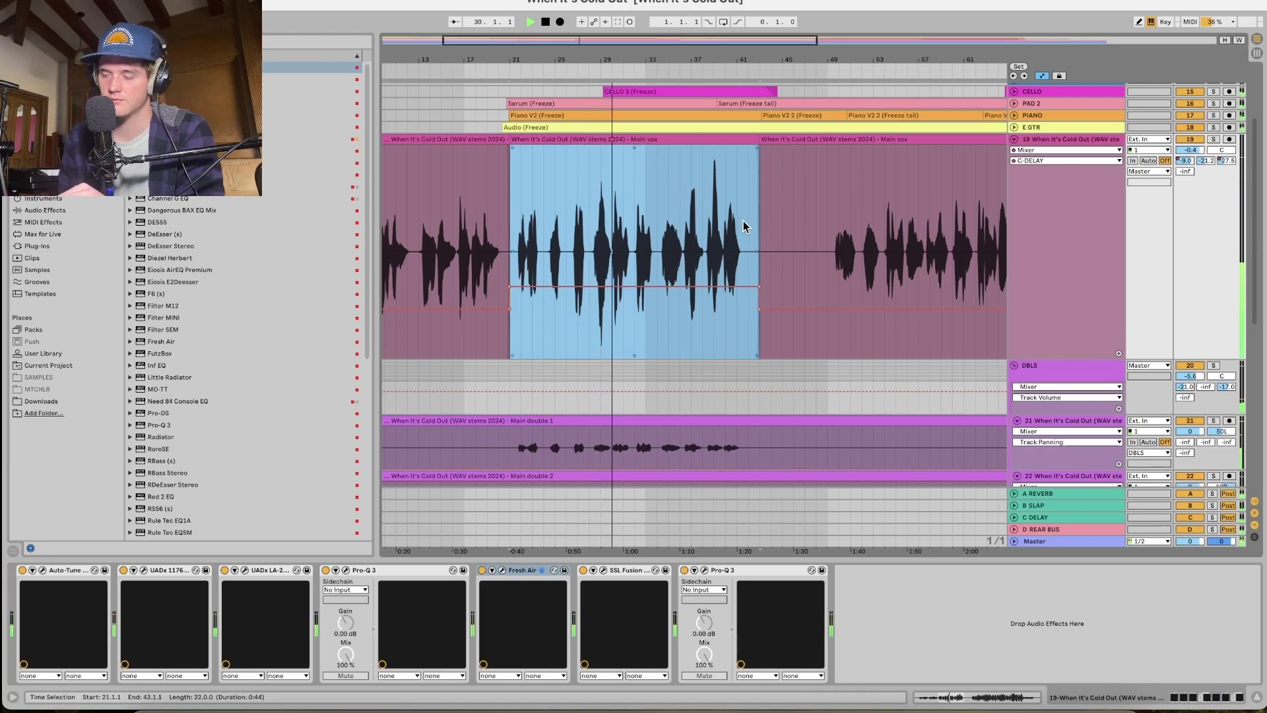
Remove the SSL Fusion plug-in from the main vox effects chain.
scroll(781, 168, down, 5)
scroll(781, 168, up, 3)
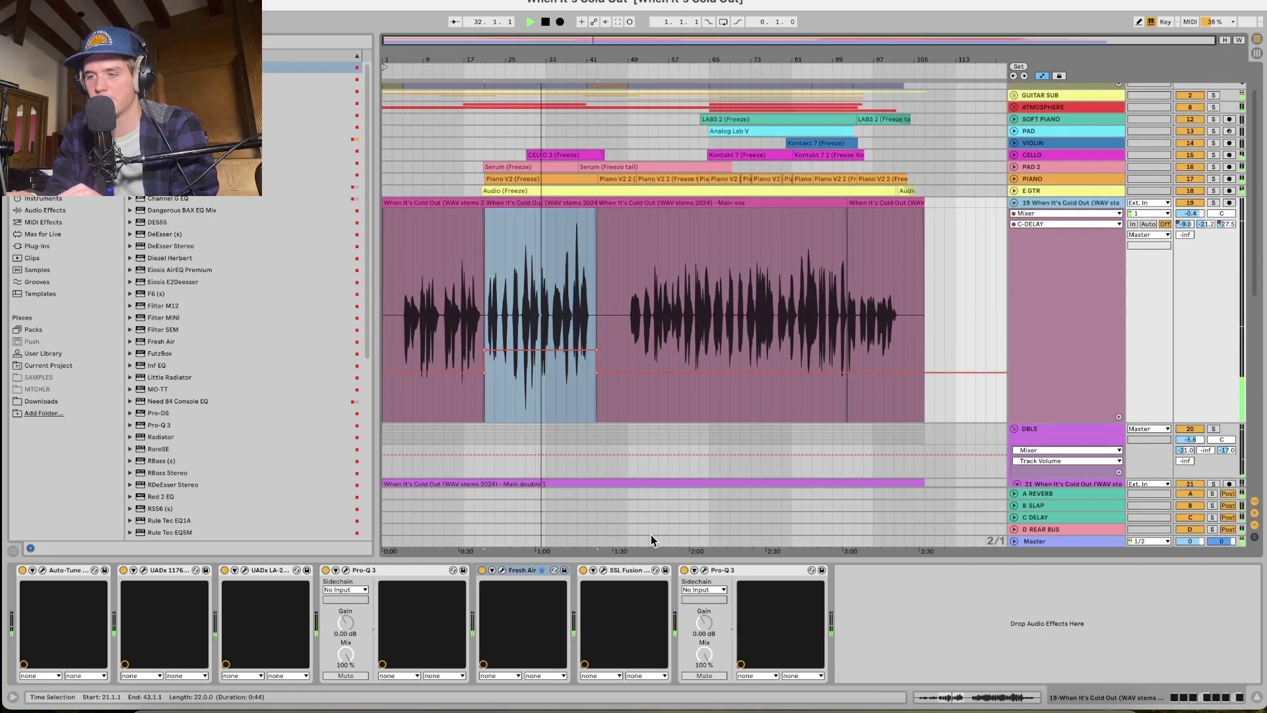
click(624, 571)
key(Delete)
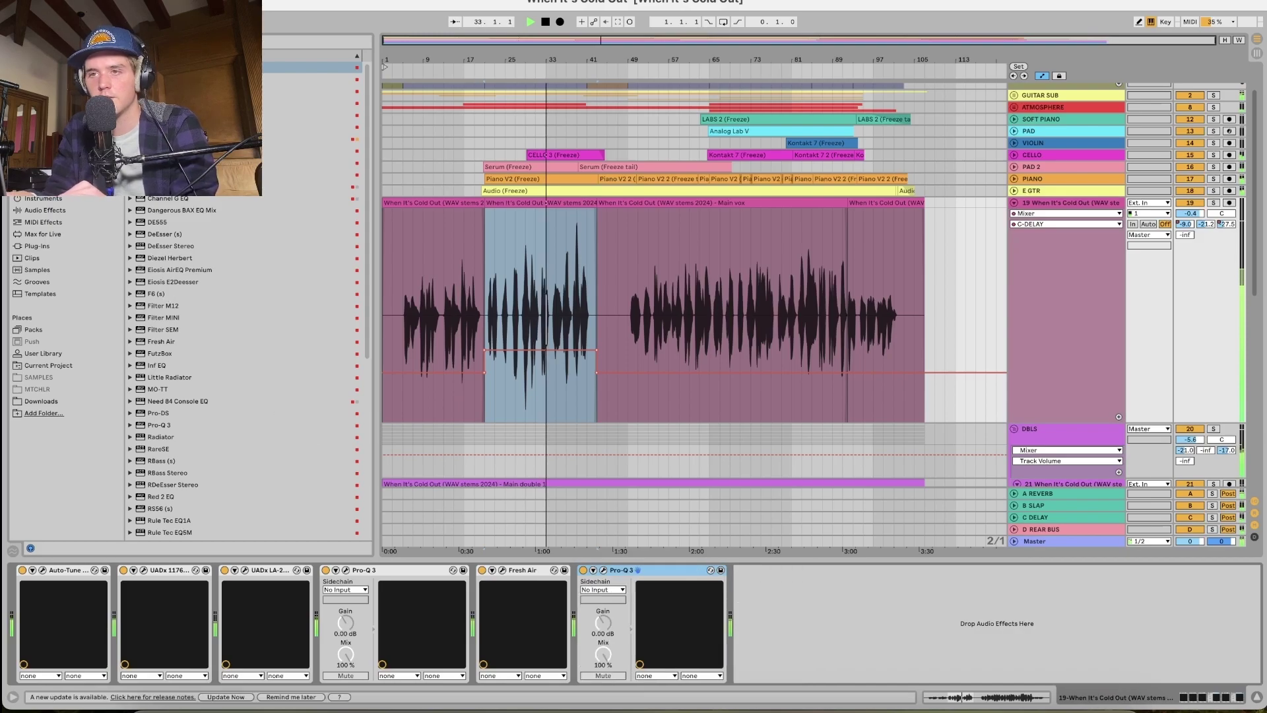
Find DeEsser (s) among the plug-ins and add it after the last Pro-Q 3 in the main vox chain.
key(space)
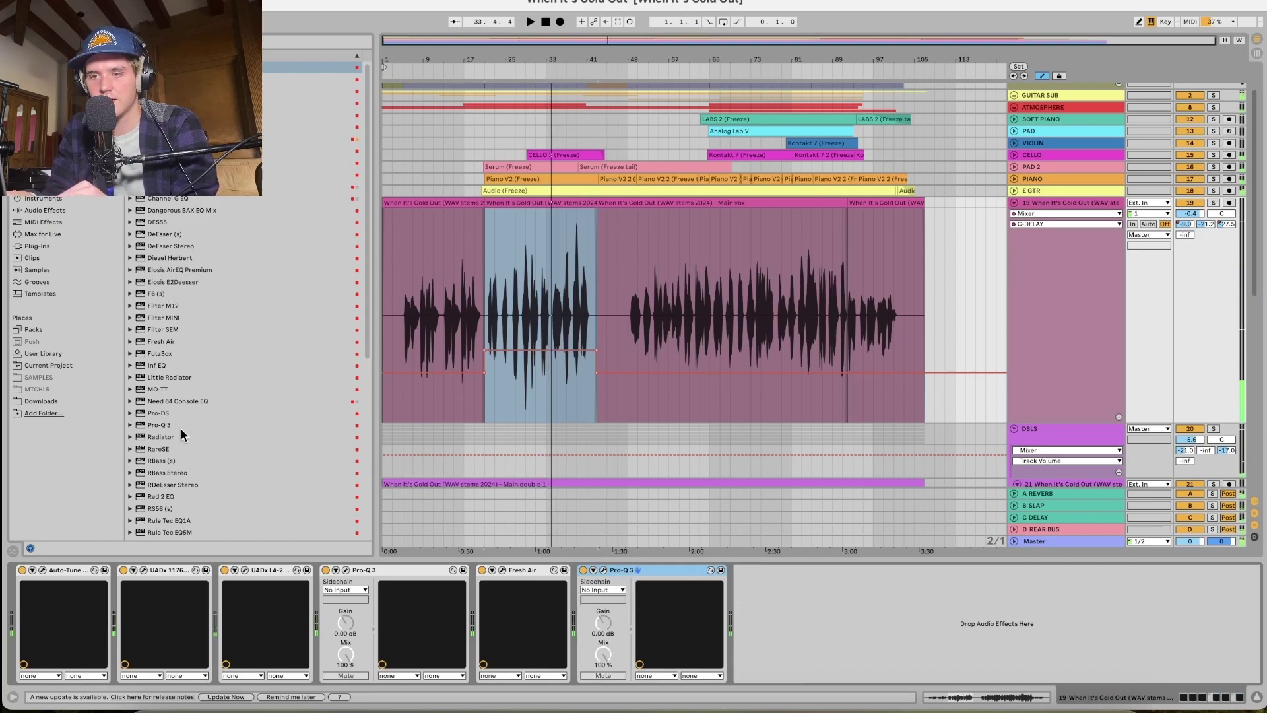
scroll(152, 518, down, 3)
scroll(153, 491, down, 1)
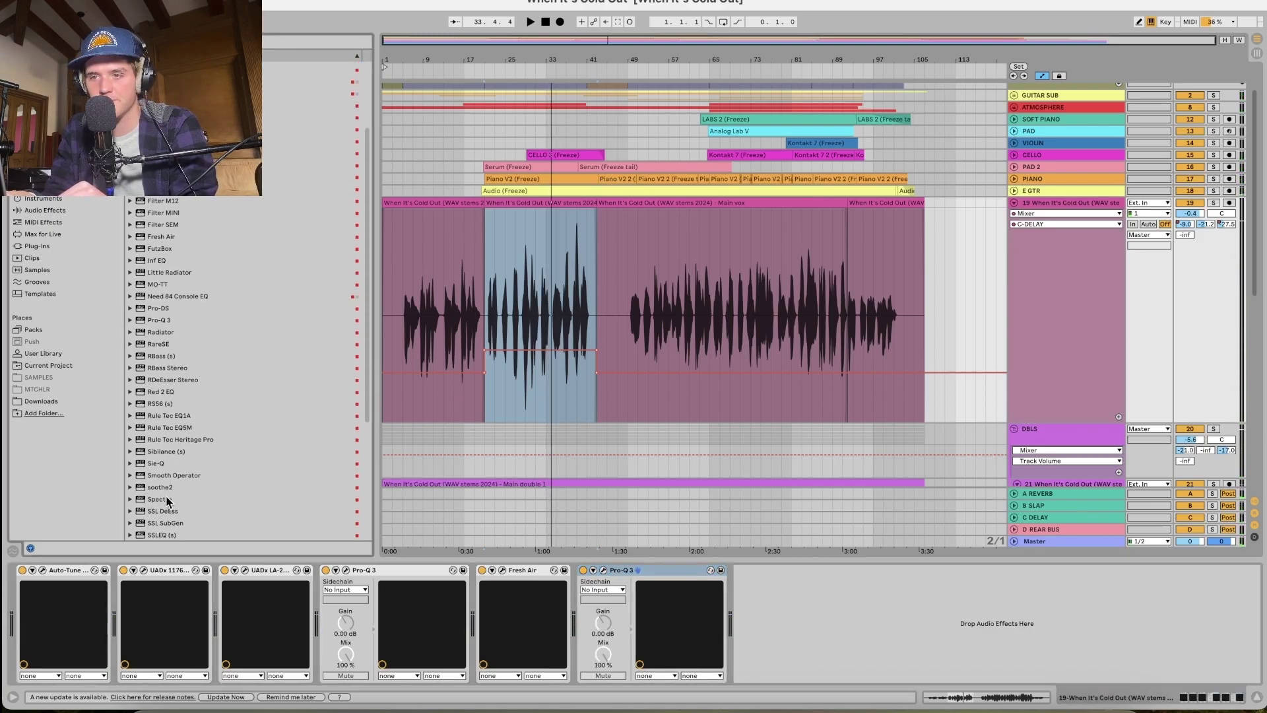
scroll(161, 330, down, 3)
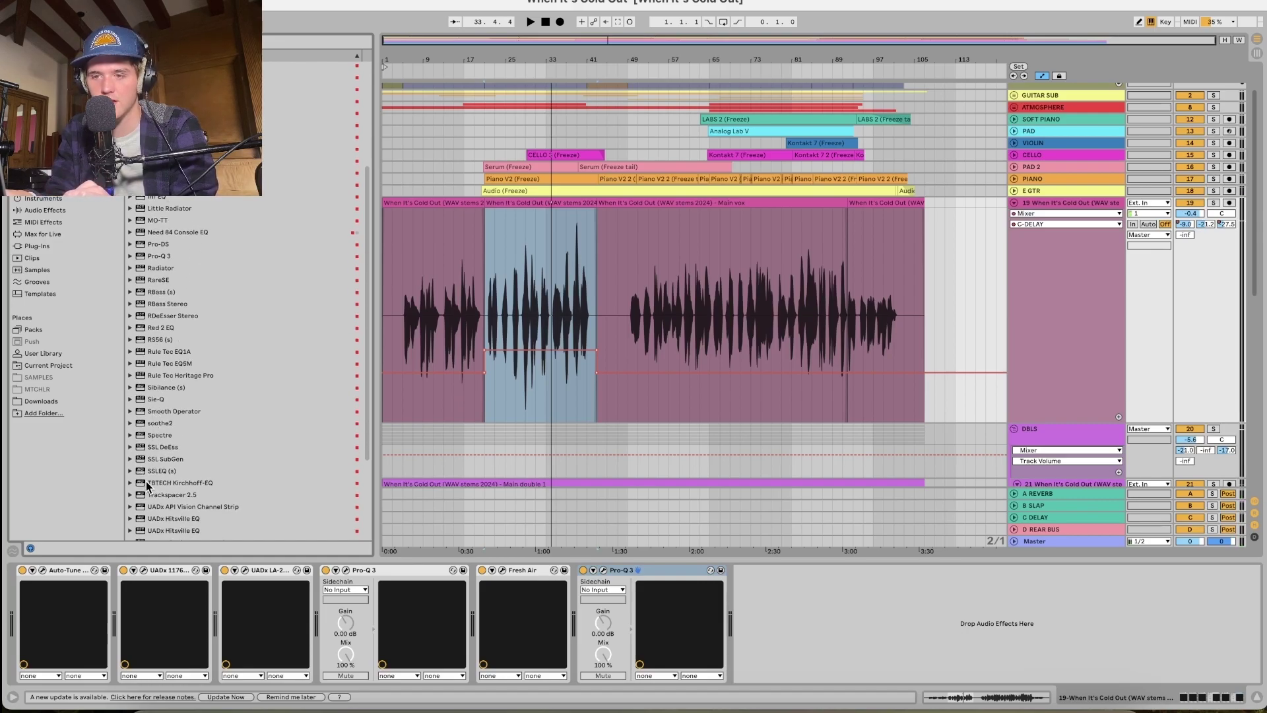
scroll(183, 364, up, 6)
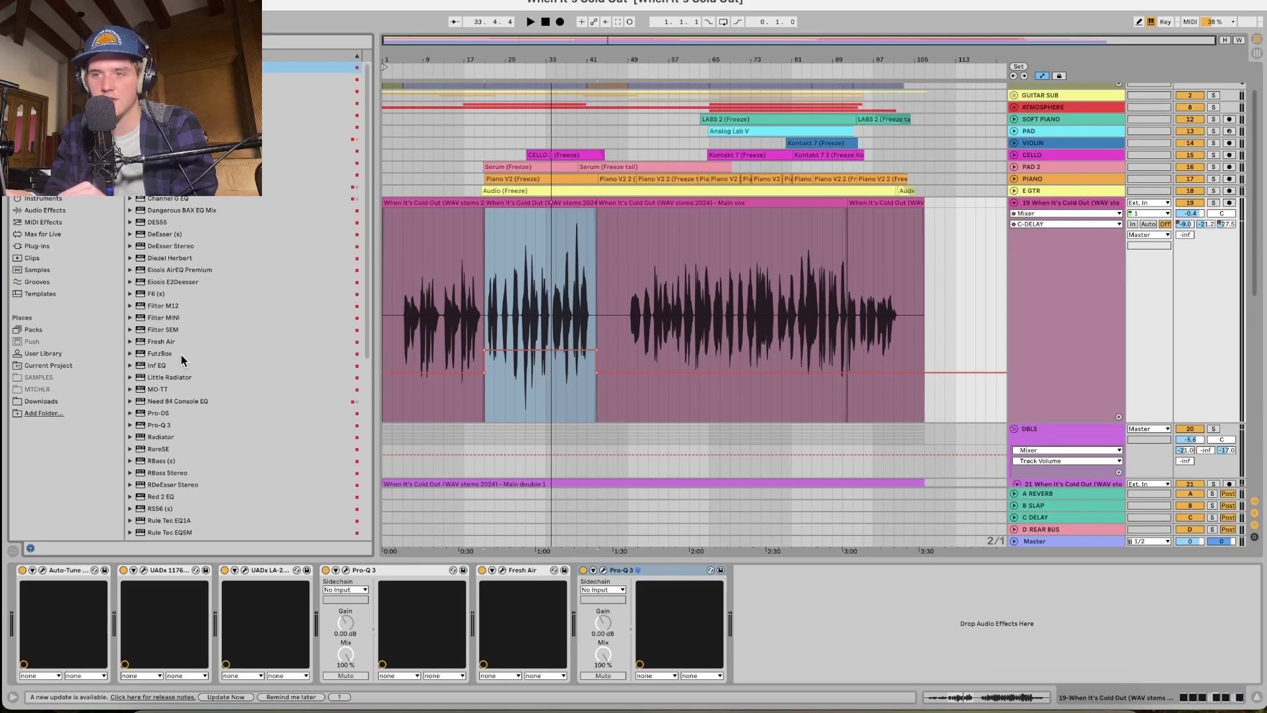
drag(158, 236, 683, 576)
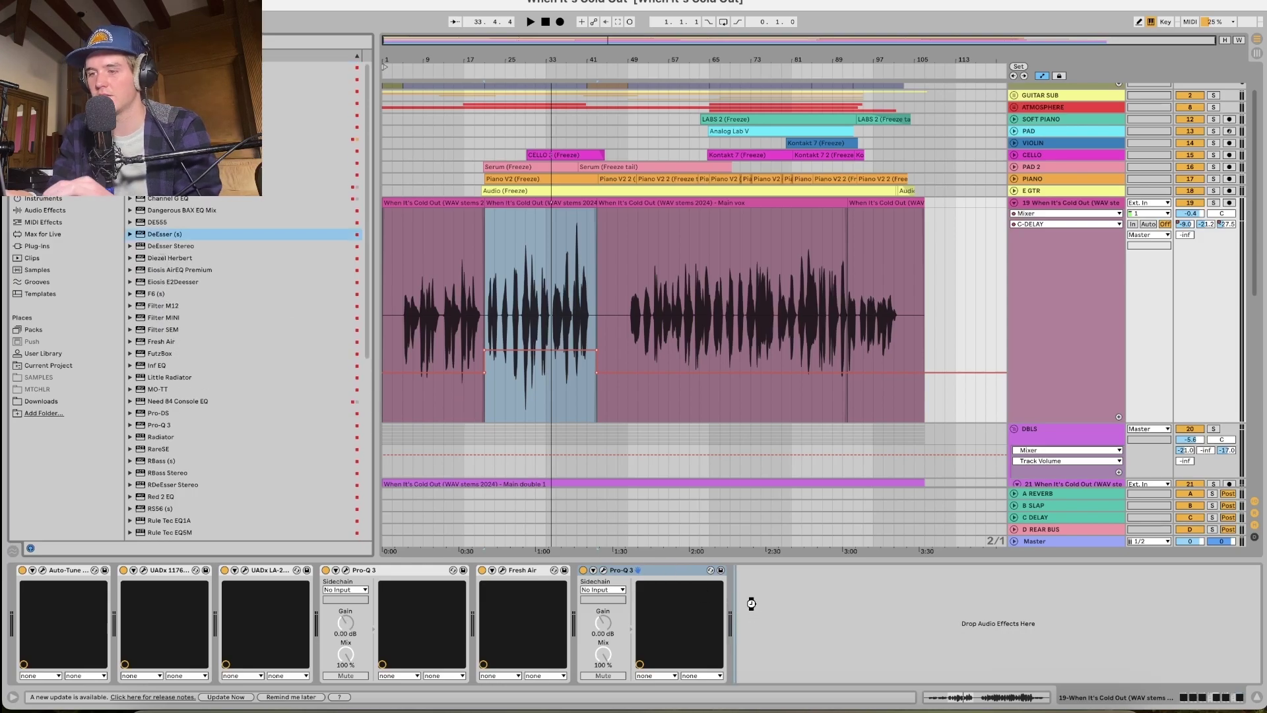
drag(751, 603, 751, 603)
Lower the DeEsser's threshold during playback, set its frequency to 6612 Hz and monitor its side chain.
key(space)
drag(165, 143, 165, 191)
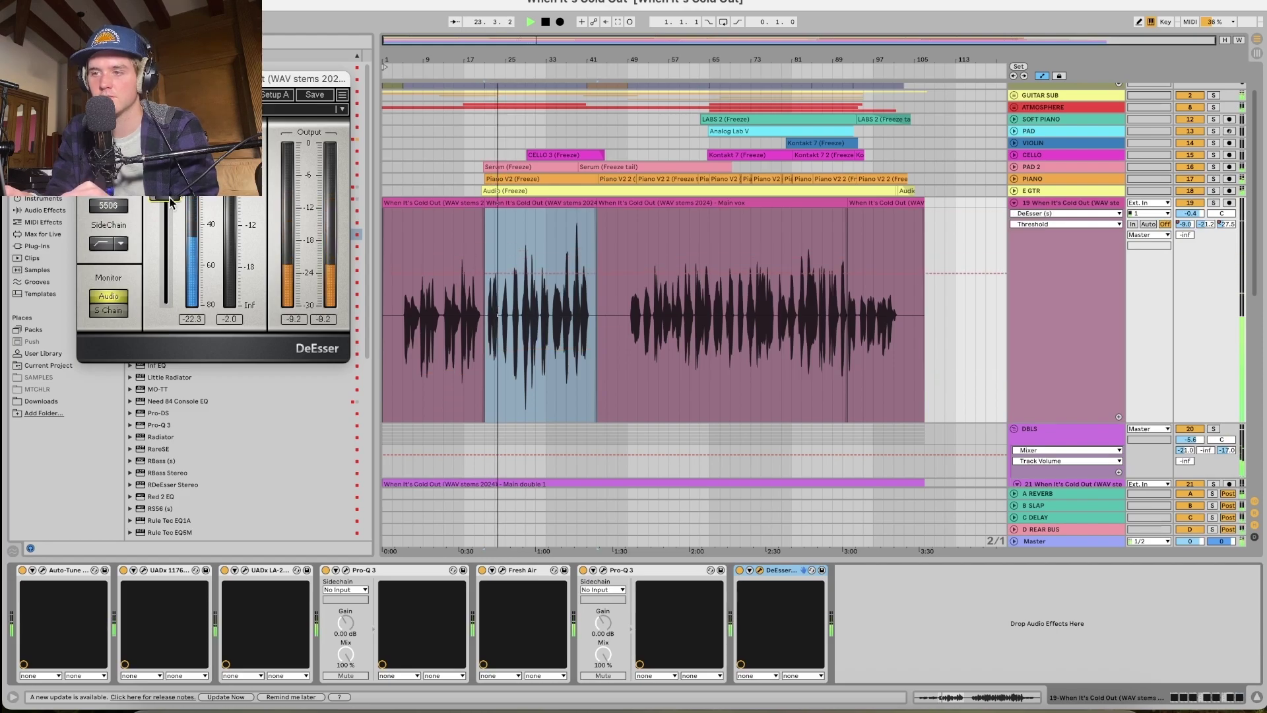
drag(108, 205, 108, 187)
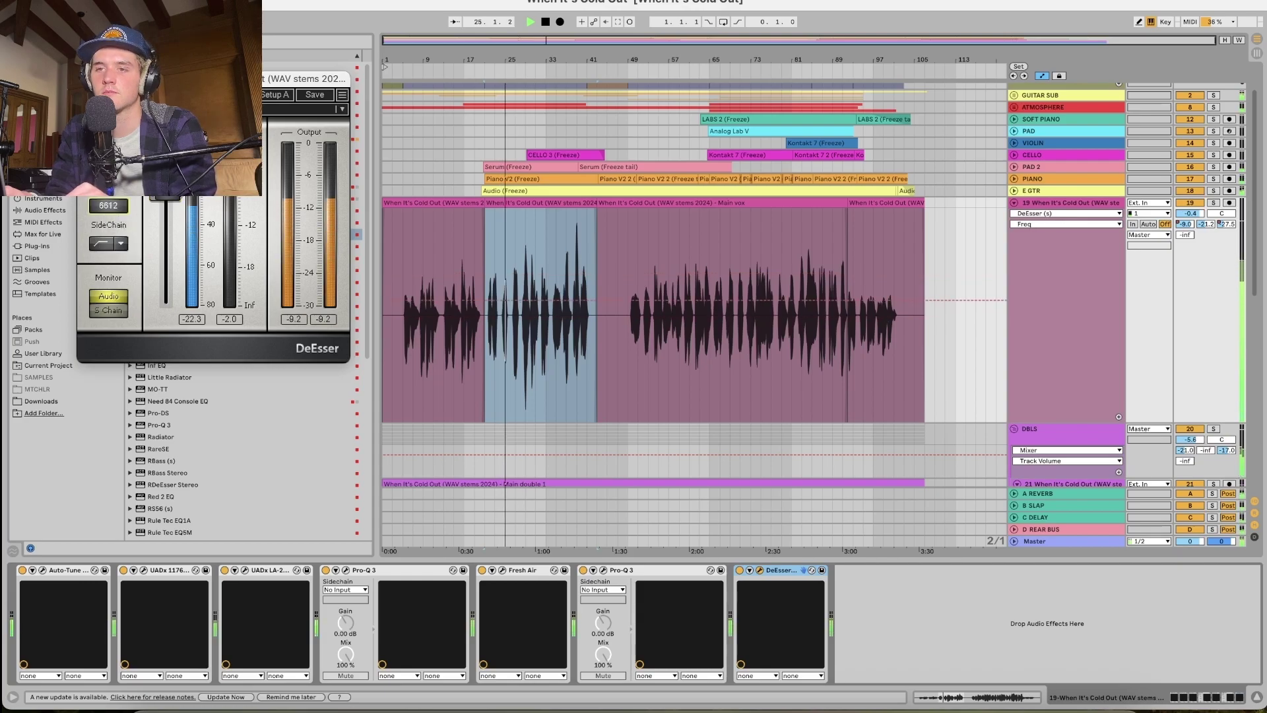
click(102, 310)
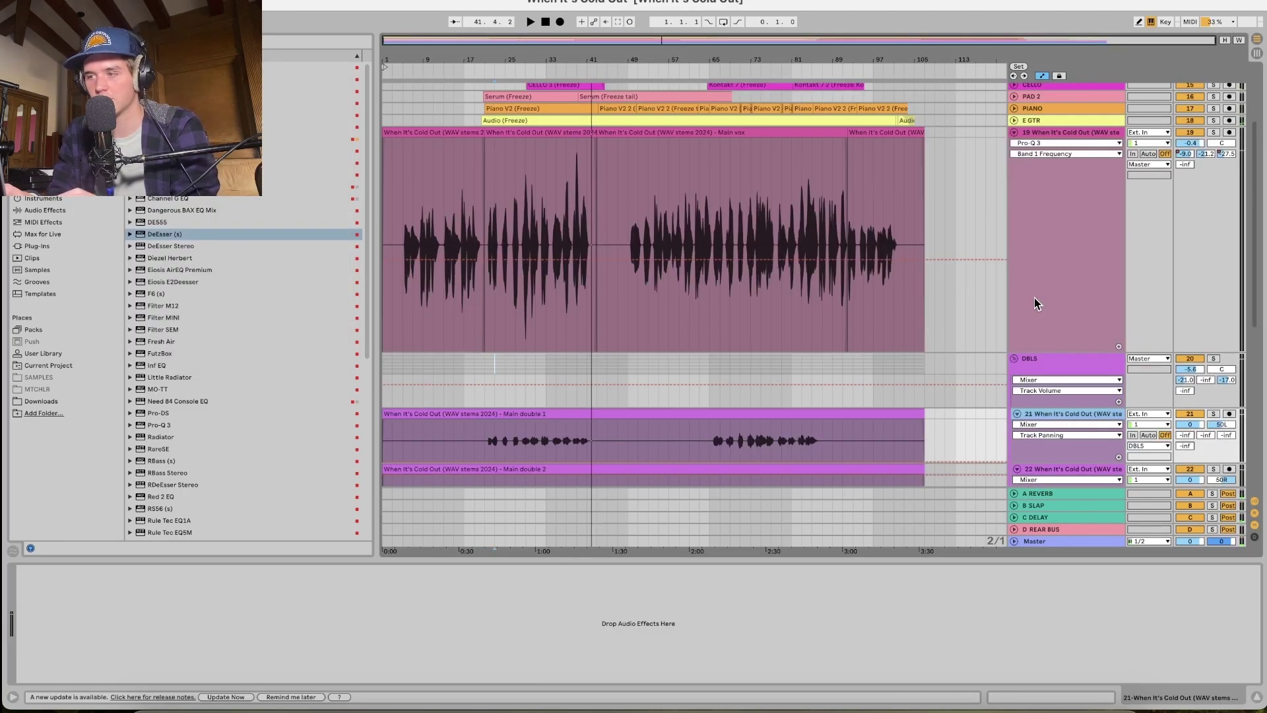
Solo the DBLS group and play the doubles from bar 21.
scroll(1035, 303, down, 8)
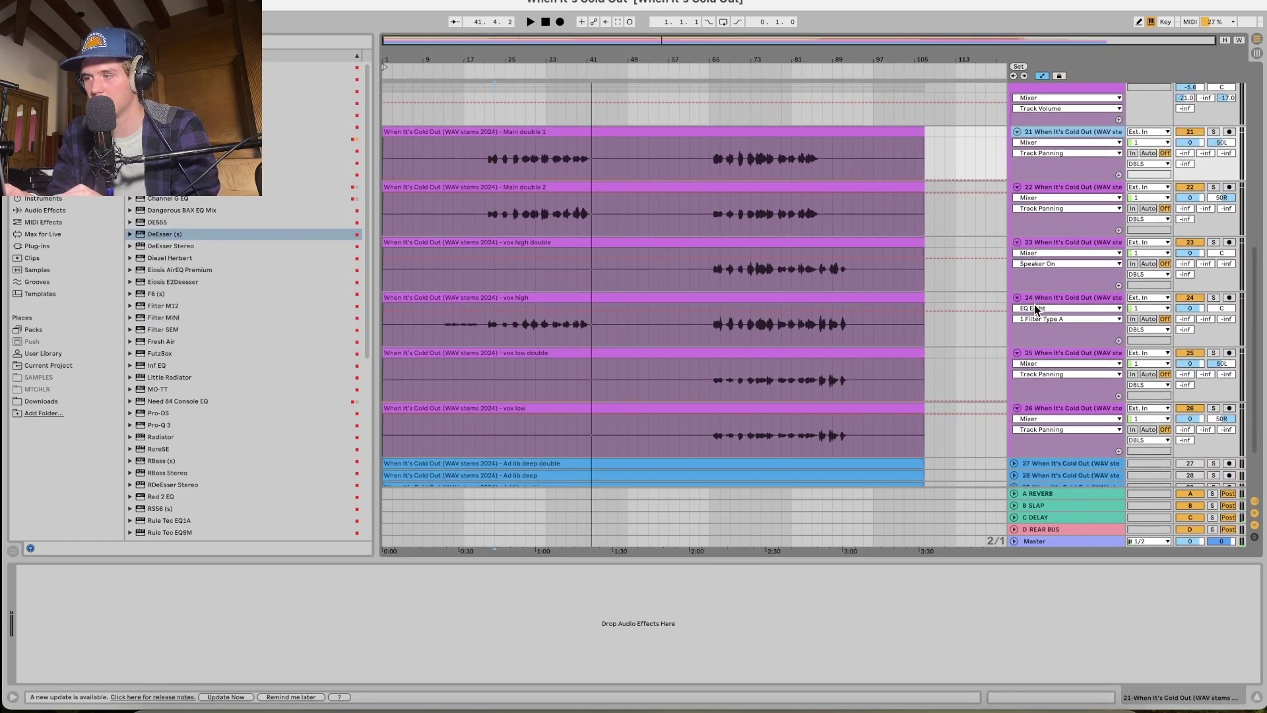
scroll(1053, 405, down, 2)
scroll(1062, 256, up, 4)
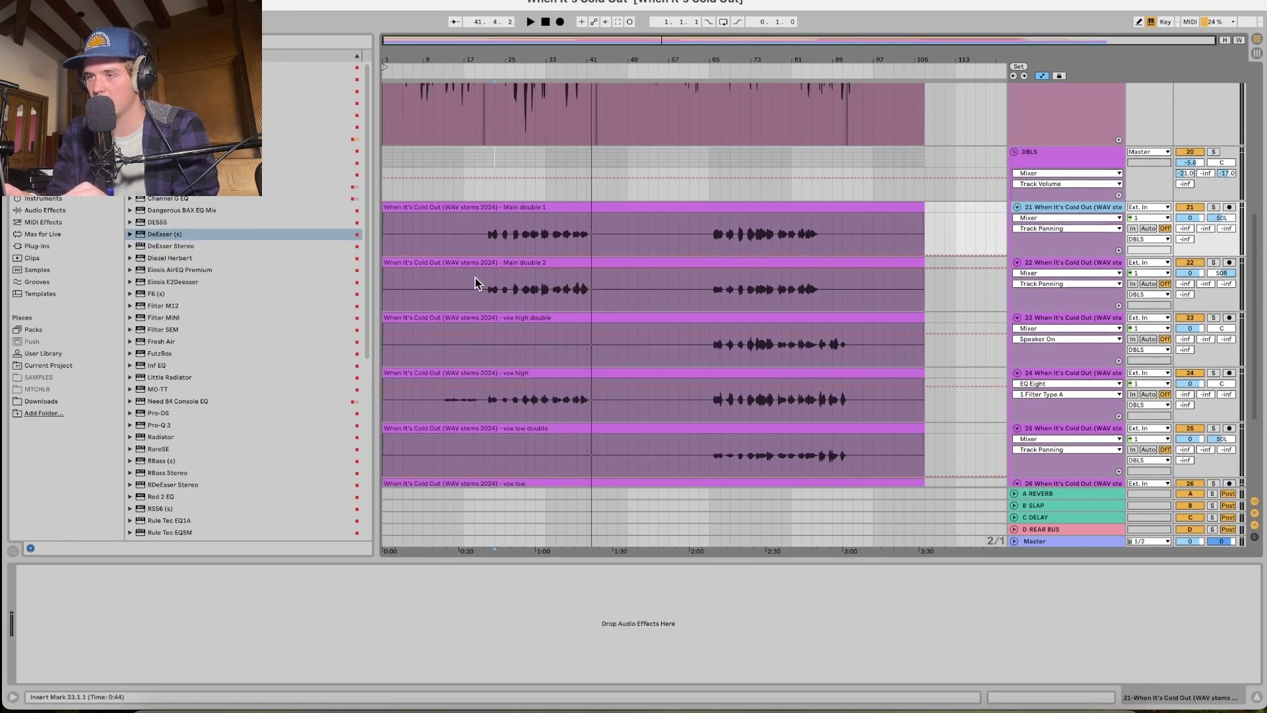
click(484, 238)
click(1216, 152)
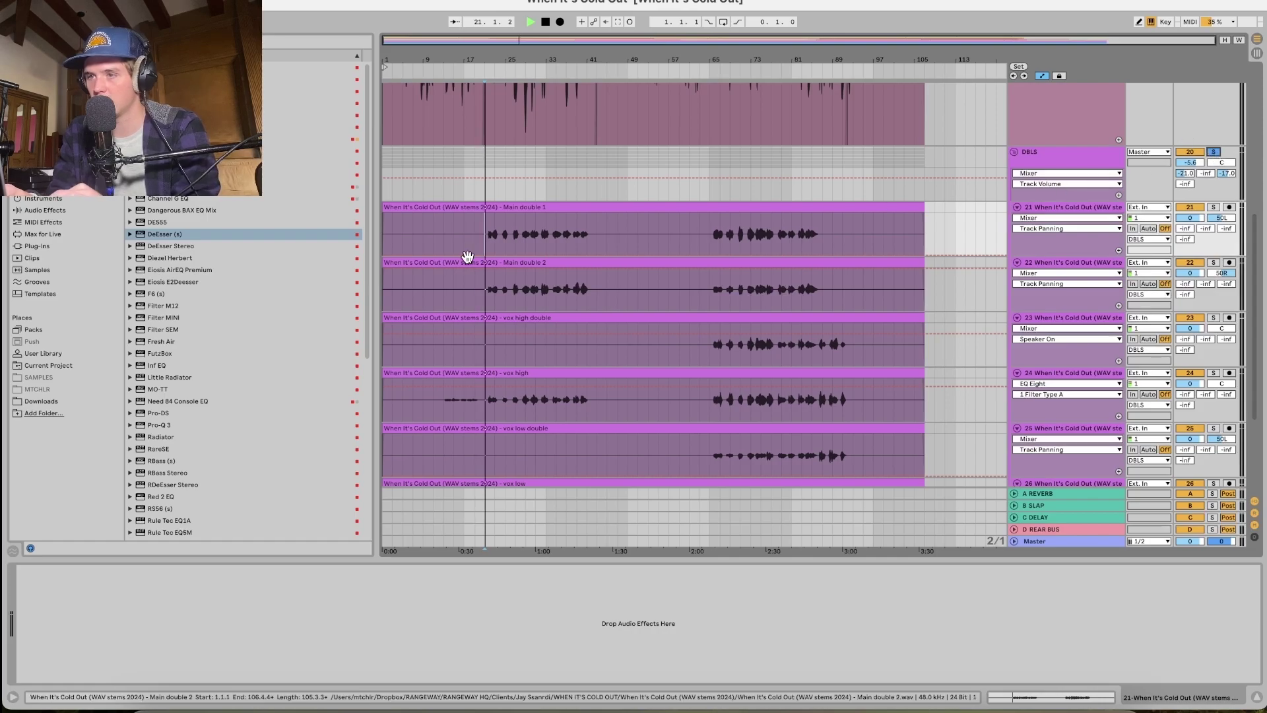
key(space)
scroll(487, 258, up, 5)
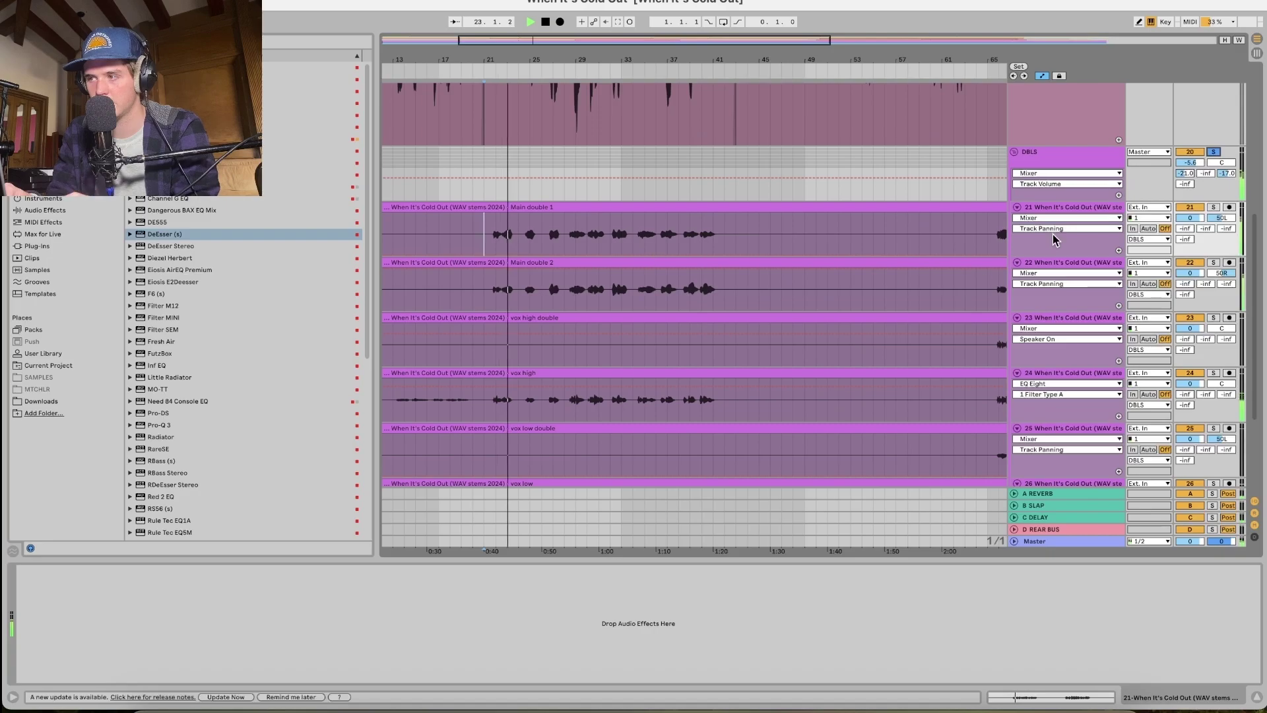
Copy the Auto-Tune Artist device from the vox high track to the Main double 1 track.
scroll(1067, 325, down, 1)
click(1064, 359)
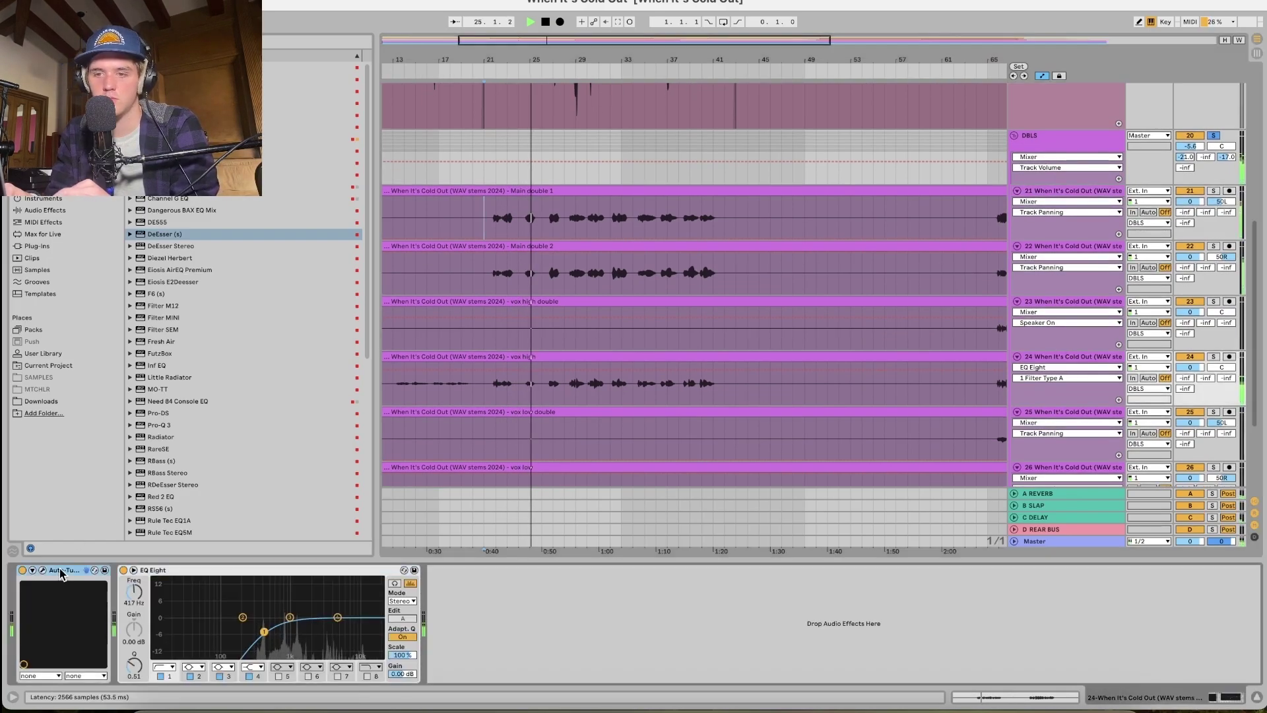
click(1068, 193)
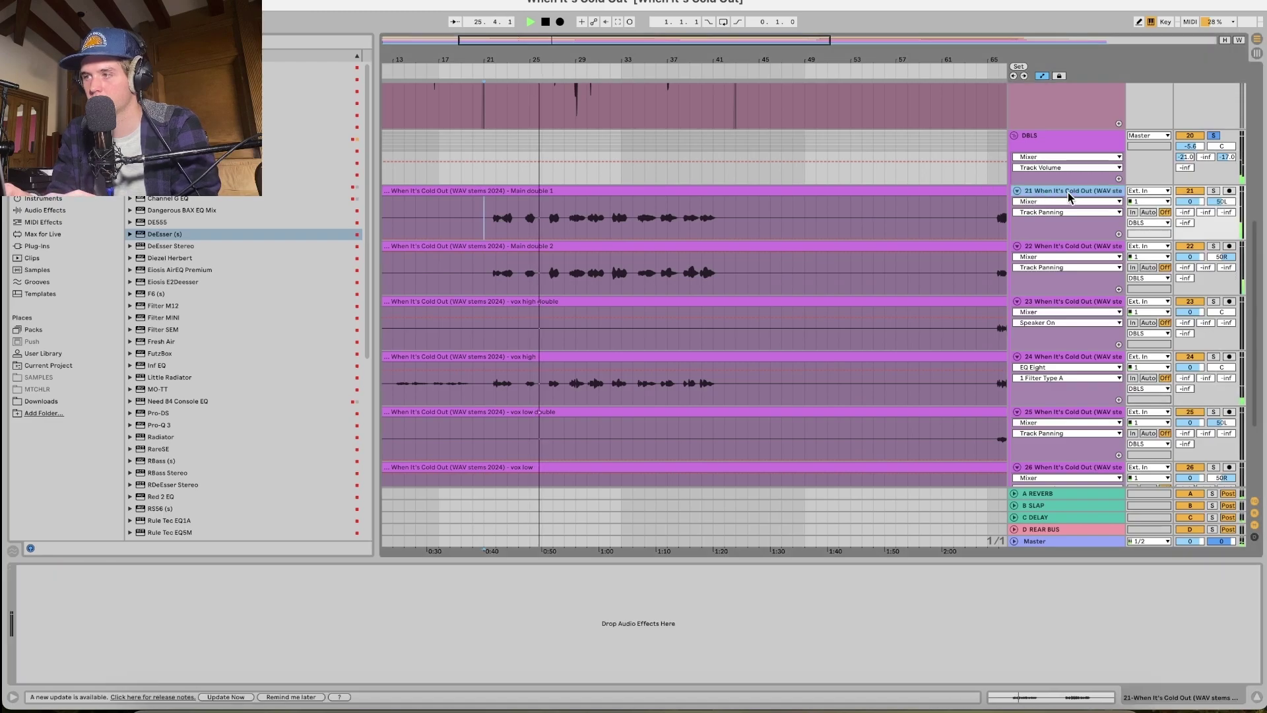
right_click(192, 662)
click(211, 669)
Open the Main double 1 Auto-Tune and set its input type to Alto/Tenor.
click(43, 571)
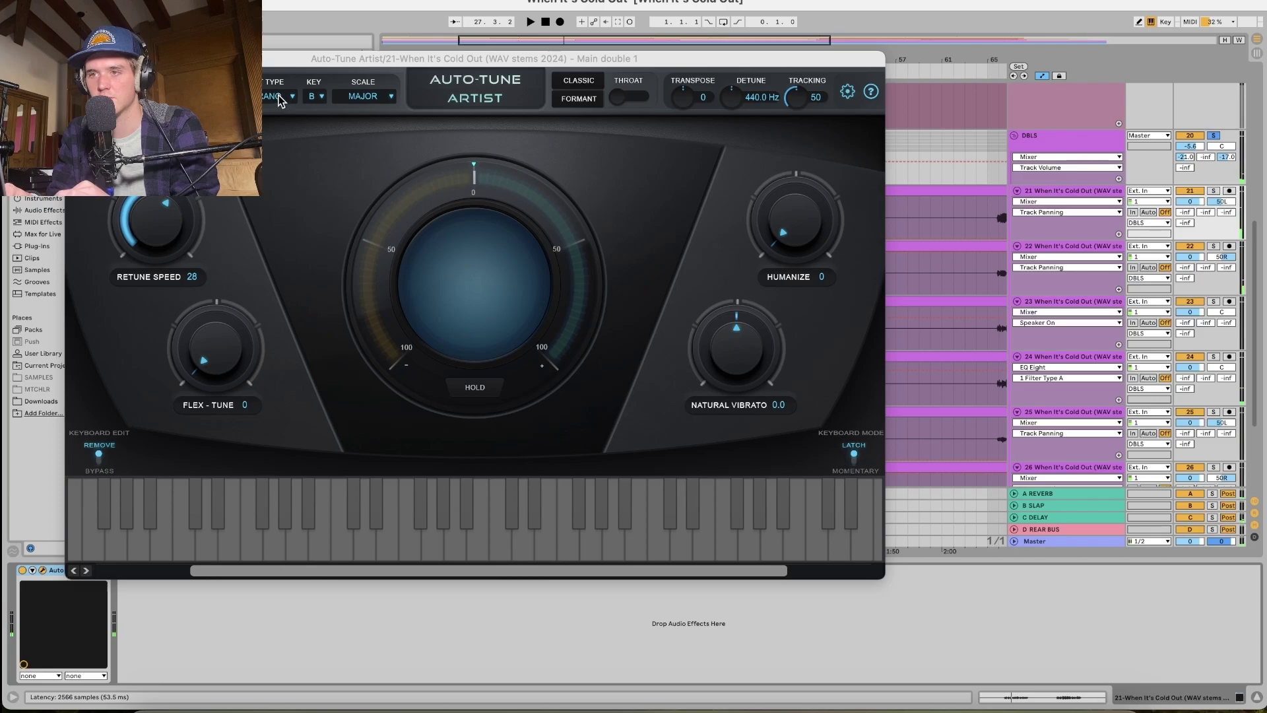
click(280, 99)
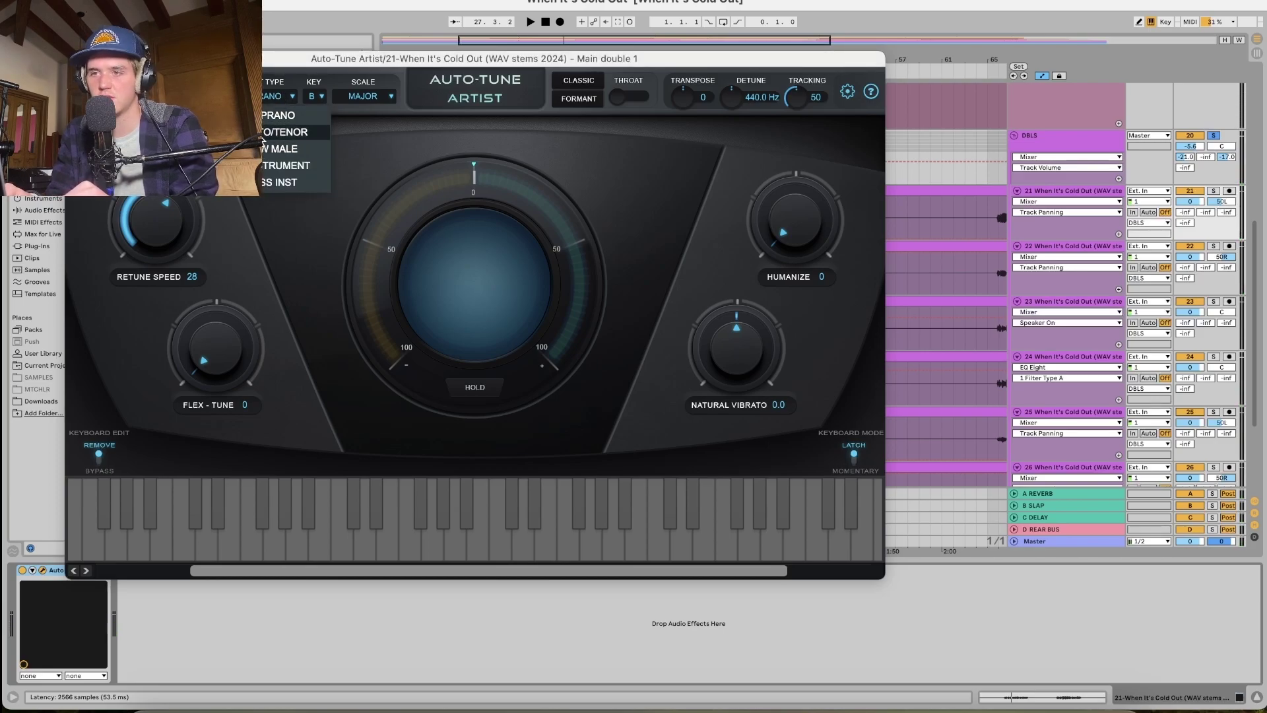
click(264, 132)
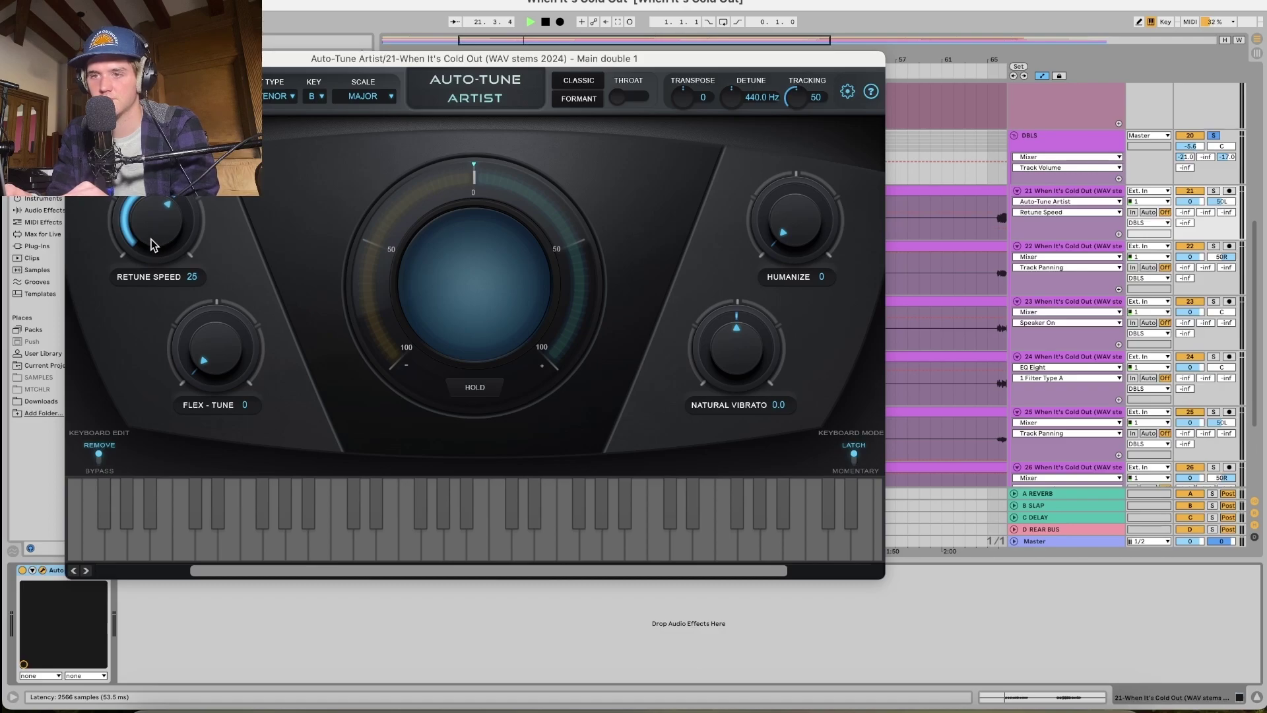
Close the Auto-Tune Artist window and paste the device onto the Main double 2 vocal track.
click(77, 59)
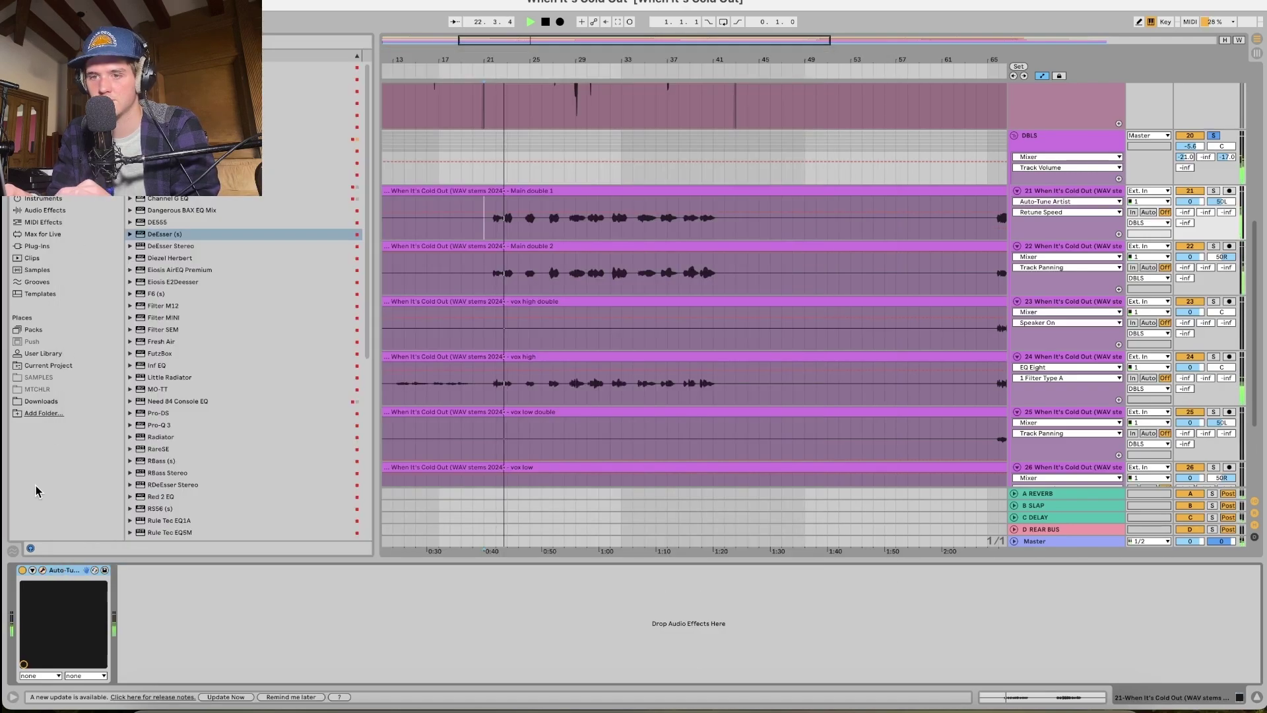
click(1067, 245)
right_click(873, 582)
click(885, 589)
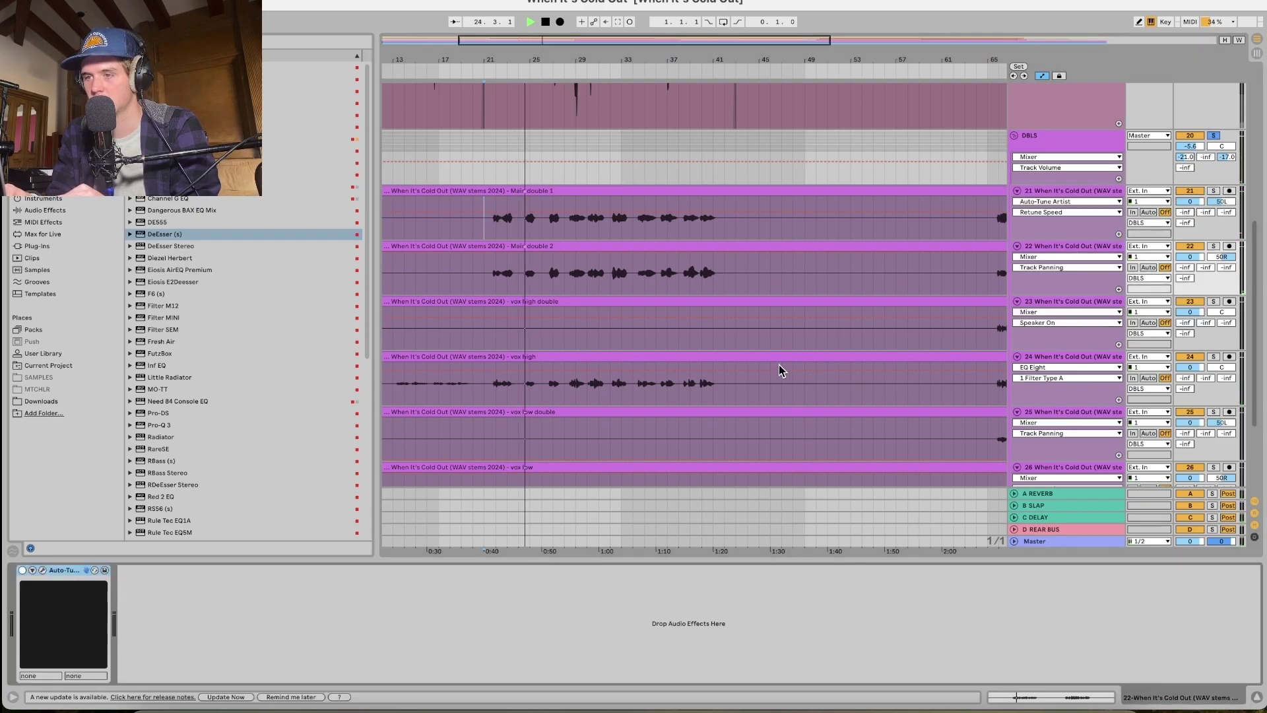
Paste the Auto-Tune Artist device onto the vox low and vox low double tracks.
scroll(828, 319, down, 3)
scroll(828, 320, right, 5)
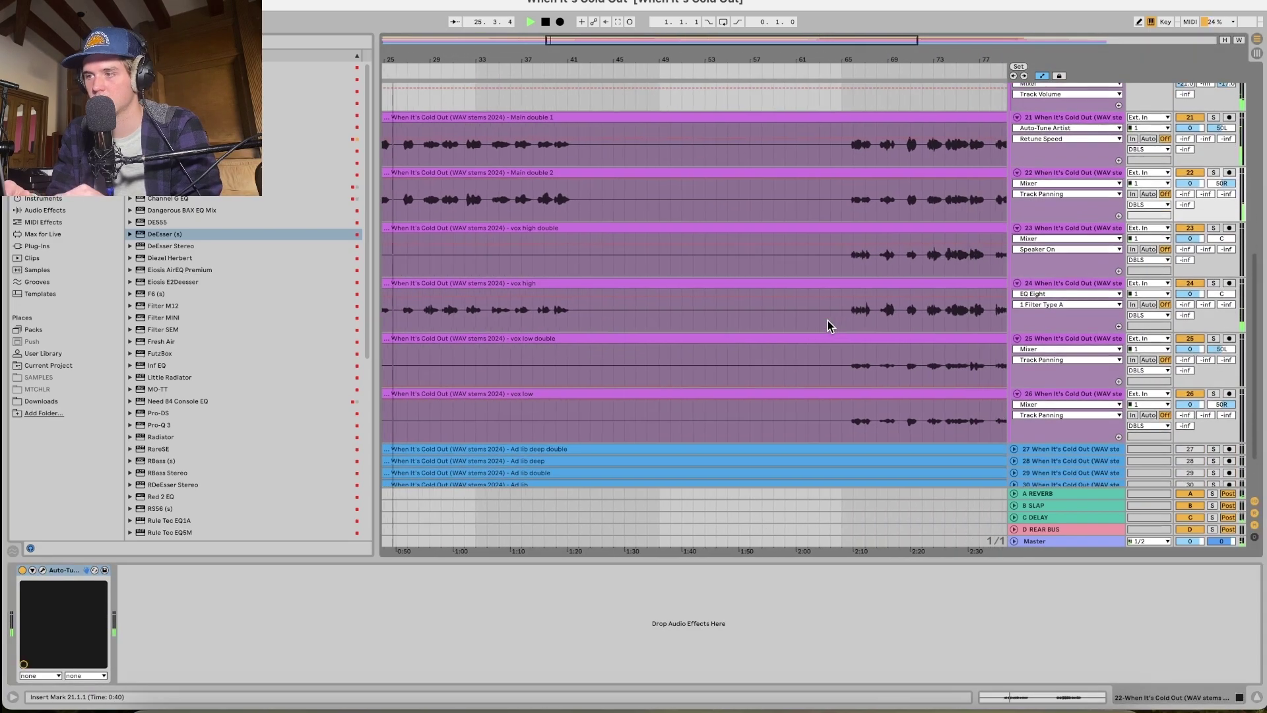
click(955, 394)
right_click(899, 619)
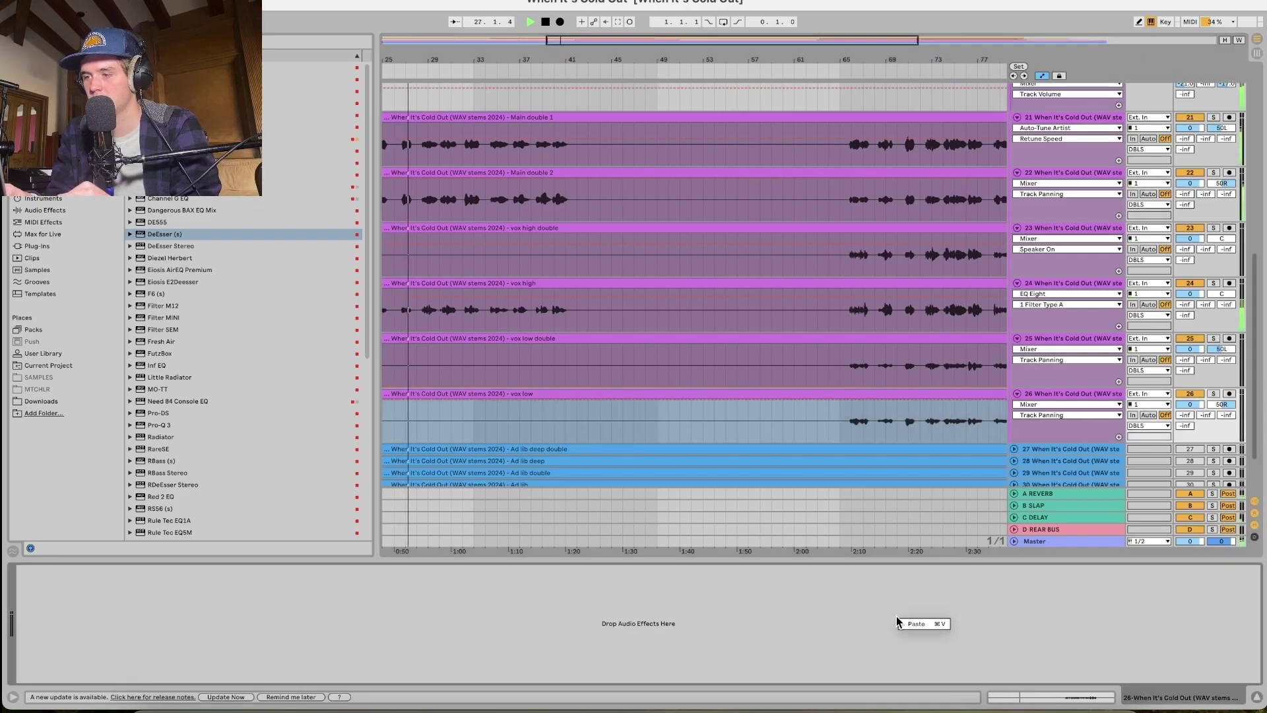
click(1055, 404)
right_click(982, 600)
click(995, 601)
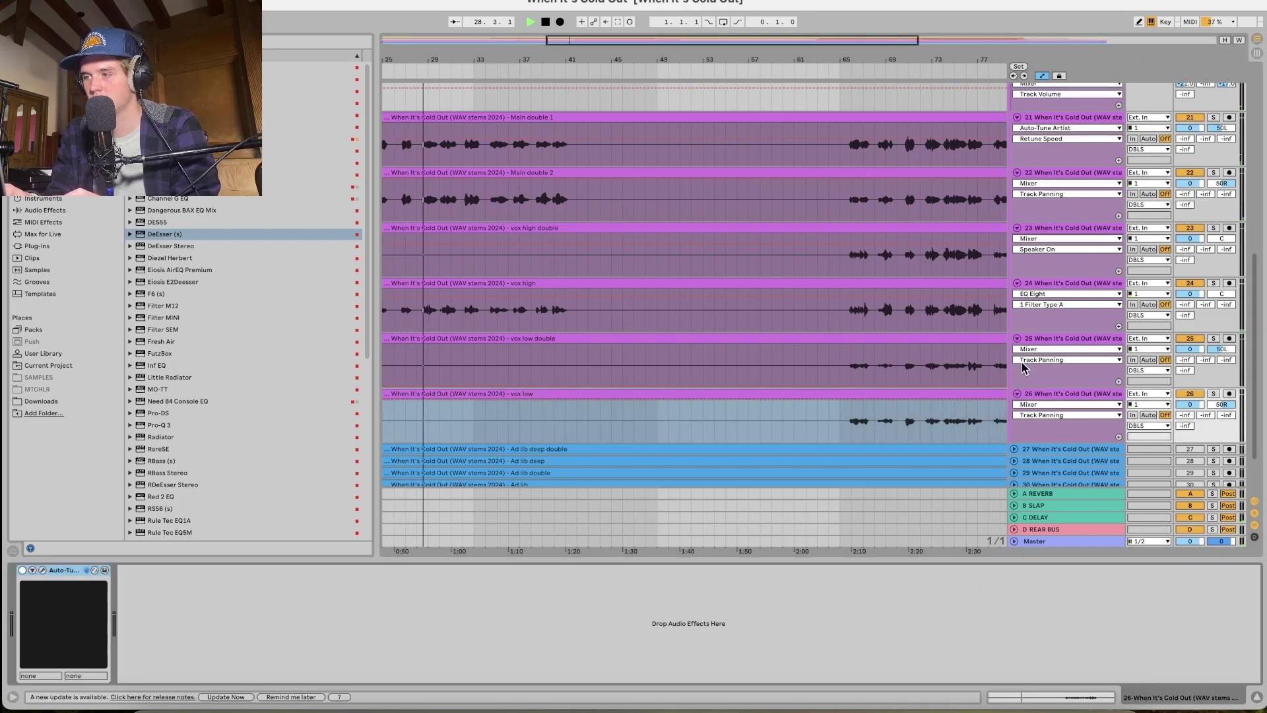
click(1043, 338)
right_click(993, 568)
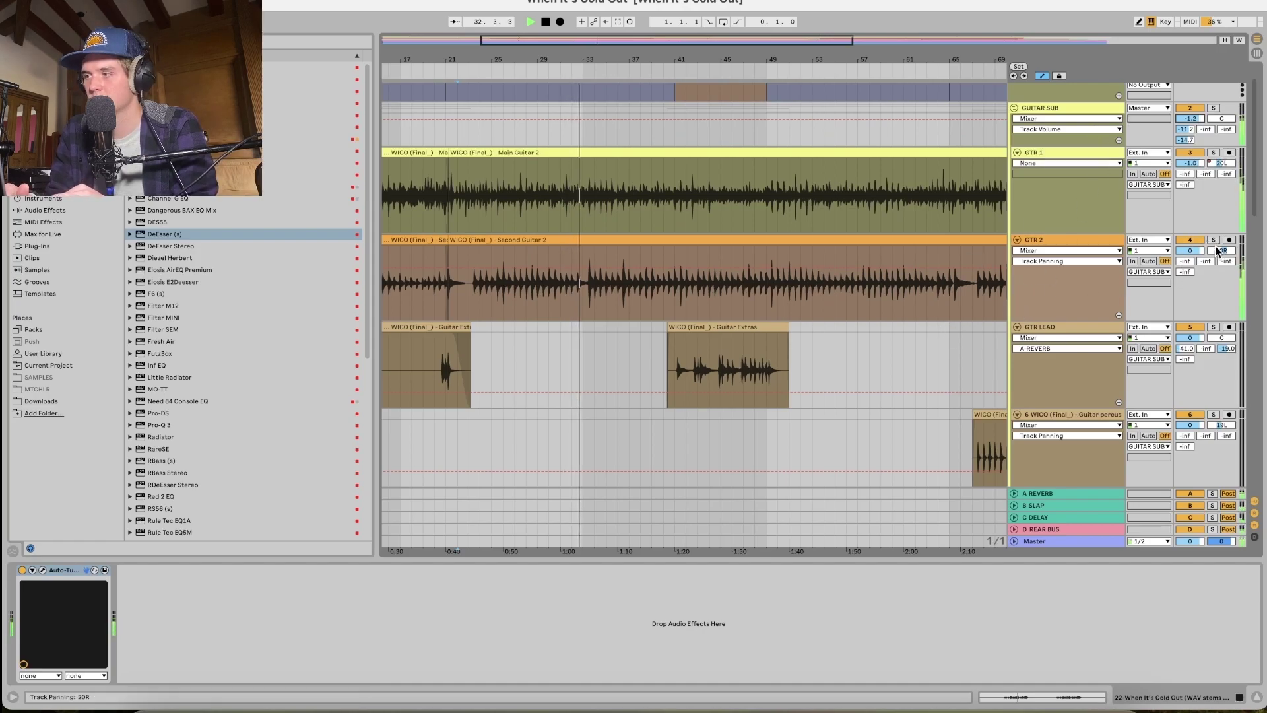
Show the pan automation on GTR 1 and move the level before the ending ramp to 23L.
right_click(1216, 165)
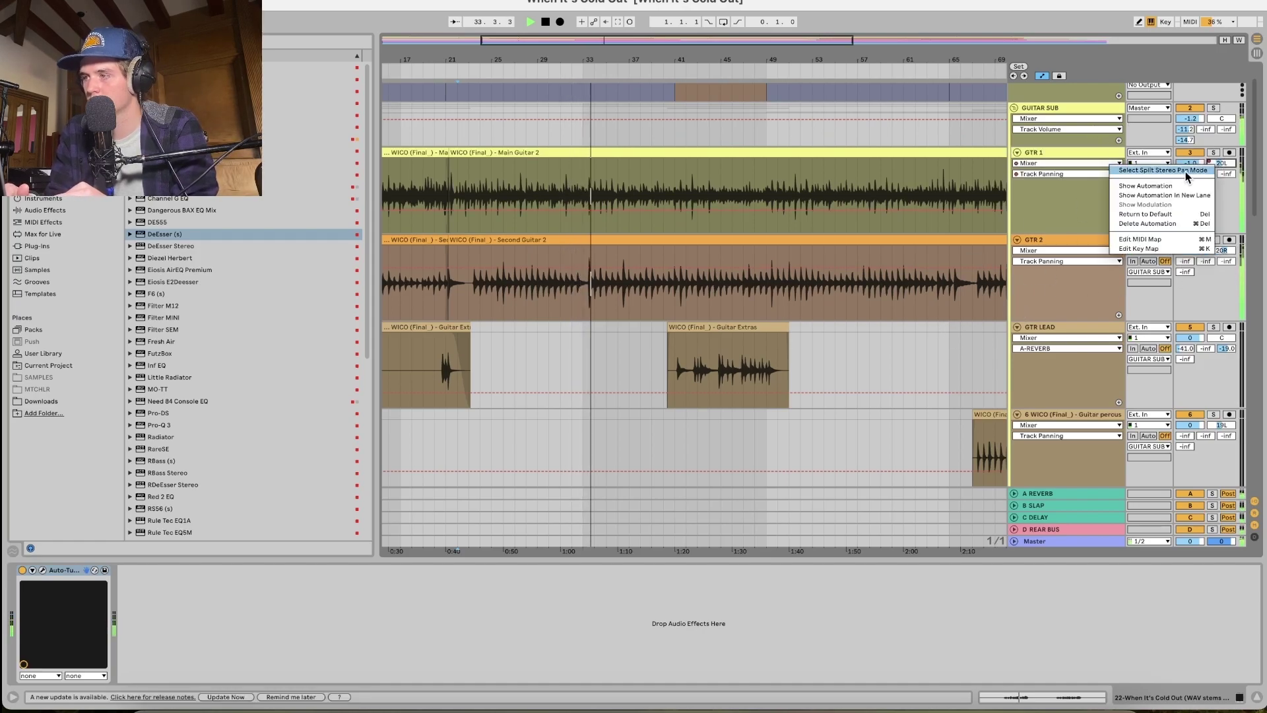
click(1174, 185)
key(w)
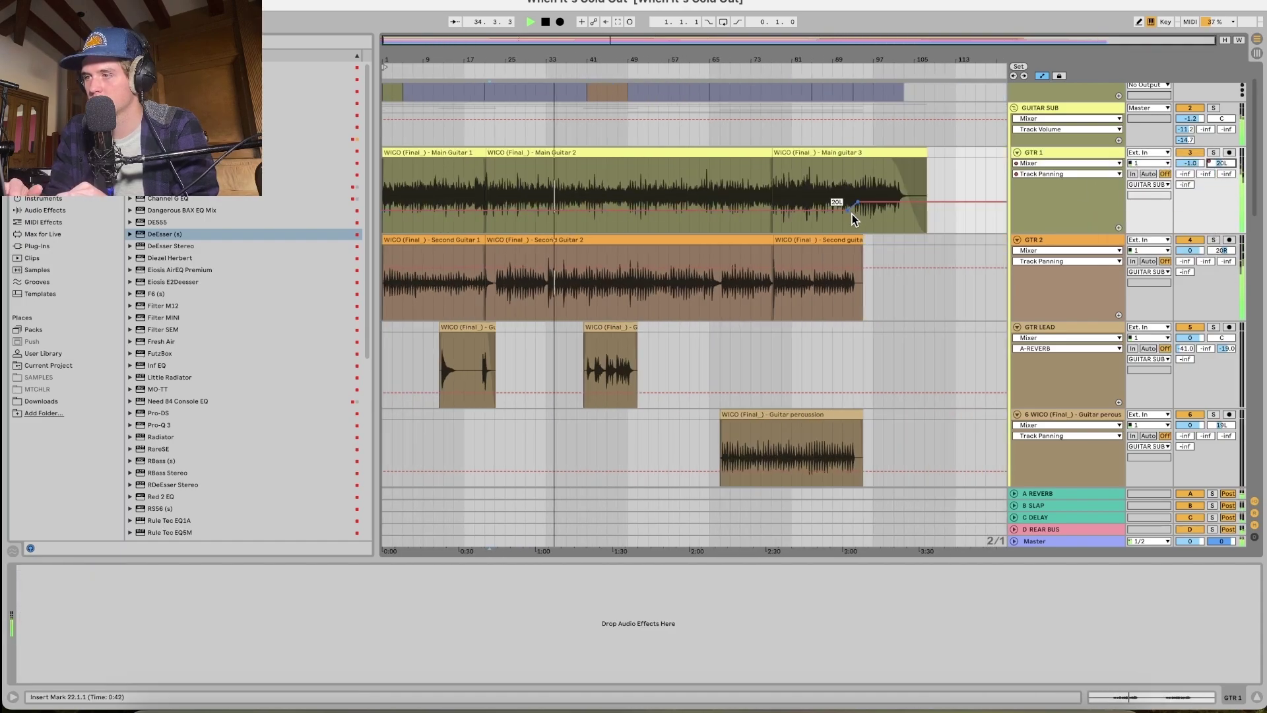
drag(846, 212, 848, 211)
key(space)
Pan the GTR 2 track to about 23R.
right_click(1209, 252)
click(1179, 275)
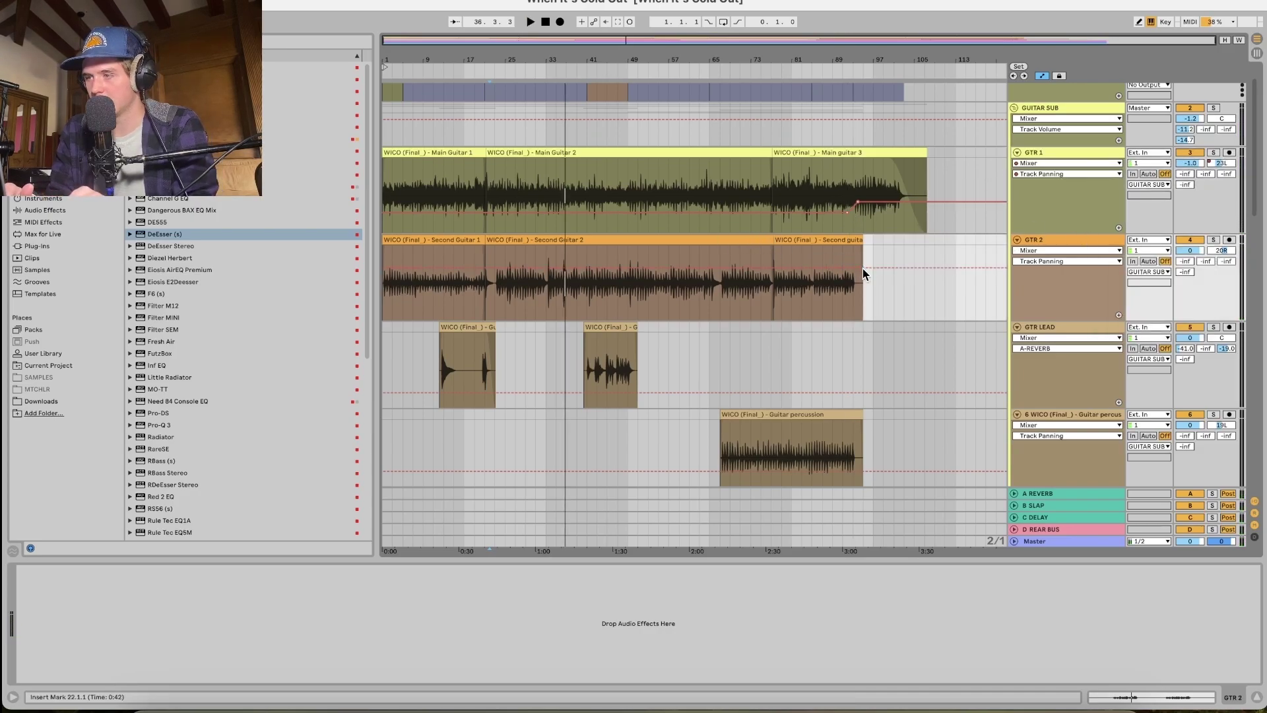
right_click(1228, 253)
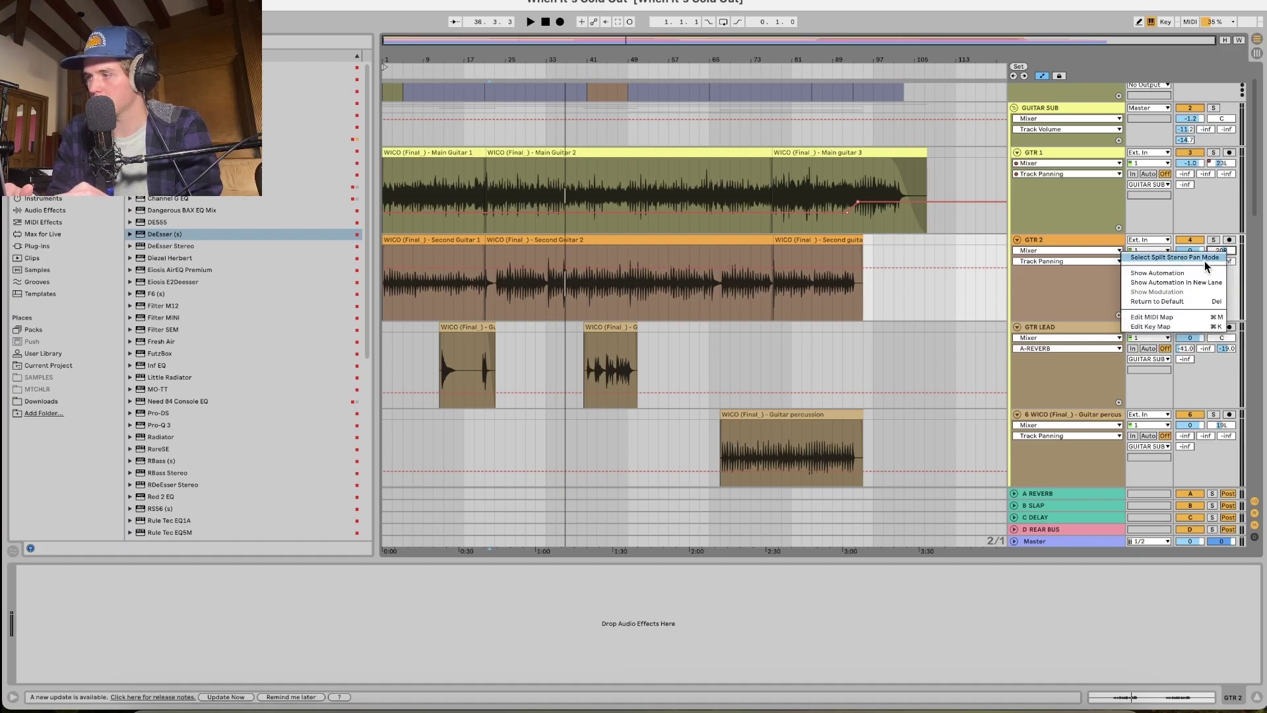
key(Escape)
click(1216, 253)
drag(1222, 250, 1225, 251)
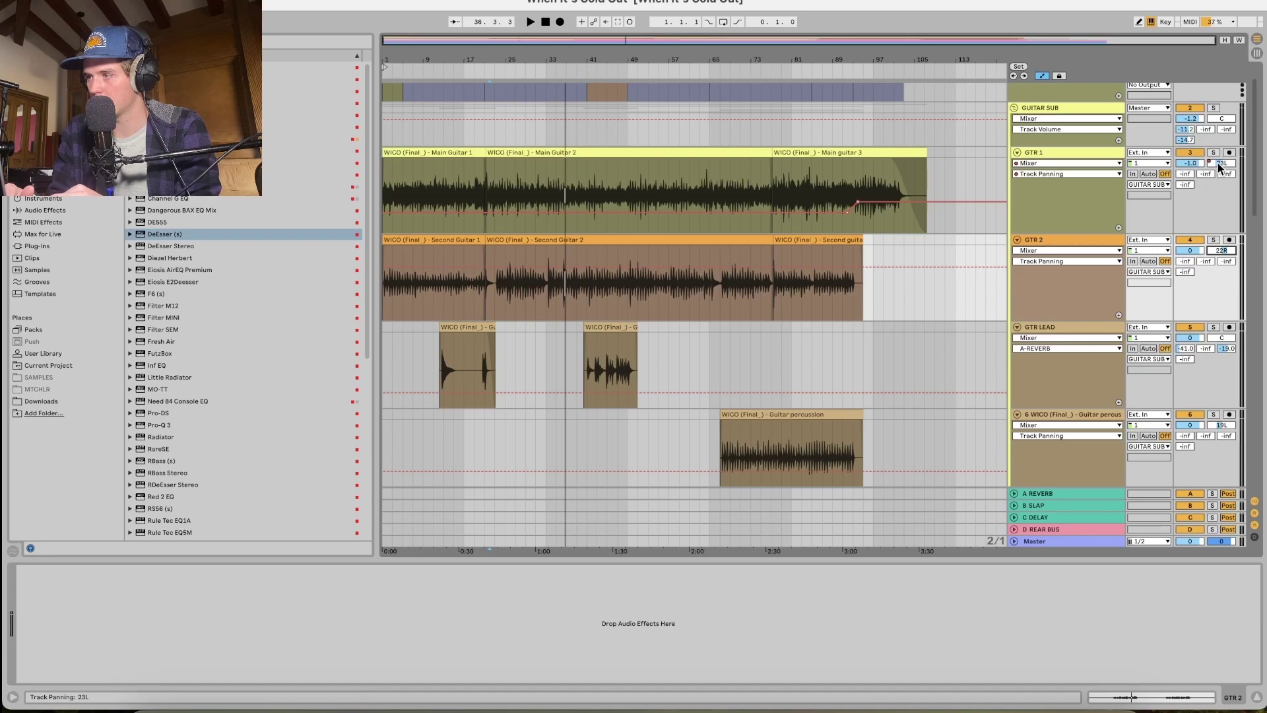
Play back the chorus to check the new guitar panning and look over the other tracks in the arrangement.
key(space)
scroll(742, 360, down, 2)
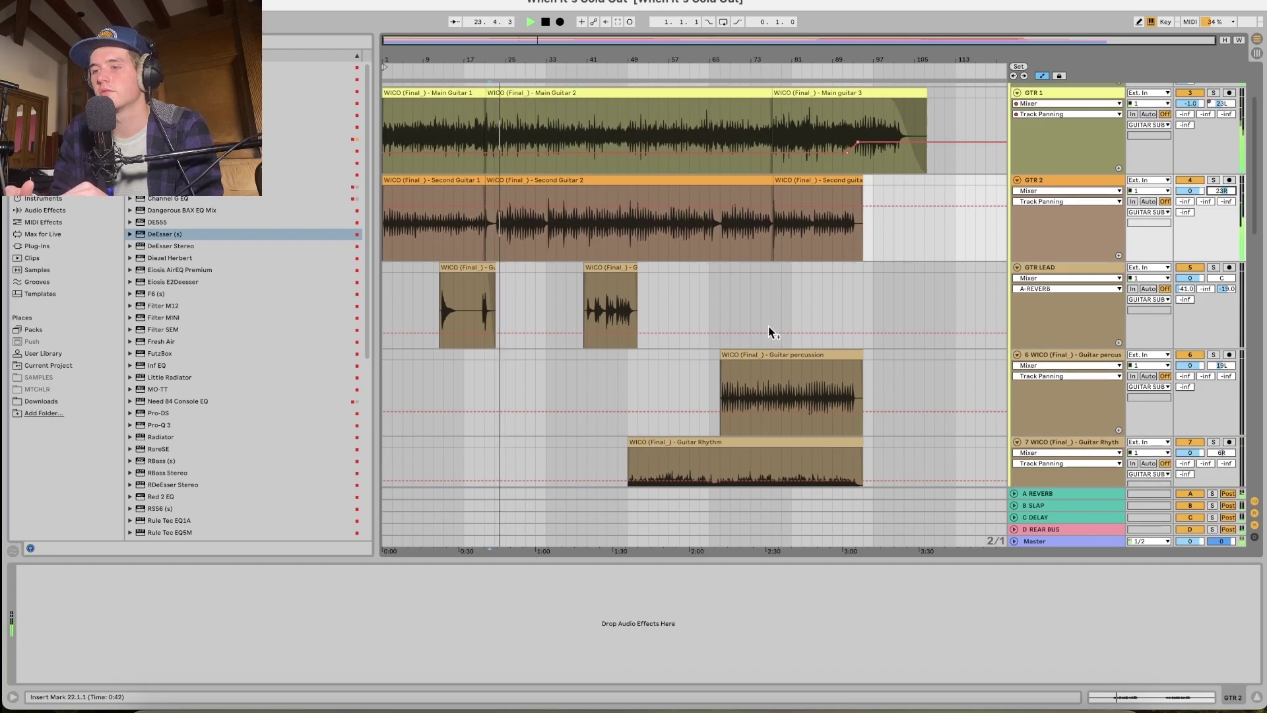
scroll(858, 304, up, 2)
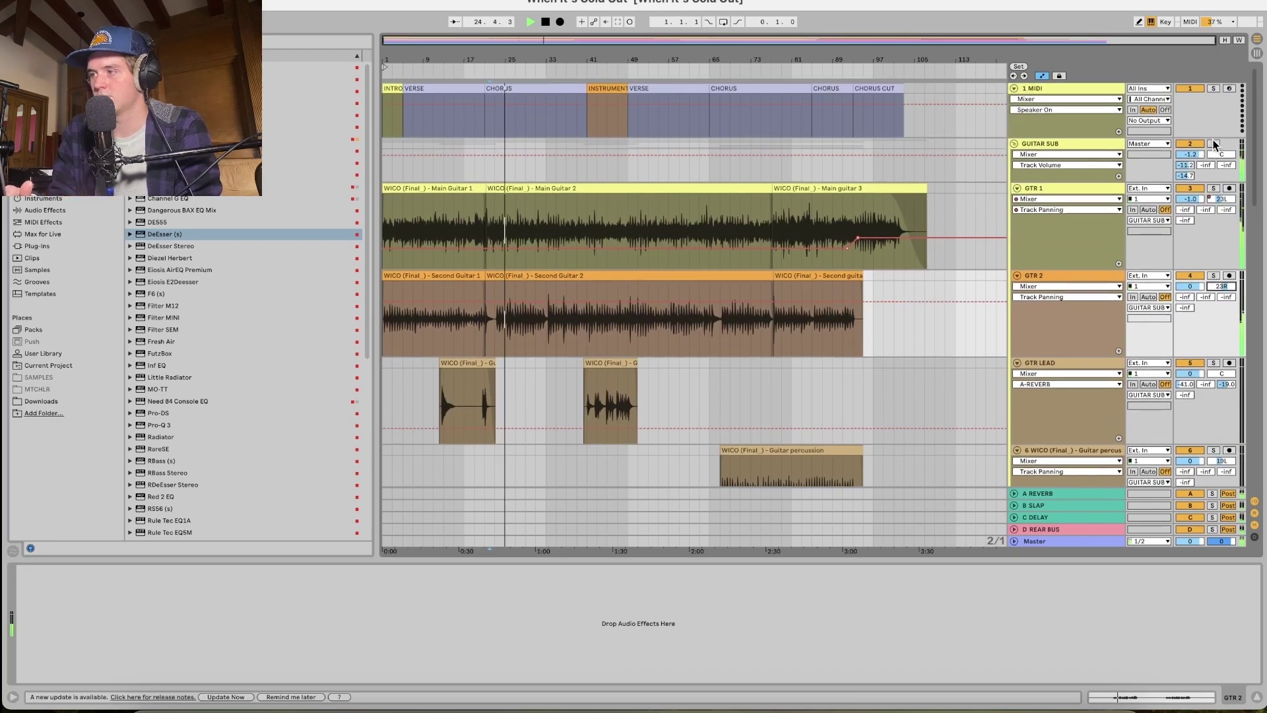
key(space)
scroll(984, 181, down, 8)
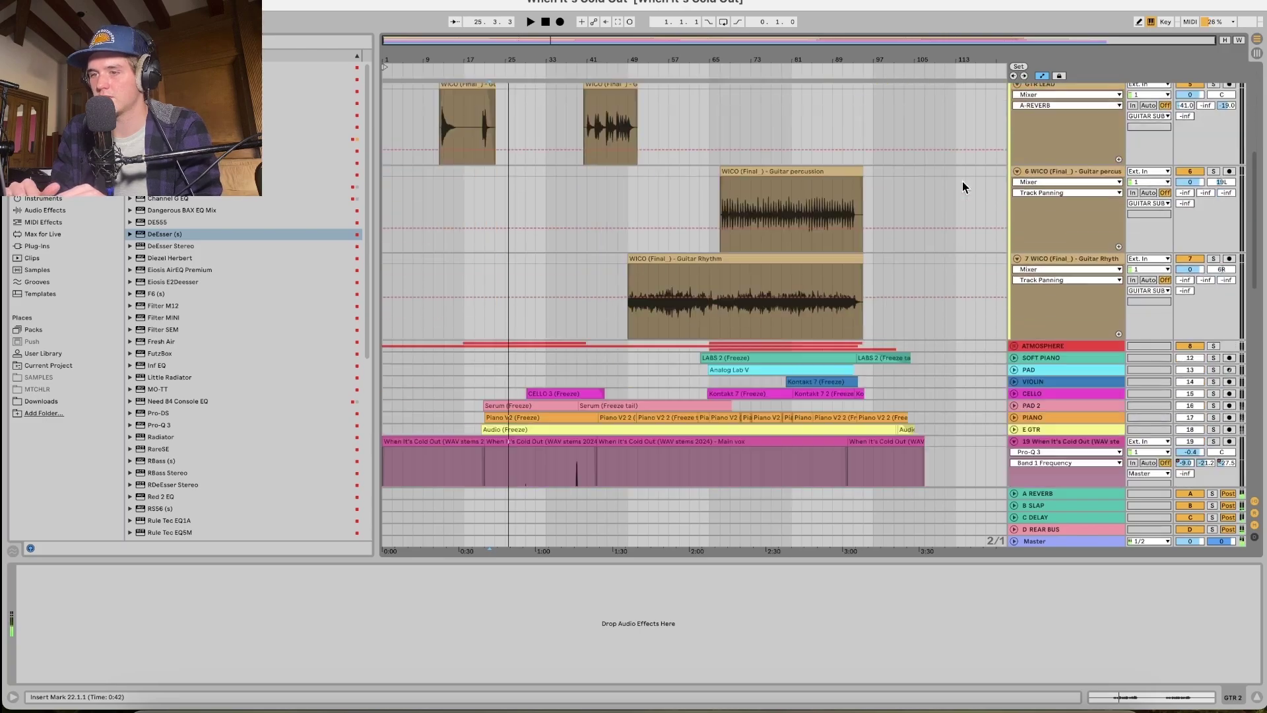
scroll(964, 188, up, 4)
key(space)
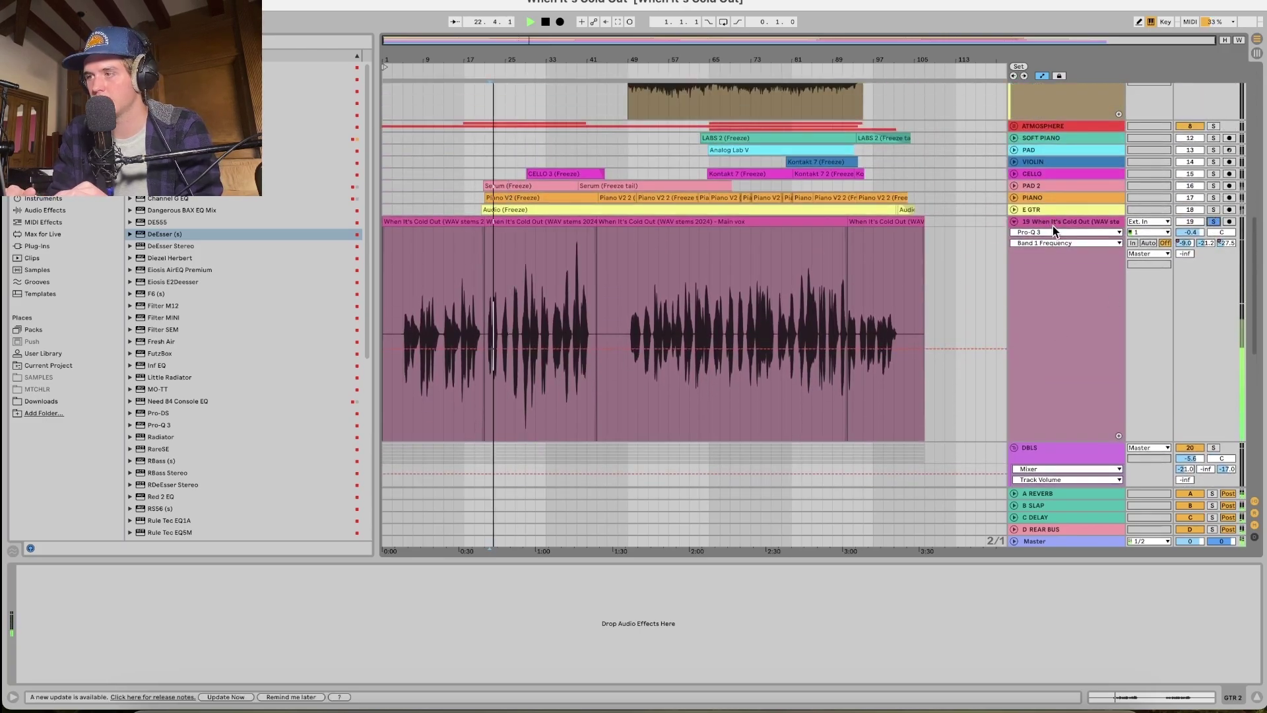
Solo the GUITAR SUB group and add a Pro-Q 3 equalizer to the end of its device chain.
scroll(1054, 226, up, 10)
click(1052, 169)
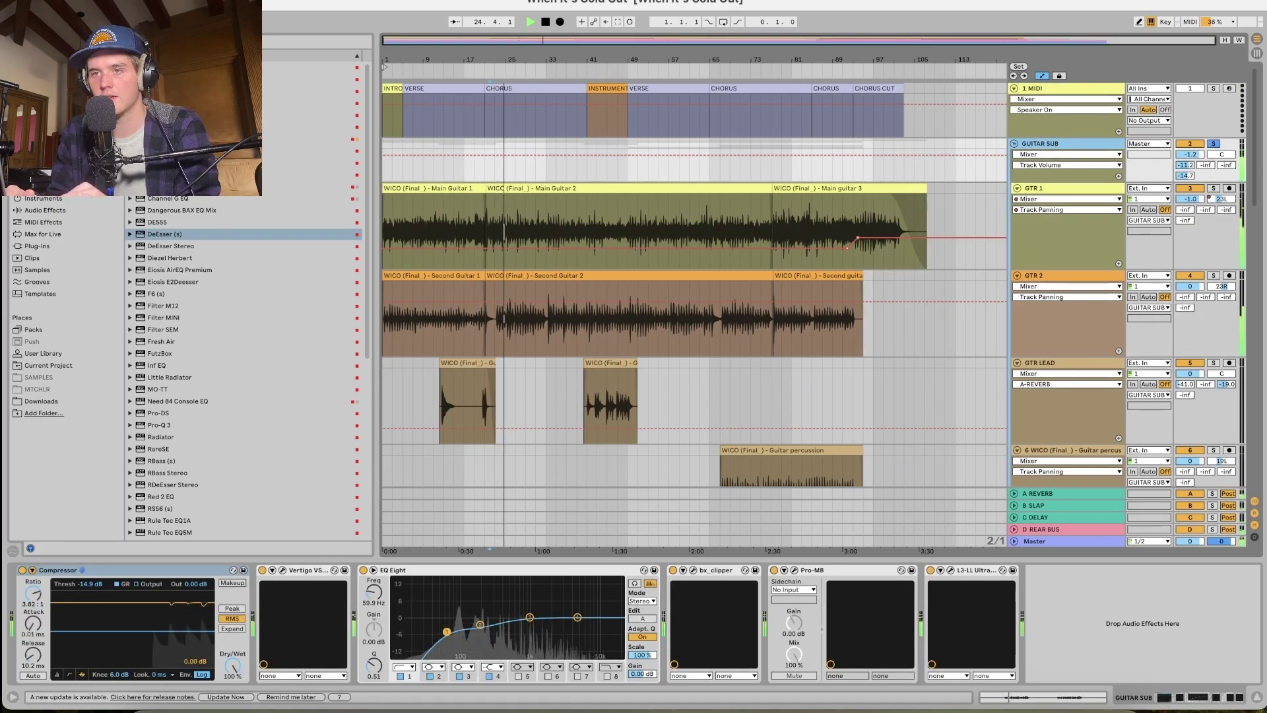
scroll(153, 279, down, 5)
scroll(152, 468, down, 1)
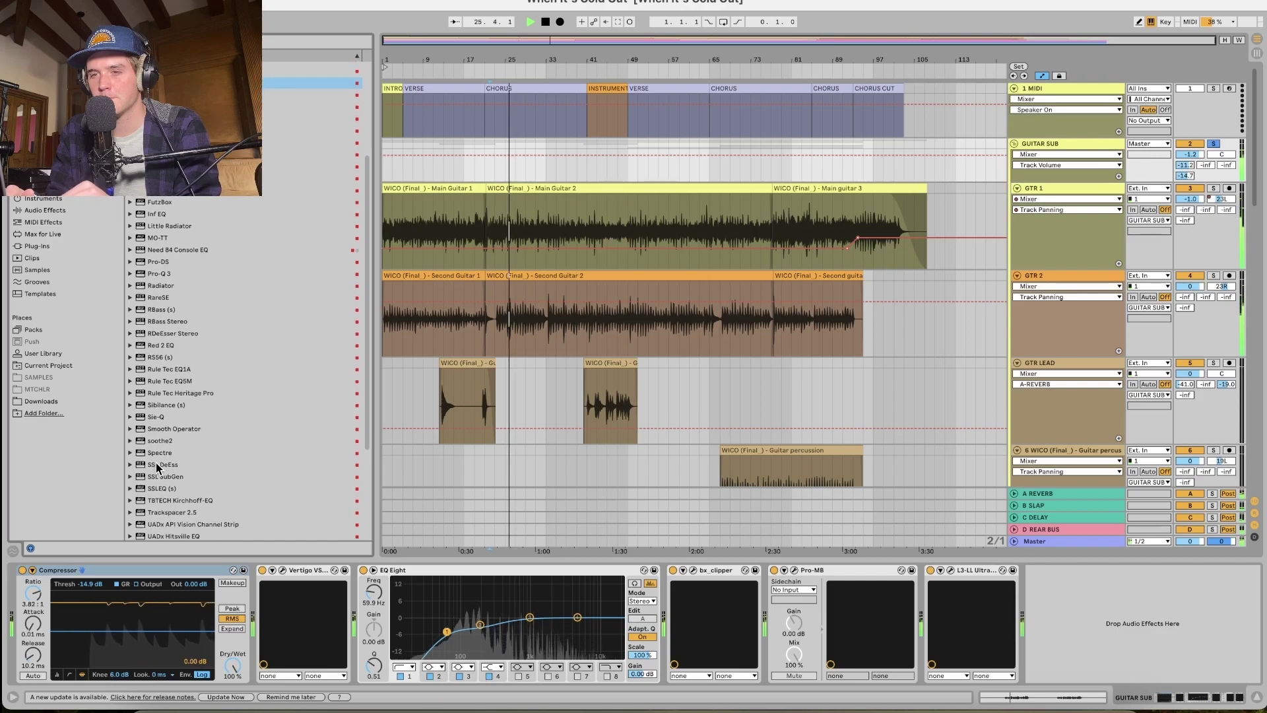
scroll(153, 396, up, 3)
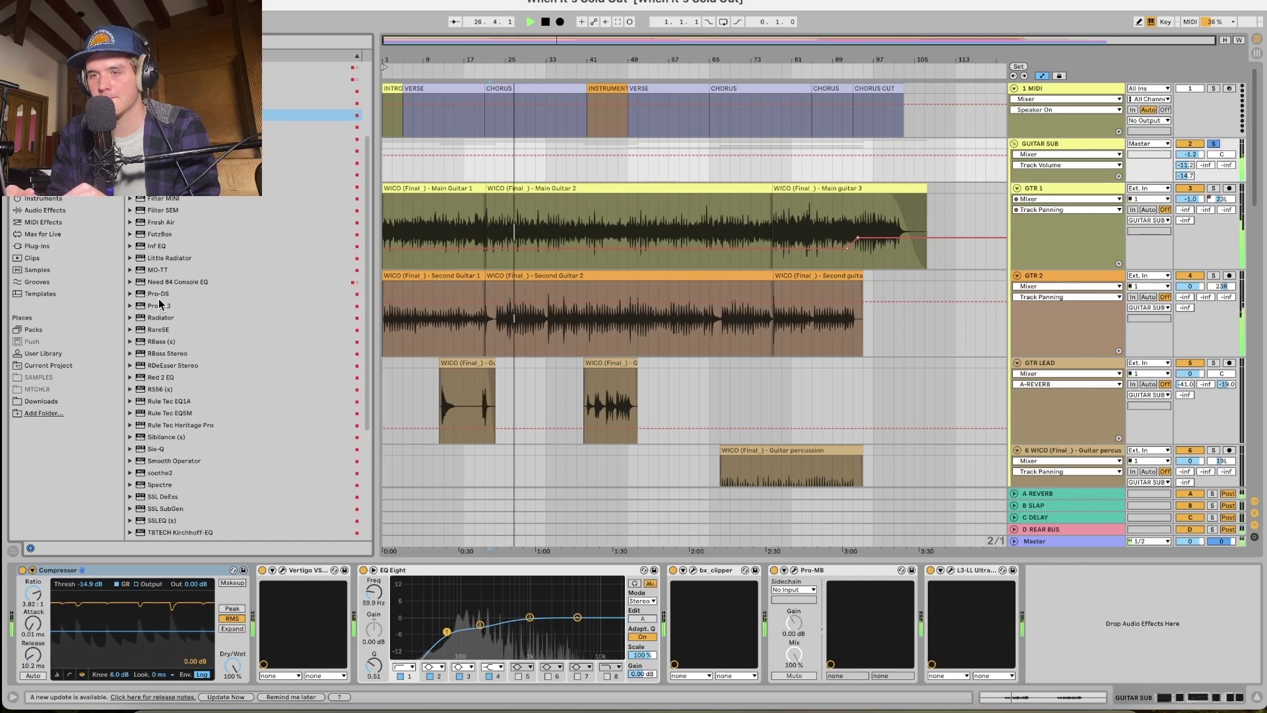
drag(159, 307, 988, 214)
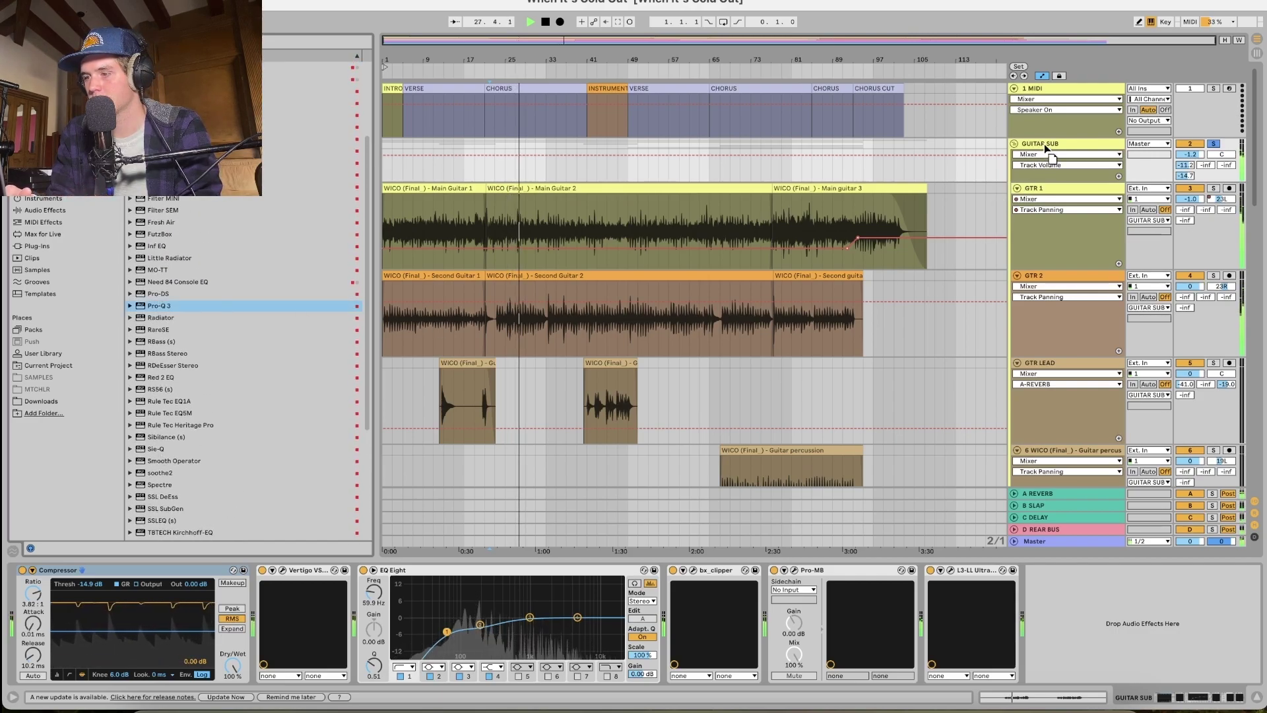
drag(1044, 143, 1044, 143)
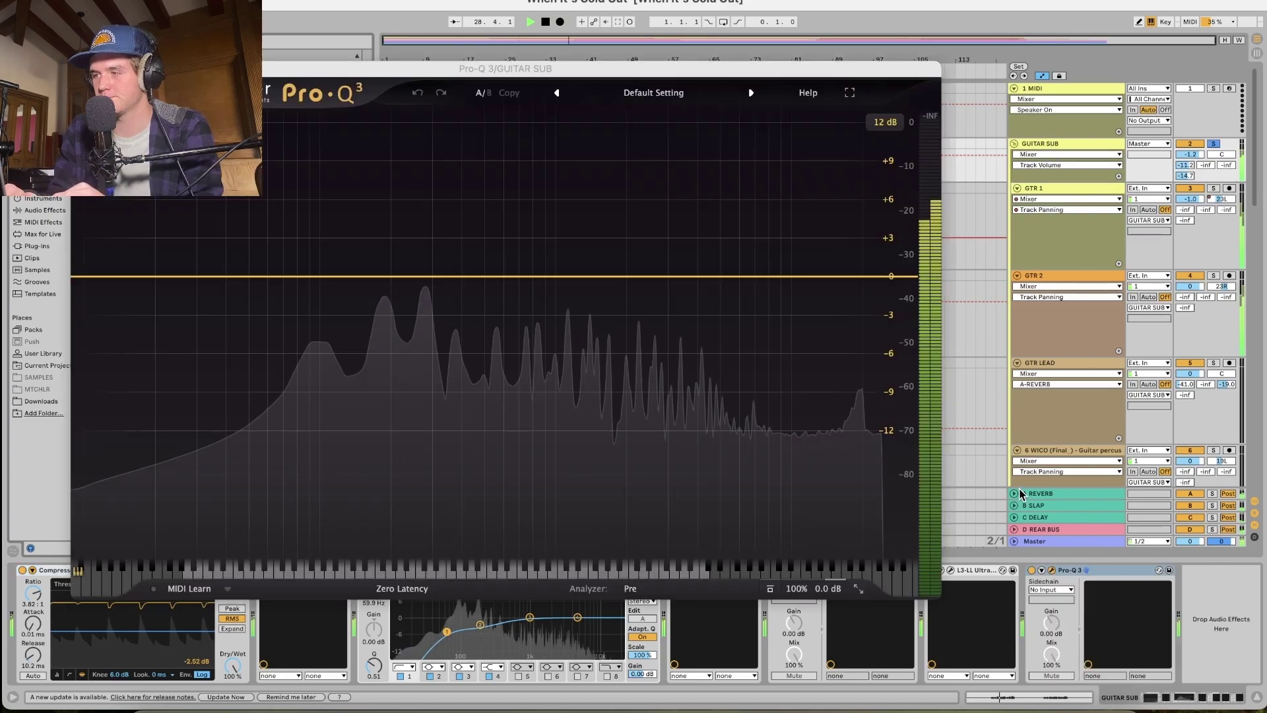
Add a bell band in Pro-Q 3 at about 379 Hz with a gain of about -3.4 dB and a Q of about 2.3.
click(382, 275)
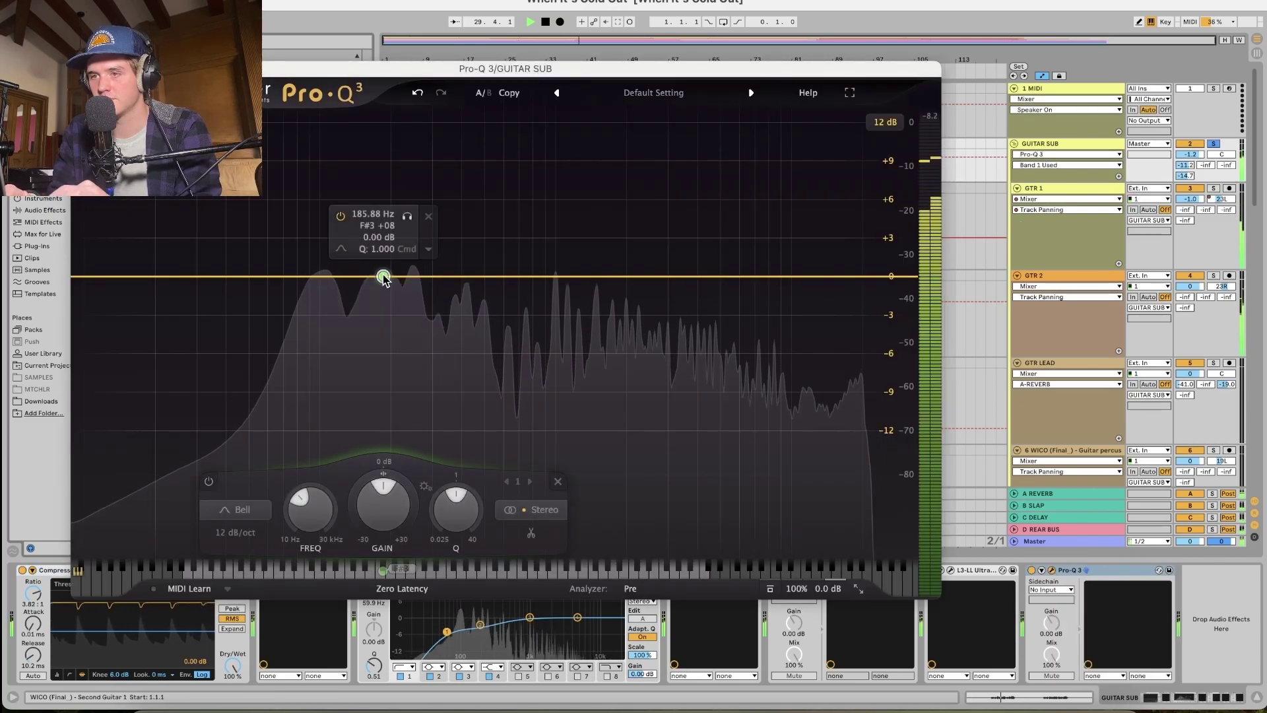
drag(410, 218, 481, 235)
drag(453, 507, 450, 563)
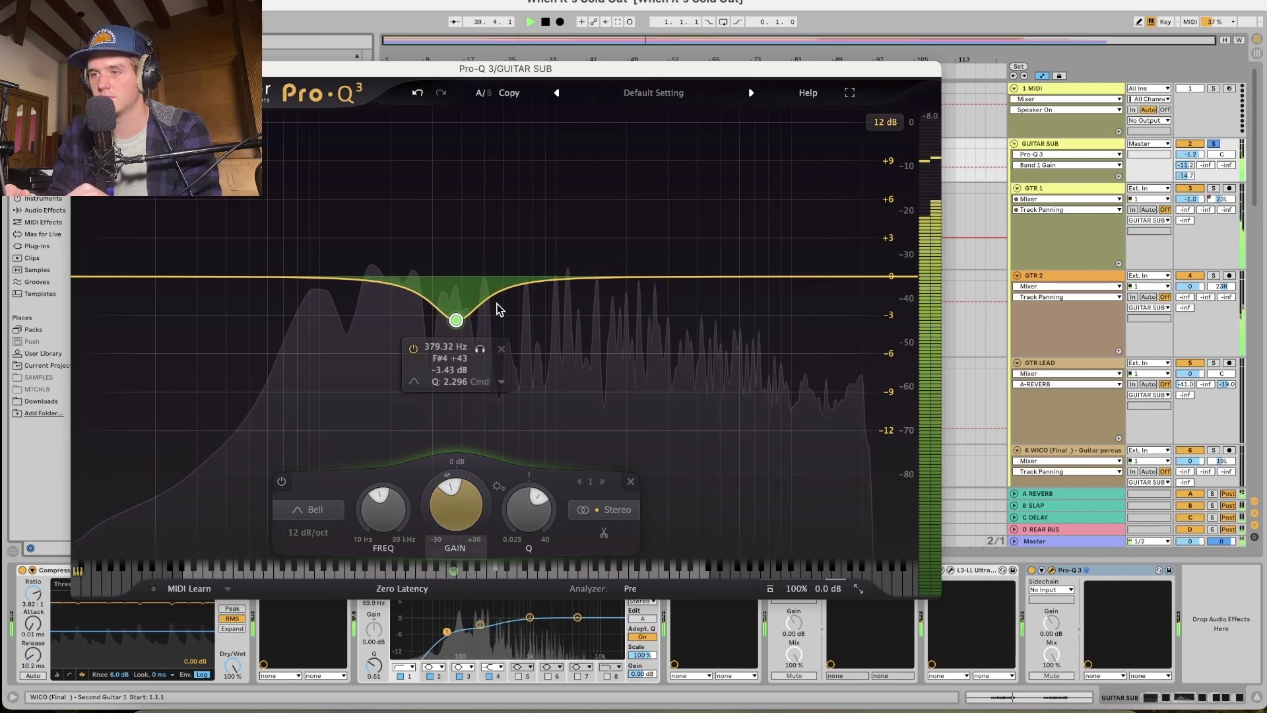
Add a second, higher bell band with a gain of about -2.1 dB, and unsolo GUITAR SUB with the equalizer window closed.
click(596, 278)
drag(627, 218, 664, 239)
drag(664, 238, 663, 238)
drag(632, 505, 632, 531)
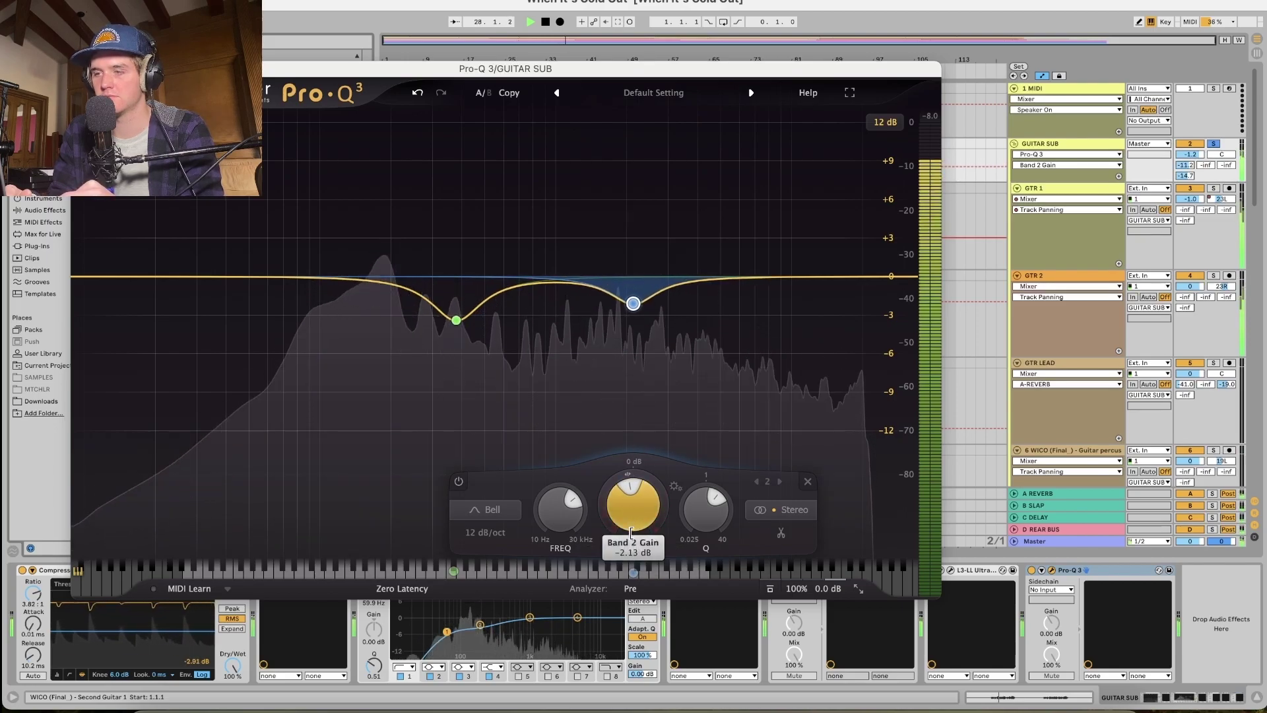
click(1214, 143)
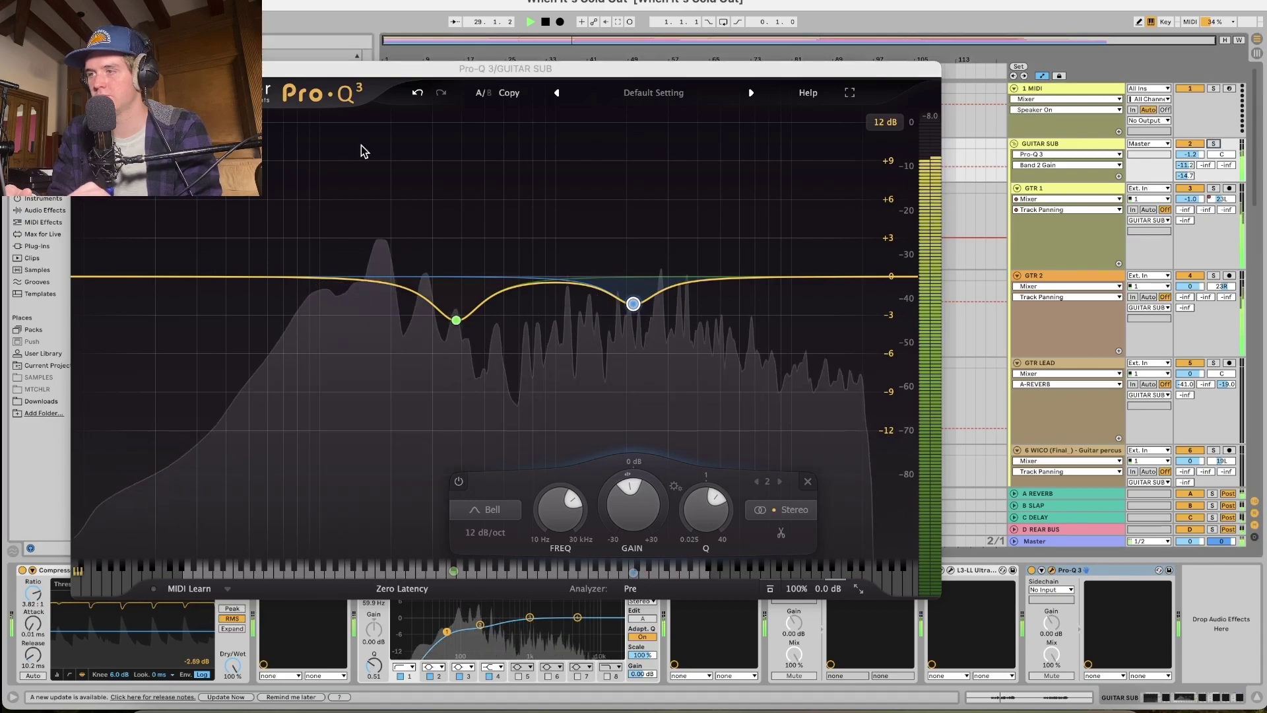
click(83, 69)
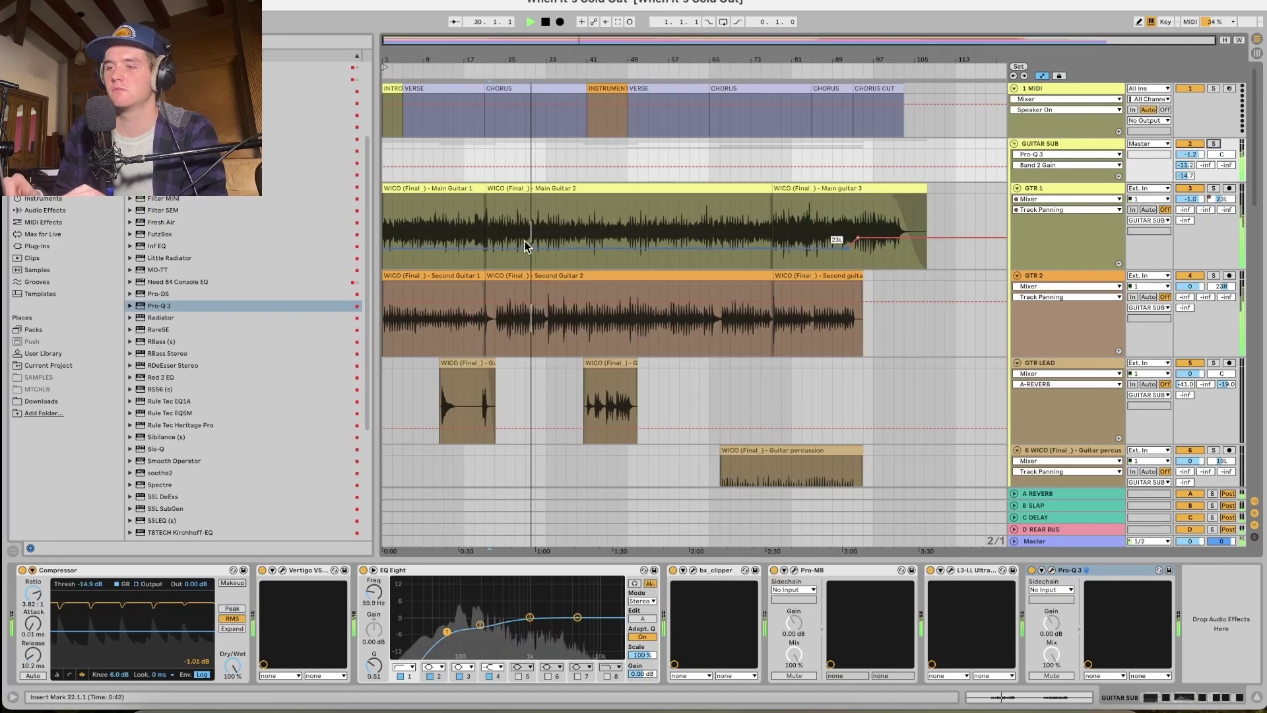
Lower the main vocal track's volume to about -1.8 dB while listening to the chorus.
scroll(525, 241, down, 5)
scroll(526, 245, down, 3)
scroll(526, 247, down, 2)
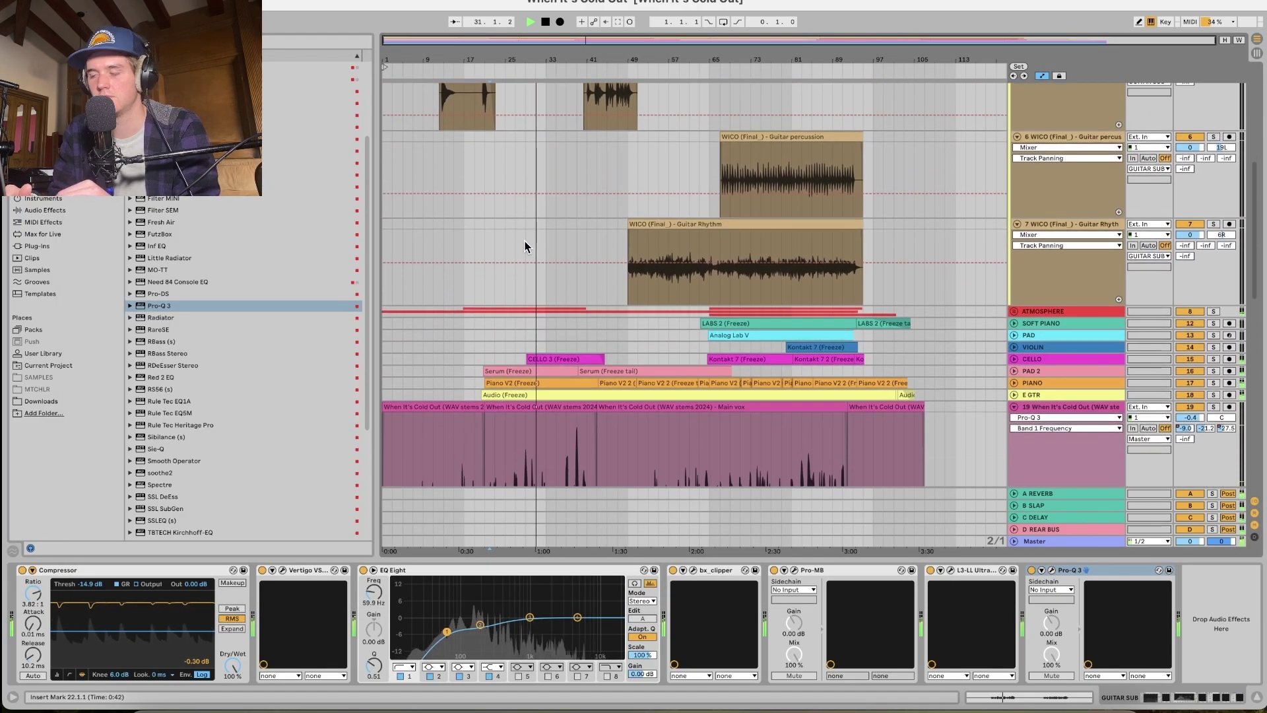
scroll(855, 266, down, 7)
key(space)
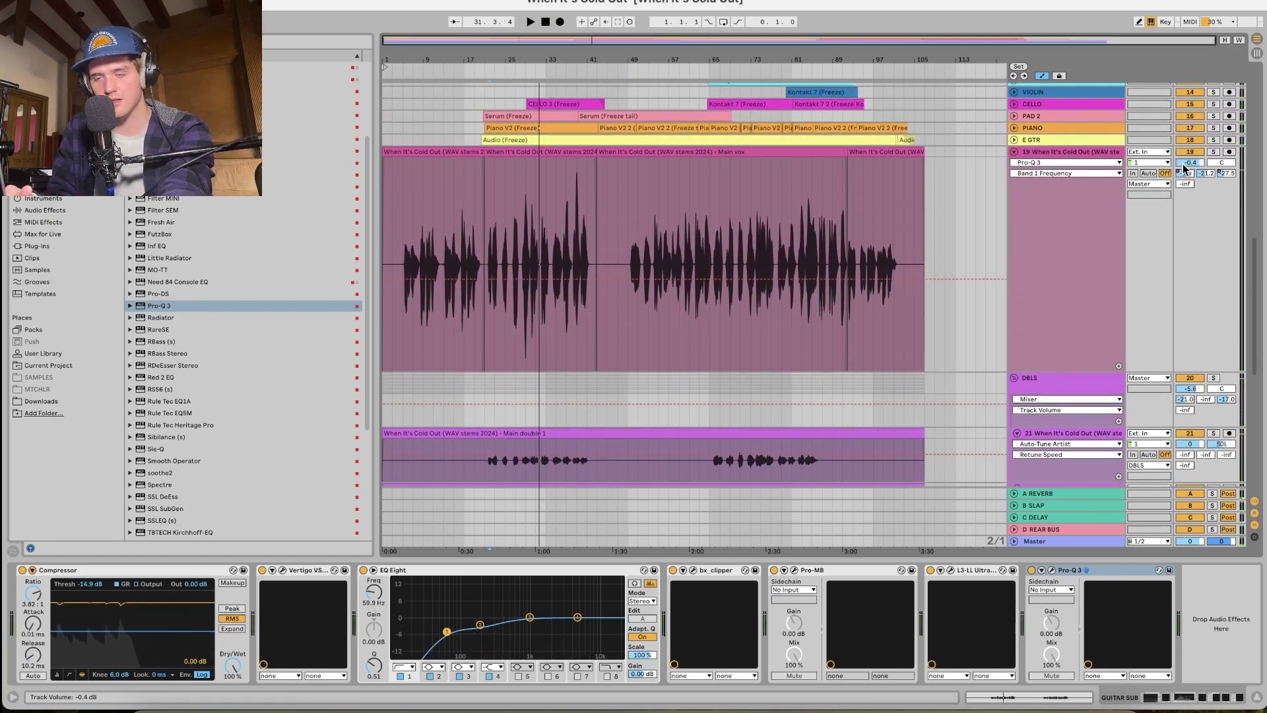
key(space)
drag(1188, 163, 1184, 179)
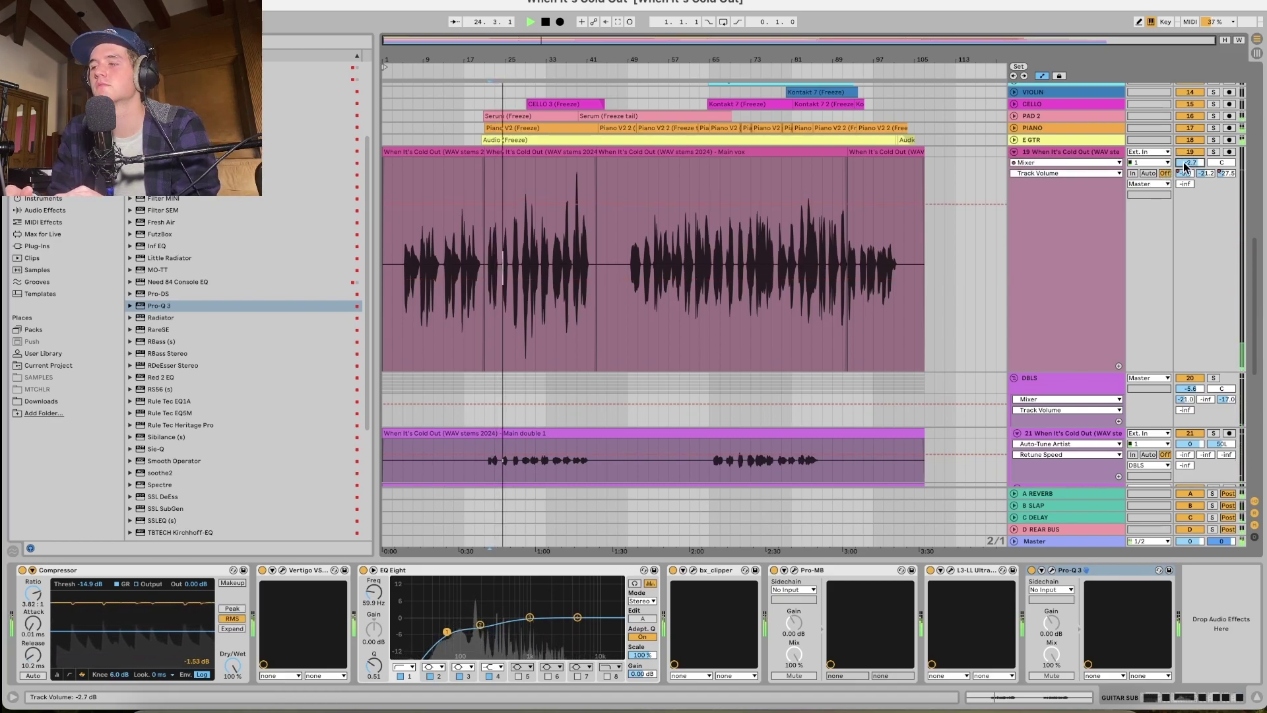
drag(1190, 163, 1190, 167)
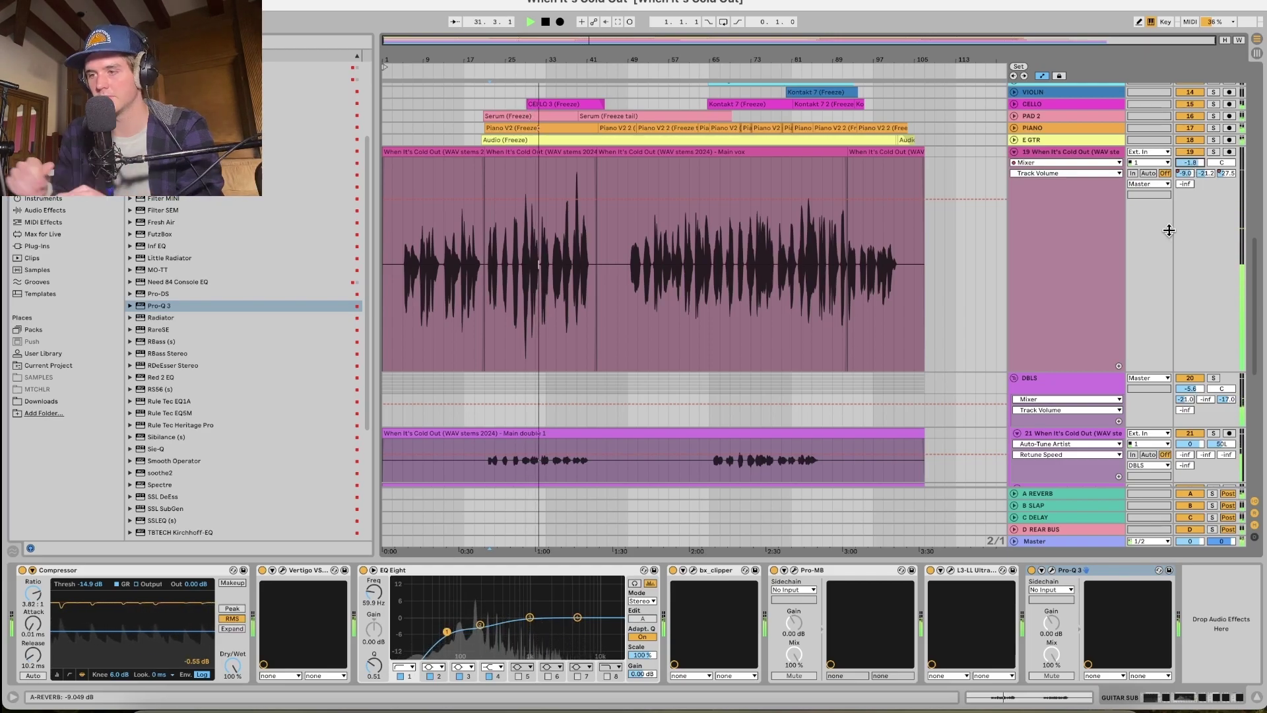
scroll(905, 233, down, 8)
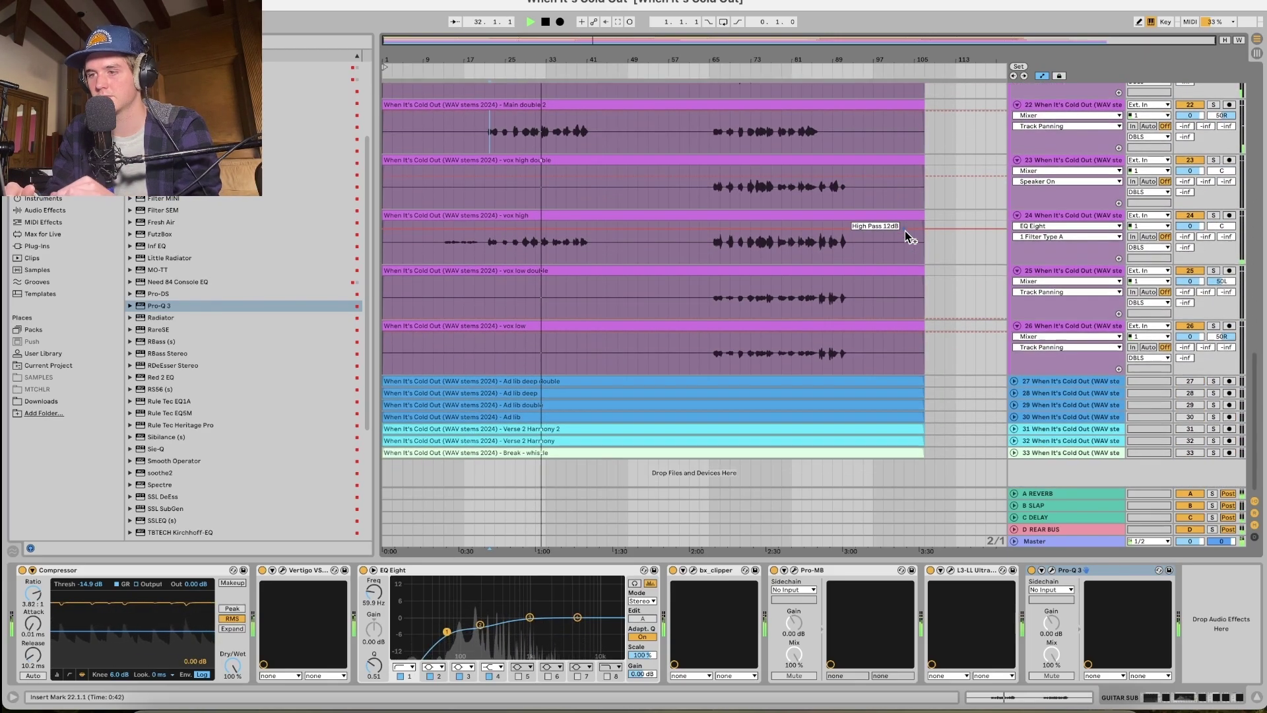
click(1051, 380)
click(1039, 417)
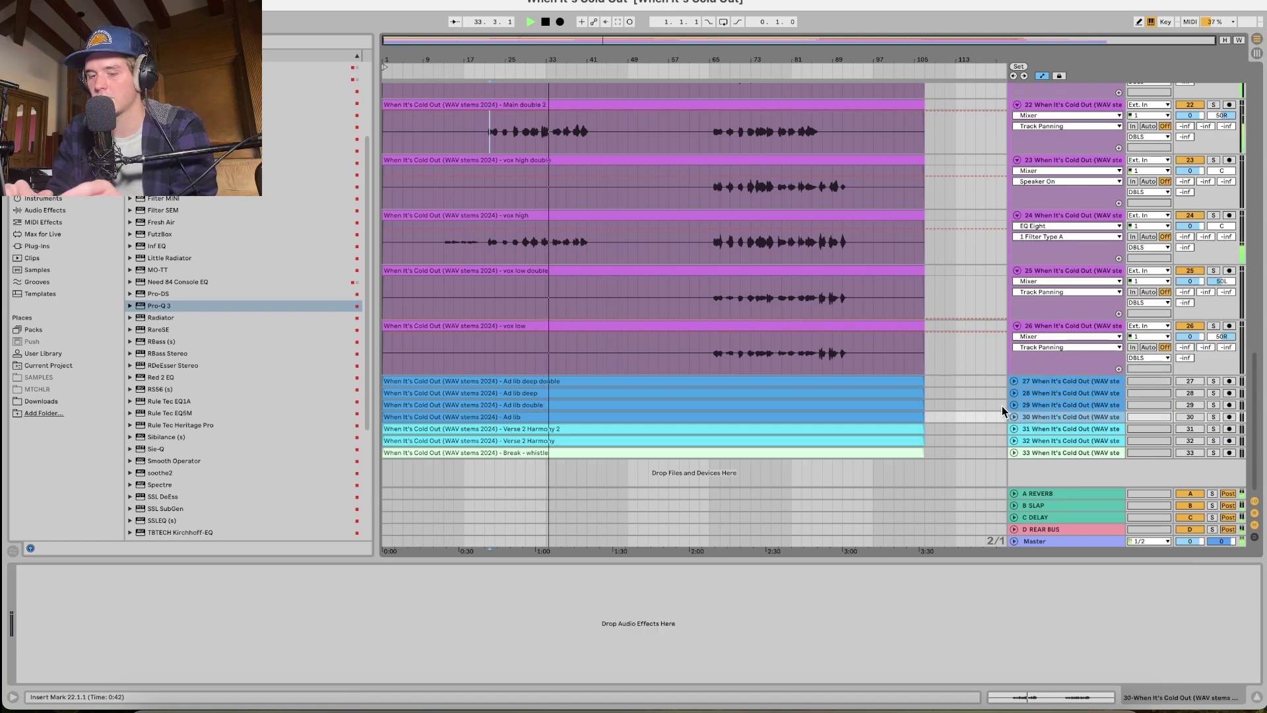
key(space)
click(1100, 380)
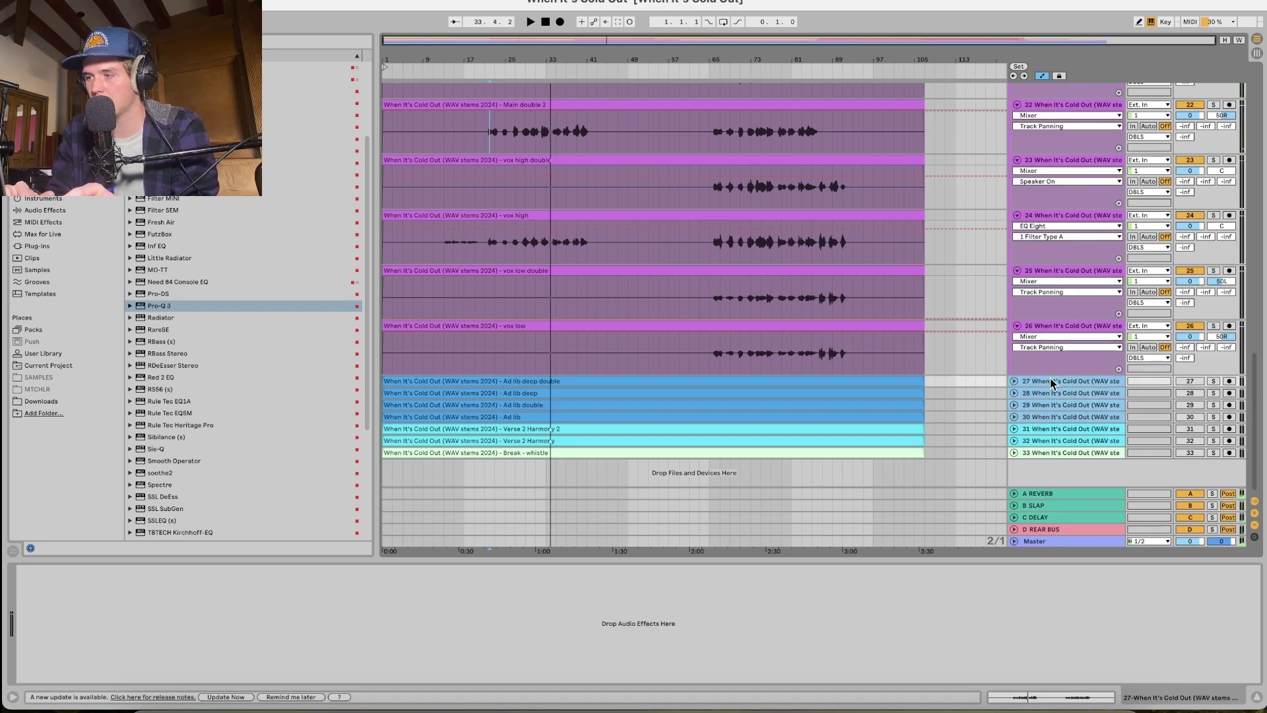
click(1015, 382)
click(1016, 382)
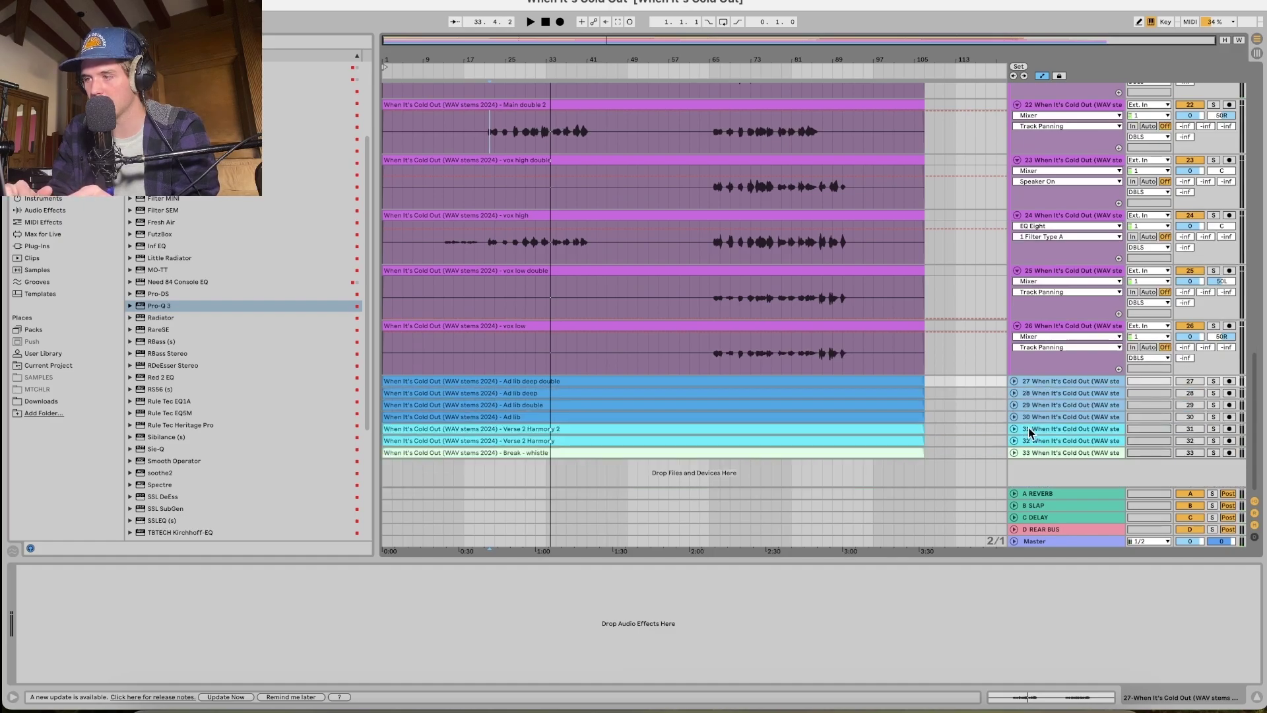
Move the two Verse 2 Harmony tracks above the ad lib tracks, and unfold them along with the Break - whistle track.
click(1038, 433)
click(1038, 441)
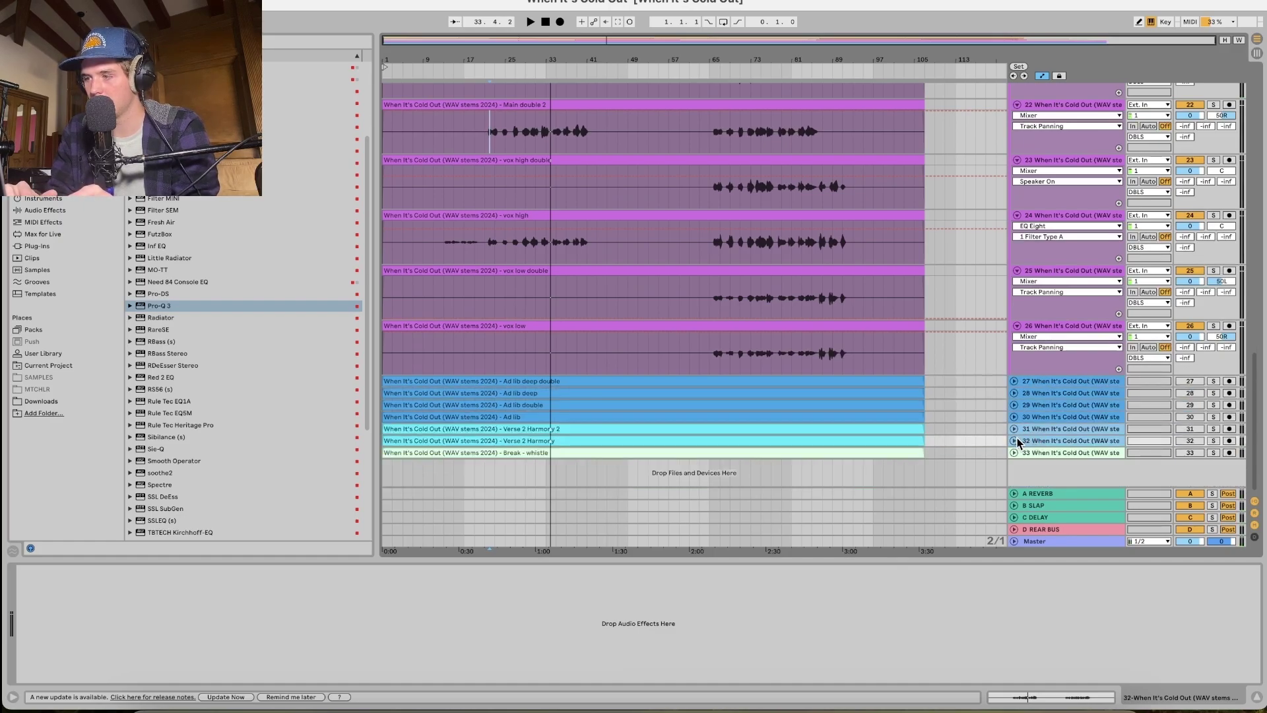
click(1015, 441)
drag(1042, 429, 1041, 374)
click(1014, 475)
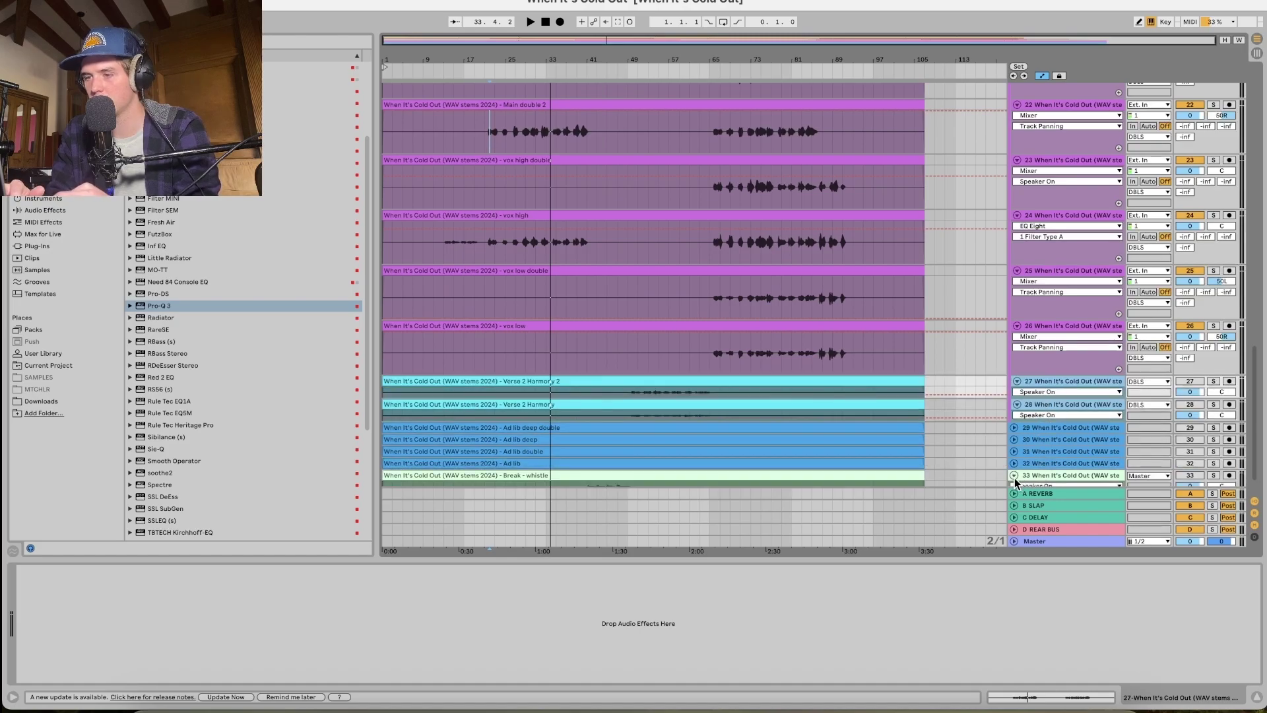
Start playback and activate the Break - whistle track and both Verse 2 Harmony tracks.
scroll(825, 390, down, 1)
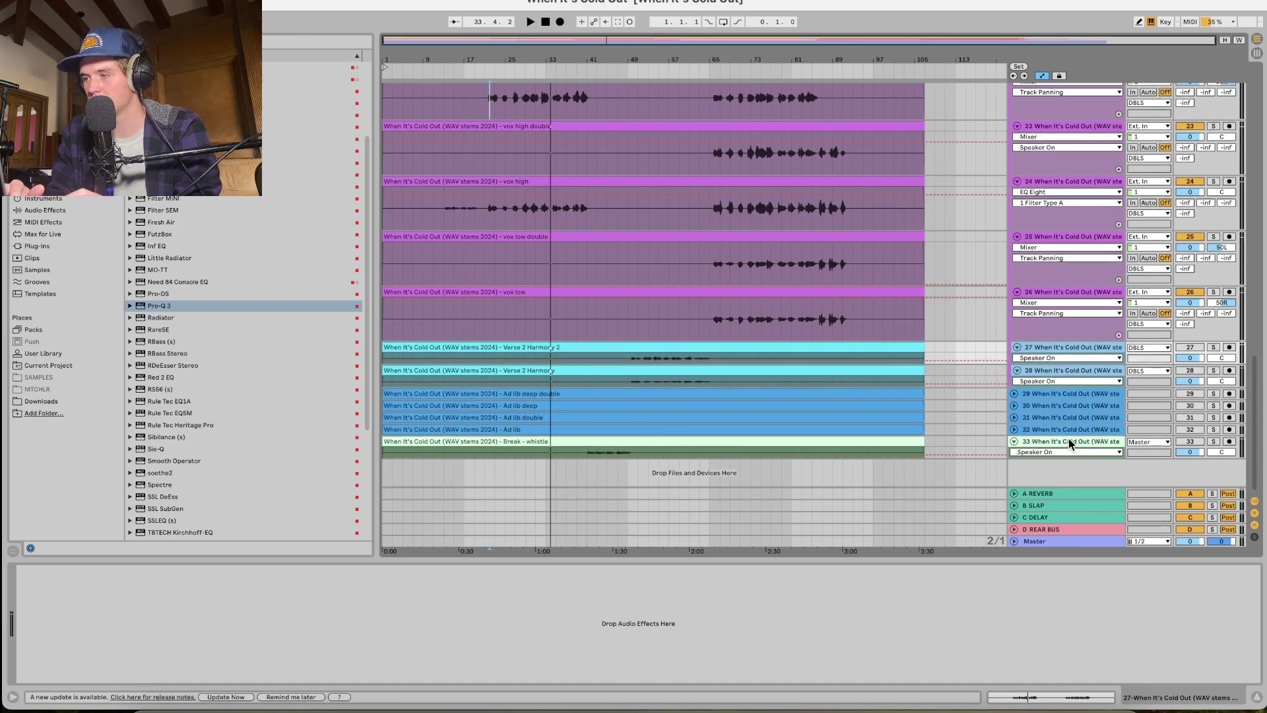
key(space)
click(1190, 441)
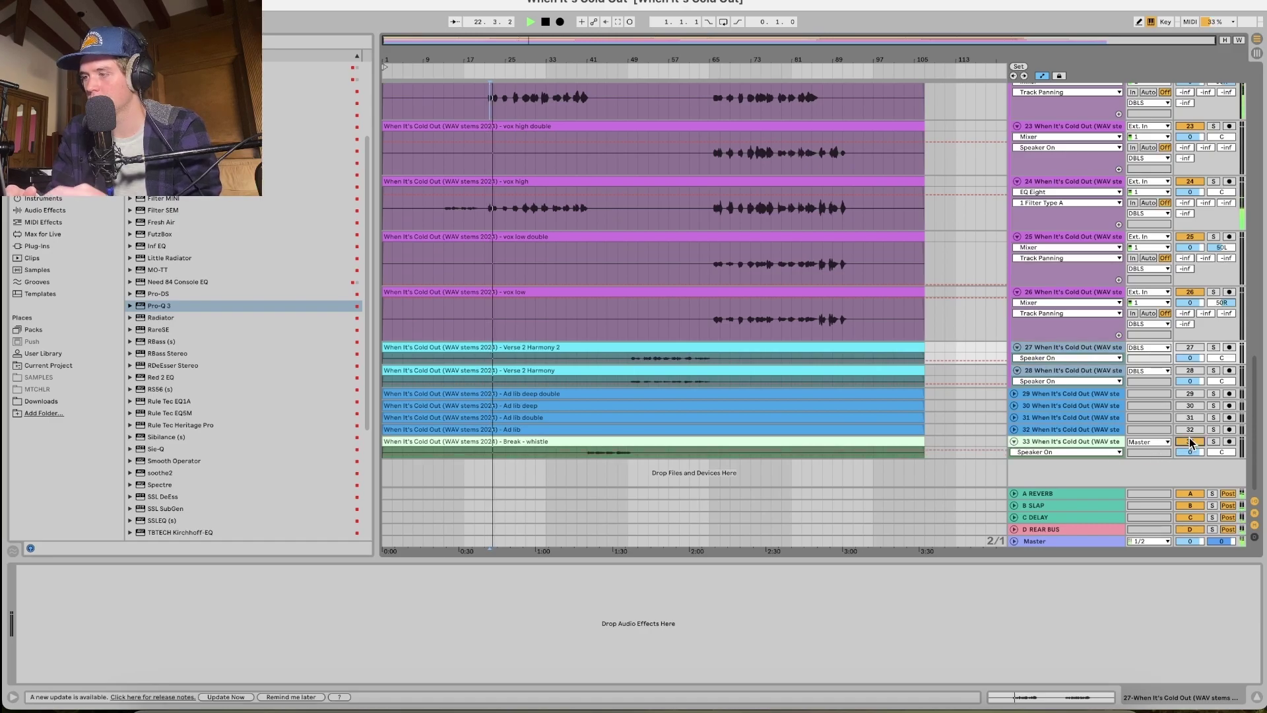
click(1189, 347)
click(1188, 371)
Group the two Verse 2 Harmony tracks and name the group VERSE HARMONY.
drag(1054, 375, 1056, 396)
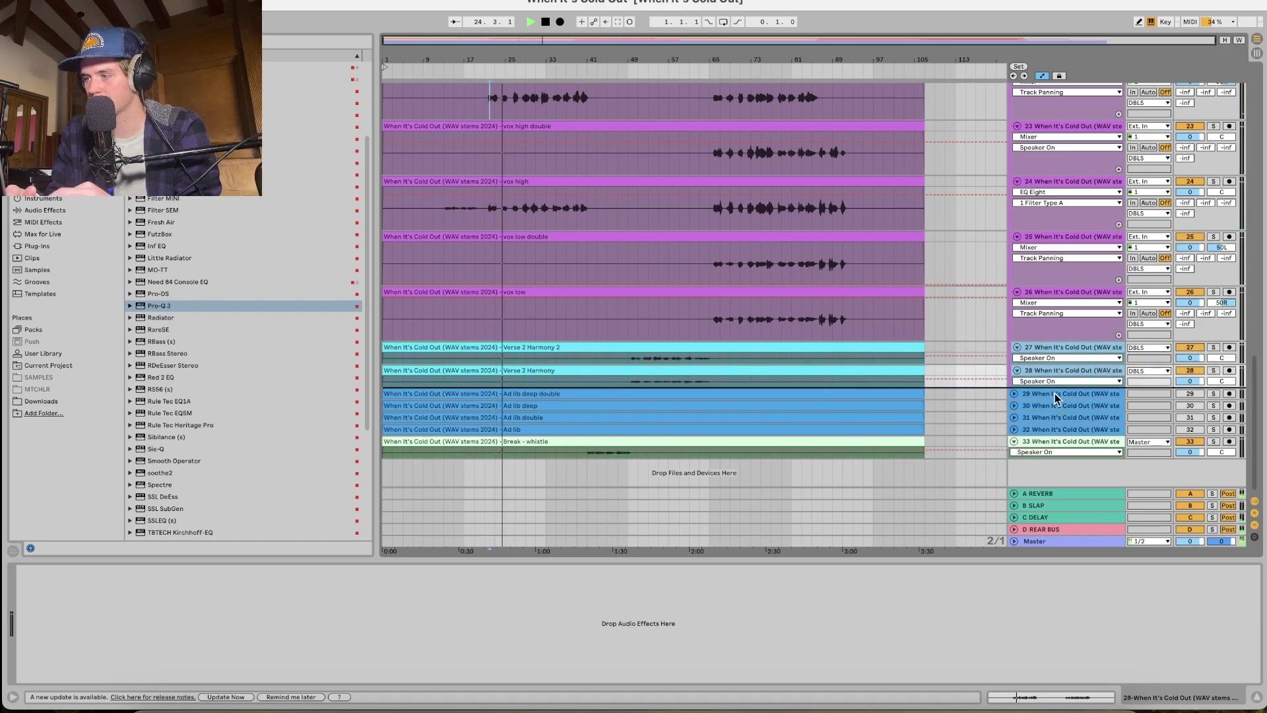
key(super+g)
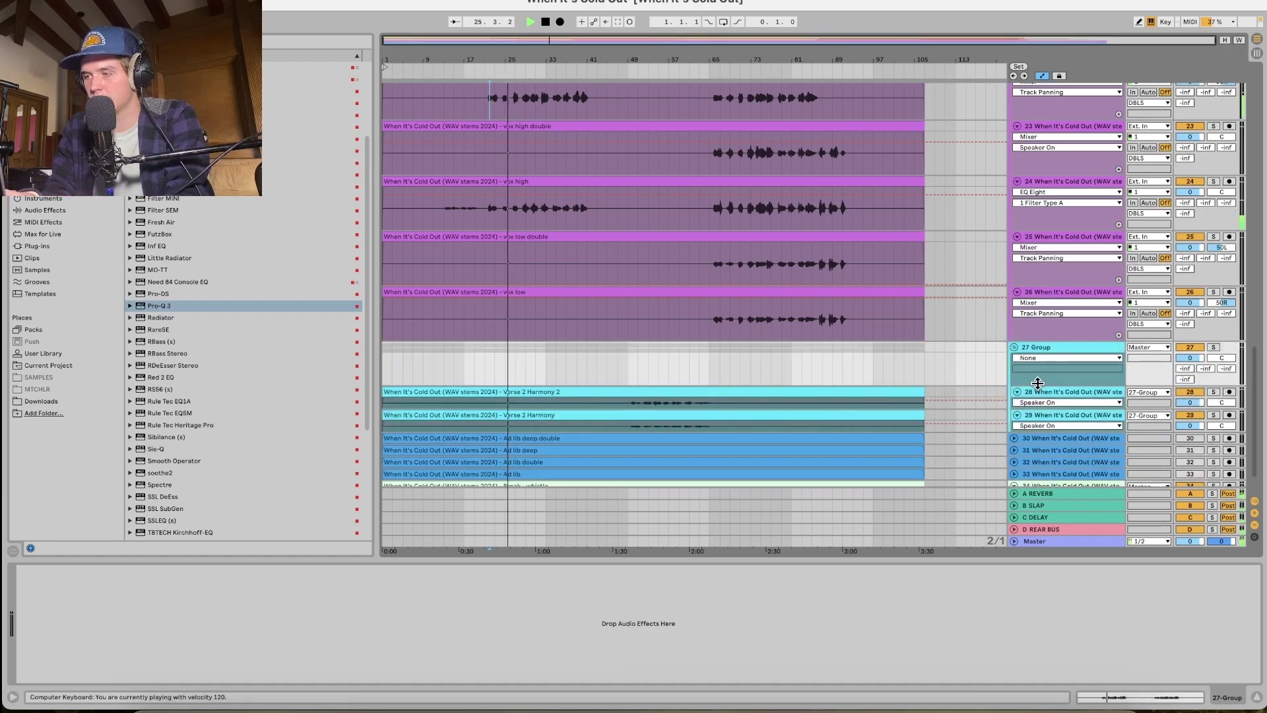
key(super+r)
text(VERSE HARMONE)
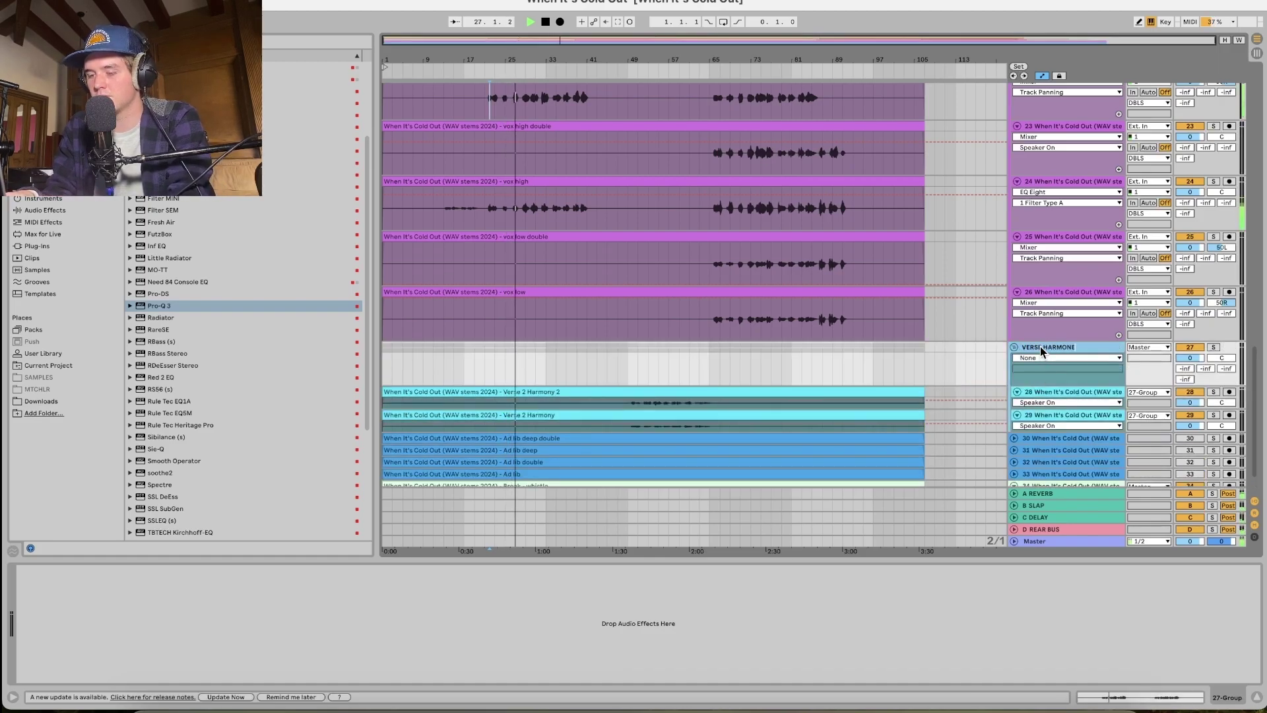
key(BackSpace)
text(Y)
key(Return)
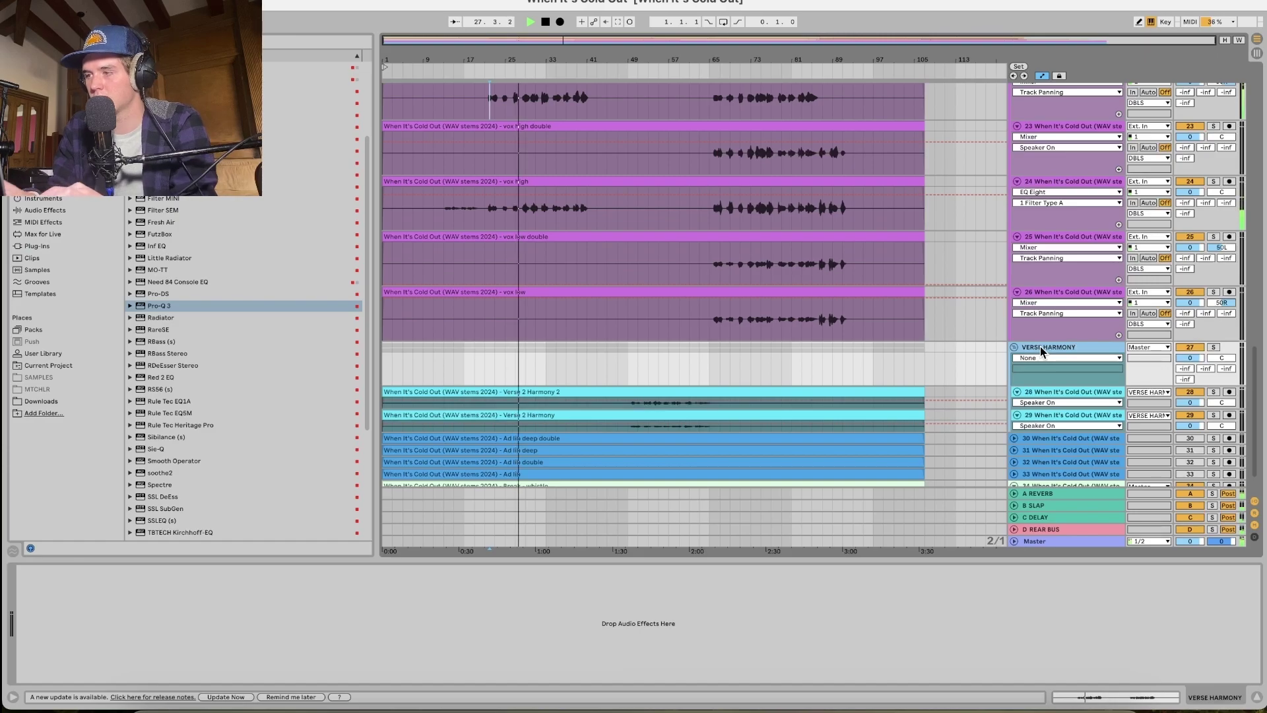
Move the Break - whistle track above the ad lib tracks, directly below but outside the VERSE HARMONY group.
scroll(549, 407, down, 2)
drag(1050, 458, 1052, 390)
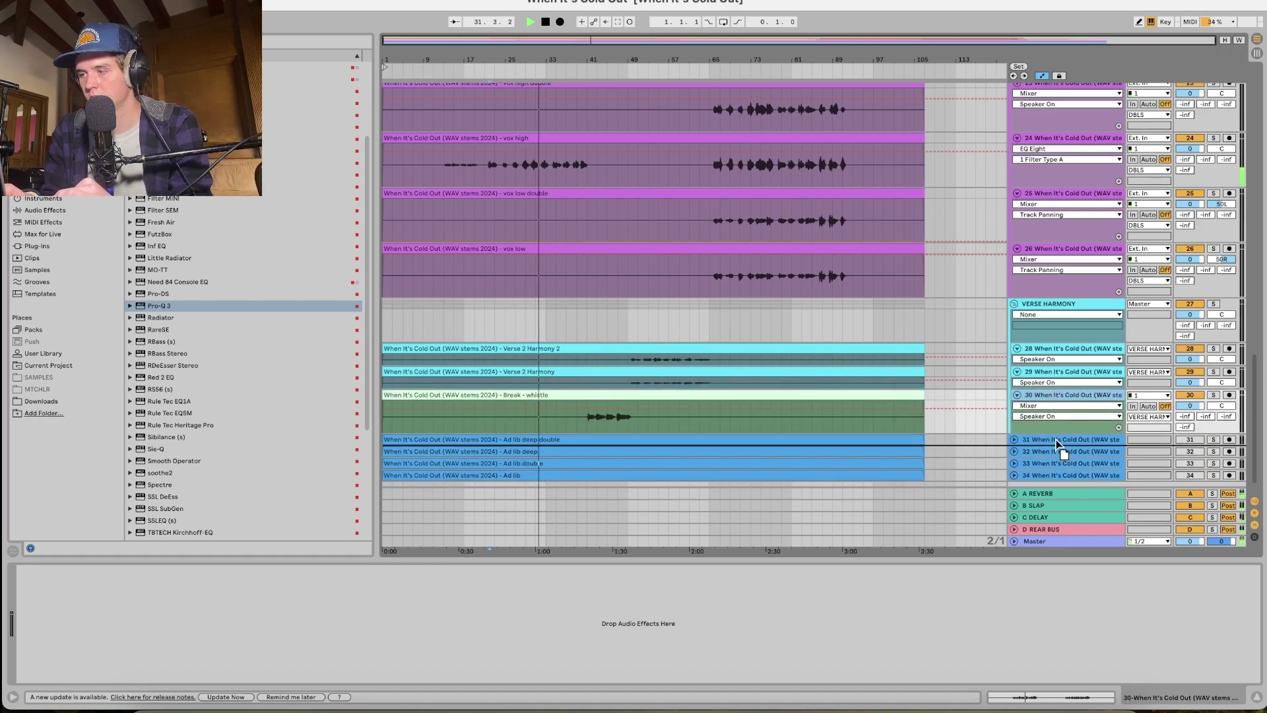
drag(1059, 443, 1058, 441)
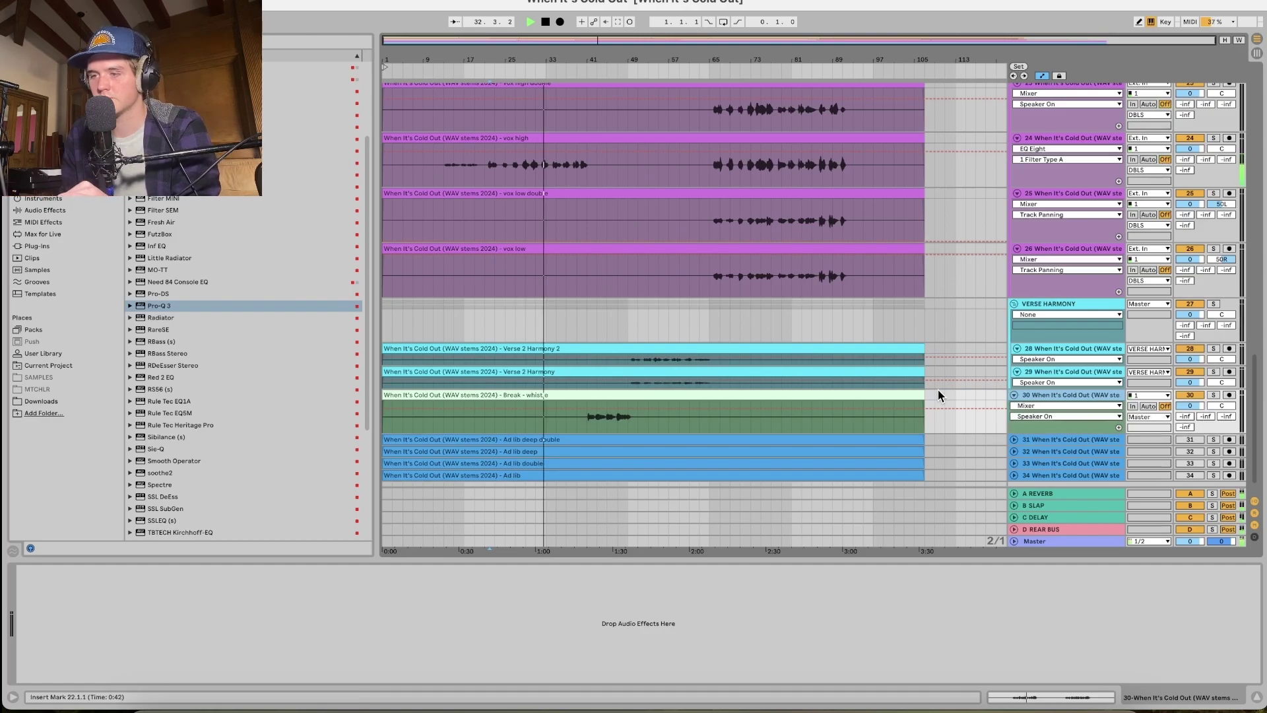
Move the VERSE HARMONY group with its two harmony tracks into the DBLS group.
scroll(579, 367, up, 2)
scroll(578, 368, down, 1)
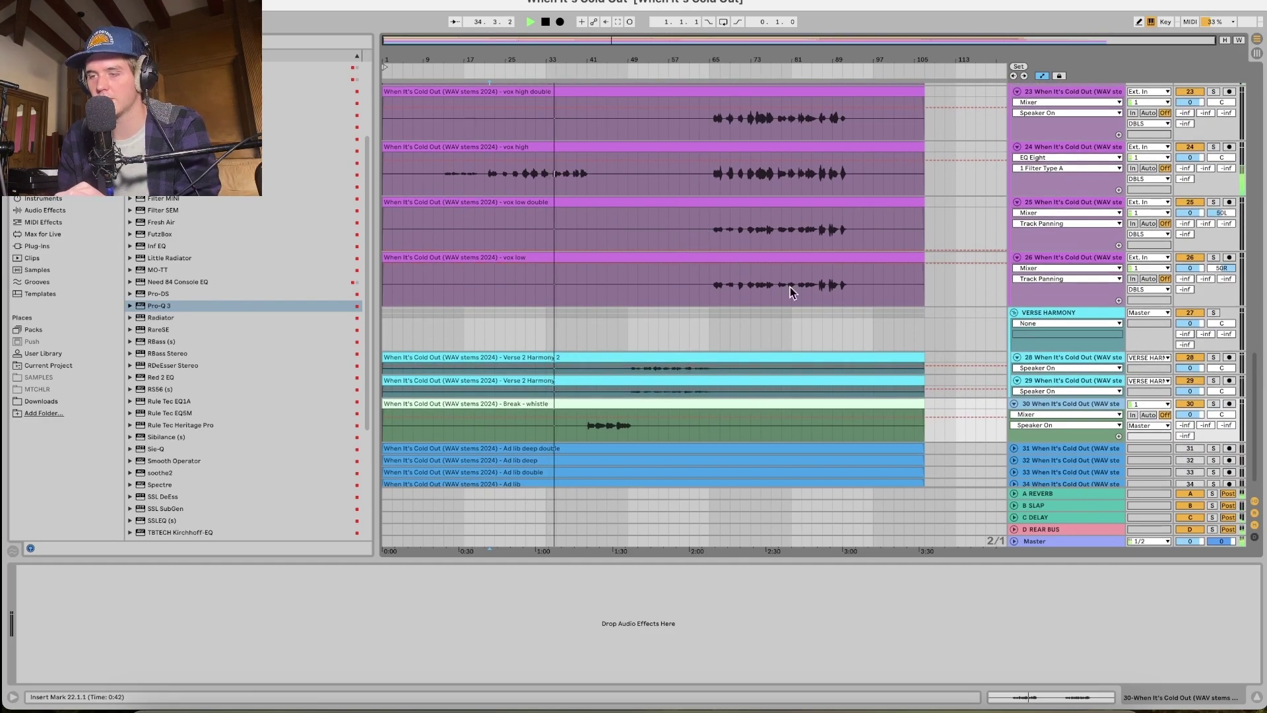
click(1056, 383)
click(1063, 360)
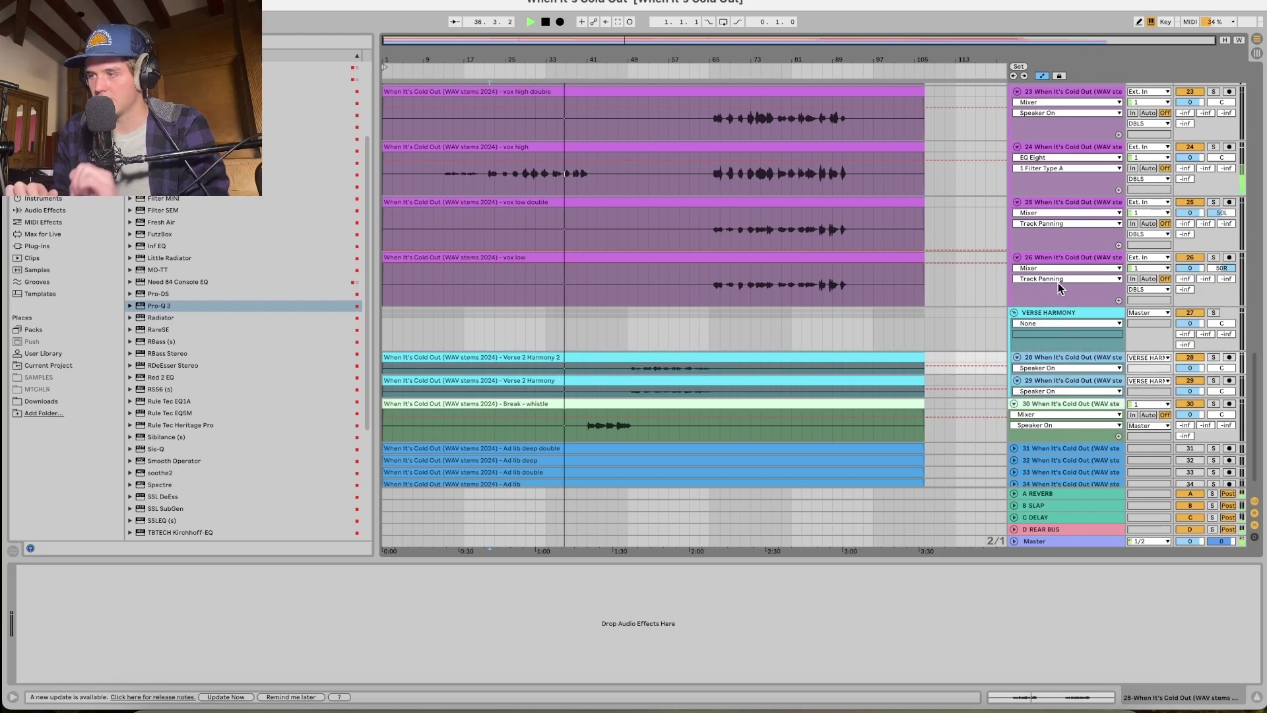
drag(1047, 314, 1047, 282)
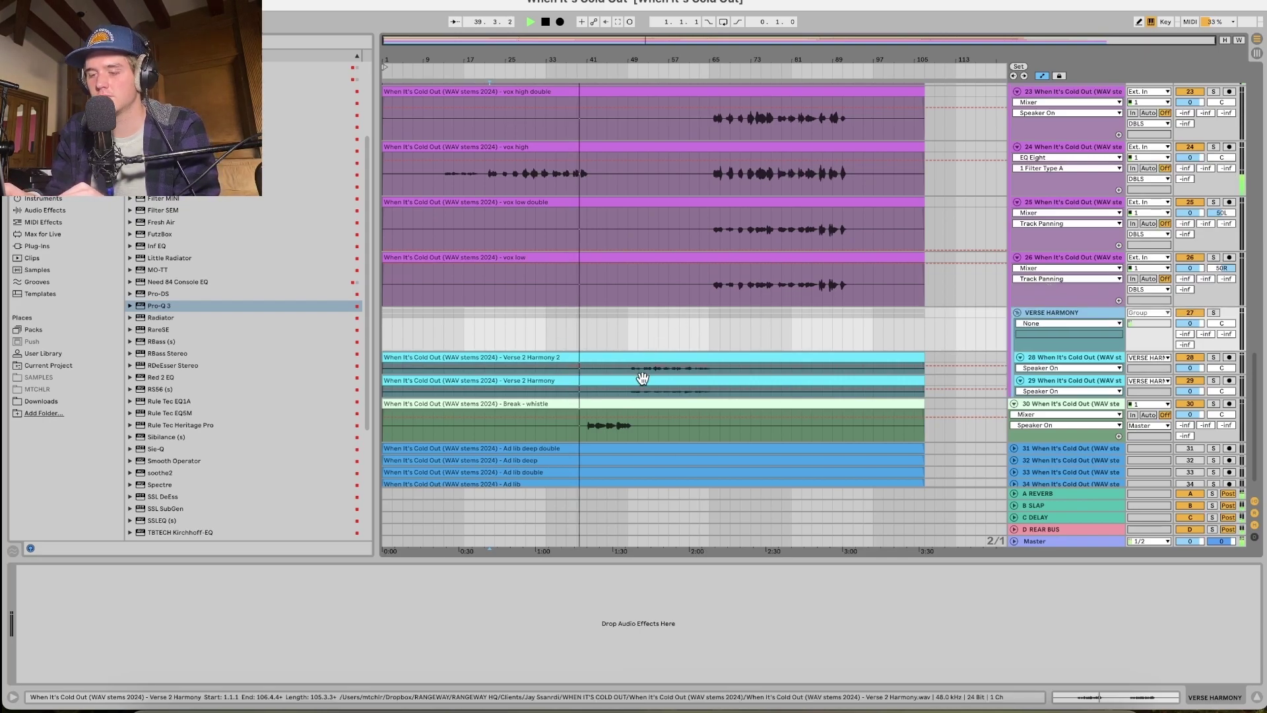
Restart playback from the chorus and lower the DBLS group's volume to about -6 dB.
scroll(742, 451, up, 12)
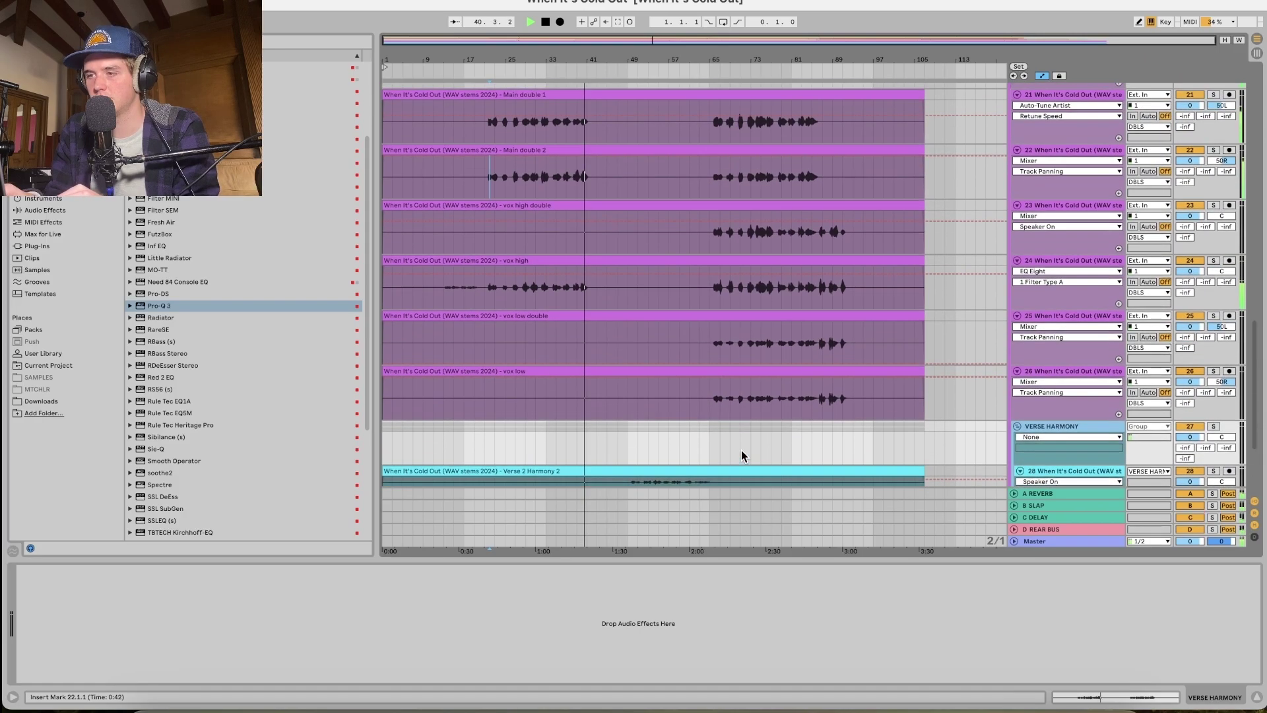
key(space)
key(space)
drag(1197, 342, 1197, 356)
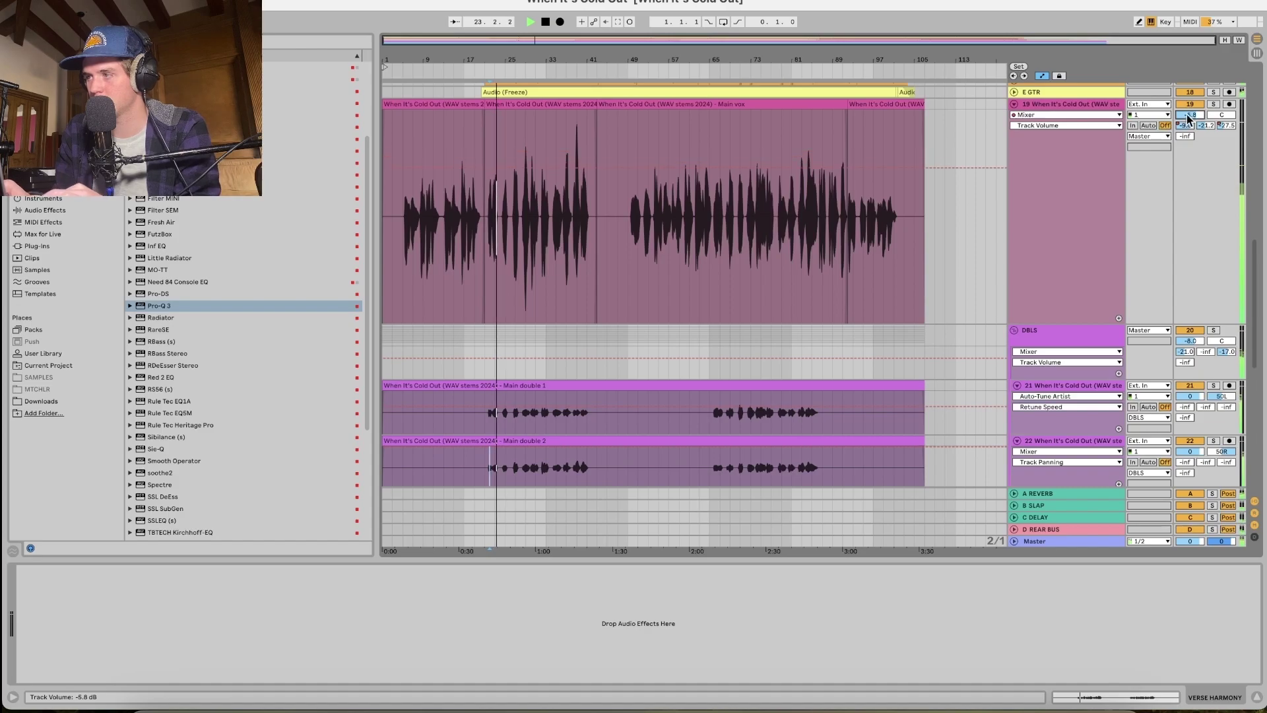
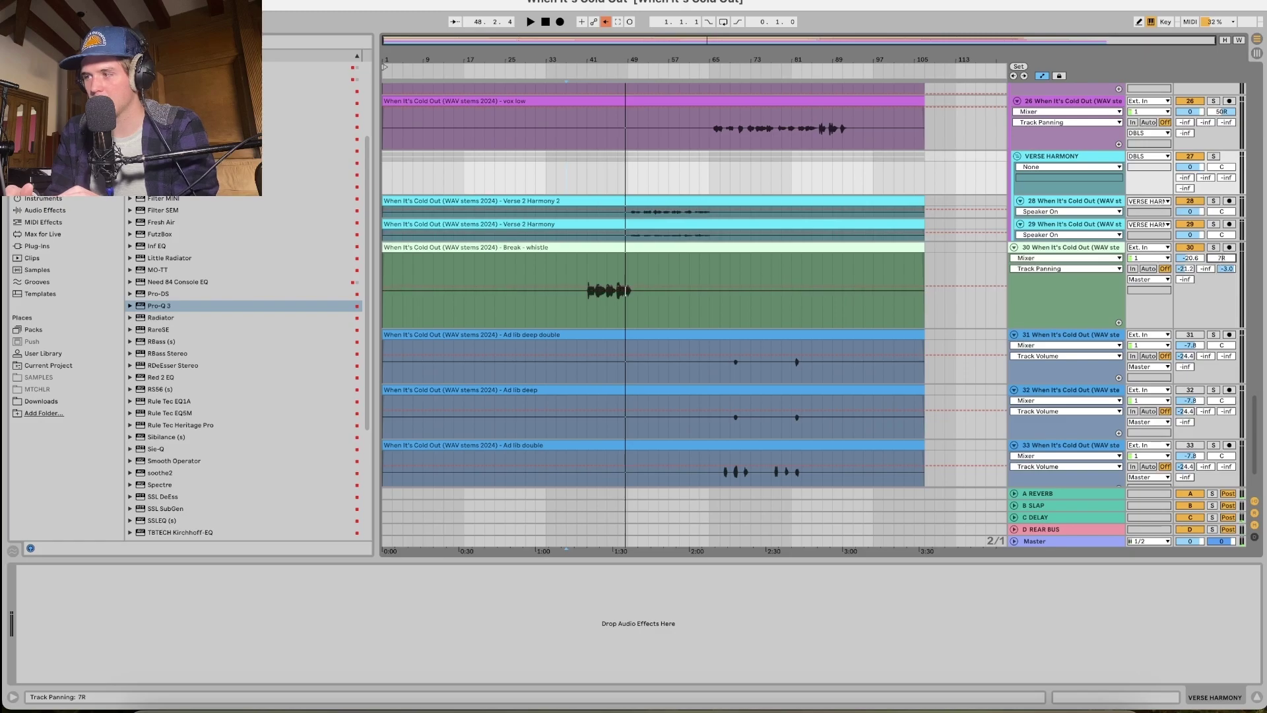
Pan the Break - whistle track to 15R while listening to the break, and adjust the pan of an instrument track above.
key(space)
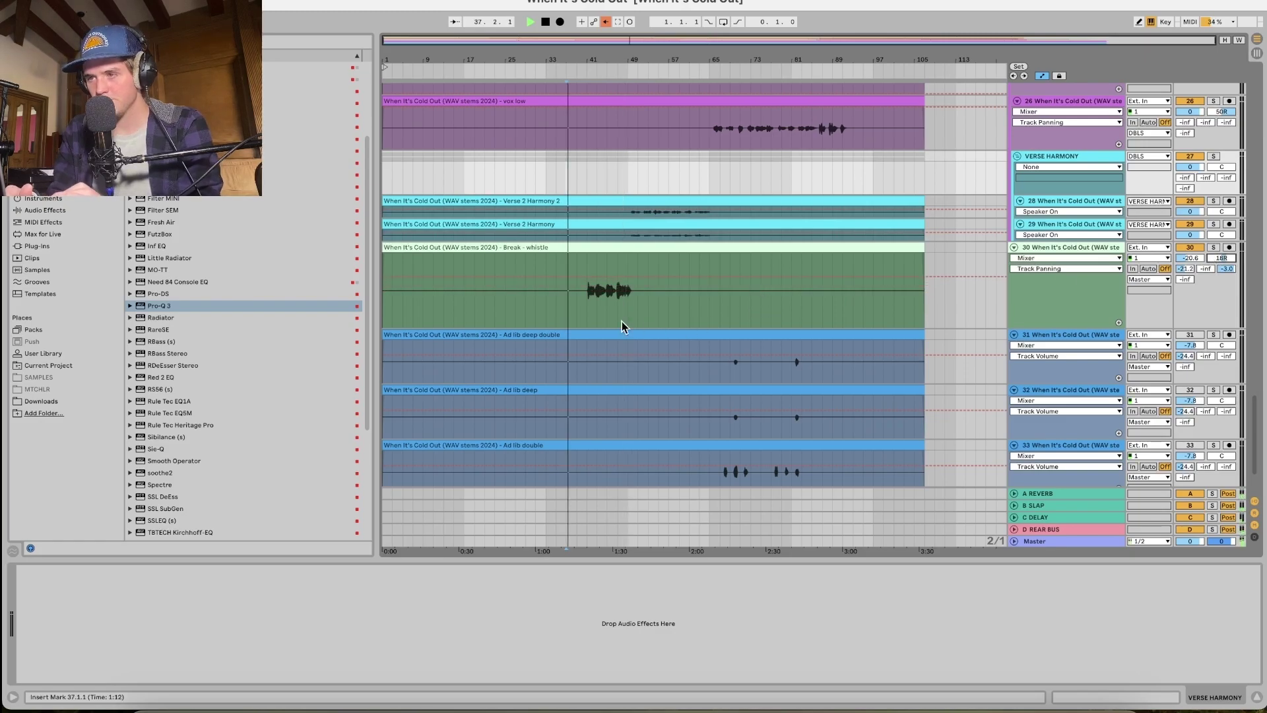
click(585, 310)
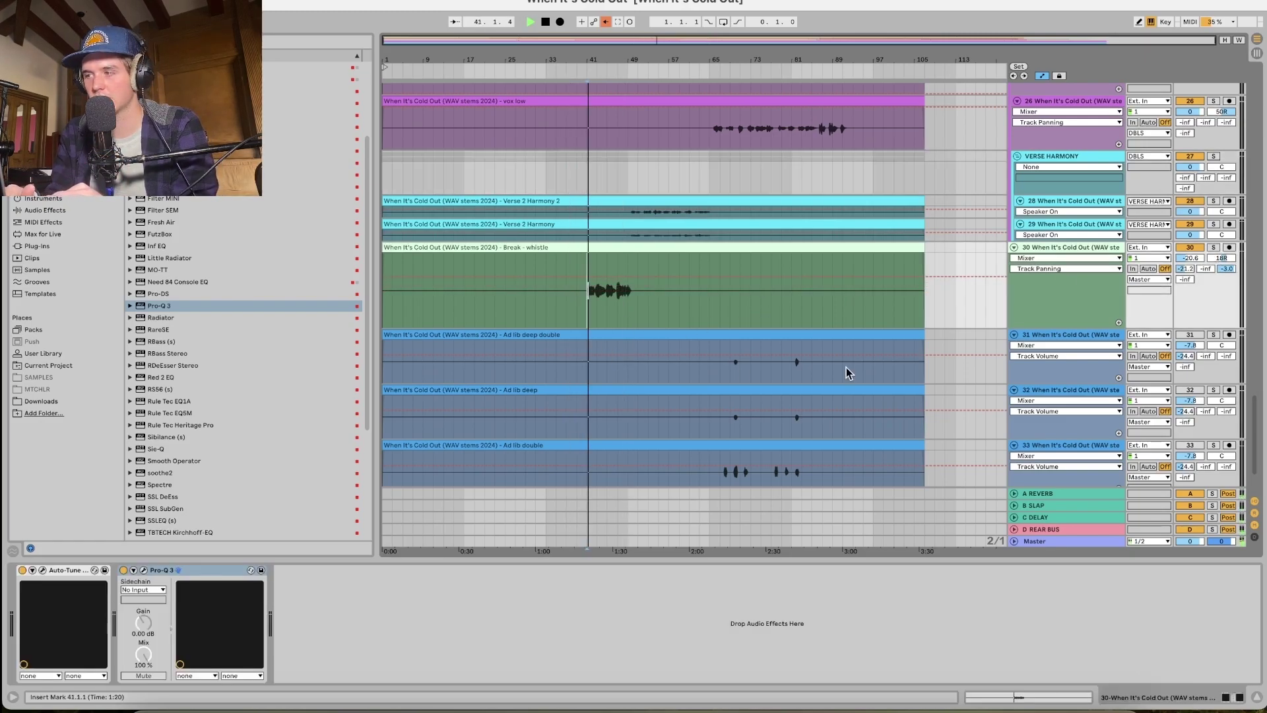
drag(1220, 258, 1220, 264)
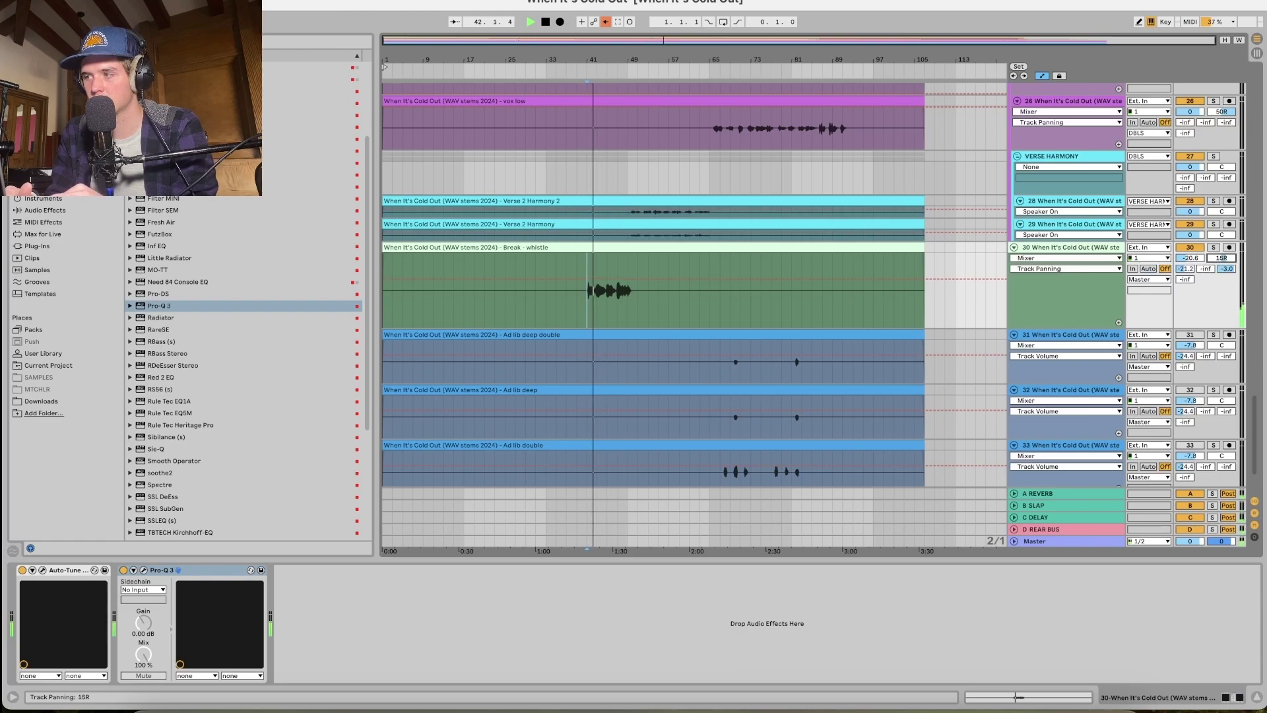
scroll(1219, 256, up, 10)
scroll(1220, 256, up, 10)
drag(1220, 222, 1218, 227)
Remove the Break - whistle track's reverb send and lower its C-DELAY send to about -12.6 dB.
scroll(884, 366, down, 15)
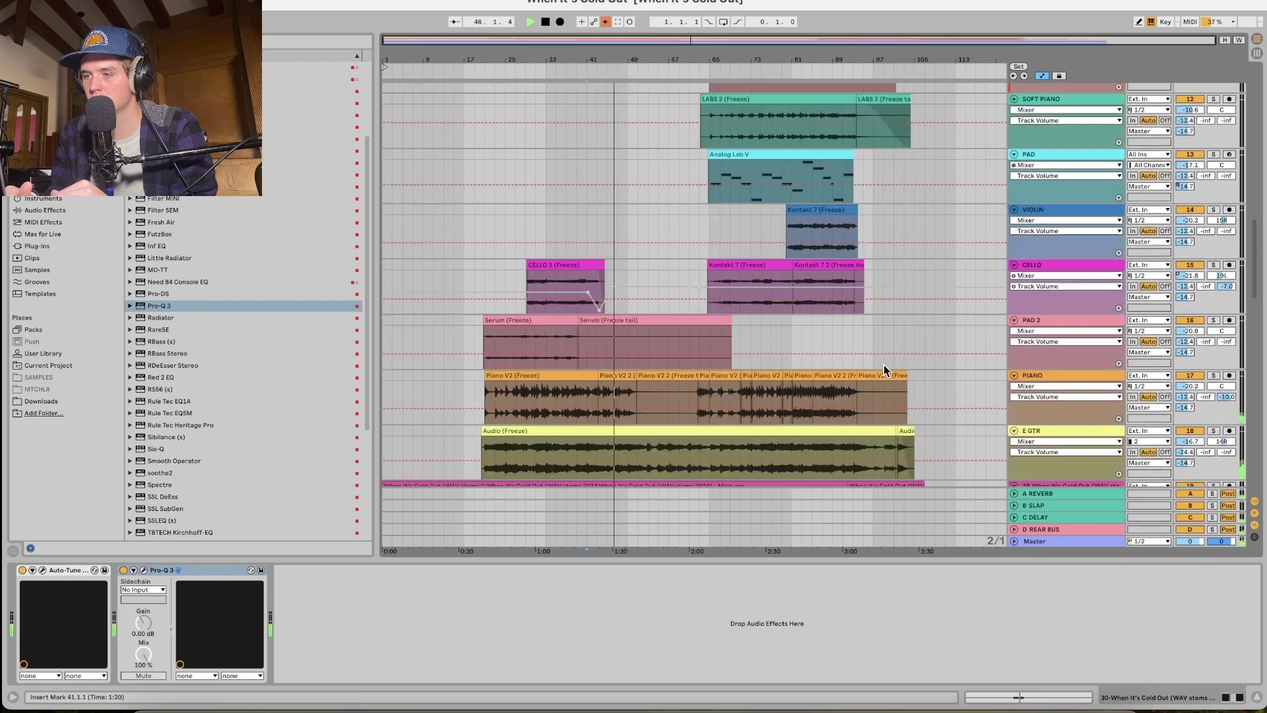
scroll(885, 366, down, 8)
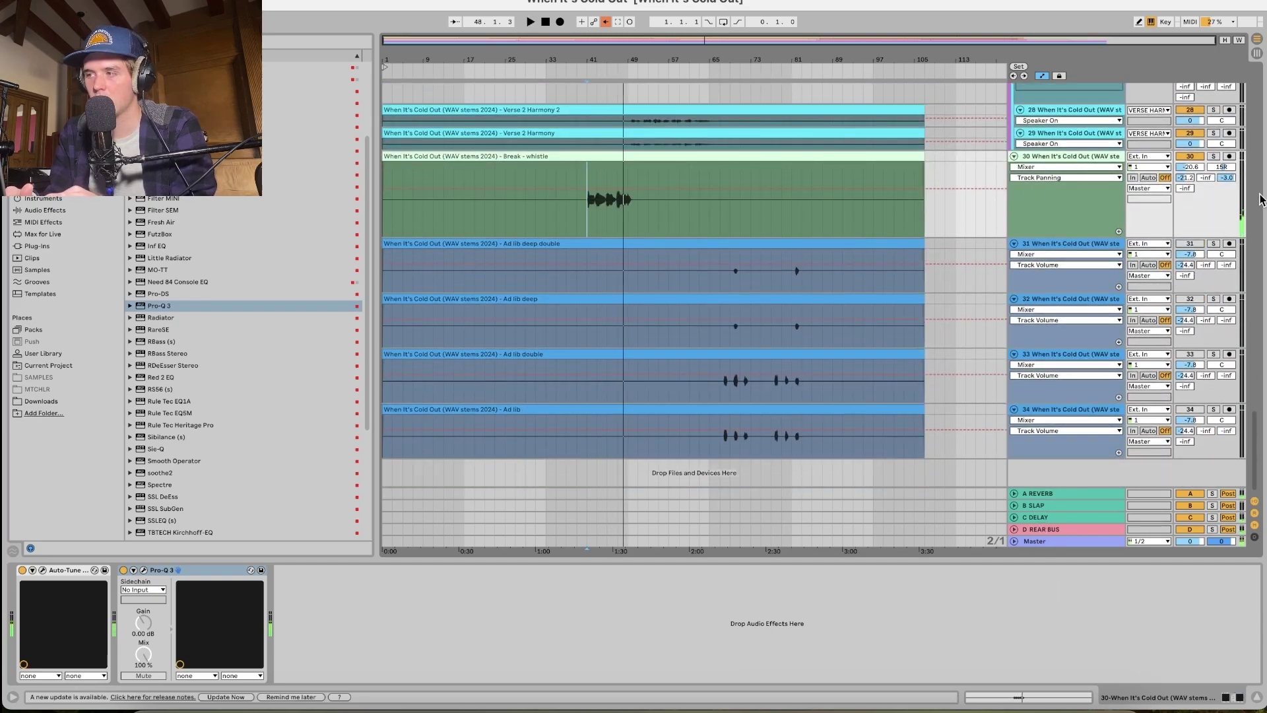
click(1183, 177)
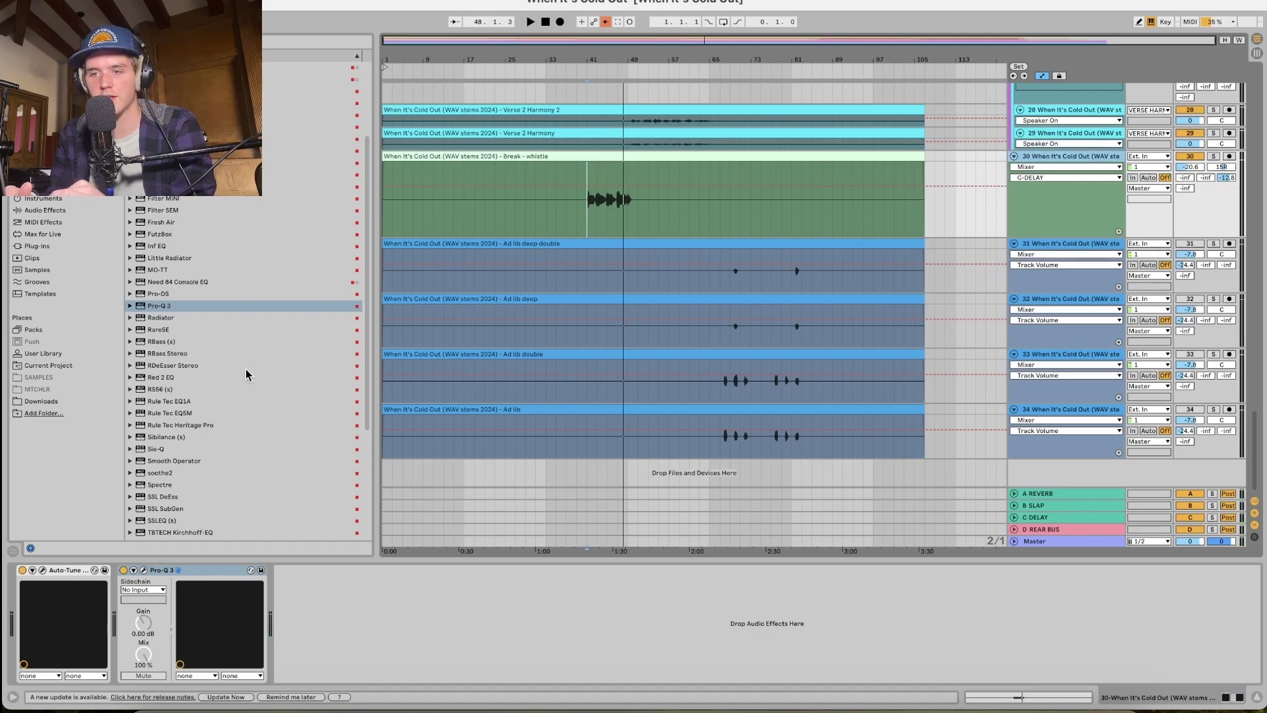
Find ValhallaVintageVerb among the reverb plug-ins and add it after Pro-Q 3 on the Break - whistle track.
scroll(246, 374, down, 5)
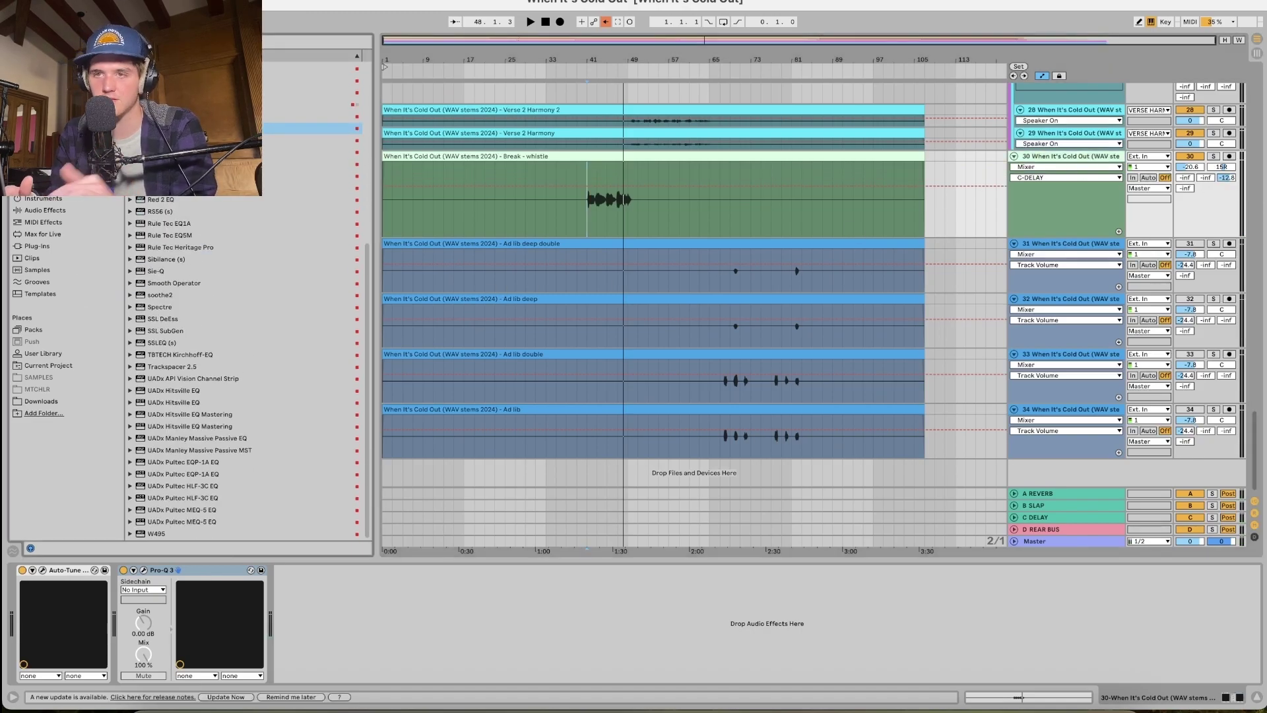
click(41, 138)
scroll(223, 355, down, 8)
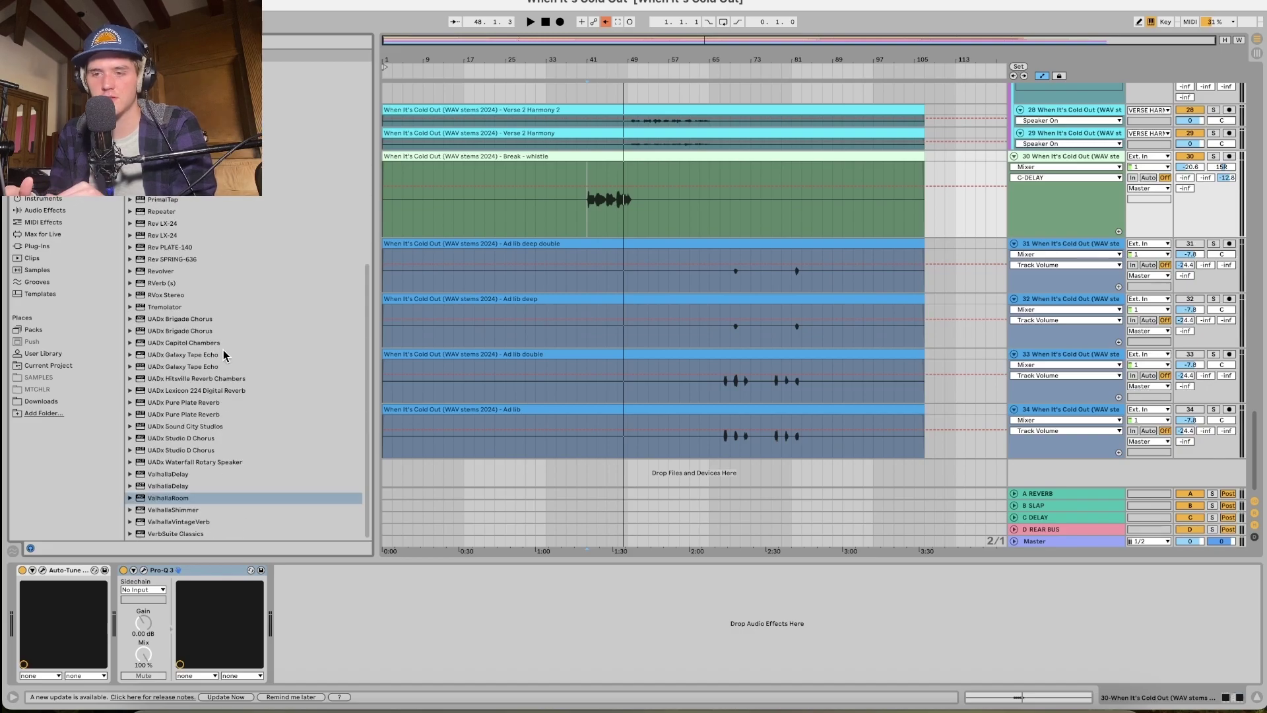
click(172, 510)
drag(166, 524, 305, 621)
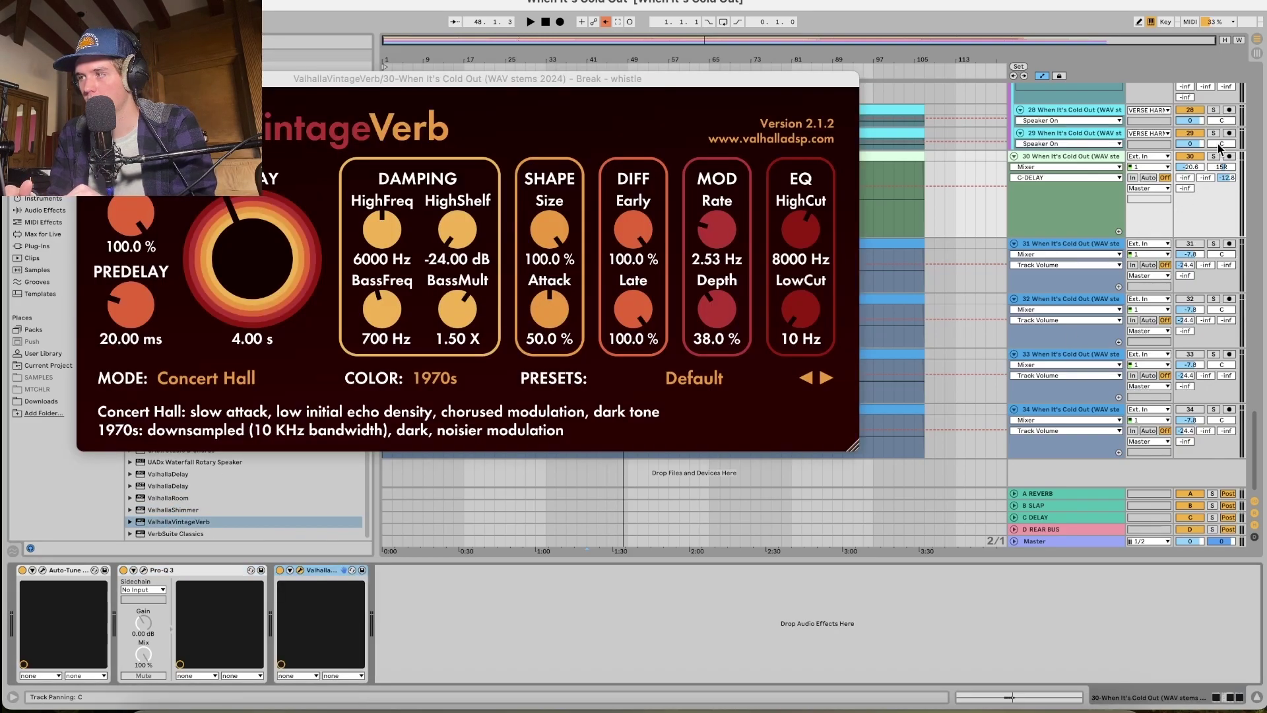
Solo the whistle during playback and set the reverb's LowCut to about 690 Hz, HighCut to about 6020 Hz and mix to about 49%.
click(1213, 156)
key(space)
drag(786, 319, 792, 270)
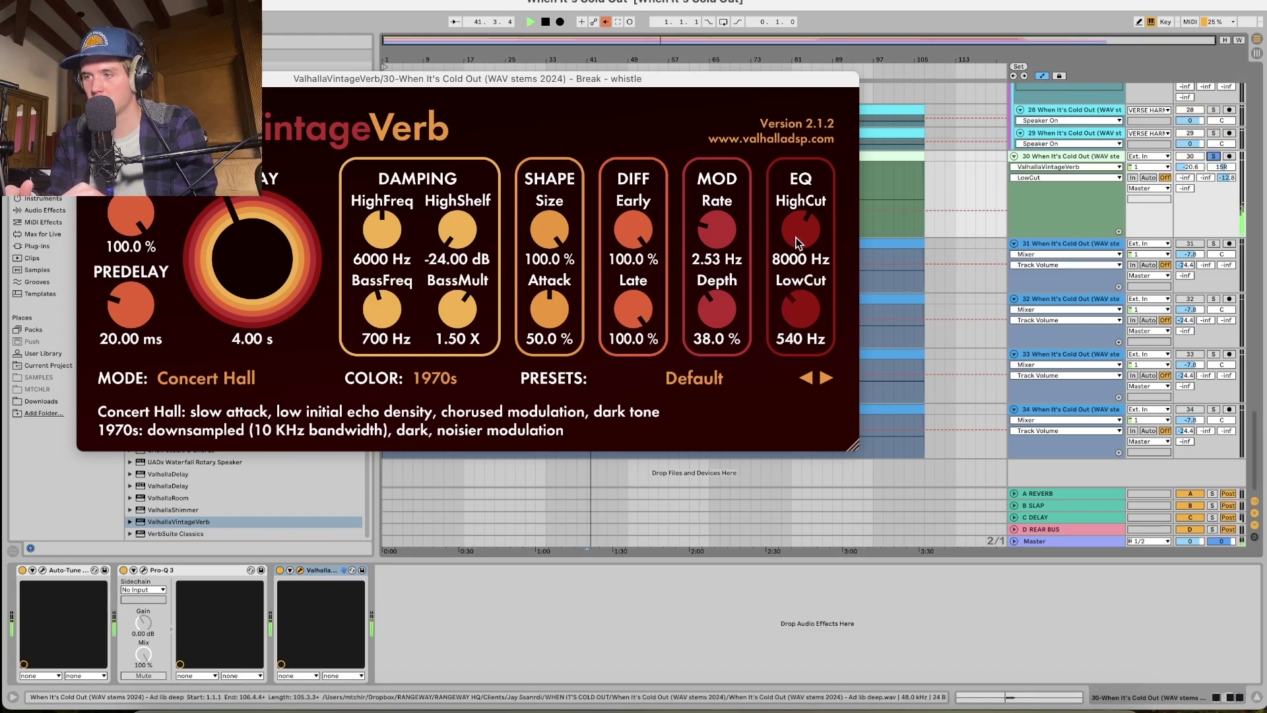
drag(805, 218, 805, 237)
drag(123, 226, 121, 292)
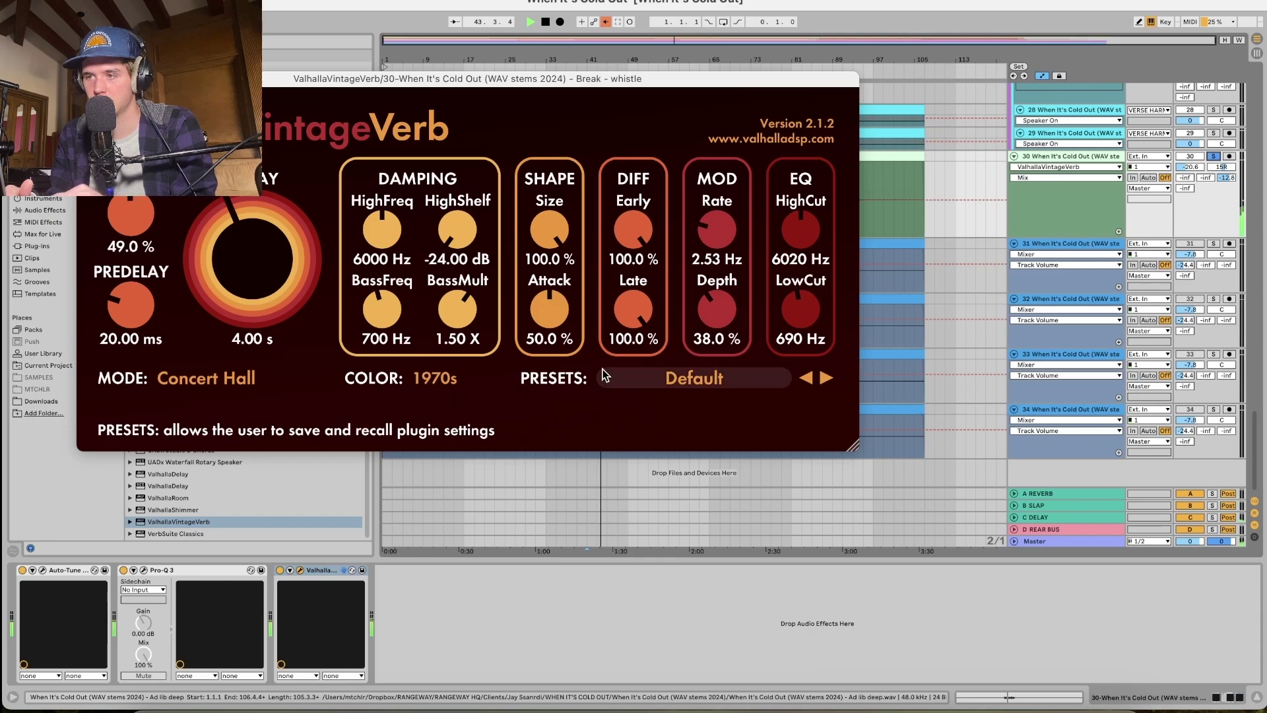
Switch the reverb's color to NOW, reduce the mix to about 39.6% and shorten the decay to about 1.29 s.
click(206, 378)
click(364, 377)
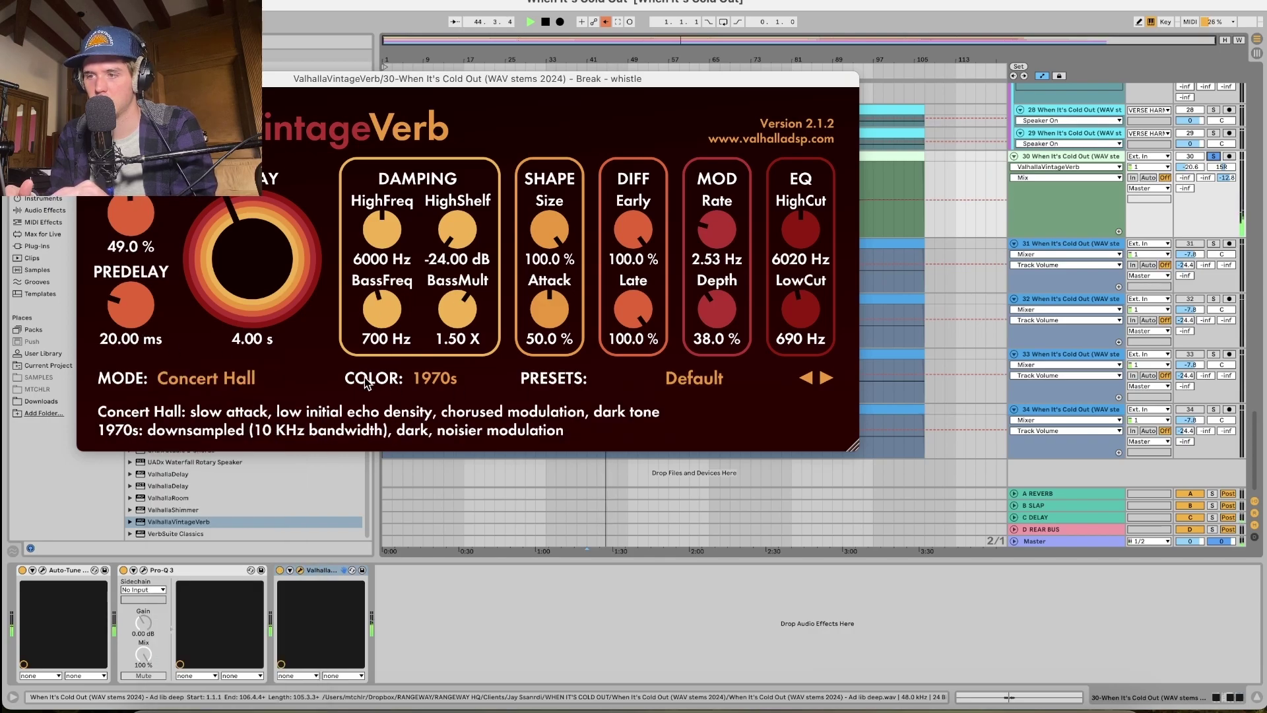
click(420, 385)
click(429, 441)
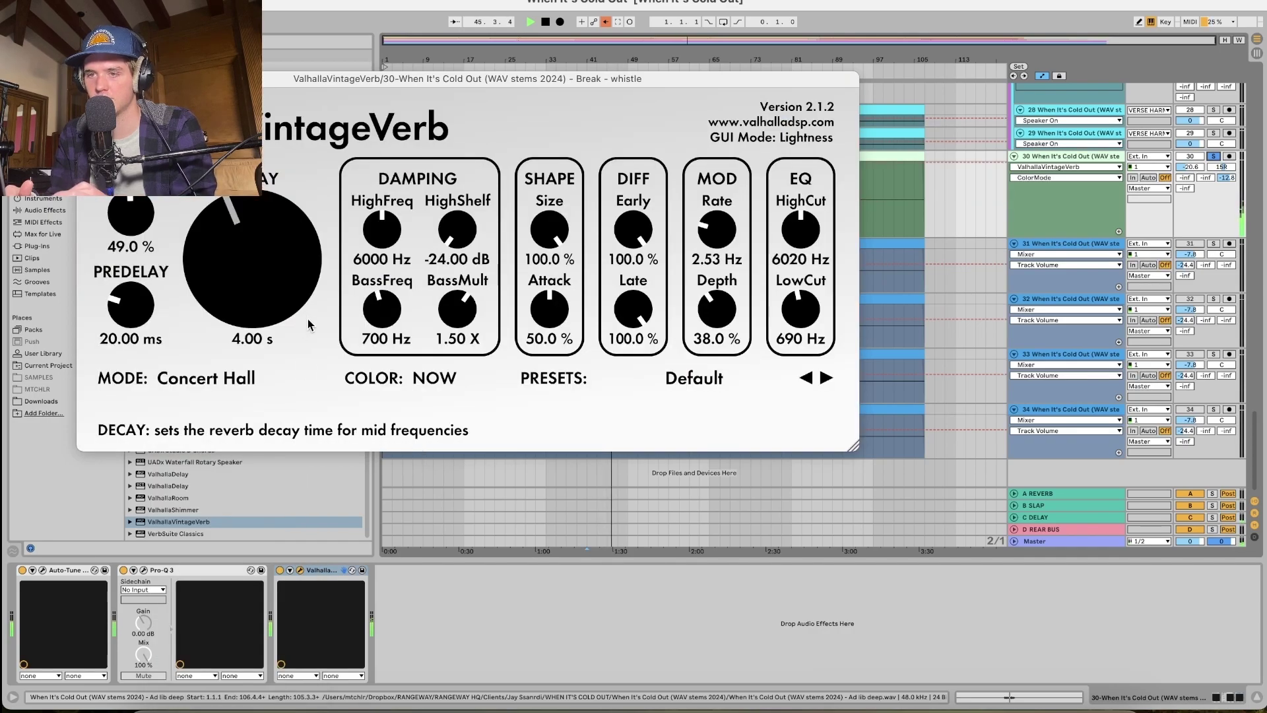
drag(129, 225, 128, 242)
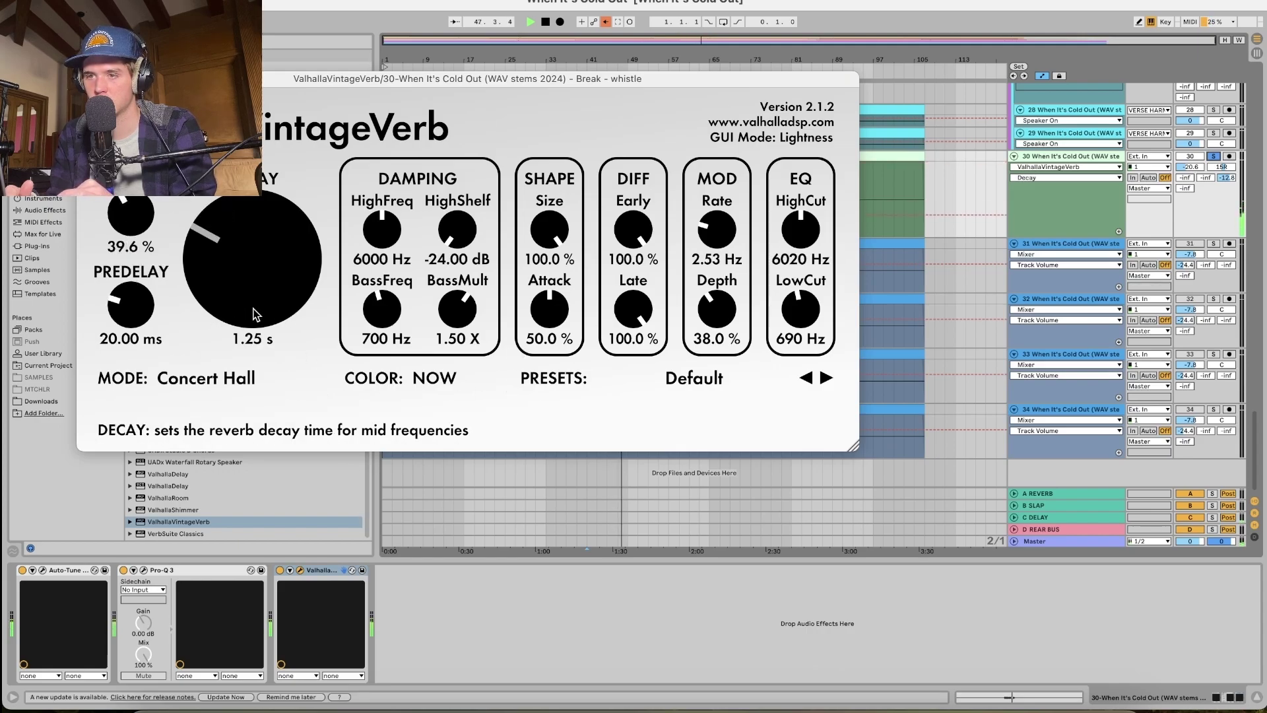
Unsolo the Break - whistle track, replay the break with the full mix and close the reverb window.
click(1213, 156)
key(space)
key(space)
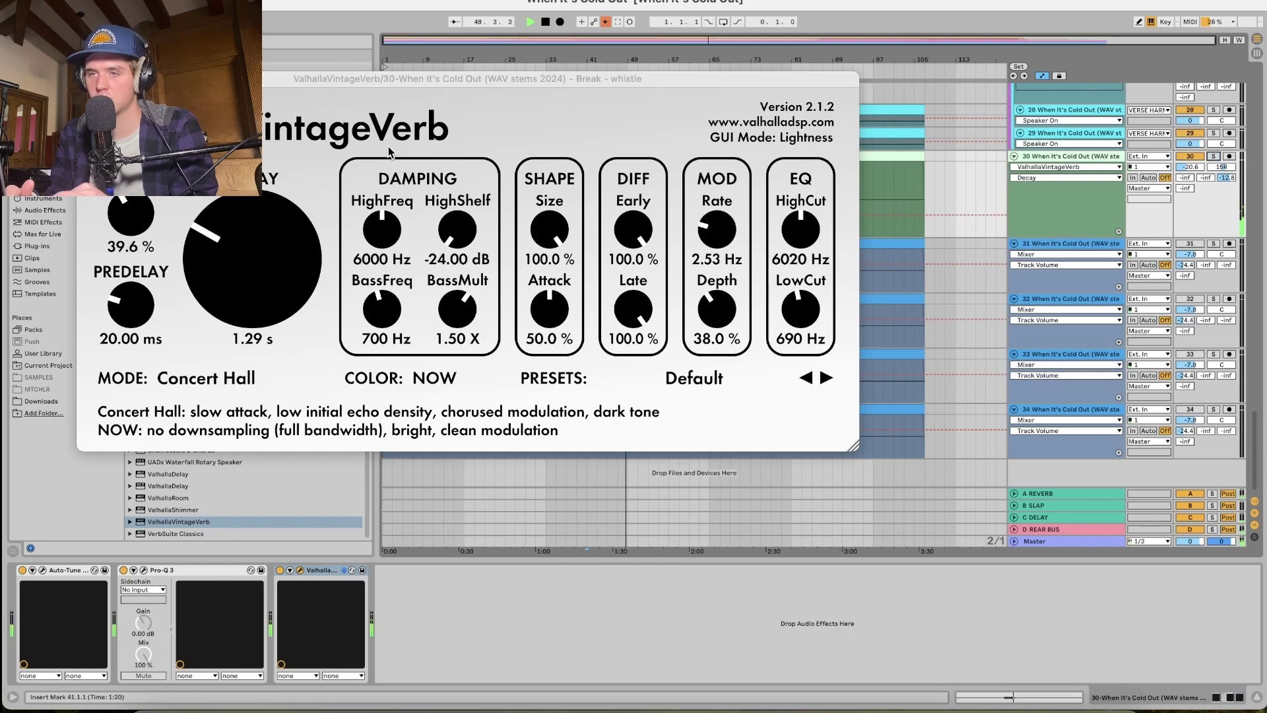
click(87, 78)
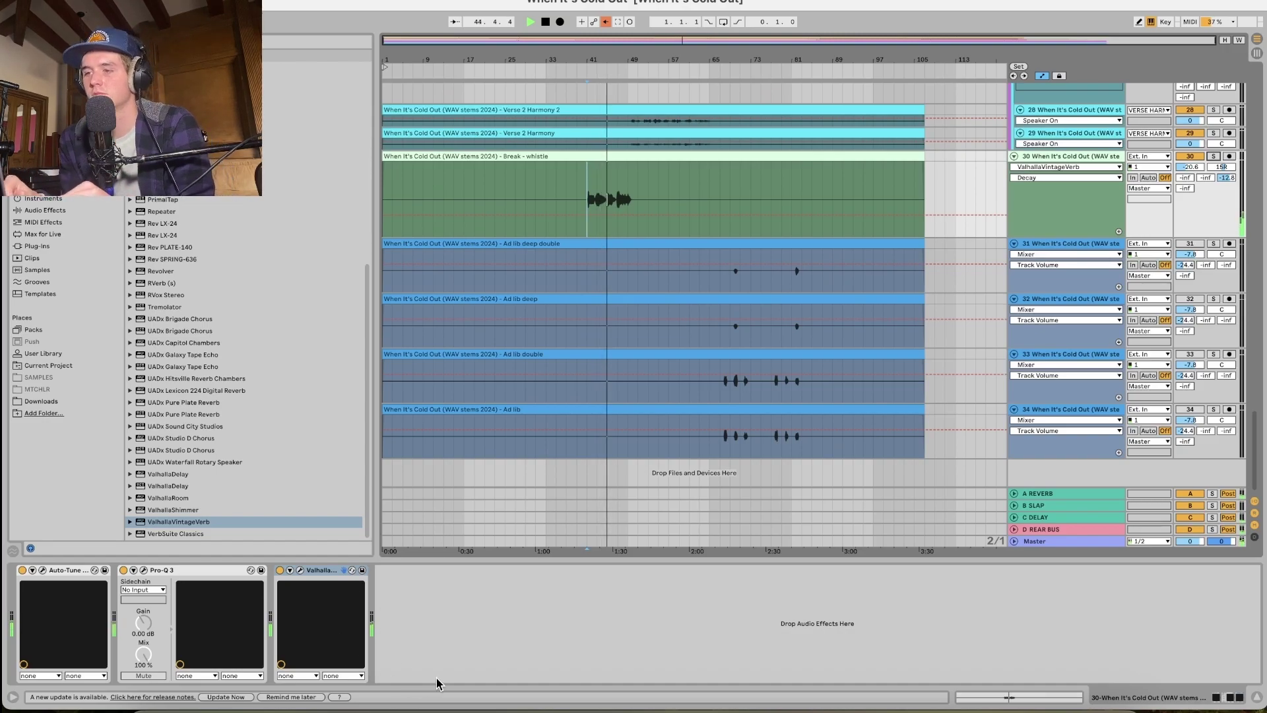
Solo the VERSE HARMONY group, add ValhallaShimmer to it and bring up the plug-in's settings.
scroll(662, 343, up, 10)
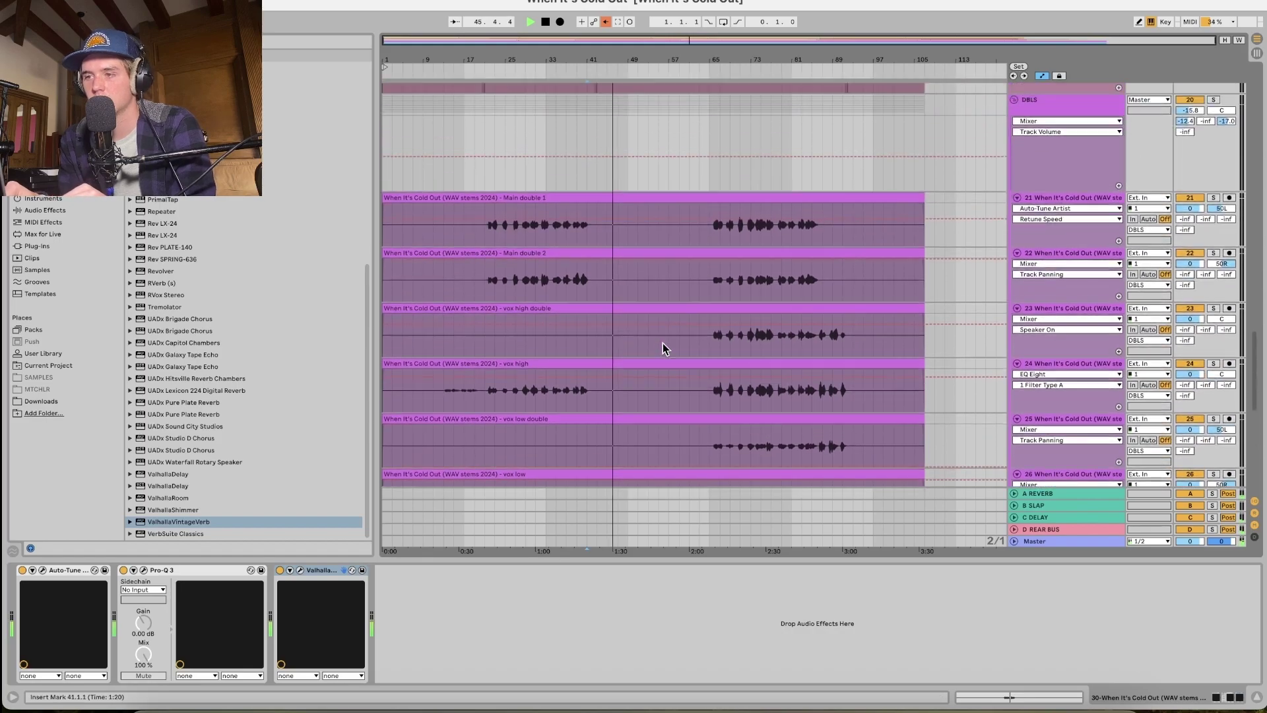
scroll(662, 343, up, 1)
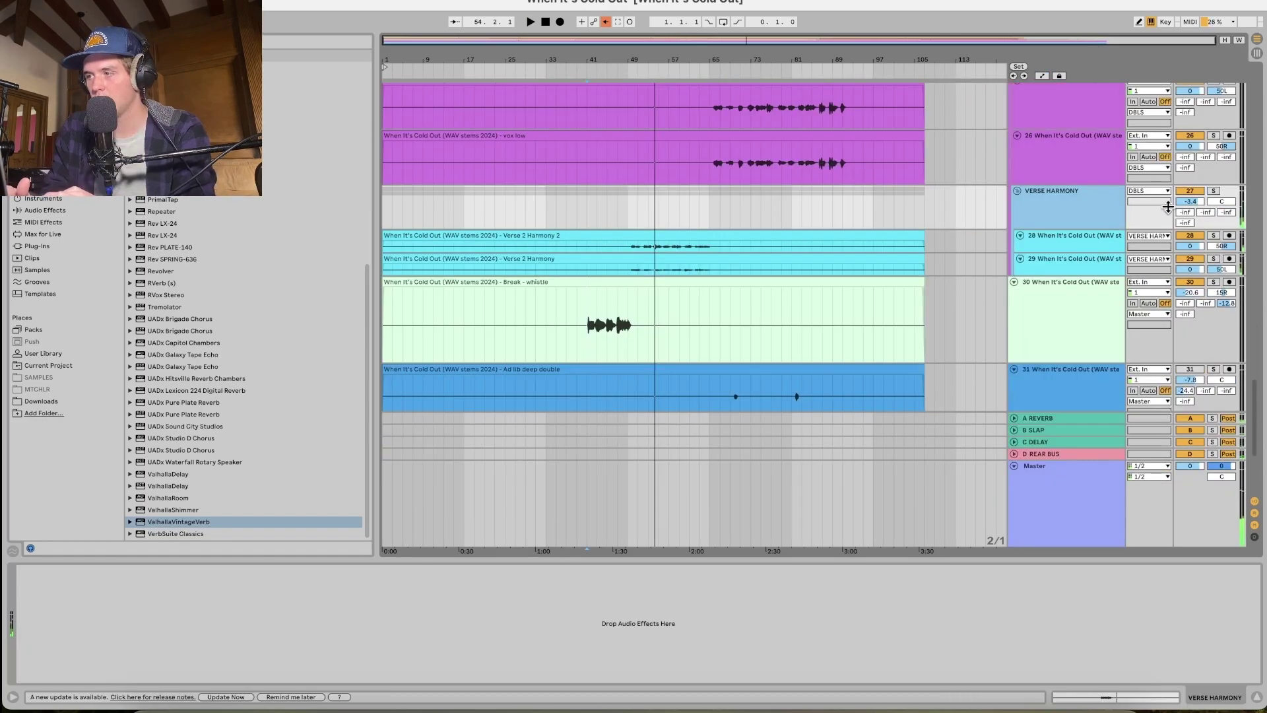
click(1212, 192)
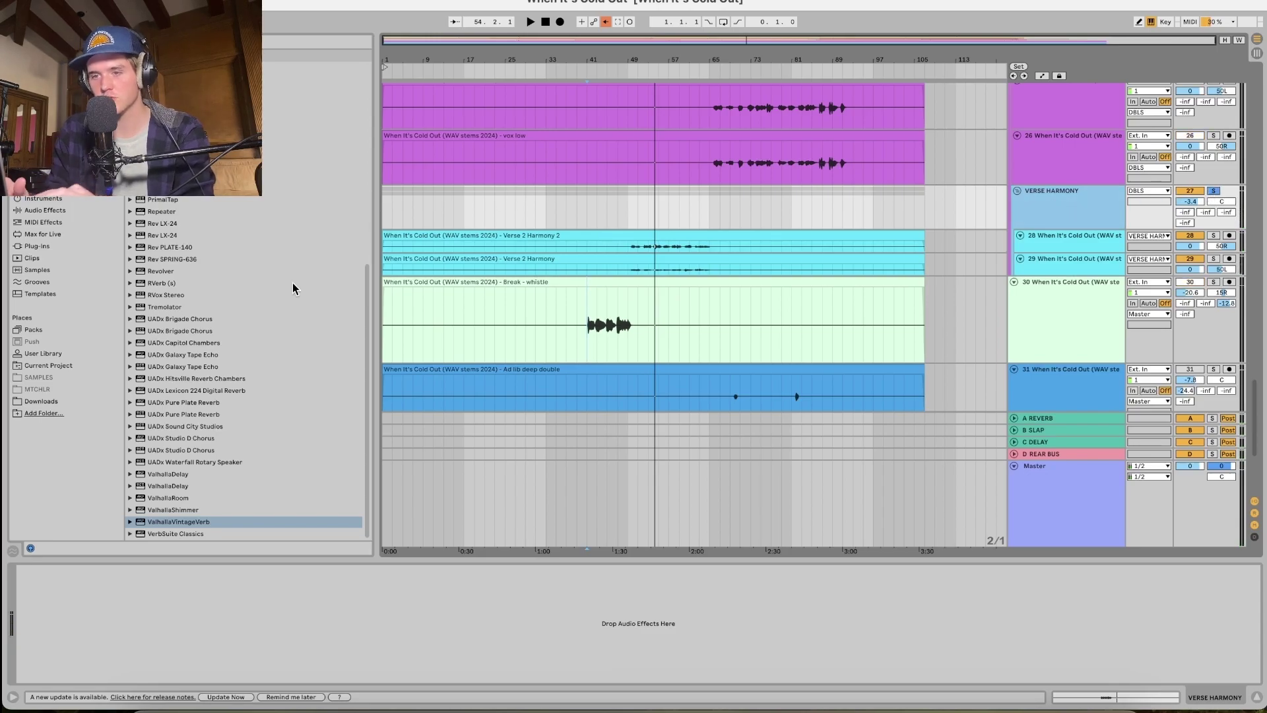
drag(164, 512, 881, 379)
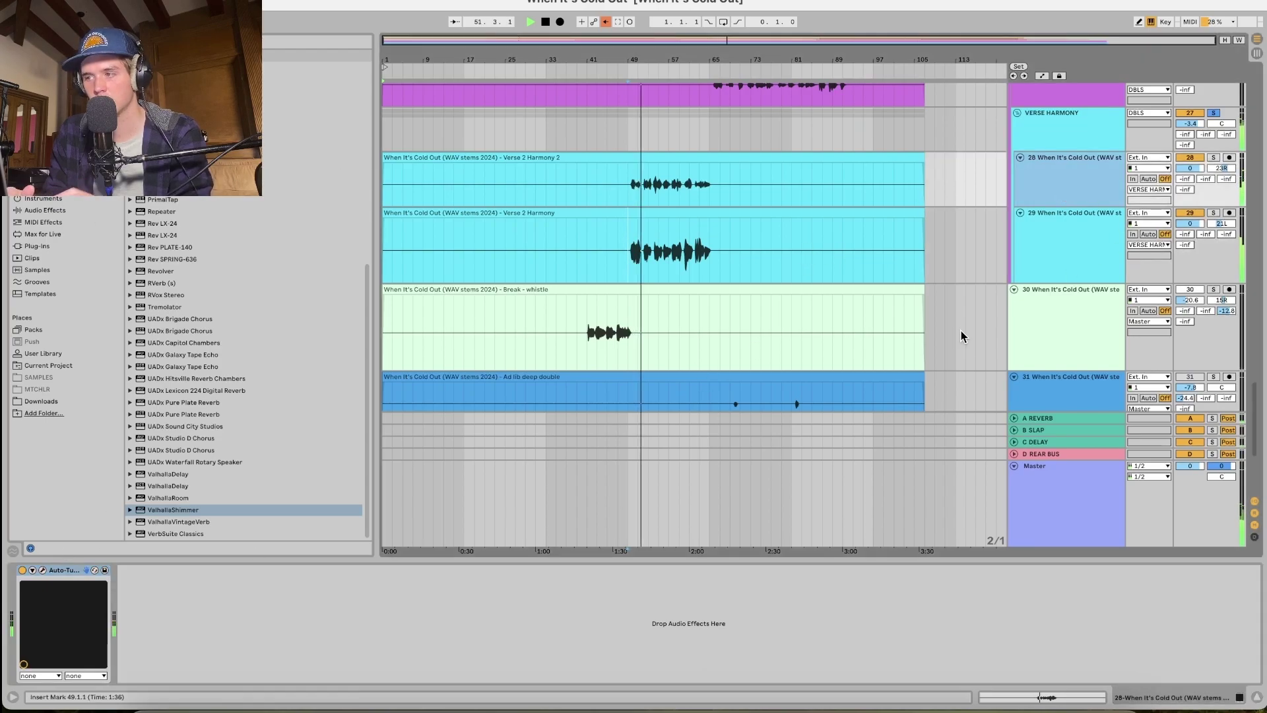
click(1057, 140)
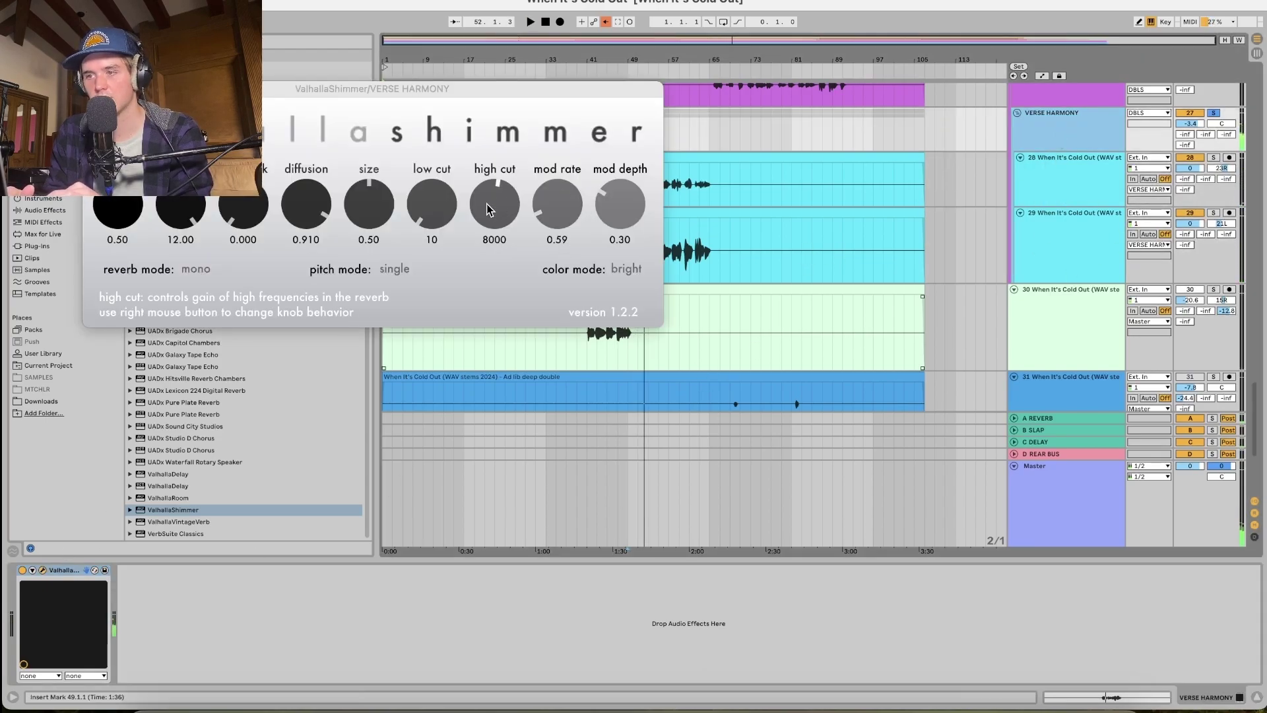
Set the ValhallaShimmer low cut to 650 and the mix to 0.20, and close the plug-in window.
drag(432, 206, 442, 148)
drag(118, 205, 130, 263)
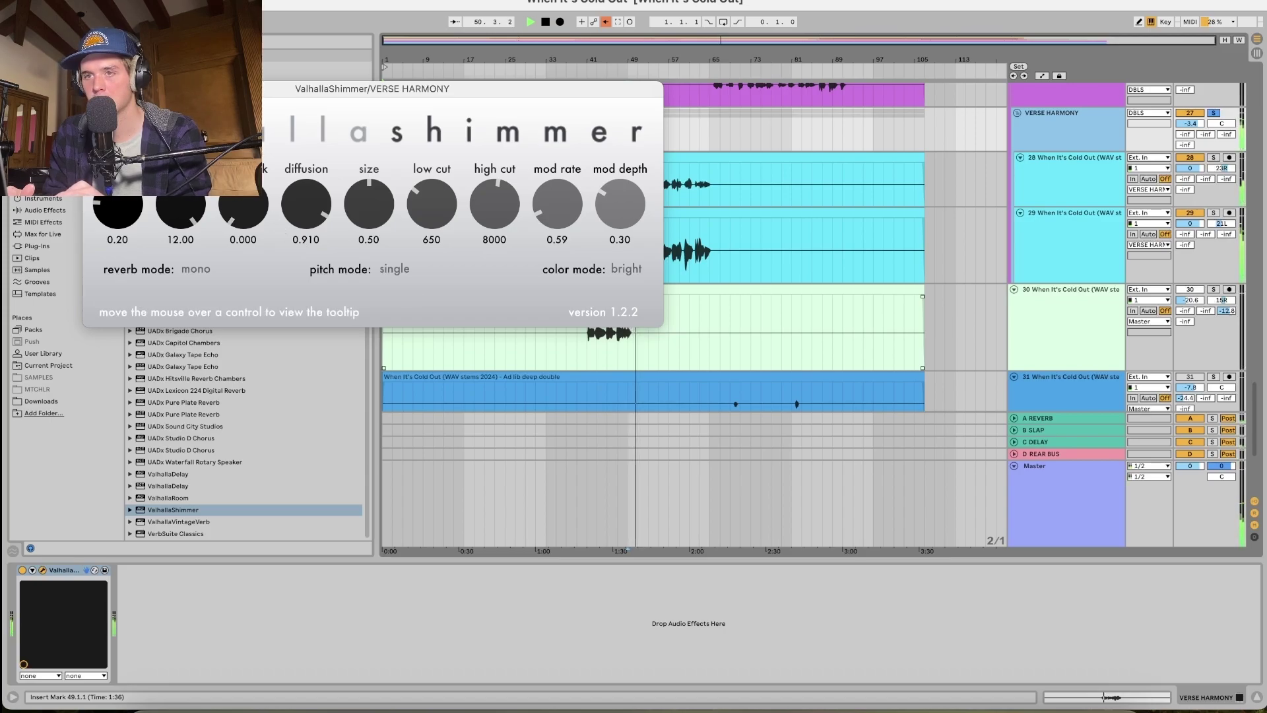
key(alt+super+p)
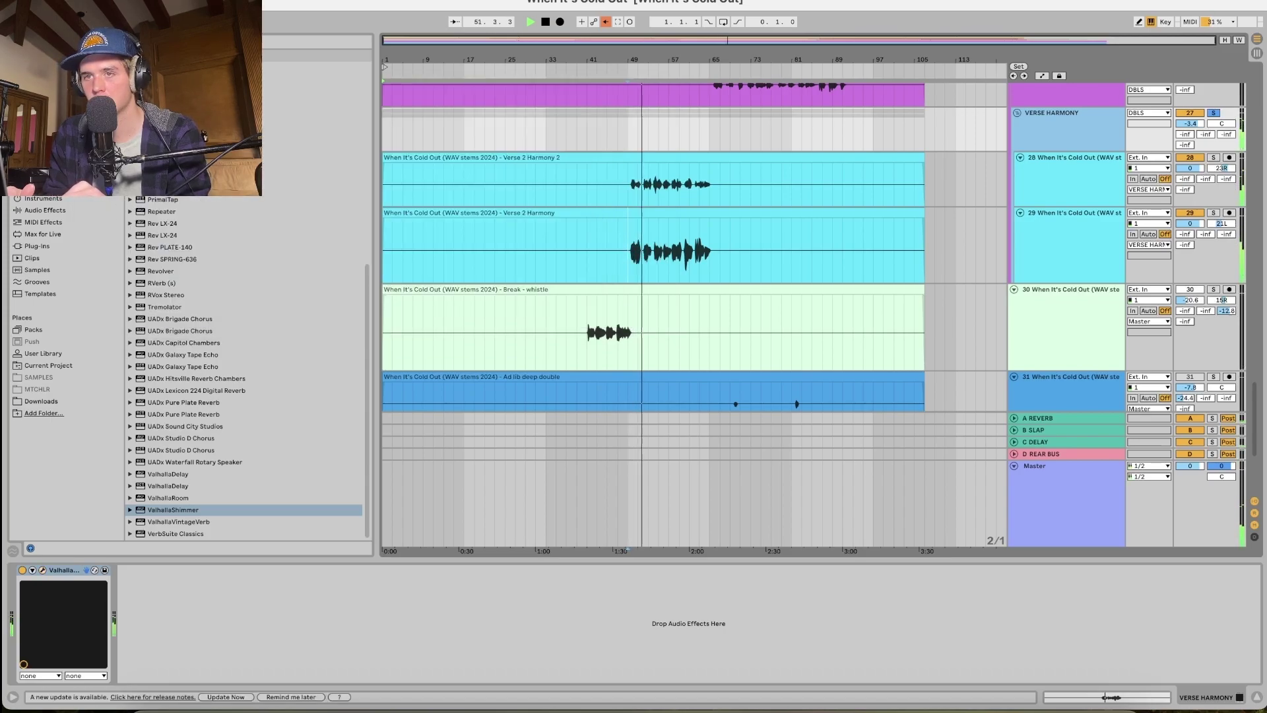
Solo Verse 2 Harmony 2, add Pro-Q 3 to it and create a 12 dB/oct low cut at about 757 Hz.
click(40, 69)
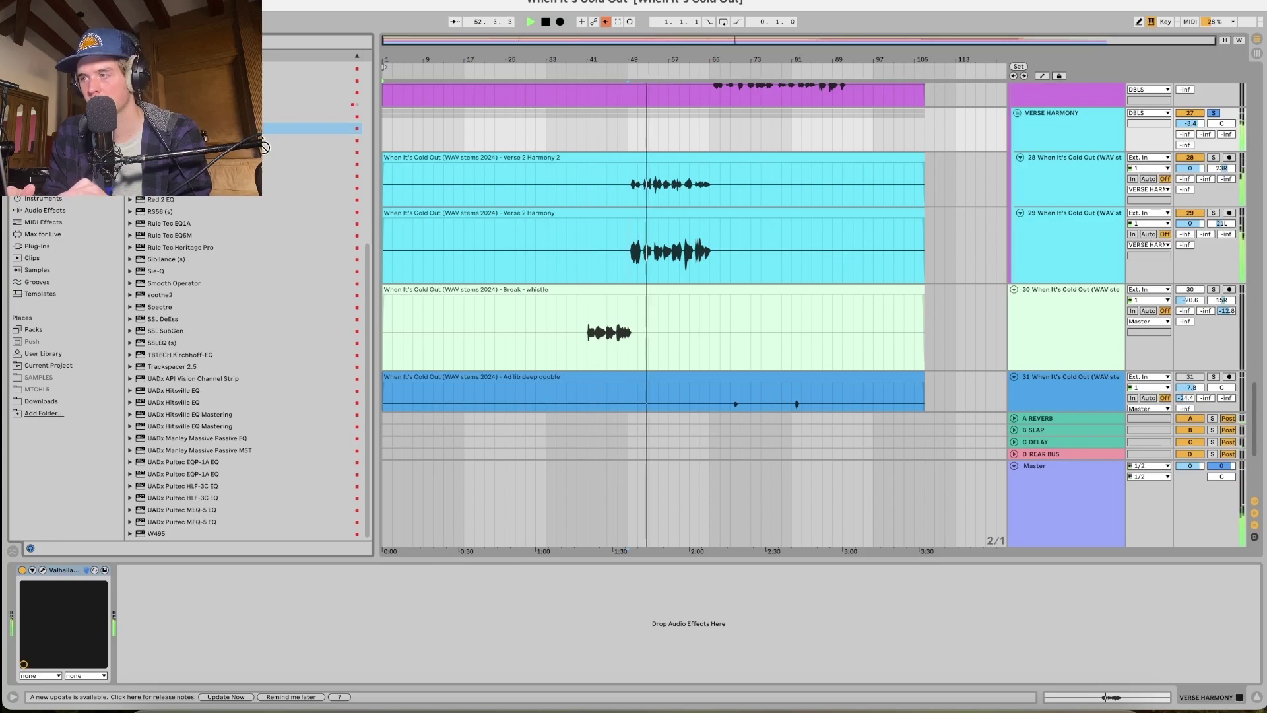
click(1213, 158)
key(super+alt+p)
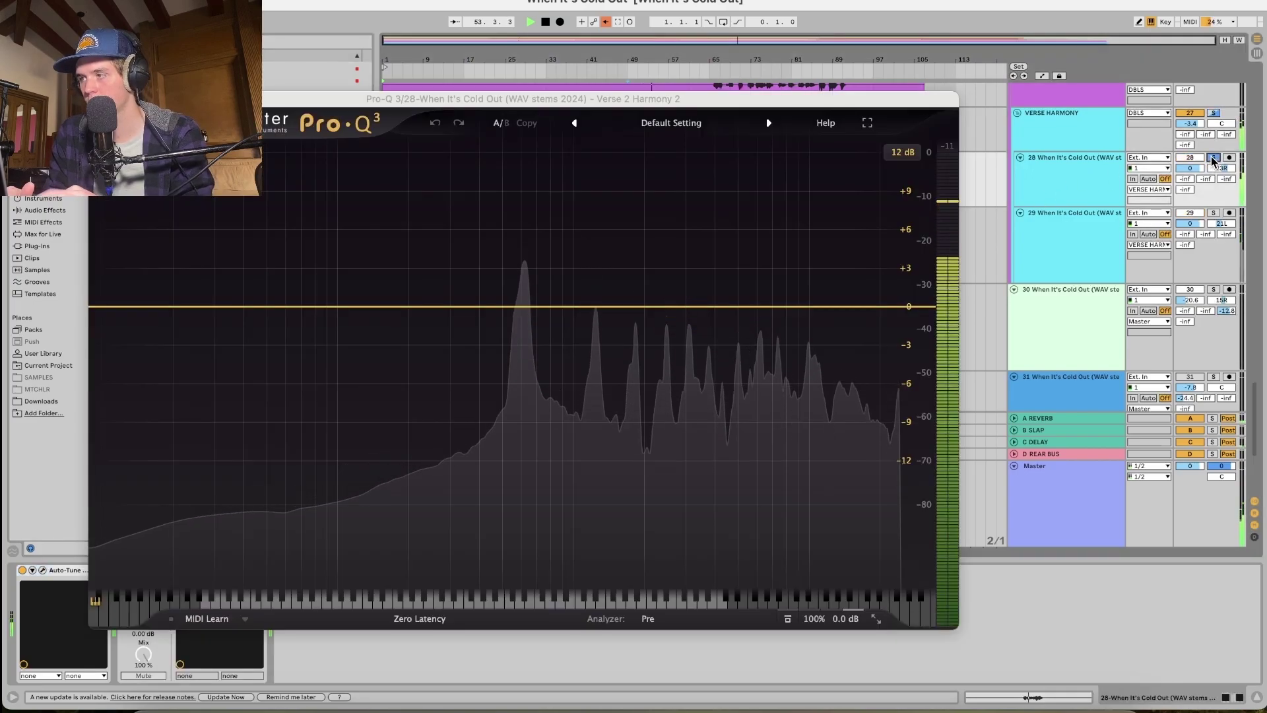
drag(99, 305, 543, 314)
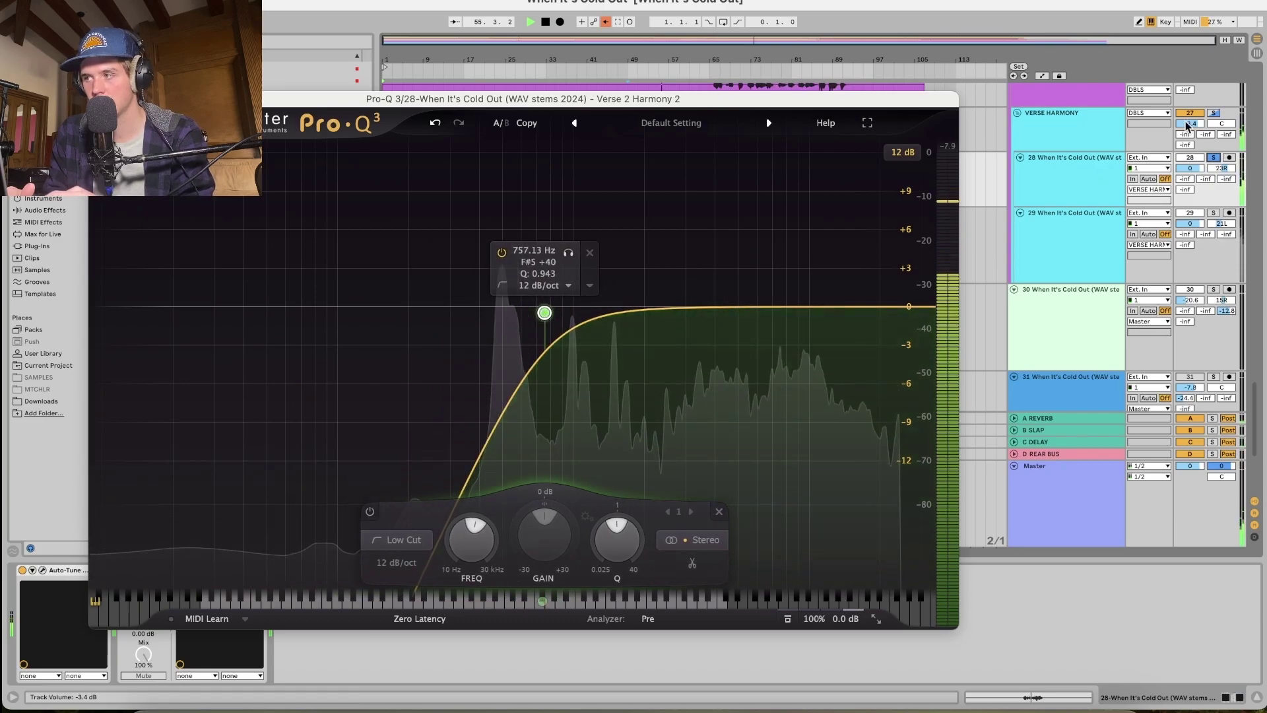
Replay the verse with the whole VERSE HARMONY group soloed and close the equalizer window.
click(1213, 112)
key(space)
key(space)
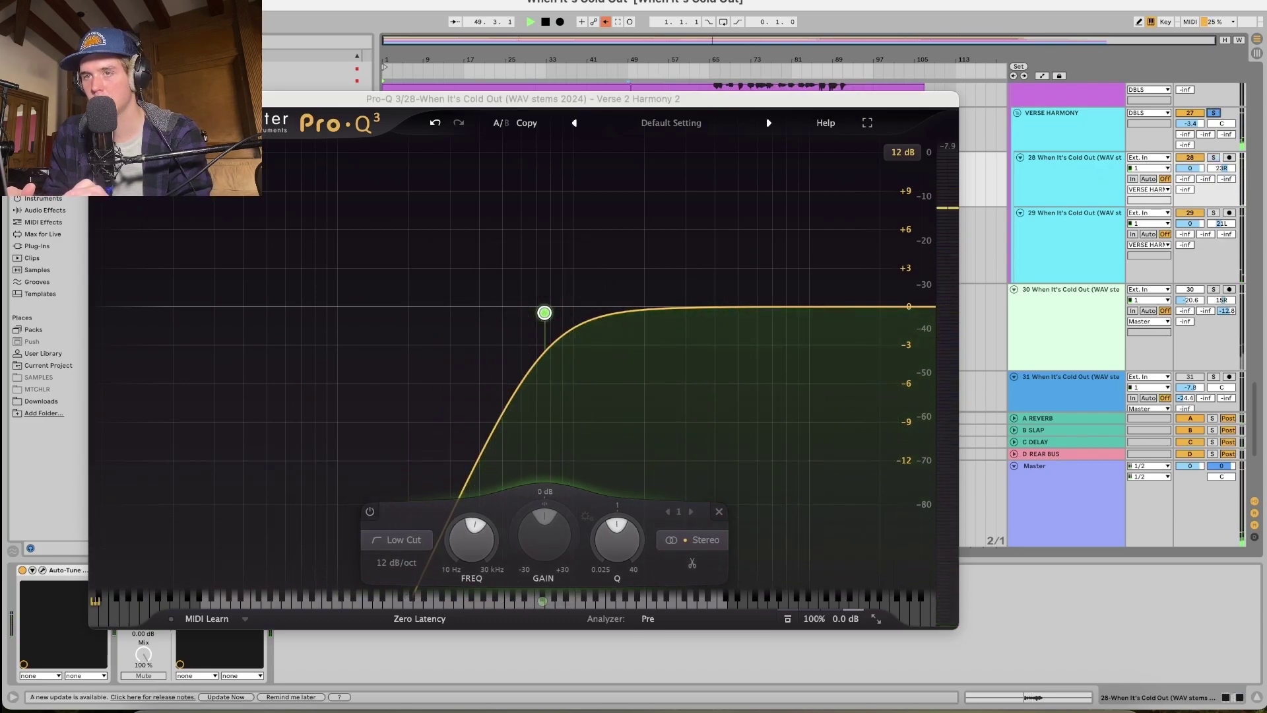
key(super+alt+p)
Unsolo the VERSE HARMONY group and review the harmonies in the full mix alongside the main vocal and doubles tracks.
scroll(941, 262, up, 7)
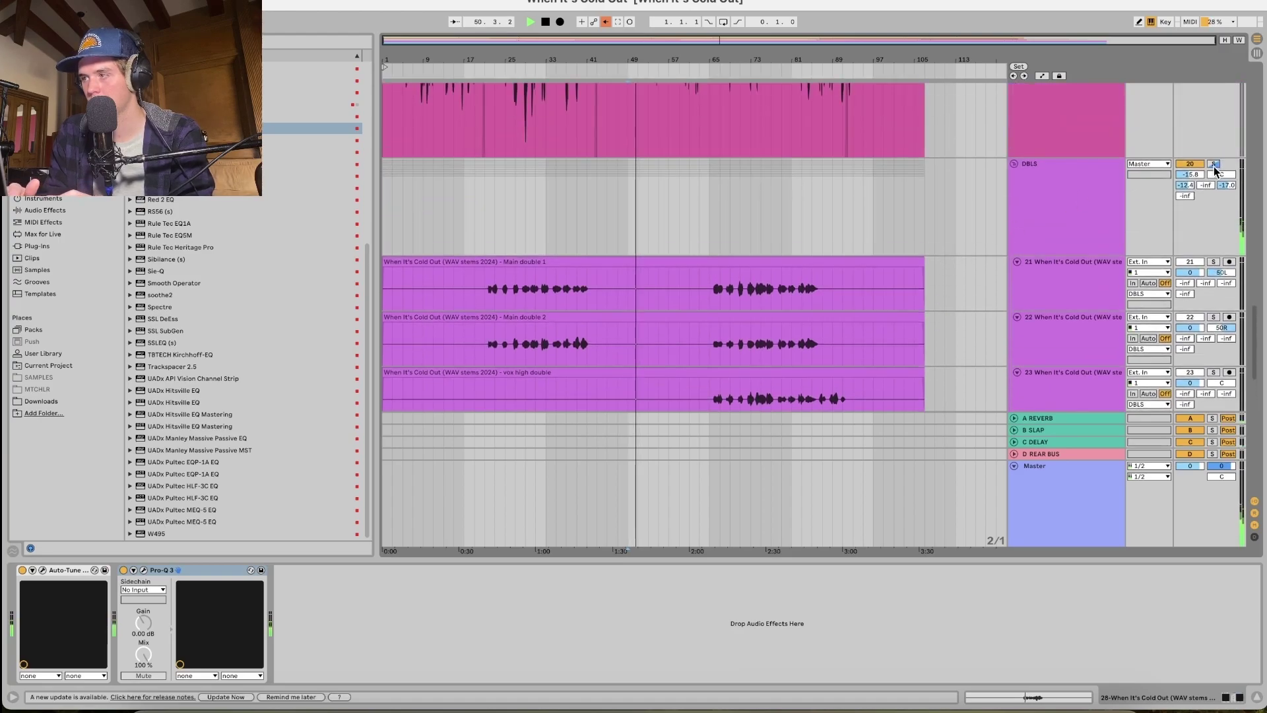
scroll(1214, 173, up, 8)
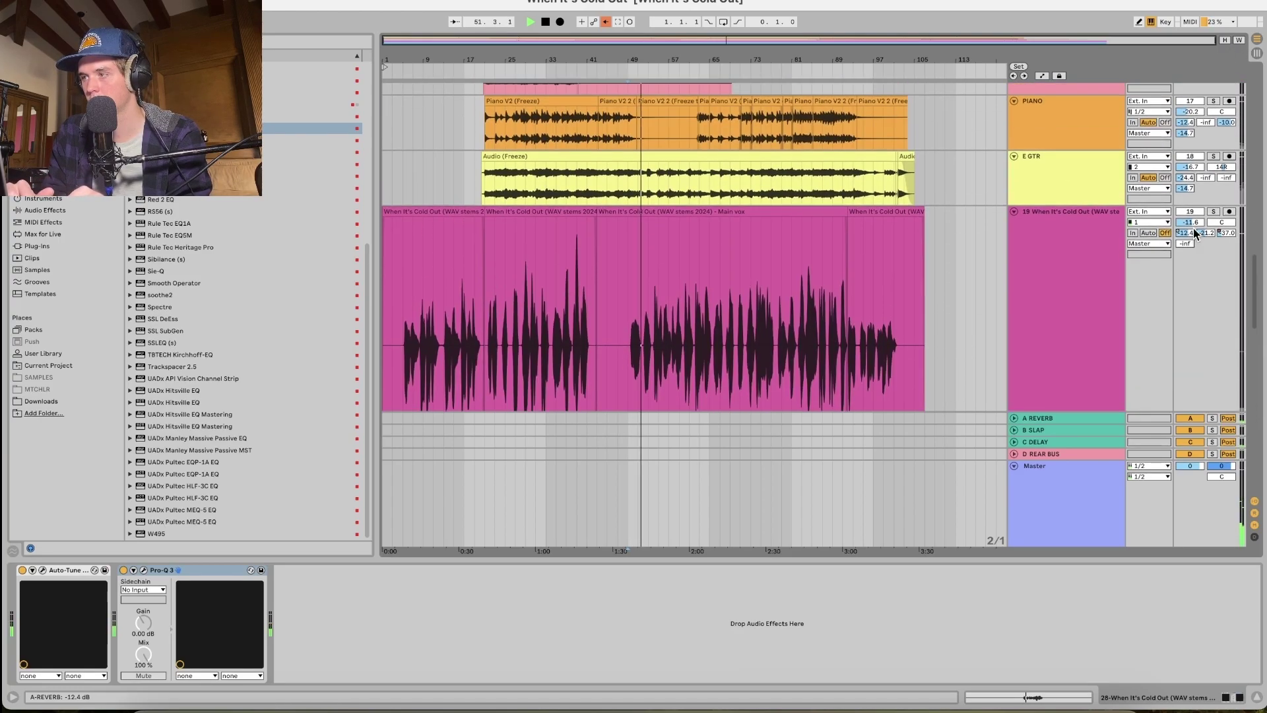
scroll(885, 255, down, 15)
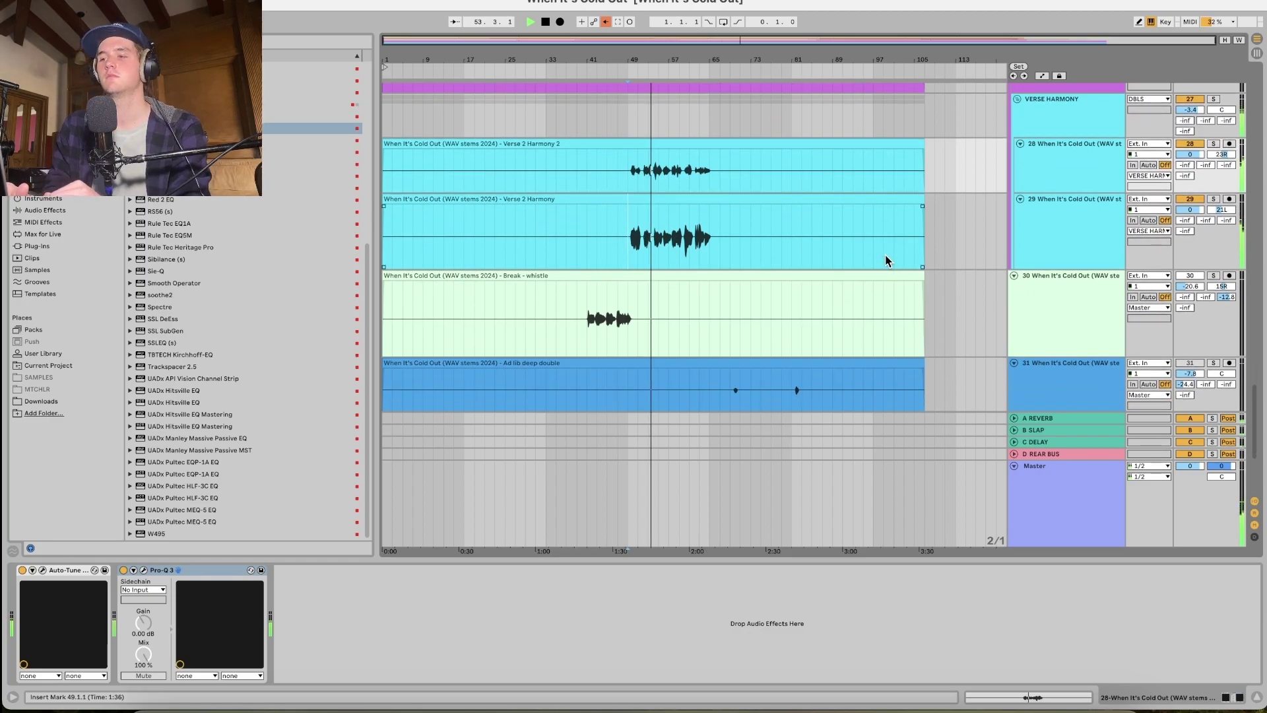
scroll(658, 169, up, 8)
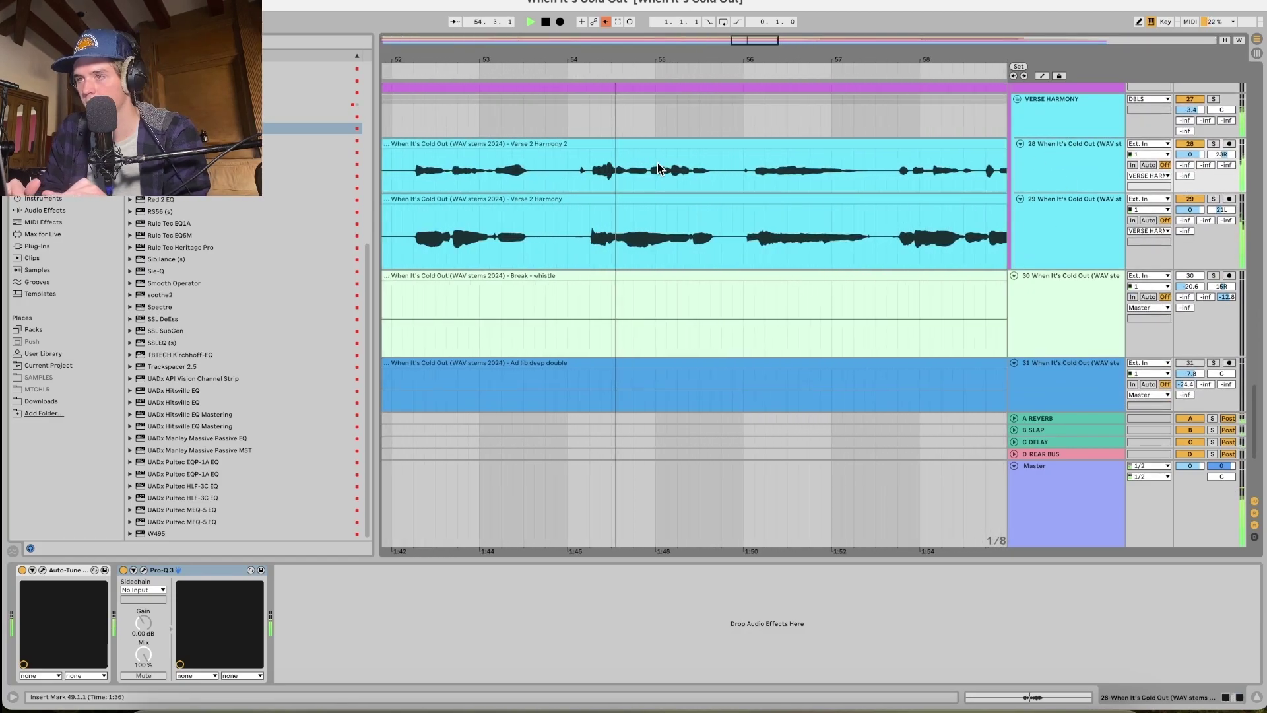
scroll(638, 167, down, 3)
scroll(622, 136, down, 5)
Add RVox to both verse harmony tracks with the compression at -25.3 and the gain at -17.8.
drag(1087, 201, 1071, 269)
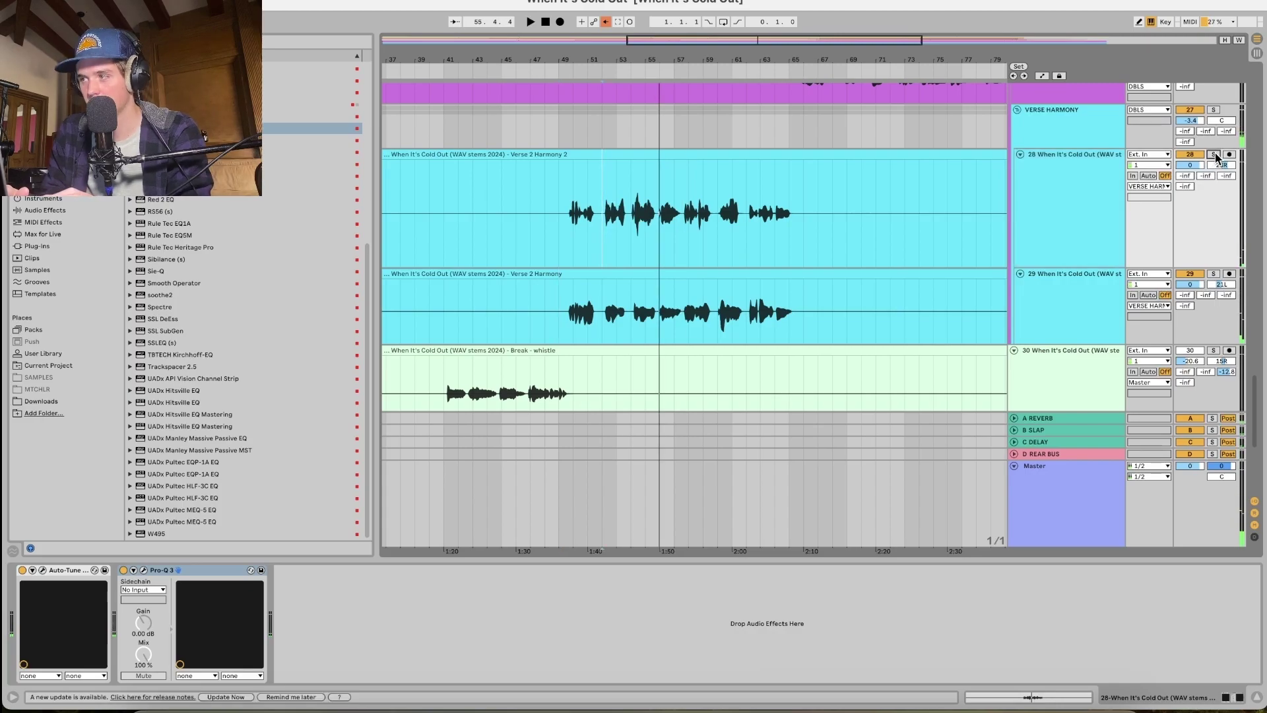
click(1213, 155)
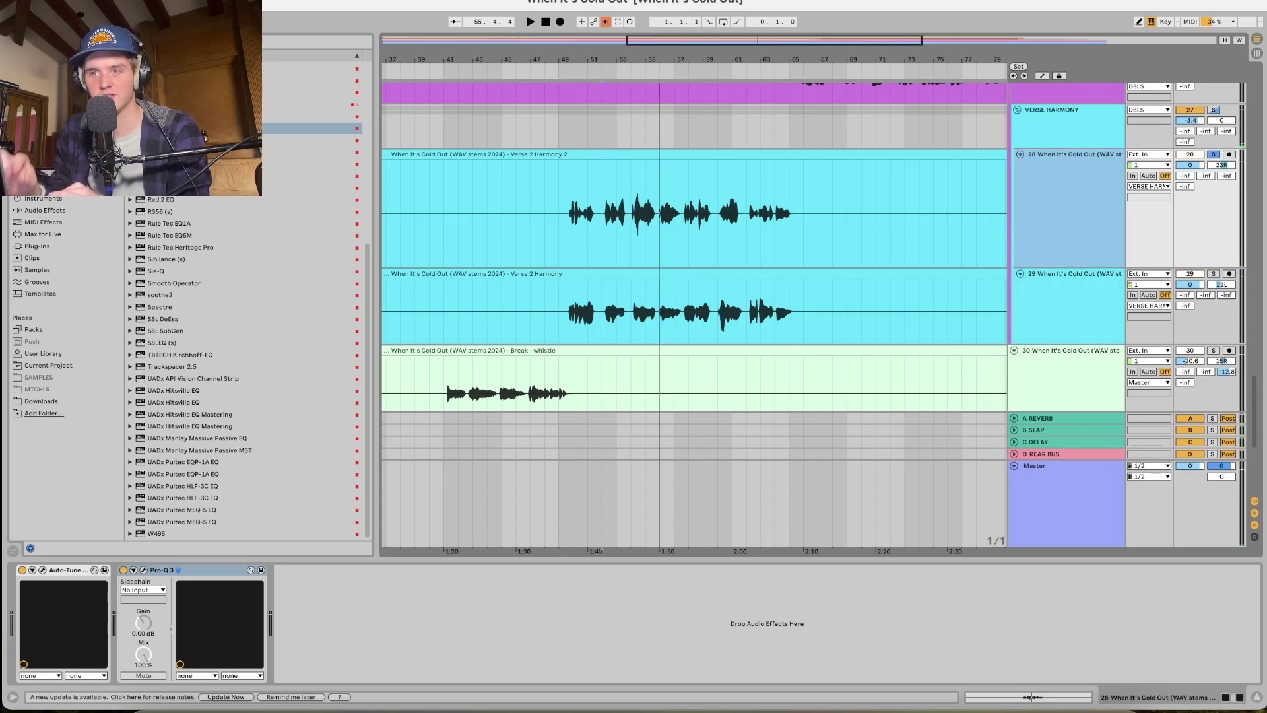
scroll(195, 336, up, 8)
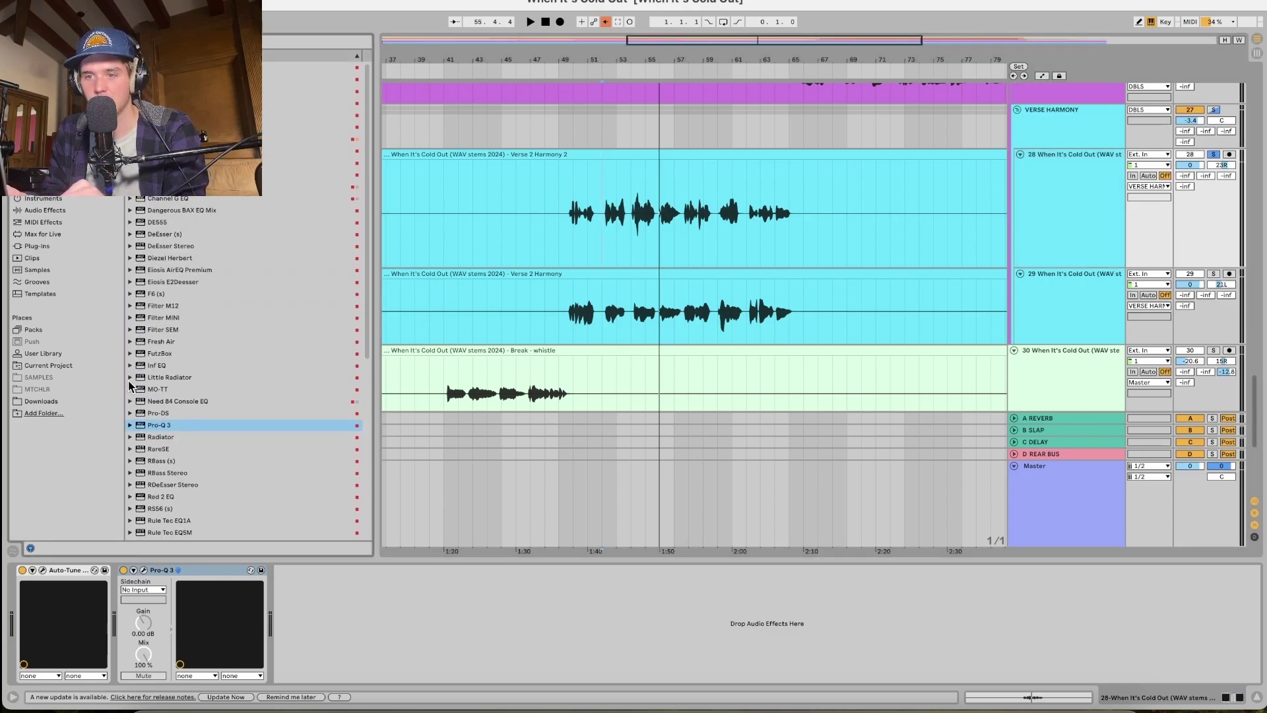
scroll(152, 442, down, 2)
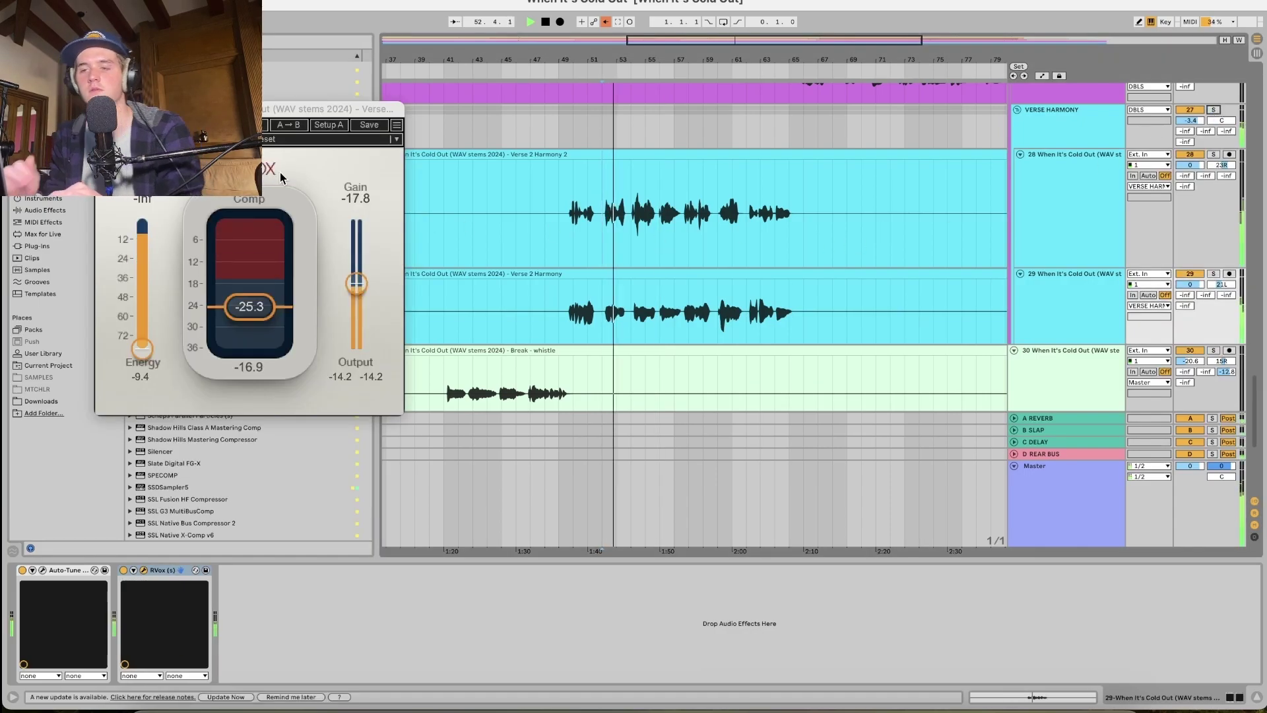
click(104, 109)
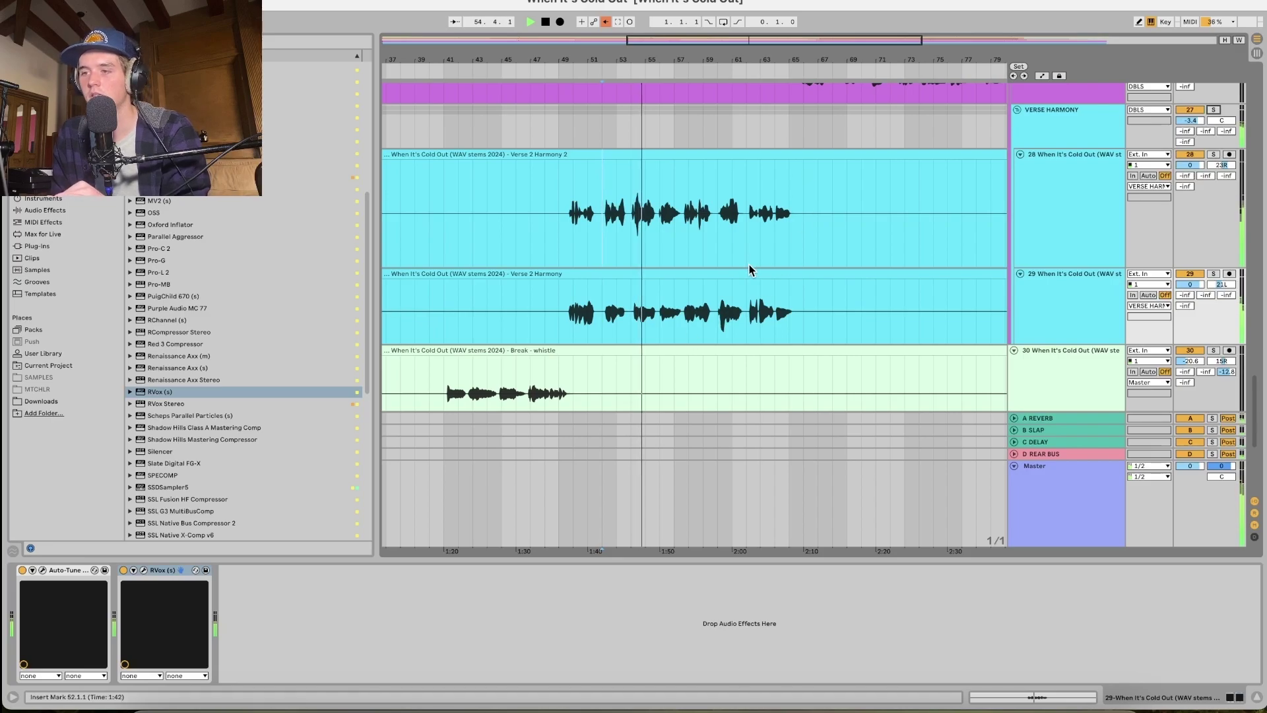
Replay the verse and raise the VERSE HARMONY group volume to about -2 dB.
key(space)
key(space)
drag(1190, 121, 1190, 103)
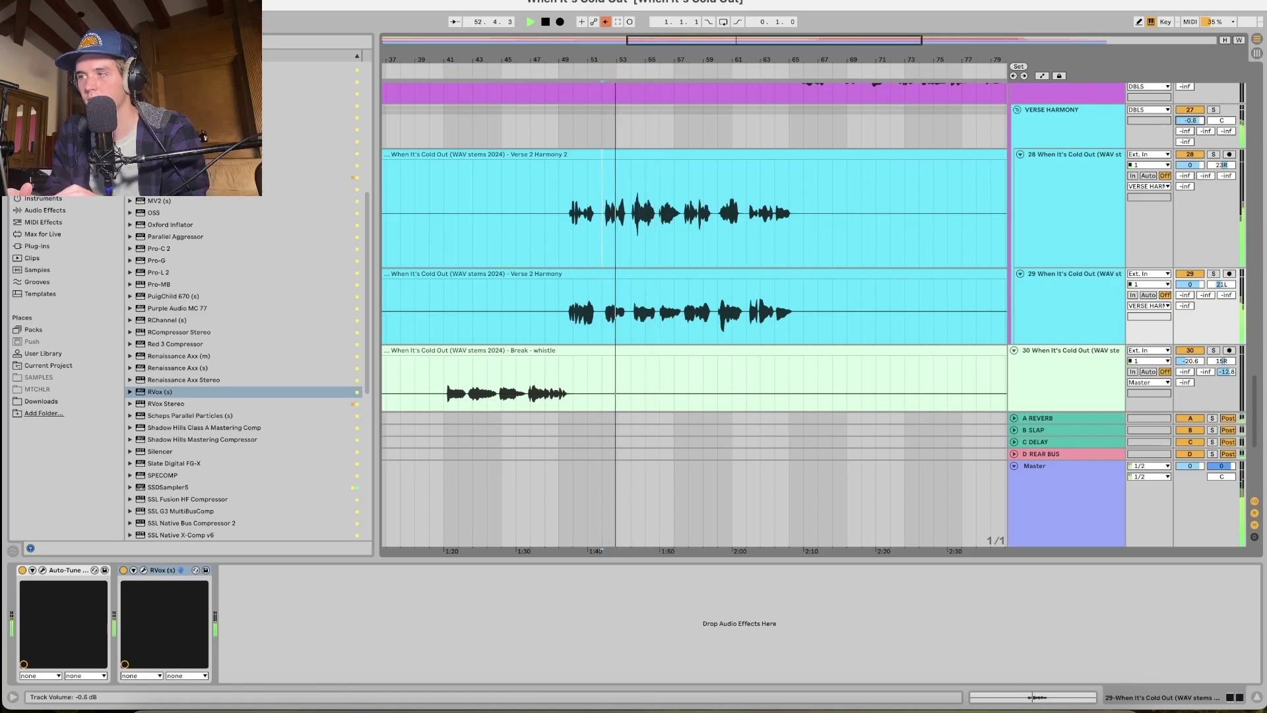
Find the drawn-out phrase in Verse 2 Harmony 2 and split the section from 53.1.3 to 53.3.3 into its own clip.
scroll(746, 320, down, 2)
scroll(653, 225, up, 2)
scroll(653, 210, up, 5)
click(619, 213)
key(space)
key(space)
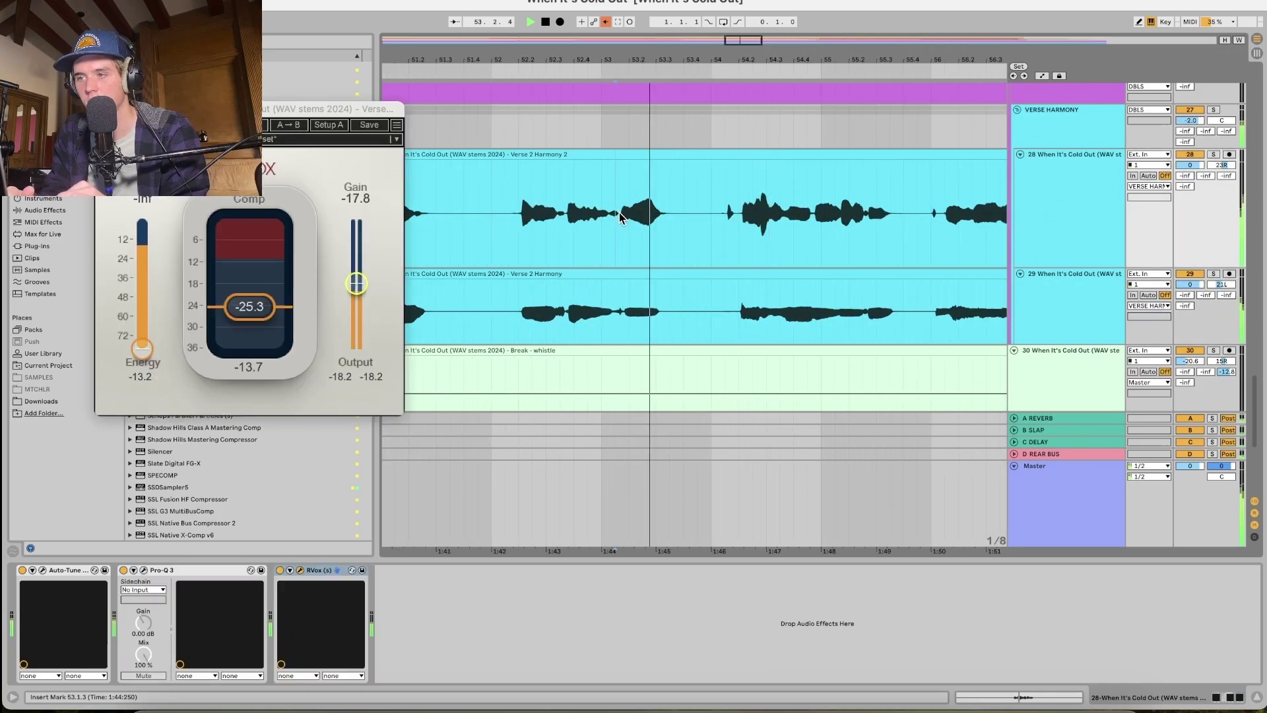
click(644, 173)
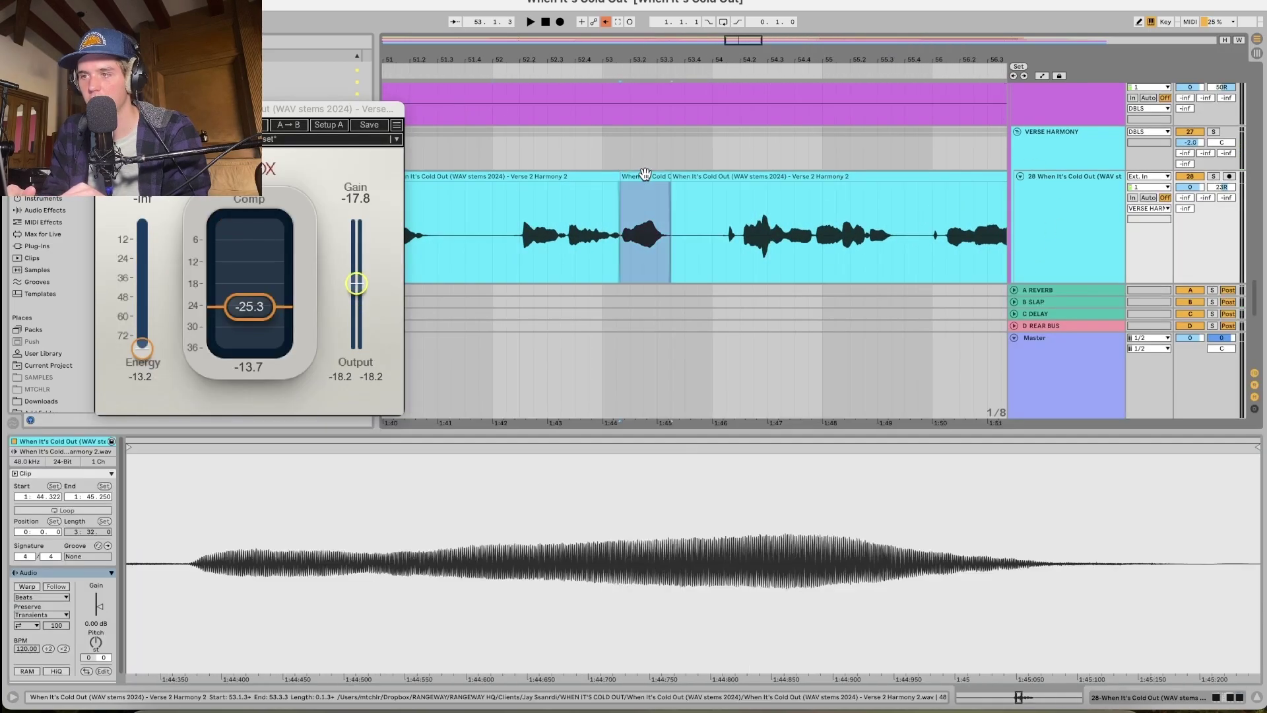
Check on the Main vox track where the matching phrase in bar 53 ends.
scroll(645, 180, down, 4)
scroll(648, 182, up, 1)
scroll(648, 182, up, 10)
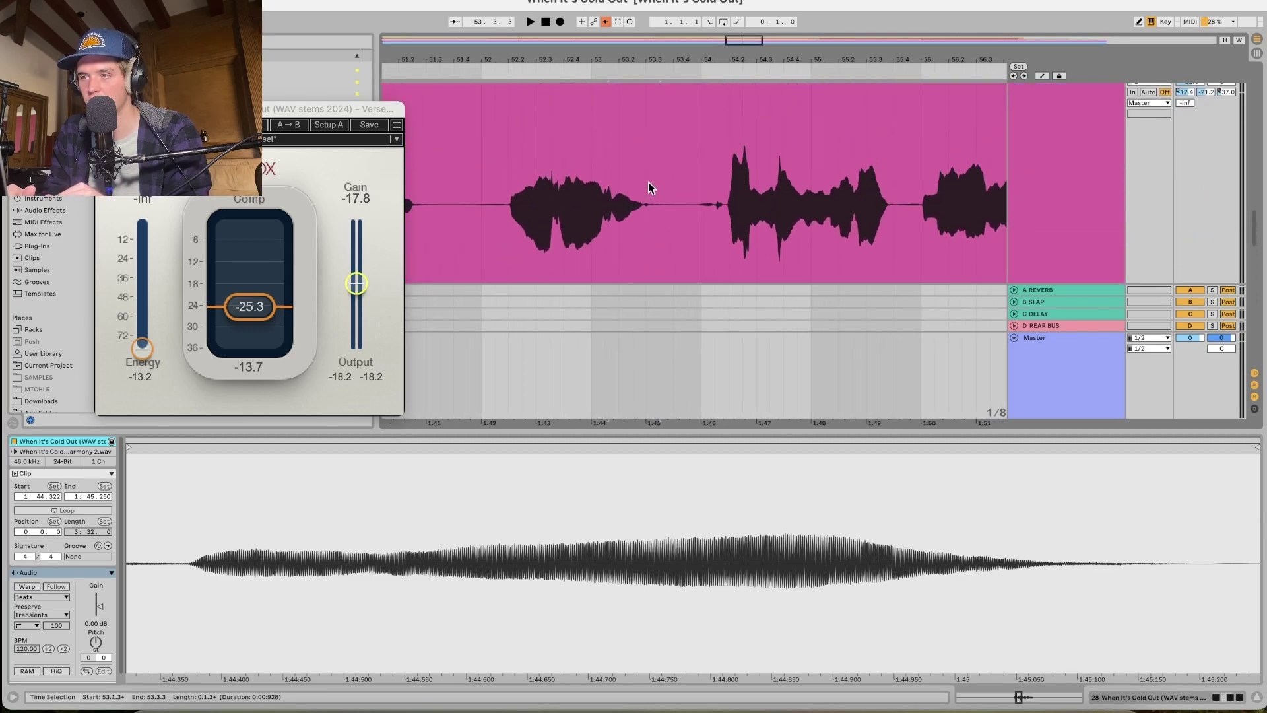
scroll(648, 182, down, 3)
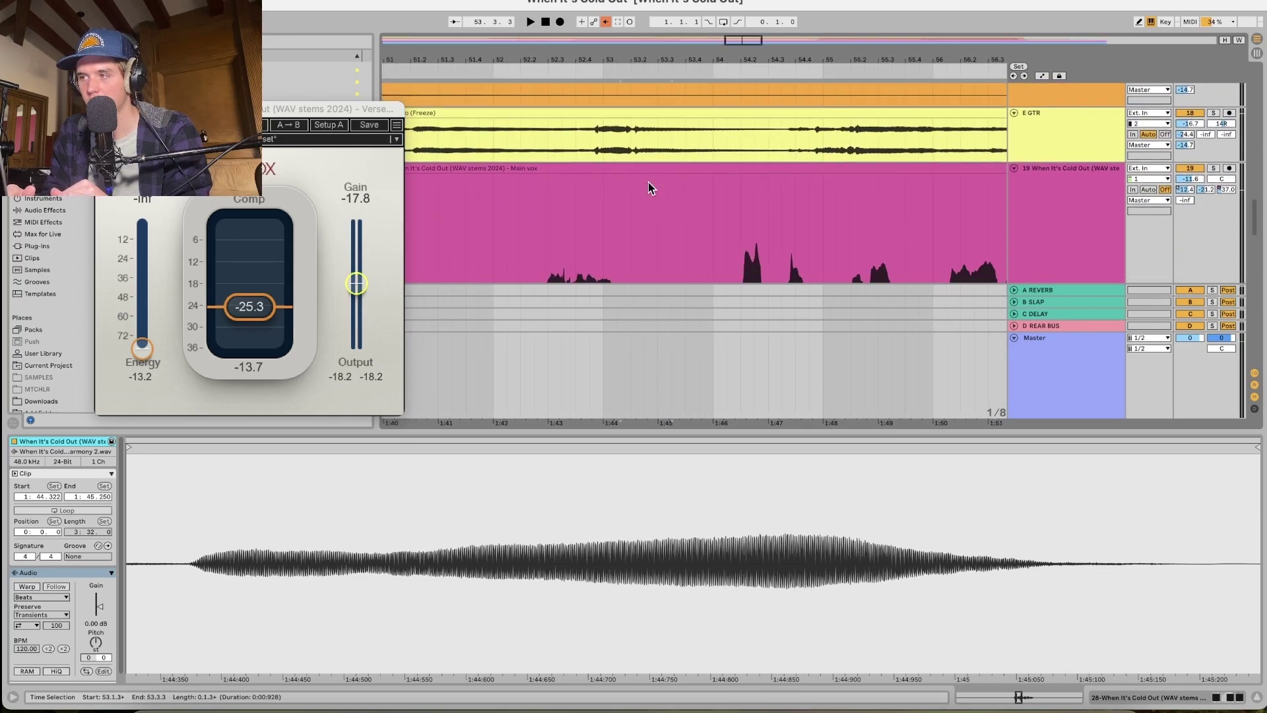
scroll(639, 277, down, 2)
click(637, 203)
key(space)
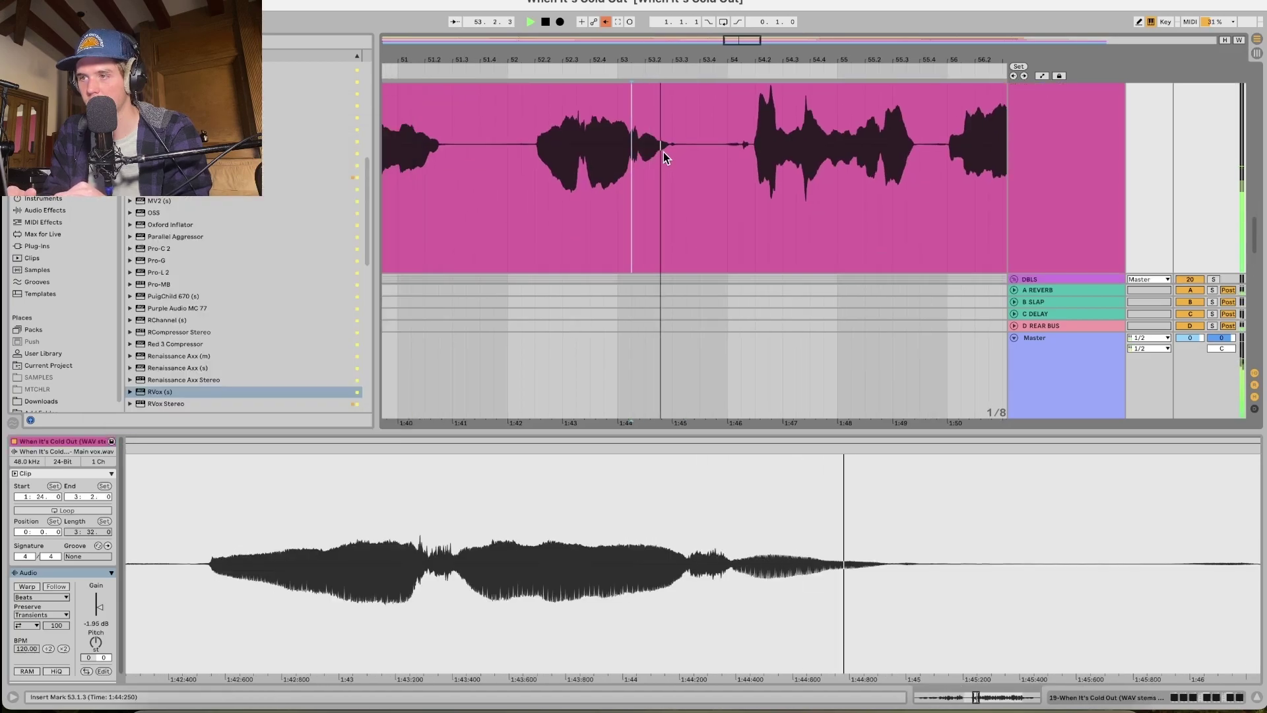
key(space)
drag(688, 148, 679, 150)
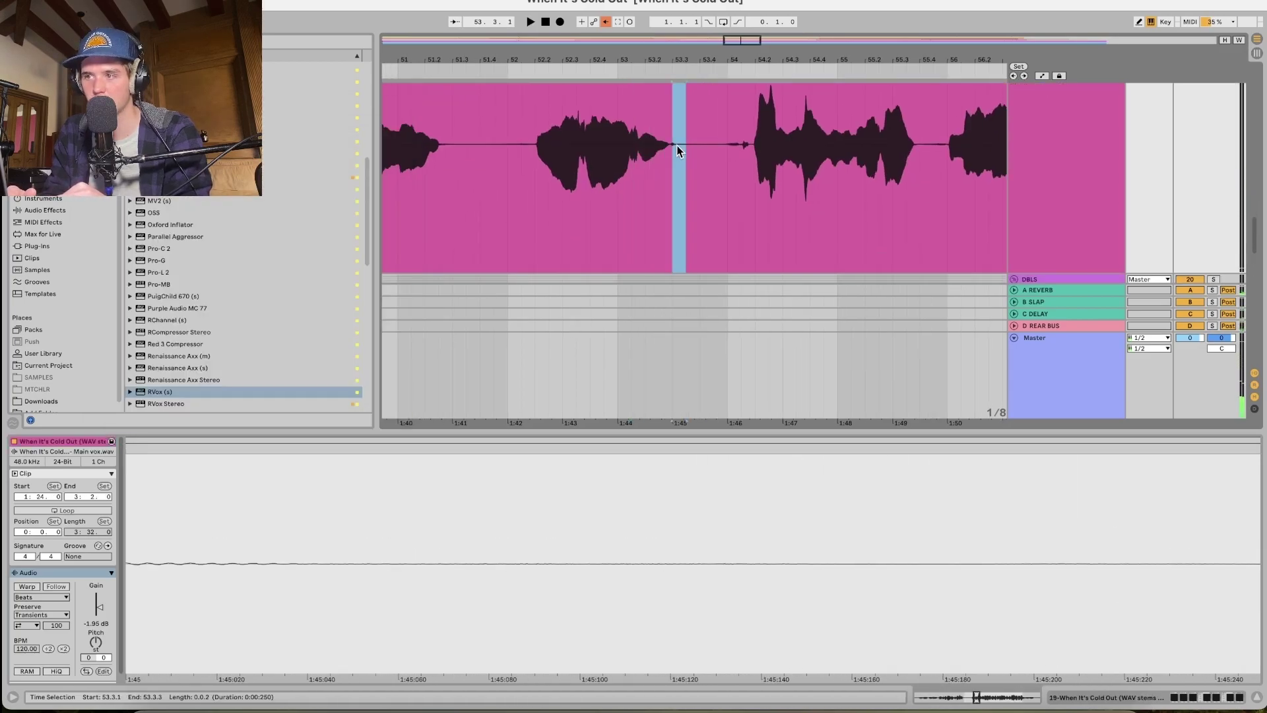
scroll(681, 164, down, 2)
scroll(681, 163, down, 5)
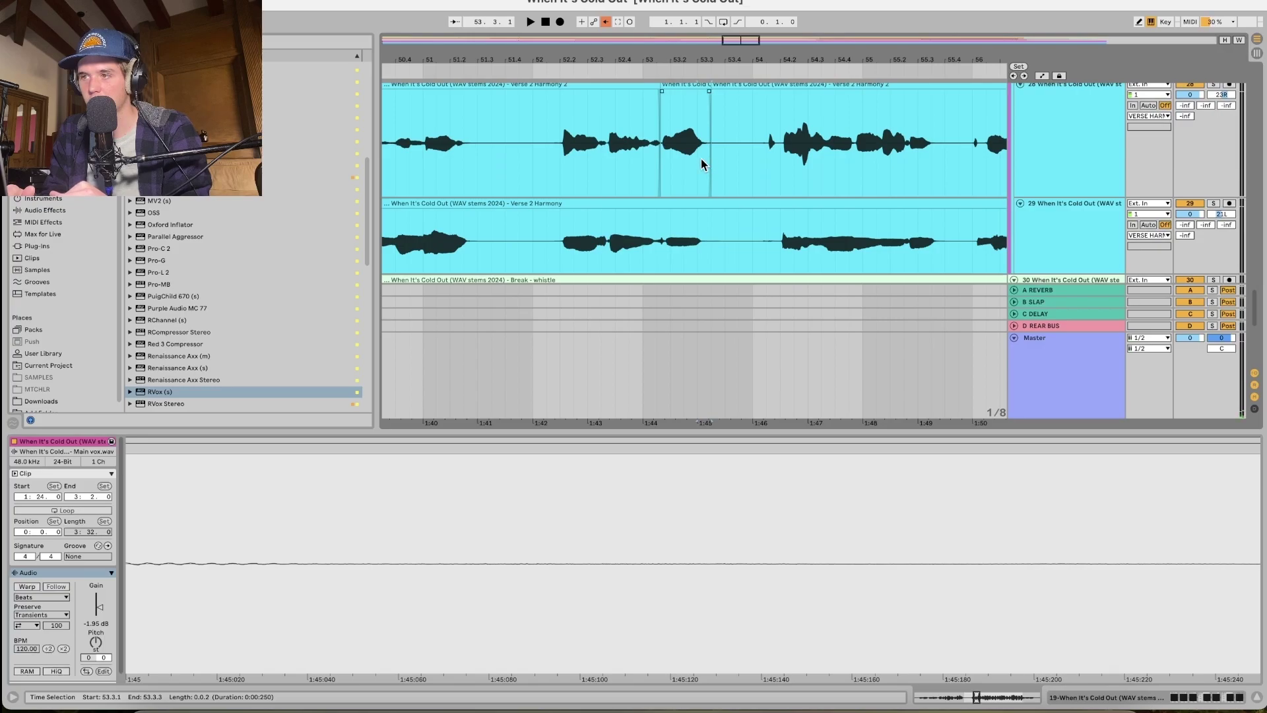
Warp the isolated Verse 2 Harmony 2 clip in Complex Pro mode and pull its ending earlier to shorten the note.
scroll(695, 152, up, 3)
scroll(677, 136, up, 2)
click(673, 124)
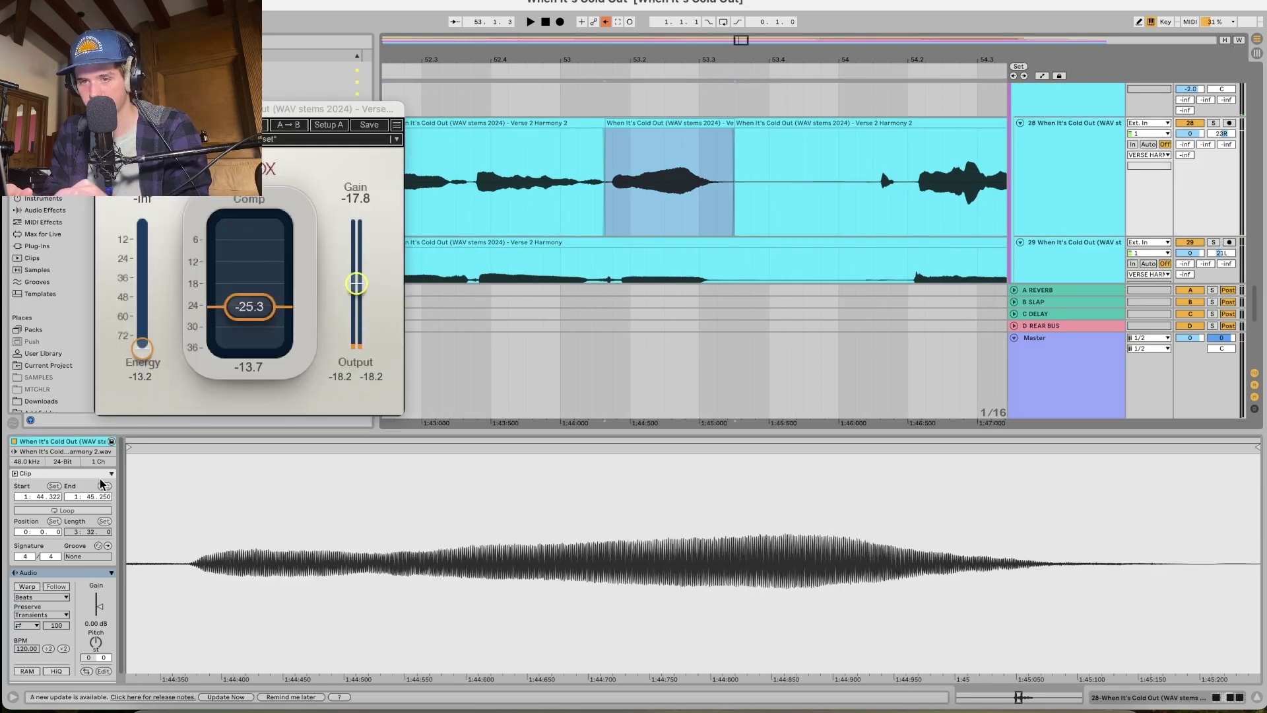
click(31, 587)
click(28, 597)
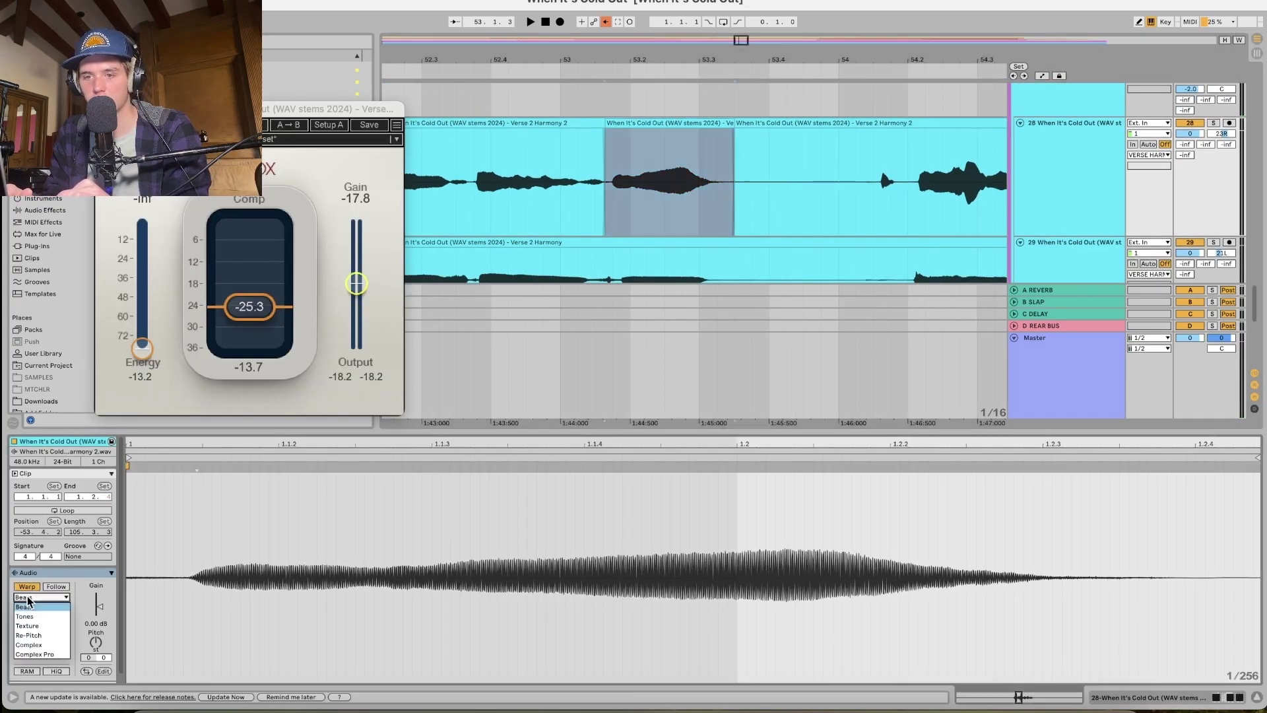
click(33, 654)
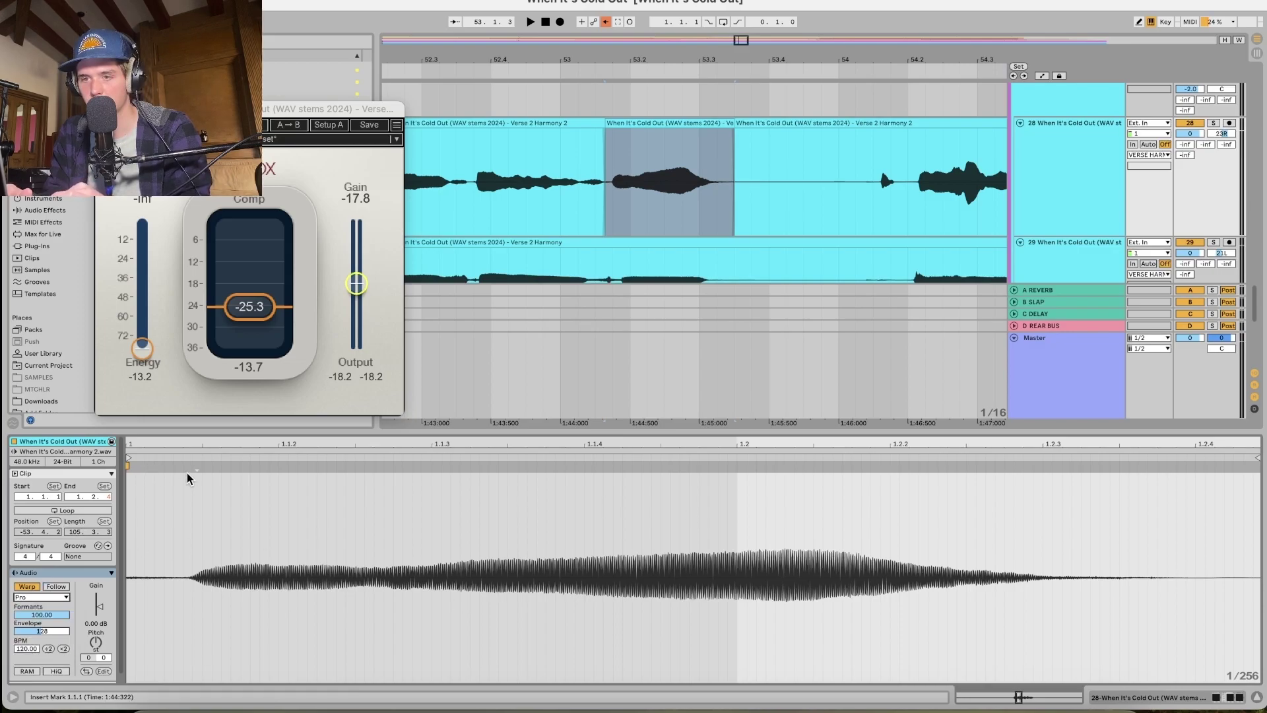
drag(1188, 473, 992, 488)
Replay the passage from about 52.3.3 to judge the timing of the shortened harmony note.
key(space)
click(465, 195)
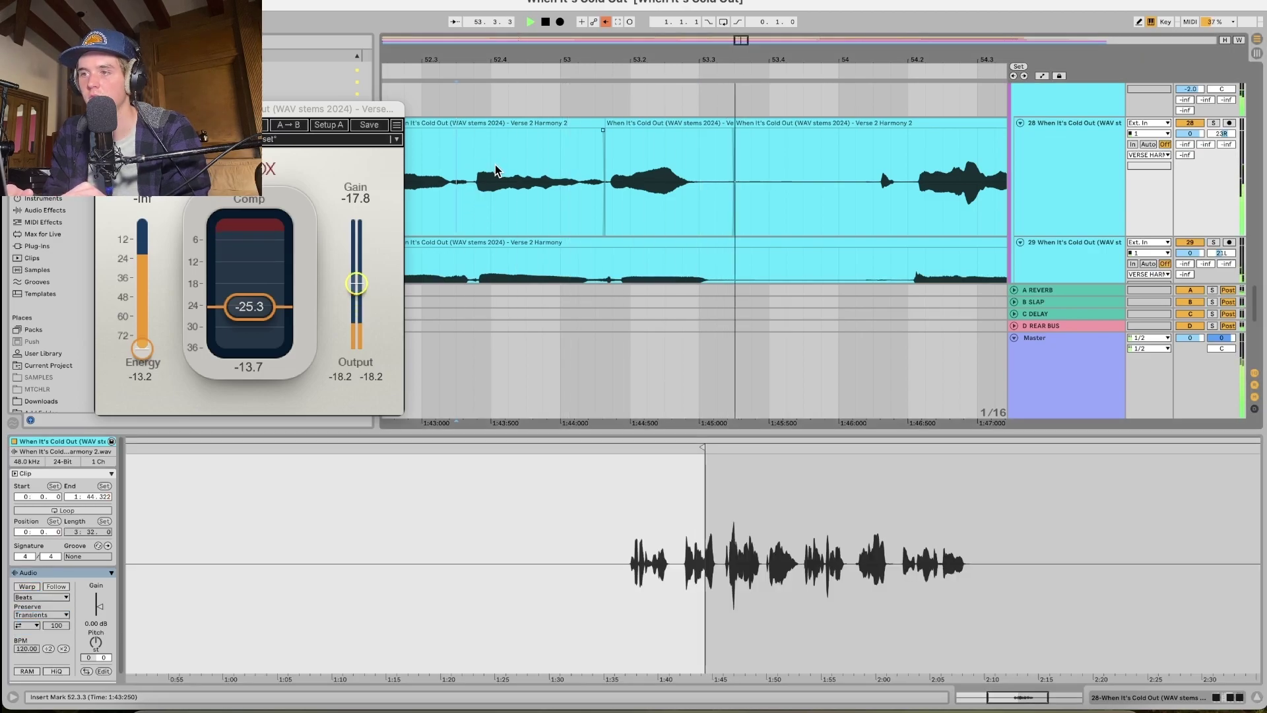
scroll(644, 262, down, 2)
key(space)
key(space)
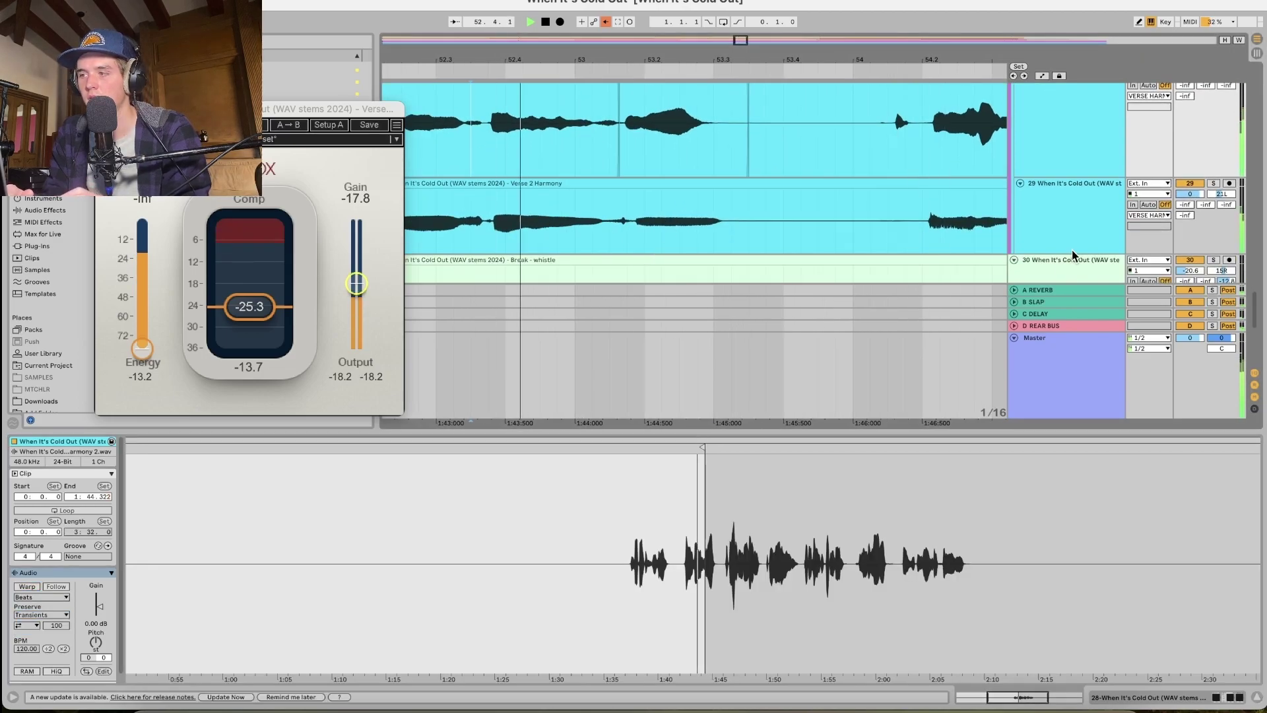
key(space)
key(space)
Solo Verse 2 Harmony during playback, raise its RVox gain to about -12.0 and unsolo the track.
click(1213, 182)
click(1188, 695)
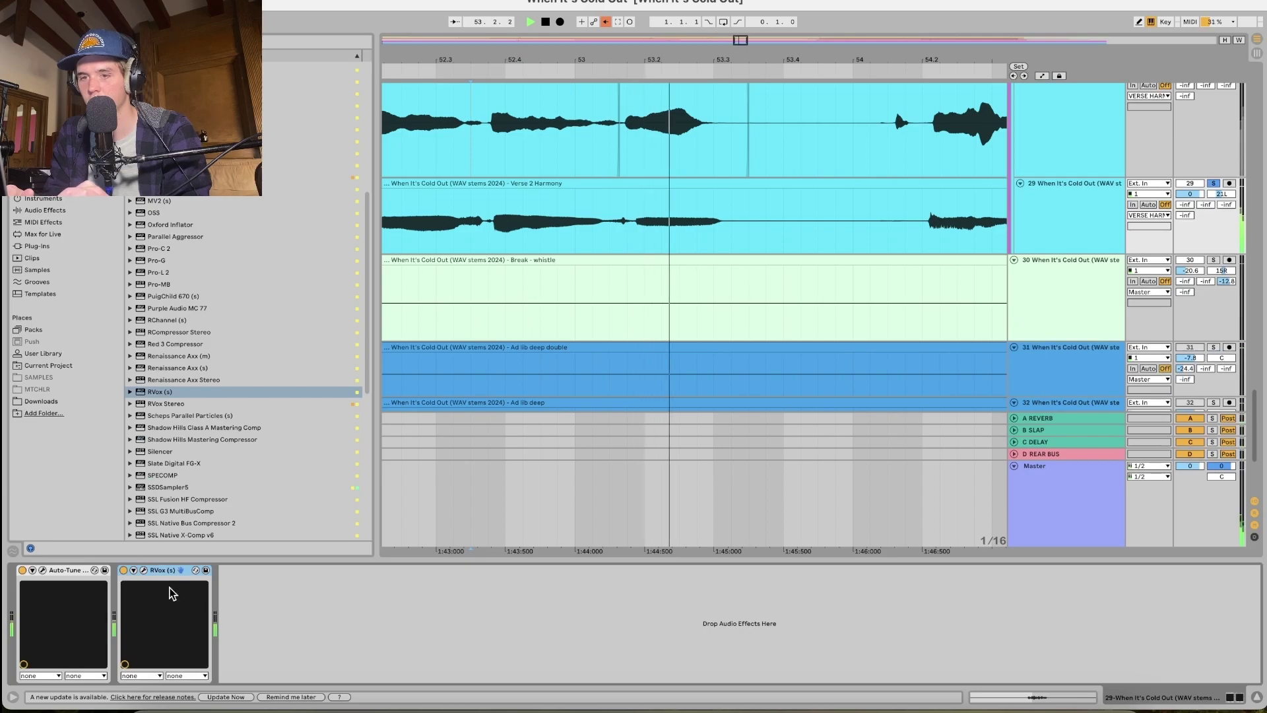
click(143, 570)
key(space)
key(space)
drag(356, 284, 357, 262)
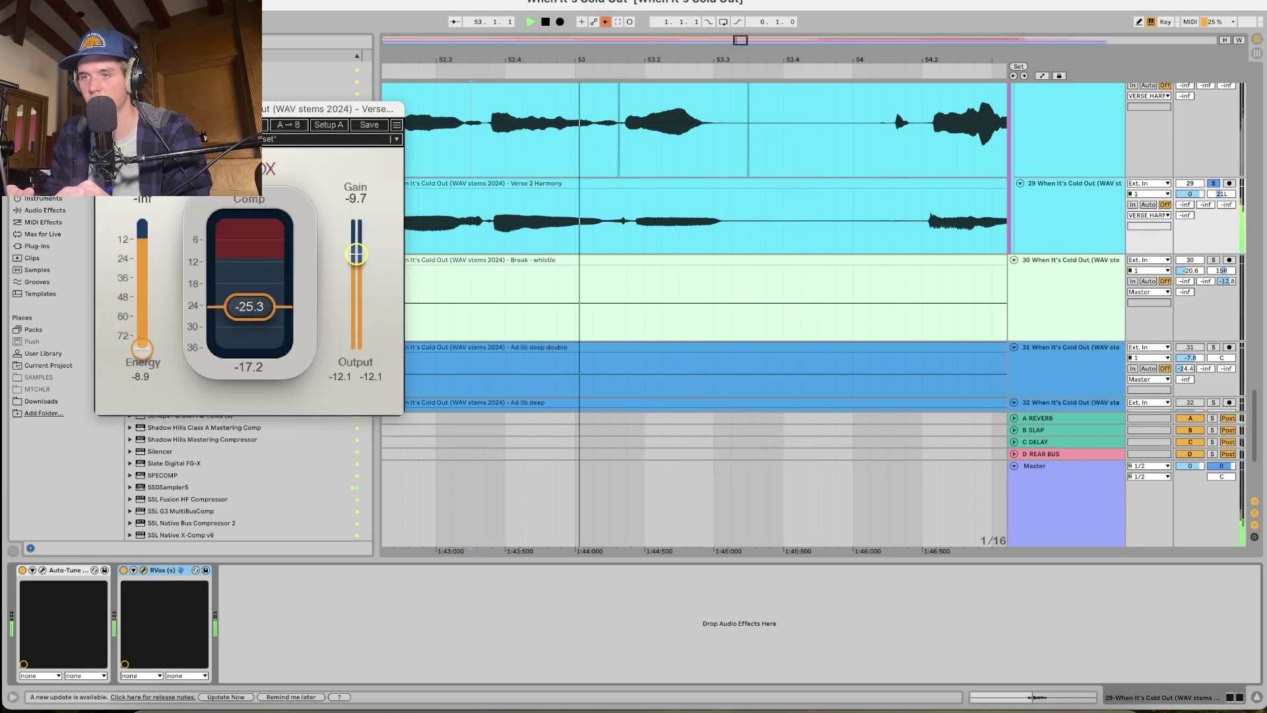
key(space)
key(space)
click(1213, 183)
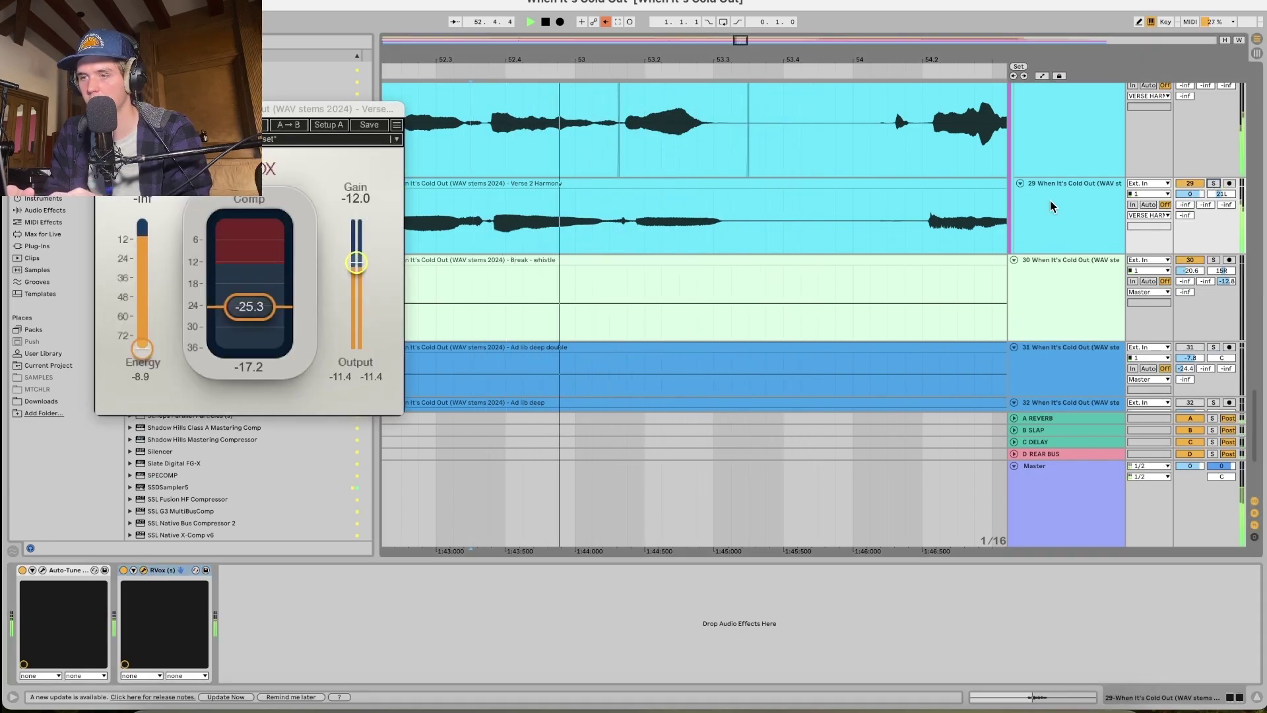
Raise the Verse 2 Harmony RVox gain to about -9.3 against the full mix and close the plug-in window.
drag(356, 262, 357, 252)
key(space)
key(space)
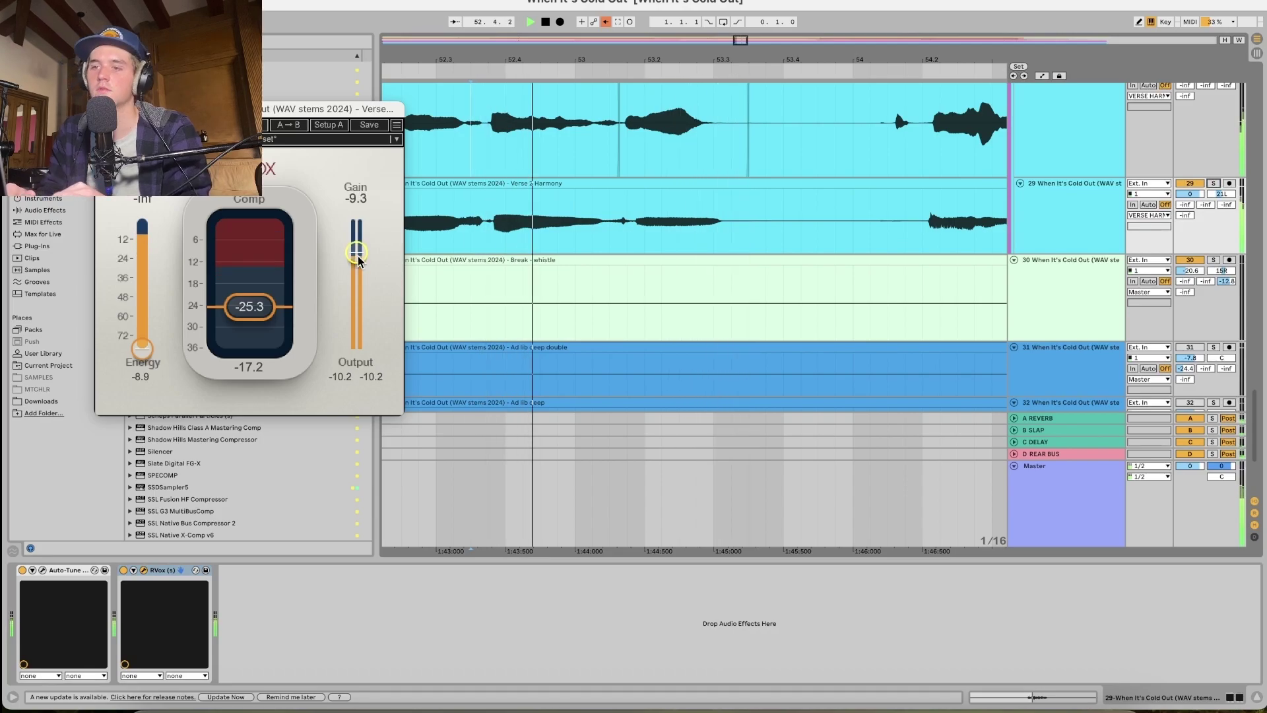
click(106, 109)
Replay the verse, set the VERSE HARMONY group volume to 0 dB and narrow the panning of both harmony tracks.
key(space)
key(space)
scroll(1193, 189, up, 3)
double_click(1216, 159)
key(space)
key(space)
click(1226, 279)
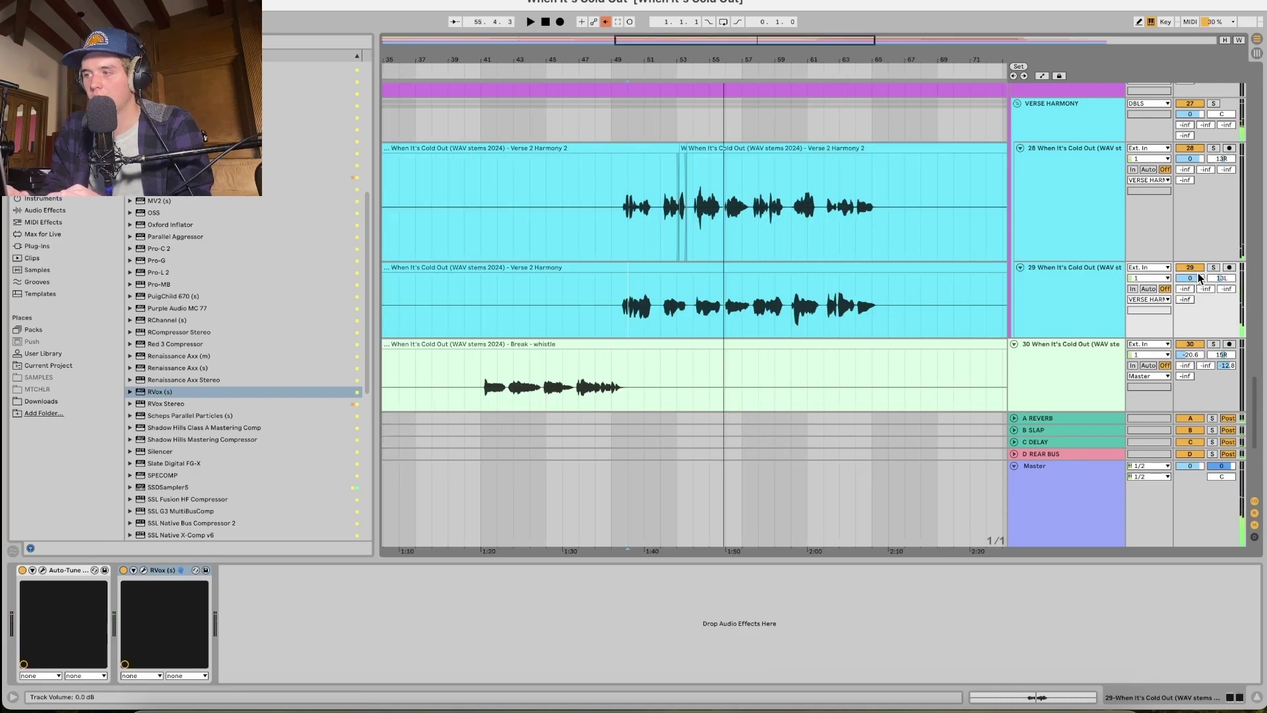
Solo the Verse 2 Harmony track and reset the panning of both verse harmony tracks to the center.
click(1211, 267)
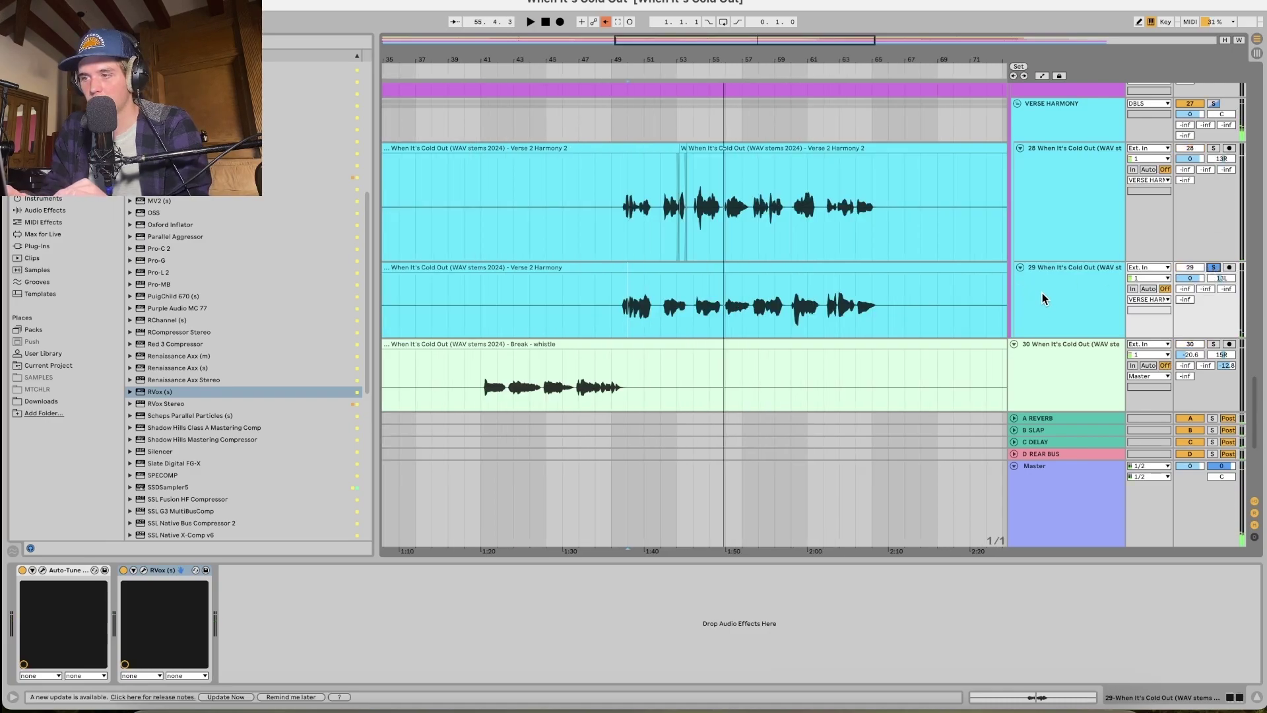
click(1047, 292)
click(1217, 278)
key(Delete)
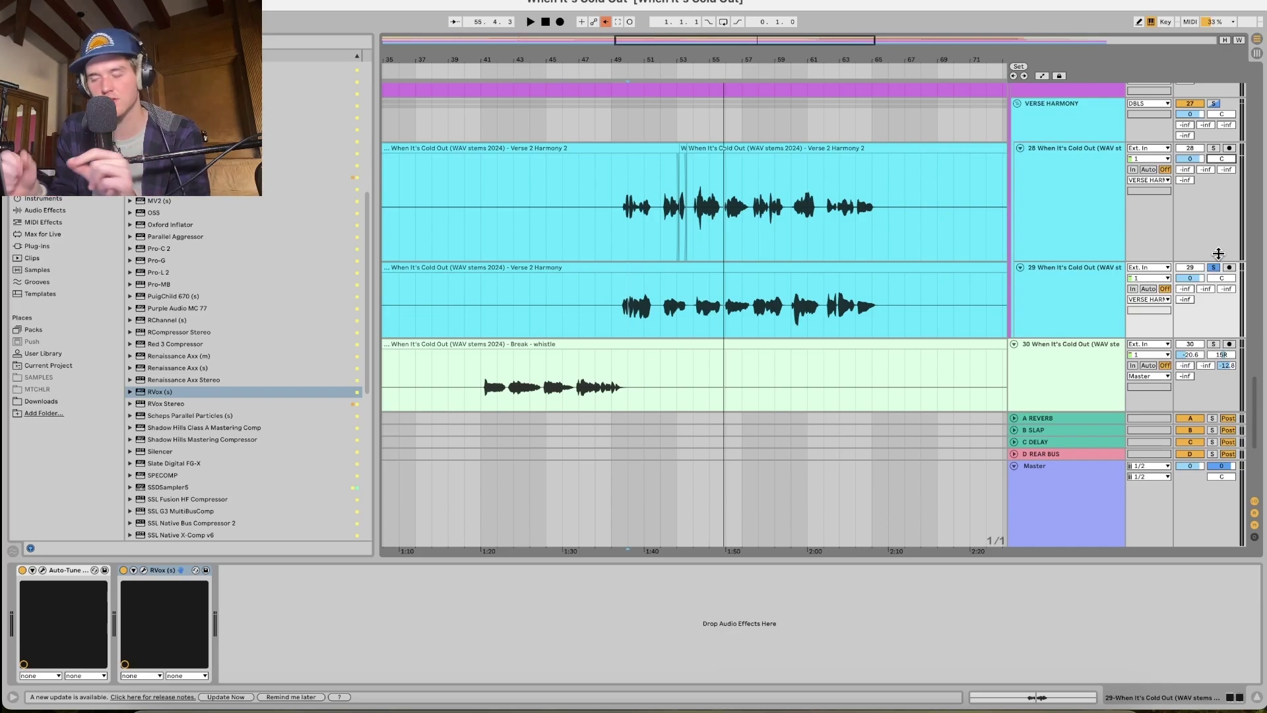
Search the plug-in effects for kHs Haas and add it after RVox on the Verse 2 Harmony track.
click(1111, 292)
click(39, 115)
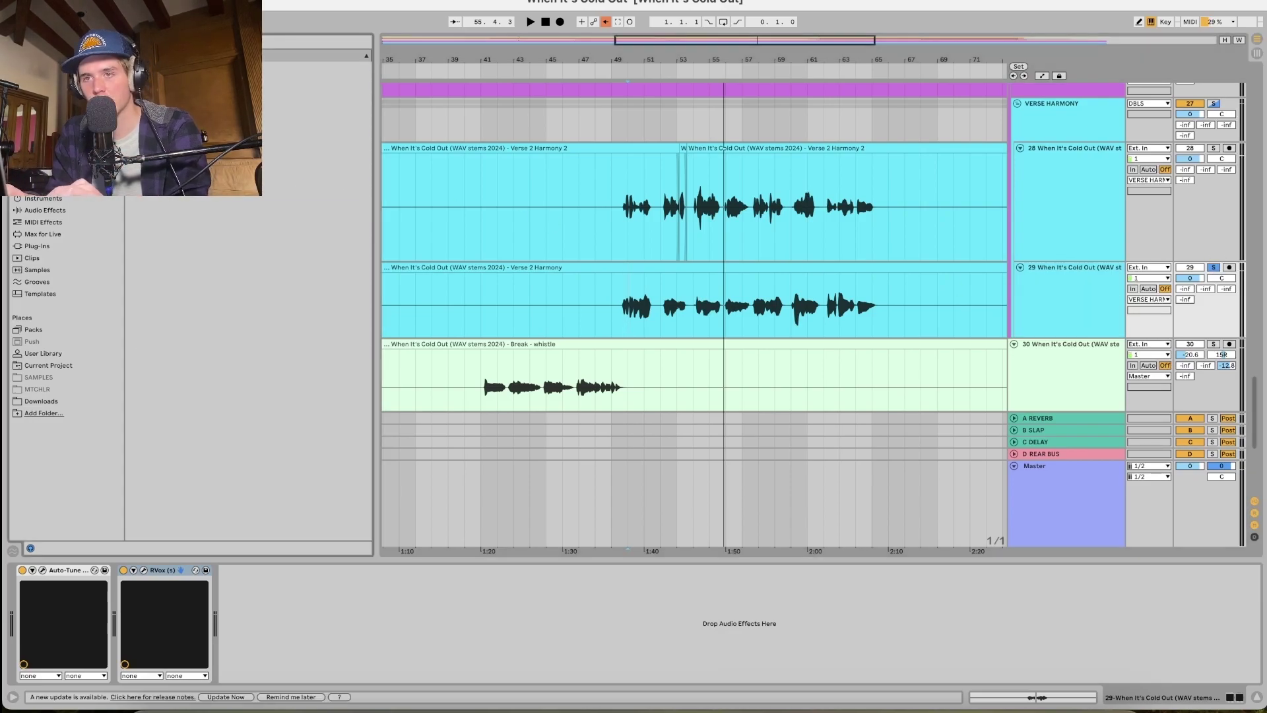
click(39, 127)
scroll(179, 303, up, 5)
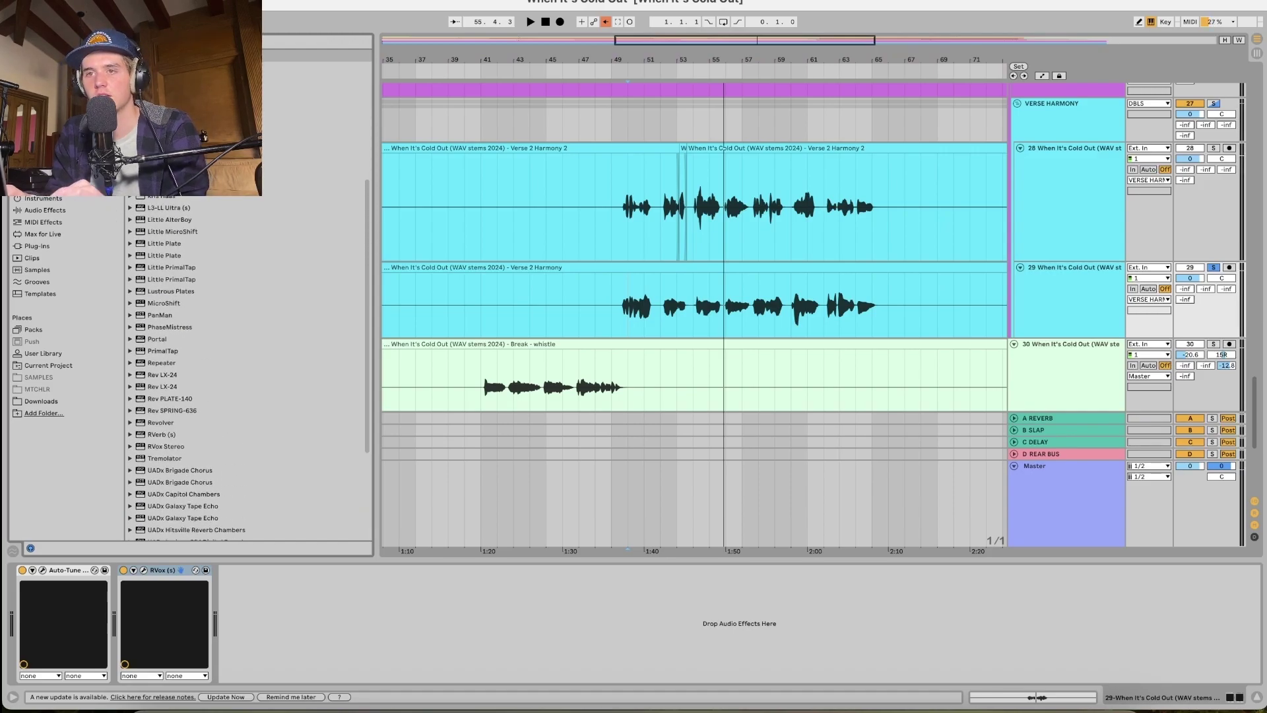
key(super+f)
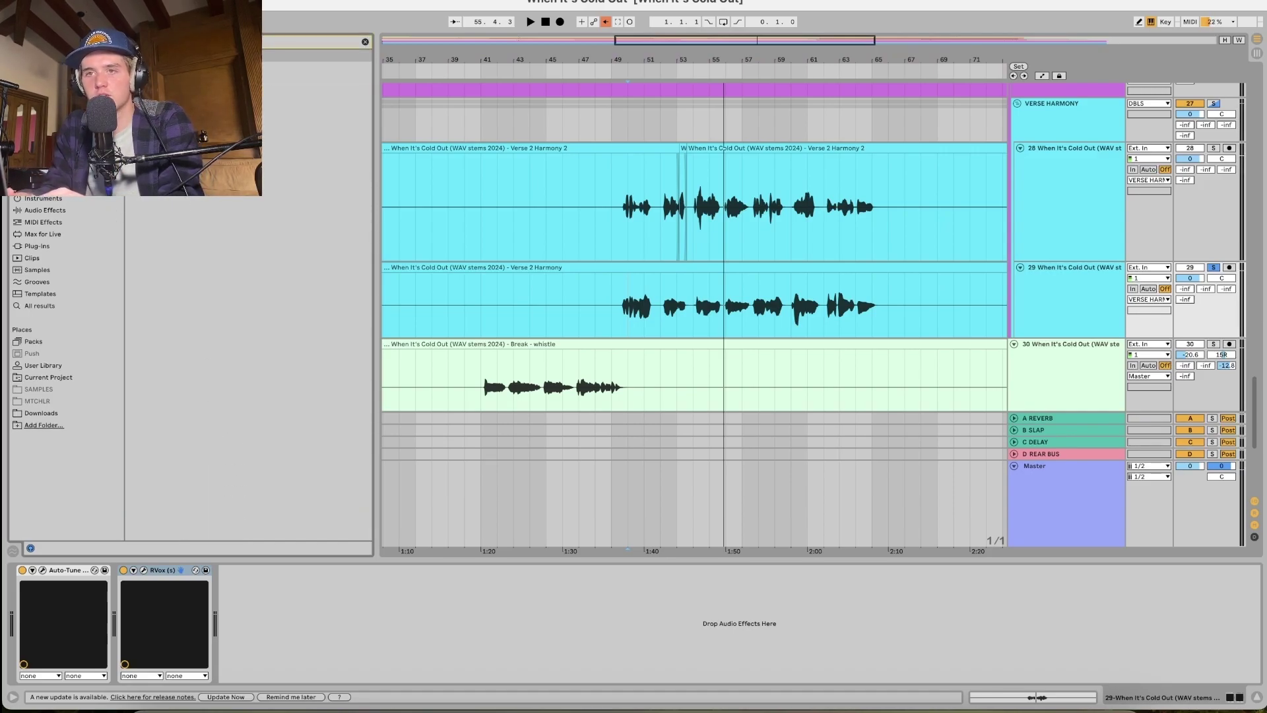
key(Escape)
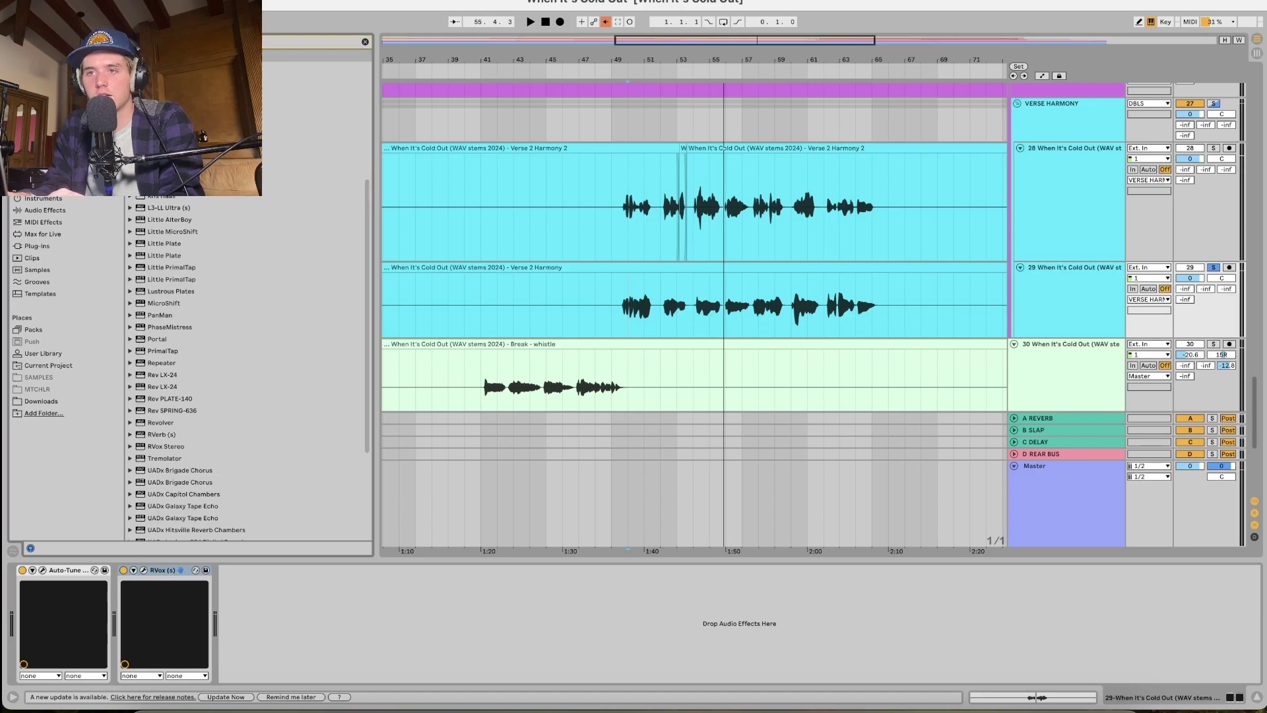
key(super+f)
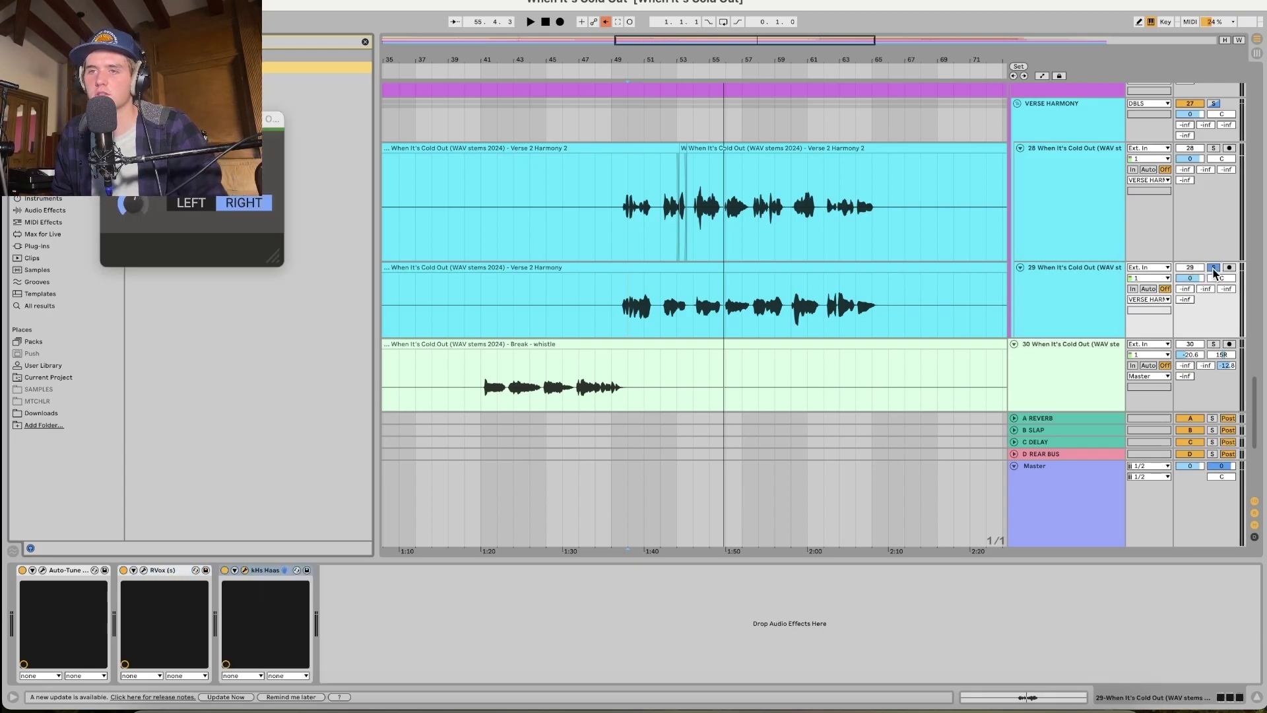
Play the verse, set the Verse 2 Harmony Haas delay time to about 2.85 ms and close the plug-in window.
key(space)
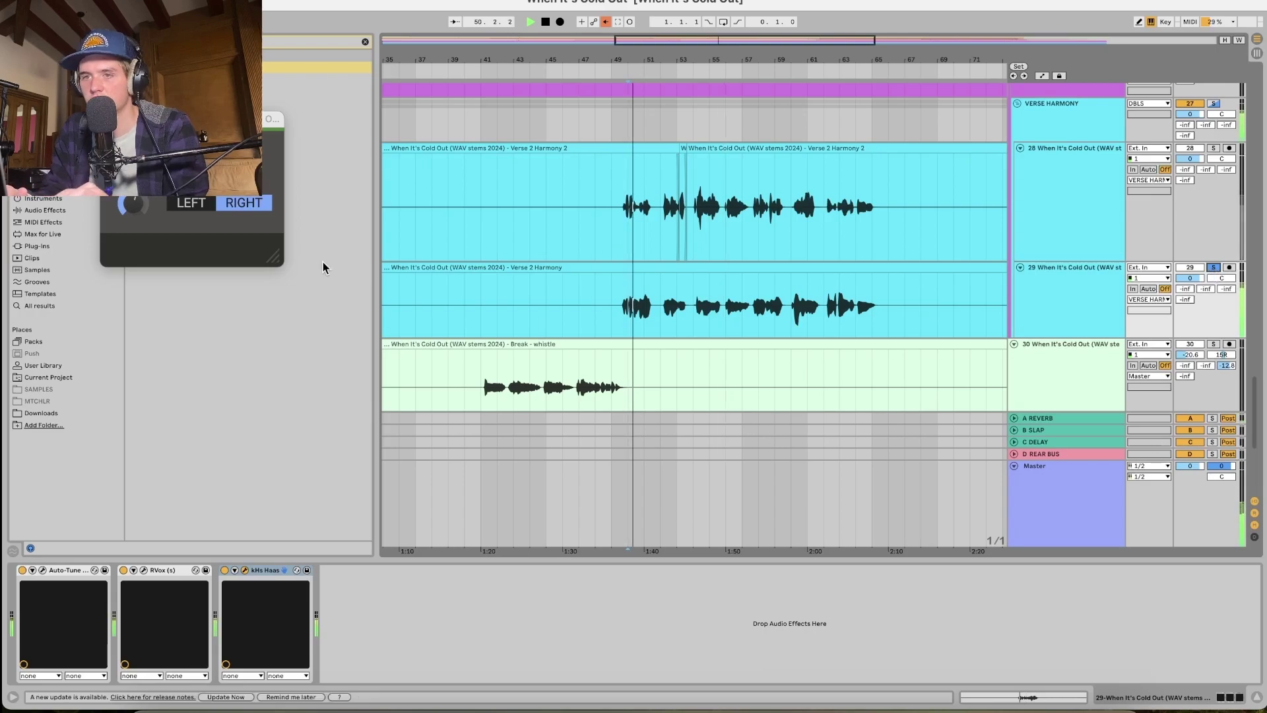
drag(127, 201, 127, 198)
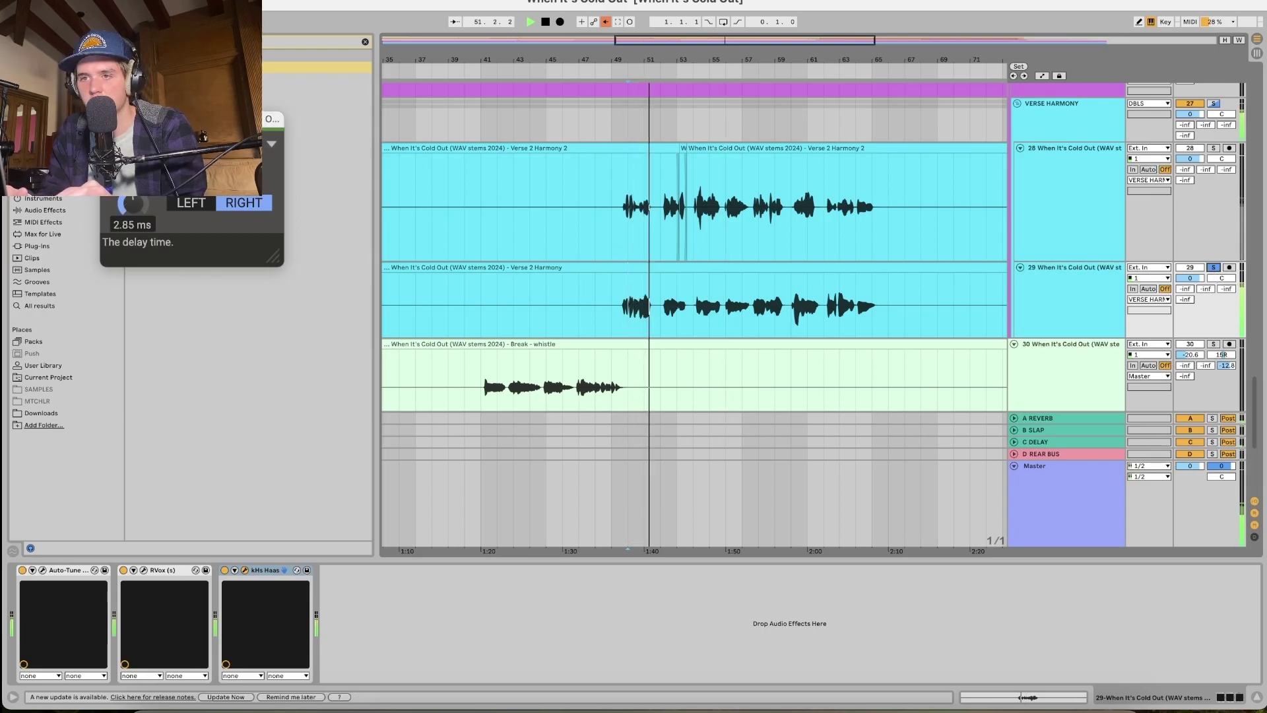
key(super+w)
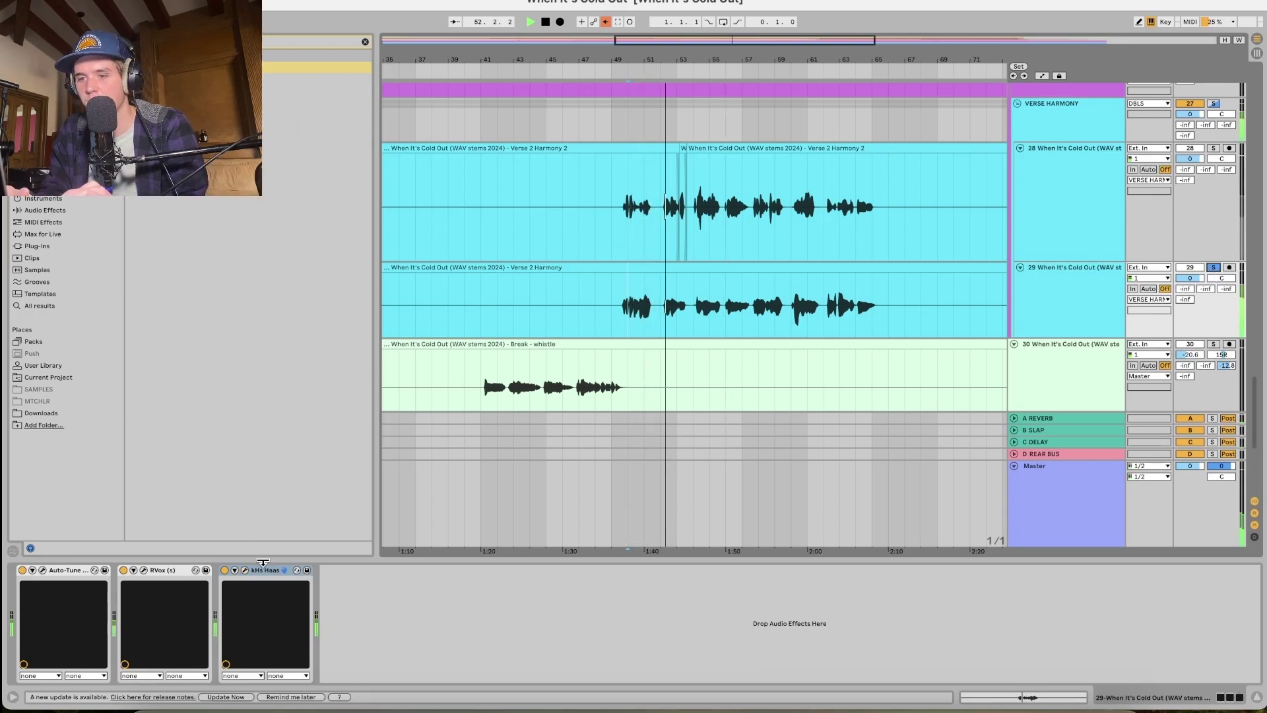
Place a copy of the kHs Haas effect after RVox on the Verse 2 Harmony 2 track and solo that track.
click(1056, 218)
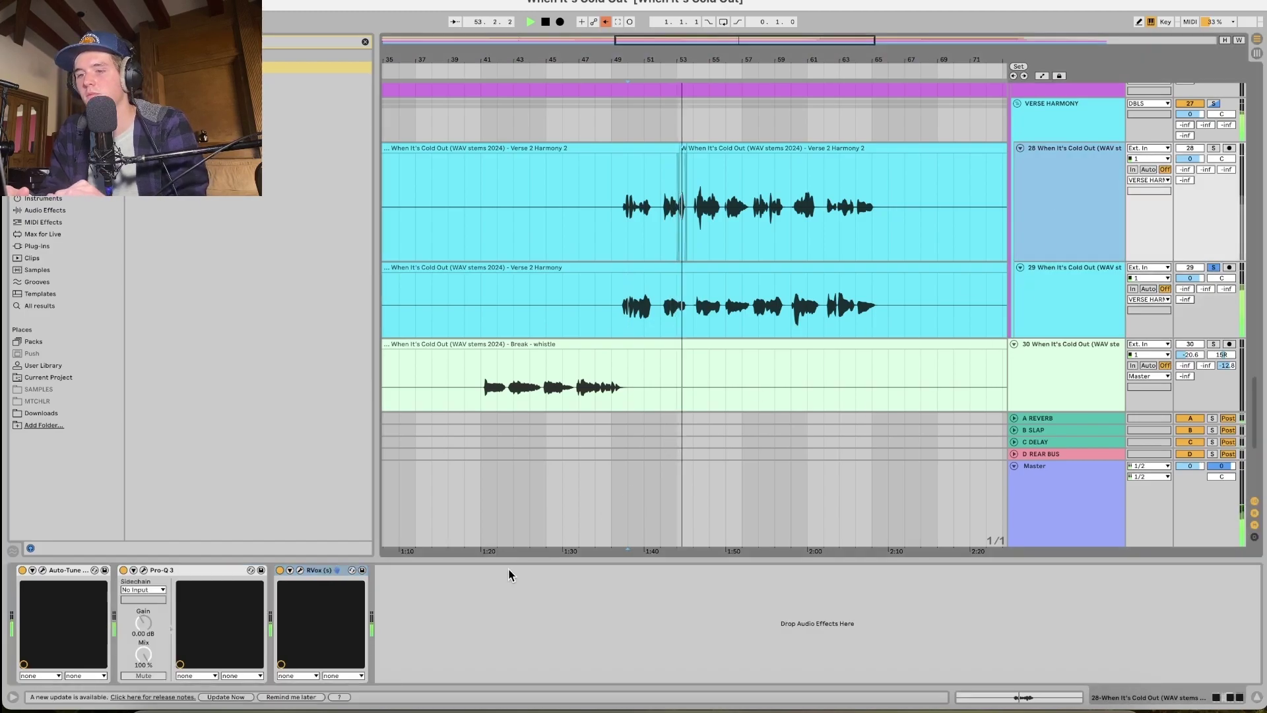
right_click(490, 610)
click(511, 615)
click(1213, 148)
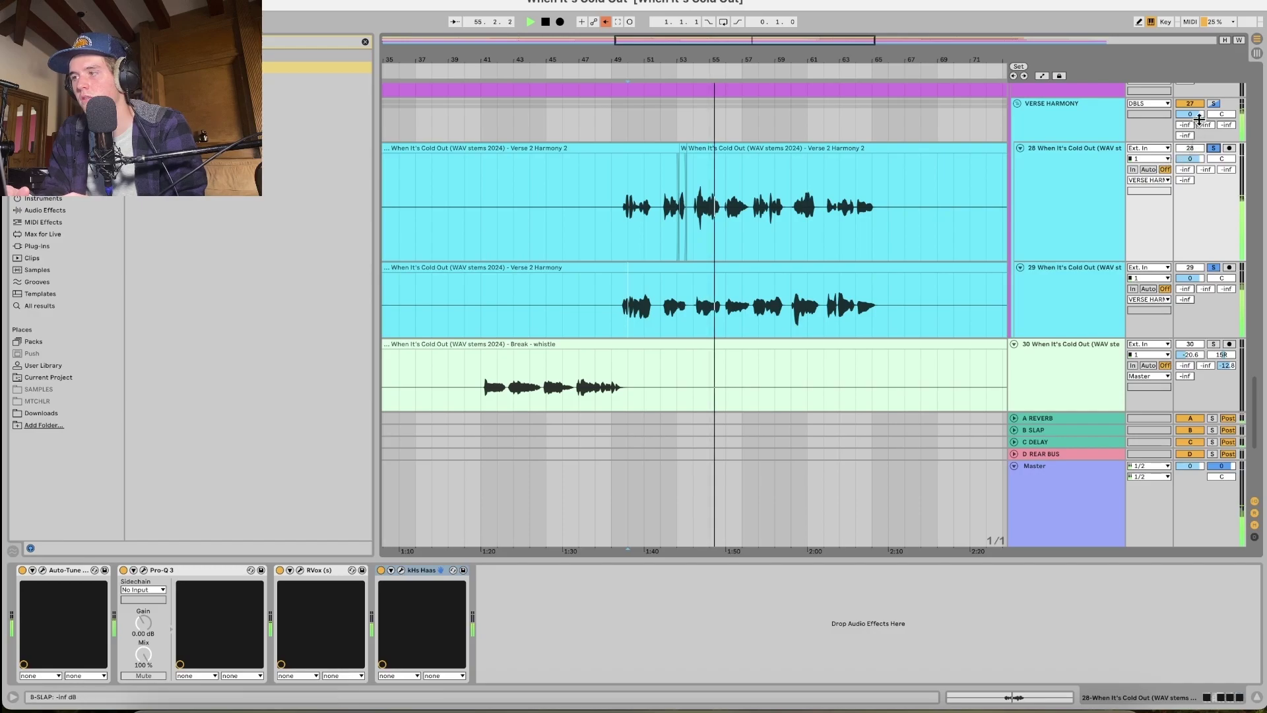
Replay the verse with the Haas window open, unsolo the VERSE HARMONY group and close the plug-in window.
key(space)
key(space)
click(401, 570)
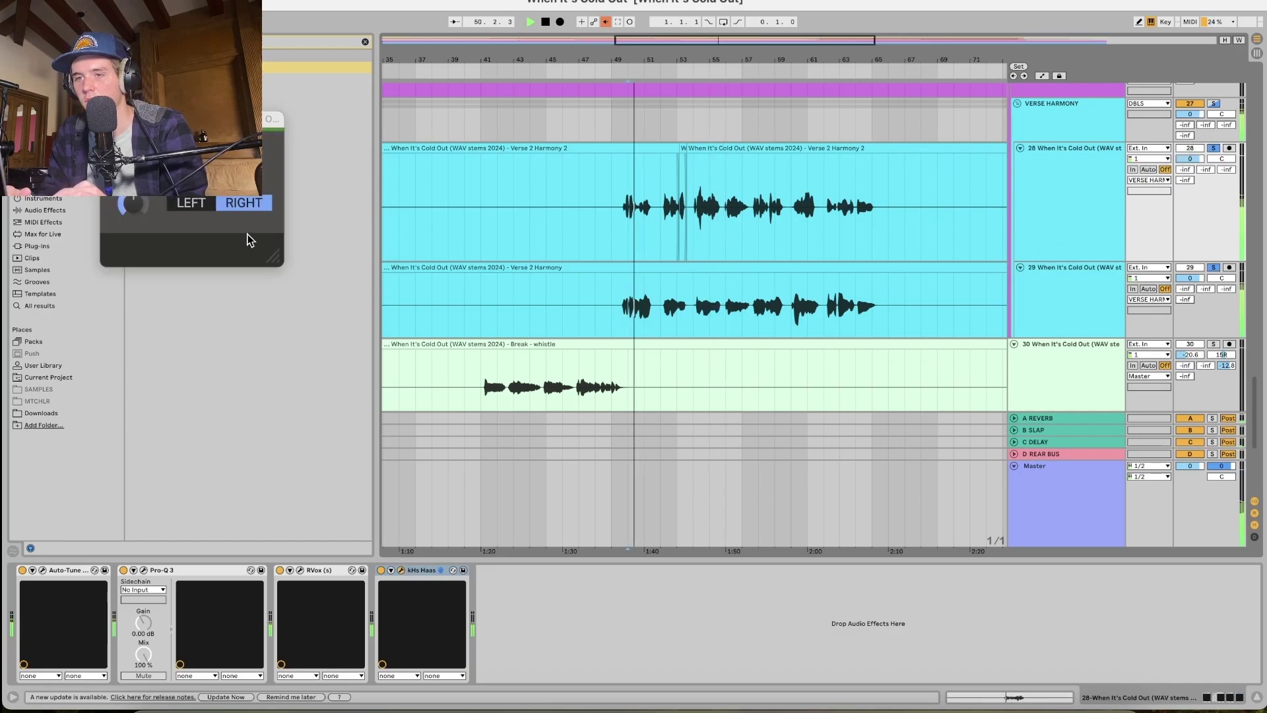
click(1214, 104)
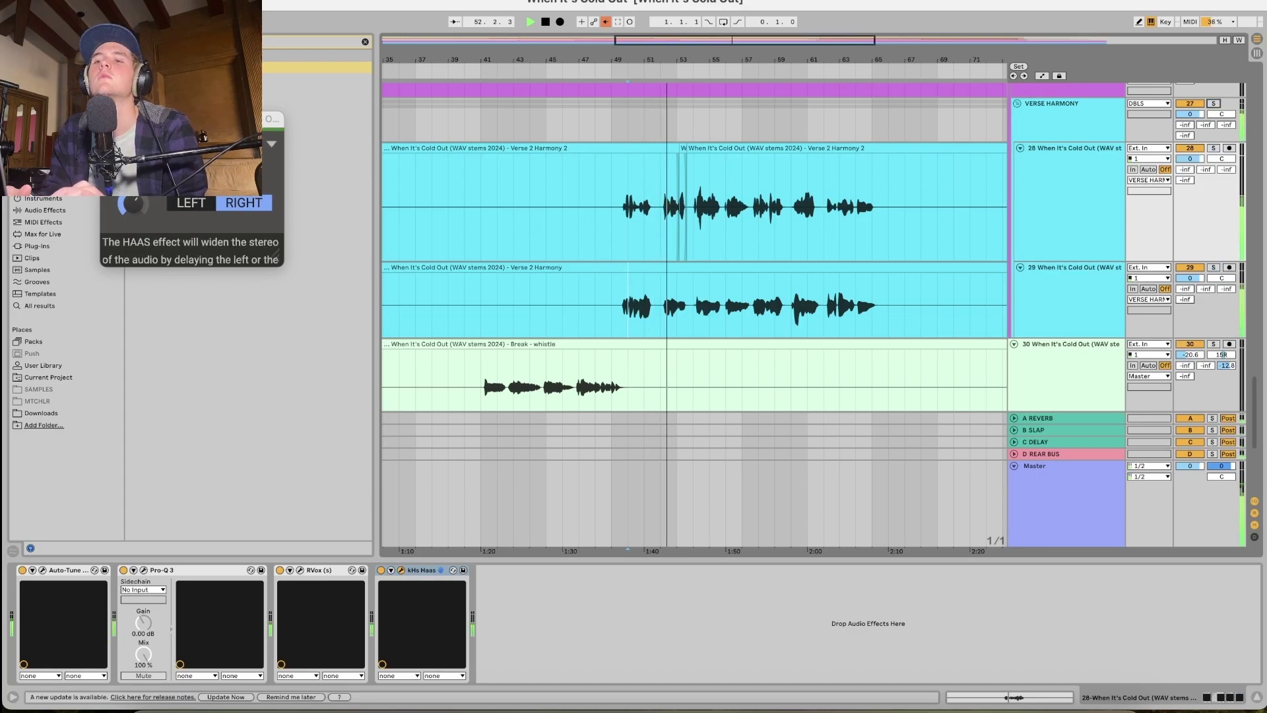
click(110, 119)
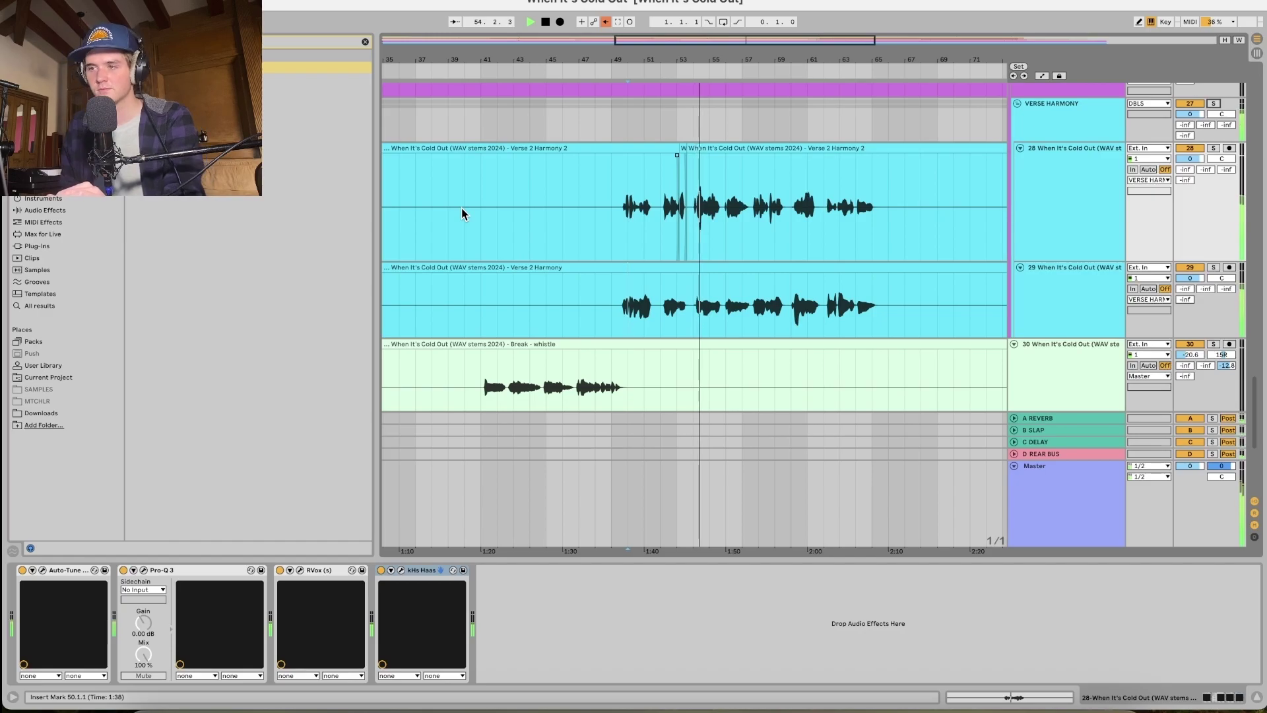
Lower the VERSE HARMONY group volume to about -2.1 dB and delete its Valhalla reverb.
click(1089, 116)
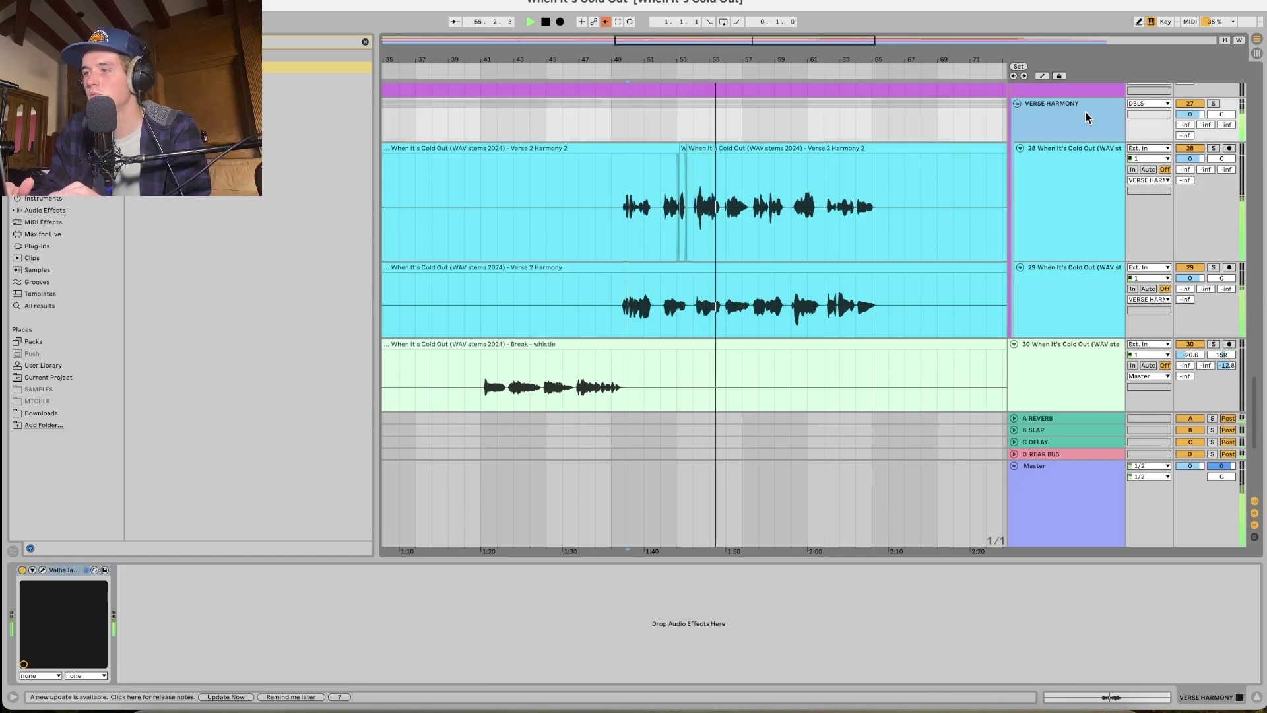
drag(1195, 113, 1195, 128)
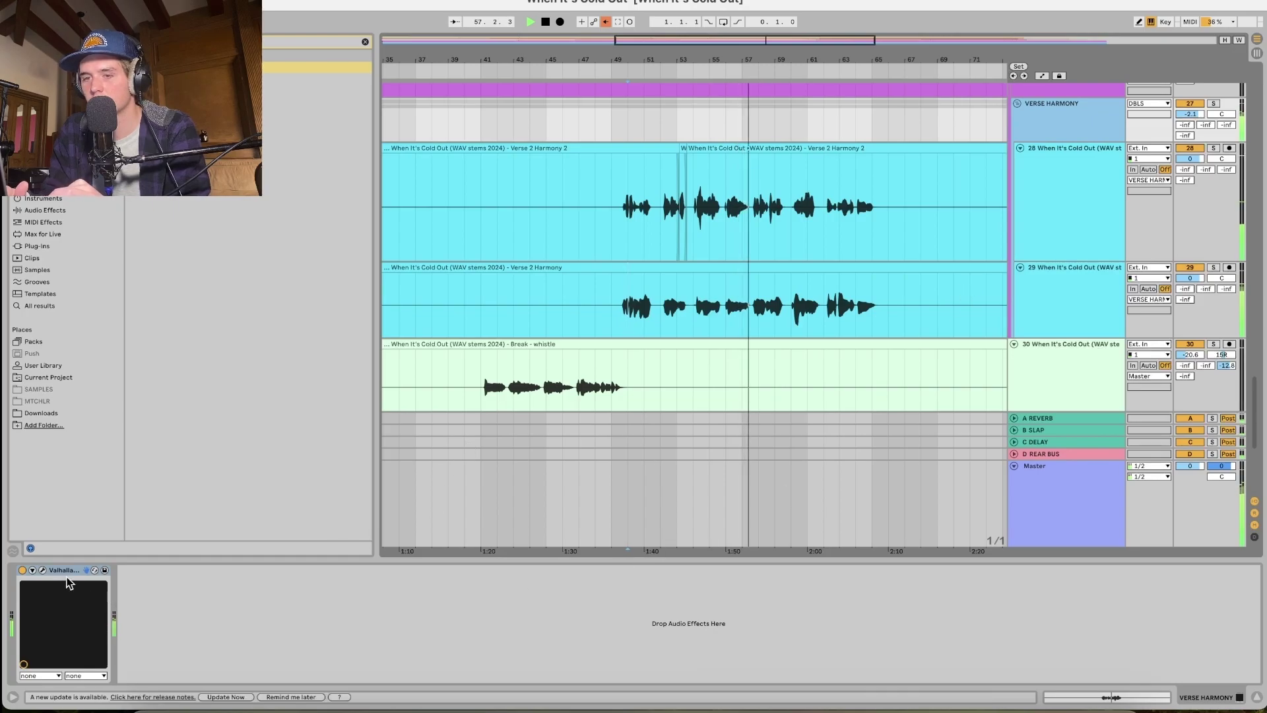
click(44, 570)
key(Delete)
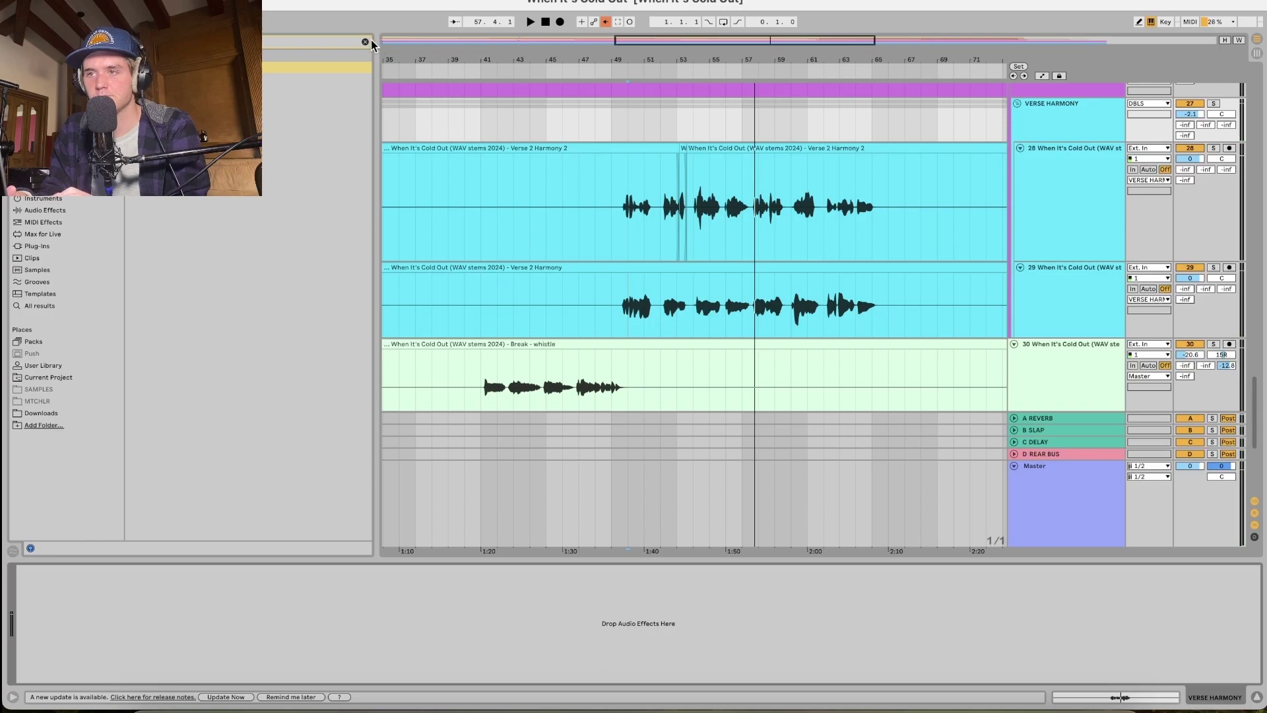
Find ValhallaVintageVerb in the browser, add it to the VERSE HARMONY group and replay the verse.
click(365, 42)
scroll(237, 396, down, 3)
drag(156, 522, 160, 575)
double_click(168, 521)
key(space)
Adjust the VERSE HARMONY VintageVerb to a shorter decay and a mix of about 47.7 %.
drag(233, 288, 218, 328)
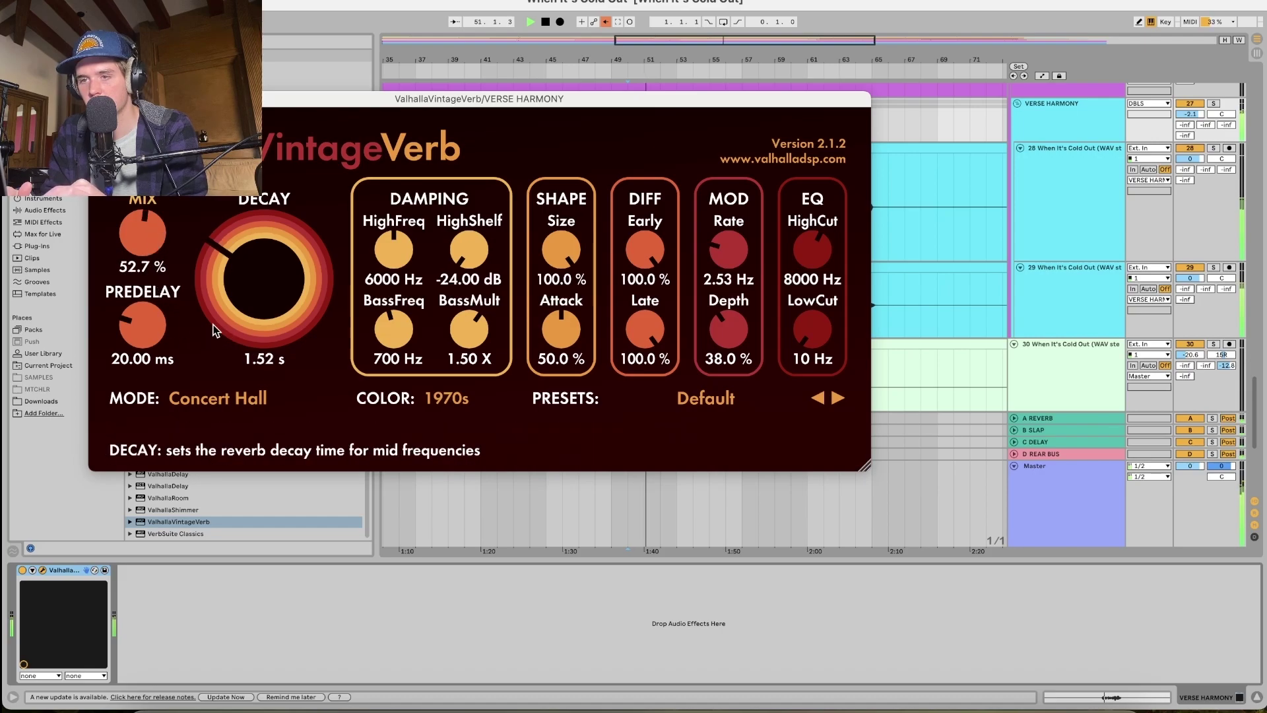
mouse_move(117, 251)
mouse_down()
mouse_move(127, 244)
mouse_move(129, 256)
mouse_up()
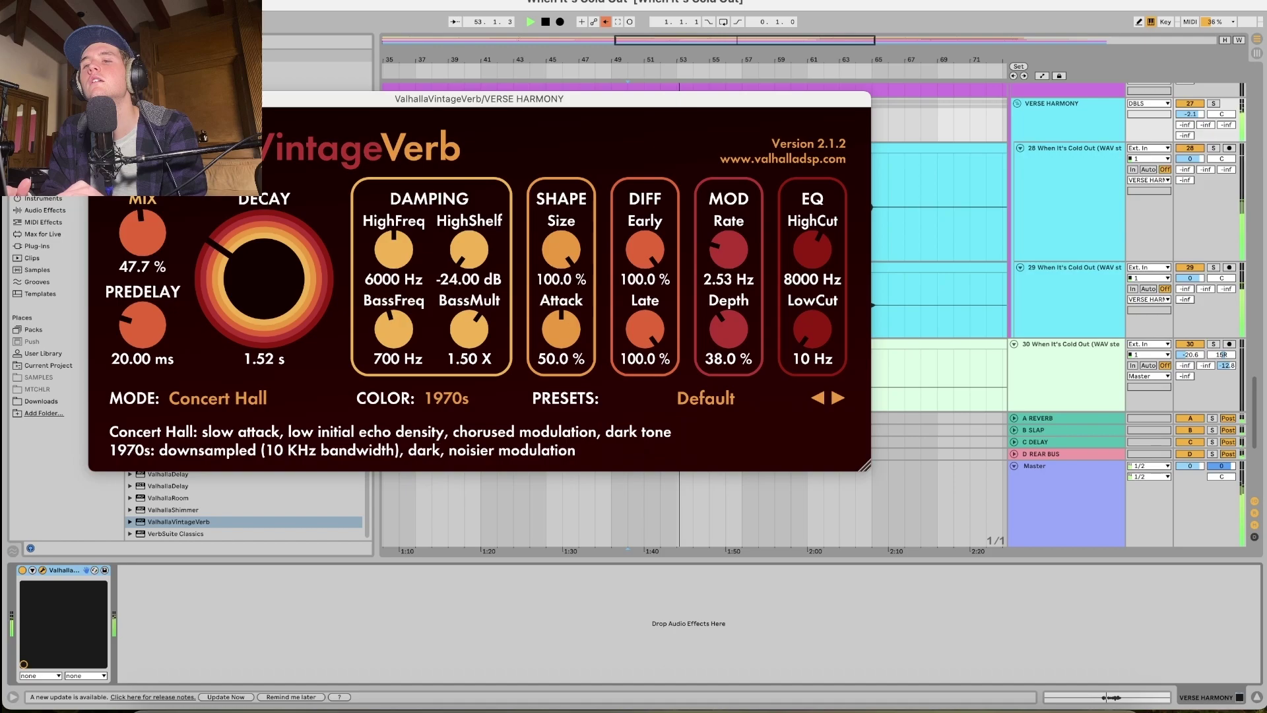
drag(218, 310, 218, 330)
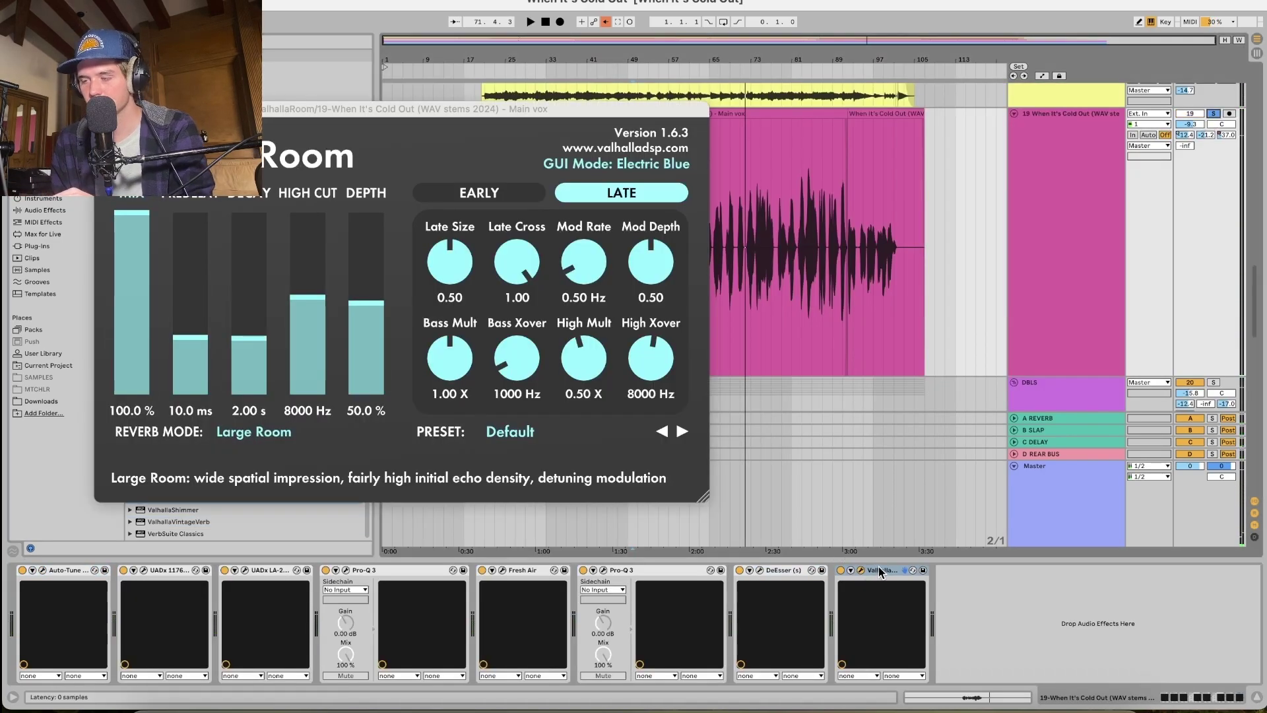
Set ValhallaRoom on the Main vox track to about 0.63 s decay and 10.8 % mix, unsolo the track and close the window.
drag(132, 225, 141, 390)
key(space)
drag(239, 359, 239, 357)
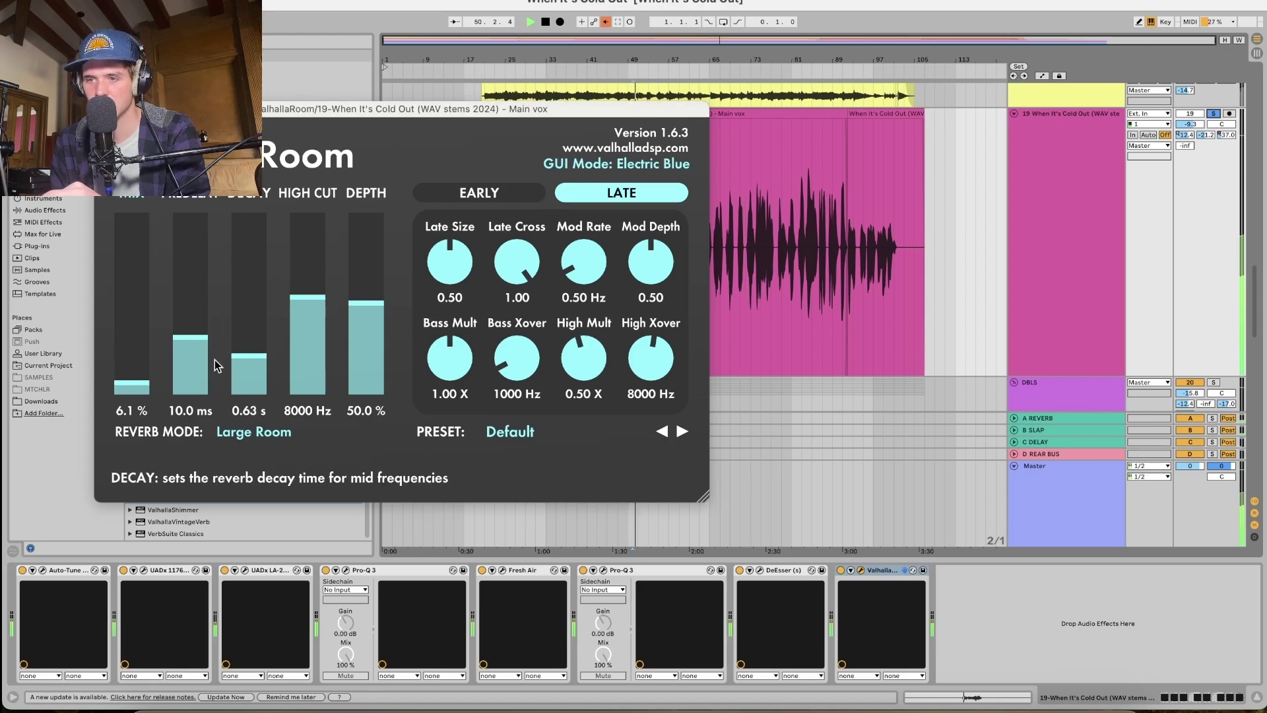
click(134, 367)
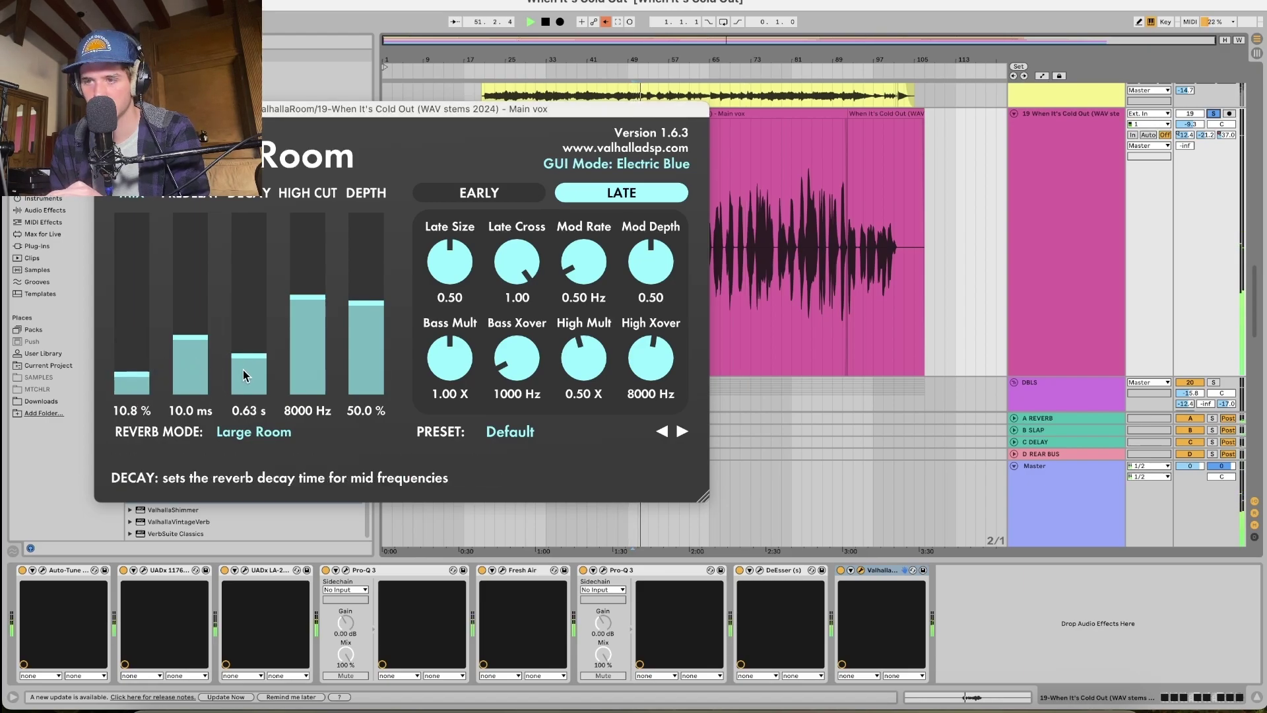
click(1213, 114)
click(106, 109)
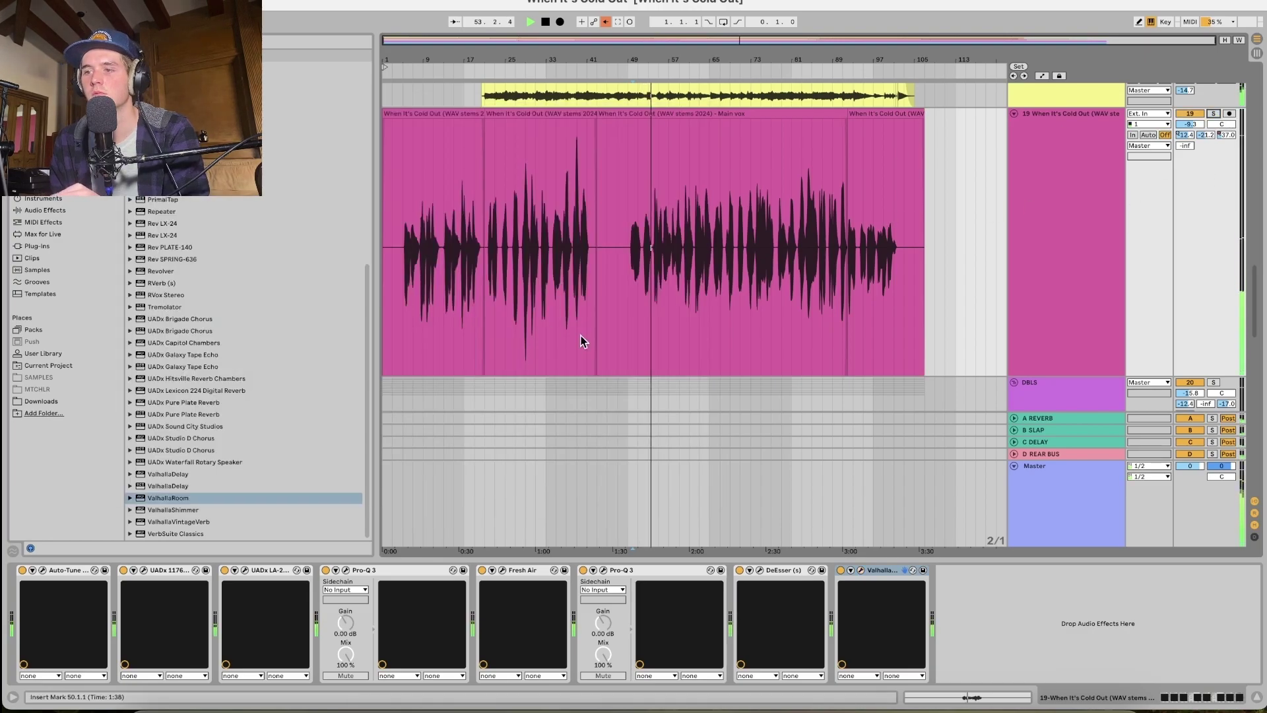
Look over the vocal tracks during playback and raise the Main vox send to the REAR BUS to about -18.7 dB.
scroll(743, 335, down, 5)
scroll(743, 336, down, 6)
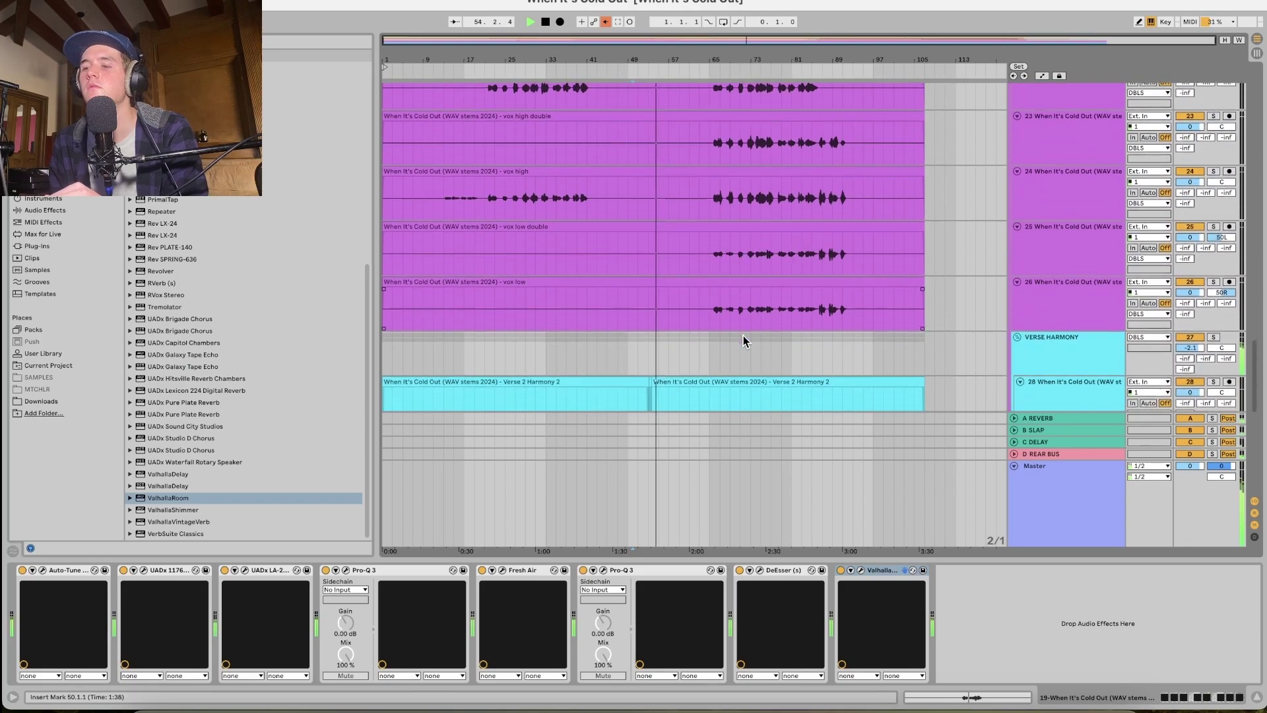
scroll(743, 336, down, 4)
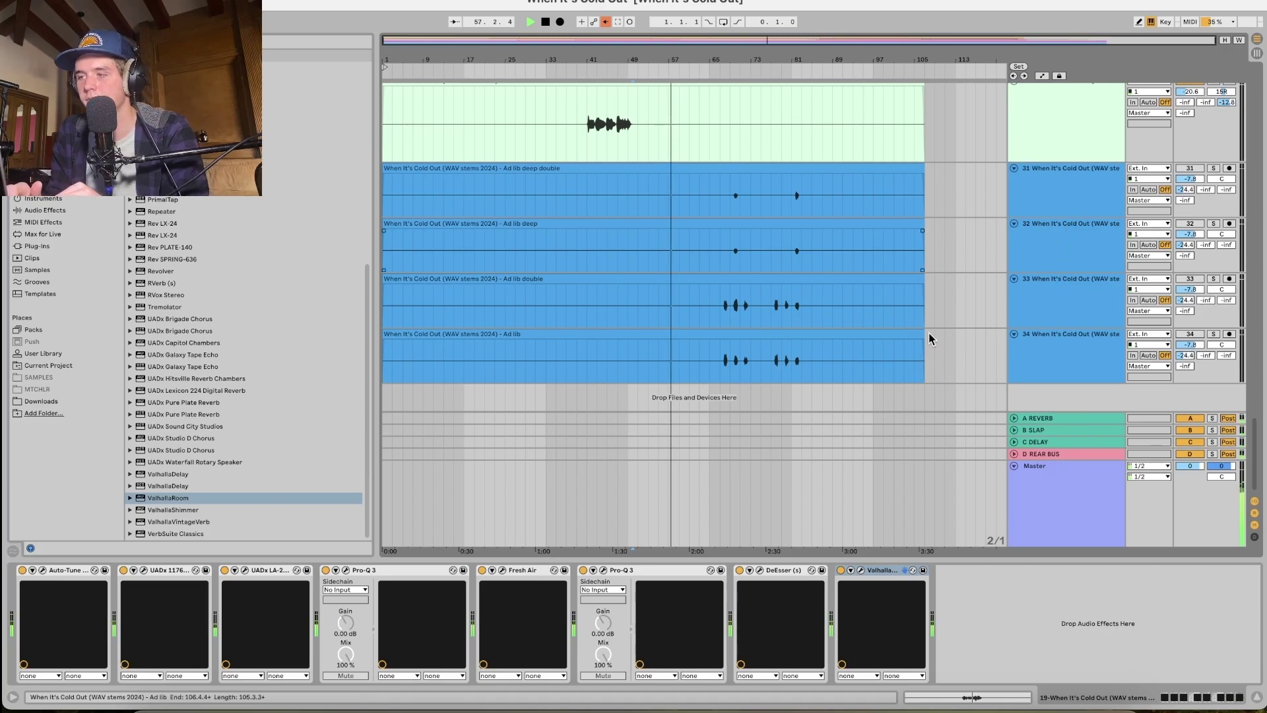
scroll(1084, 349, up, 3)
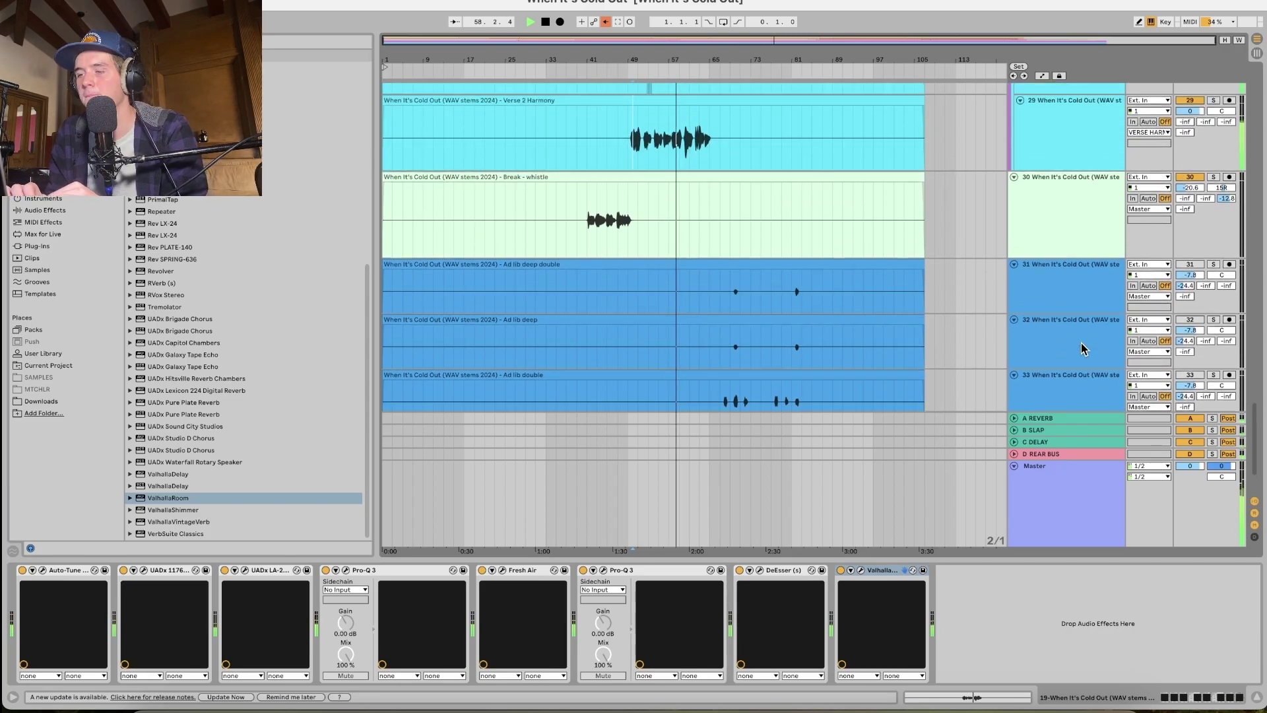
scroll(1084, 349, up, 2)
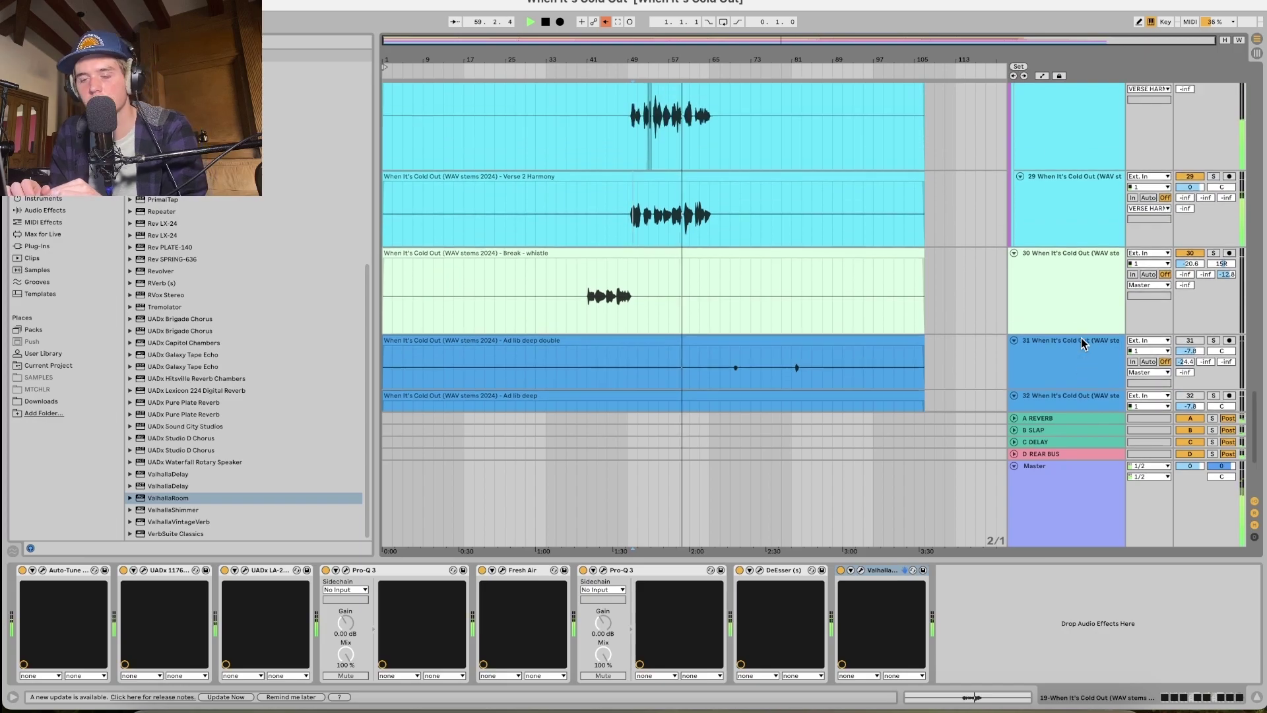
scroll(1082, 343, up, 2)
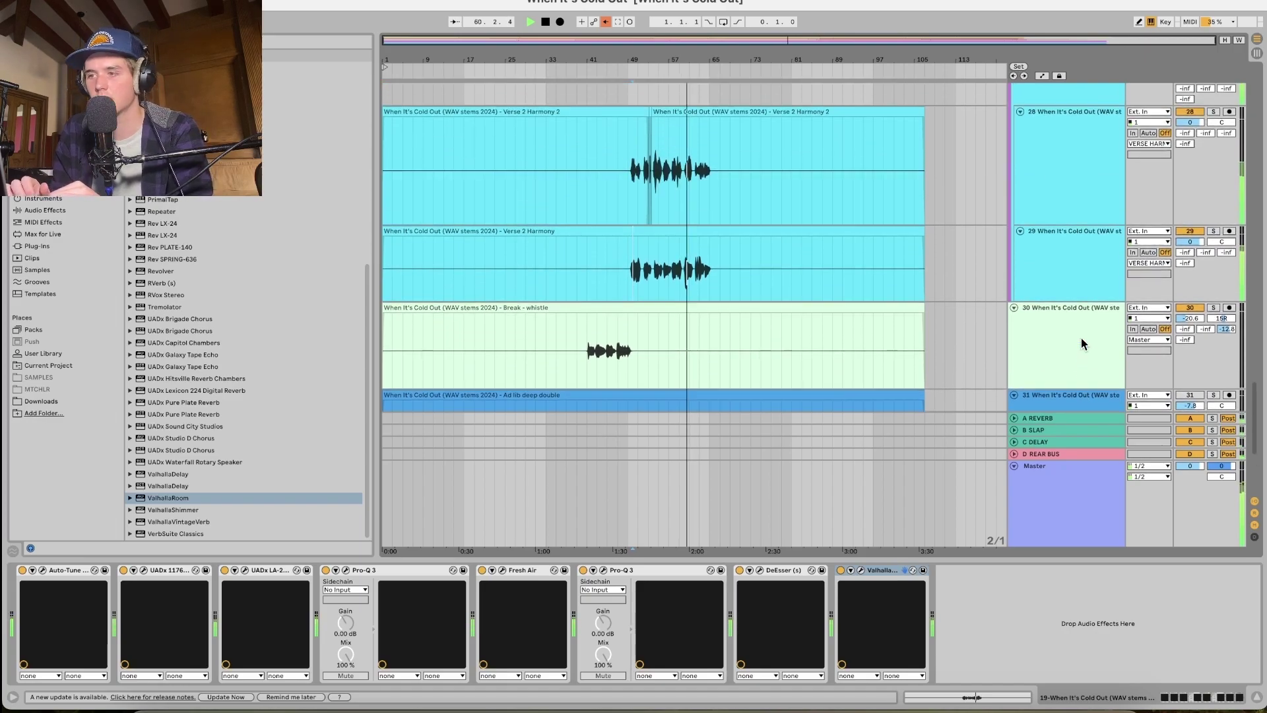
scroll(1082, 342, up, 10)
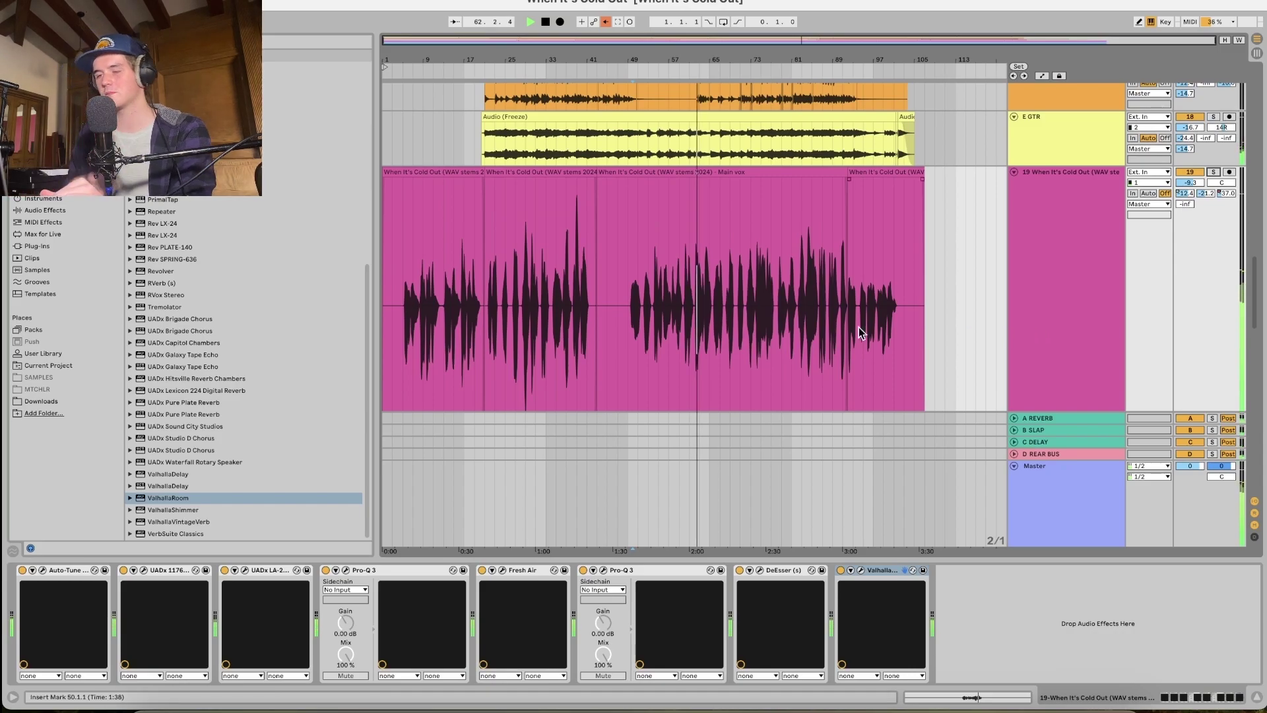
drag(1179, 204, 1178, 200)
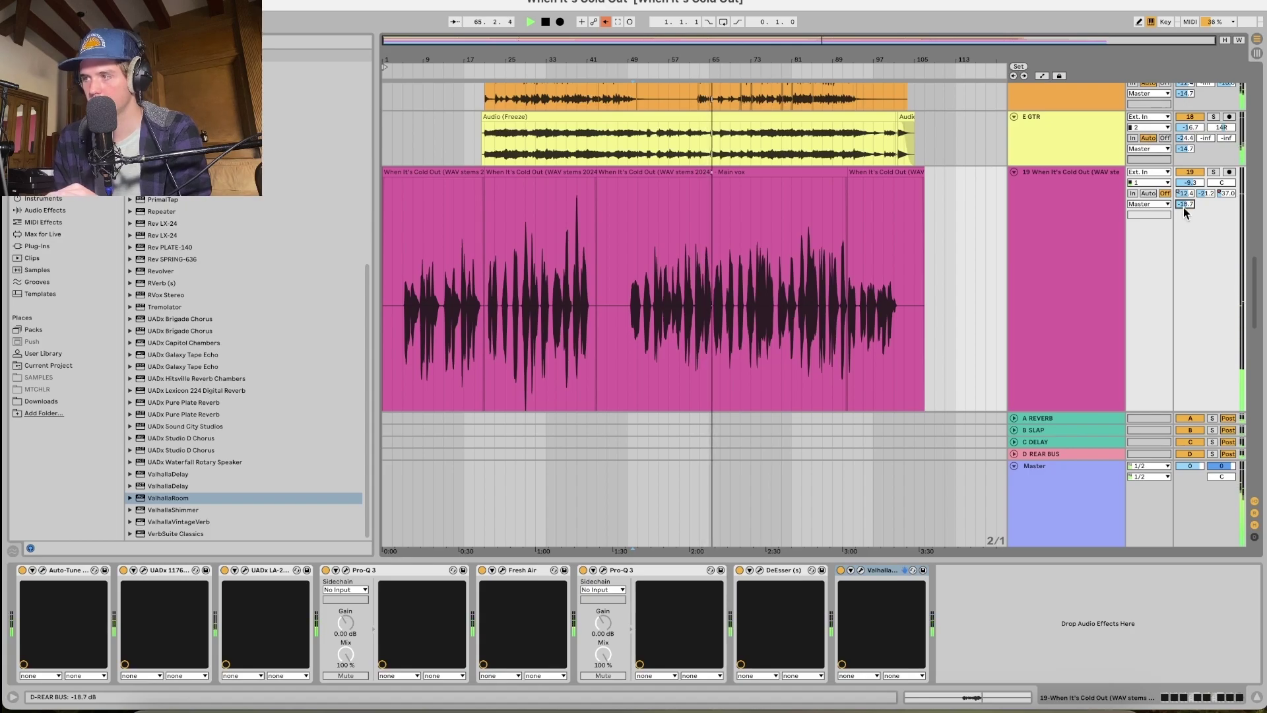
Raise the REAR BUS send on the DBLS group.
scroll(1124, 324, up, 2)
scroll(1116, 323, down, 8)
click(1107, 283)
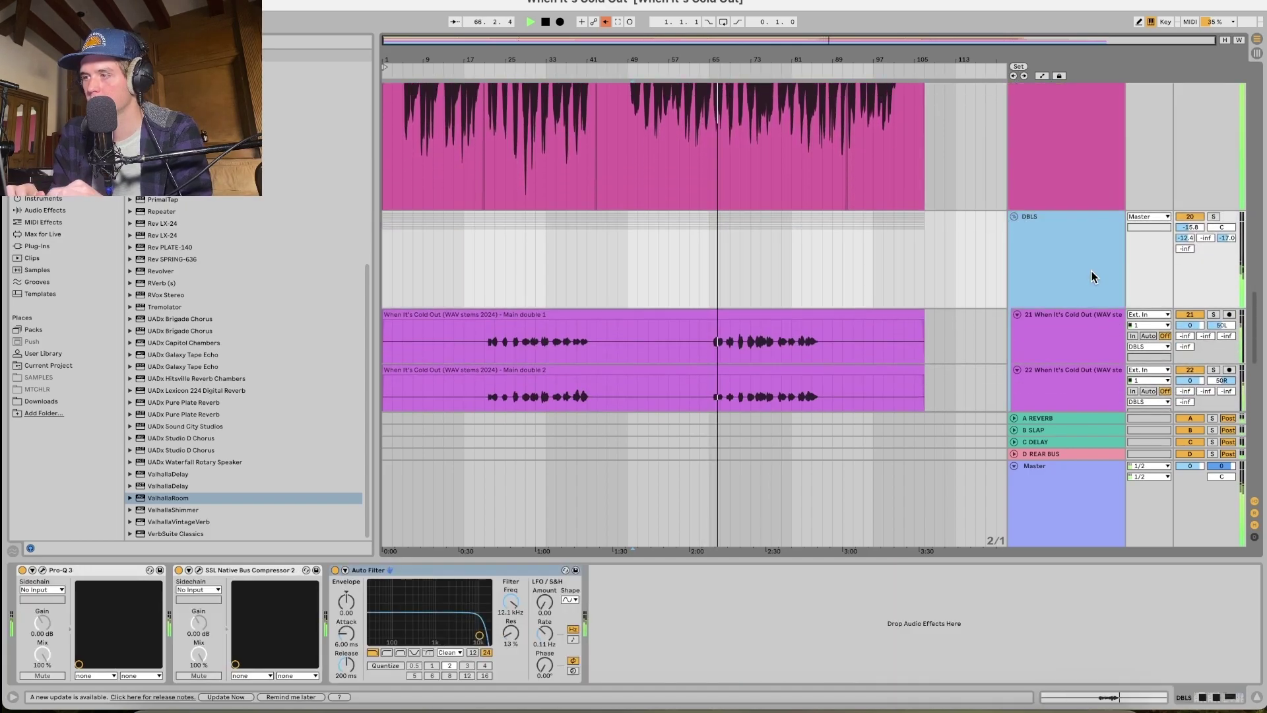
drag(1185, 248, 1185, 225)
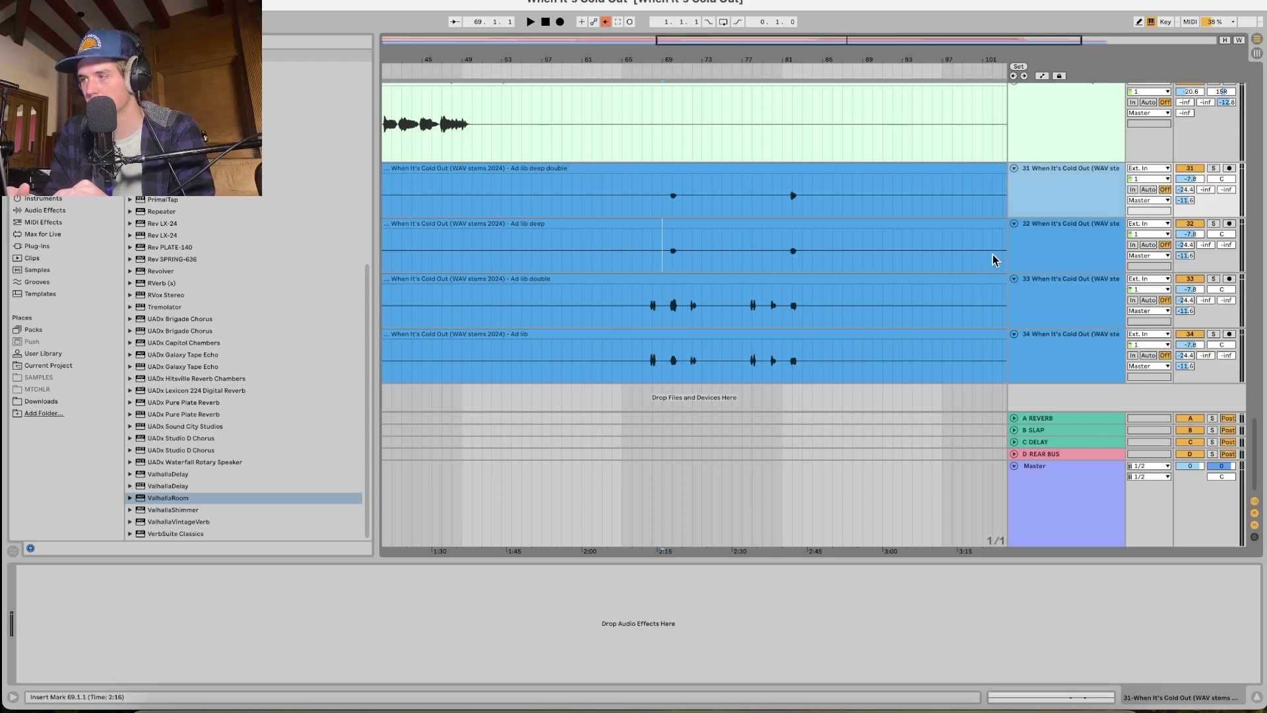
Pan the ad lib doubles to 50L and the other two ad lib tracks to 50R.
mouse_move(1220, 179)
mouse_down()
mouse_move(1220, 218)
mouse_move(1220, 195)
mouse_up()
click(1093, 297)
drag(1216, 297, 1221, 325)
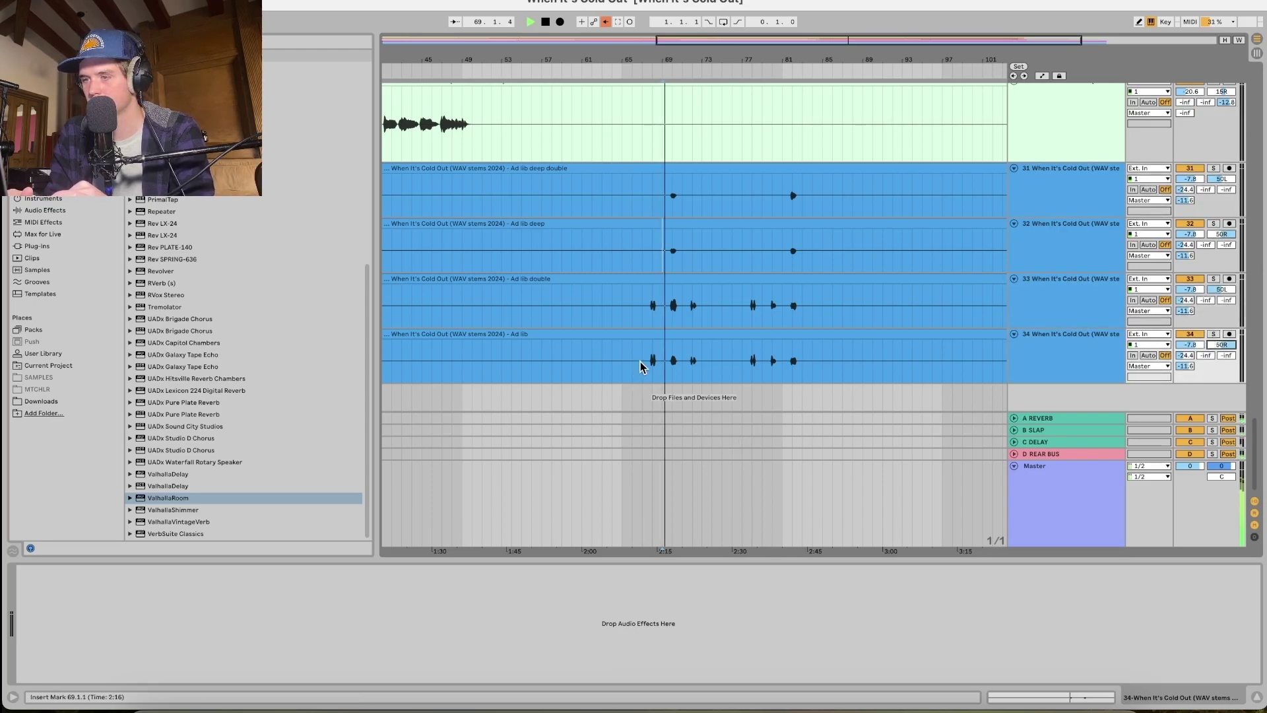
Group the four ad lib tracks and balance the group with about -14.2 dB volume and a reverb send of about -8.0 dB.
click(1066, 335)
shift+click(1085, 191)
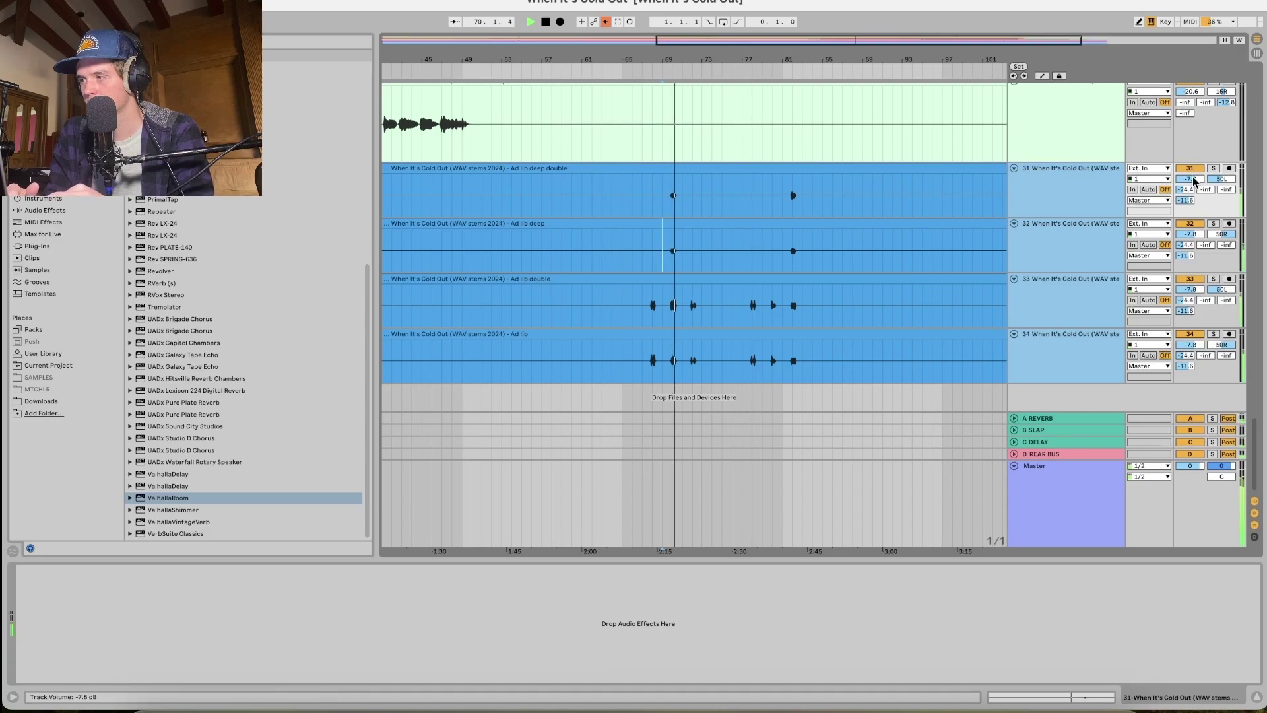
key(super+g)
key(space)
drag(1181, 134, 1184, 106)
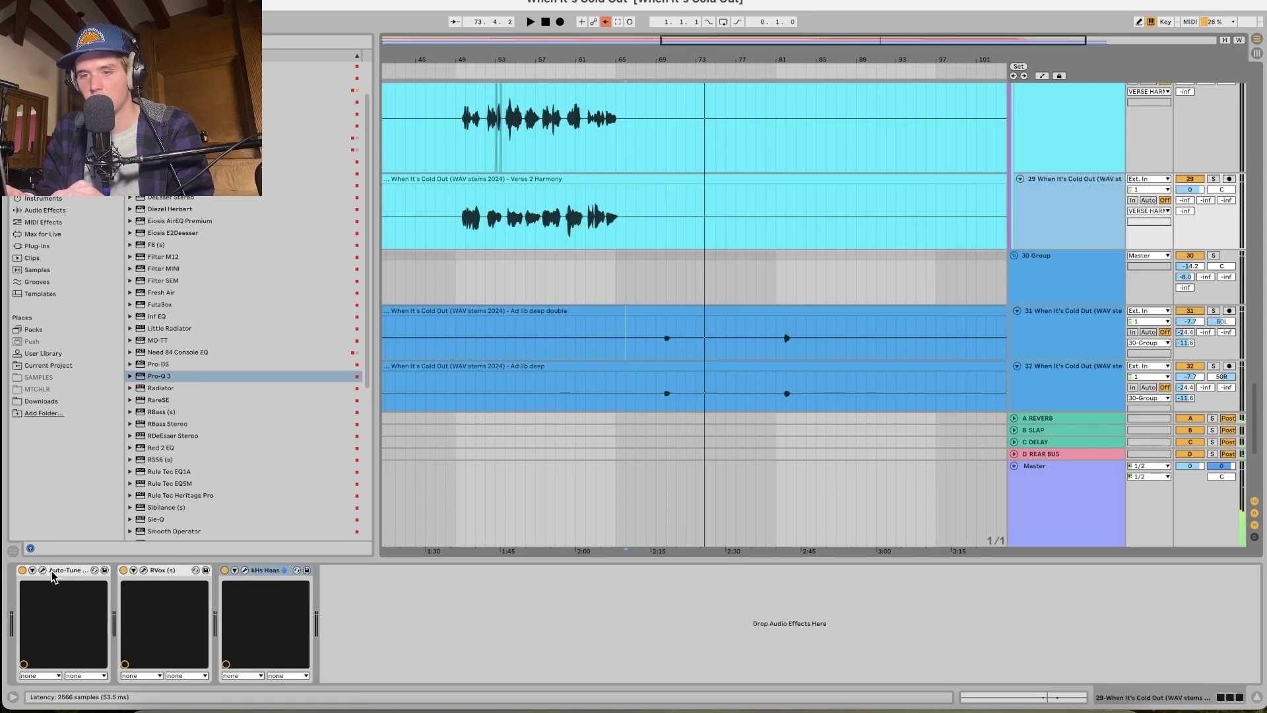
Copy the Auto-Tune effect from the Verse 2 Harmony track to the Ad lib deep double track.
click(58, 572)
click(1052, 339)
right_click(878, 596)
click(892, 598)
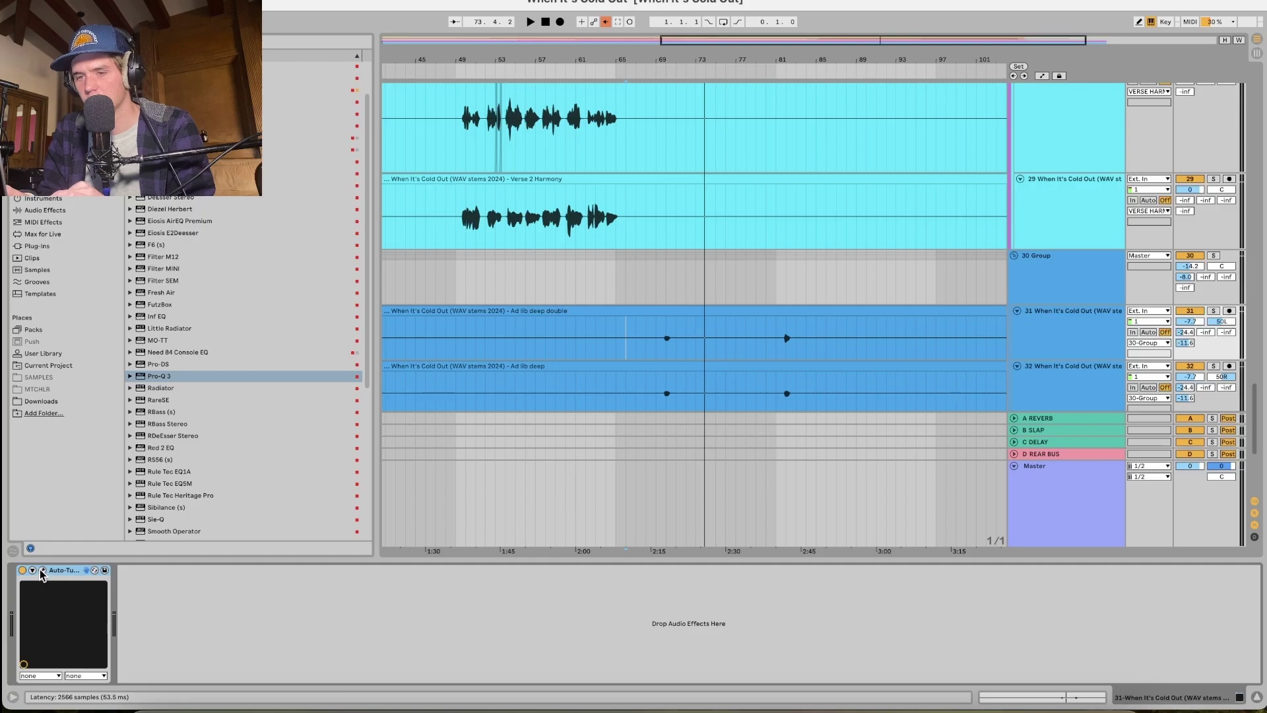
Check the input type in the Auto-Tune Artist settings of the Ad lib deep double track.
click(43, 570)
click(264, 96)
click(262, 93)
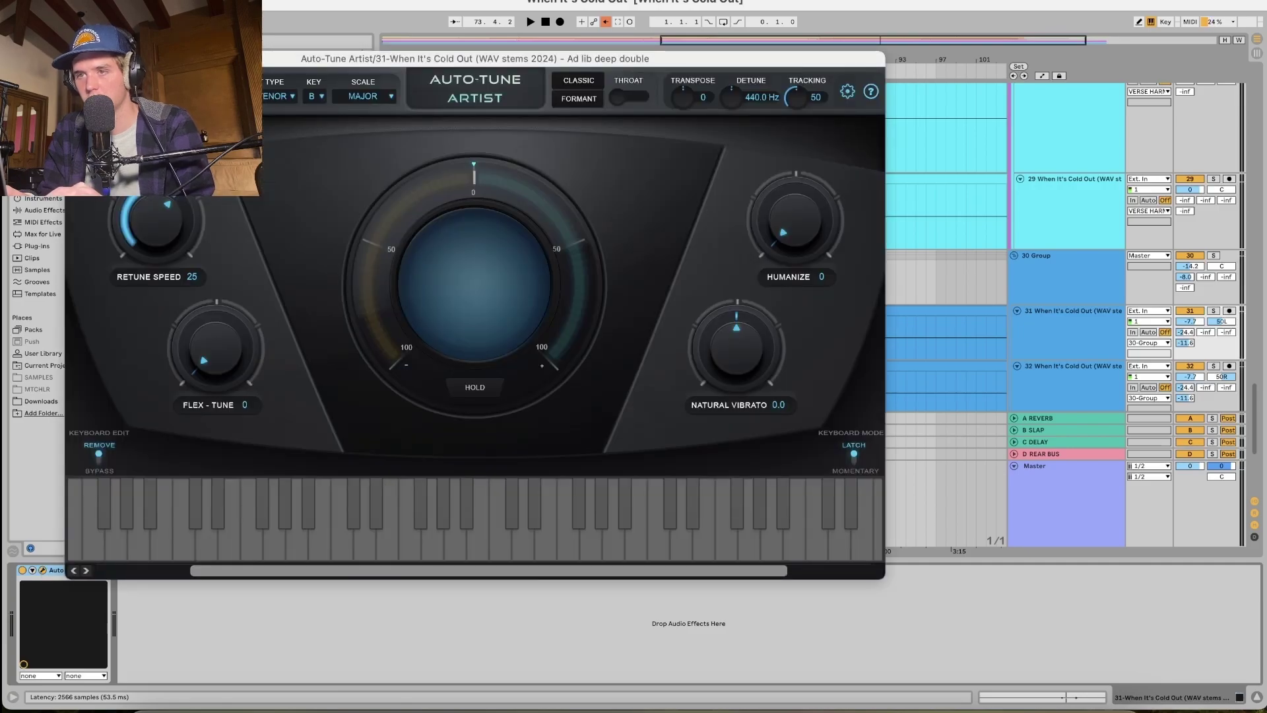
click(78, 58)
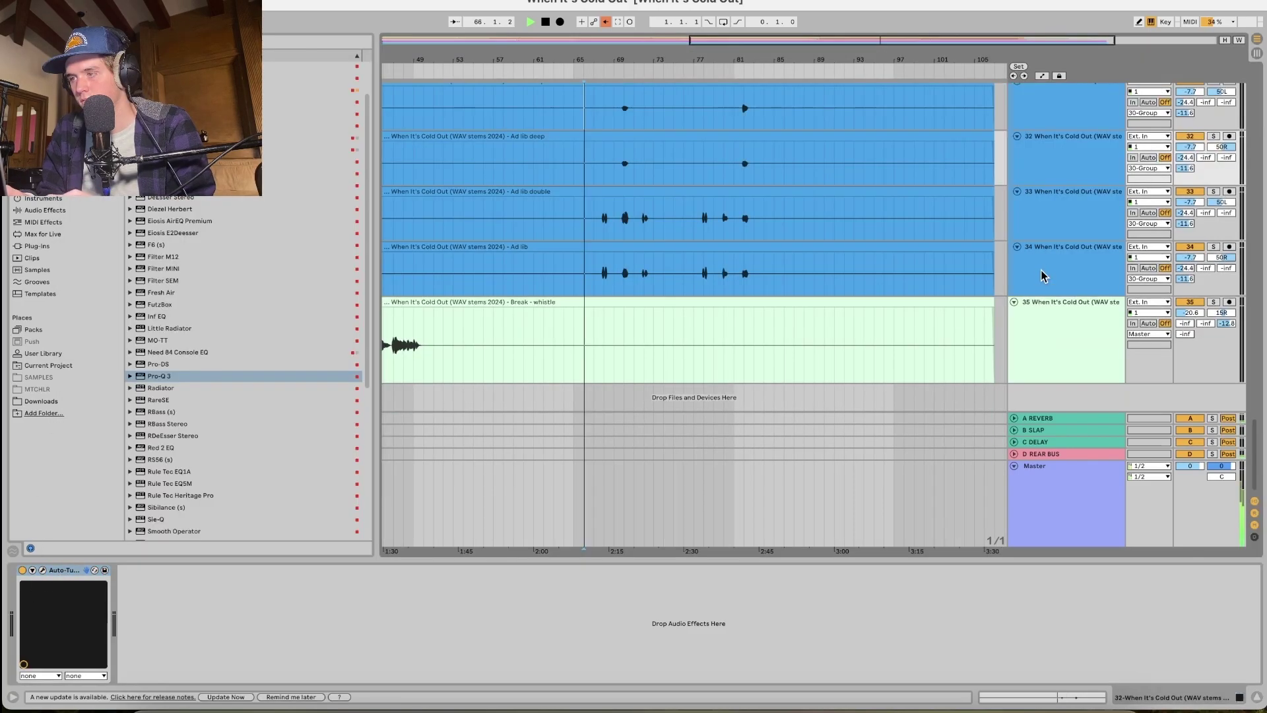
Paste the copied Auto-Tune effect onto the Ad lib and Ad lib double tracks.
click(1044, 275)
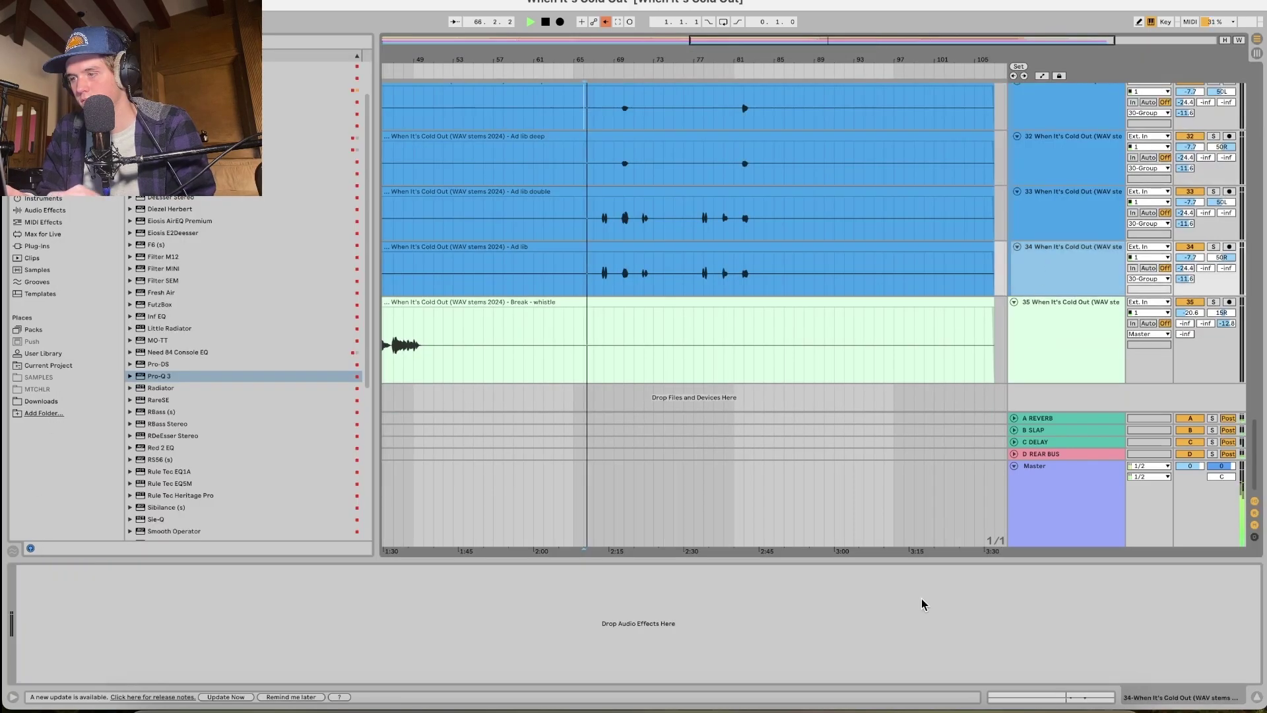
right_click(866, 649)
click(878, 655)
click(1039, 212)
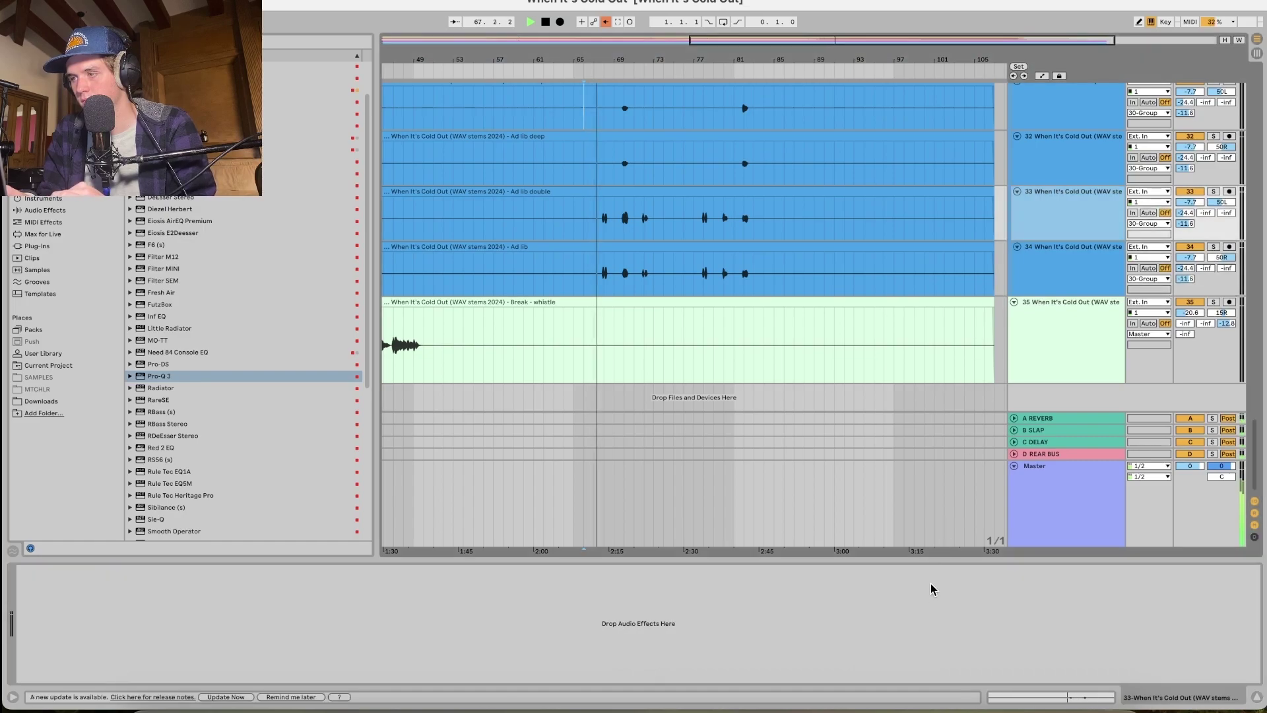
right_click(929, 625)
click(944, 630)
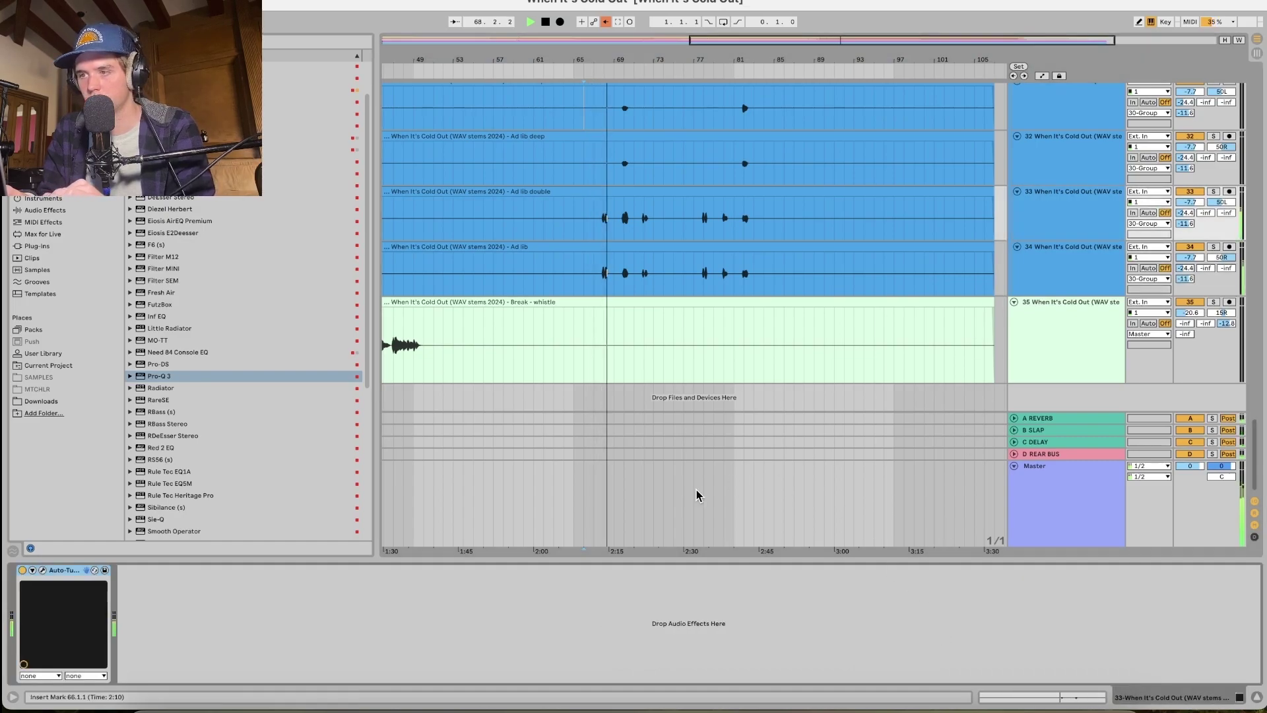
Balance the ad lib group during playback, with volume at about -20.9 dB and the C-DELAY send at about -1.2 dB.
scroll(775, 356, up, 4)
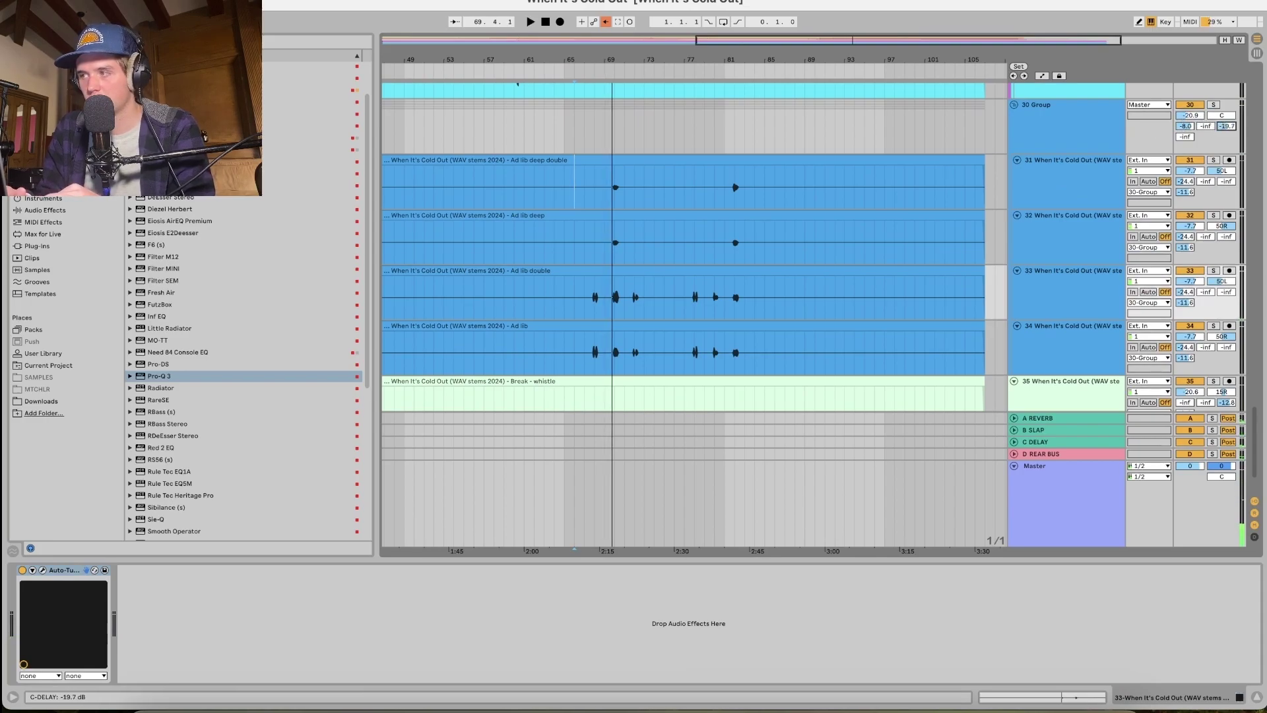
key(space)
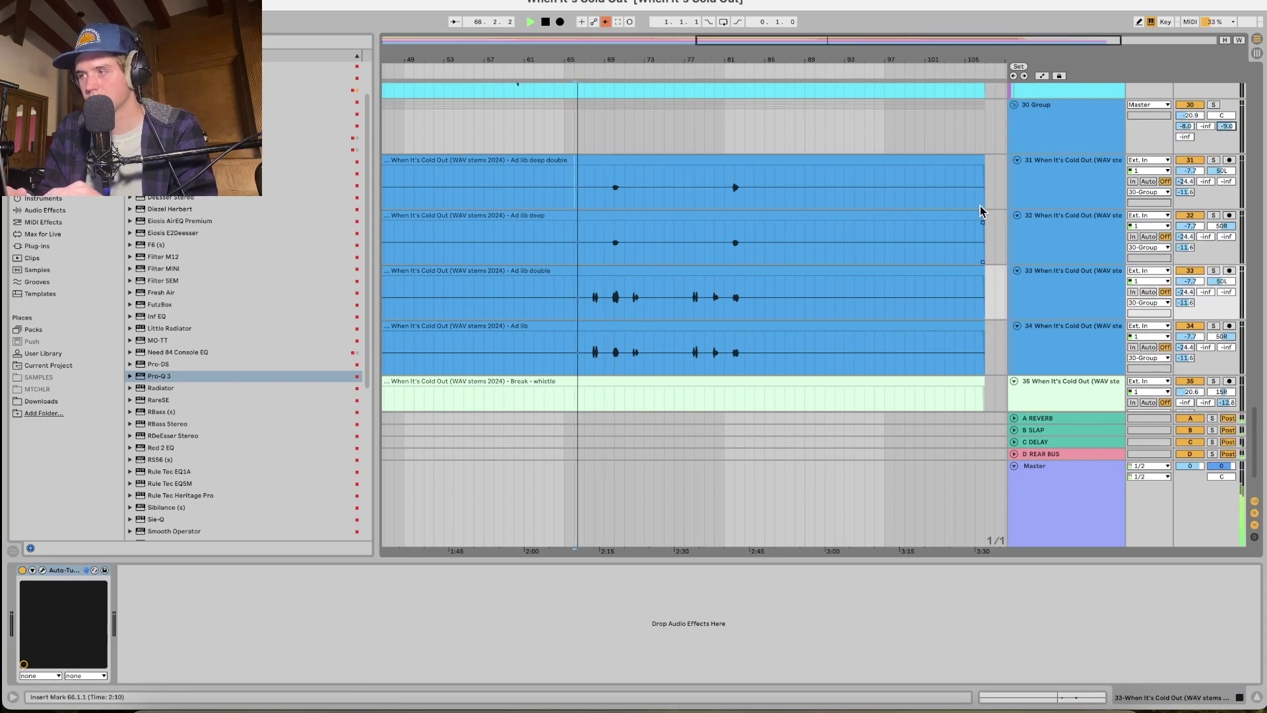
click(589, 263)
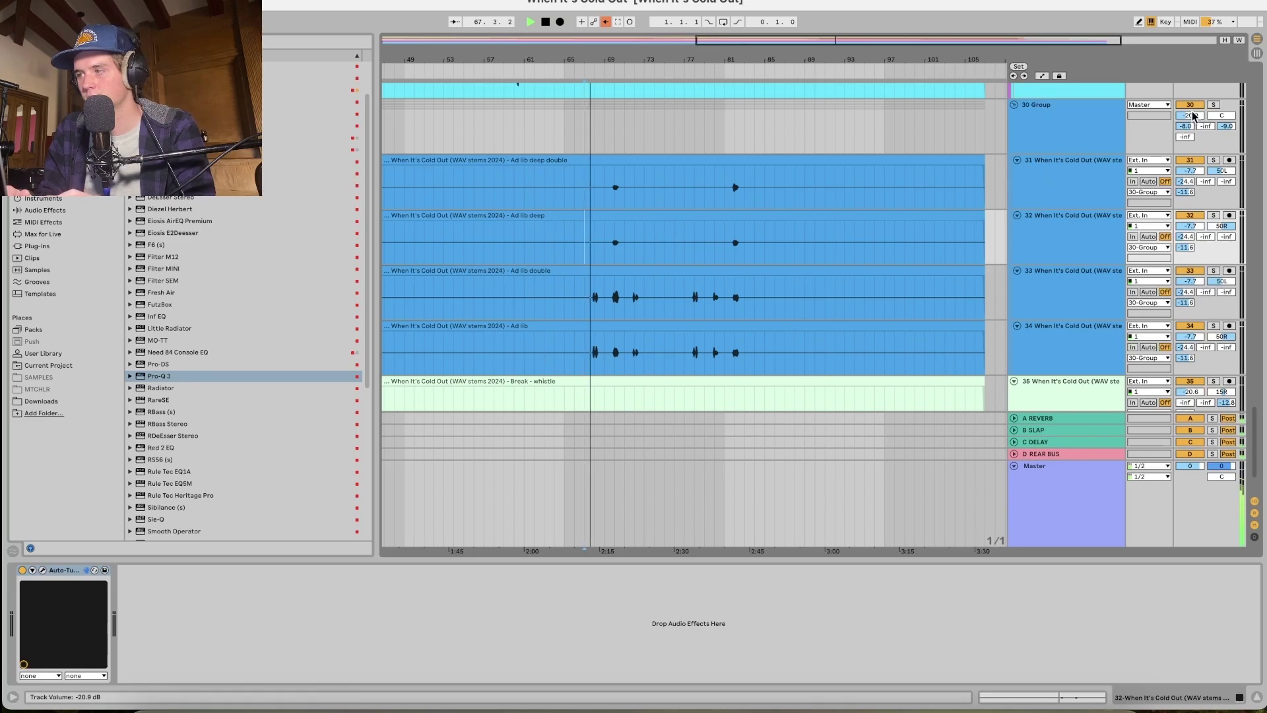
key(space)
key(space)
drag(1225, 126, 1225, 128)
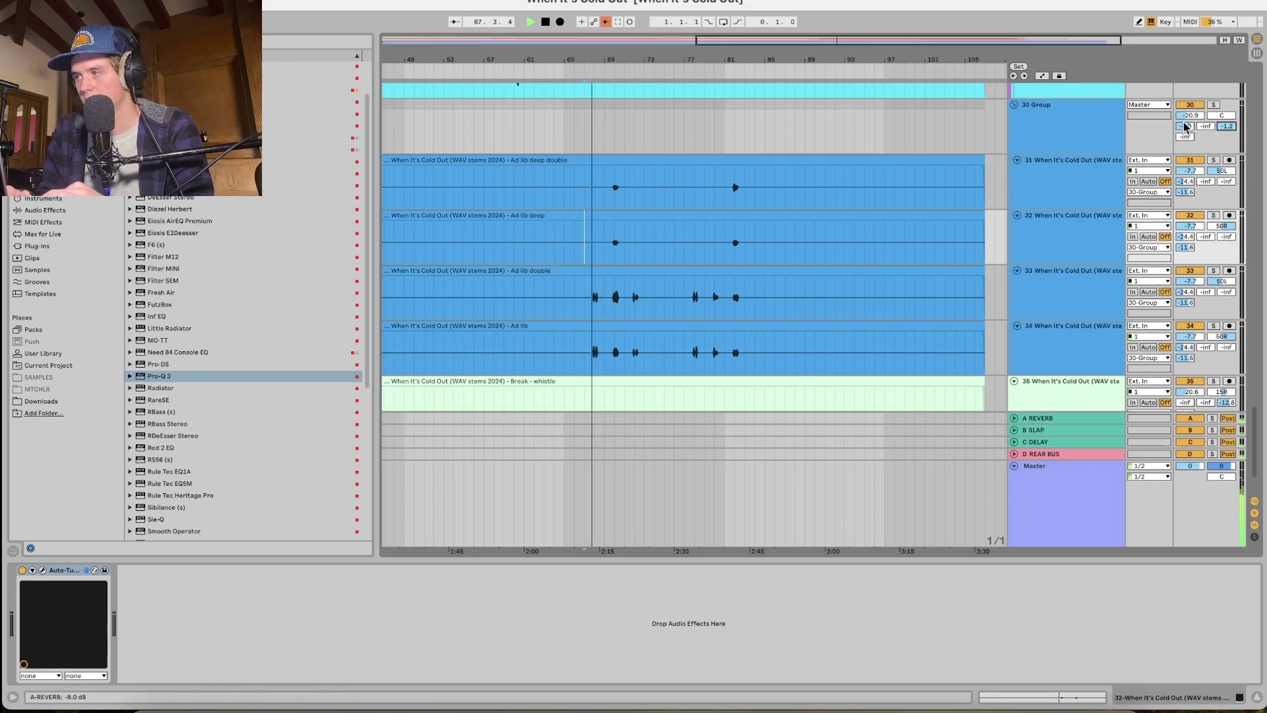
Add ValhallaRoom after Pro-Q 3 on the ad lib group, set its mix to about 48.2 %, and audition it in the mix.
click(1038, 144)
click(46, 138)
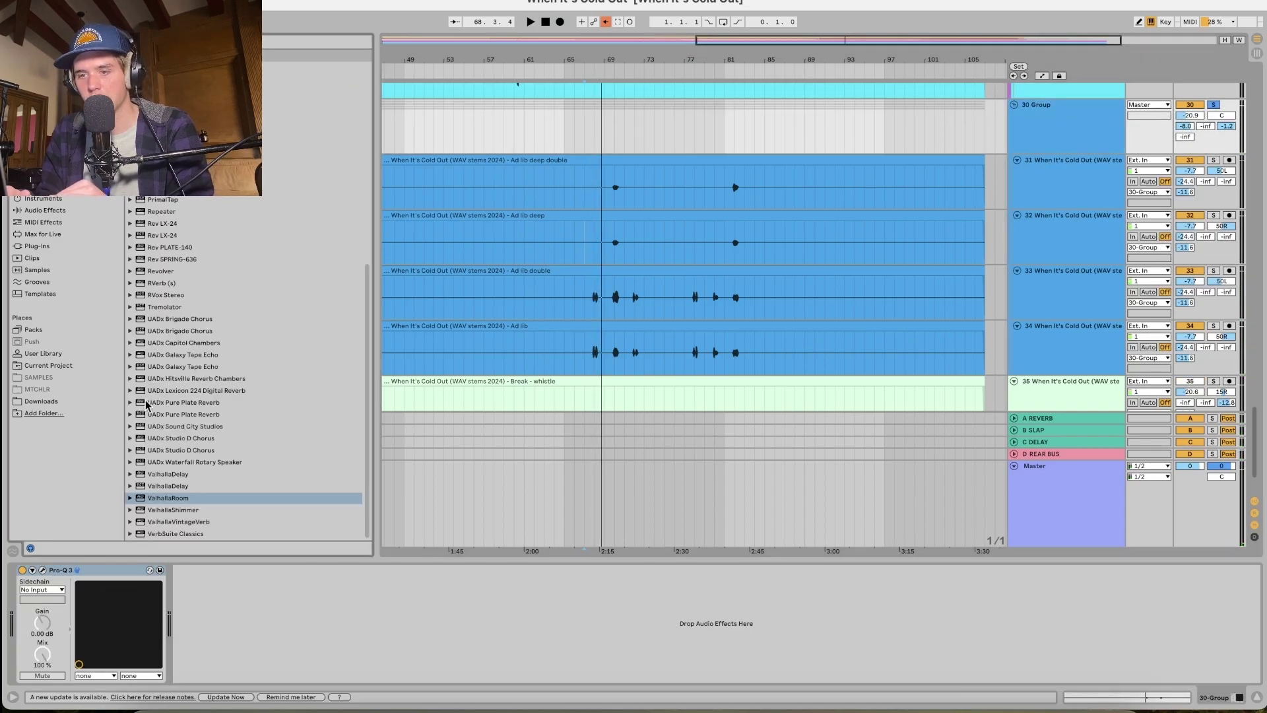
drag(161, 499, 997, 310)
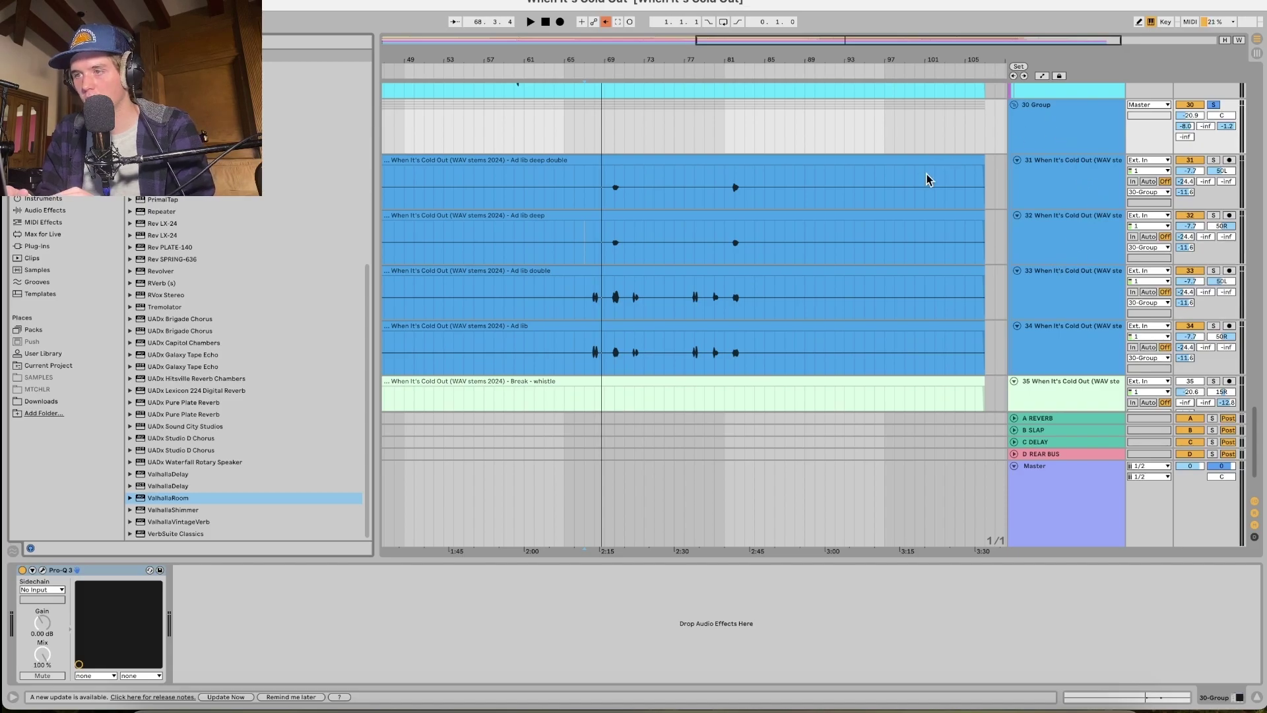
drag(104, 277, 107, 273)
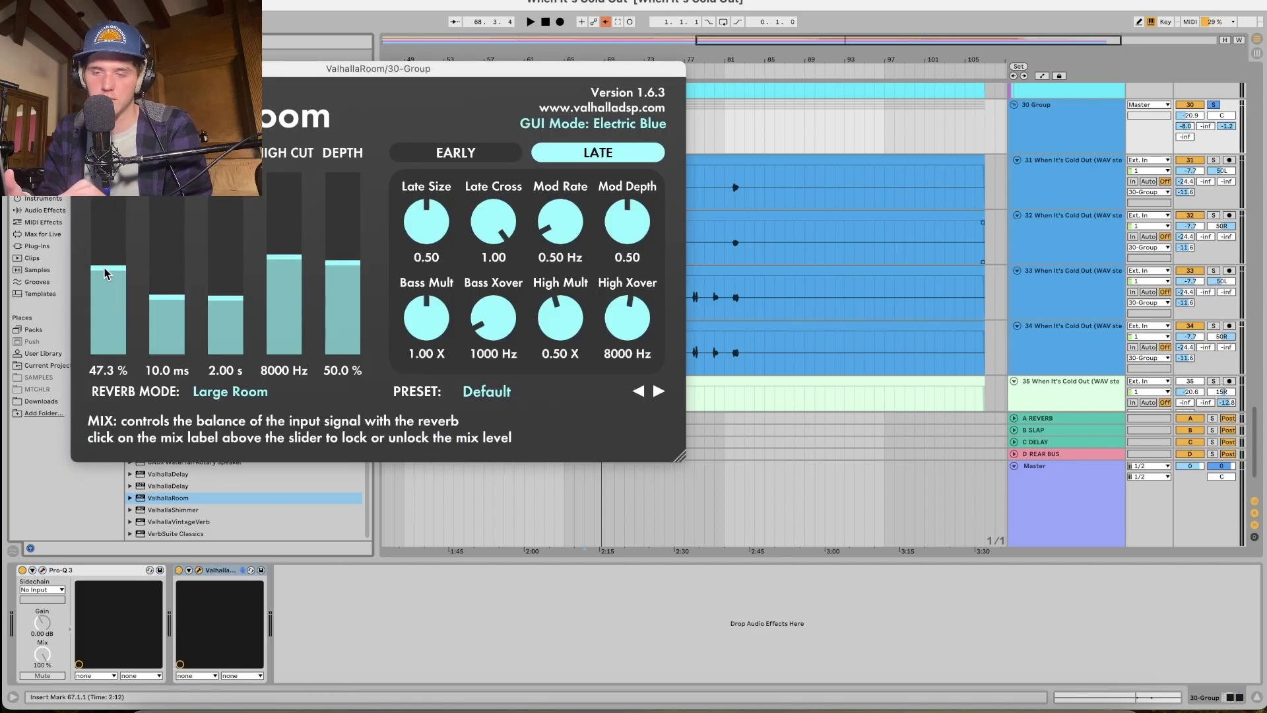
key(space)
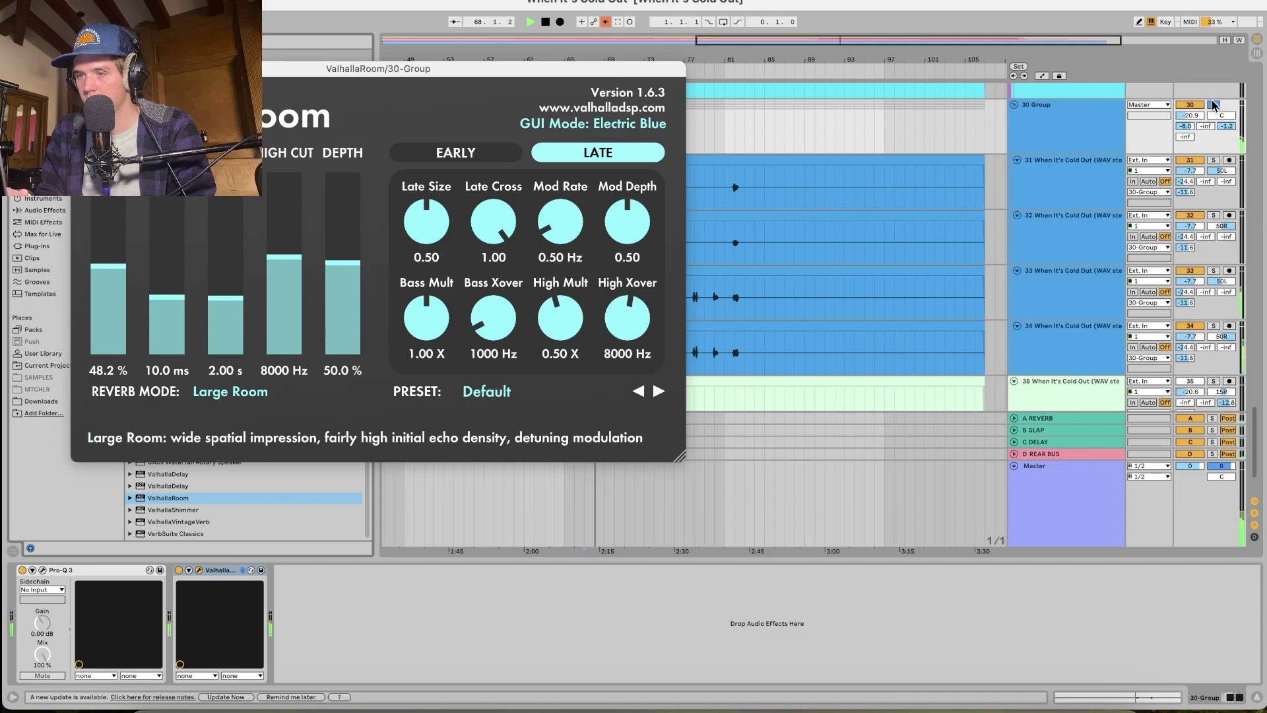
key(space)
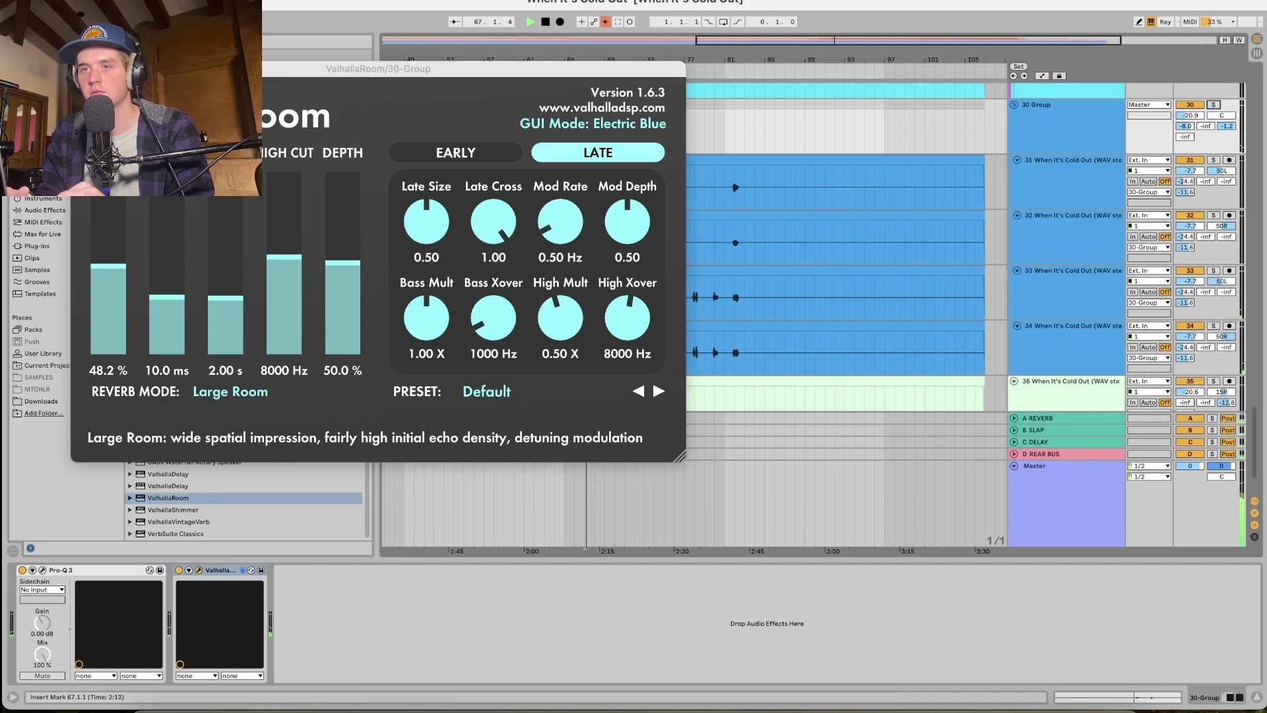
click(81, 69)
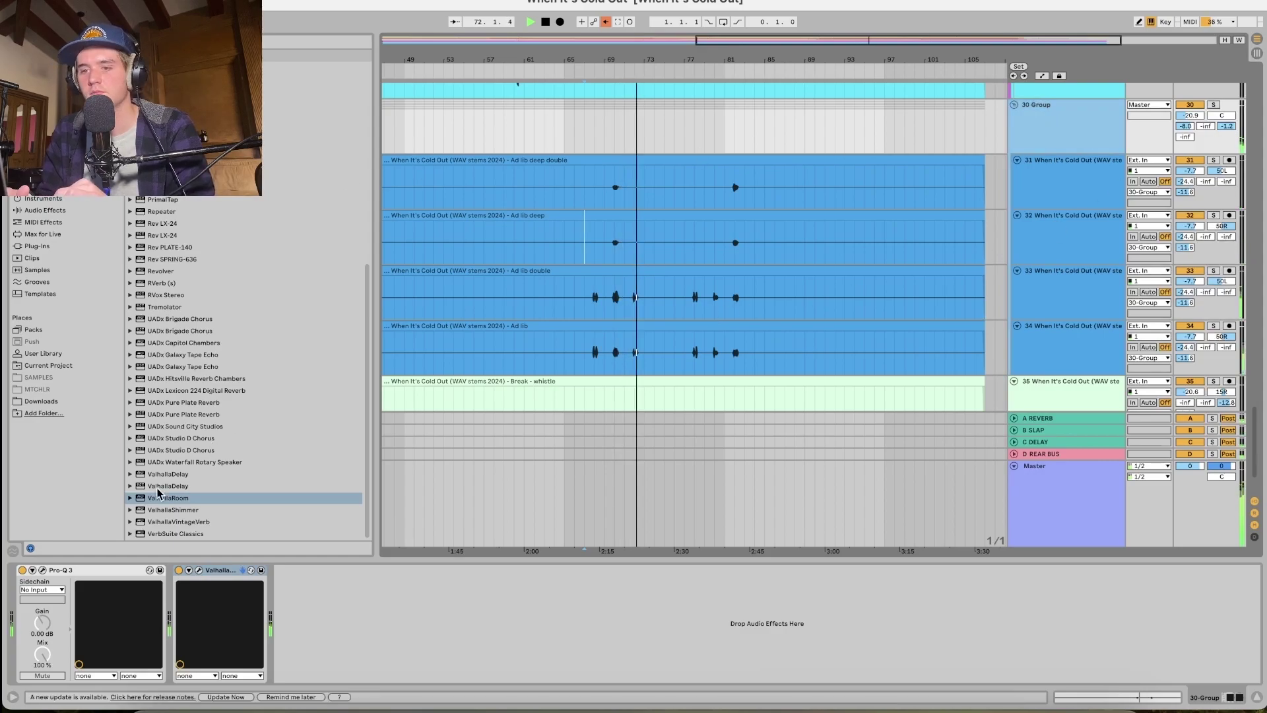
Add ValhallaDelay to the end of the ad lib group's chain in PingPong style, with note-synced delays of 1/16 and 1/8.
drag(161, 489, 300, 584)
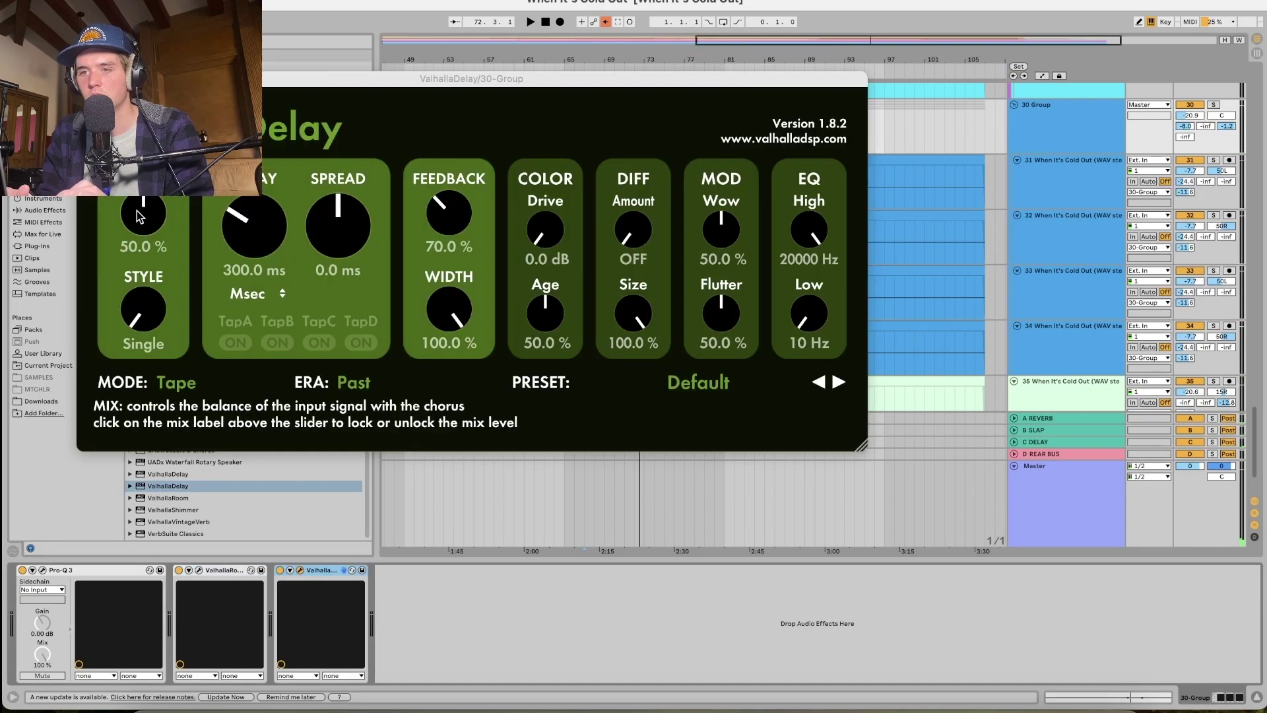
drag(143, 309, 174, 188)
click(249, 293)
click(248, 329)
click(333, 293)
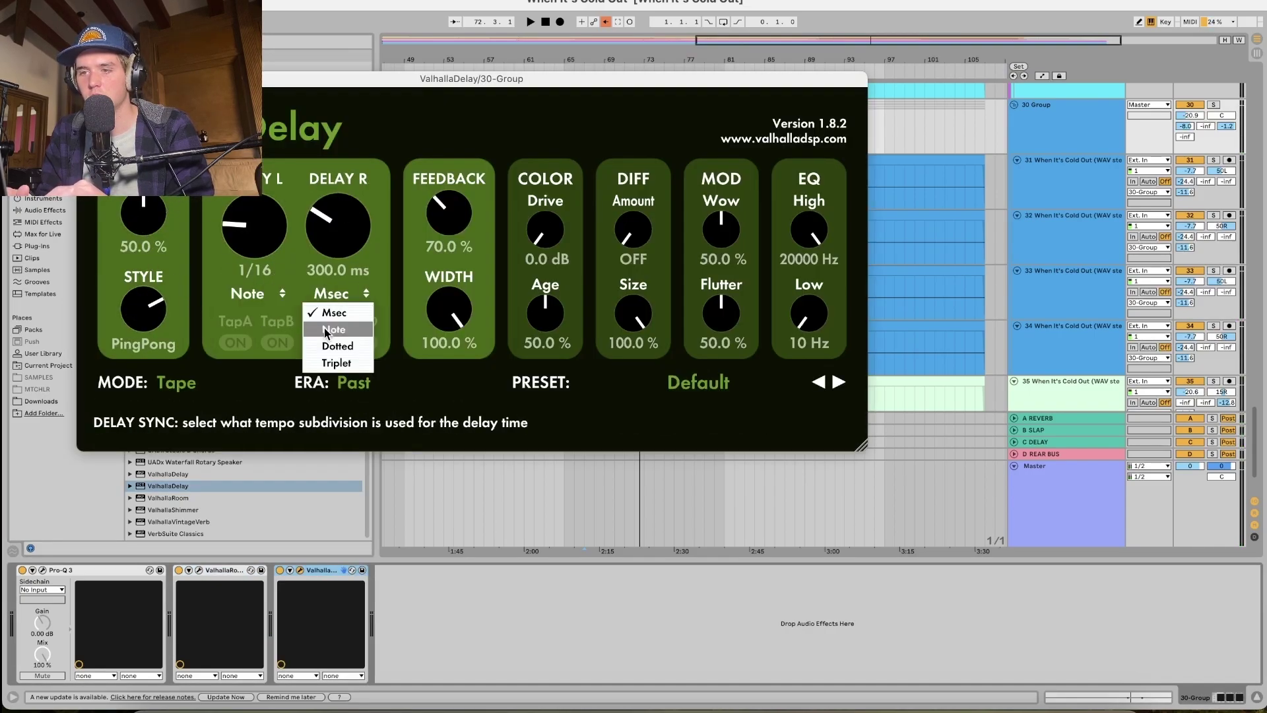
click(332, 329)
key(space)
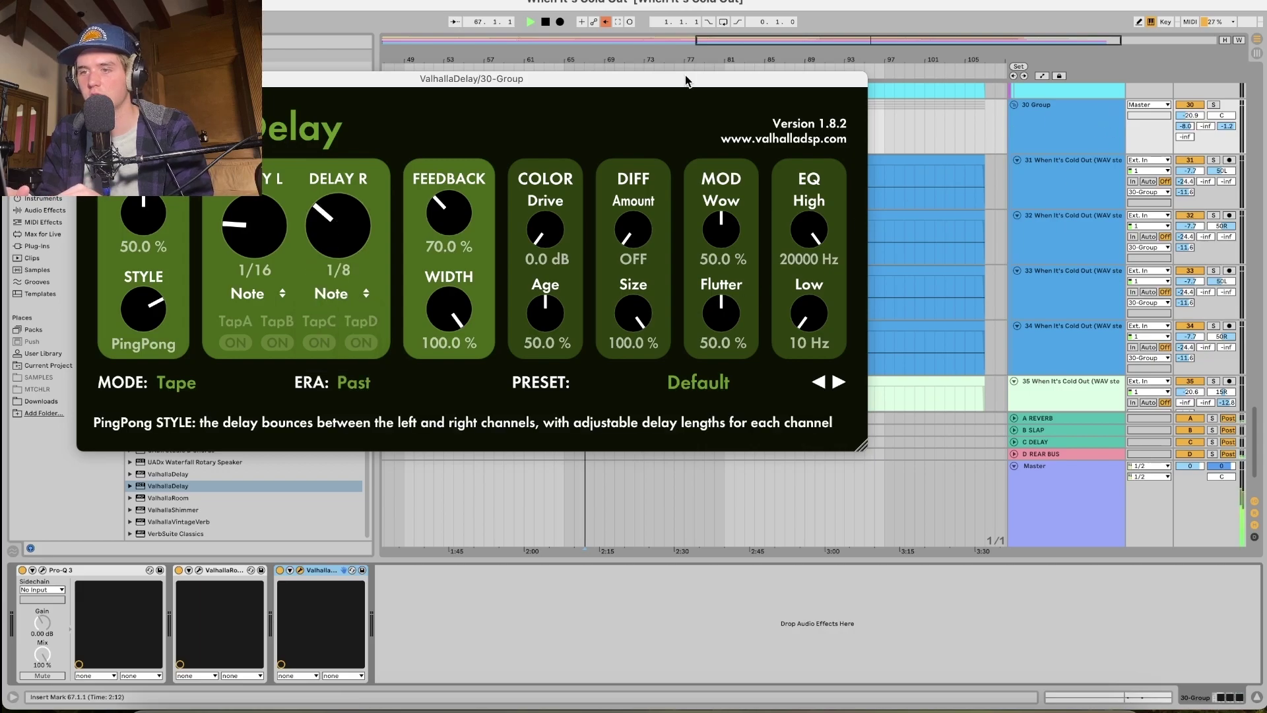
key(super+alt+p)
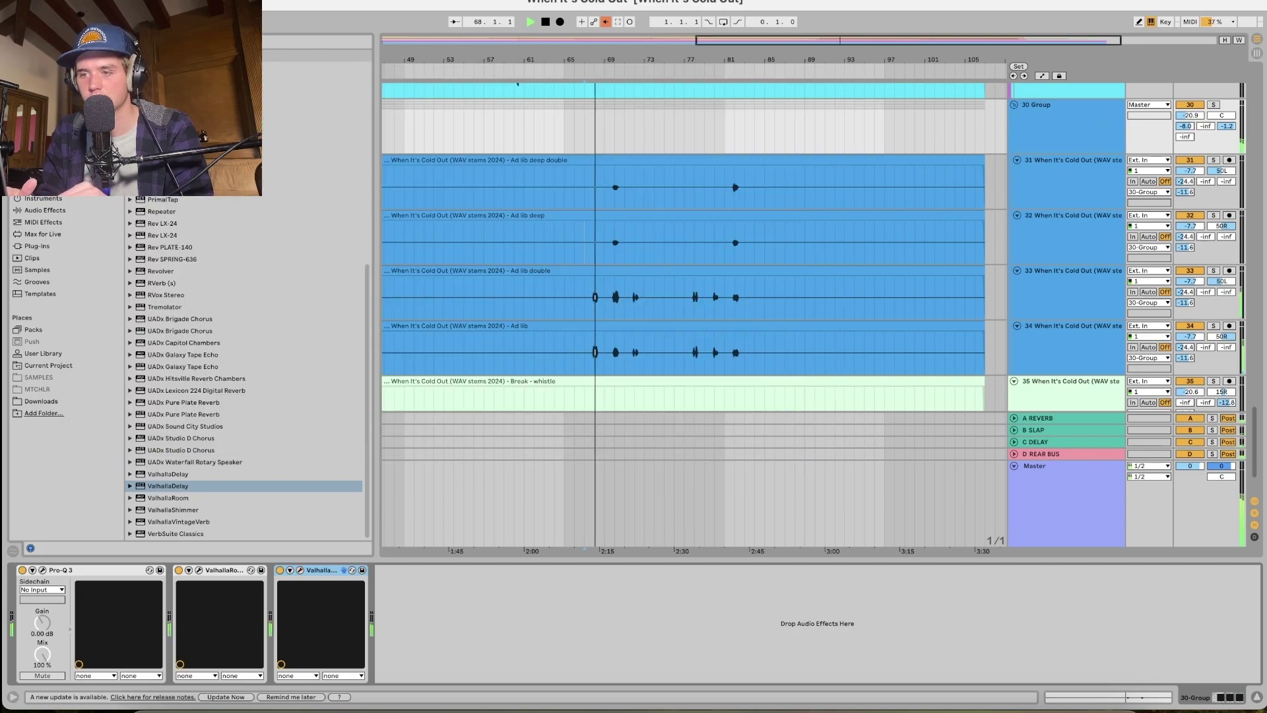
click(299, 570)
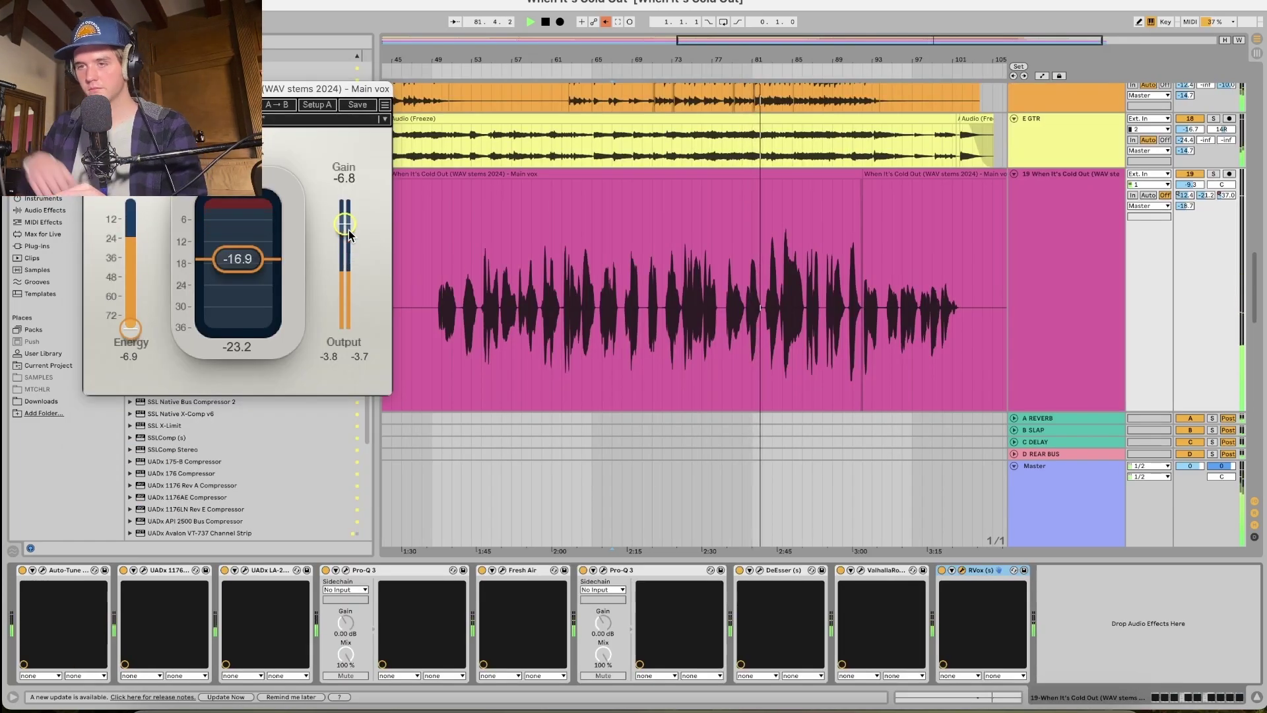
Re-enable the A-REVERB send automation on the Main vox track.
click(747, 234)
key(space)
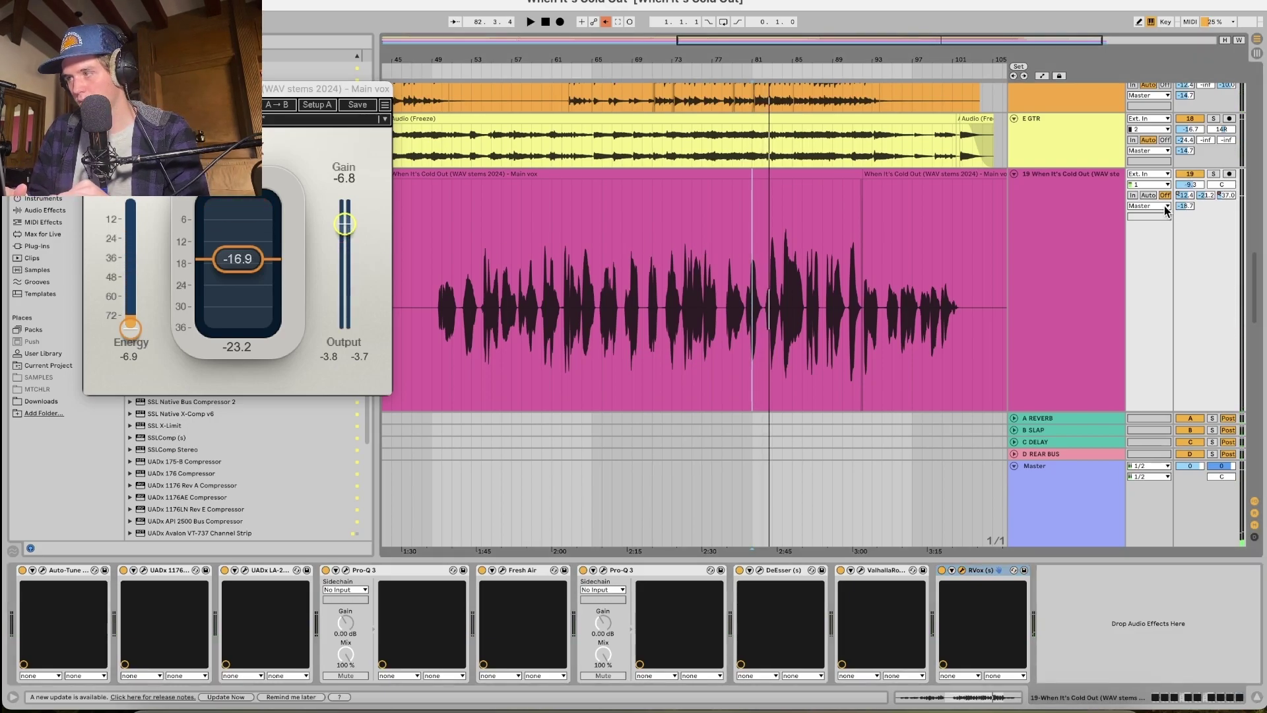
right_click(1184, 196)
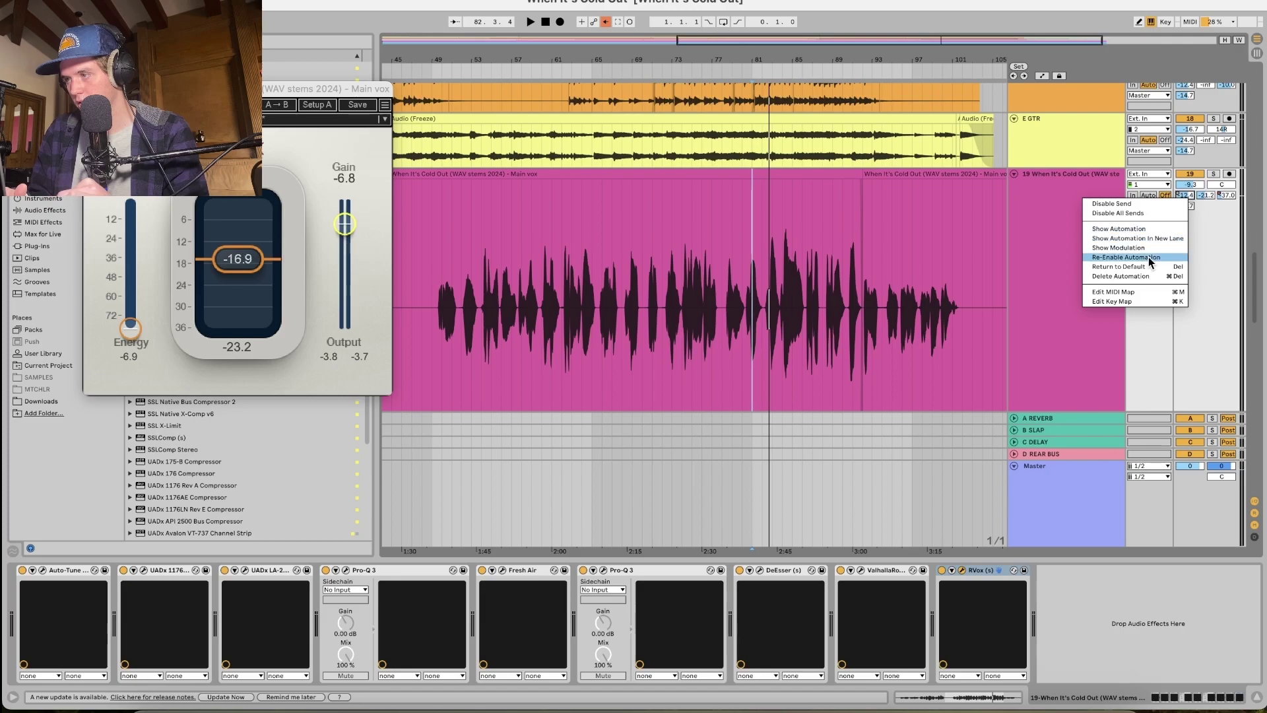
click(1152, 257)
Automate the Main vox A-REVERB send to ramp up to about -10.4 dB around bar 80.
right_click(1187, 196)
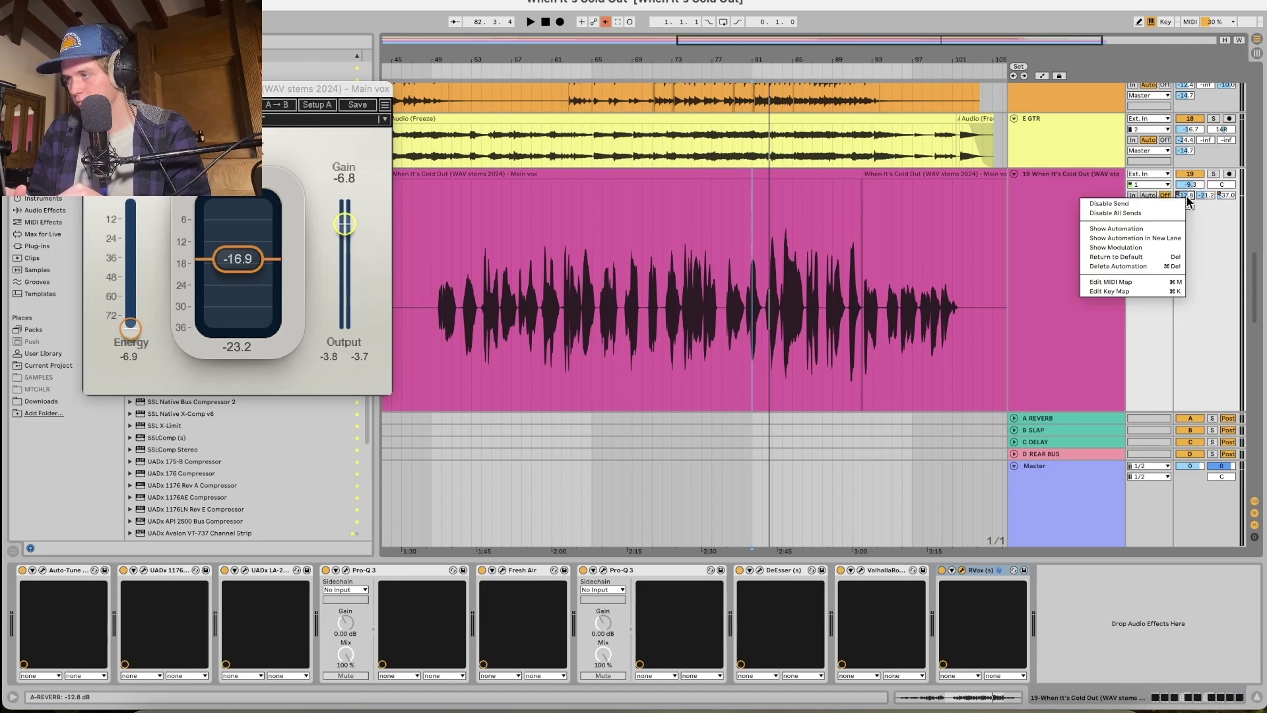
click(1079, 227)
click(733, 254)
key(space)
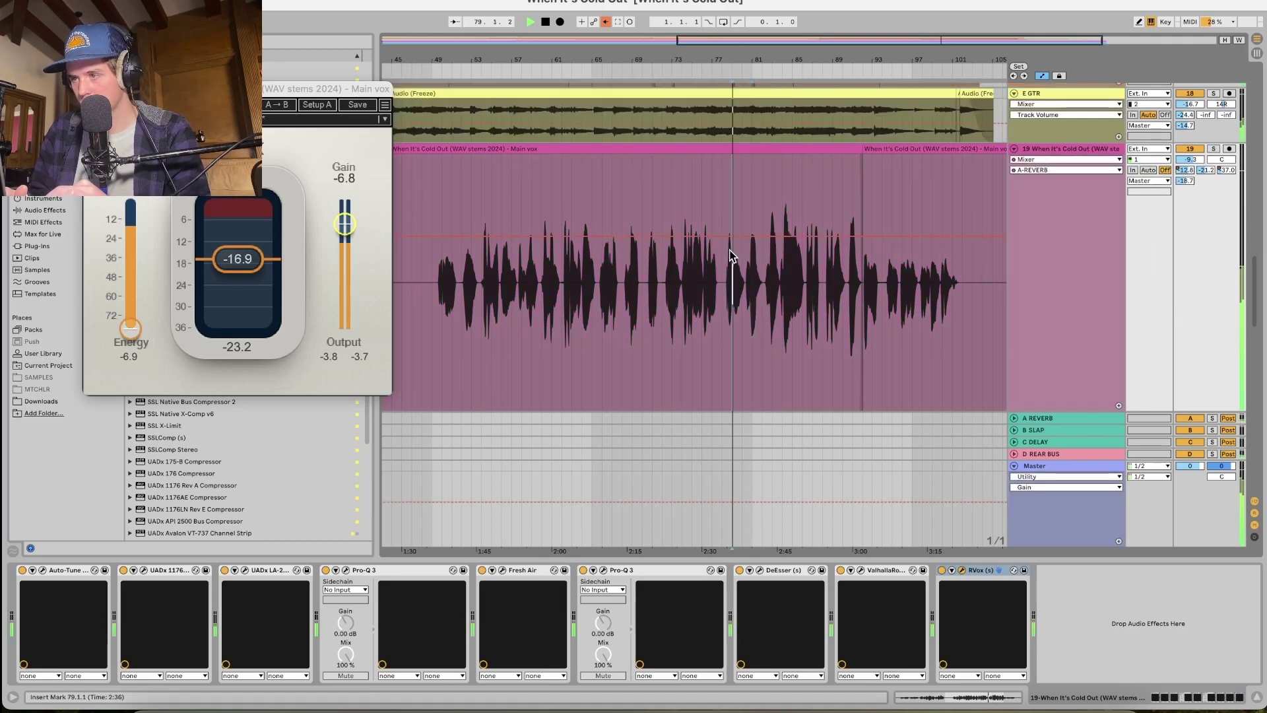
click(742, 236)
scroll(753, 243, up, 3)
mouse_move(753, 236)
mouse_down()
mouse_move(752, 193)
mouse_move(753, 230)
mouse_up()
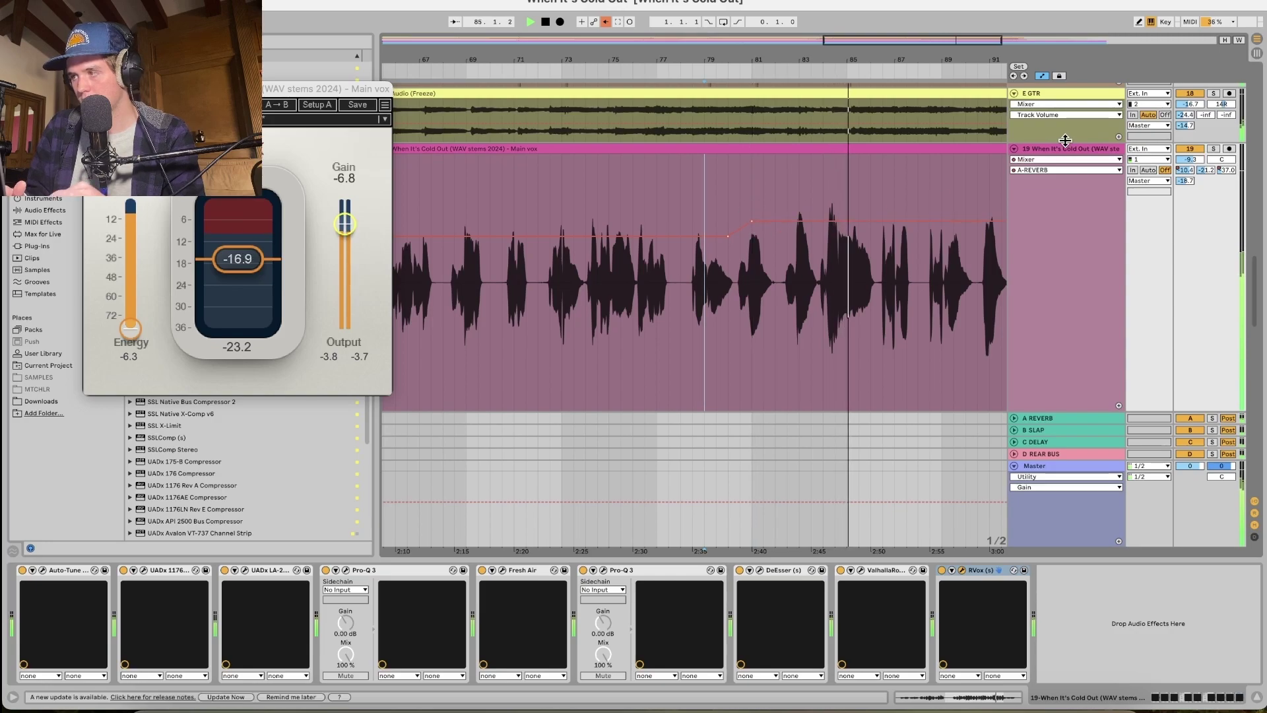
Automate the Main vox C-DELAY send to ramp up to about -22.6 dB around bar 81, and audition the section.
key(w)
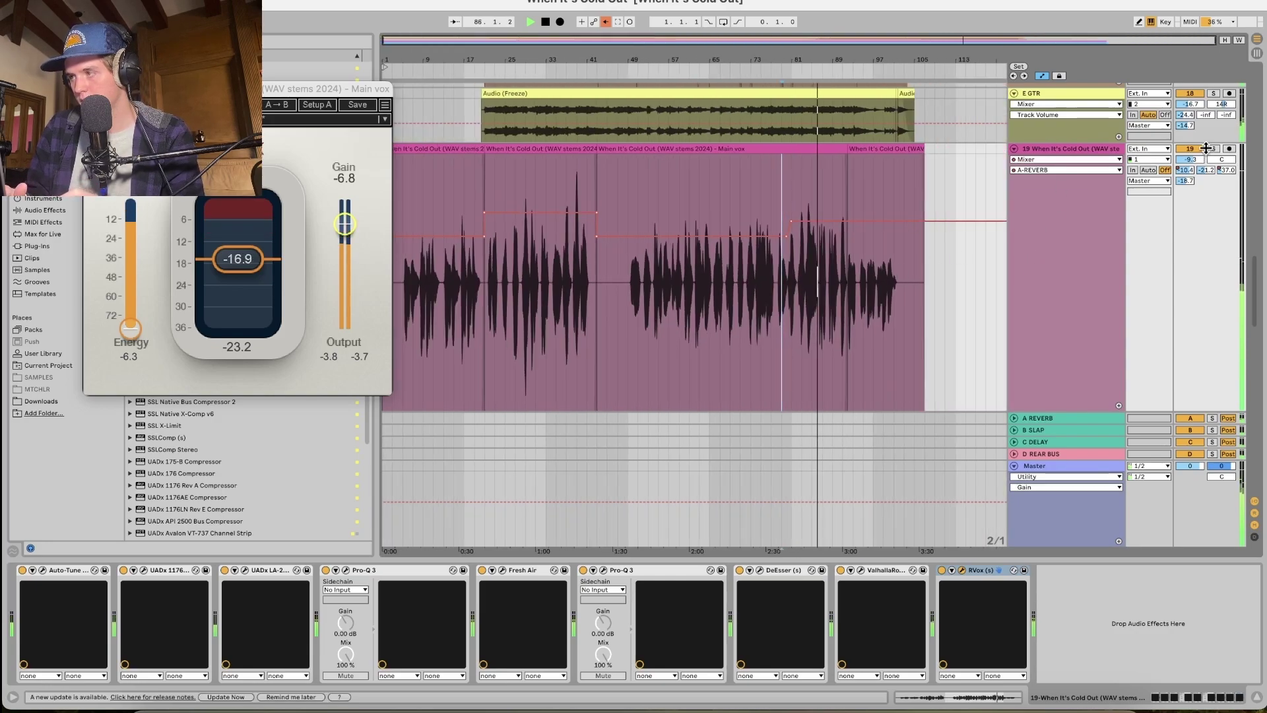
key(space)
right_click(1226, 170)
click(1173, 205)
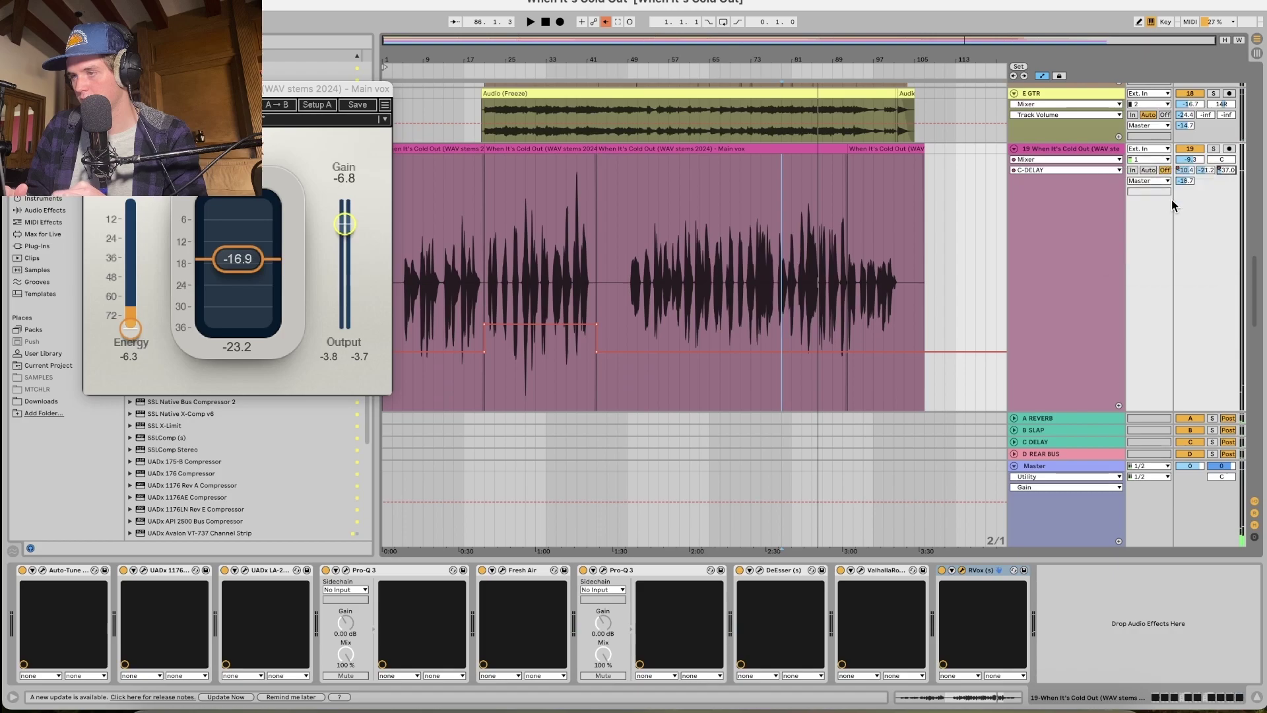
scroll(837, 247, up, 6)
click(496, 356)
key(space)
click(545, 352)
drag(558, 350, 560, 301)
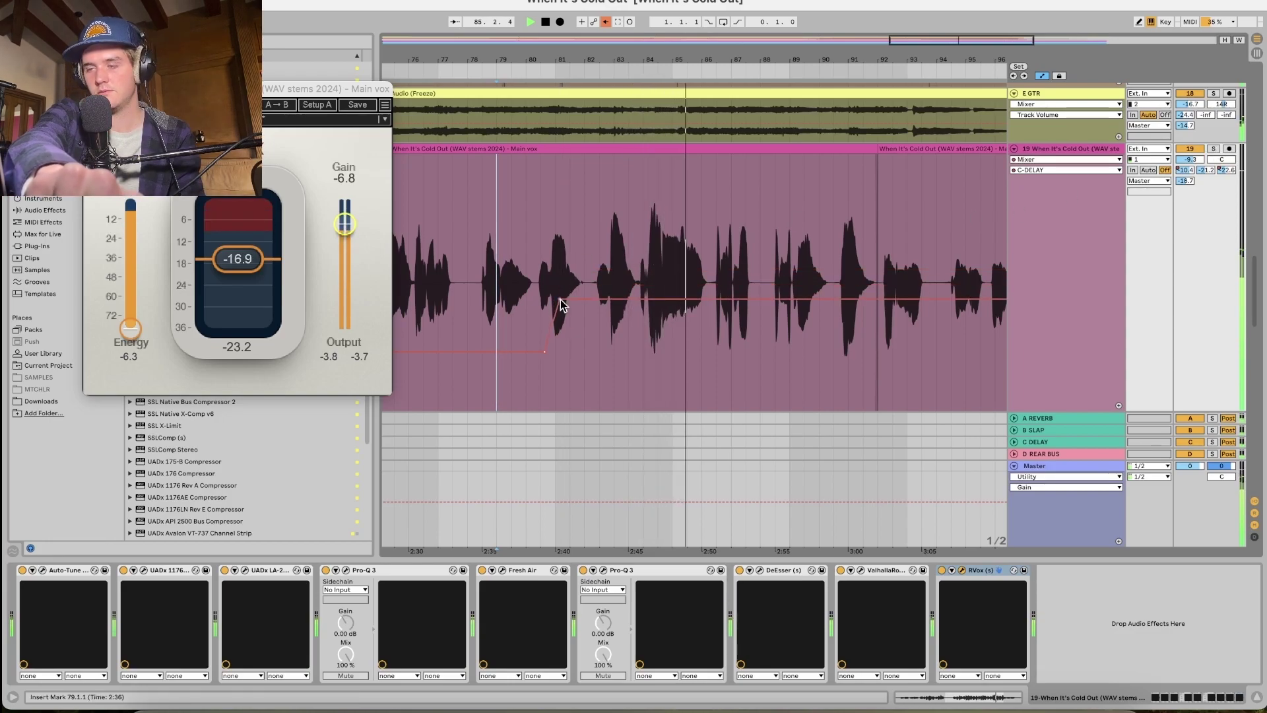
key(super+alt+p)
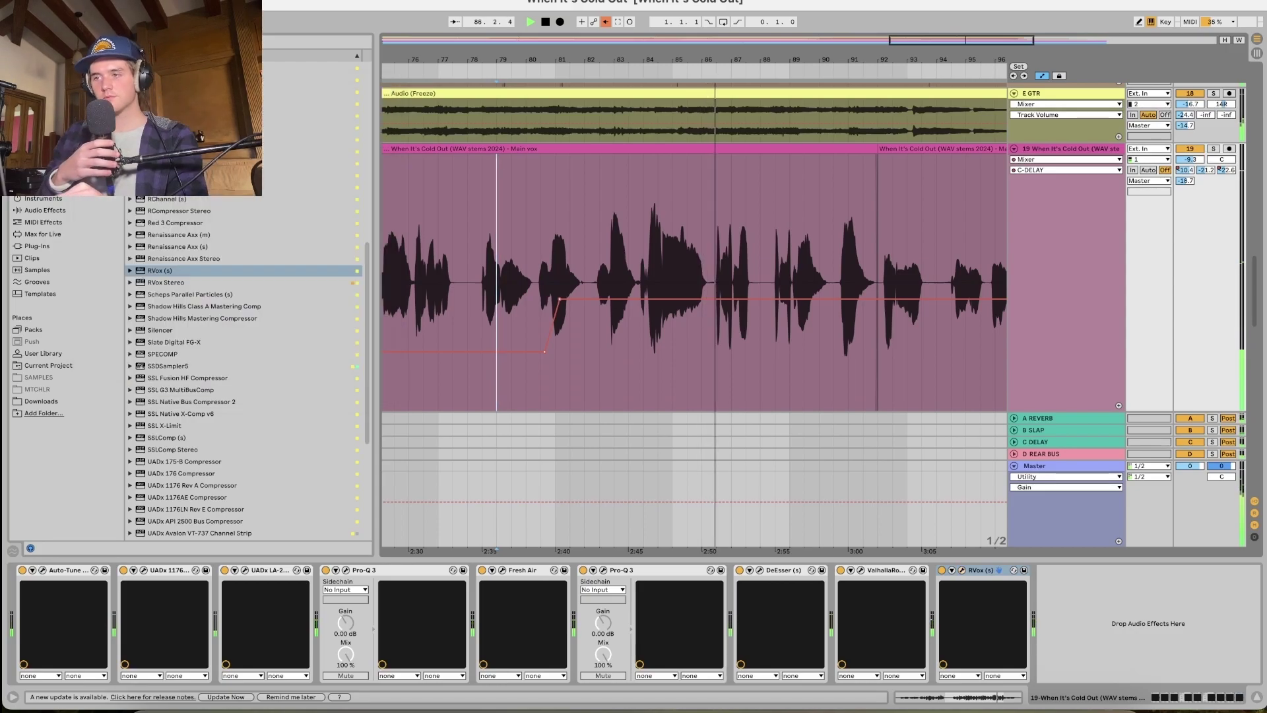
click(491, 323)
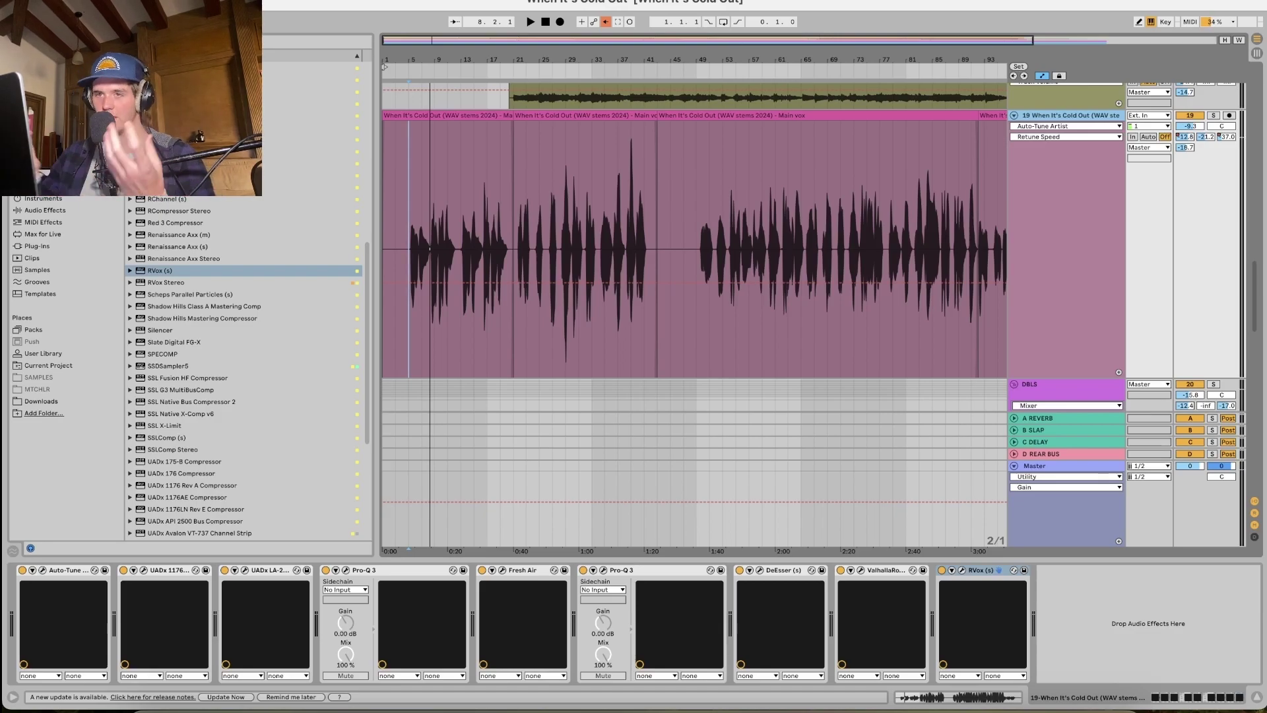
Add Melodyne at the start of the Main vox effect chain and snap all its detected notes to the nearest pitches.
key(super+f)
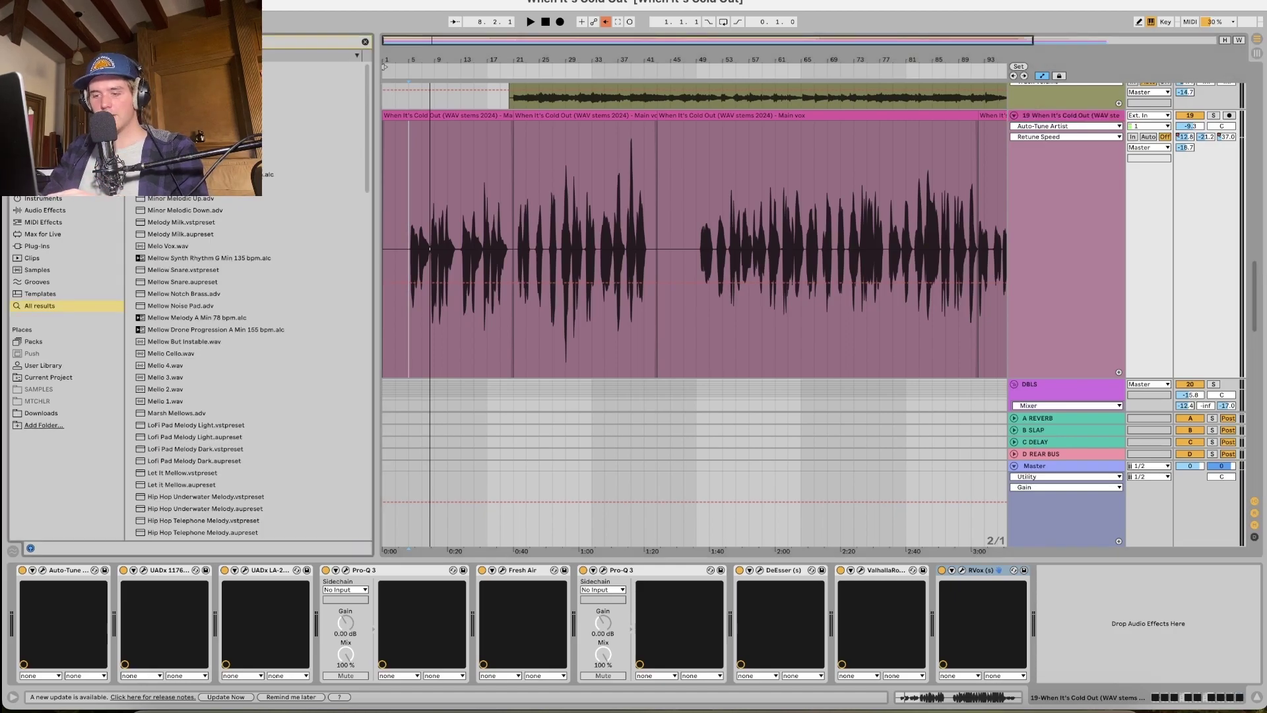
drag(198, 67, 24, 633)
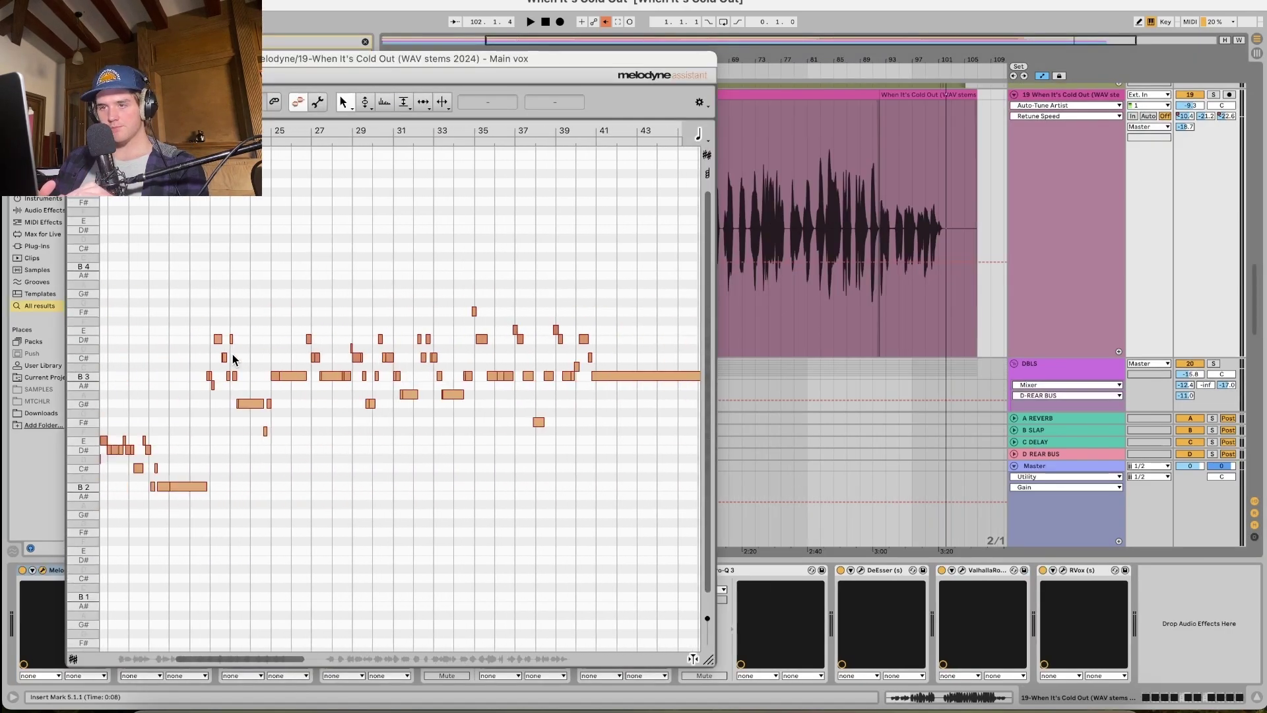
key(super+a)
scroll(263, 346, up, 4)
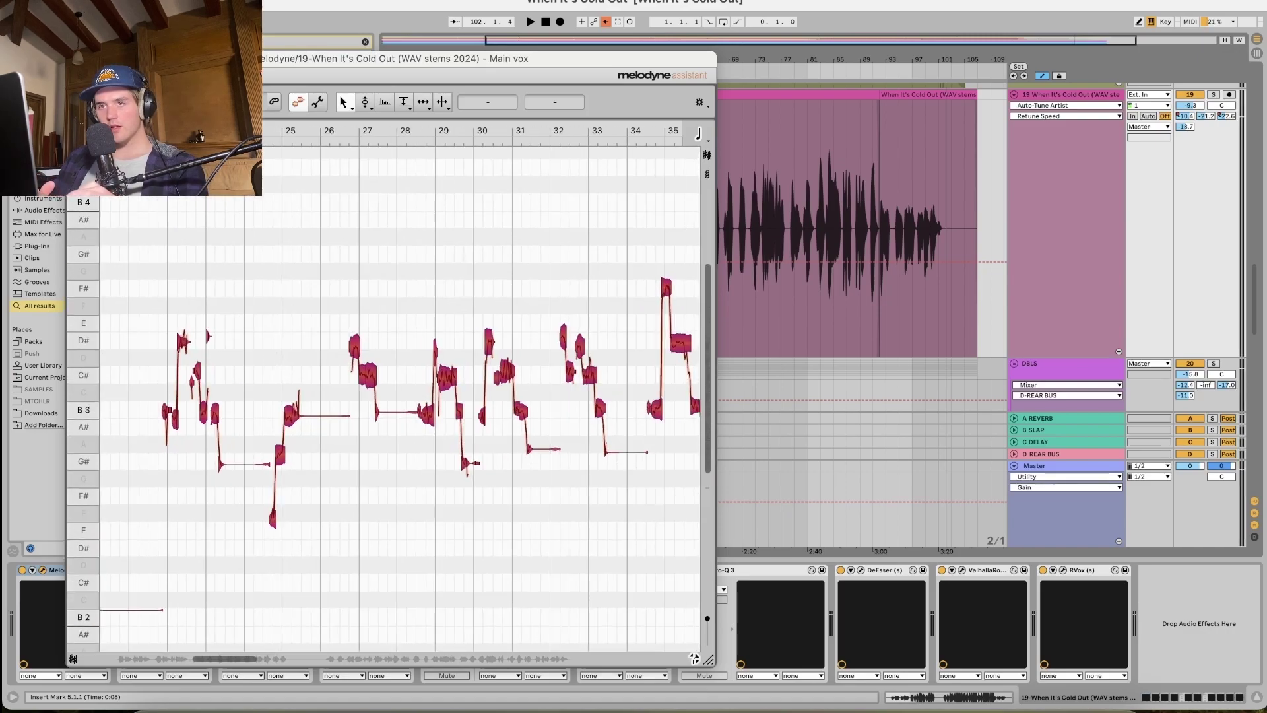
double_click(292, 414)
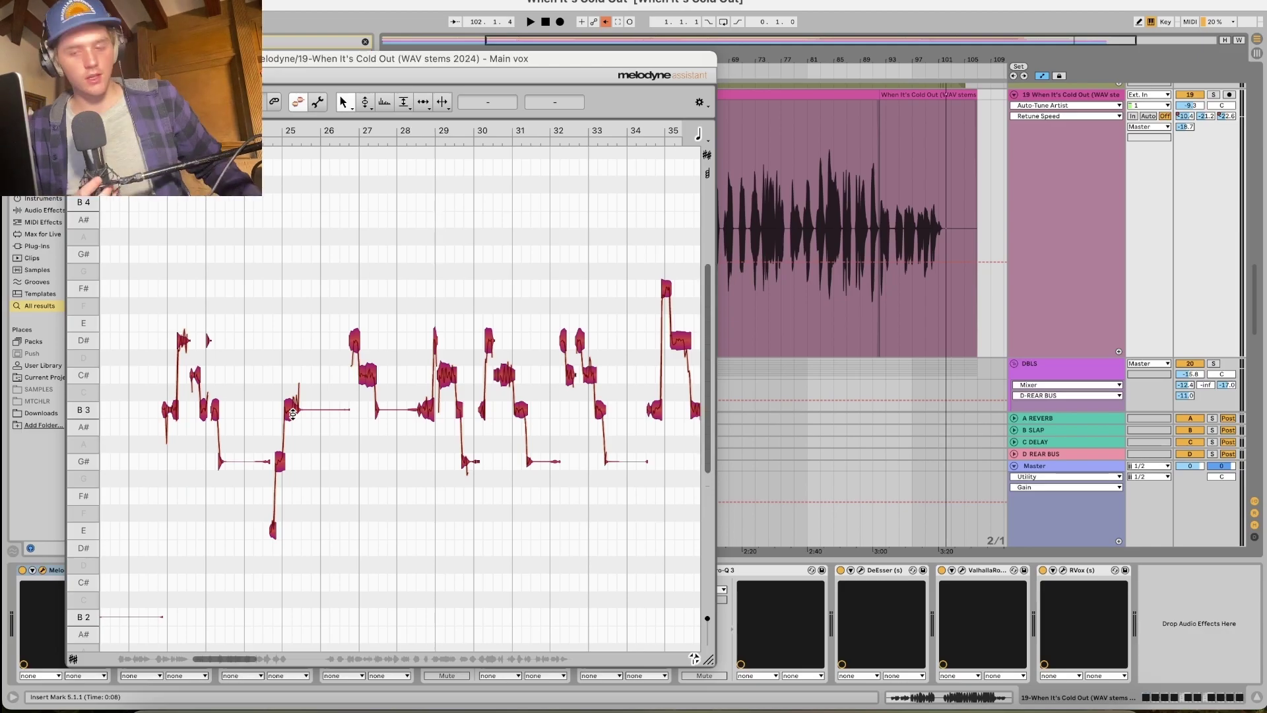
key(space)
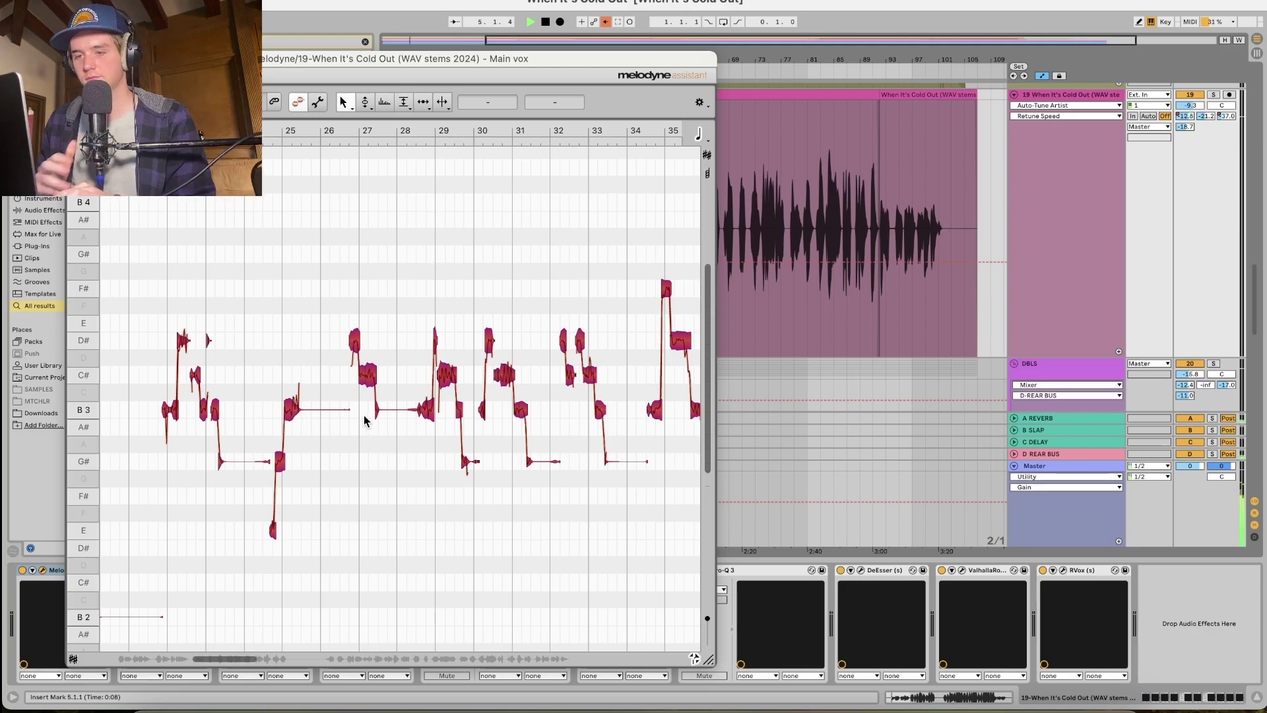
Stop playback and split the first sustained vocal note in bar 5 in Melodyne.
drag(461, 58, 966, 55)
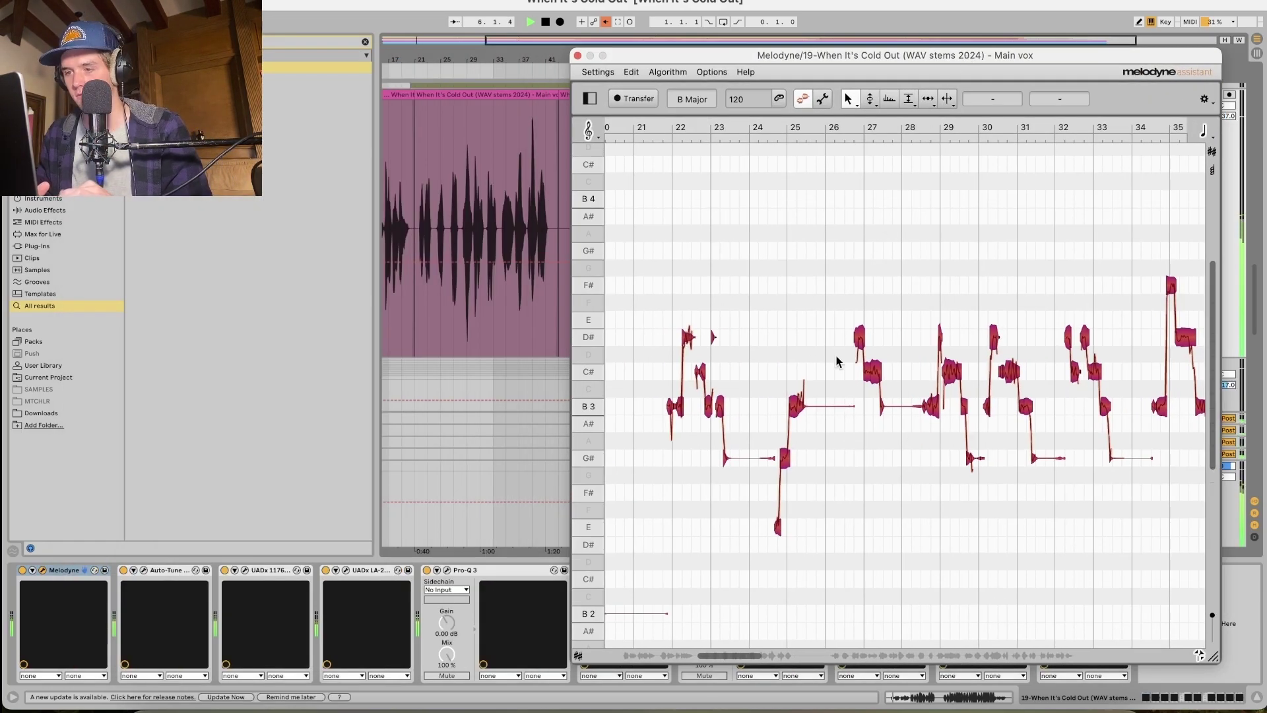
key(space)
scroll(894, 478, up, 10)
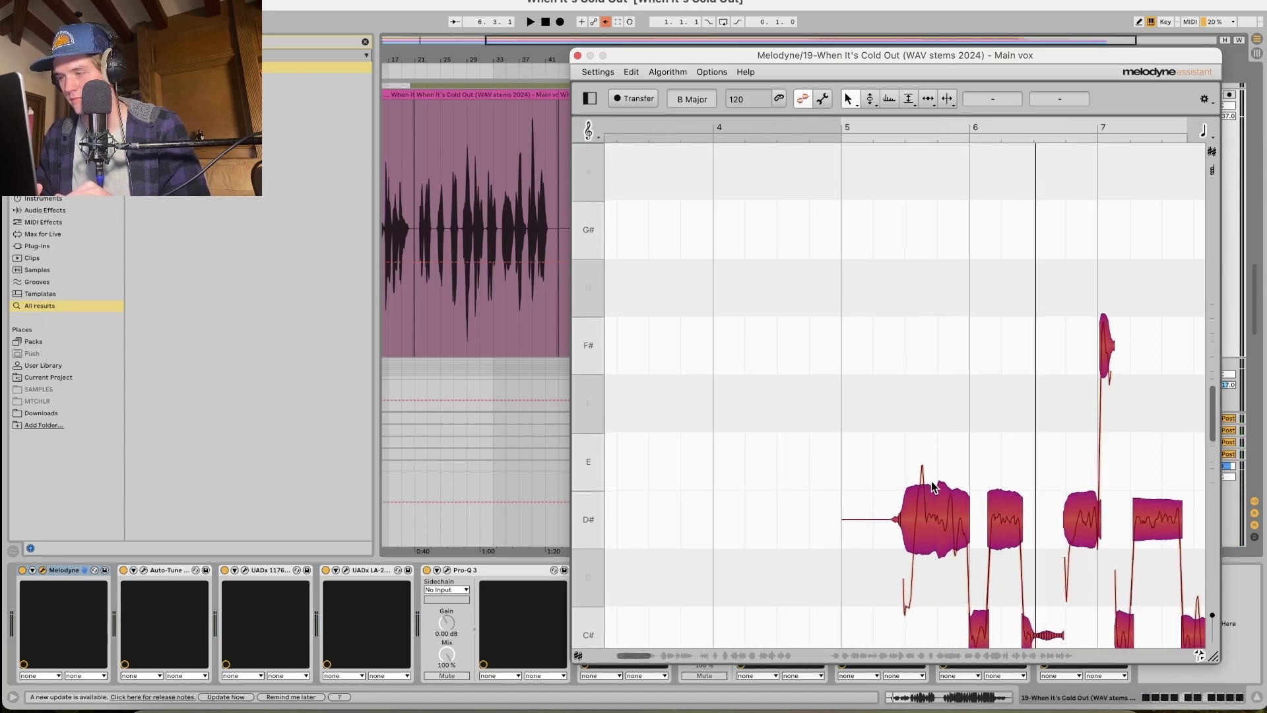
scroll(932, 486, up, 3)
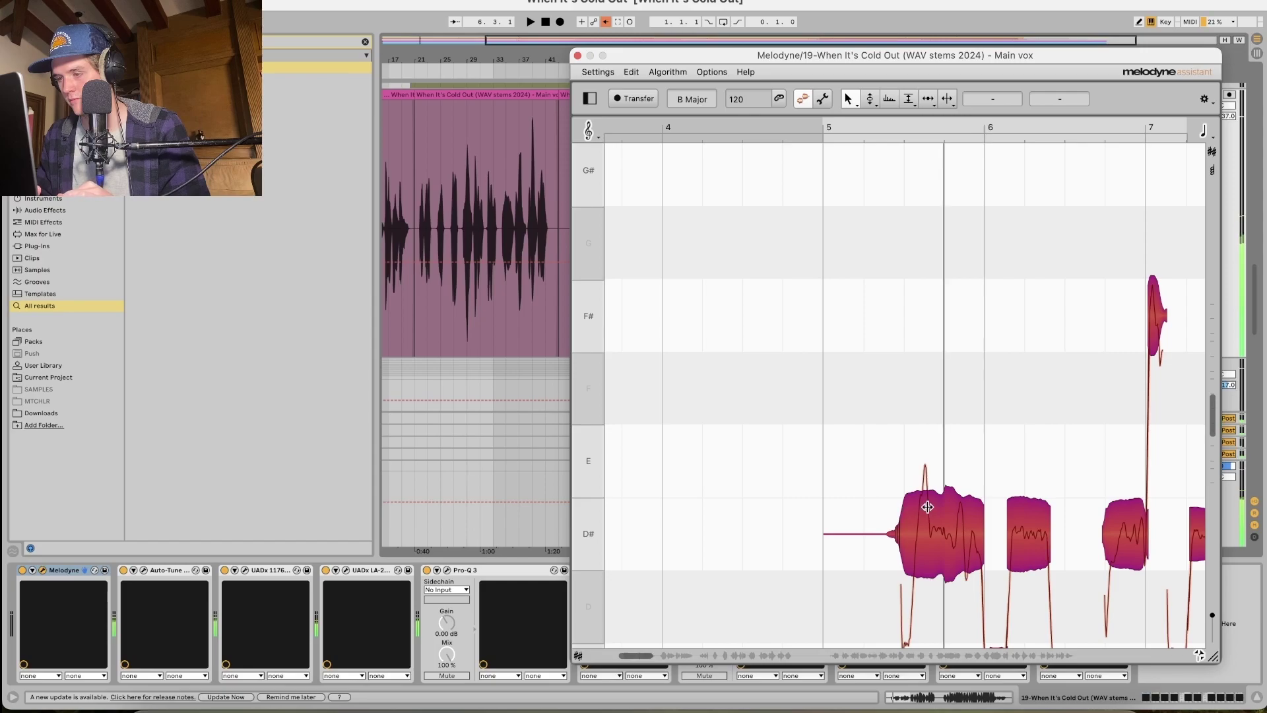
key(super+a)
double_click(931, 499)
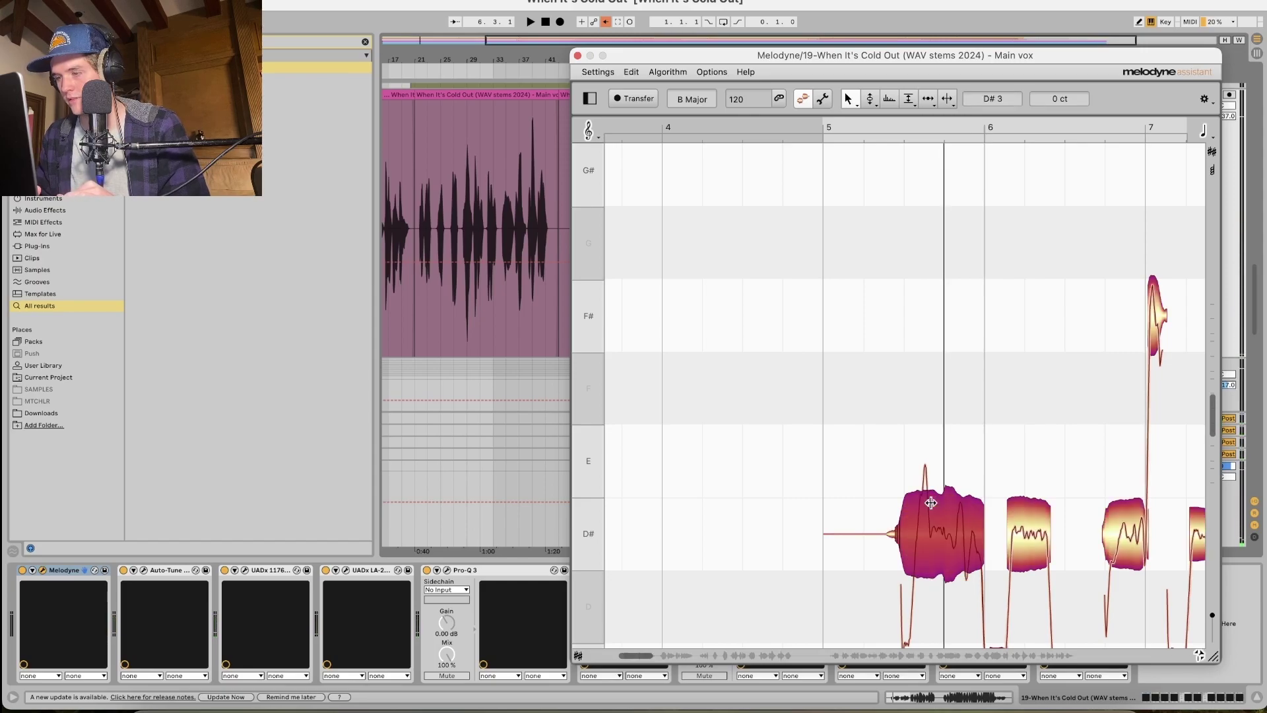
scroll(903, 575, down, 2)
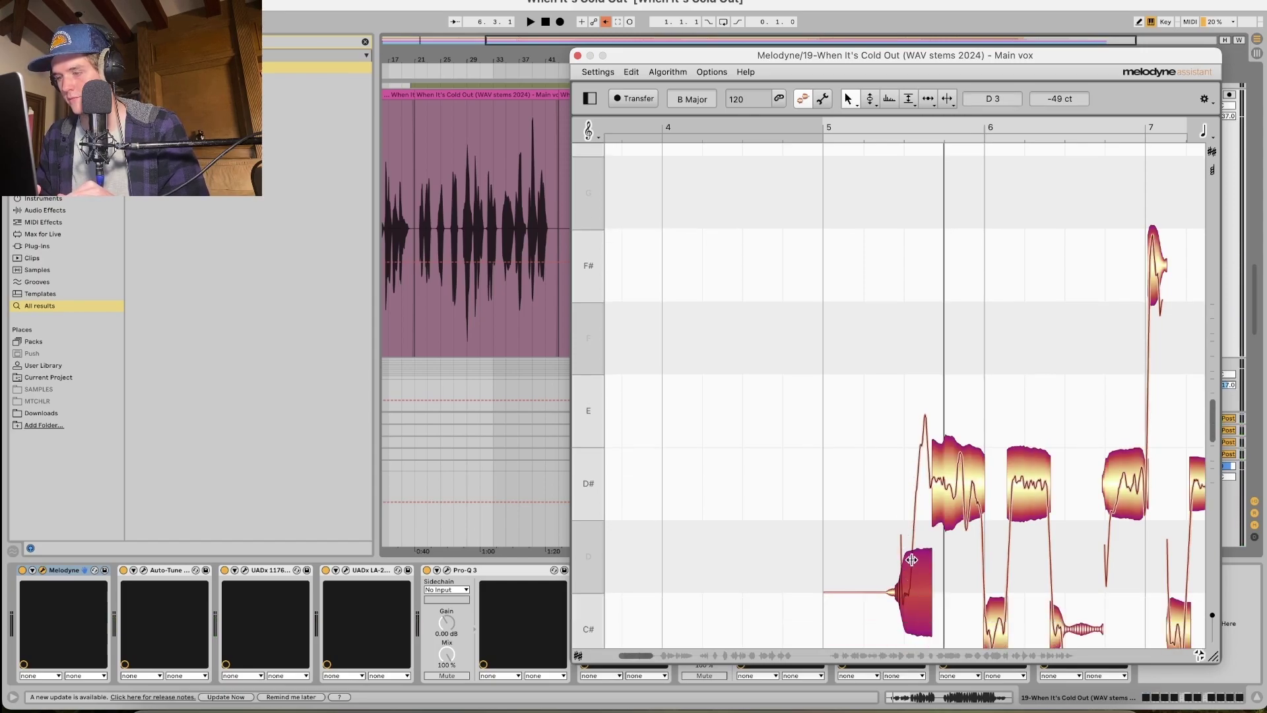
Raise the short split segment of the bar 5 note to D#3 at about -2 ct and audition it.
drag(913, 559, 926, 500)
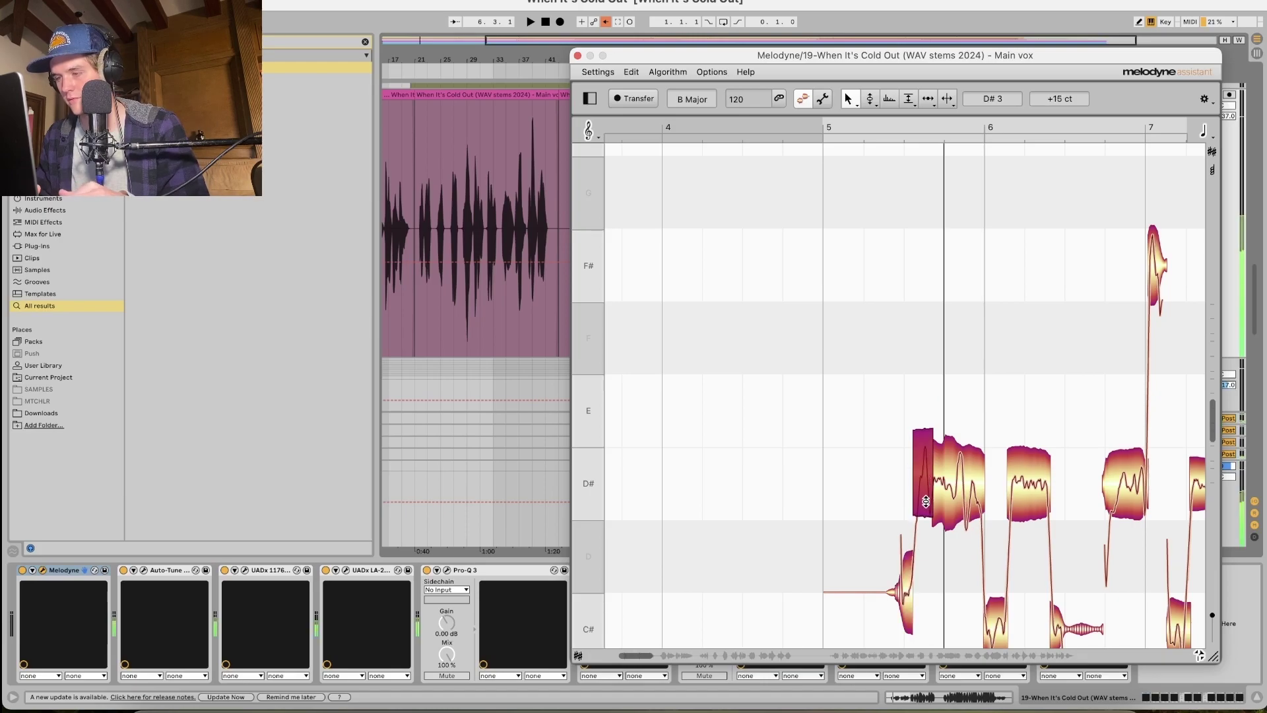
key(space)
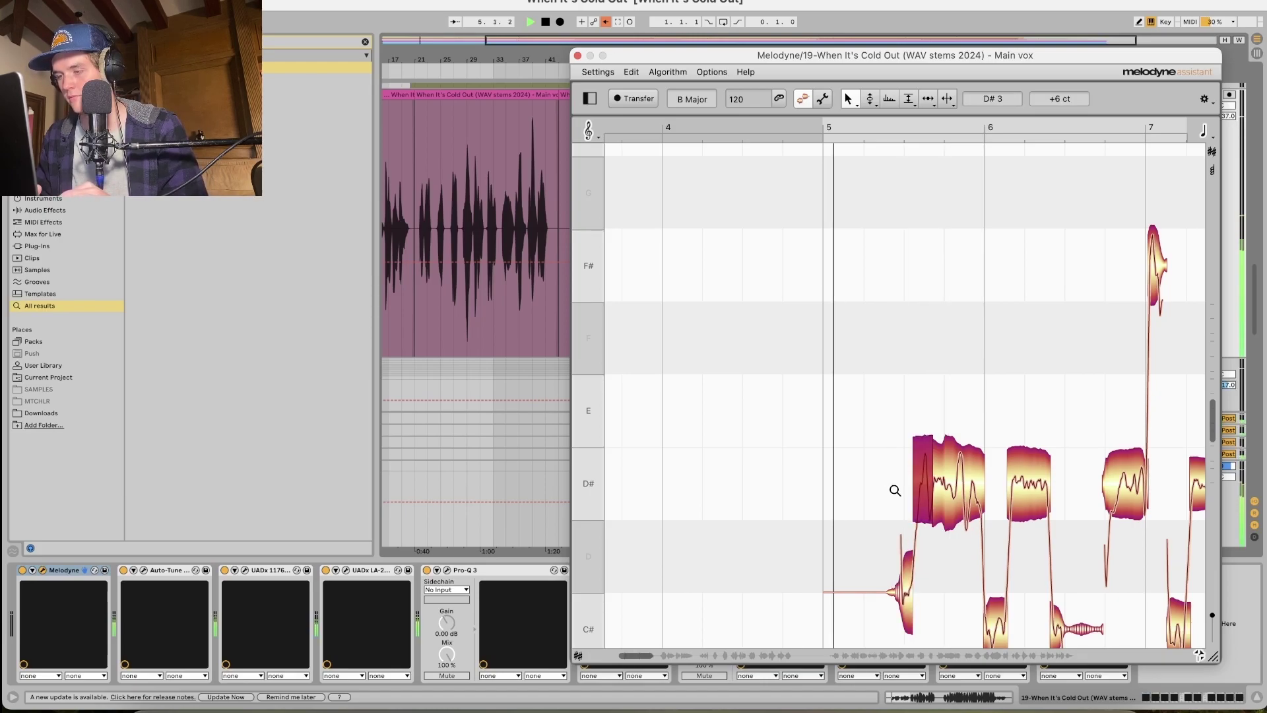
drag(920, 489, 922, 496)
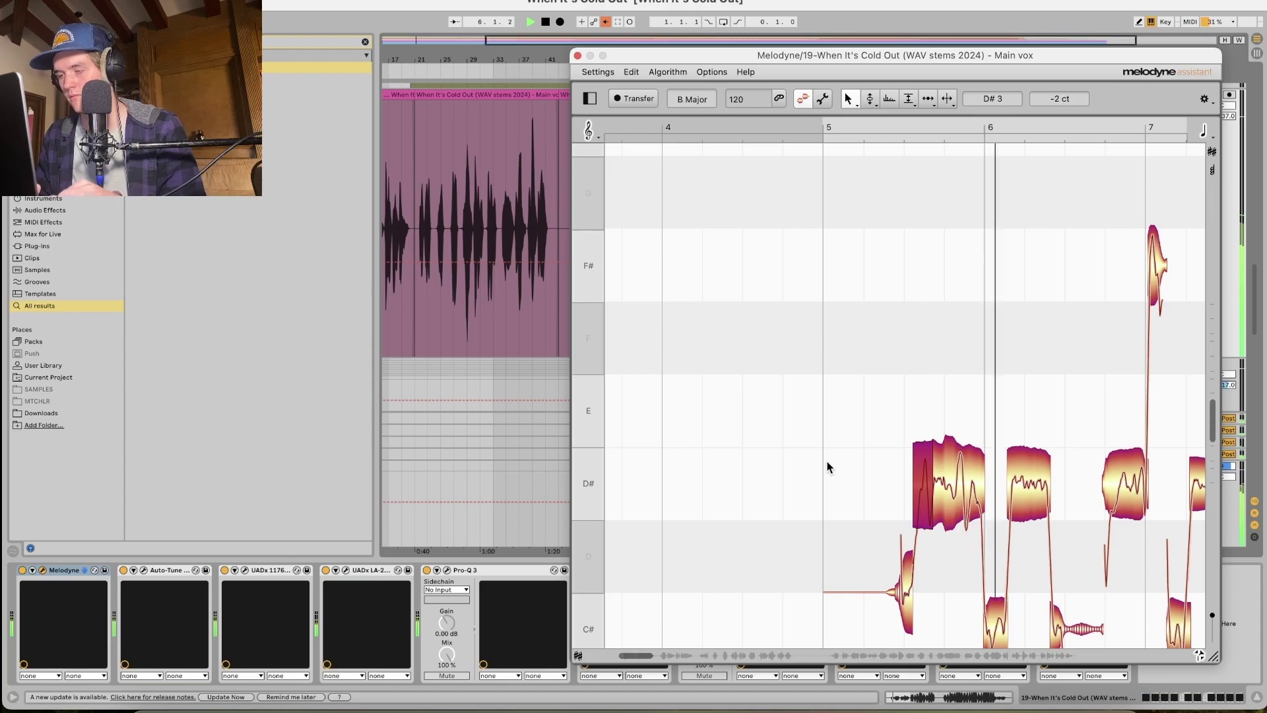
drag(726, 56, 635, 32)
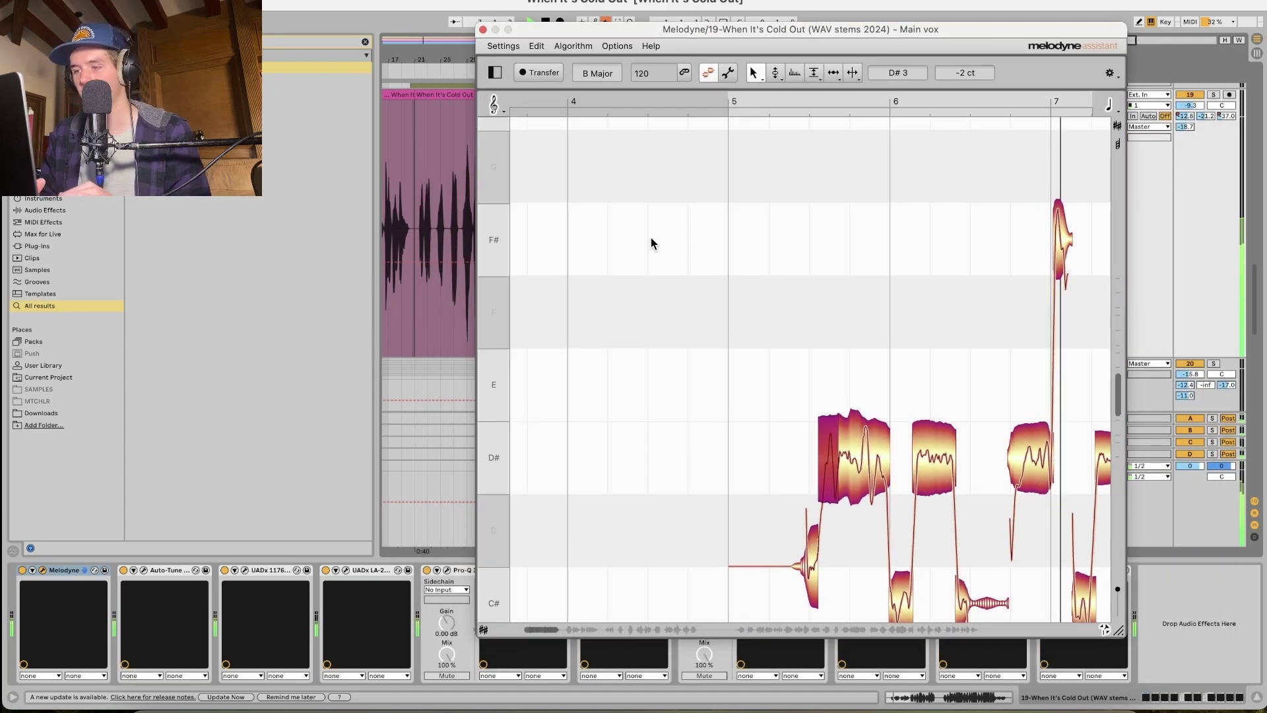
Automate RVox on the Main vox track to switch off around bar 94, and audition the outro.
scroll(651, 237, down, 3)
scroll(651, 238, right, 4)
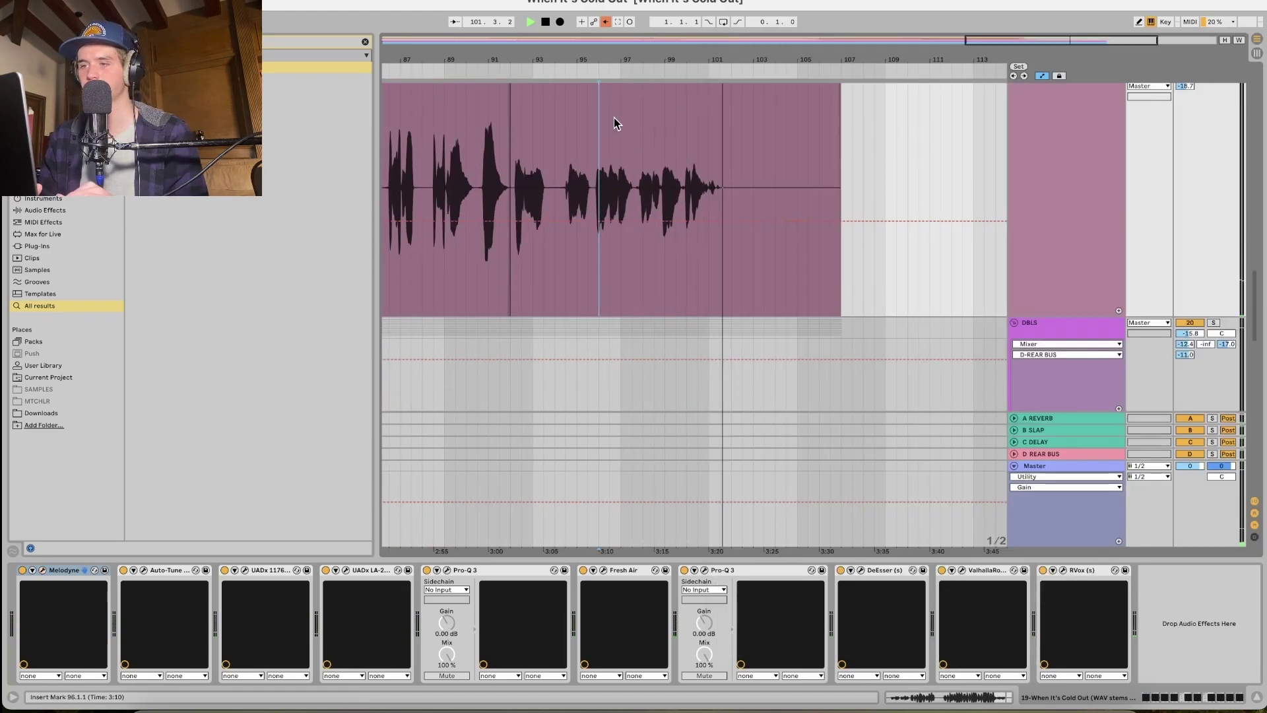
key(space)
key(space)
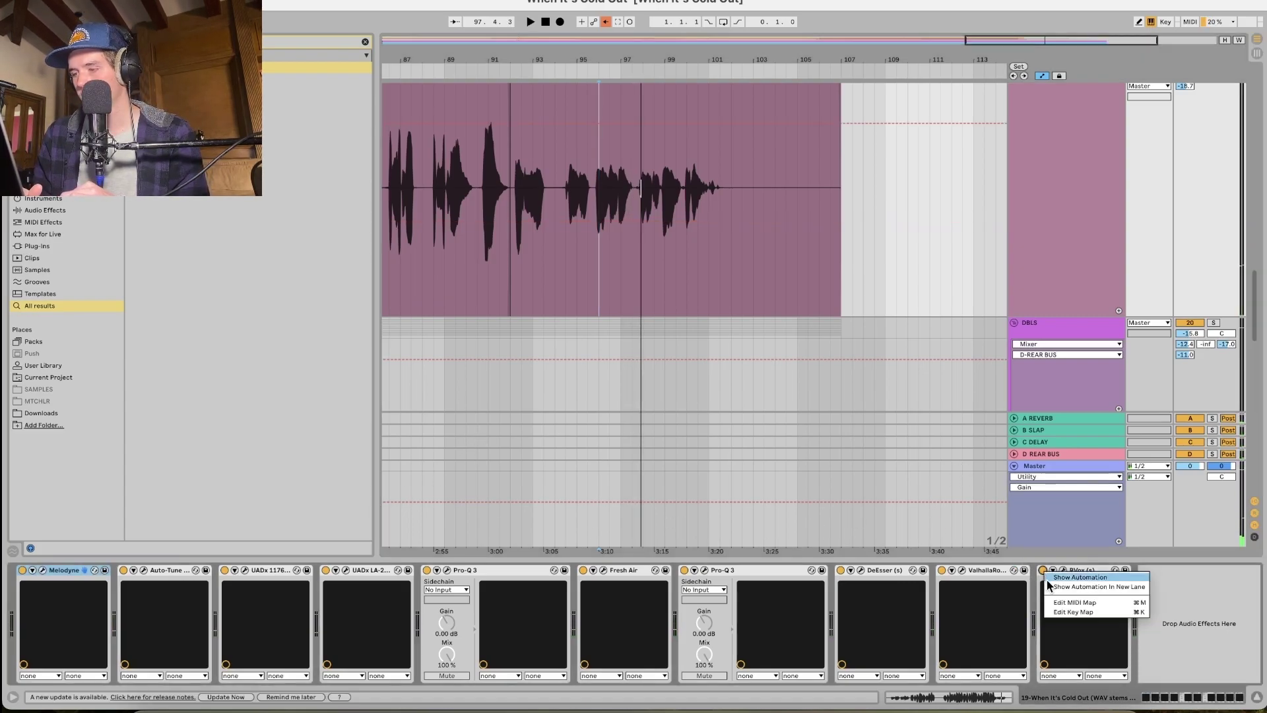
scroll(563, 300, up, 2)
click(553, 158)
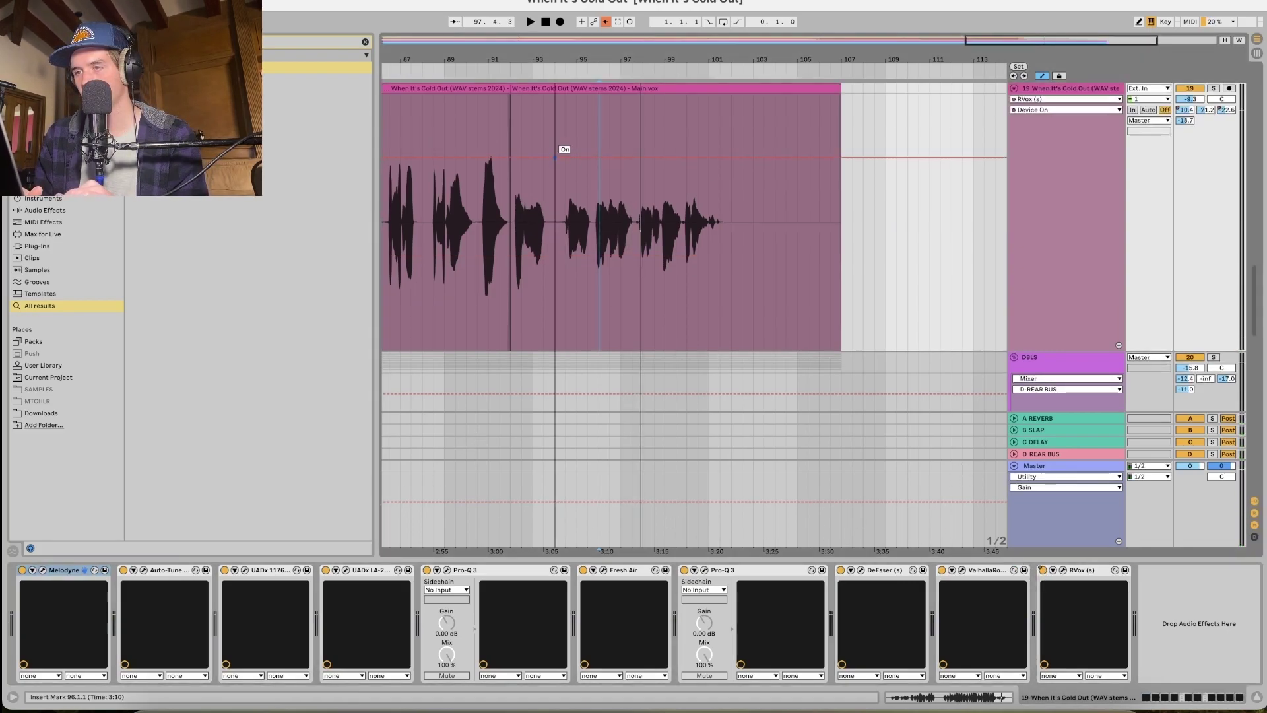
drag(564, 158, 573, 286)
click(538, 260)
key(space)
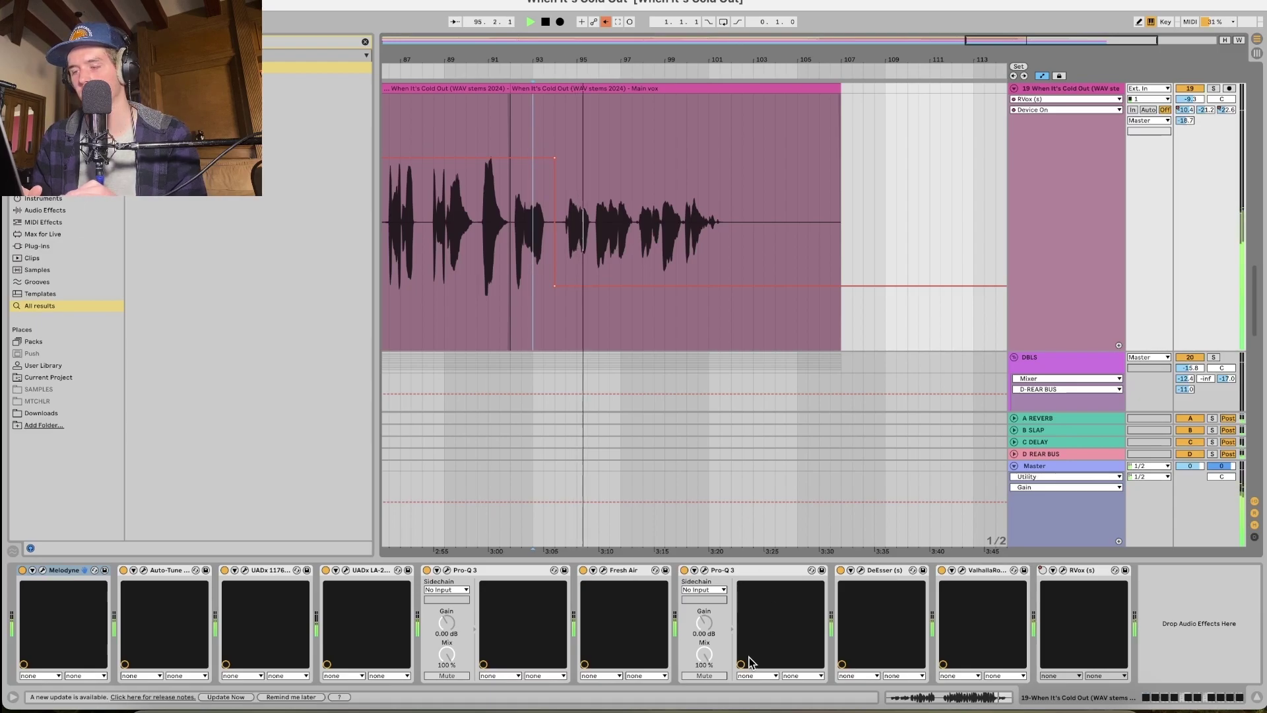
Automate the Main vox A-REVERB send to drop to about -15.9 dB around bar 94.
right_click(1182, 111)
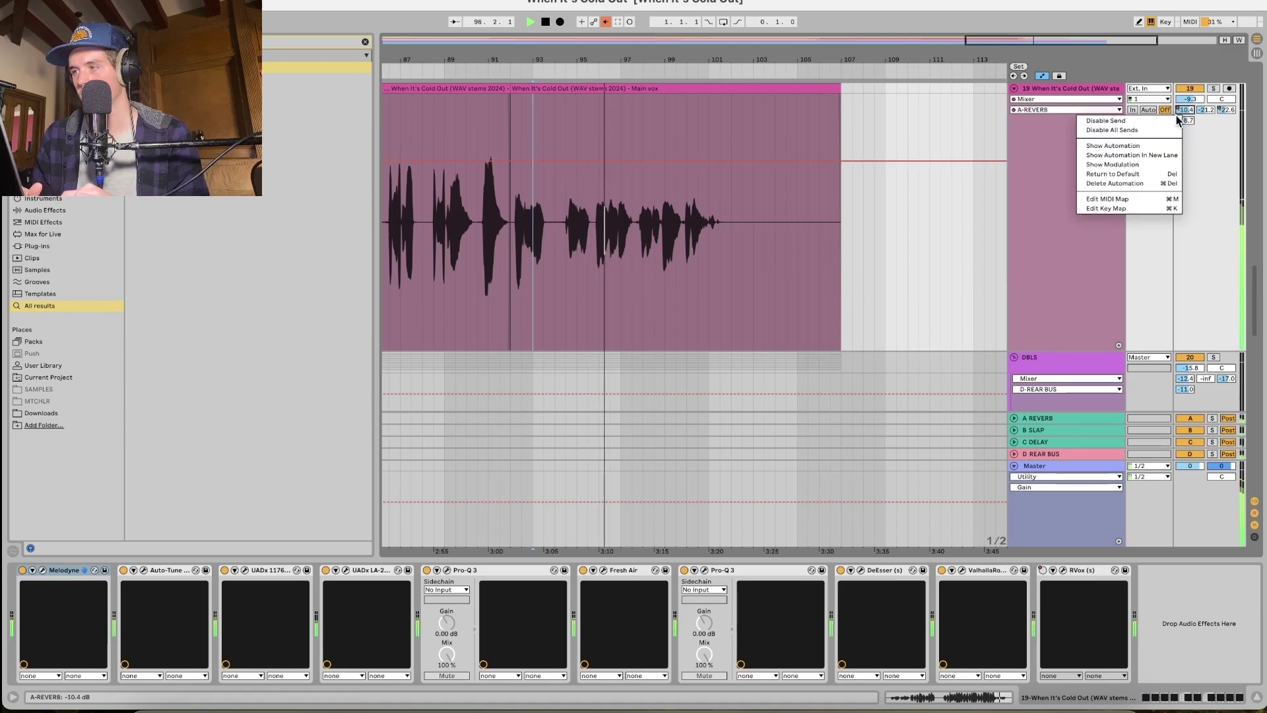
click(1150, 145)
drag(551, 162, 560, 191)
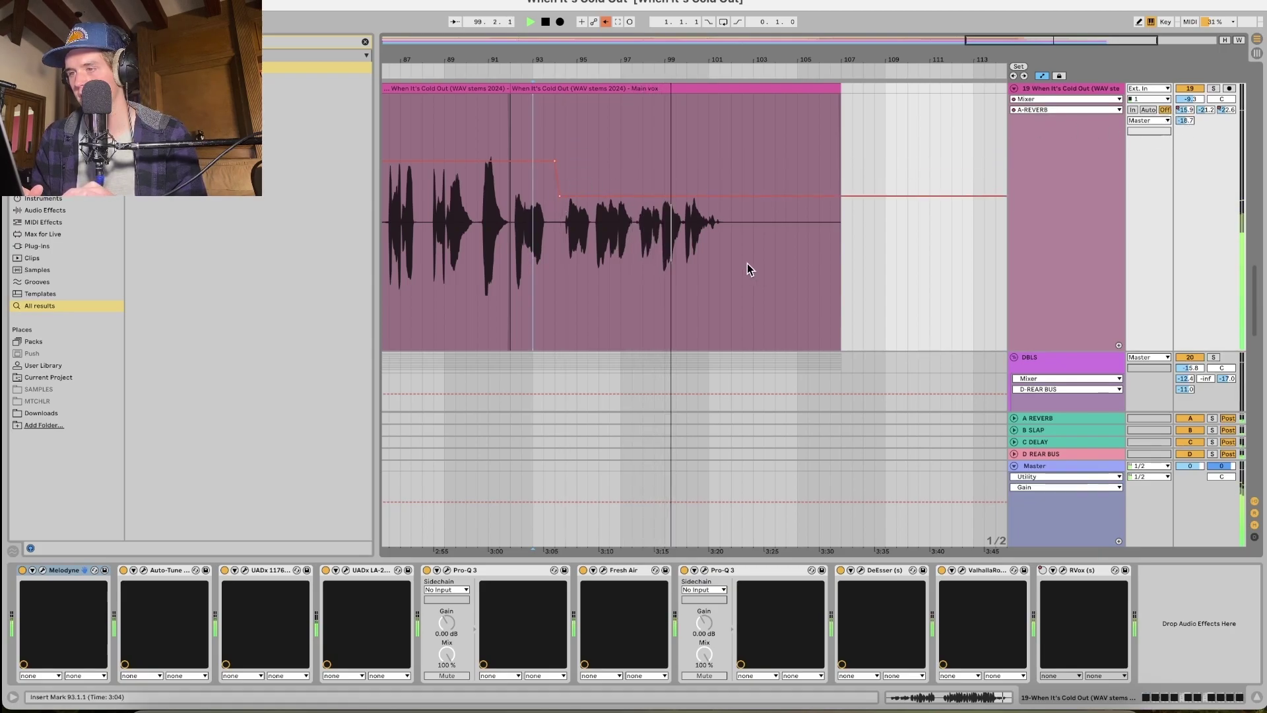
Automate the Main vox A-REVERB send to ramp up to 0 dB on the final phrase around bar 100, and audition it.
click(686, 197)
drag(697, 197, 698, 97)
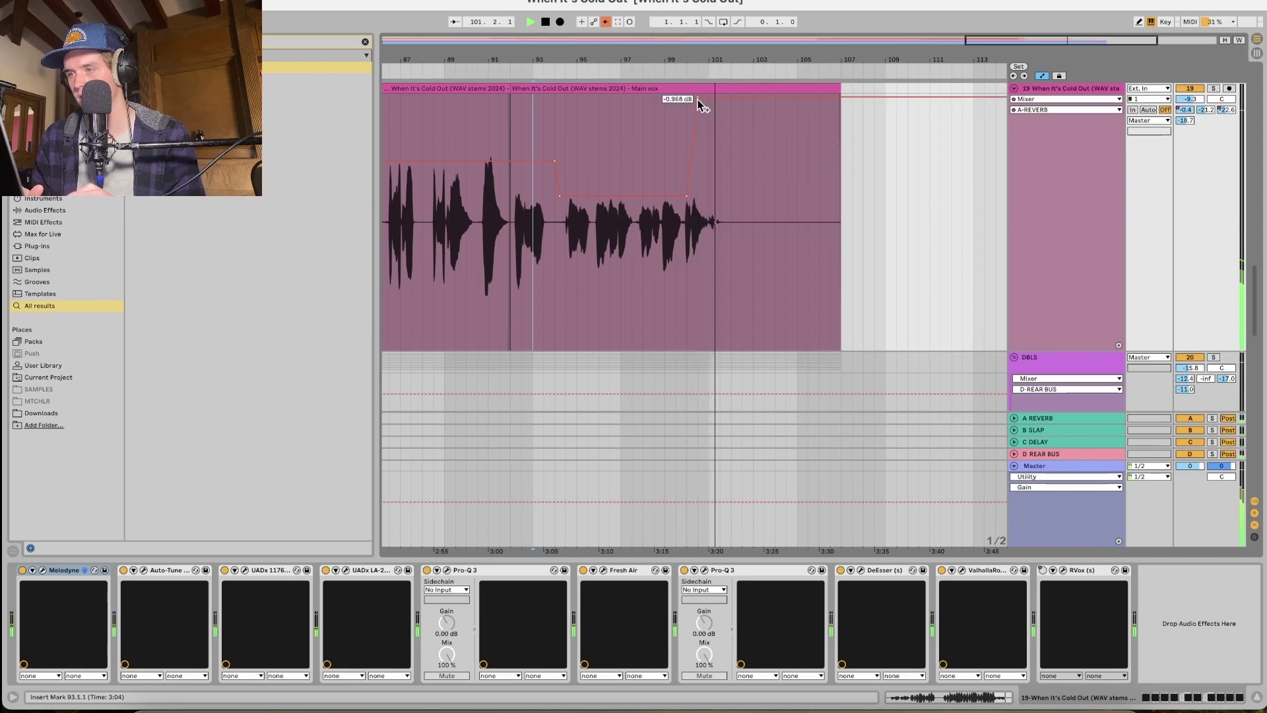
click(673, 152)
key(space)
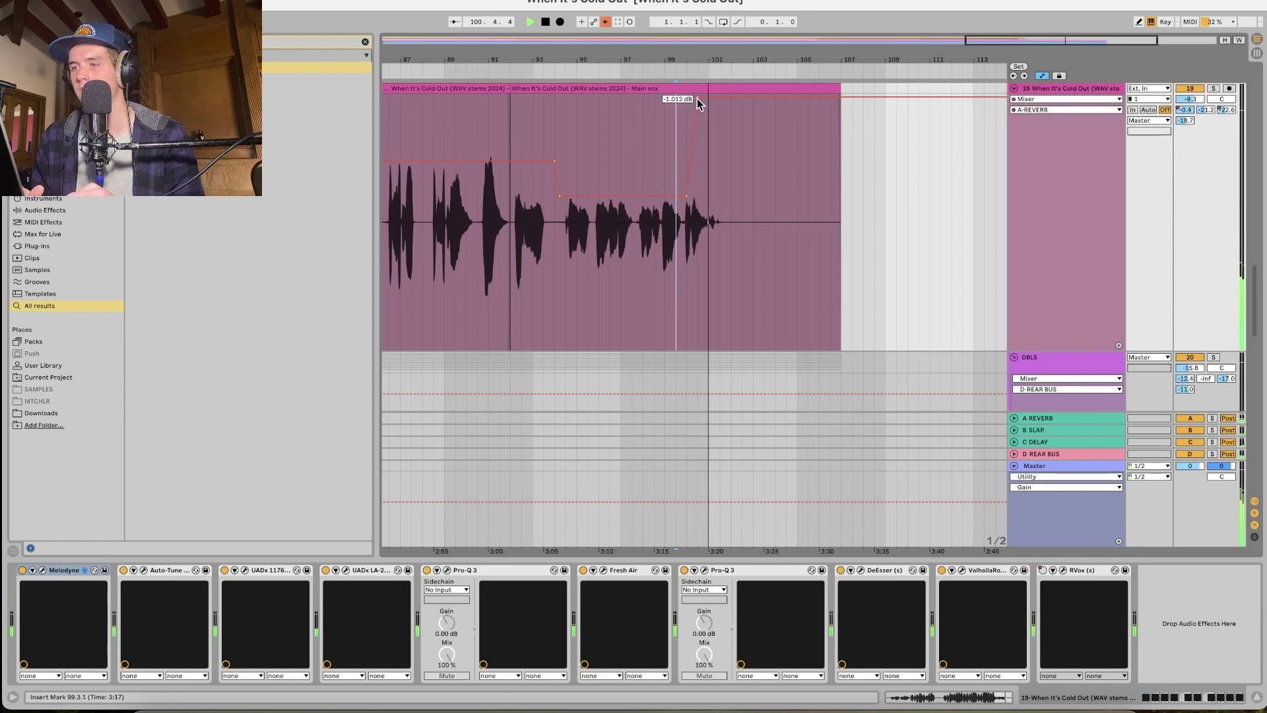
mouse_move(698, 98)
mouse_down()
mouse_move(698, 197)
mouse_move(709, 94)
mouse_up()
key(space)
key(space)
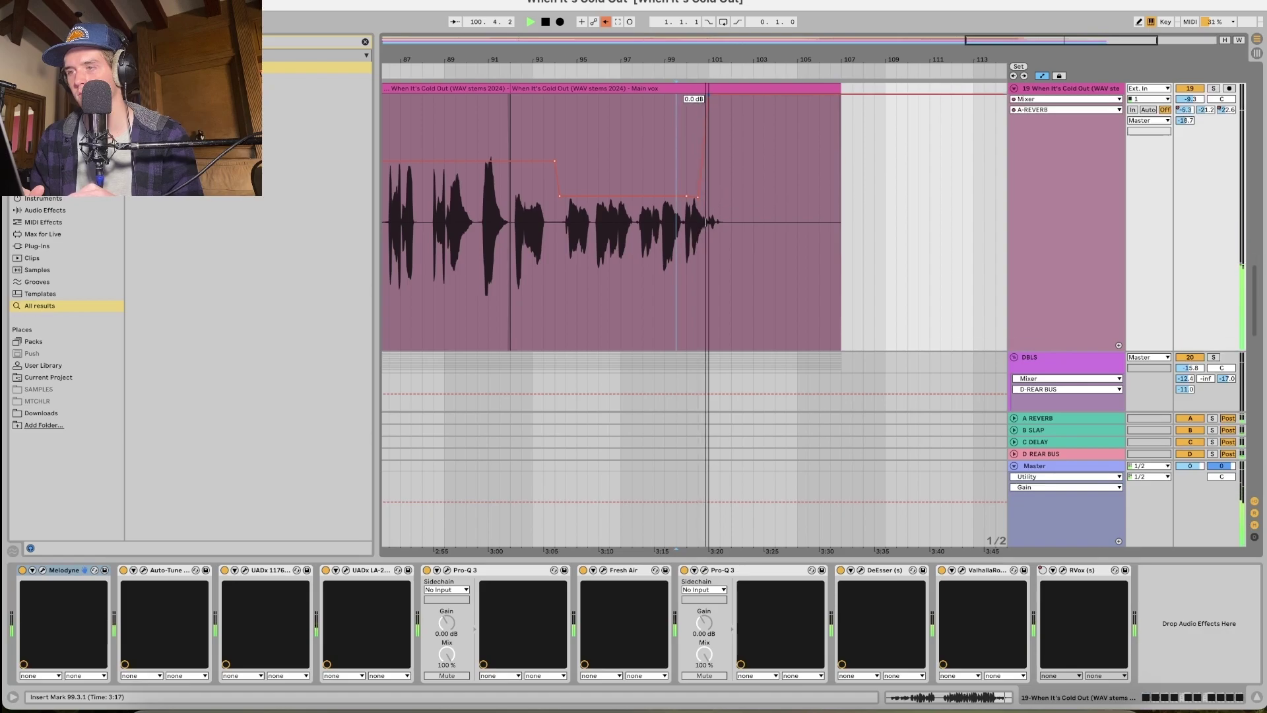
Automate the Main vox B-SLAP send to drop around bar 94.
click(557, 297)
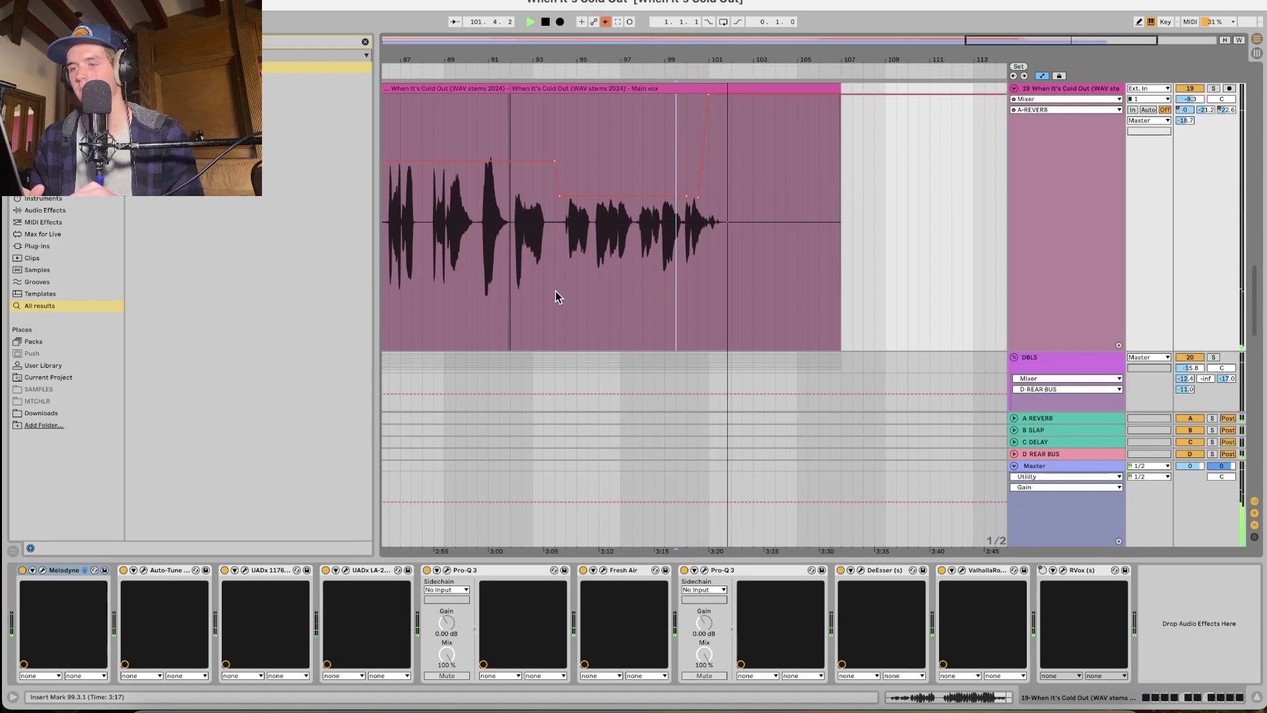
right_click(1201, 111)
click(1151, 144)
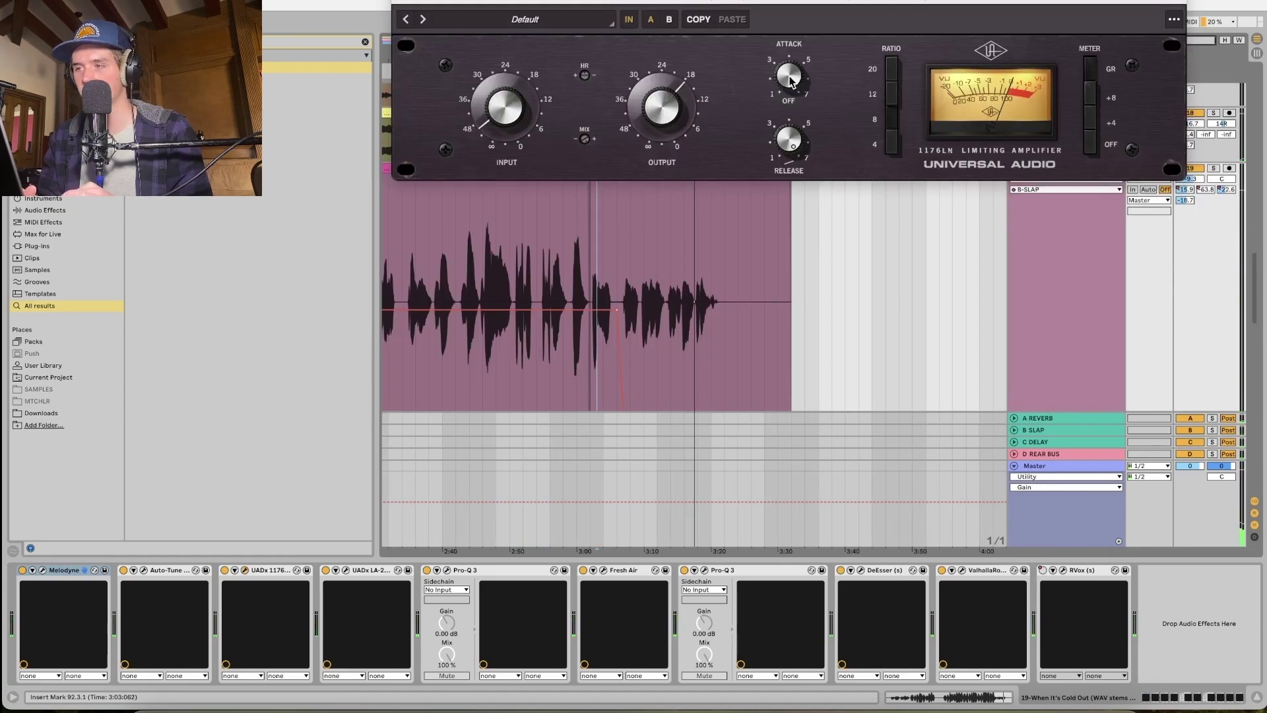
Adjust the attack of the UADx 1176 on the Main vox track and audition the vocal.
drag(790, 79, 788, 97)
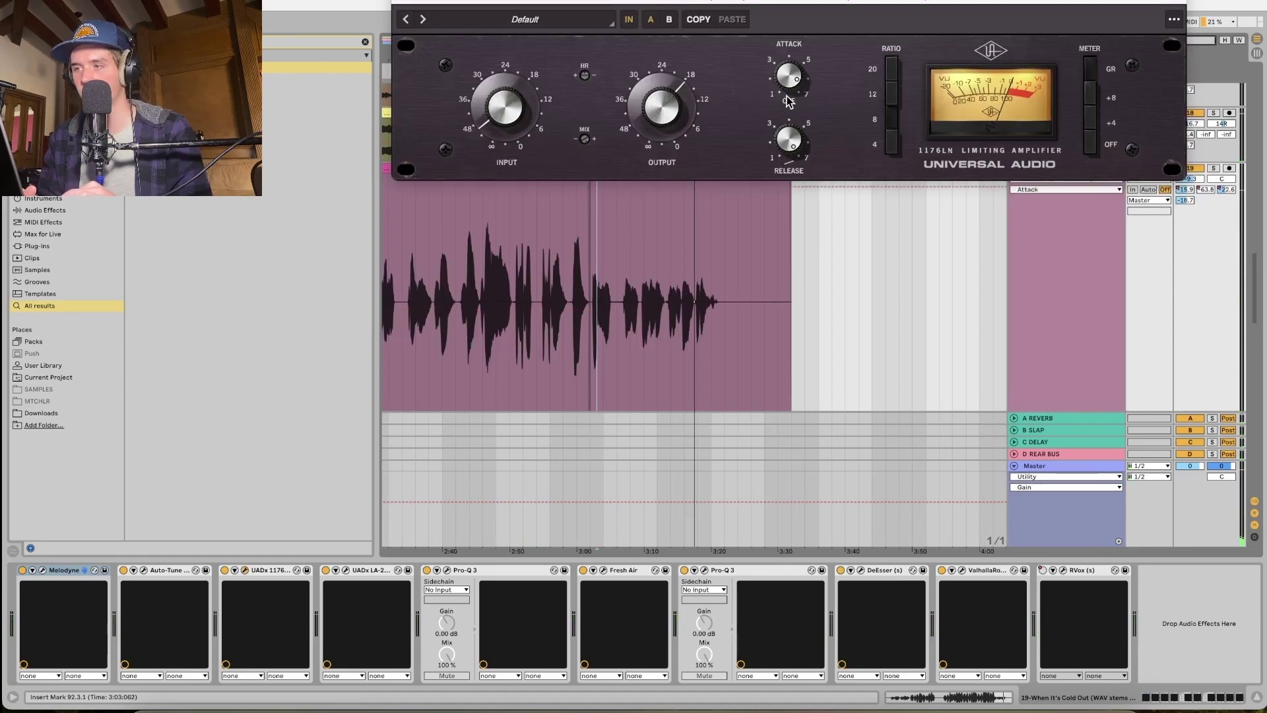
key(space)
scroll(474, 350, left, 4)
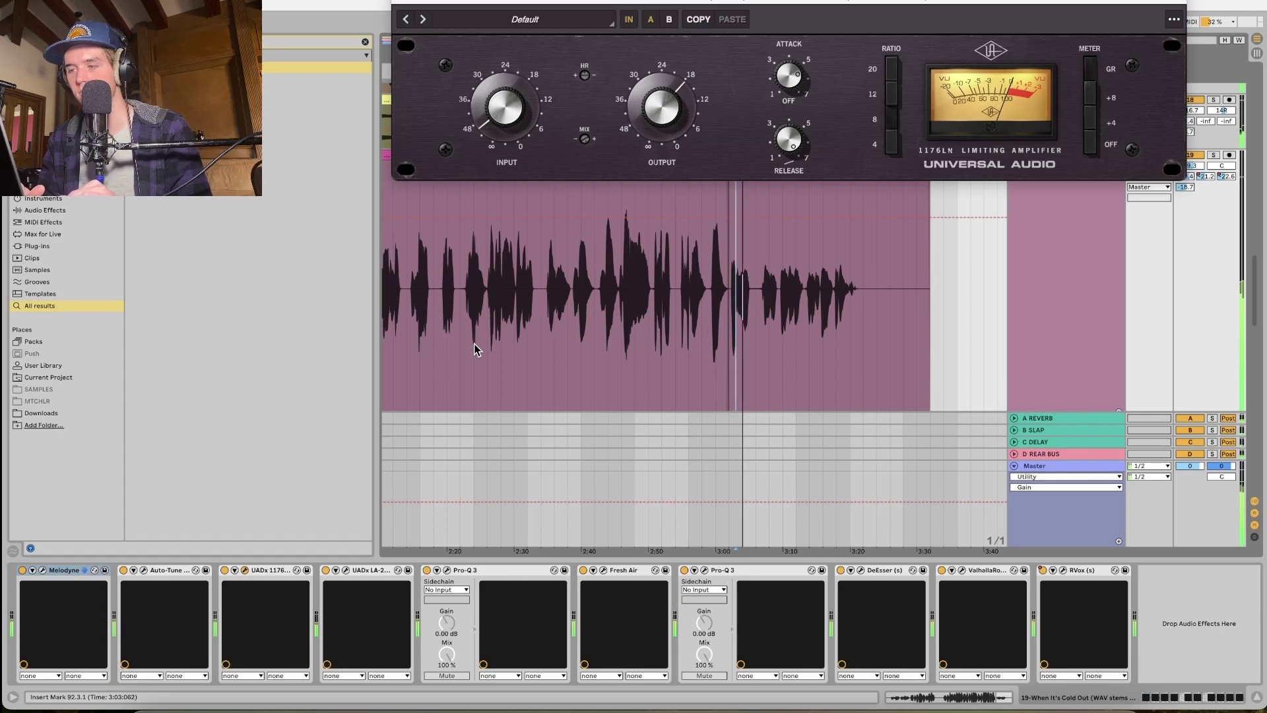
scroll(502, 336, left, 10)
scroll(501, 337, down, 1)
click(518, 322)
click(574, 302)
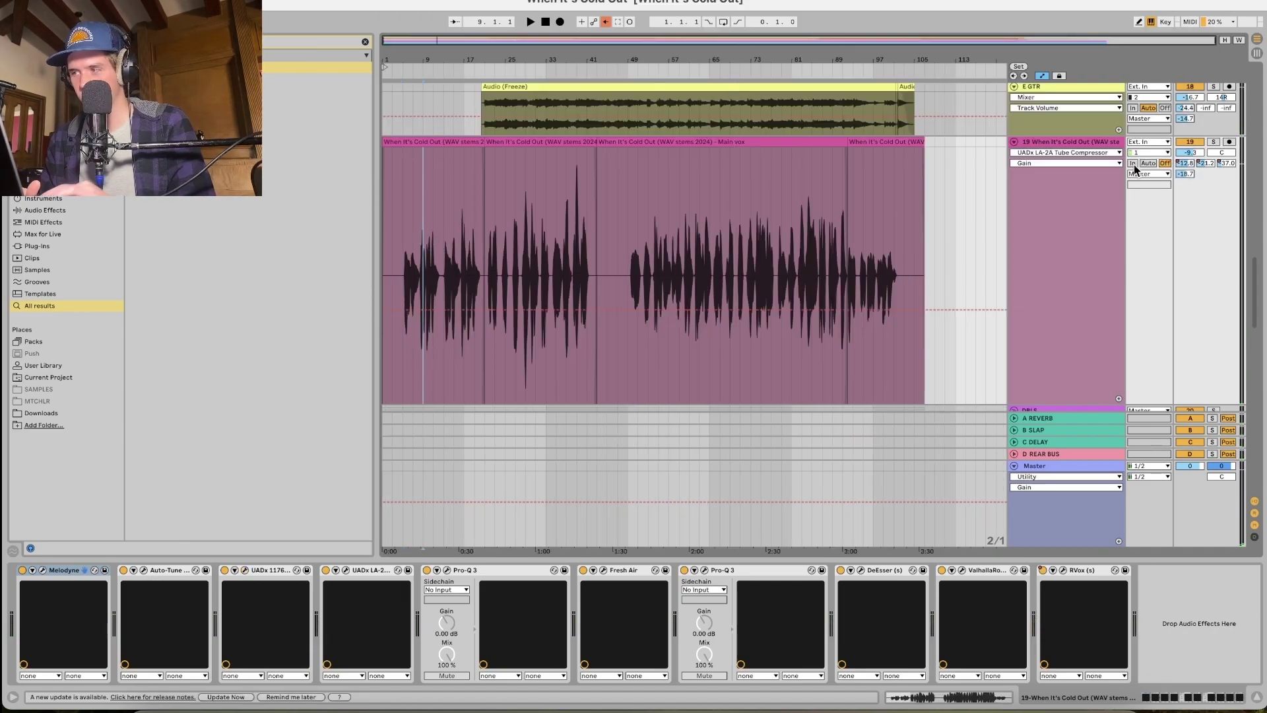
Solo the Main vox track and audition the phrase around bar 9.
scroll(469, 227, up, 5)
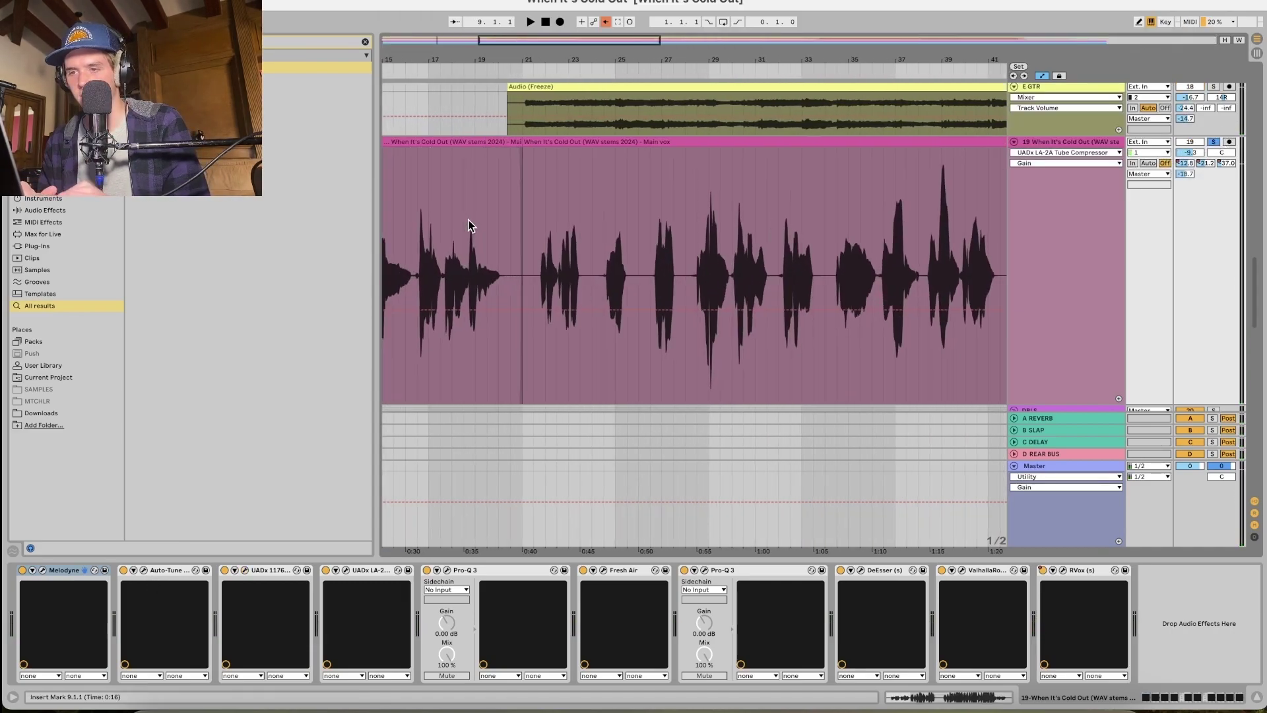
scroll(467, 228, left, 3)
key(space)
key(plus)
key(plus)
key(plus)
click(461, 267)
key(space)
Compare the bar 9 phrase with the whole Main vox effect chain bypassed and active.
click(1083, 571)
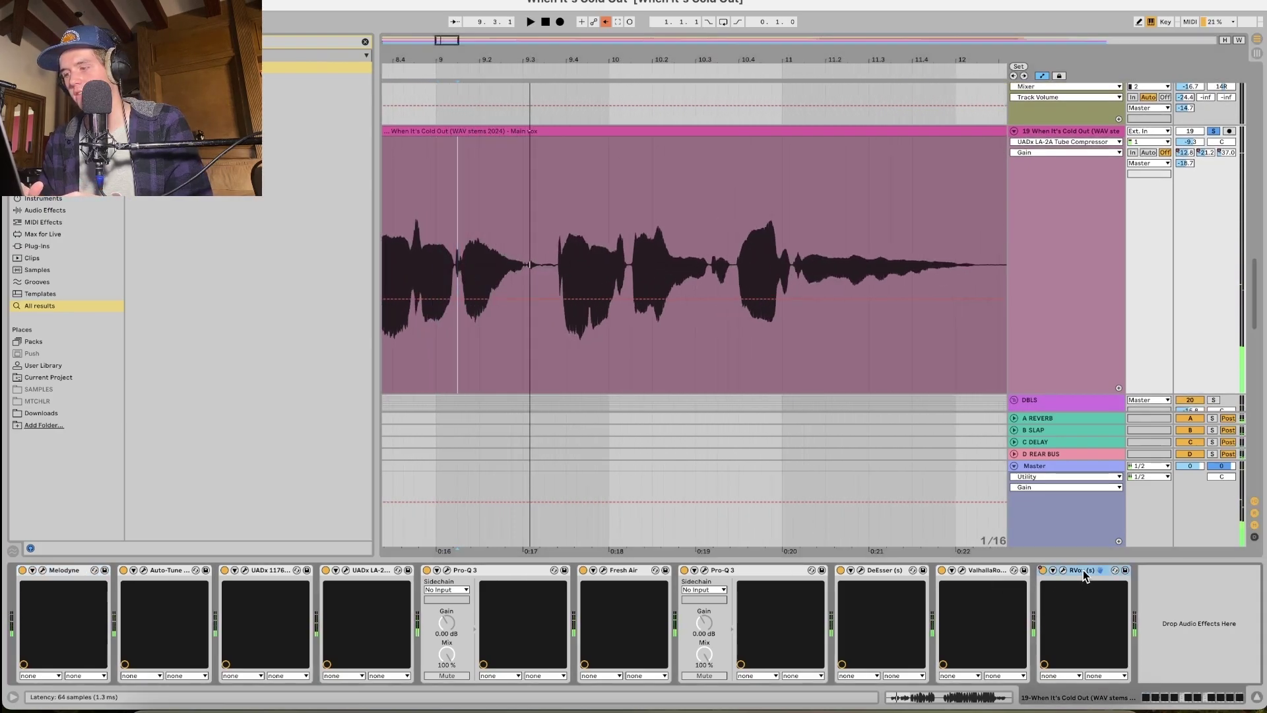
shift+click(46, 572)
click(22, 570)
key(space)
key(space)
key(space)
key(space)
click(21, 570)
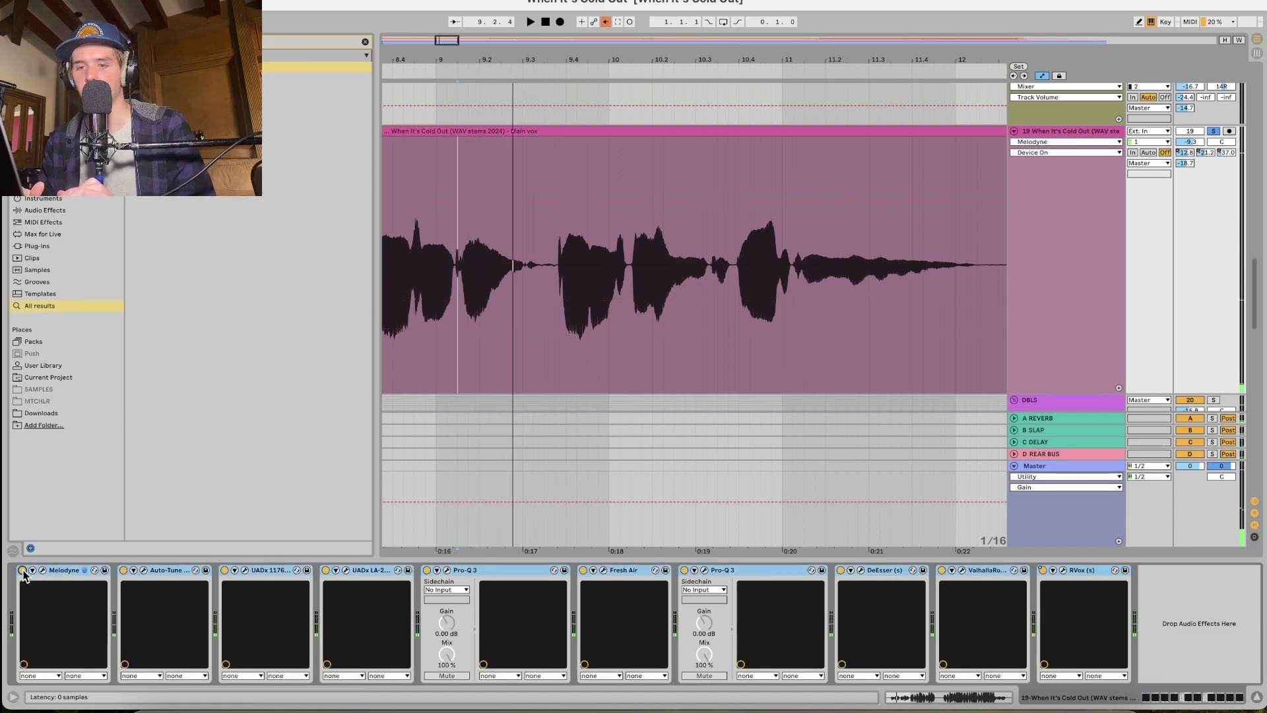
Show the RVox on/off automation on the Main vox track and re-enable it.
right_click(1070, 572)
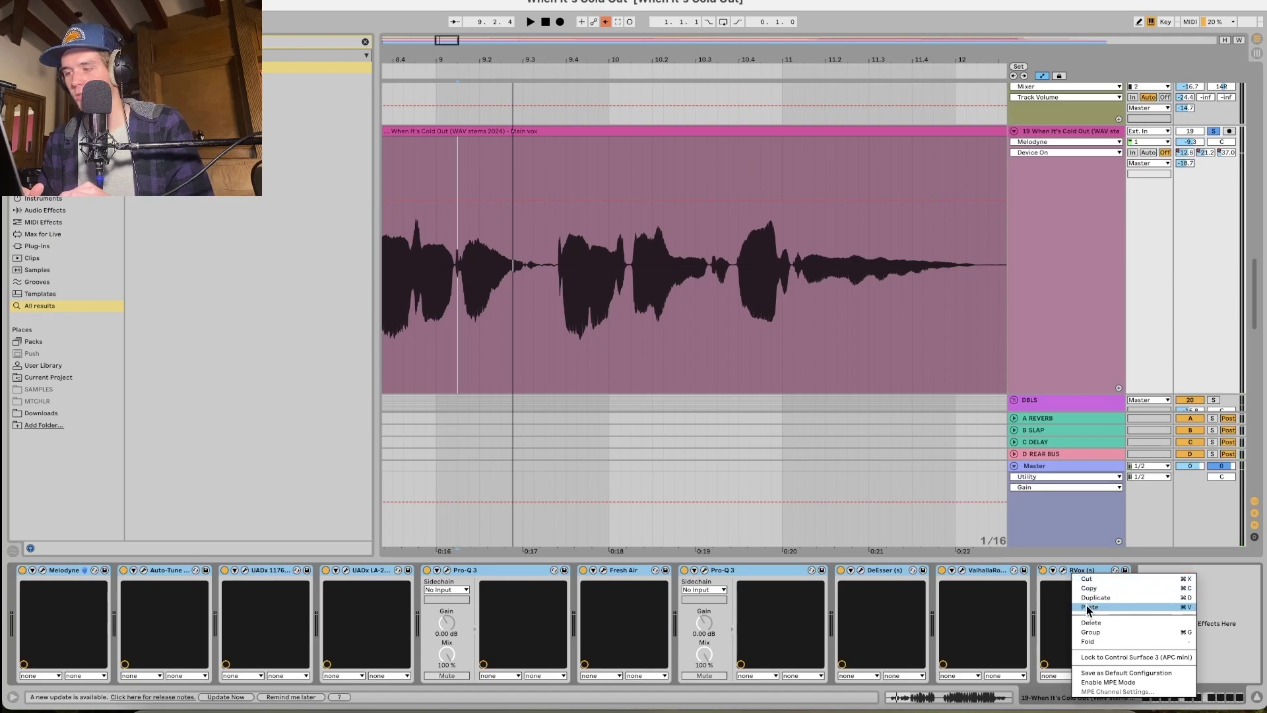
right_click(1043, 572)
click(1052, 581)
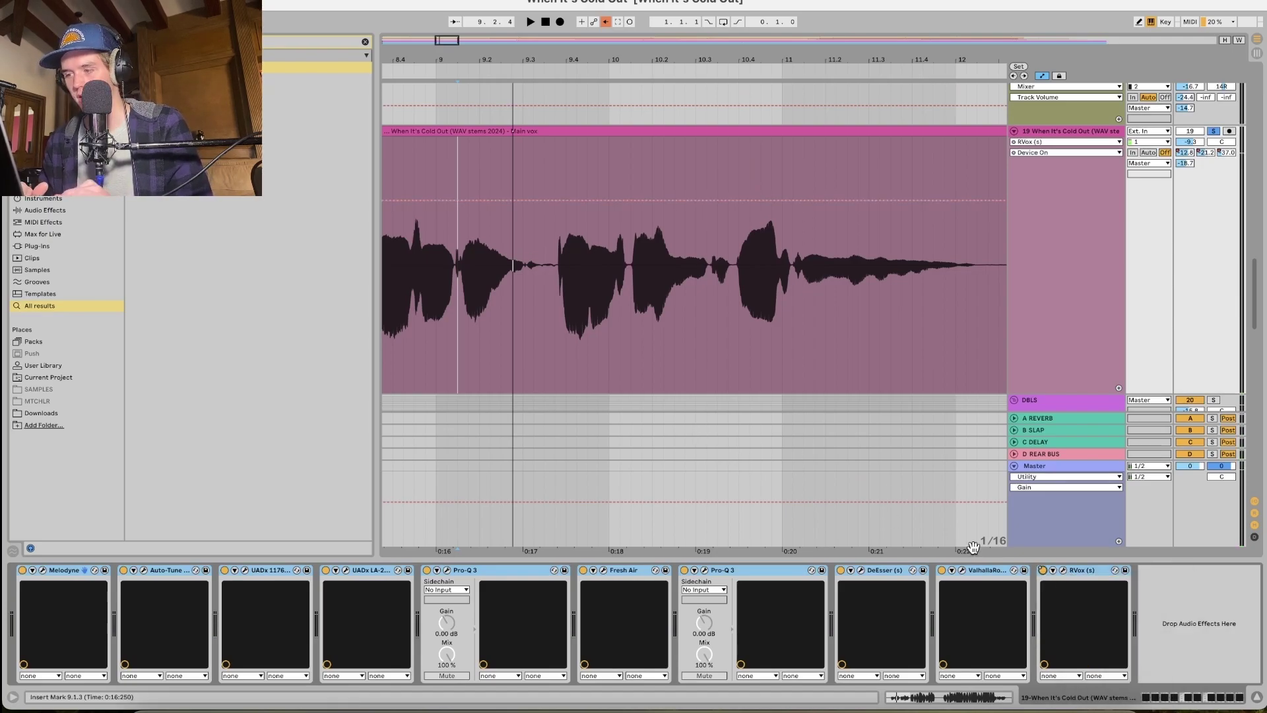
right_click(1041, 572)
click(1051, 595)
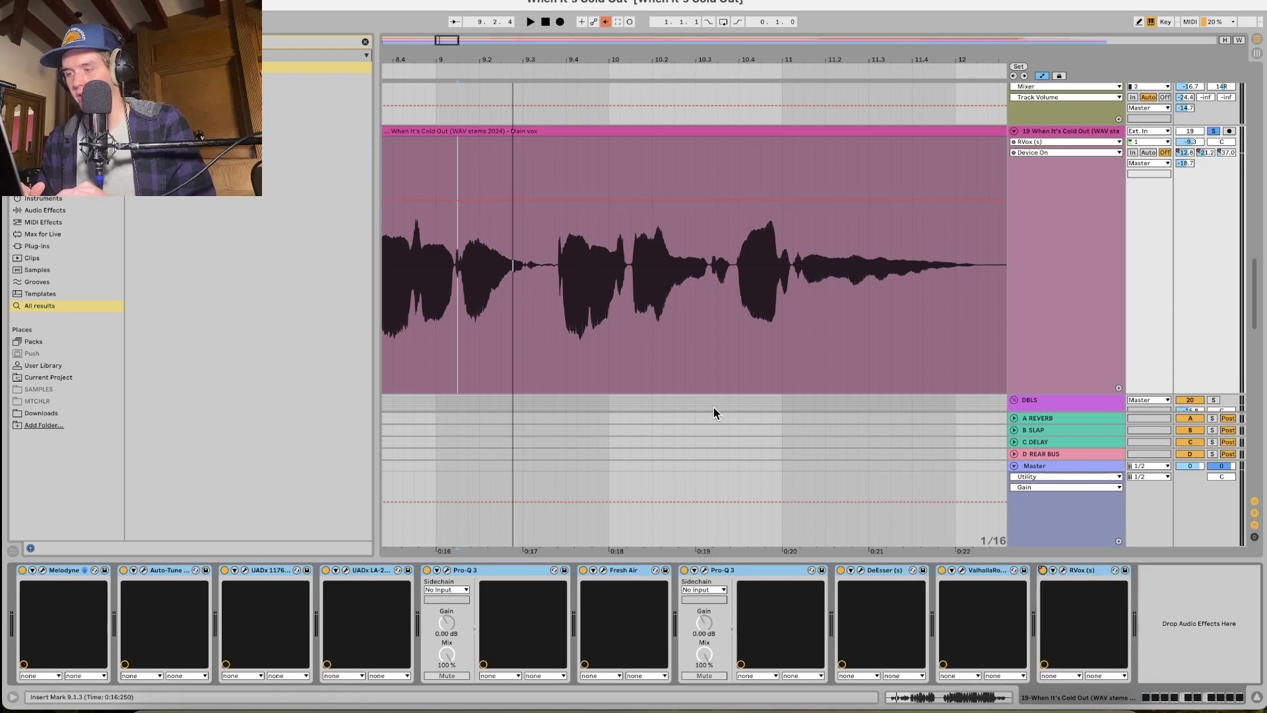
Audition the vocal from bar 5, clearing the browser search and unsoloing the Main vox track.
scroll(575, 328, down, 5)
click(520, 301)
key(space)
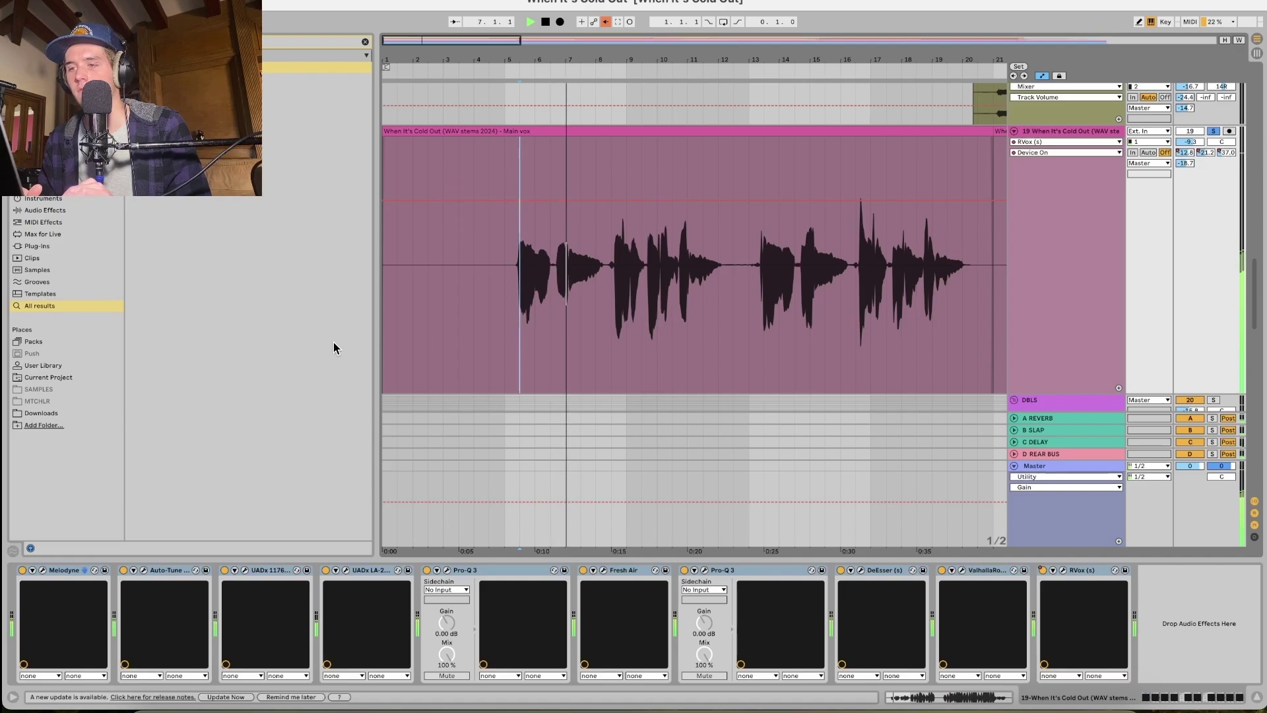
click(366, 43)
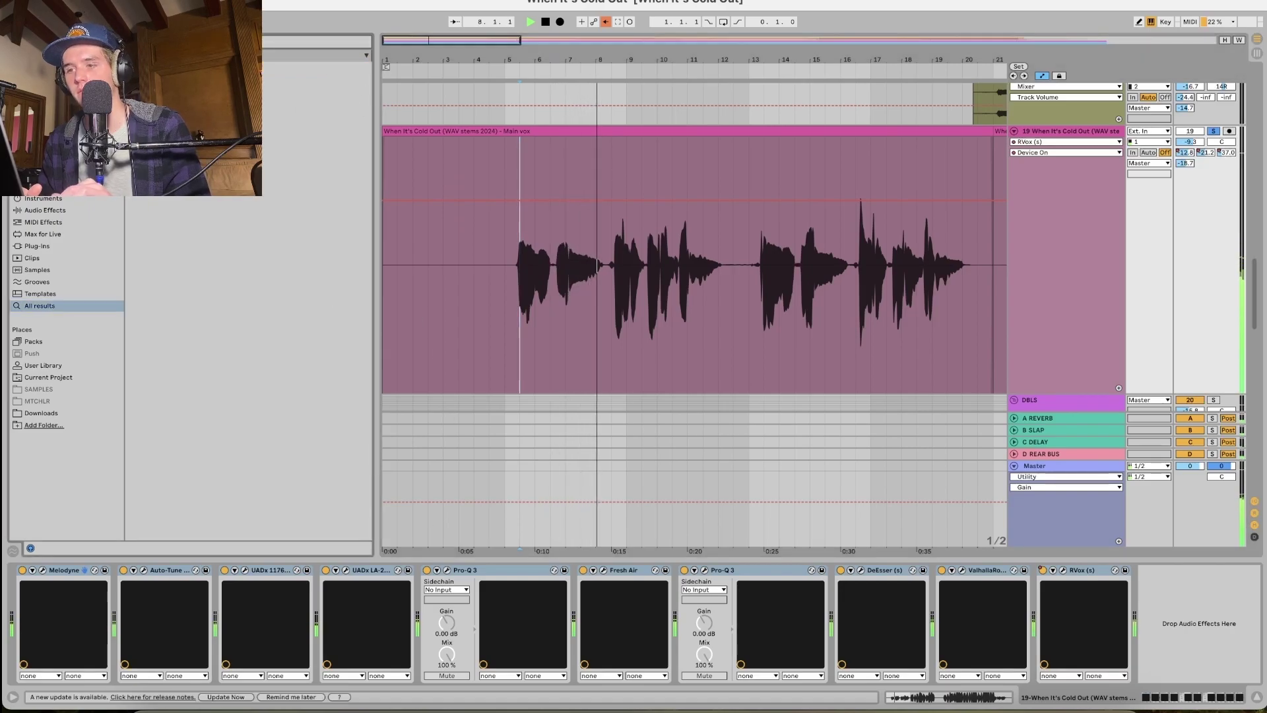
click(1190, 130)
click(1213, 131)
Automate RVox on the Main vox track to stay off until about bar 20.
scroll(659, 316, down, 5)
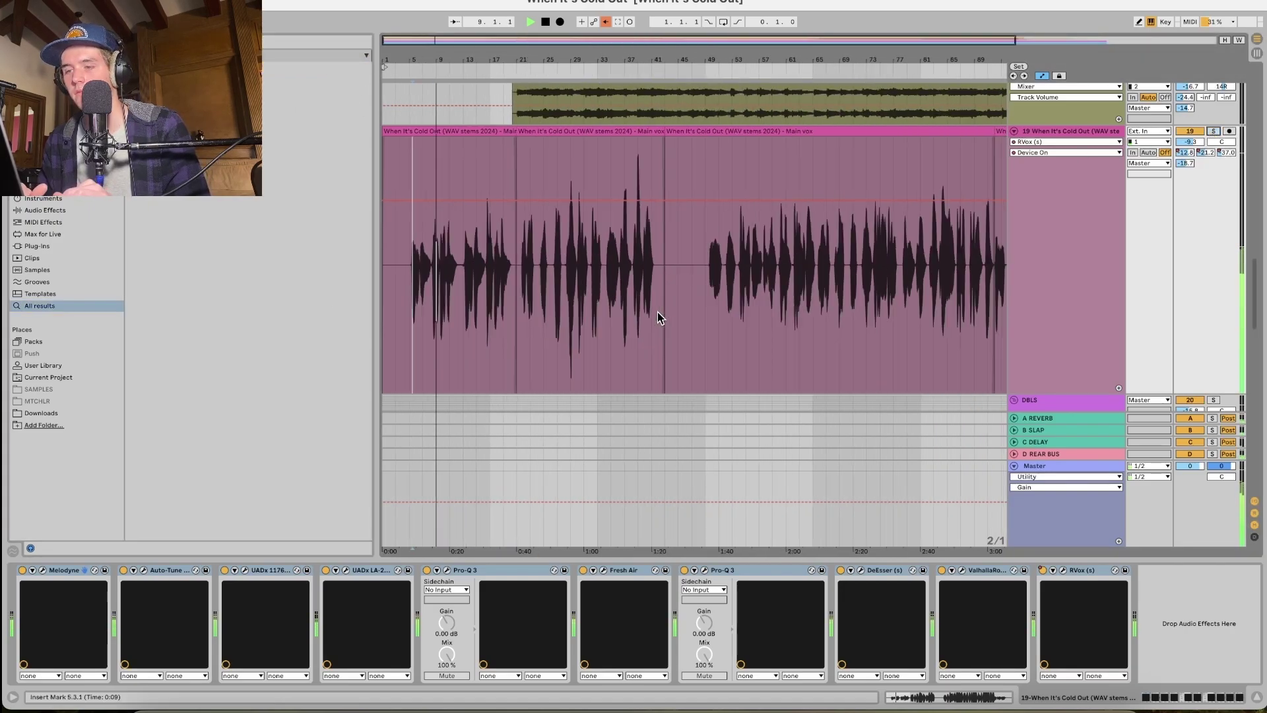
key(space)
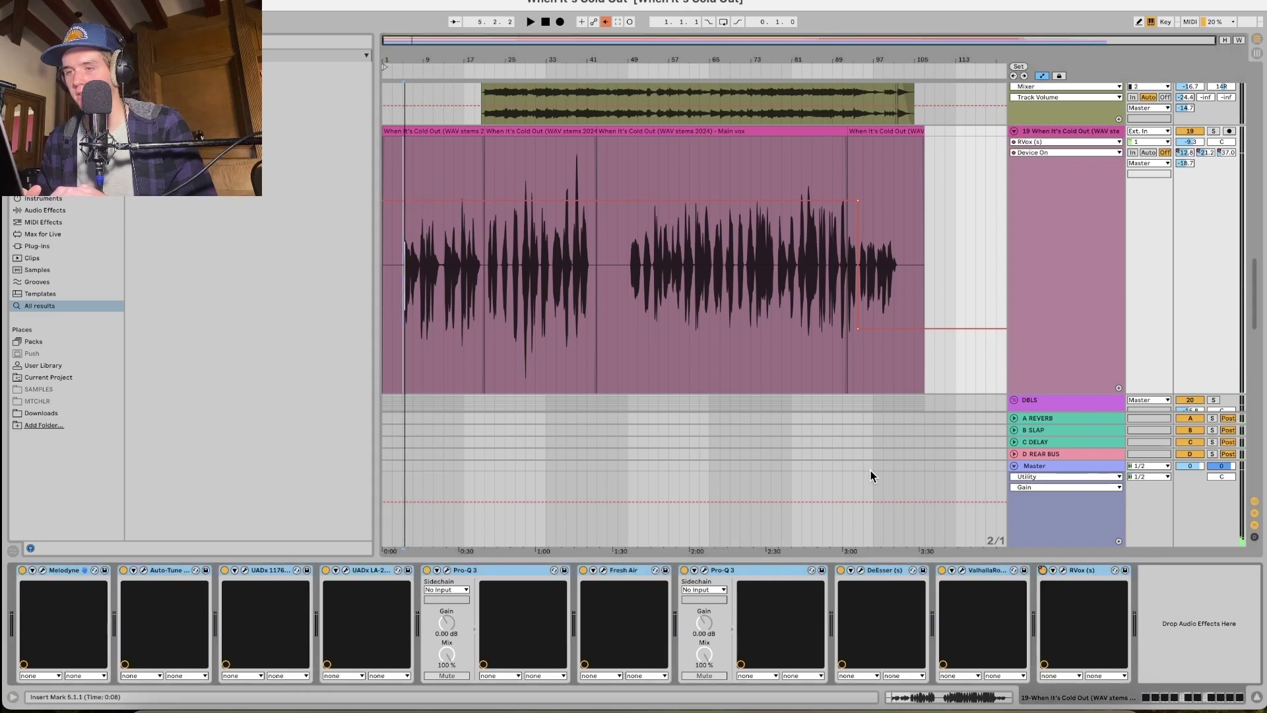
drag(487, 208, 481, 331)
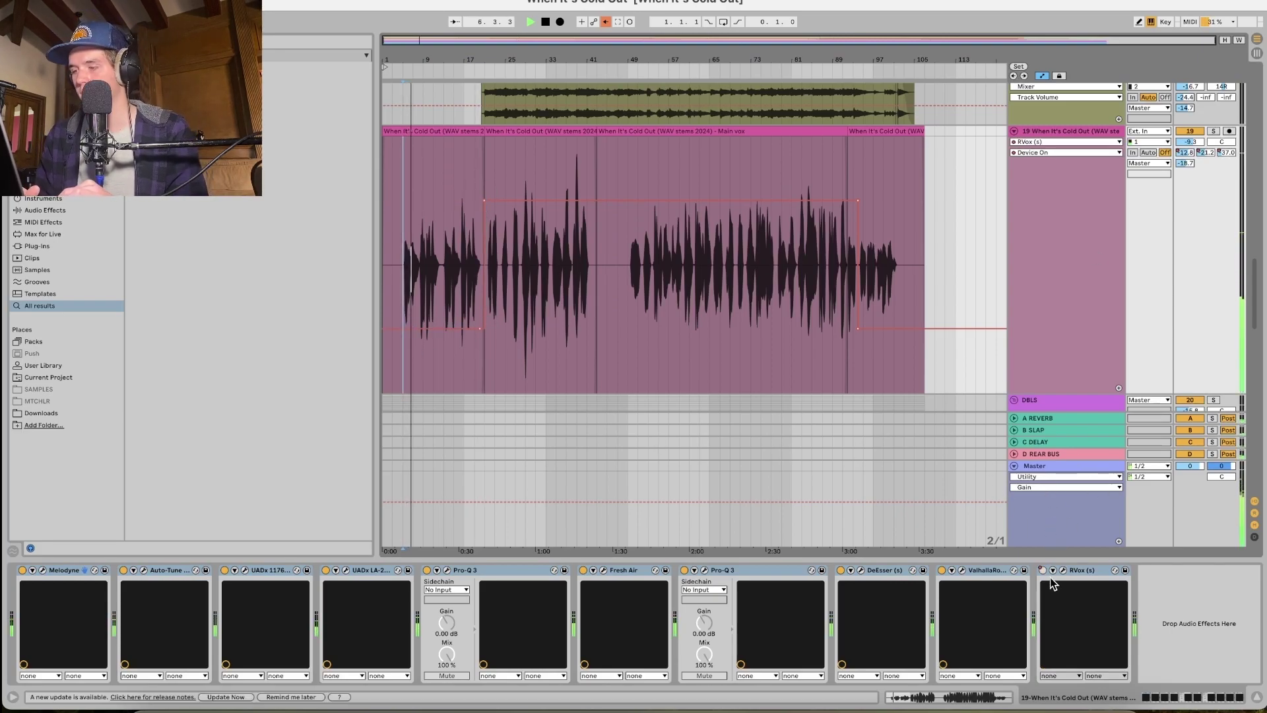
Show the Main vox track's volume automation and focus on the section starting at bar 21.
right_click(1190, 142)
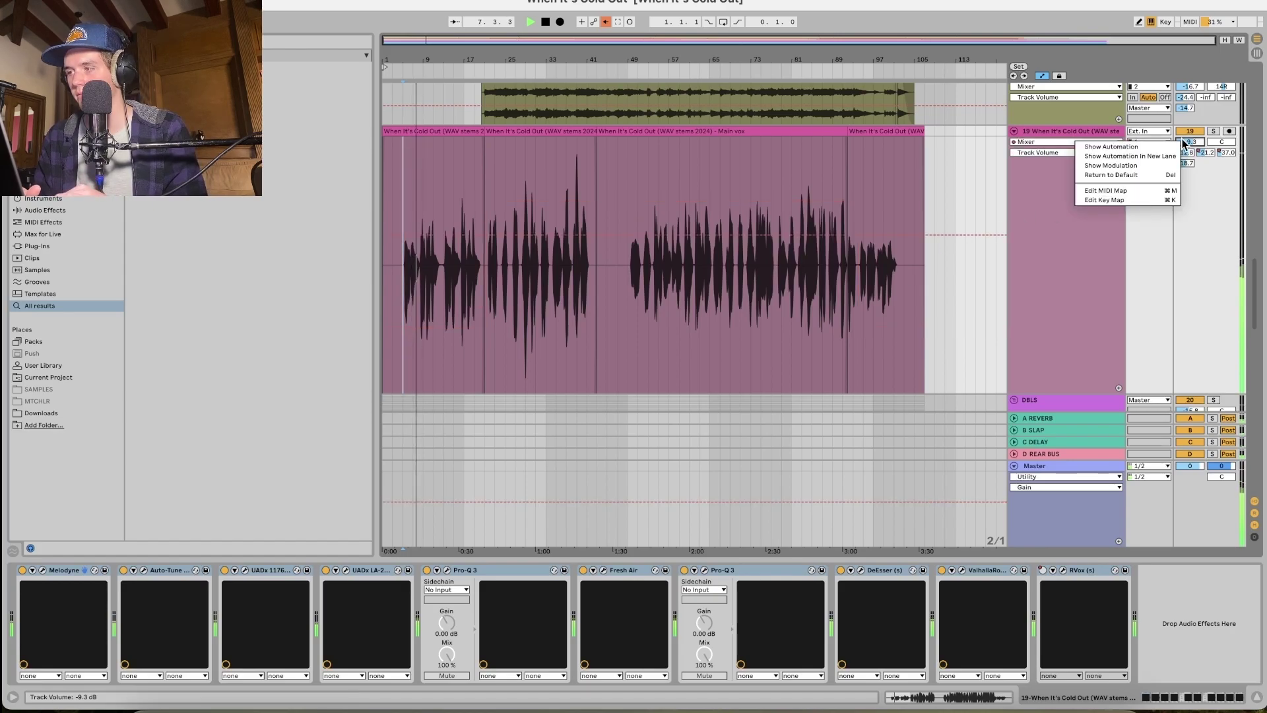
click(1168, 146)
scroll(434, 260, up, 3)
scroll(434, 259, up, 3)
mouse_move(643, 231)
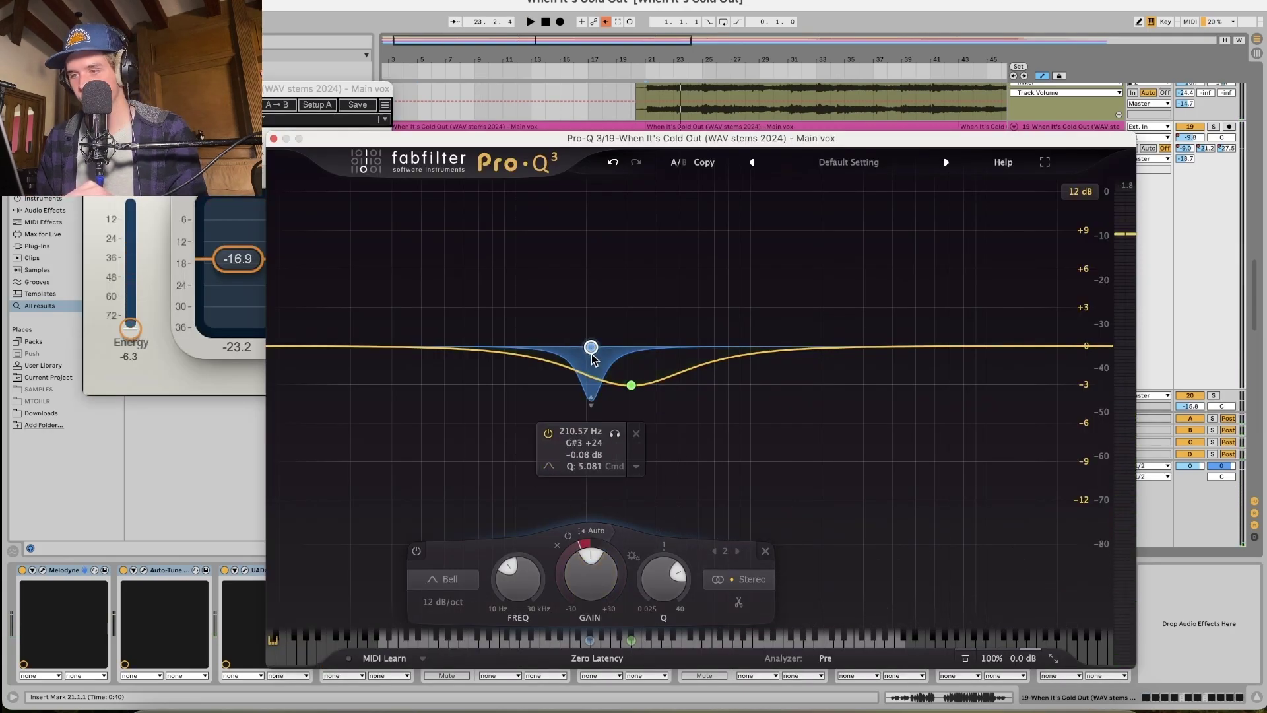
Audition the Pro-Q 3 band near 210 Hz in solo on the Main vox and fine-tune its Q.
click(614, 433)
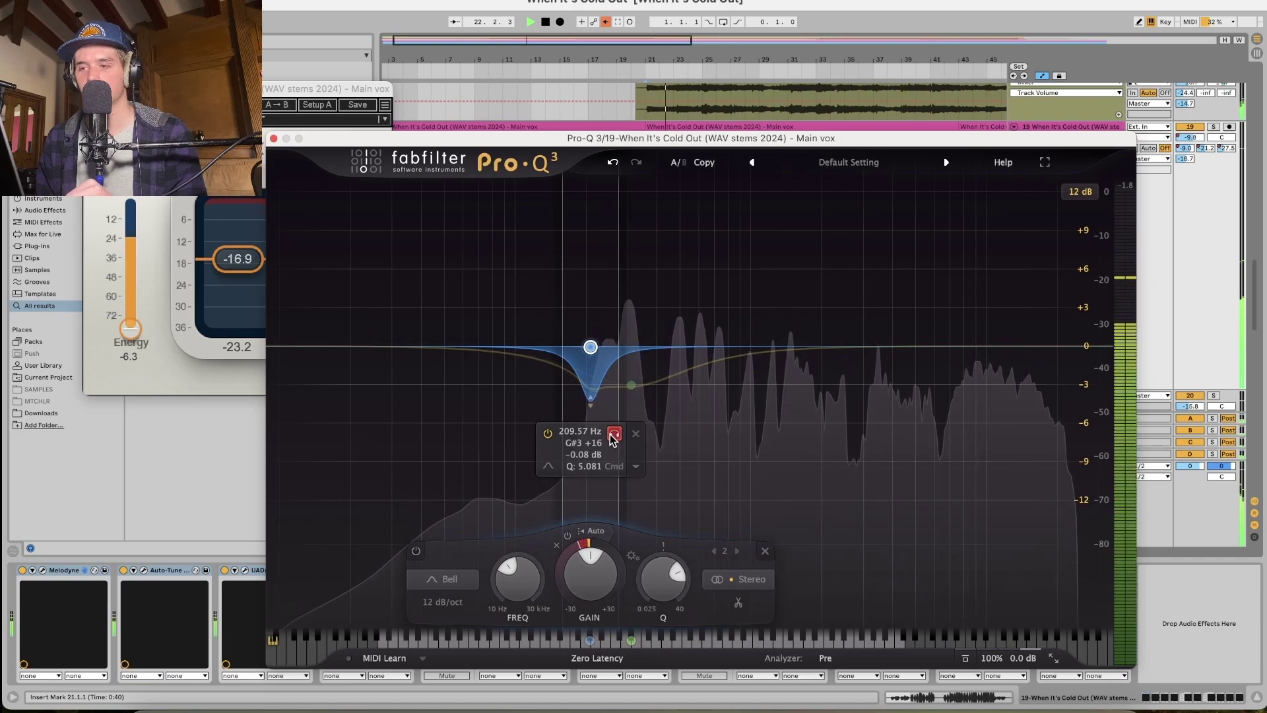
click(614, 433)
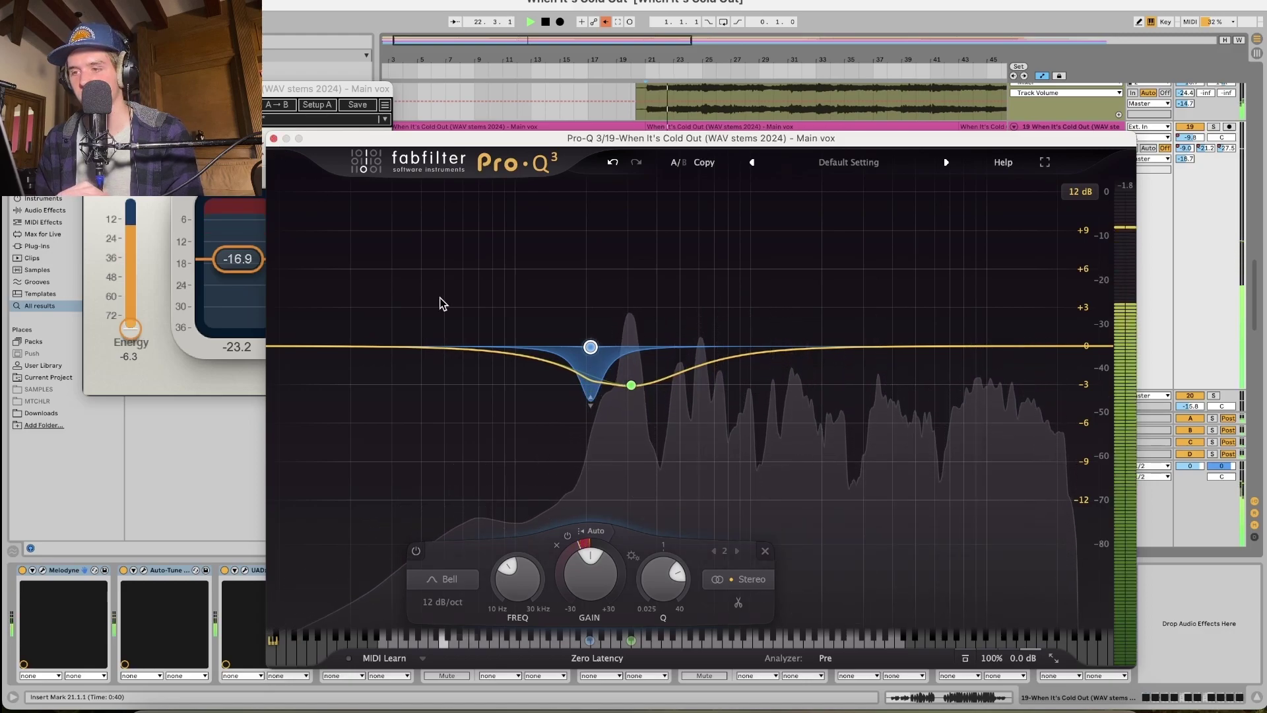
drag(663, 580, 665, 590)
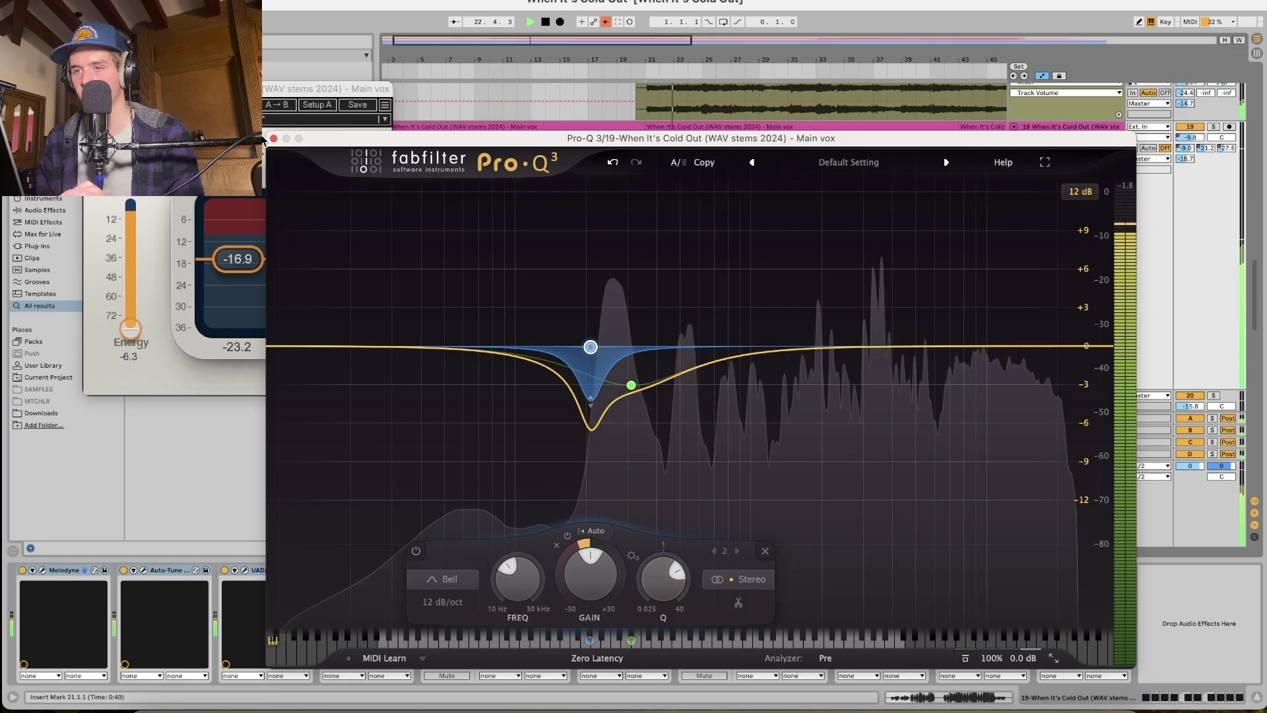
click(274, 139)
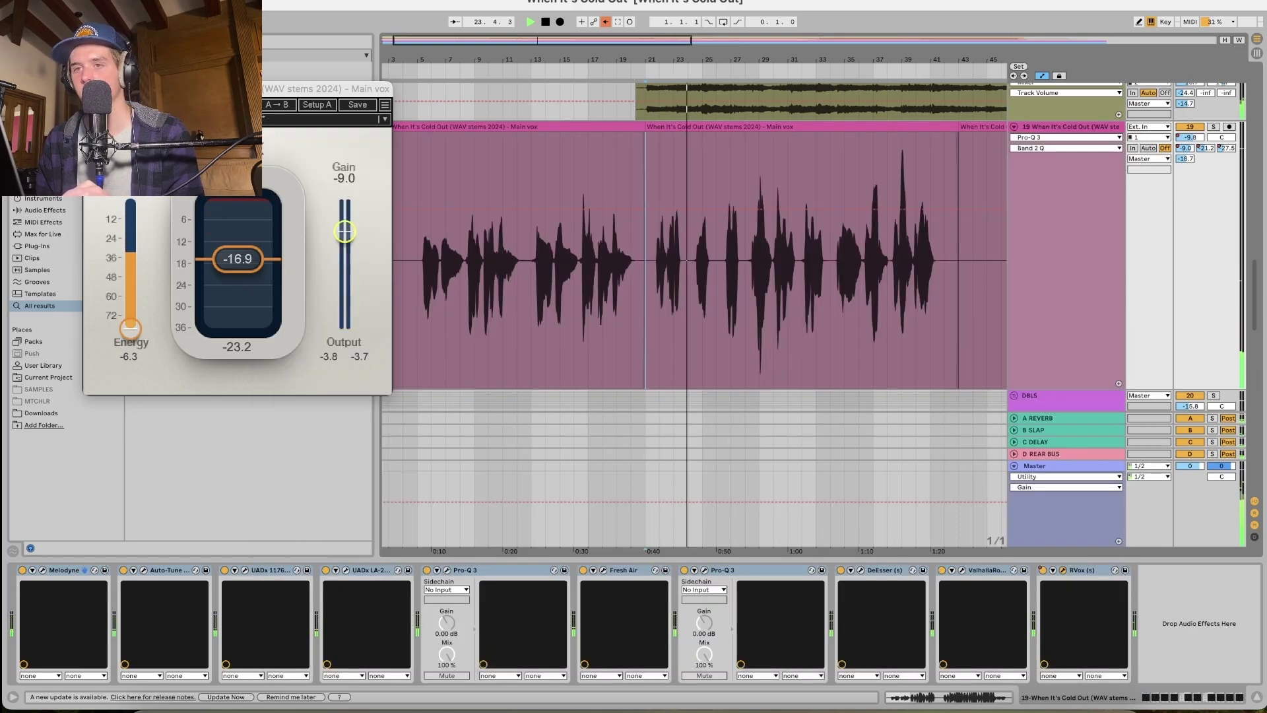
Show the Main vox A-REVERB send automation and raise it slightly across the clip from bar 21 to 43.
click(92, 158)
key(minus)
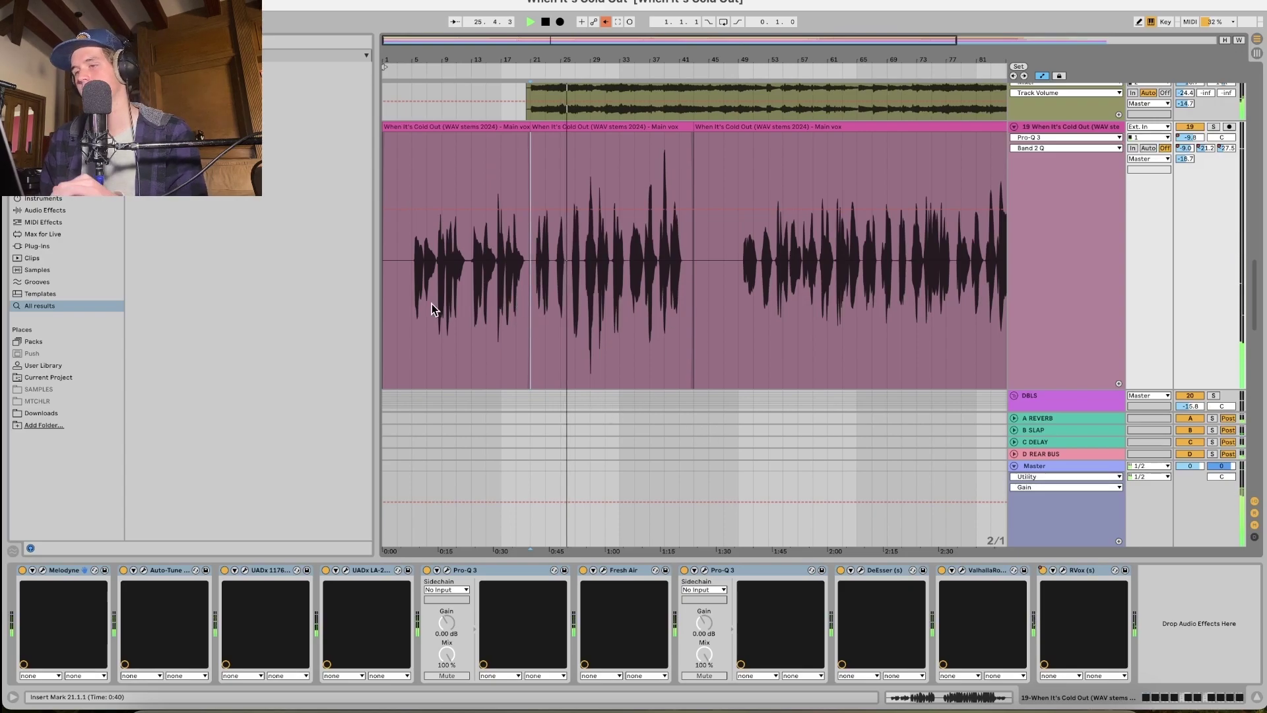
right_click(1208, 152)
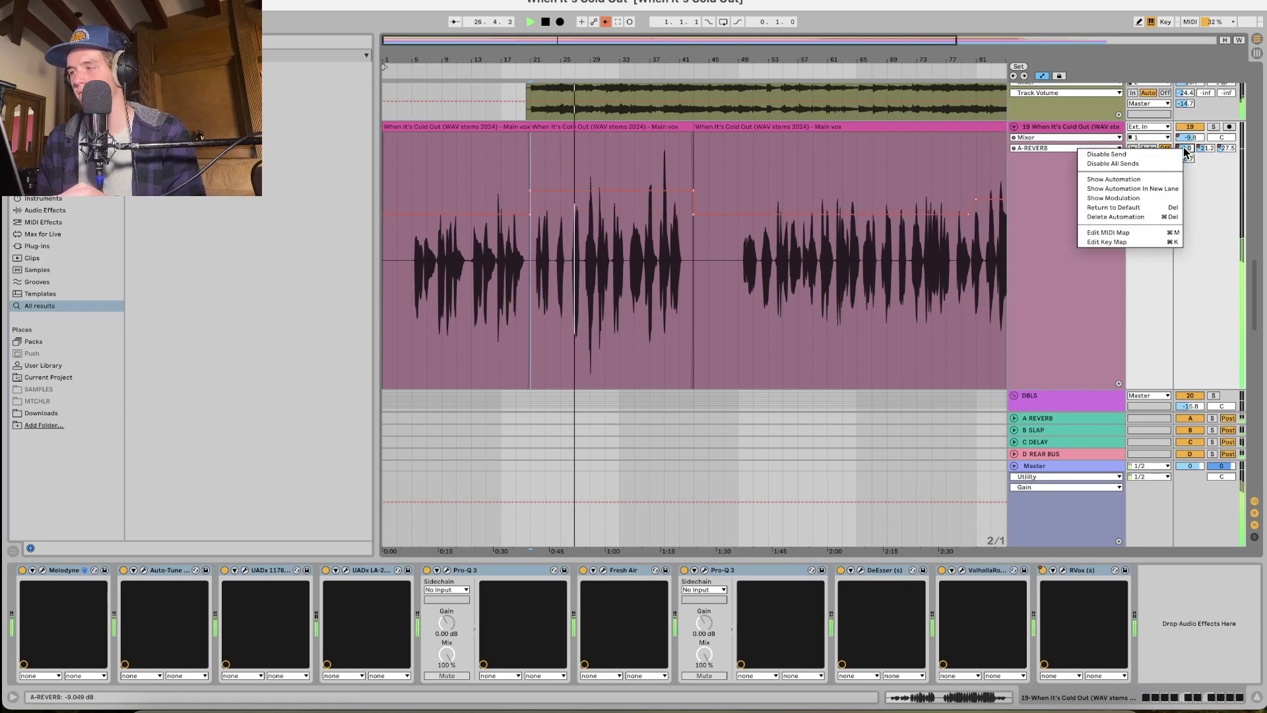
click(1151, 174)
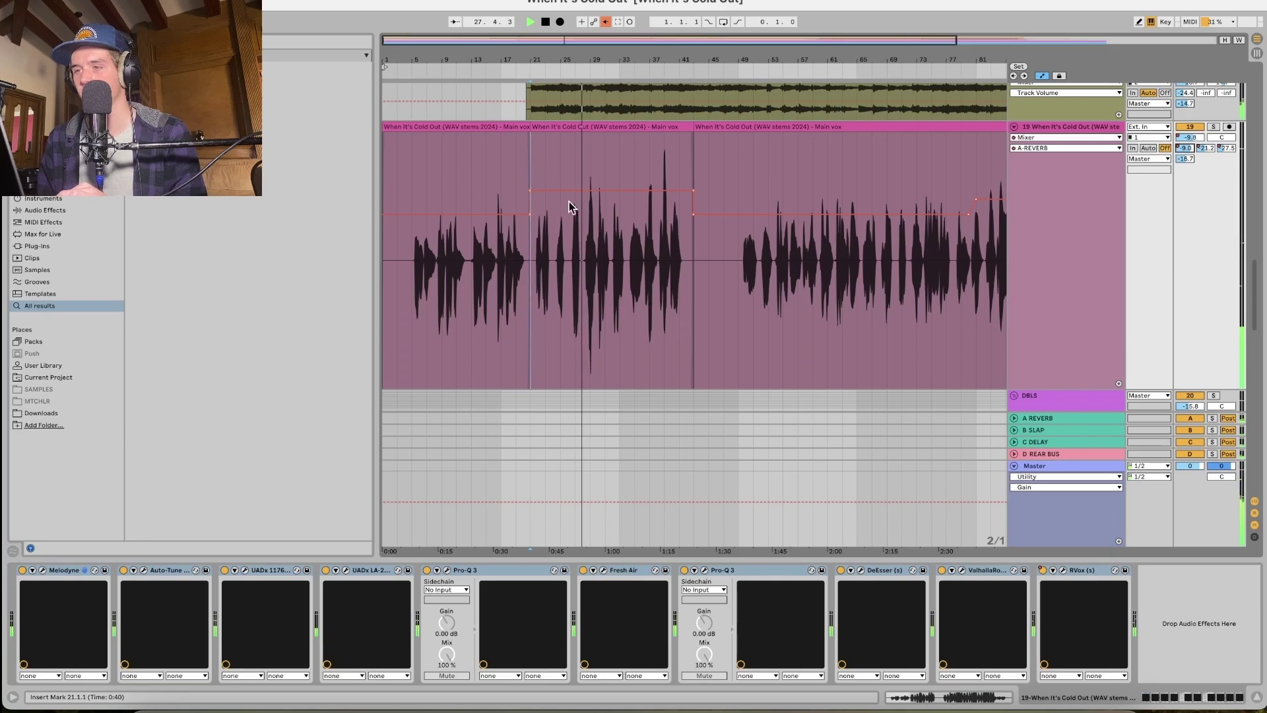
click(569, 127)
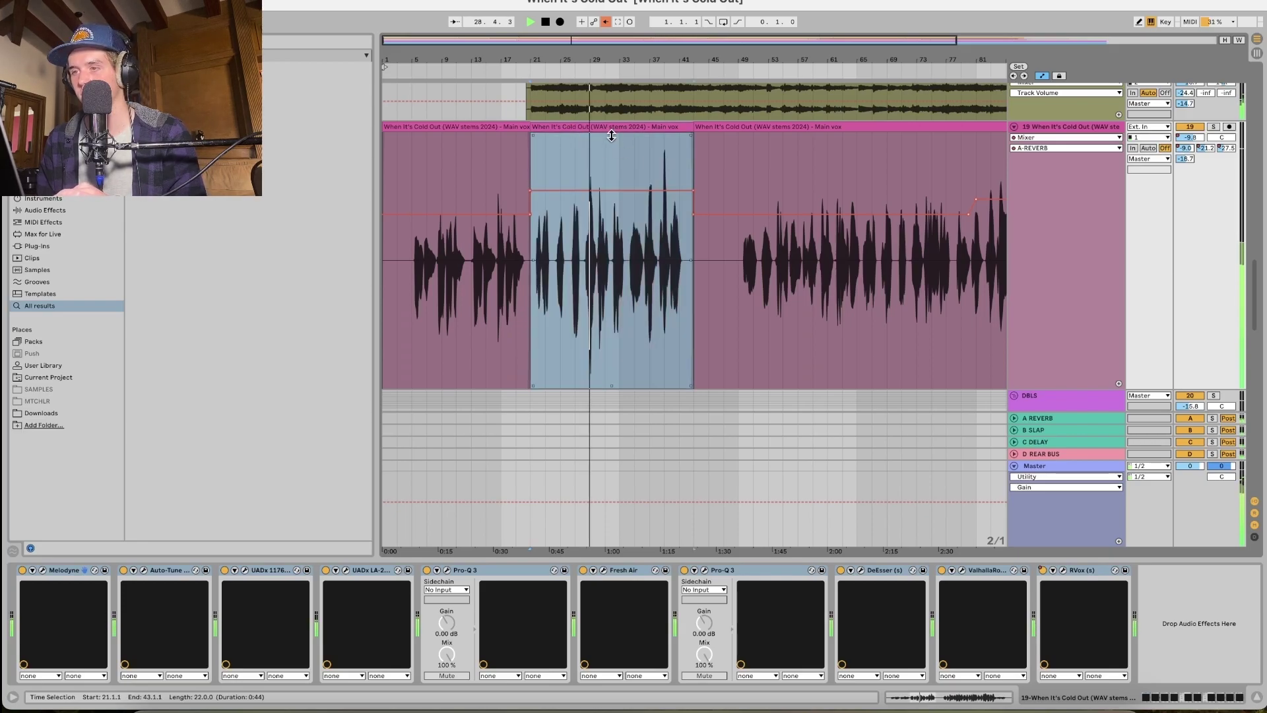
drag(569, 179, 568, 176)
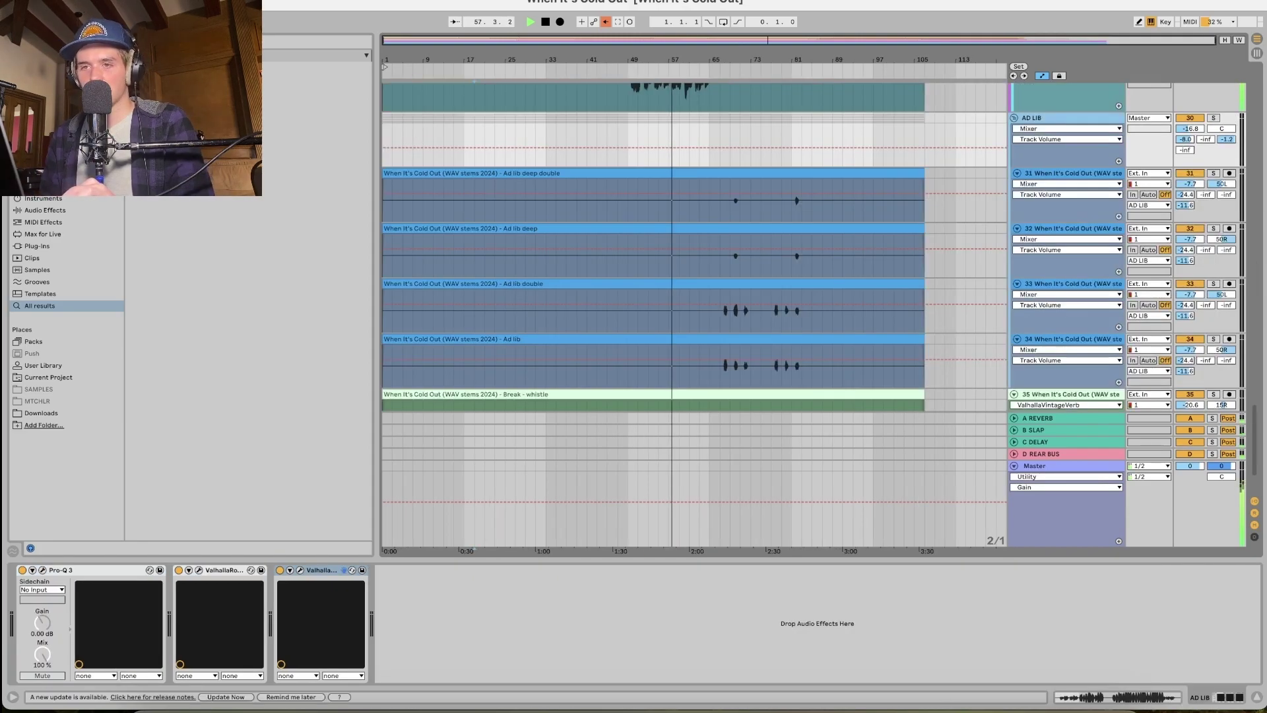
Add Pro-Q 3 to the end of the AD LIB group's effect chain and load the Phone preset.
click(37, 78)
drag(166, 377, 914, 316)
drag(934, 160, 935, 160)
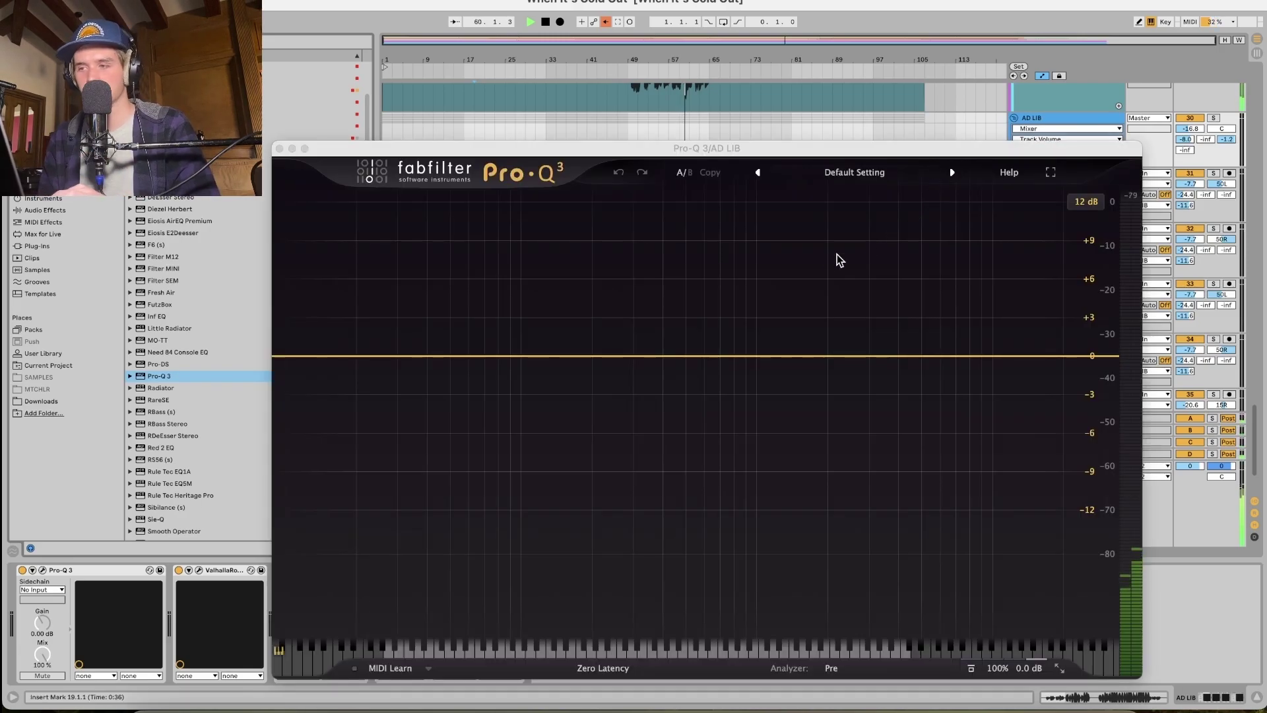
click(850, 173)
click(801, 636)
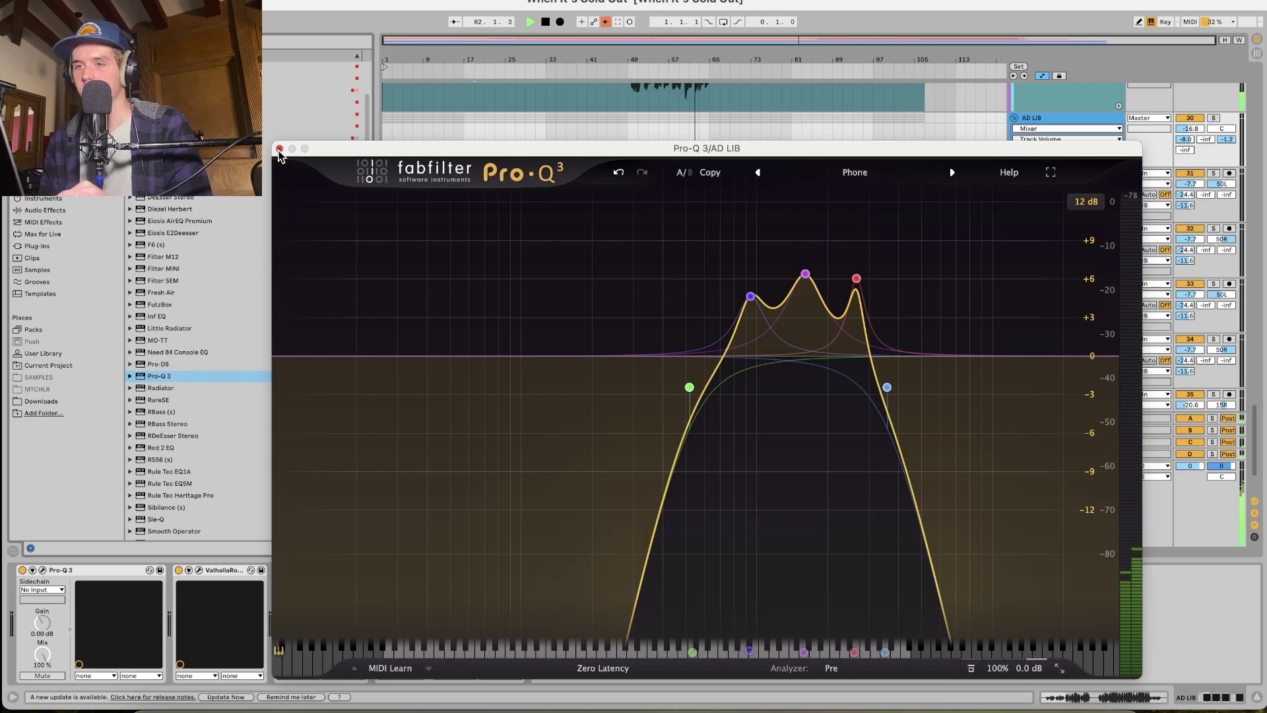
click(279, 149)
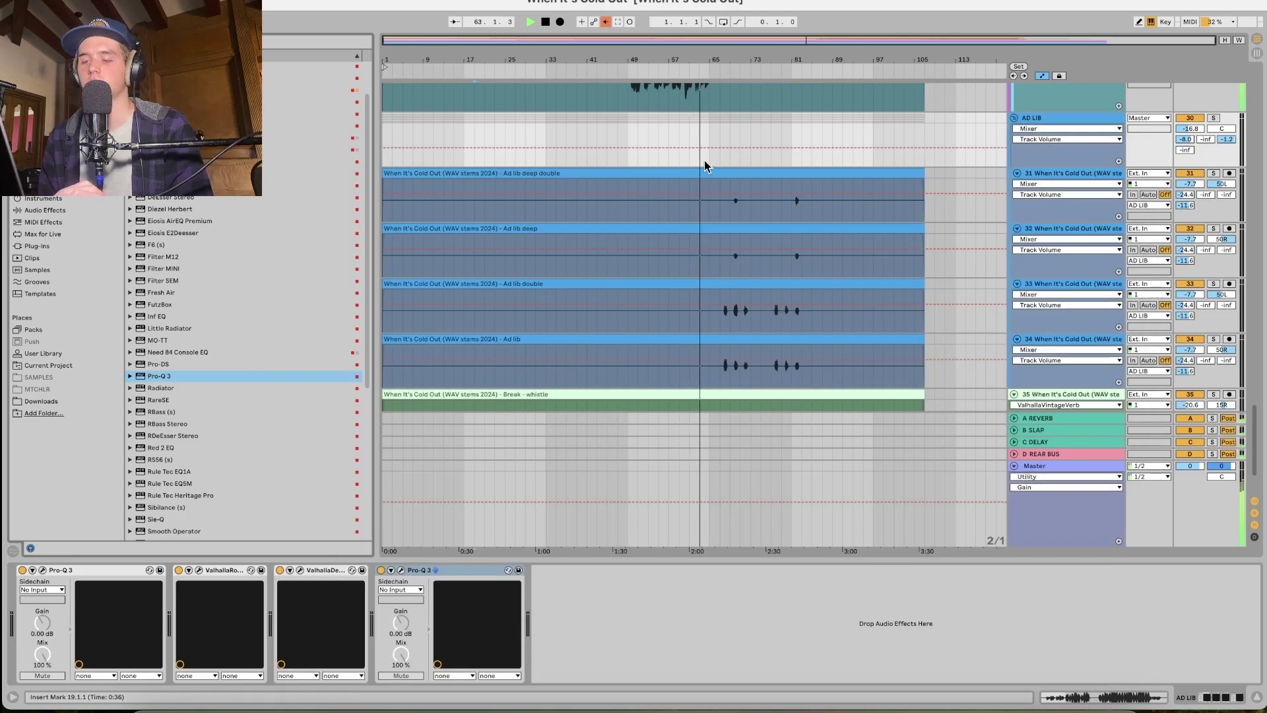
Solo the VERSE HARMONY group and play it from bar 59.
scroll(726, 264, up, 5)
click(718, 179)
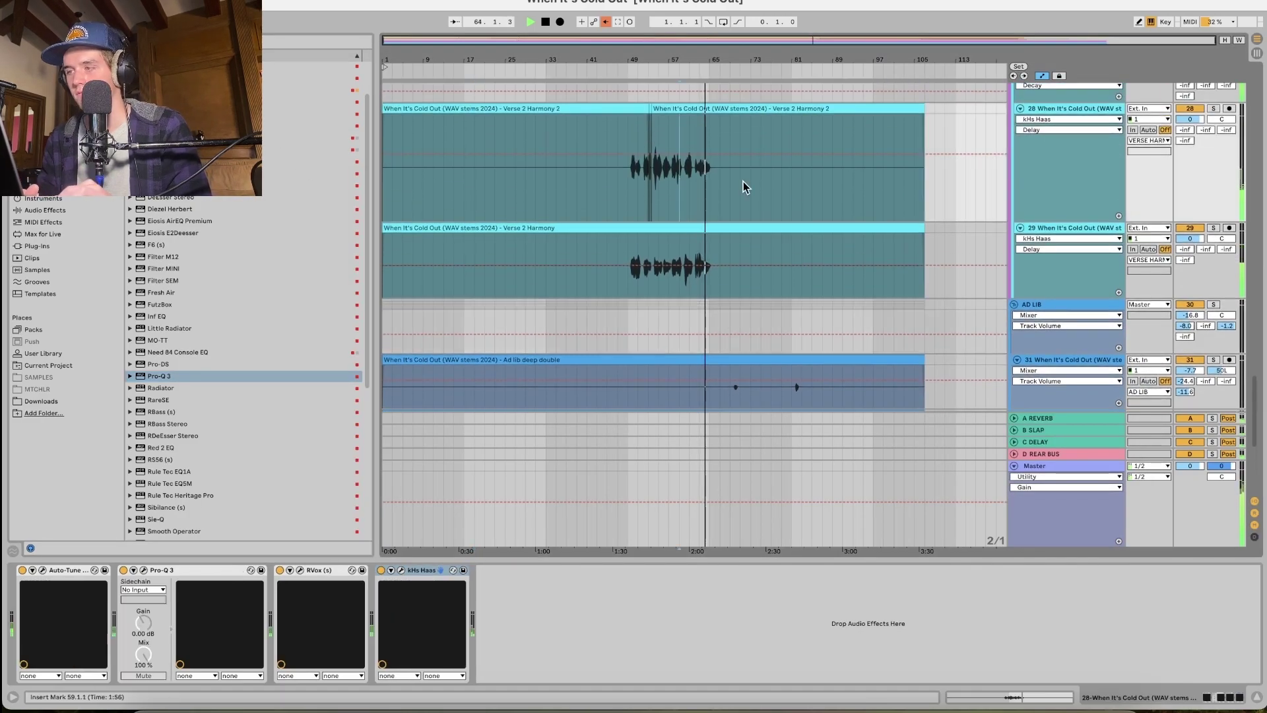
scroll(718, 185, up, 3)
click(1206, 184)
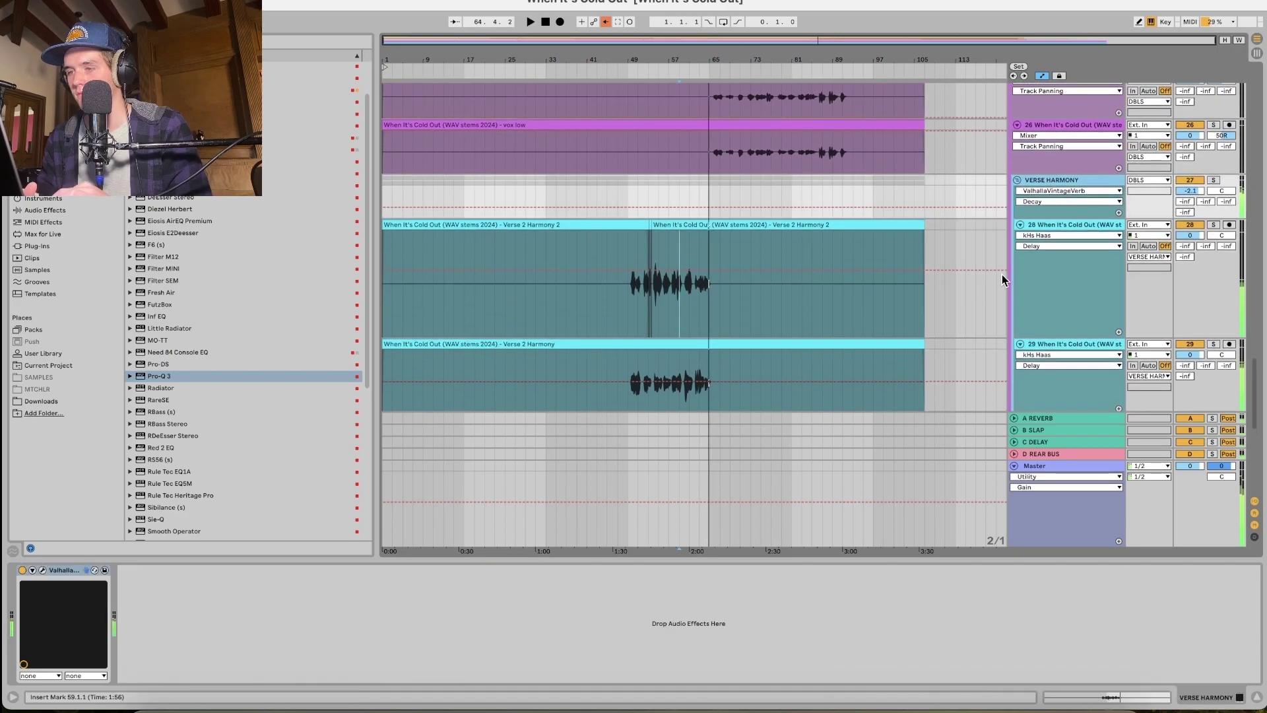
click(1212, 181)
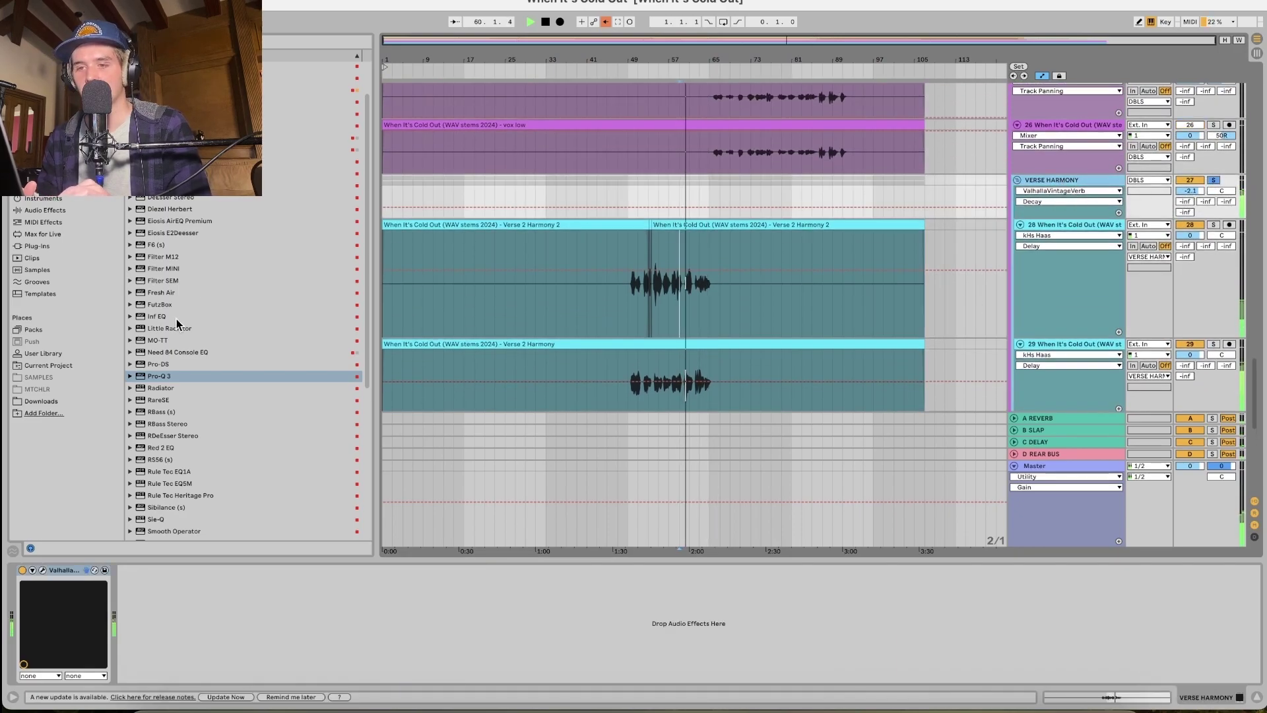
Add Pro-Q 3 to the VERSE HARMONY group with a low cut around 86 Hz and a -3.67 dB bell near 841 Hz.
drag(150, 381, 240, 587)
key(Return)
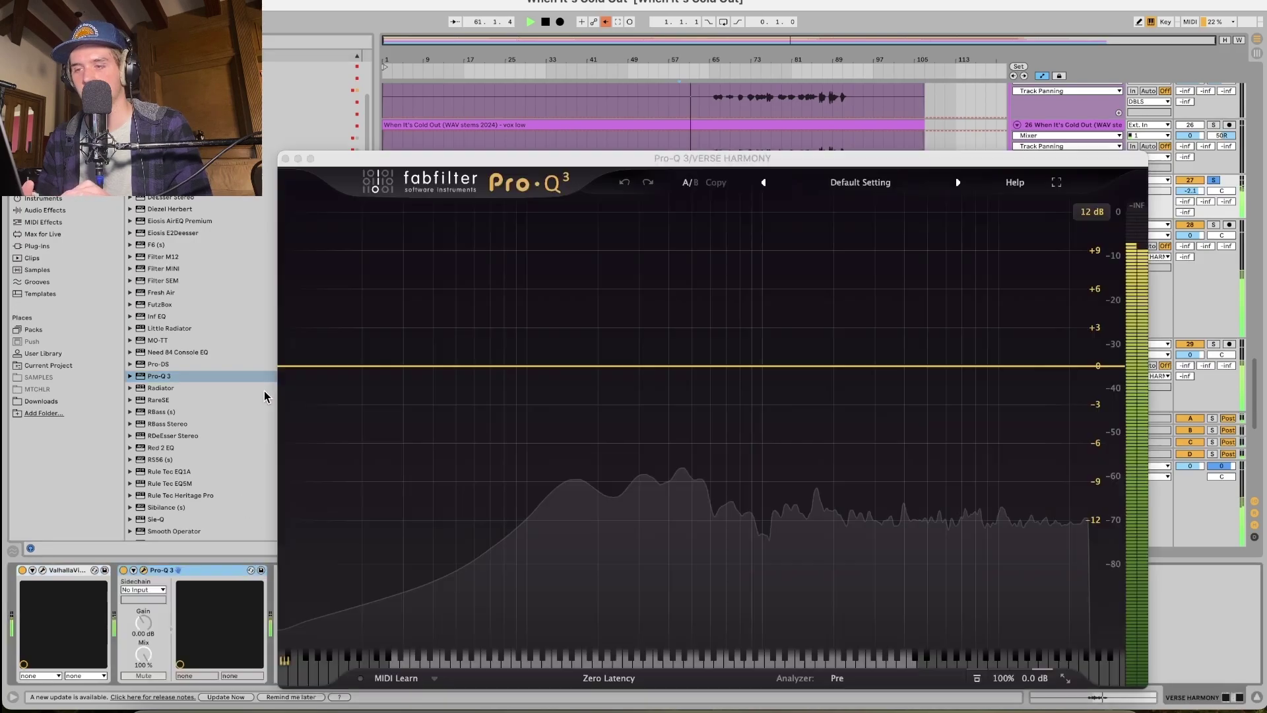
click(291, 367)
drag(291, 367, 511, 365)
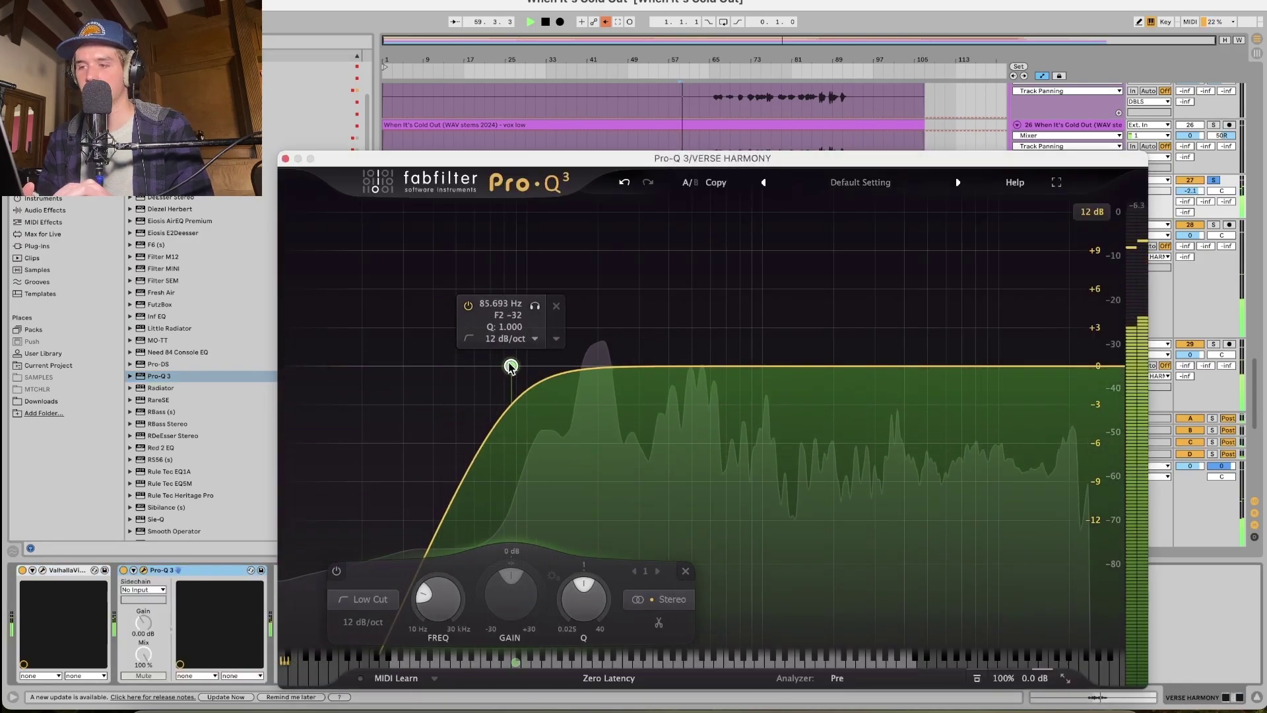
drag(662, 367, 739, 419)
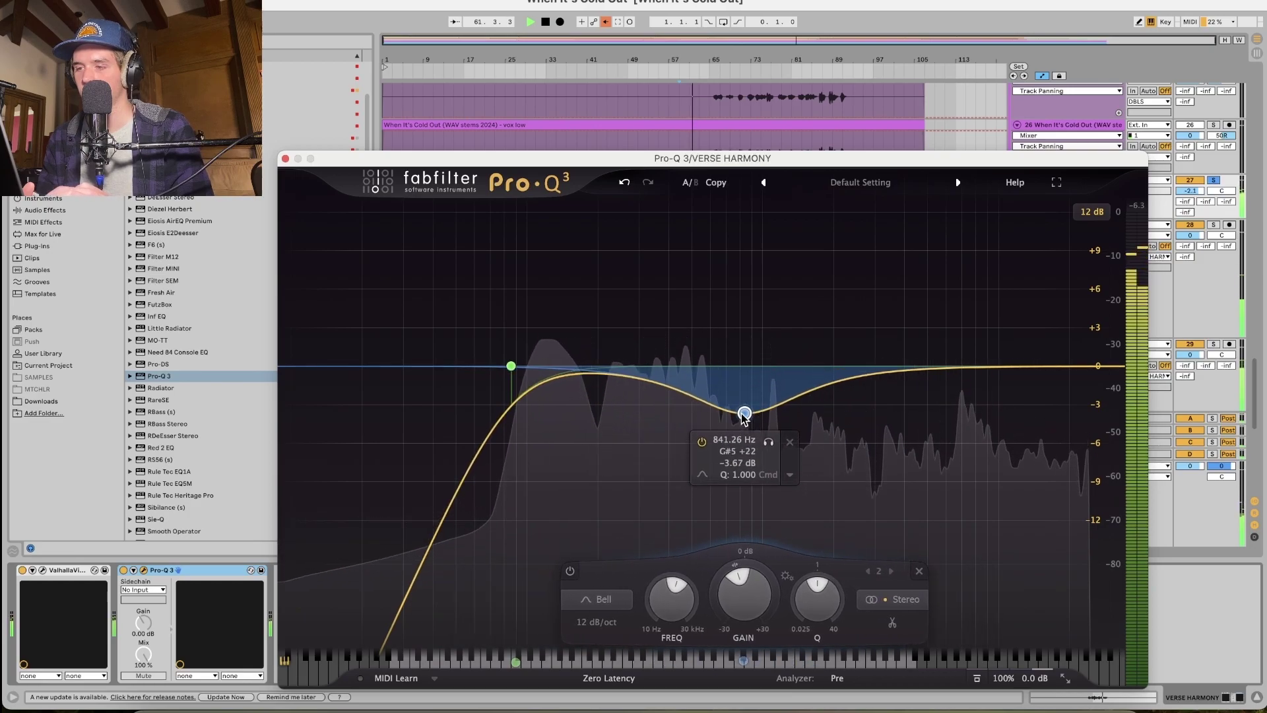
click(285, 158)
Solo the Verse 2 Harmony 2 track and the Verse 2 Harmony track in turn to compare them.
click(1063, 228)
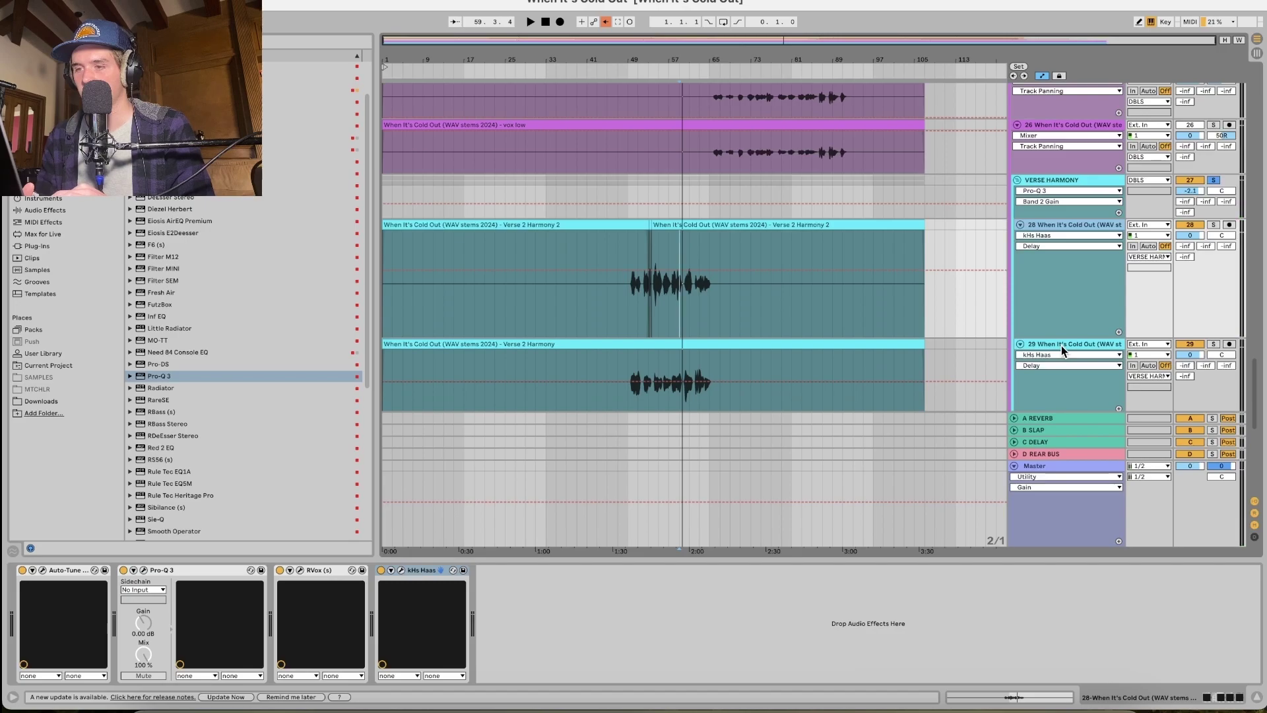
click(1213, 225)
key(space)
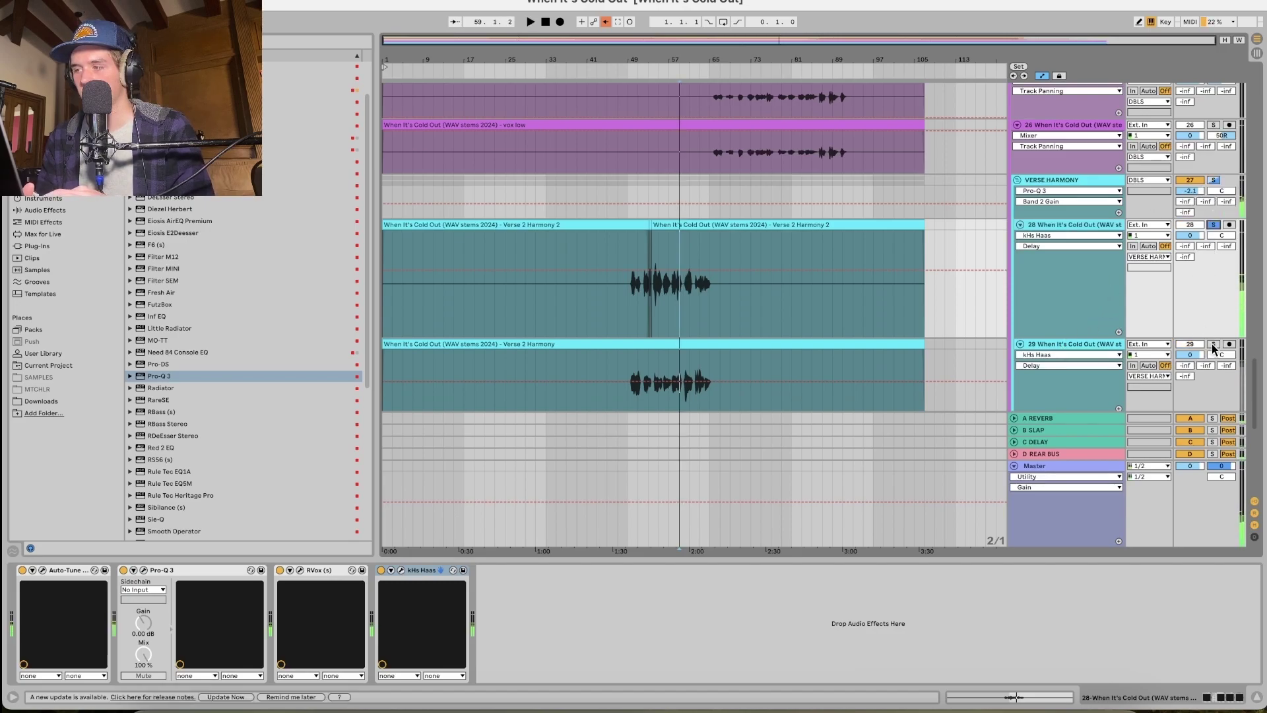
click(1214, 345)
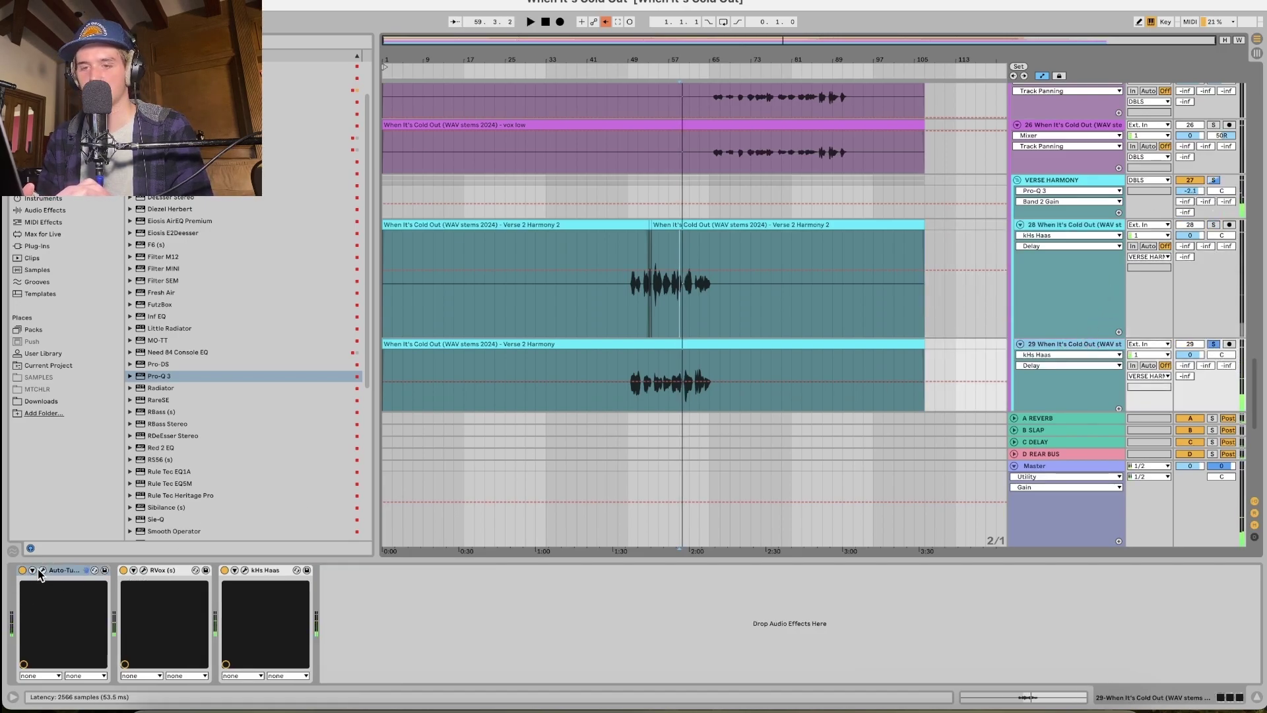
Set the Auto-Tune Artist retune speed on the Verse 2 Harmony track to 67 and hear it in the full mix.
click(42, 569)
key(space)
drag(144, 201, 146, 241)
key(space)
click(1213, 180)
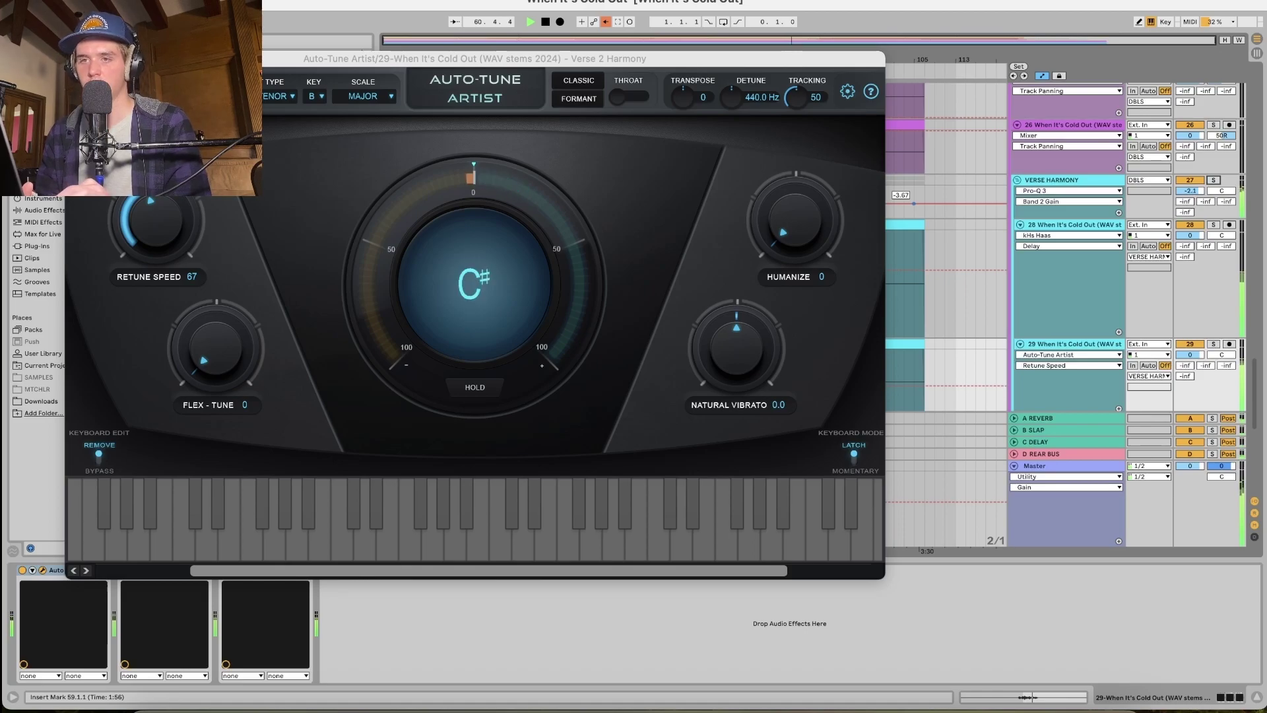
key(super+alt+p)
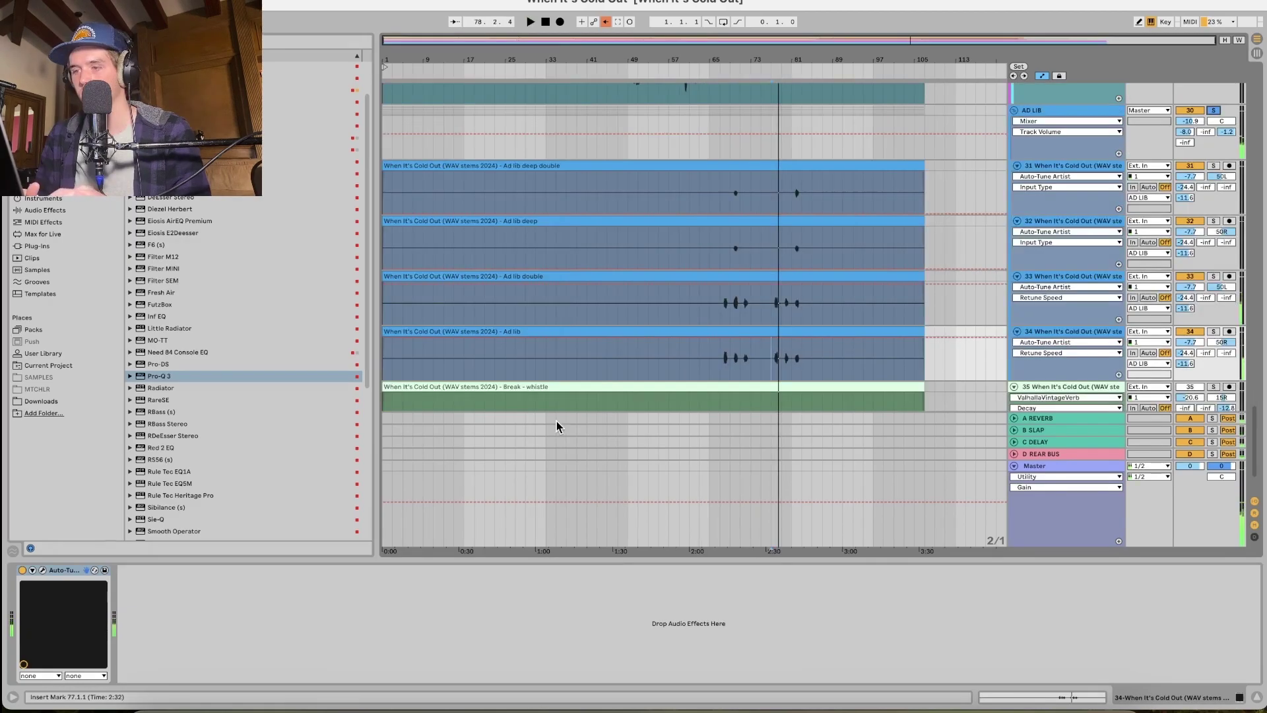
Play the mix and review the device chains on the Master and Main vox tracks.
scroll(809, 350, up, 5)
key(space)
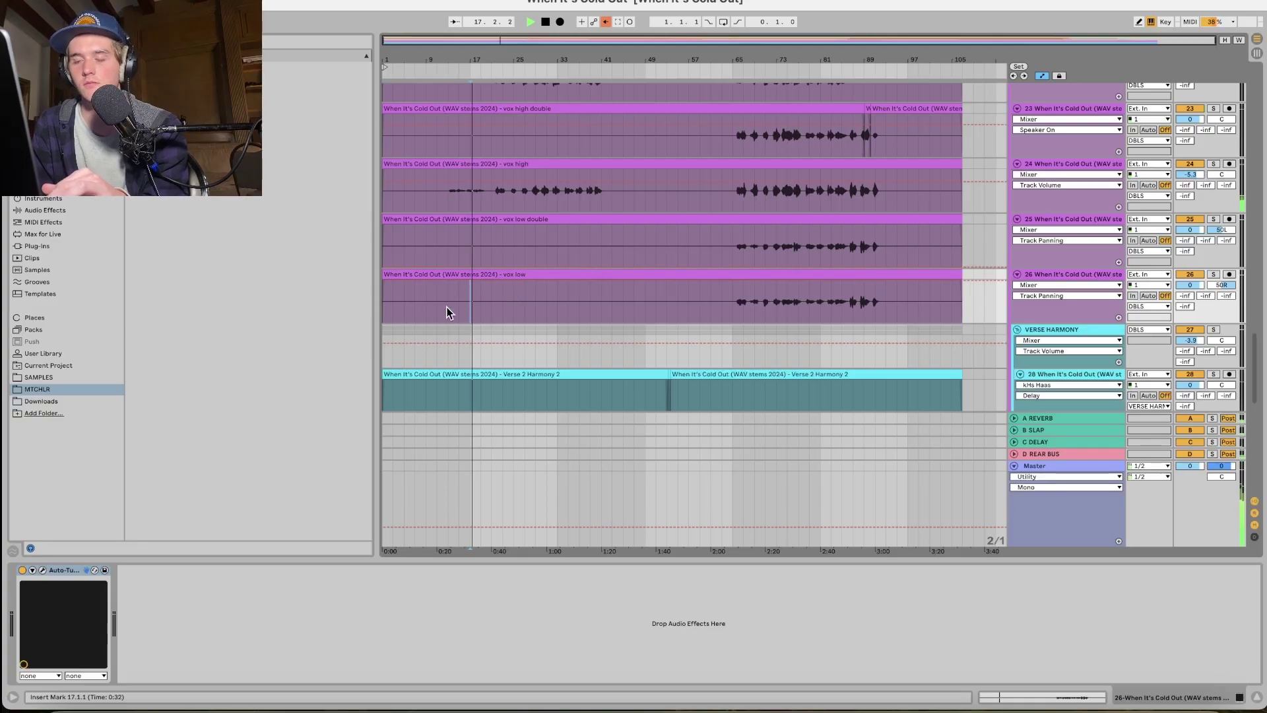
scroll(481, 303, down, 5)
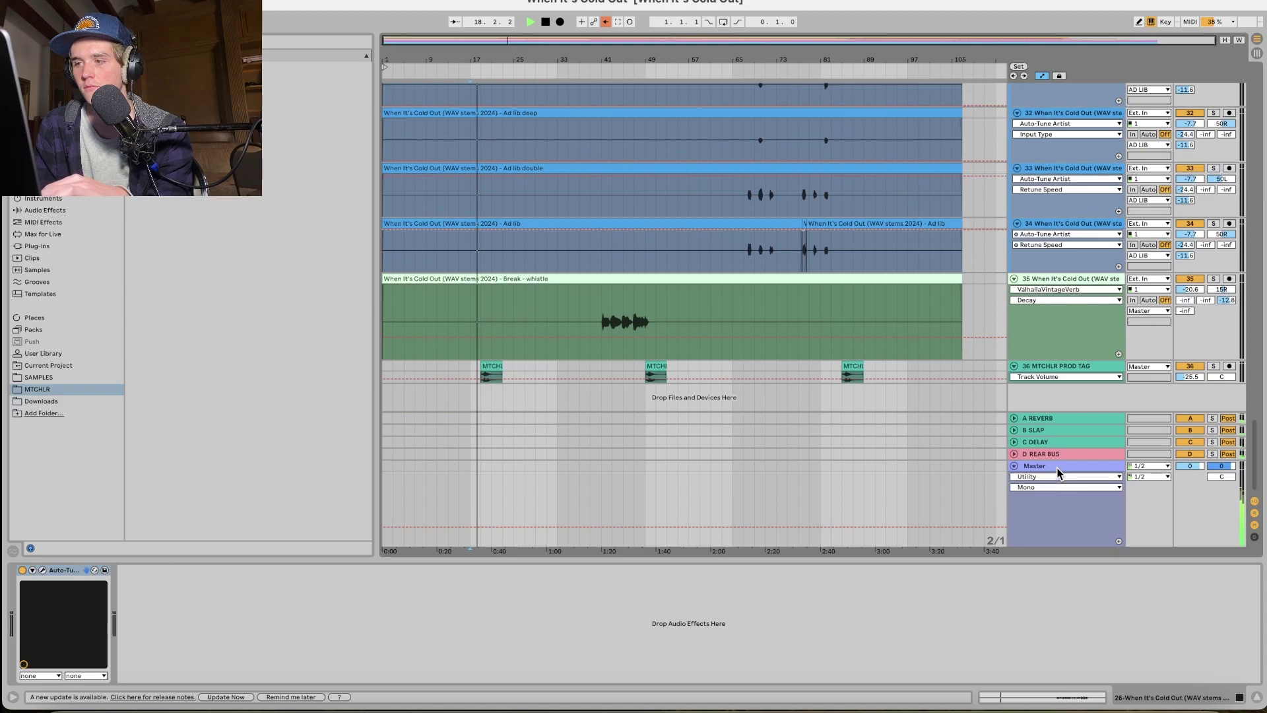
click(1058, 472)
scroll(858, 432, up, 8)
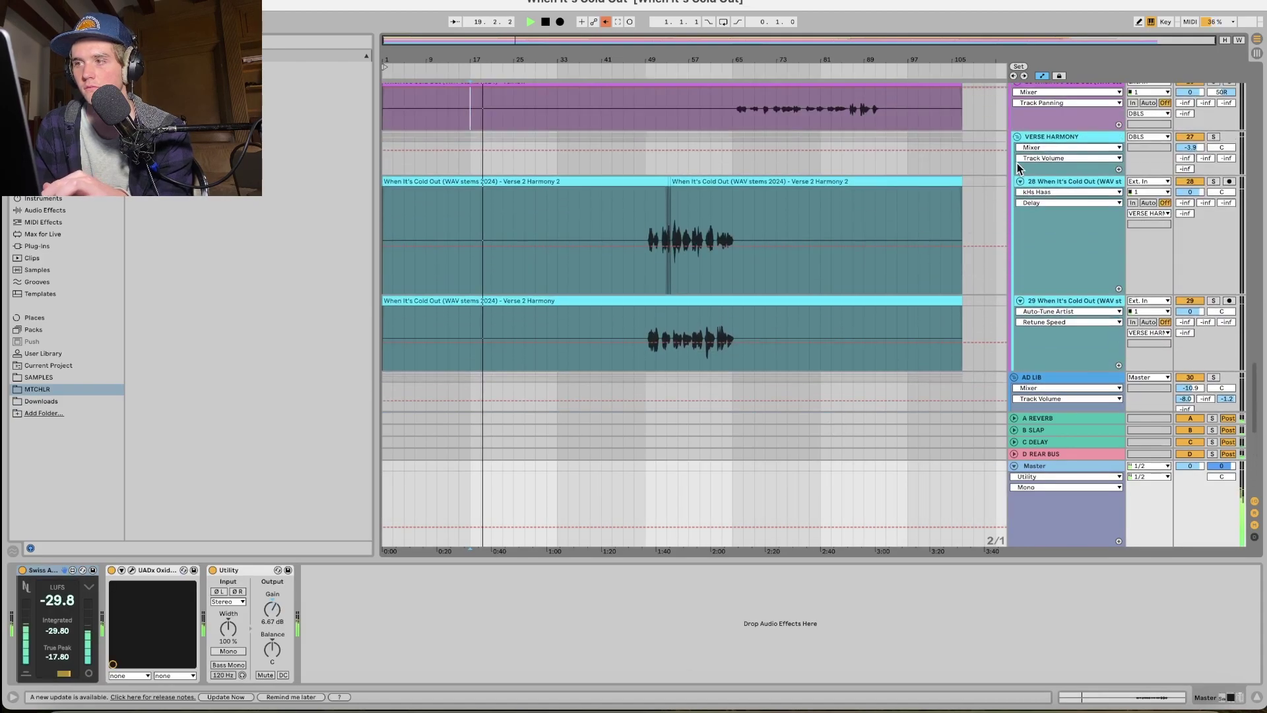
scroll(1029, 185, up, 6)
scroll(1051, 196, up, 5)
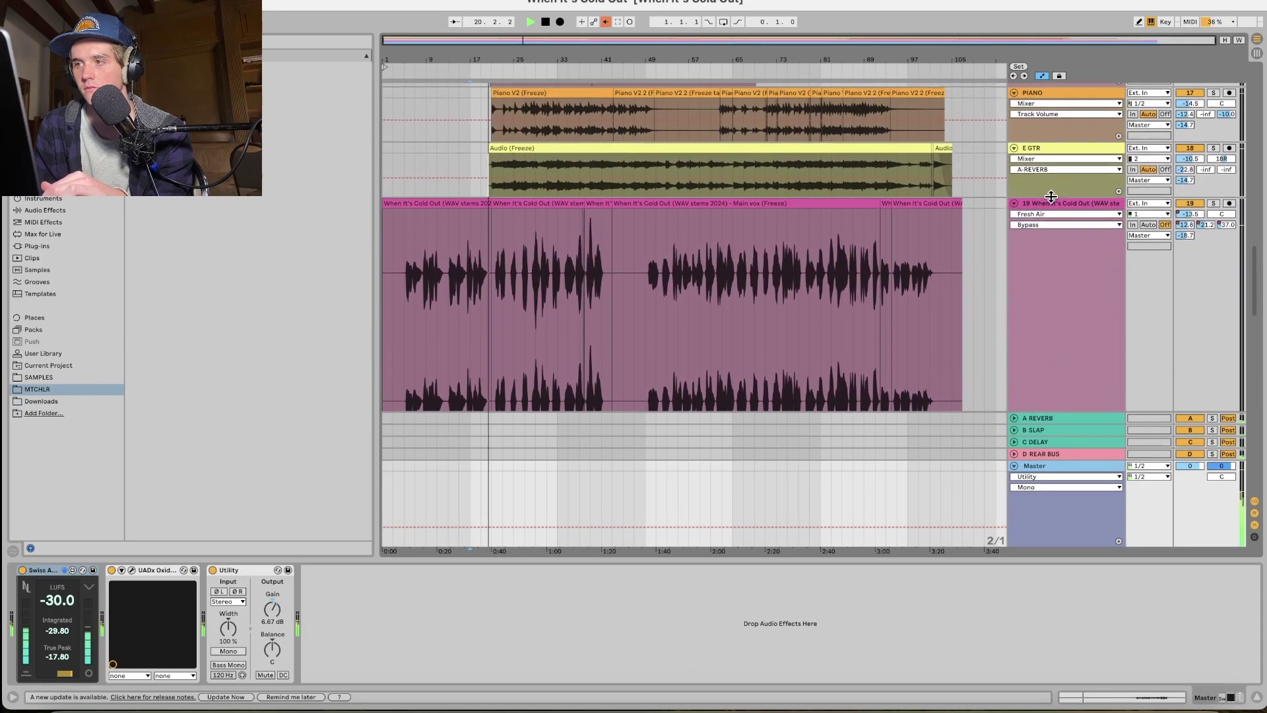
click(1056, 205)
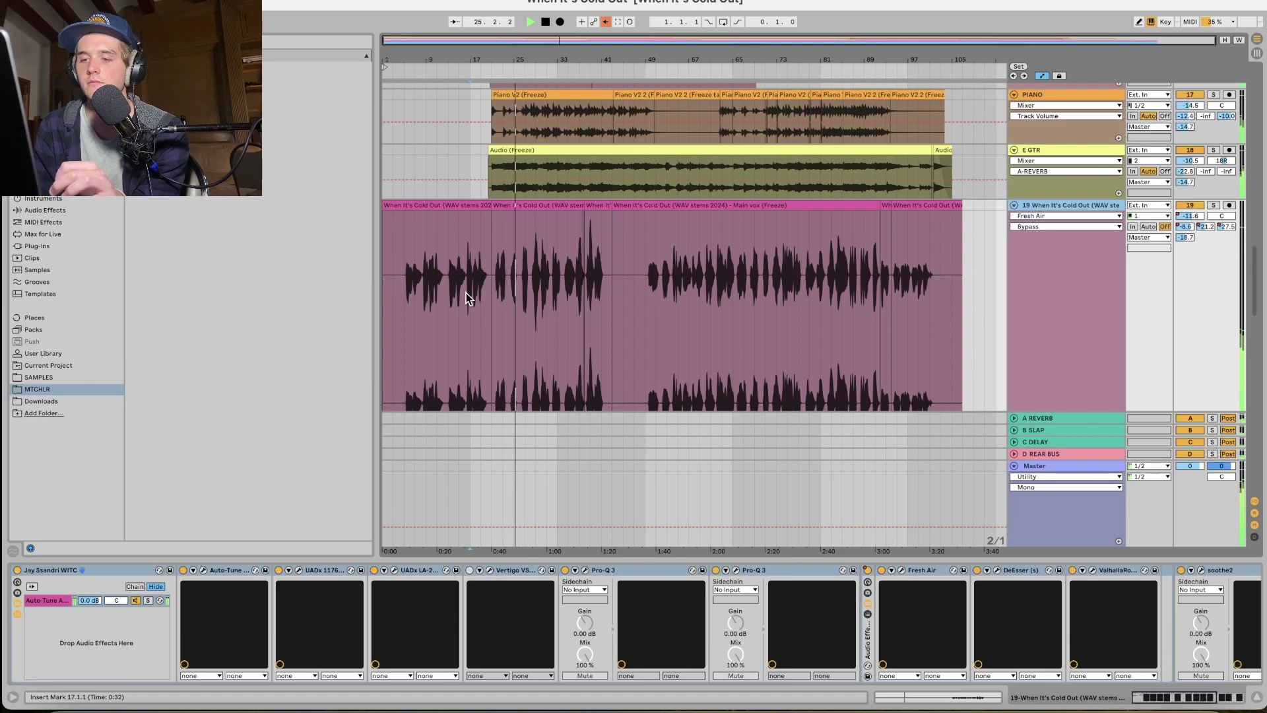
click(805, 316)
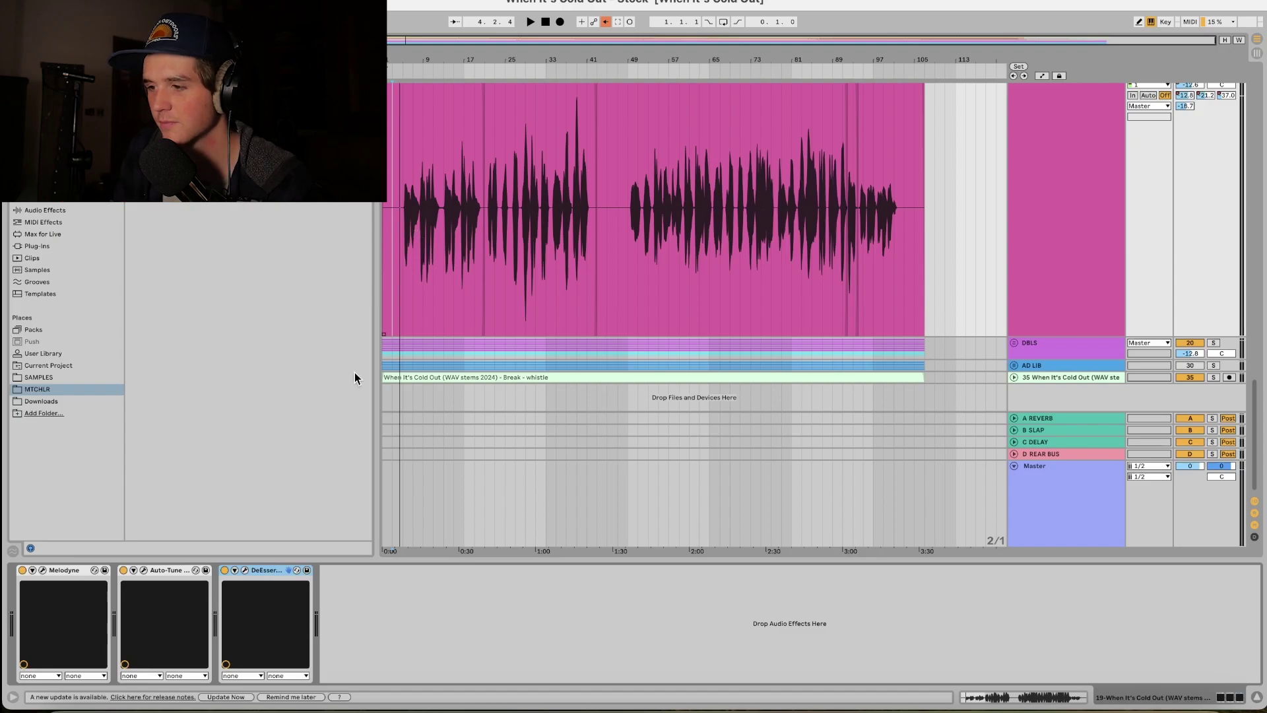
Play the Main vox from bar 5 and paste the MTCHLR vocal effect rack before its DeEsser.
click(403, 219)
key(space)
scroll(984, 298, up, 3)
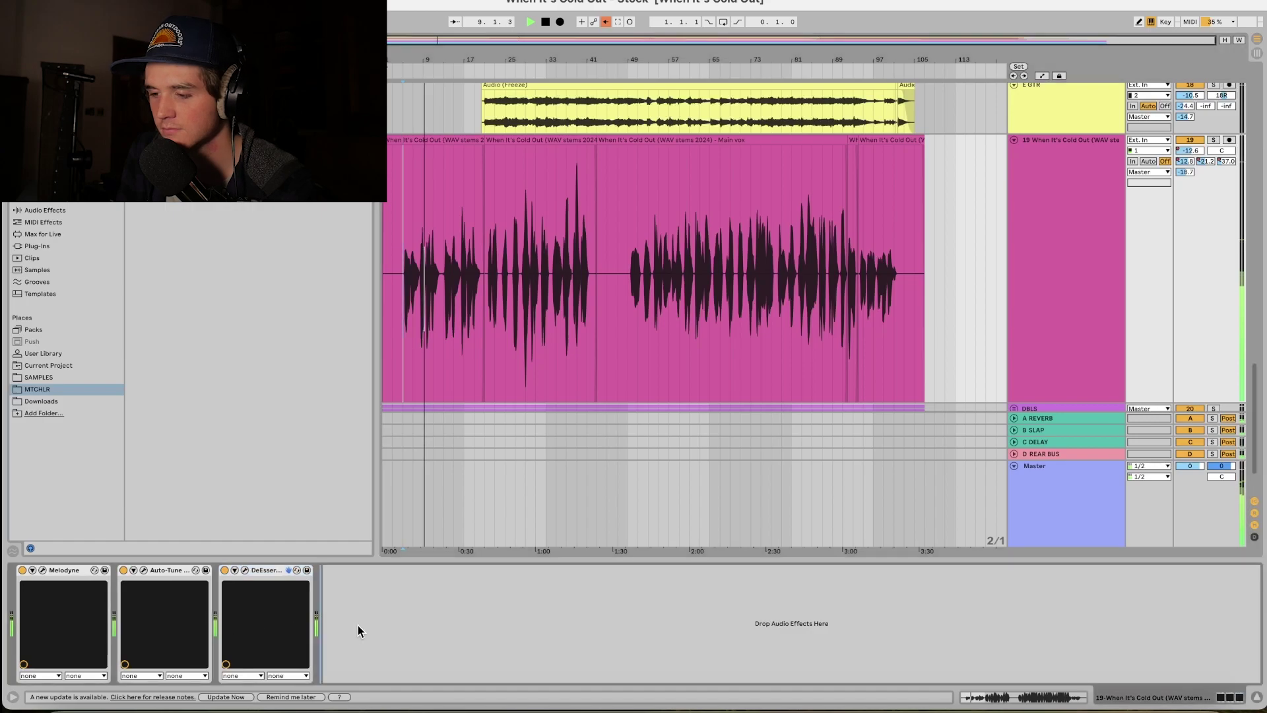
key(super+v)
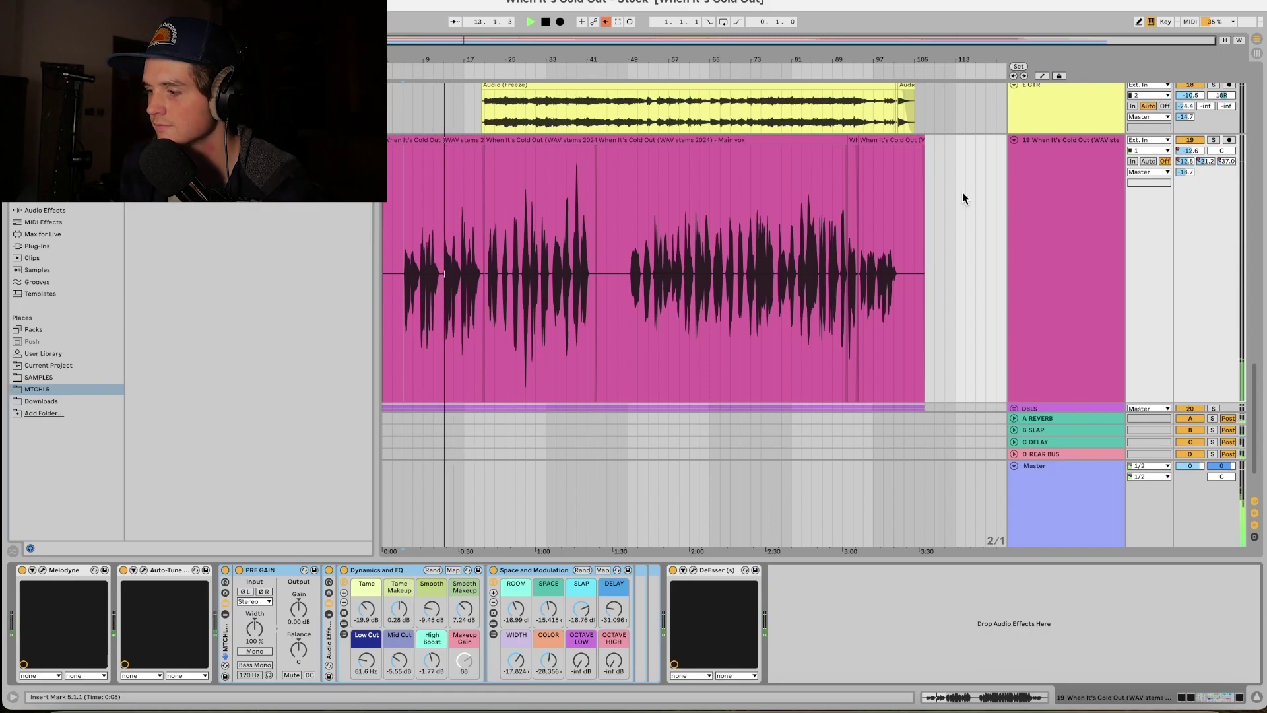
click(804, 266)
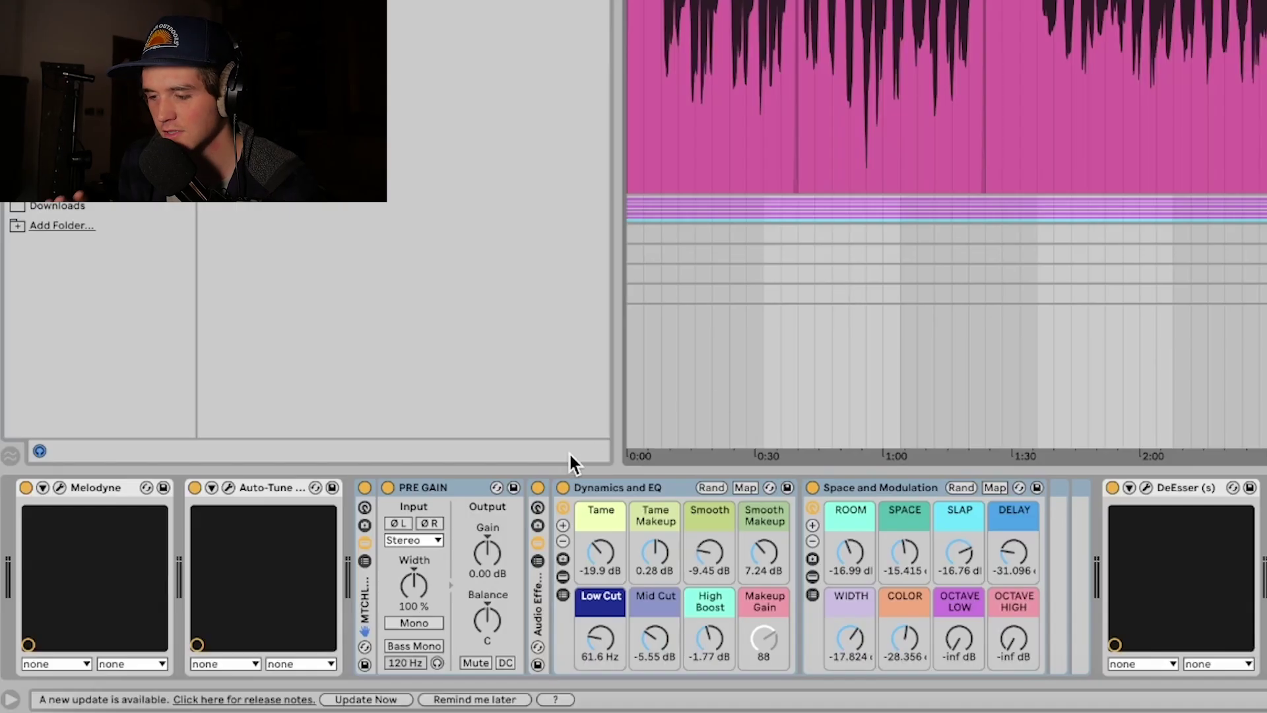
Examine the rack's PRE GAIN, Dynamics and EQ, and Space and Modulation controls.
click(418, 487)
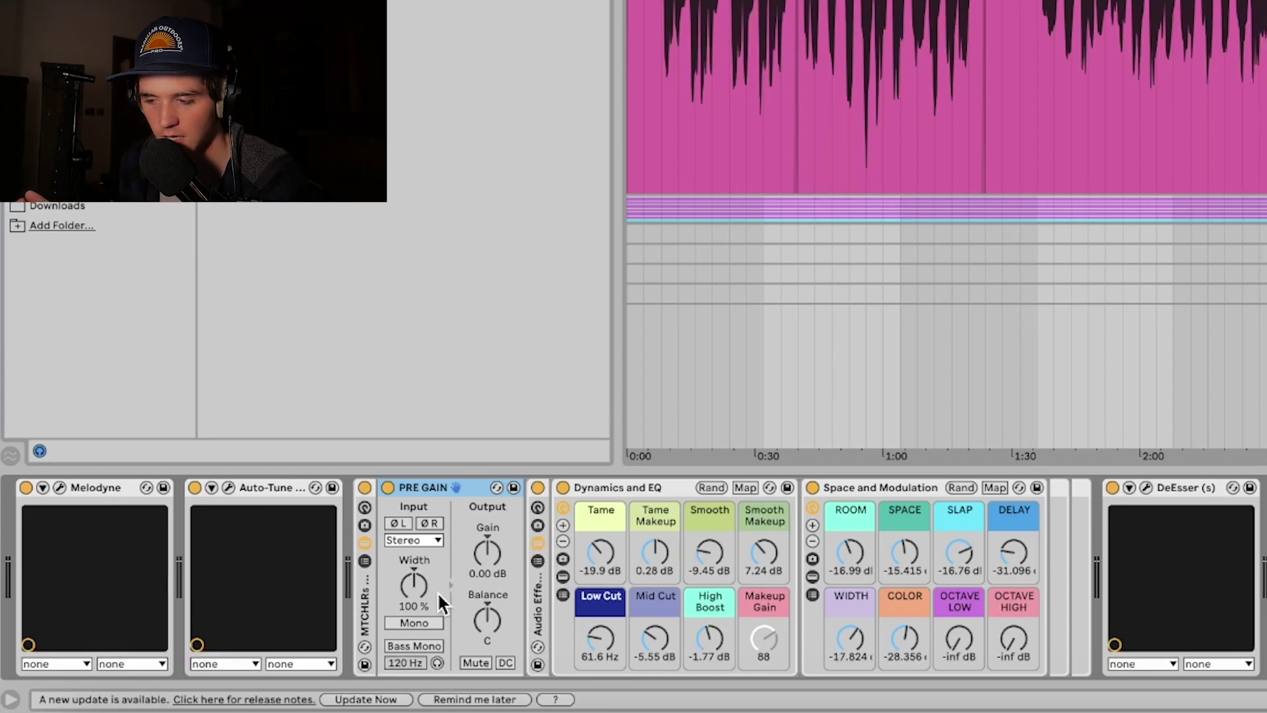
click(592, 548)
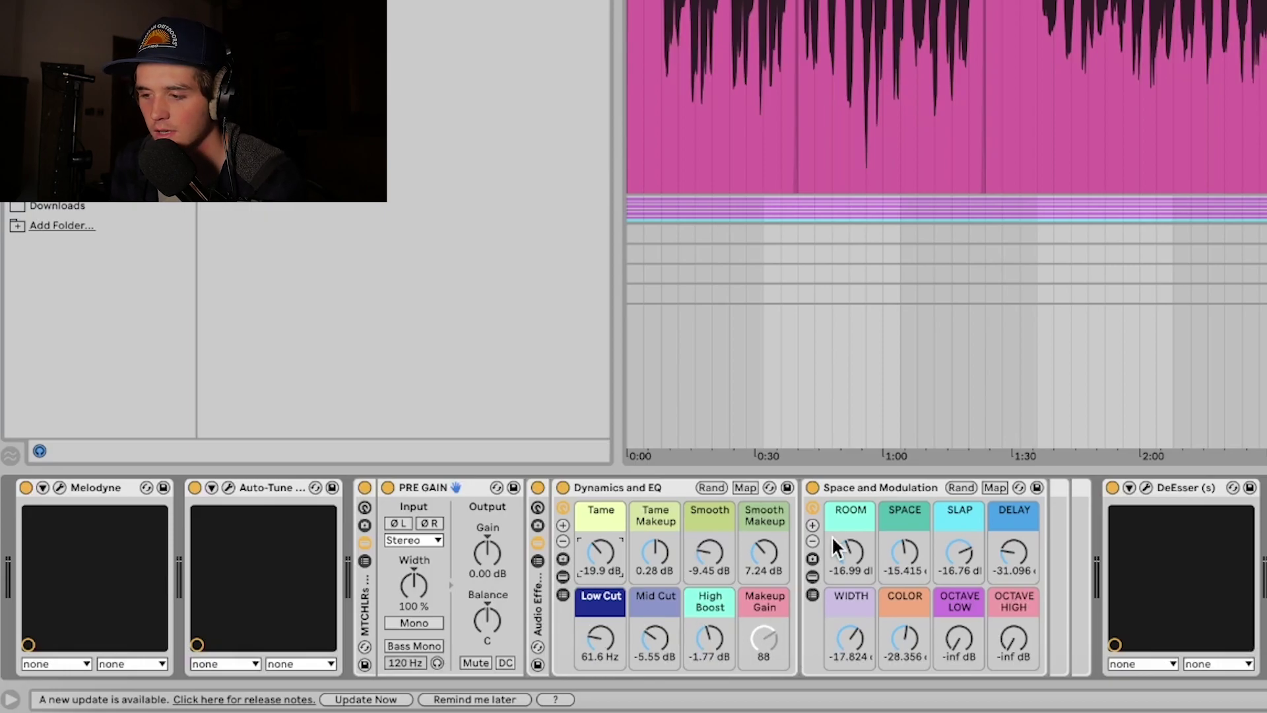
click(862, 545)
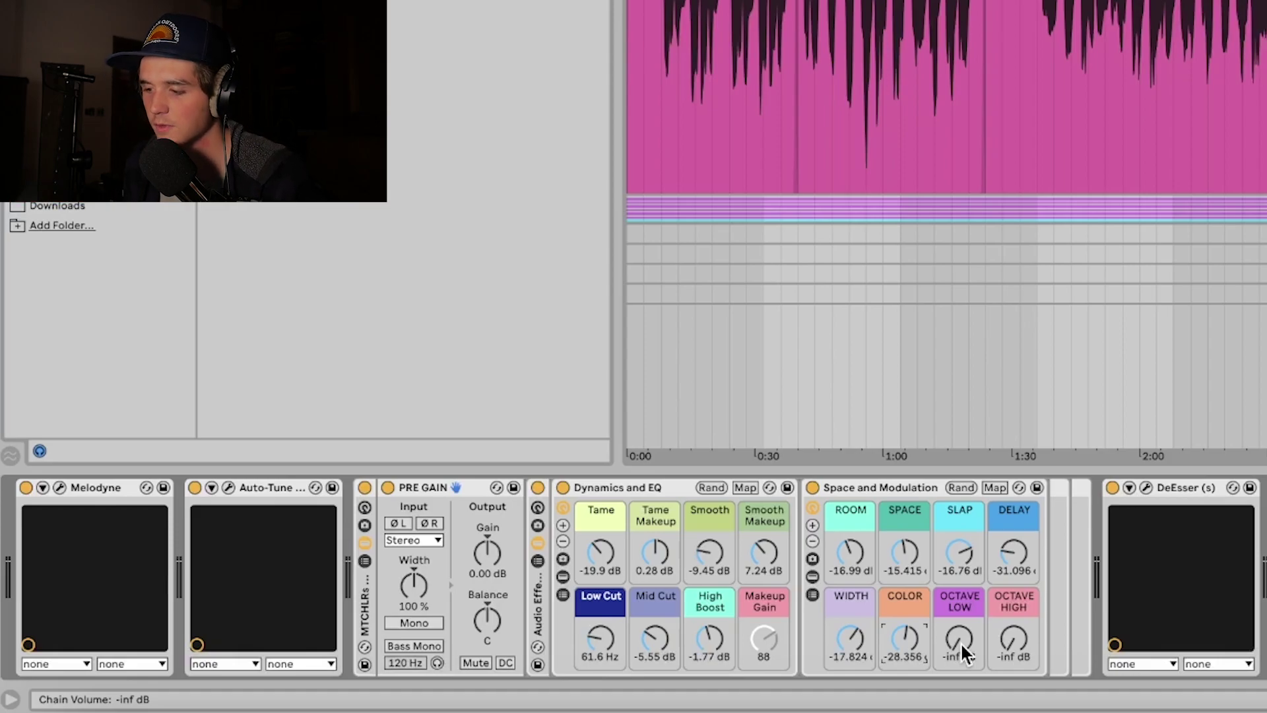
Play the second verse, set the rack's OCTAVE LOW macro to -10.6 dB and select OCTAVE HIGH.
click(1072, 132)
key(space)
drag(948, 638, 948, 548)
click(1014, 639)
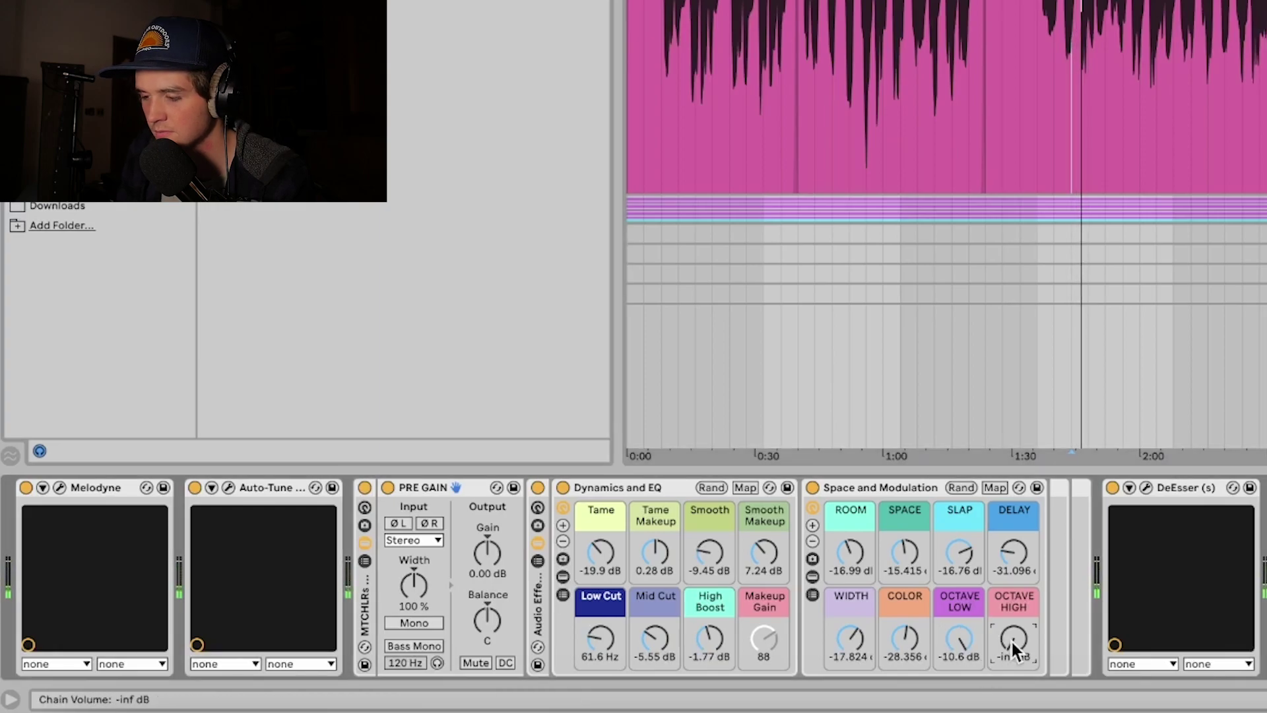